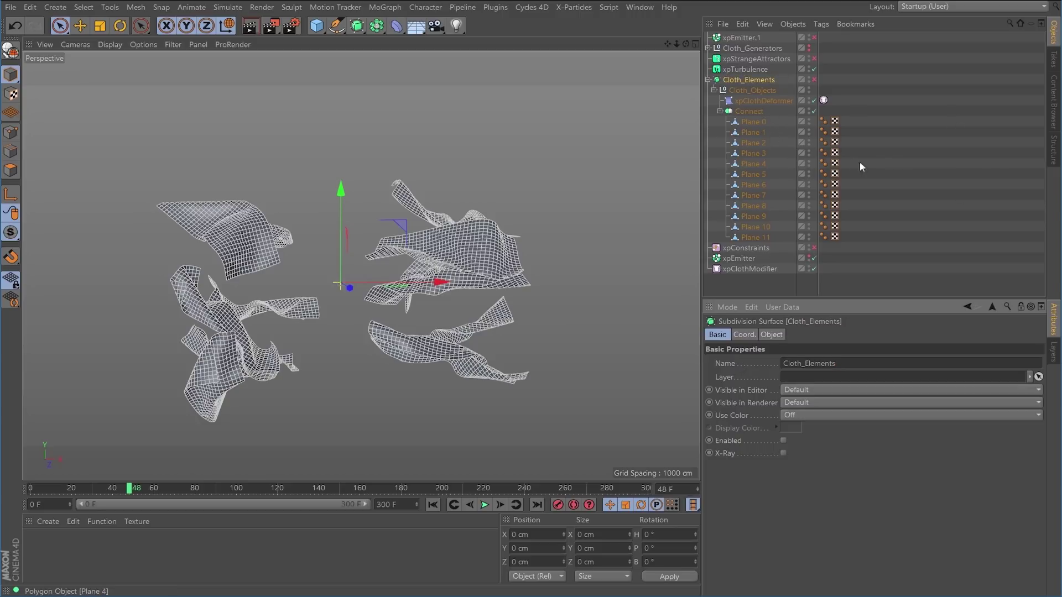
Inspect Plane 0 through Plane 3 and the Connect object that holds the cloth planes
left_click(751, 133)
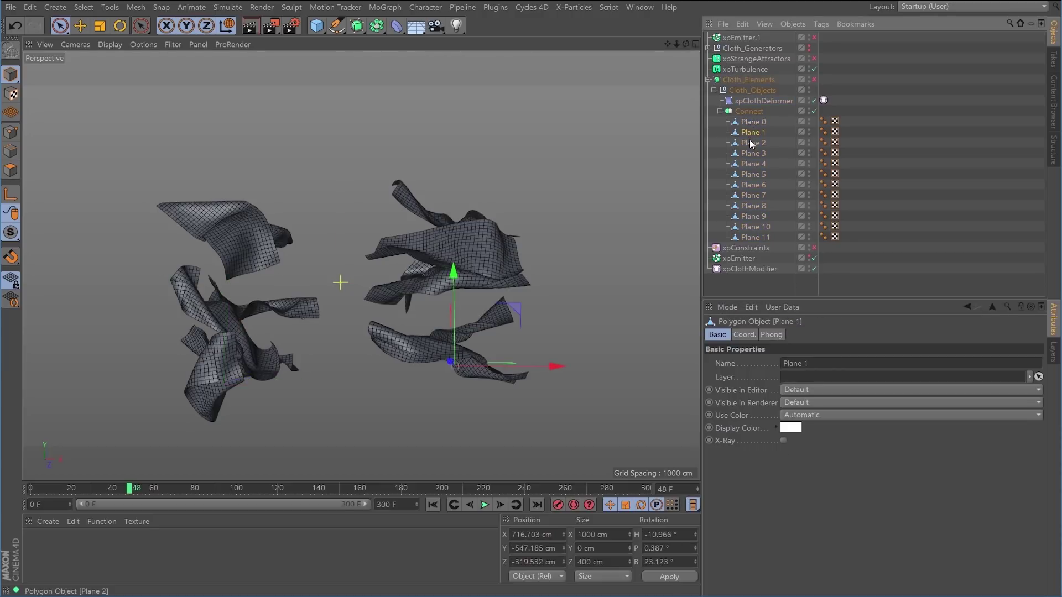
left_click(751, 143)
left_click(751, 154)
left_click(753, 122)
left_click(750, 111)
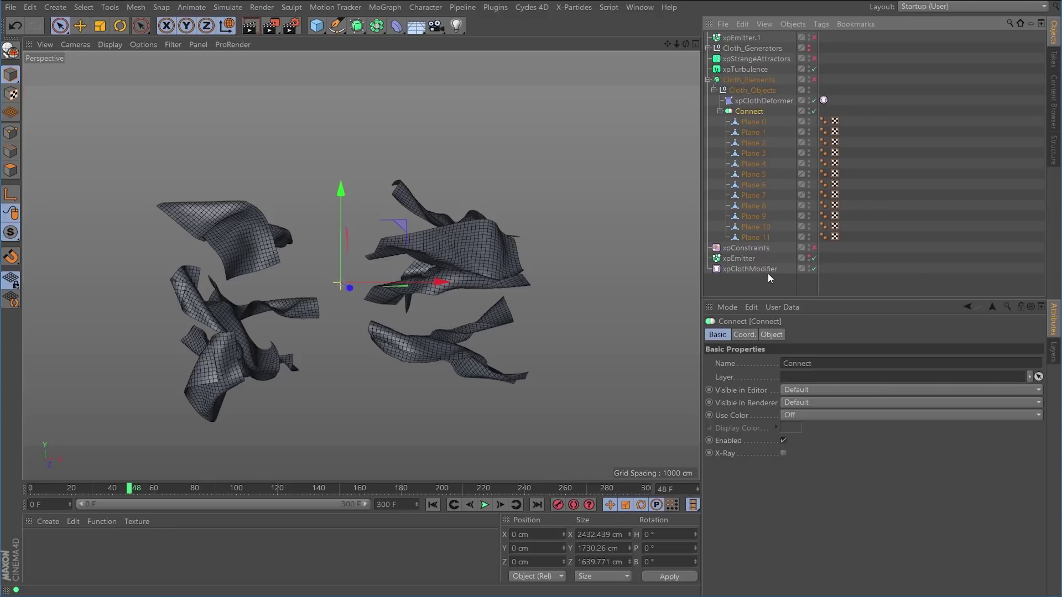
Review xpEmitter's object emission settings and examine its particles on the cloth surfaces up close
left_click(737, 258)
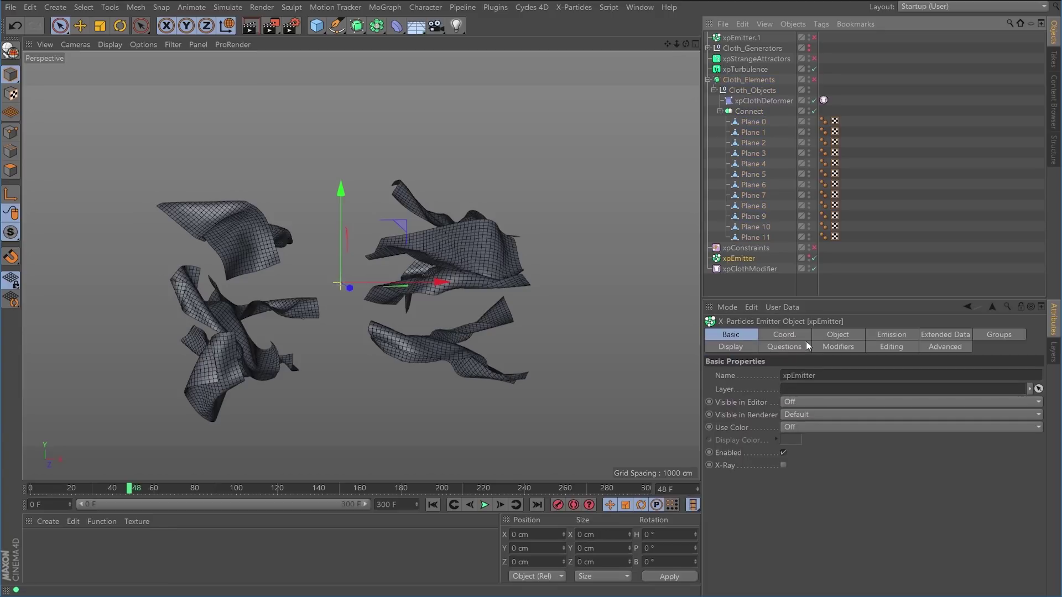
left_click(828, 334)
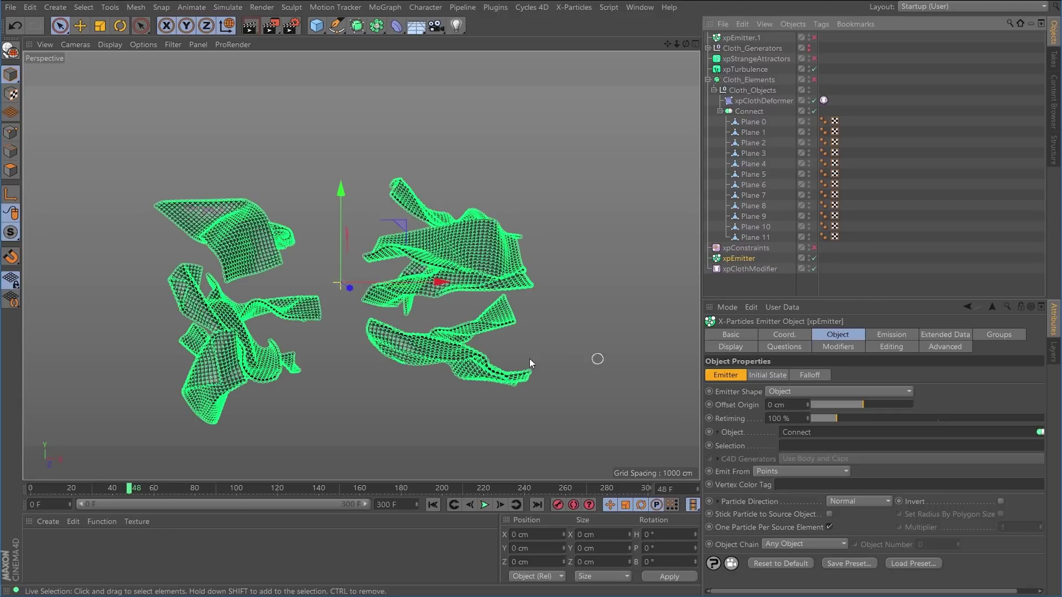
scroll(472, 271, "up", 10)
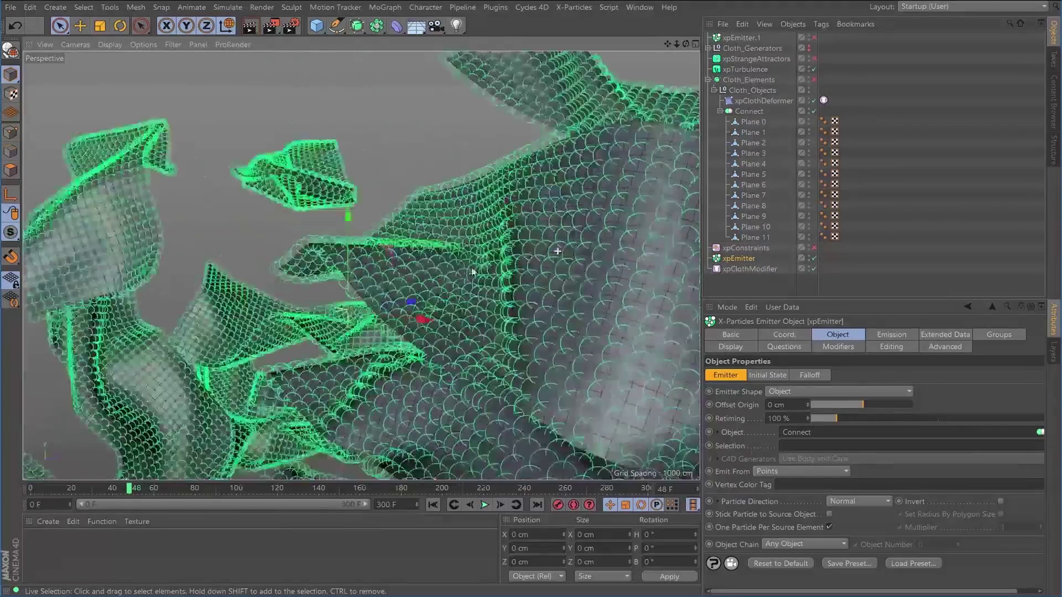
left_click_drag(472, 271, 426, 280, "alt")
right_click_drag(427, 280, 390, 288, "alt")
middle_click_drag(477, 309, 483, 291, "alt")
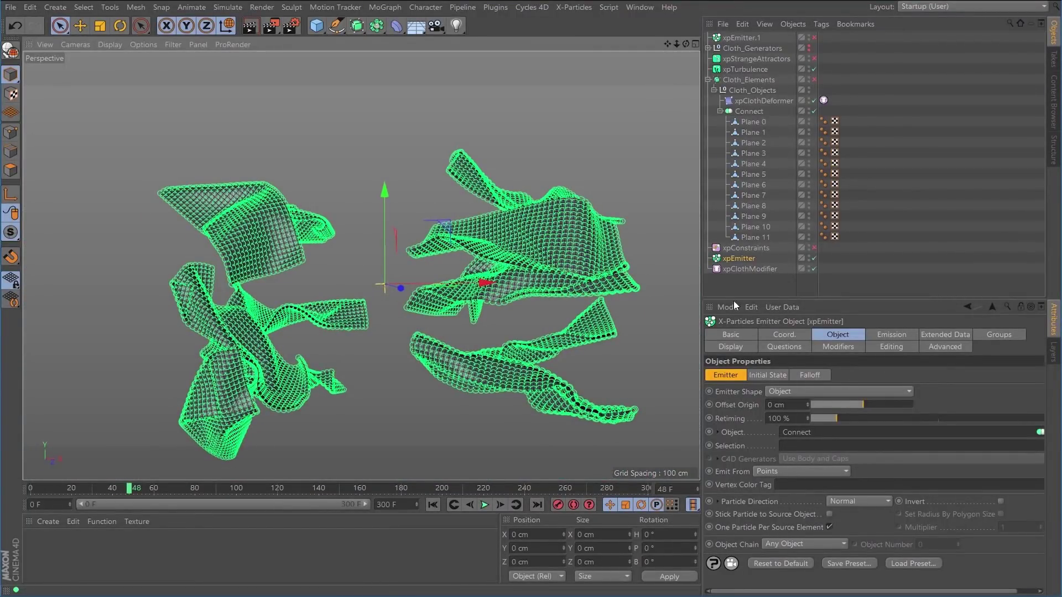
Review the cloth modifier and cloth deformer properties, and hide xpEmitter's particles in the viewport
left_click(744, 269)
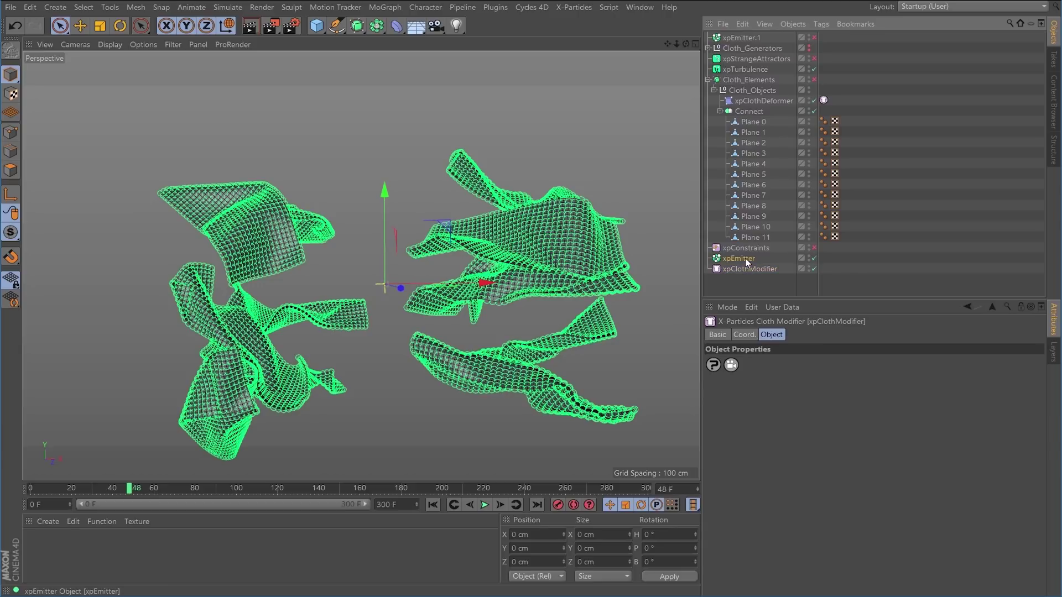
left_click(745, 258)
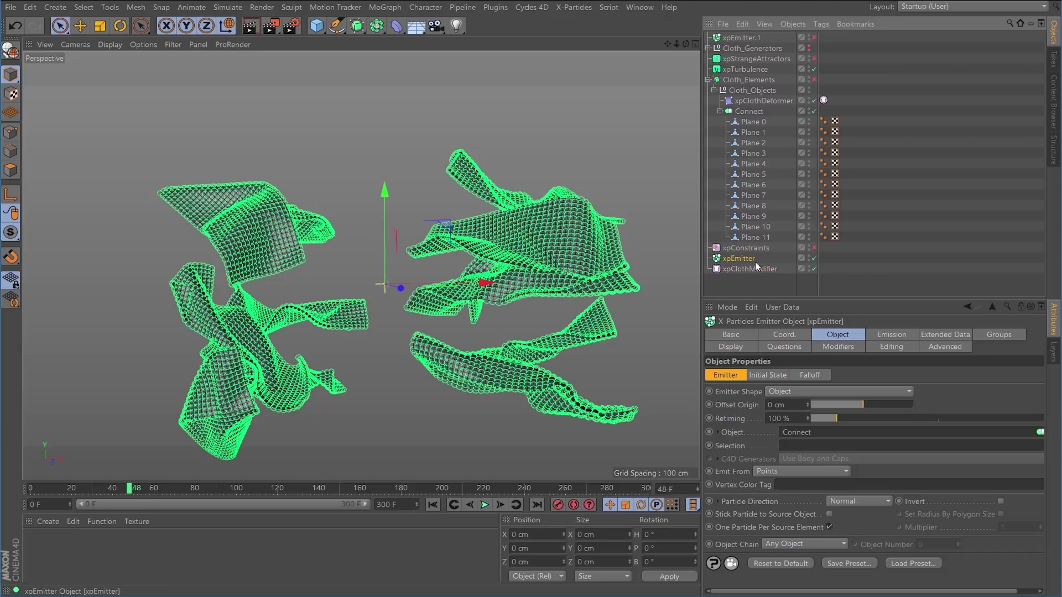
left_click(760, 101)
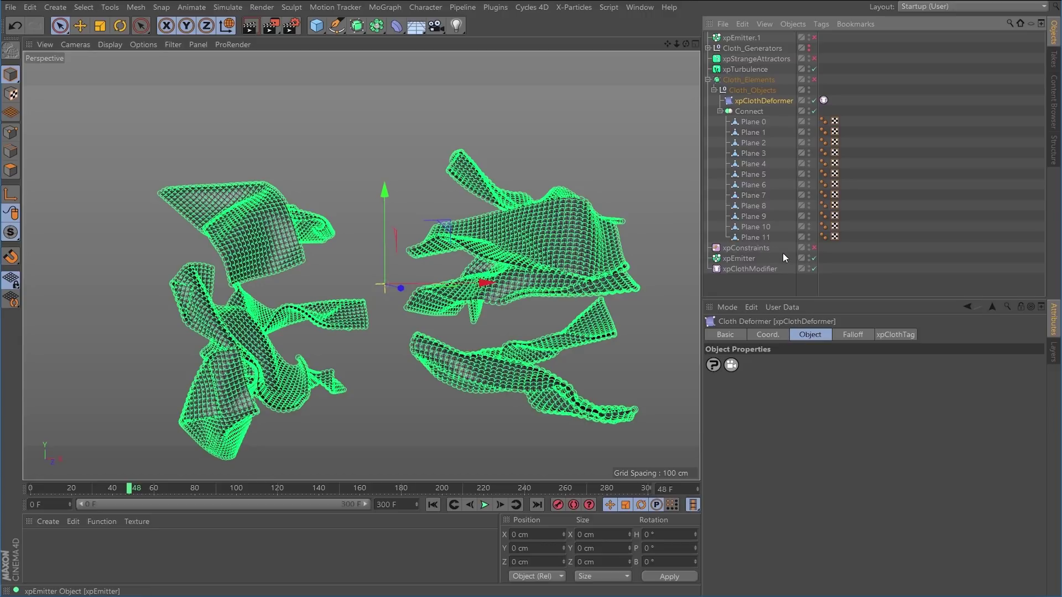
left_click(809, 256)
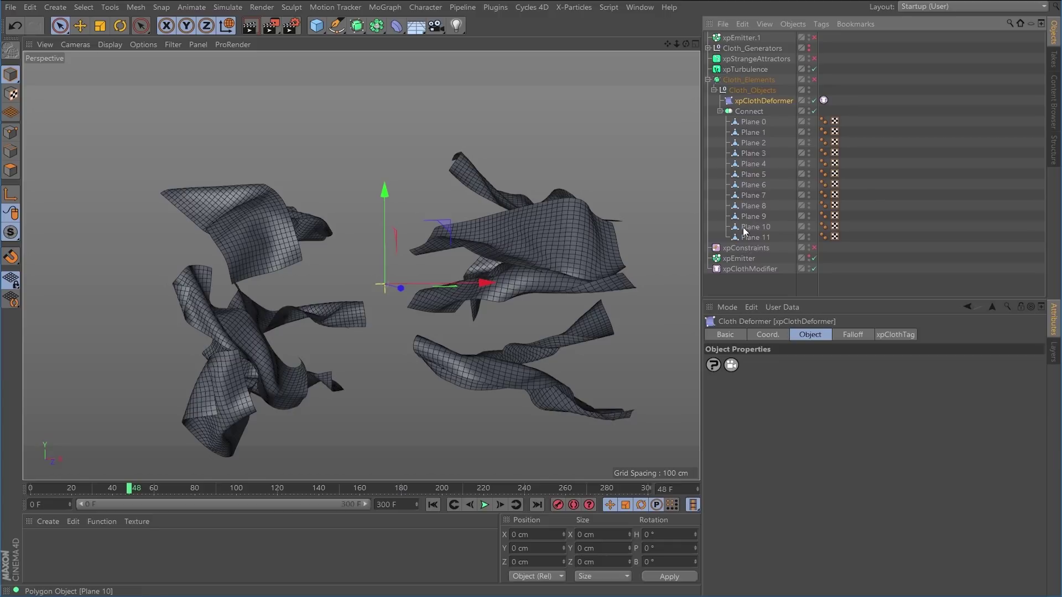
Play the cloth simulation from the first frame to frame 117 and review the strange attractors modifier's settings
left_click_drag(539, 271, 521, 244, "alt")
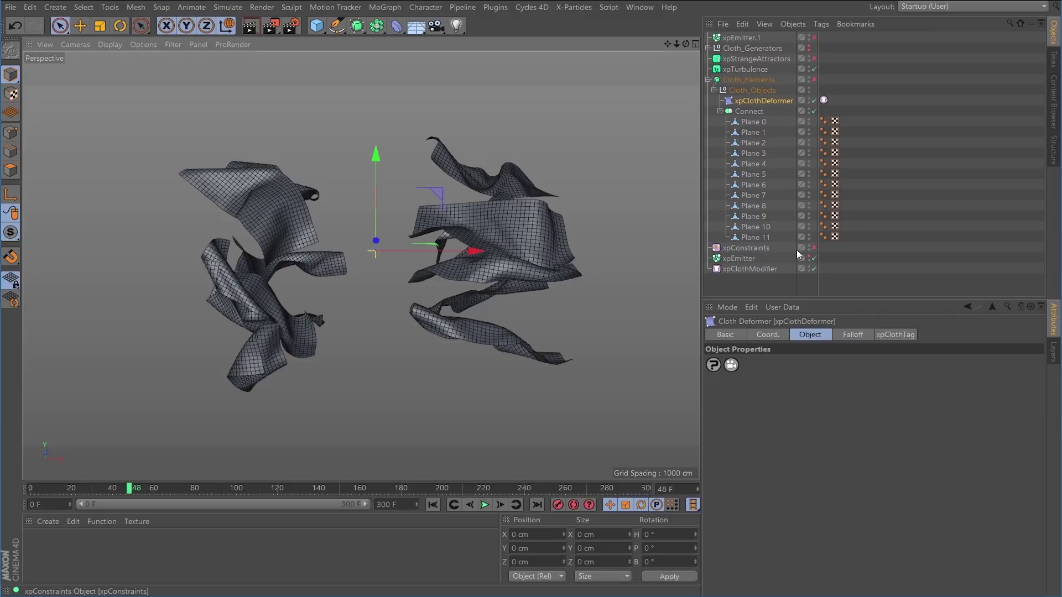
left_click(485, 505)
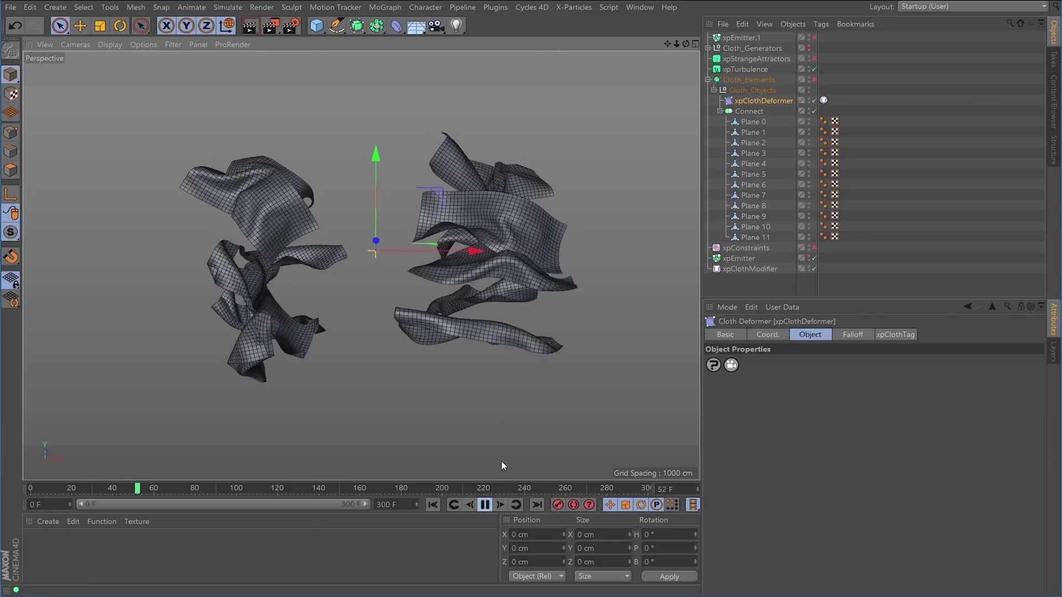
left_click(485, 505)
left_click(448, 505)
left_click(485, 505)
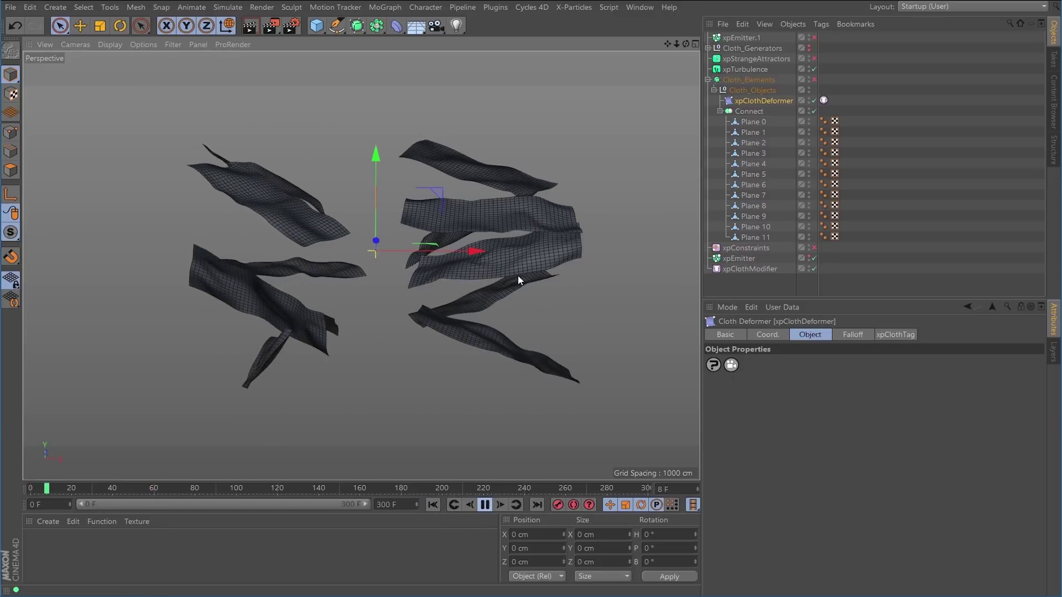
left_click(746, 59)
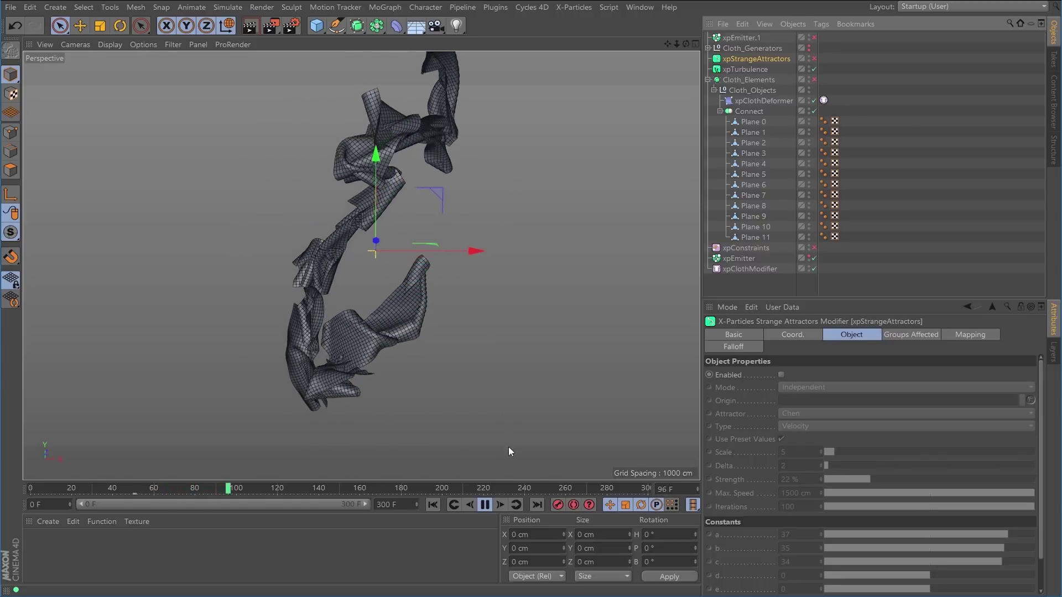
left_click(484, 506)
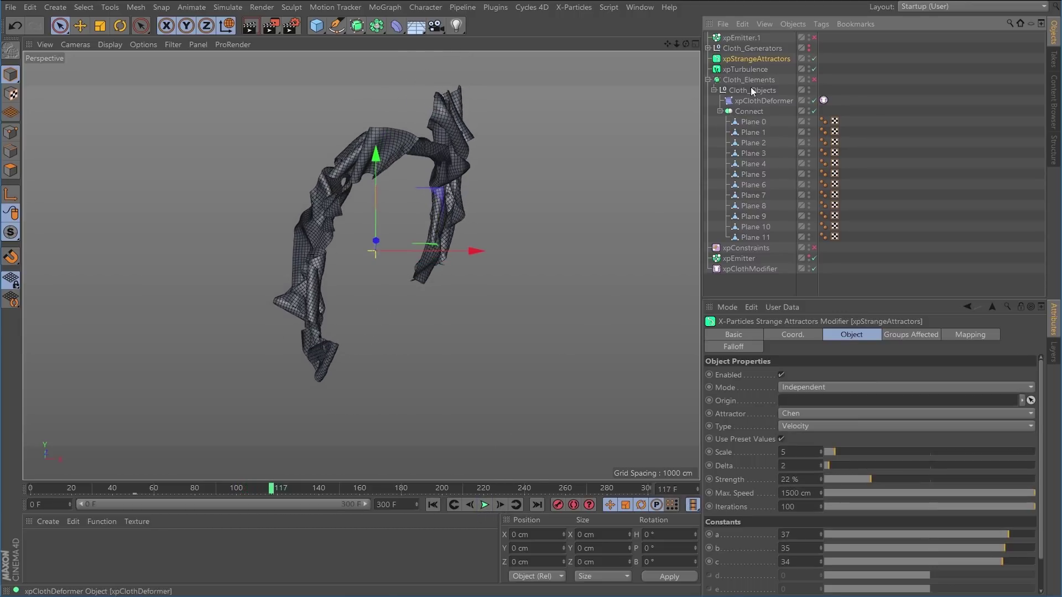
Enable the xpEmitter.1 box emitter and rename it xpEmitter_Dust
left_click(741, 37)
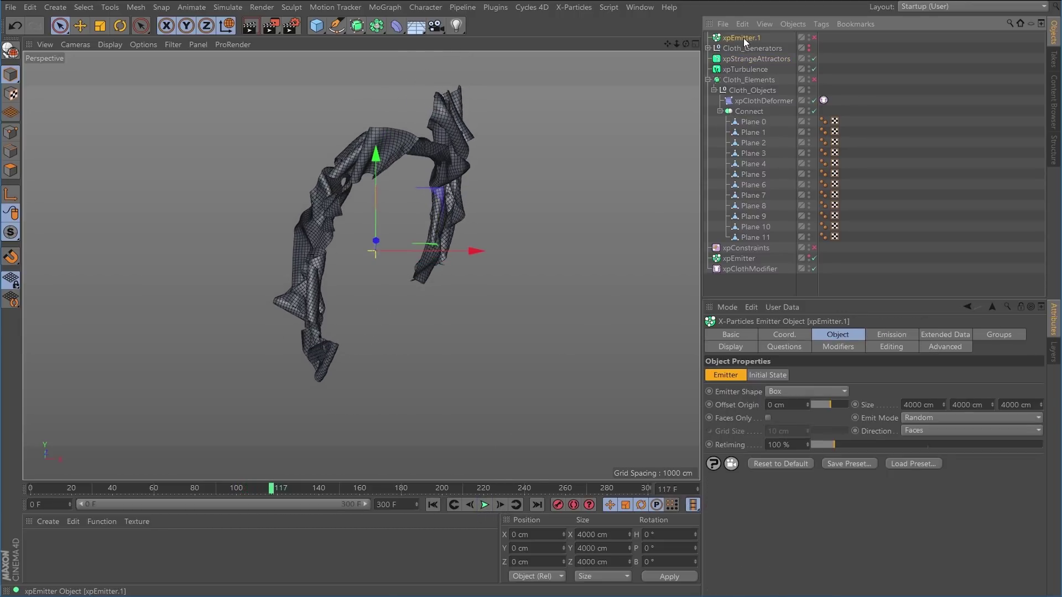
left_click(814, 37)
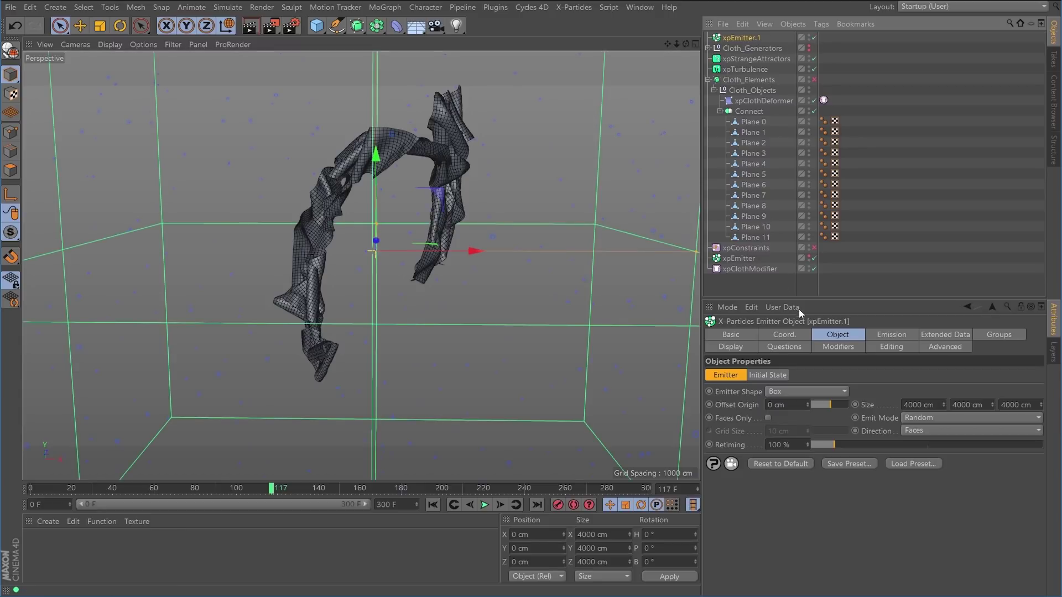
left_click(731, 335)
left_click_drag(823, 376, 713, 376)
left_click(848, 380)
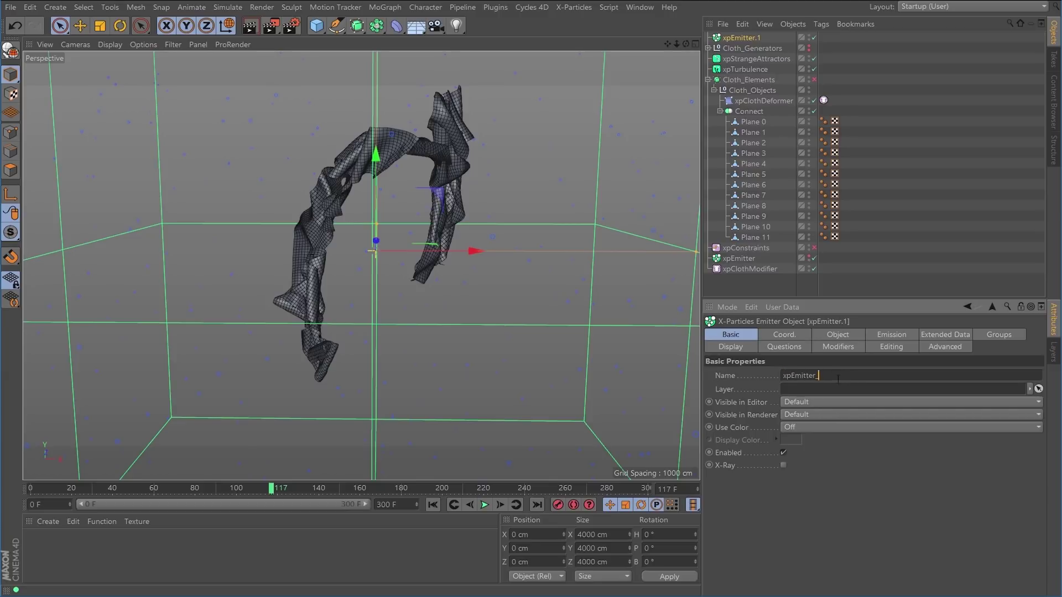
key("Return")
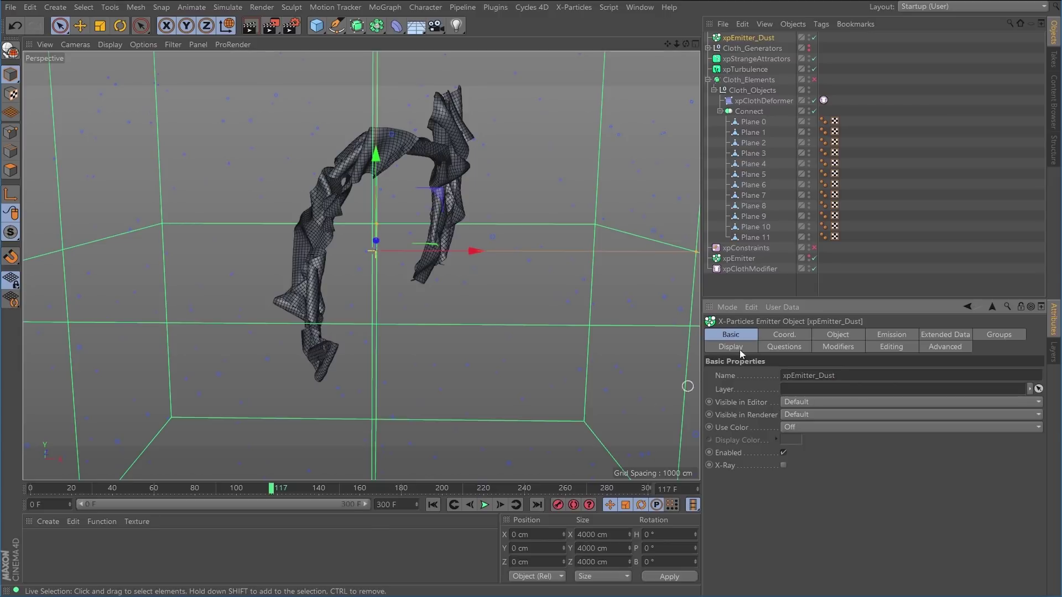
Play the simulation from the first frame with the dust emitter enabled, then rewind it to frame 0
left_click(433, 504)
left_click(484, 504)
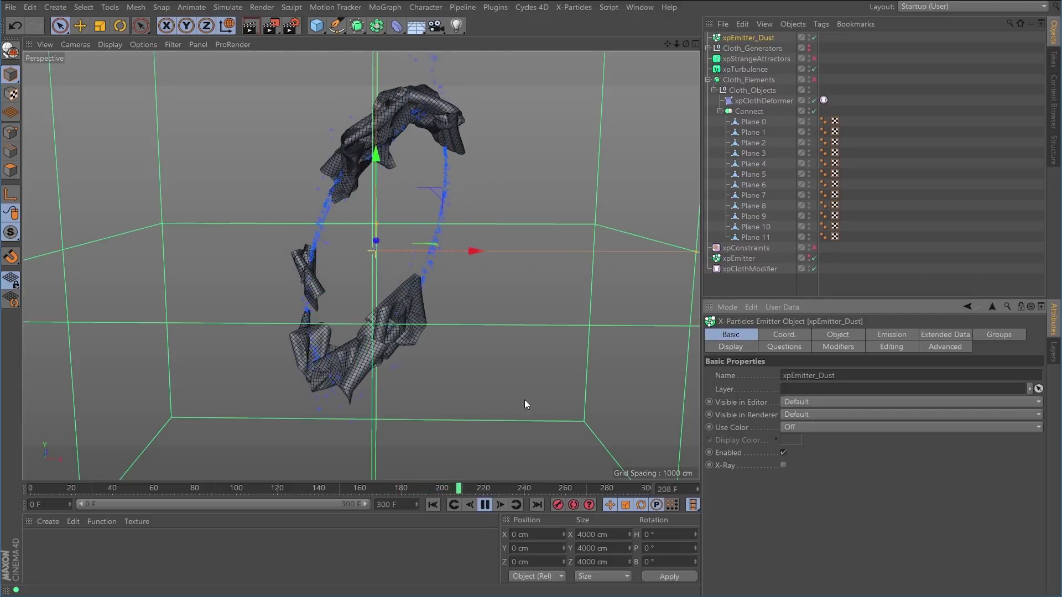
left_click(484, 505)
left_click(433, 504)
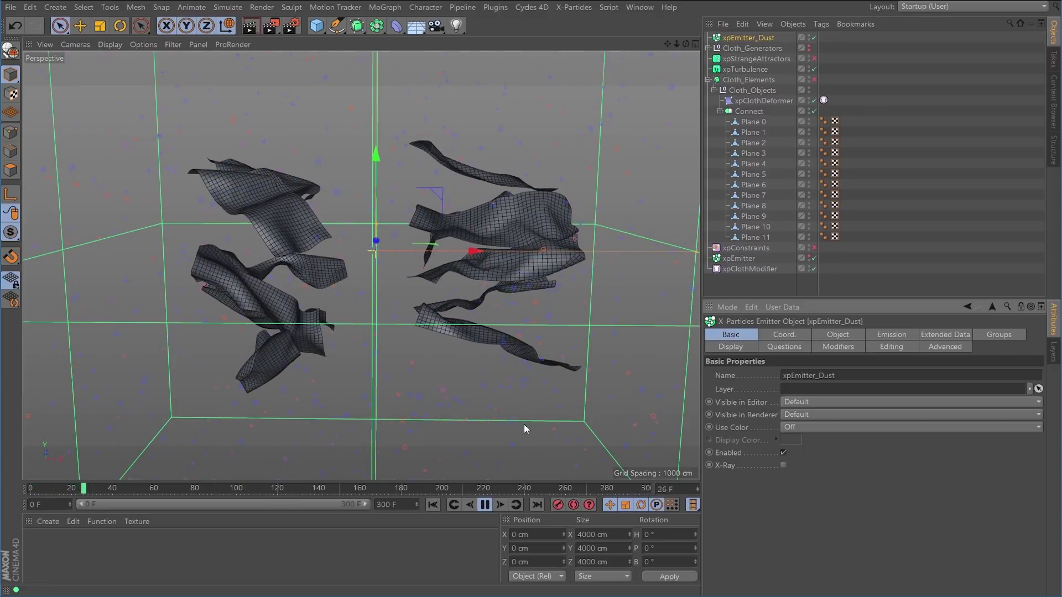
left_click(485, 505)
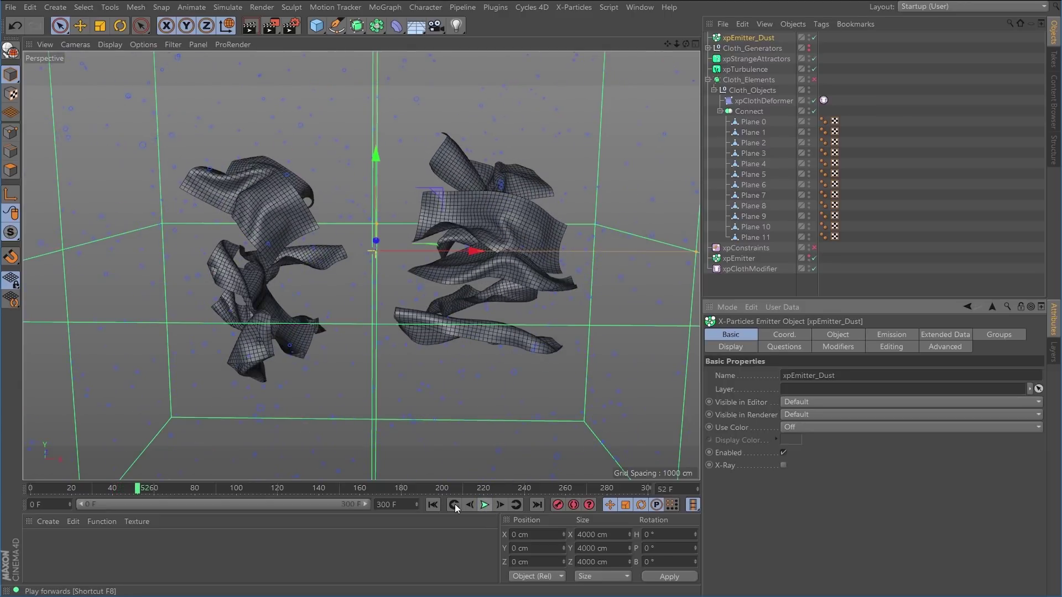
left_click(433, 505)
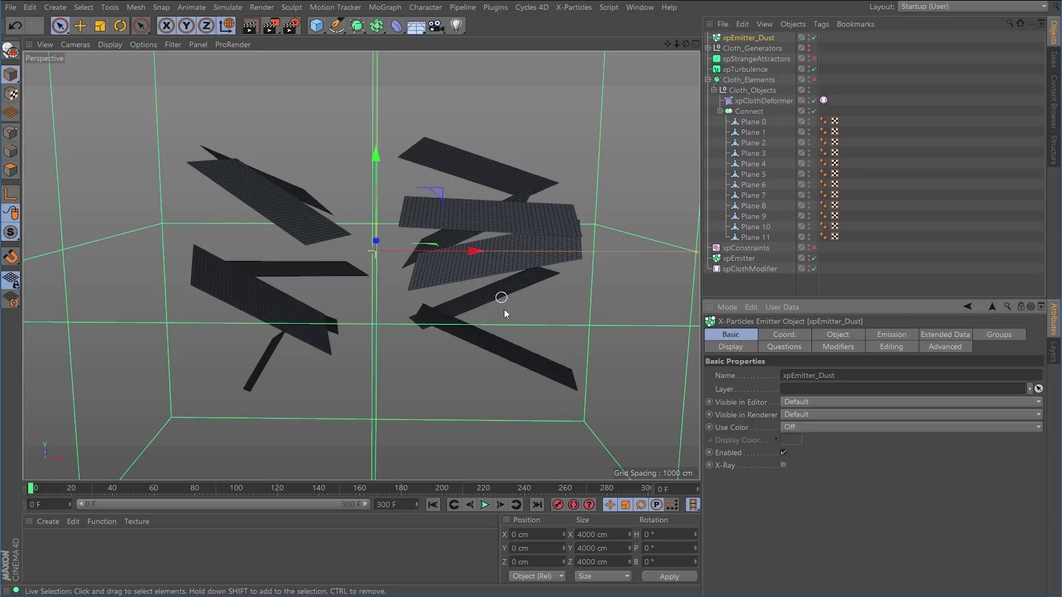
Play the cloth and dust simulation to frame 63 while viewing it from different angles
left_click_drag(494, 285, 386, 489, "alt")
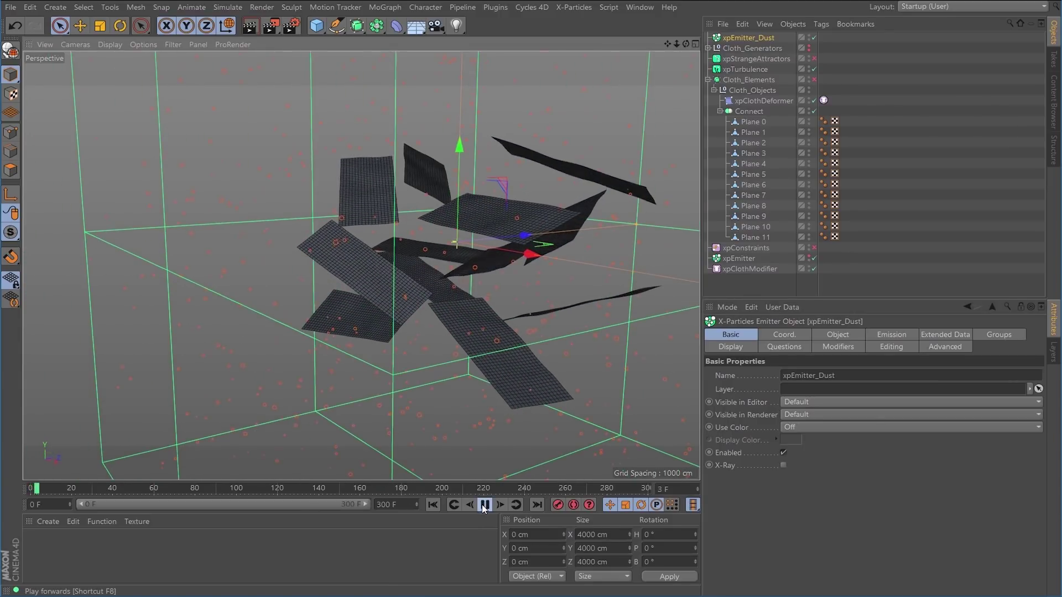
left_click_drag(479, 297, 436, 303, "alt")
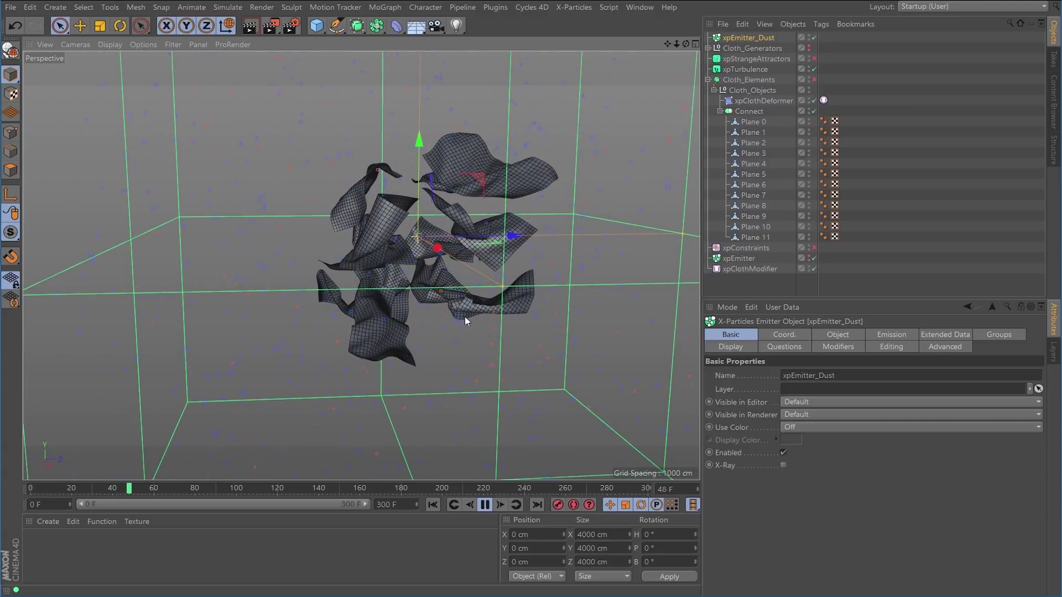
left_click(485, 505)
mouse_move(470, 277)
left_mouse_down("alt")
mouse_move(450, 260)
mouse_move(477, 261)
left_mouse_up("alt")
scroll(477, 261, "up", 6)
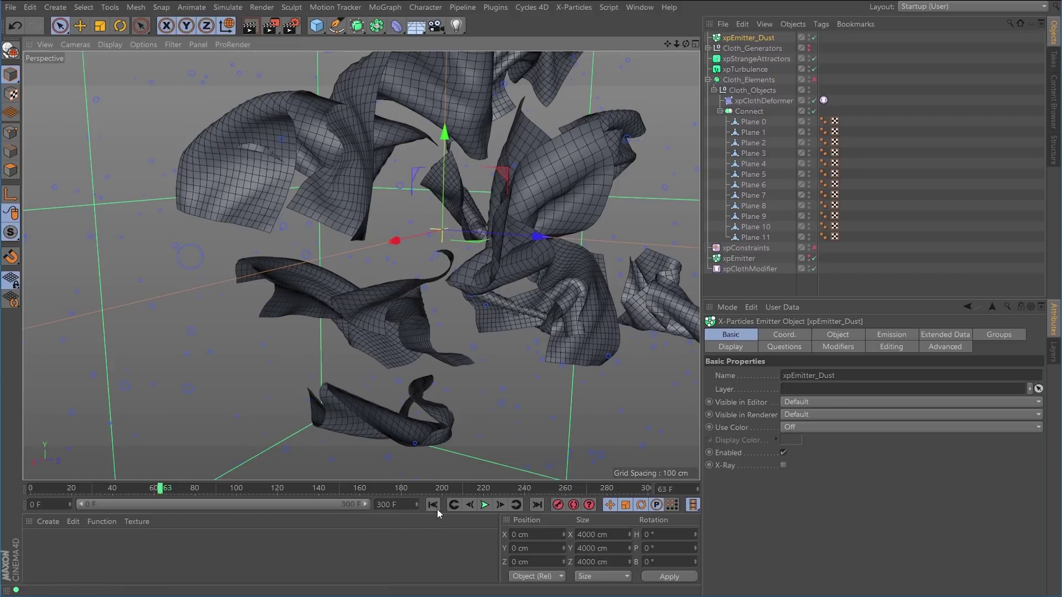
Examine the folding cloth close-up while replaying the simulation, pausing at frame 63
left_click_drag(441, 224, 446, 240, "alt")
right_click_drag(427, 243, 495, 301, "alt")
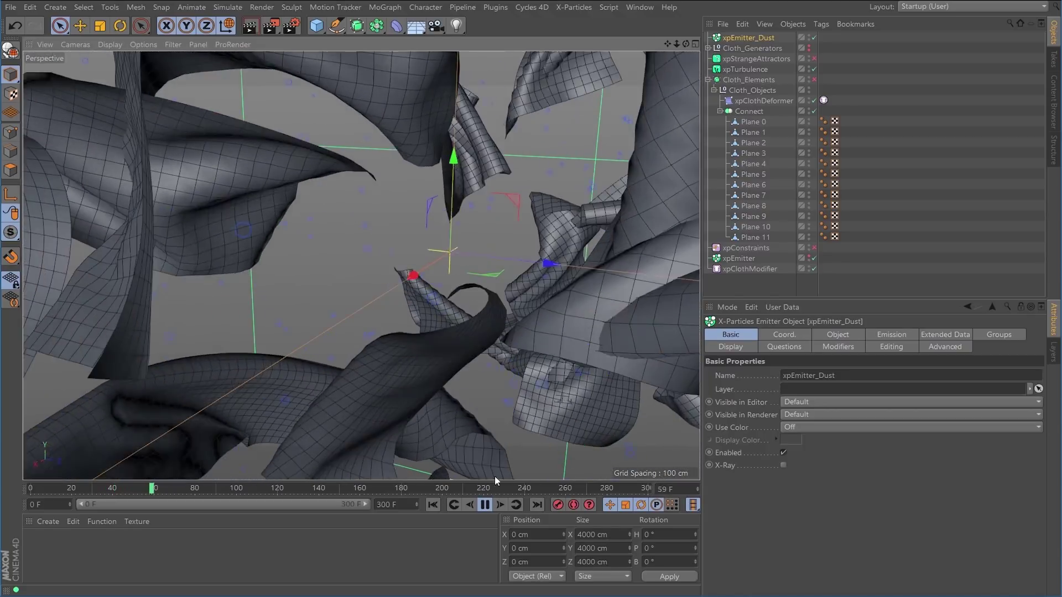
key("F8")
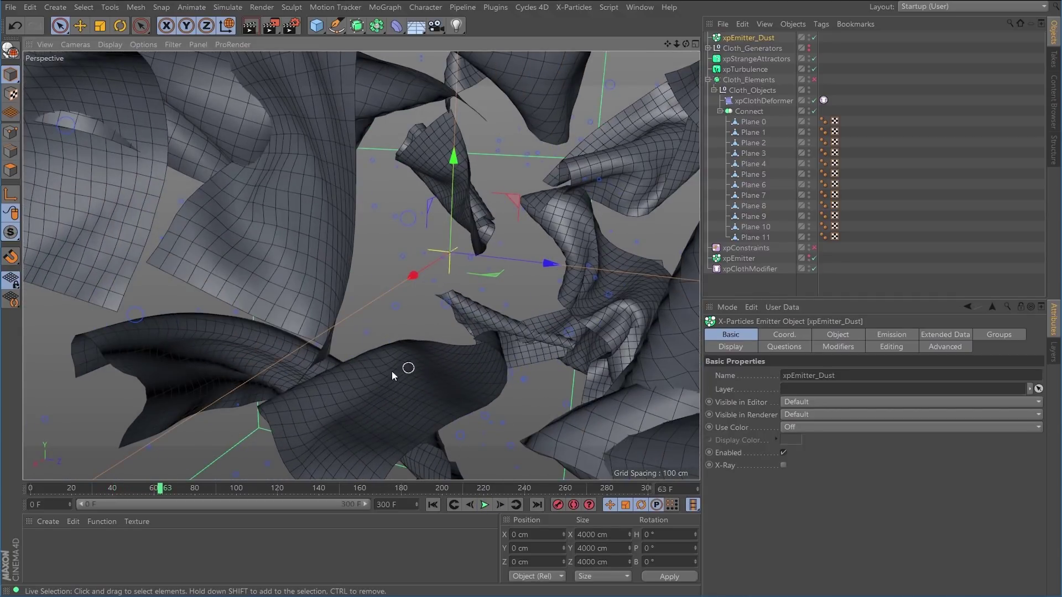
left_click_drag(416, 413, 436, 364, "alt")
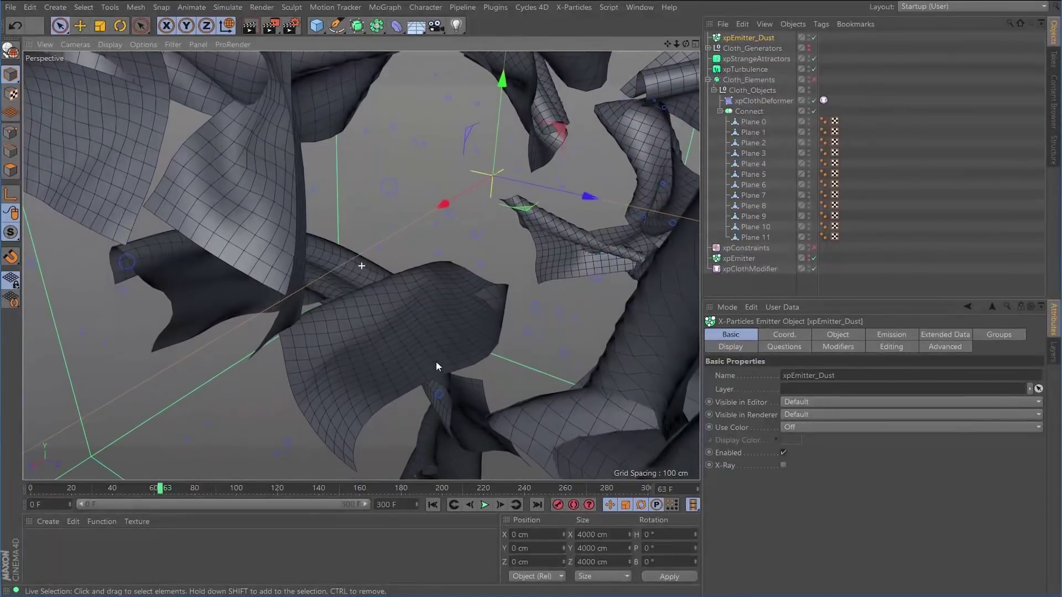
Rewind and replay the simulation in the close view, pausing at frame 55 and again at frame 64
left_click(453, 501)
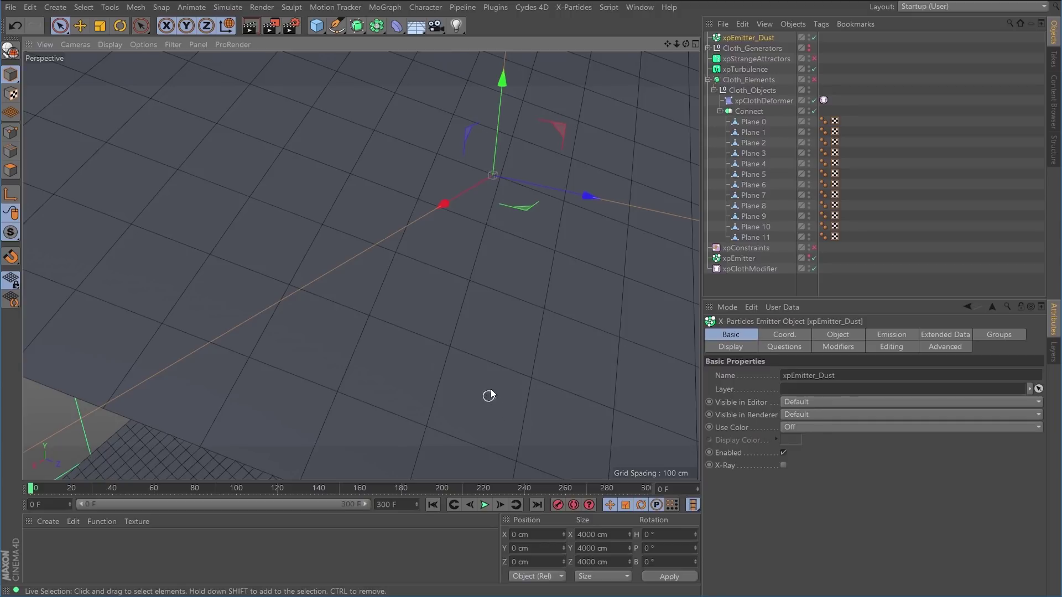
mouse_move(481, 341)
right_mouse_down("alt")
mouse_move(492, 285)
mouse_move(465, 354)
right_mouse_up("alt")
left_click(485, 505)
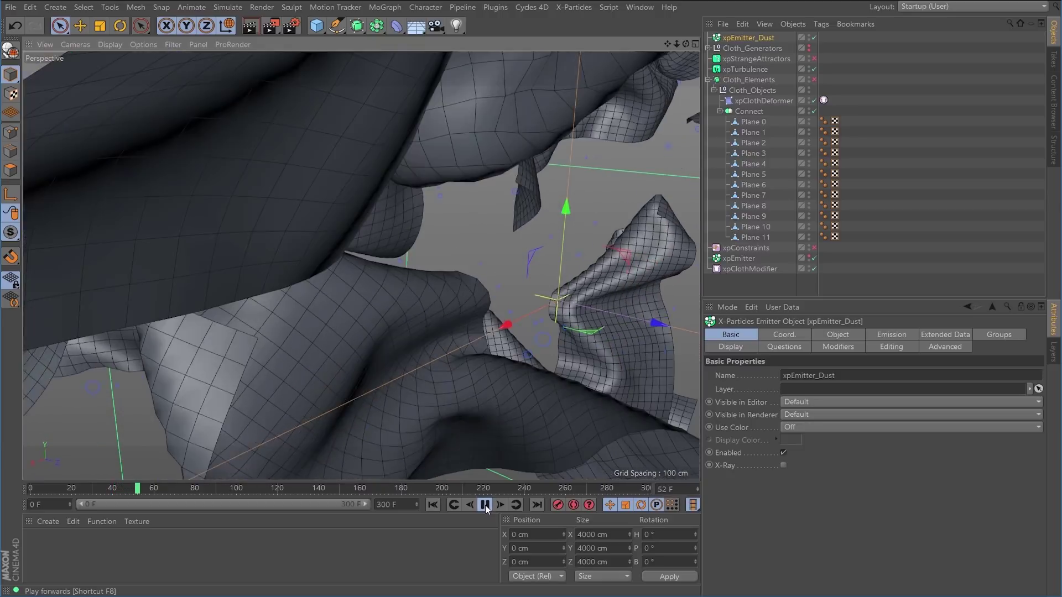
left_click(486, 507)
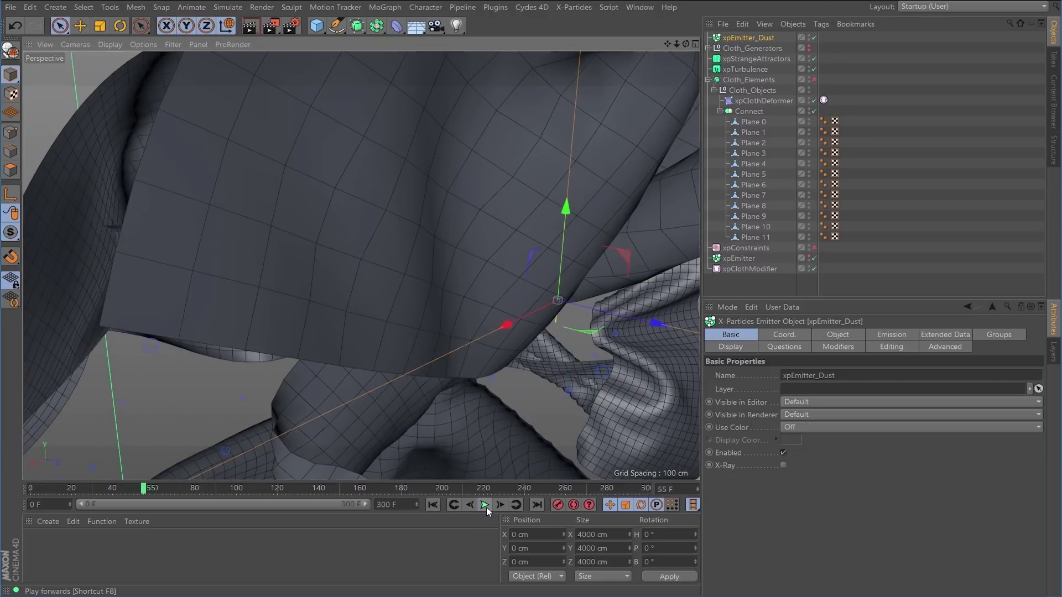
left_click(484, 505)
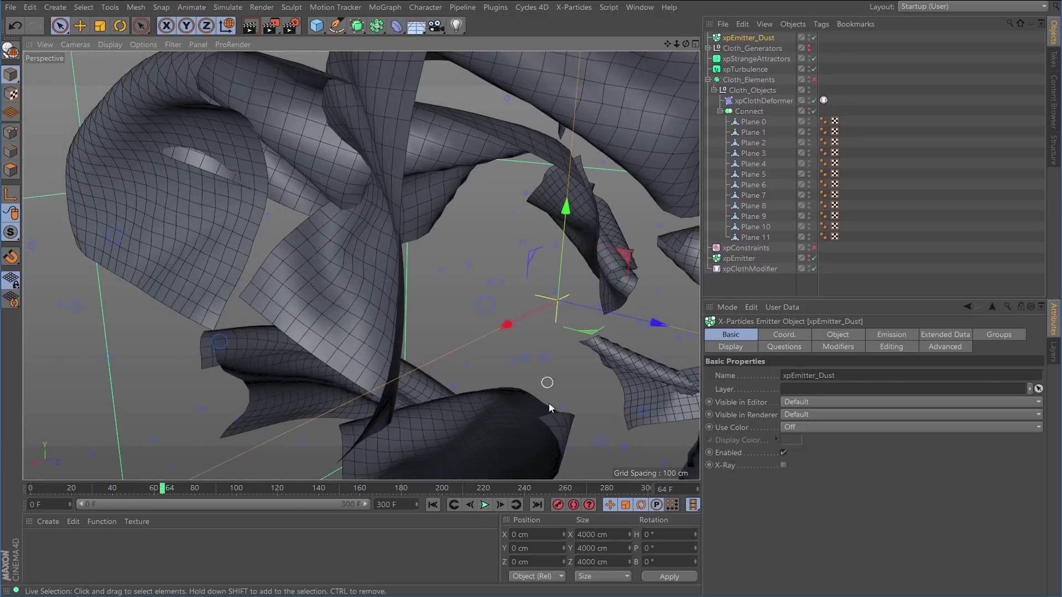
Replay the simulation from the start in a new close-up view and pause at frame 14
left_click_drag(549, 406, 498, 366, "alt")
left_click(435, 507)
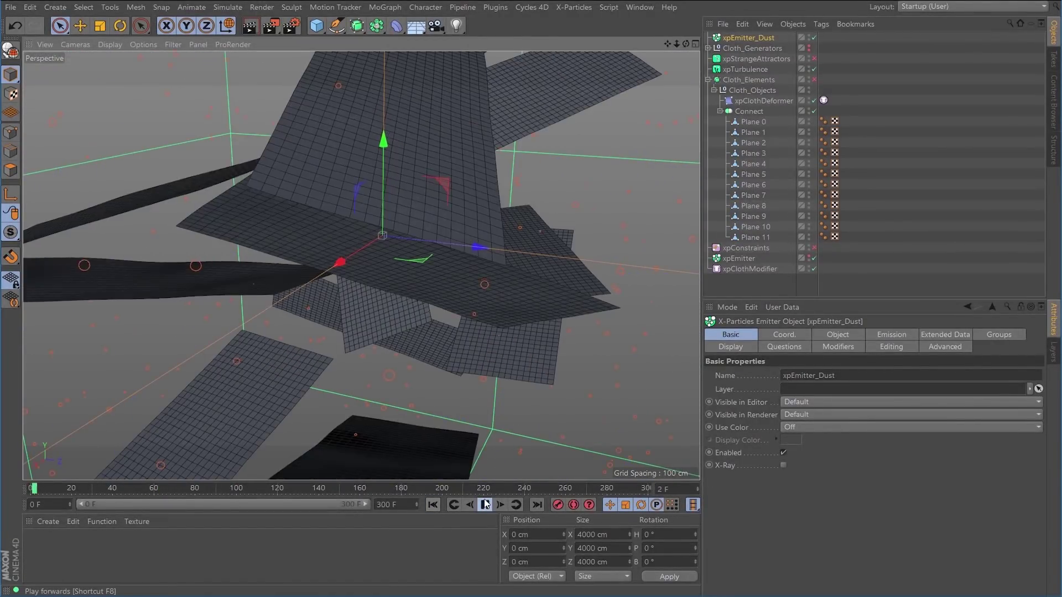
left_click(486, 506)
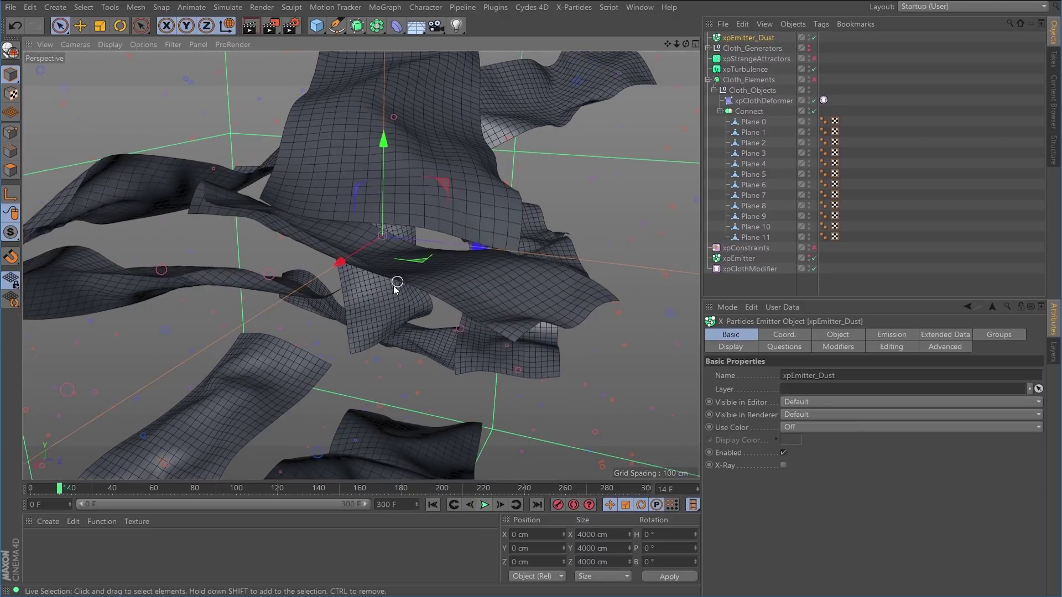
Move Plane 11 out of the Connect object to the top level and hide it in the editor and renderer
left_click_drag(404, 279, 421, 261, "alt")
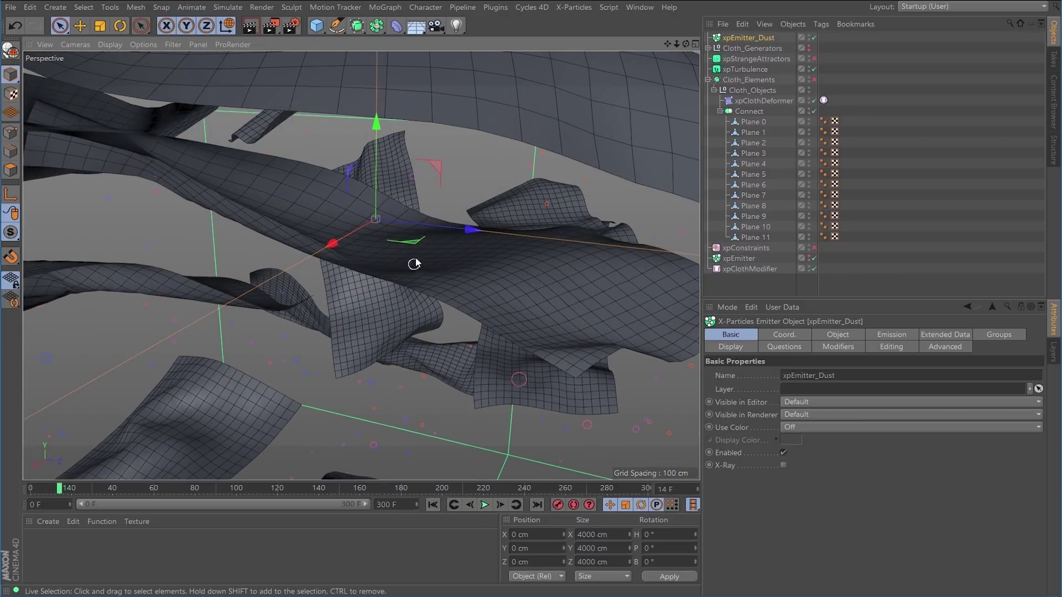
left_click_drag(505, 104, 485, 115, "alt")
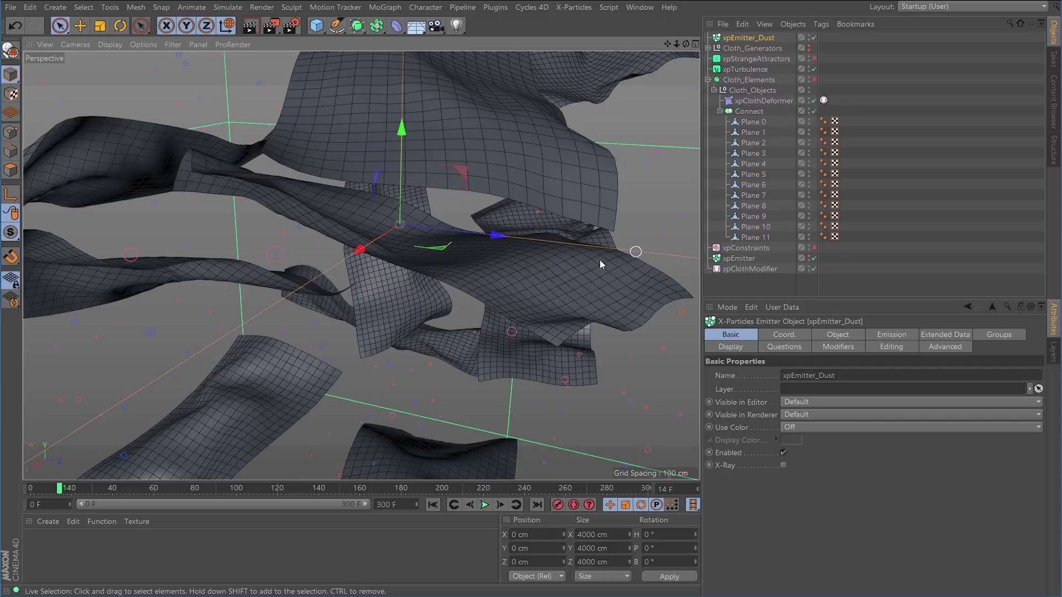
left_click_drag(538, 263, 616, 269, "alt")
left_click(752, 164)
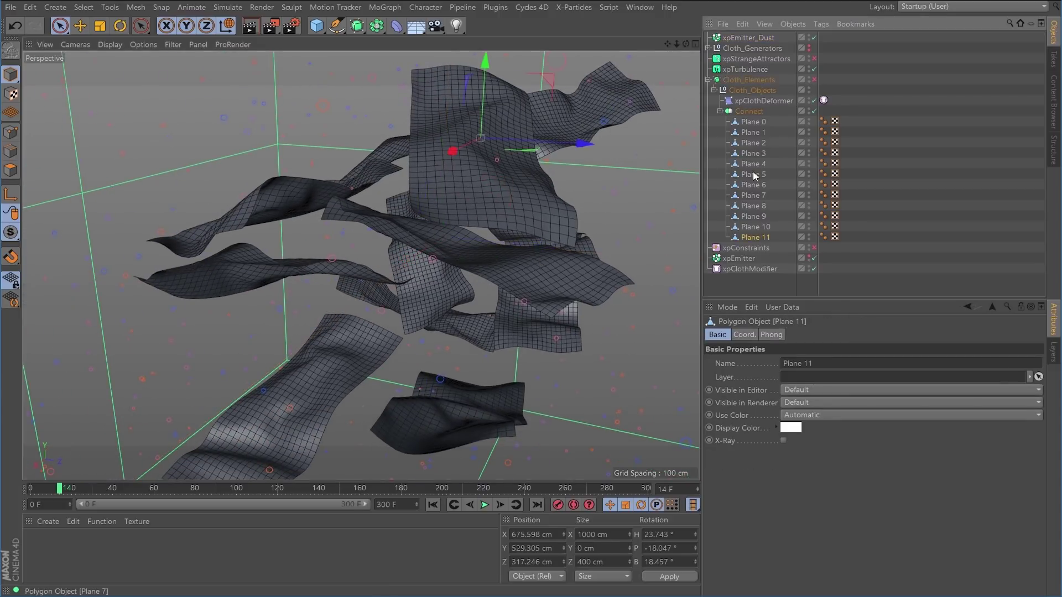
left_click(759, 238)
left_click_drag(542, 180, 608, 197, "alt")
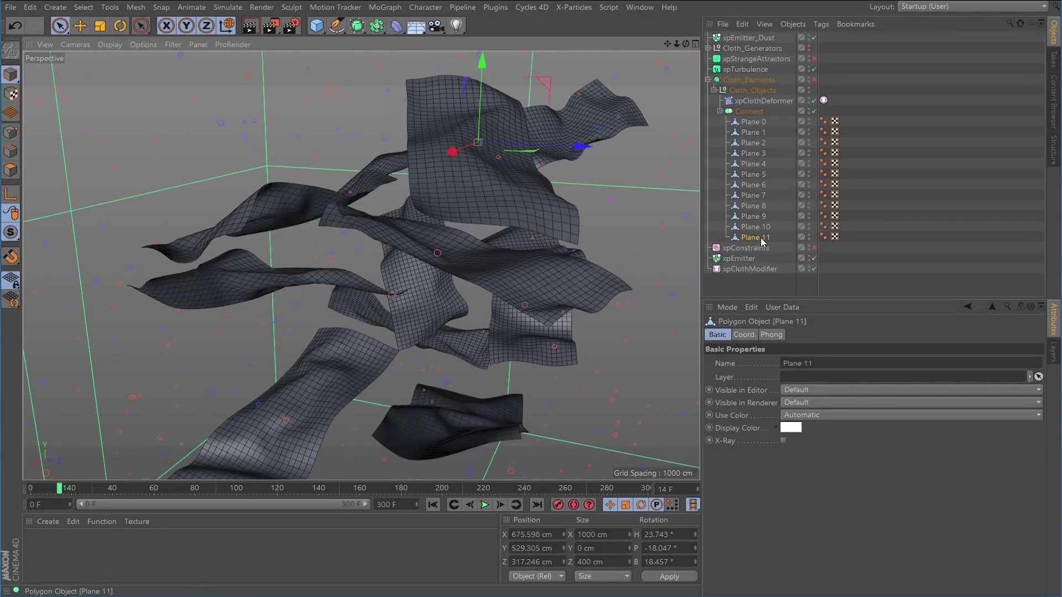
left_click(809, 235)
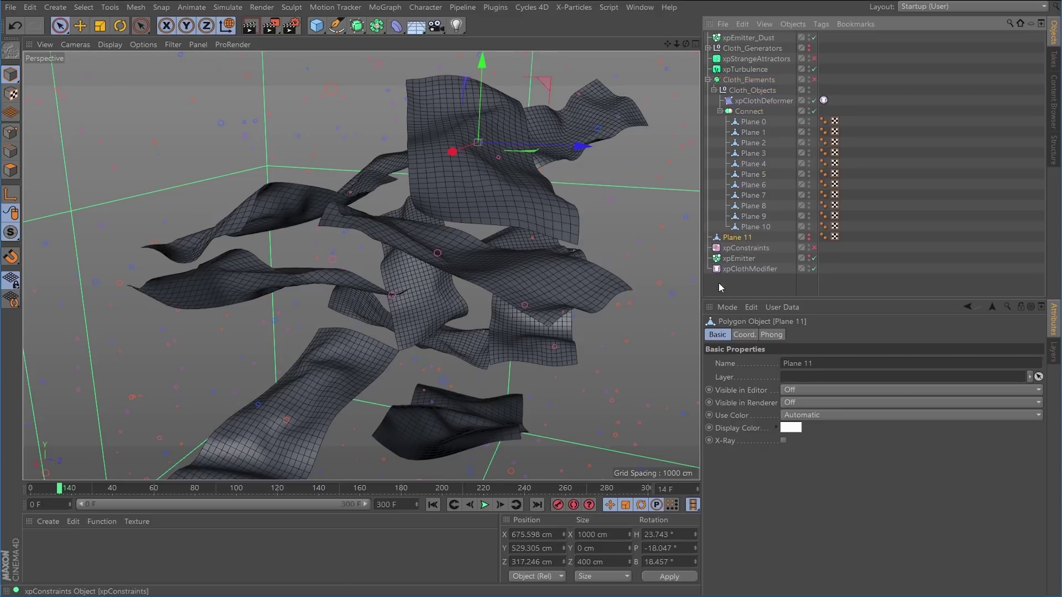
Replay the simulation without Plane 11 from the start in a closer view and pause at frame 73
left_click(437, 505)
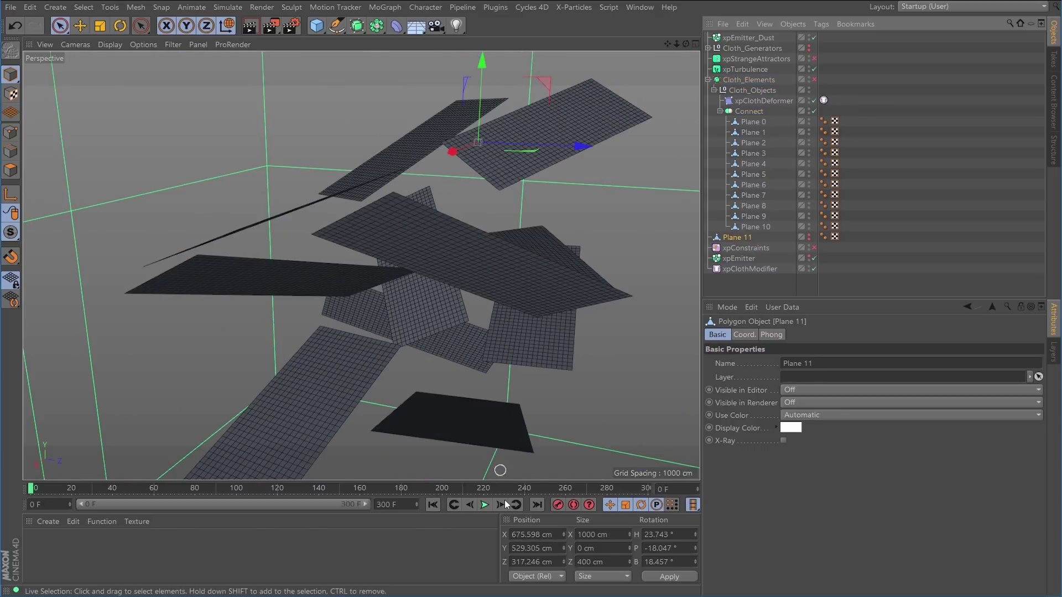
left_click(486, 506)
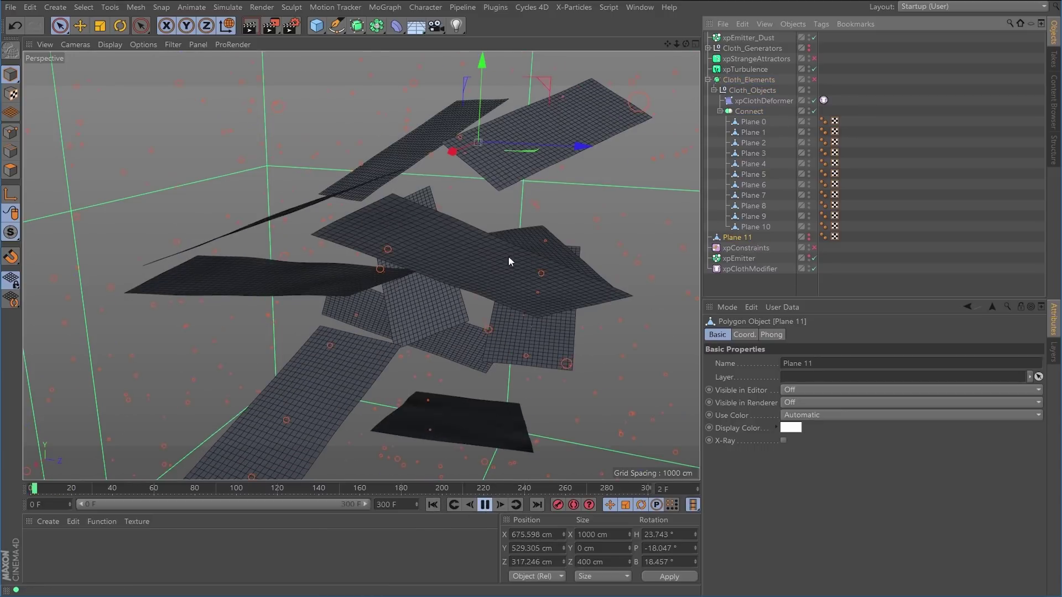
left_click(485, 505)
scroll(437, 258, "up", 5)
left_click_drag(462, 259, 505, 271, "alt")
left_click(437, 505)
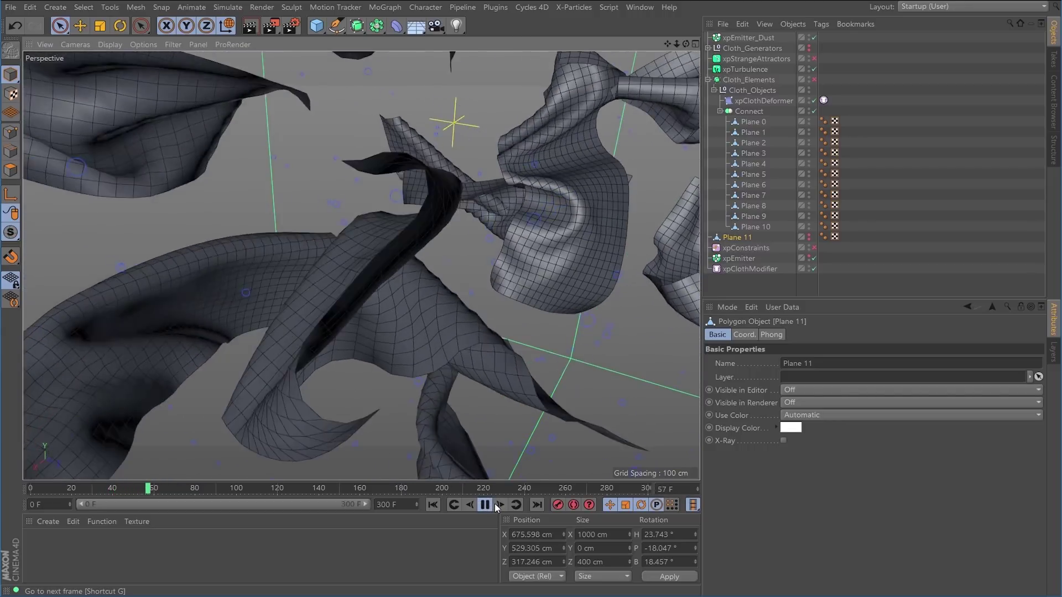
key("F8")
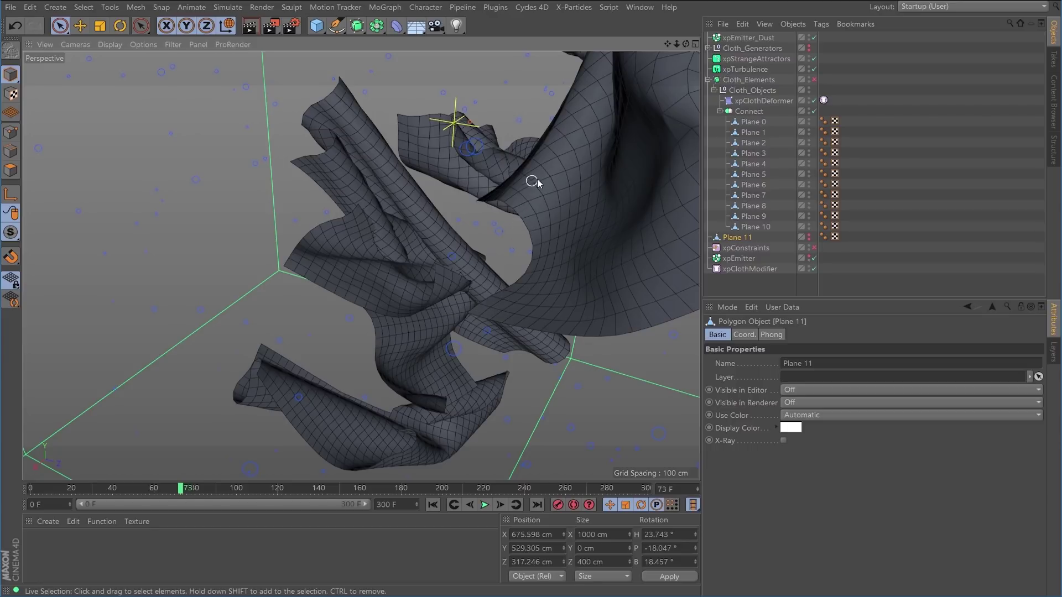
Add a Cycles 4D camera from the current view and lock it with a Protection tag
left_click(528, 8)
left_click(539, 26)
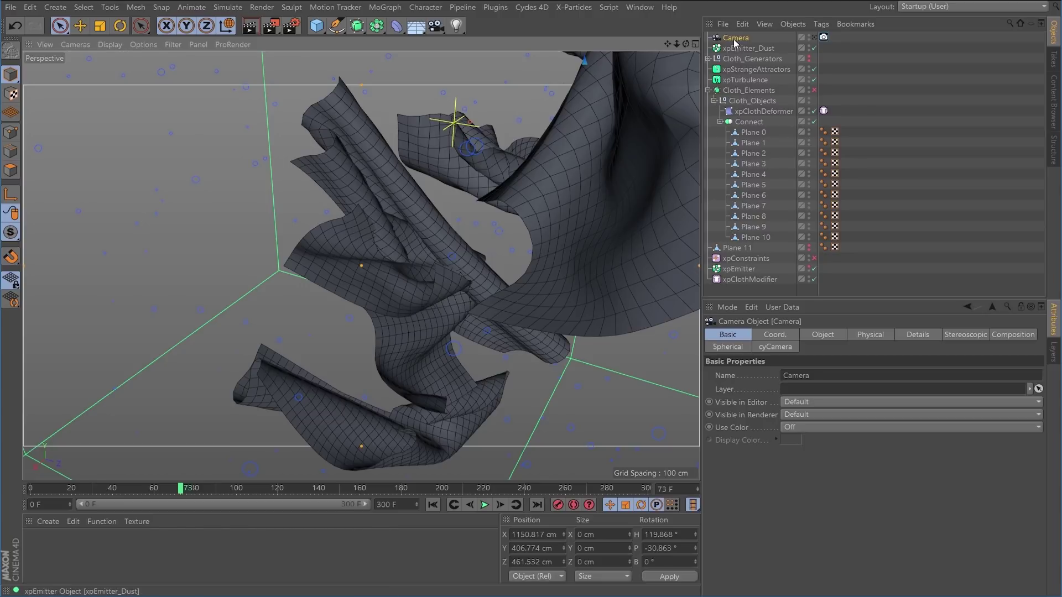
left_click(821, 25)
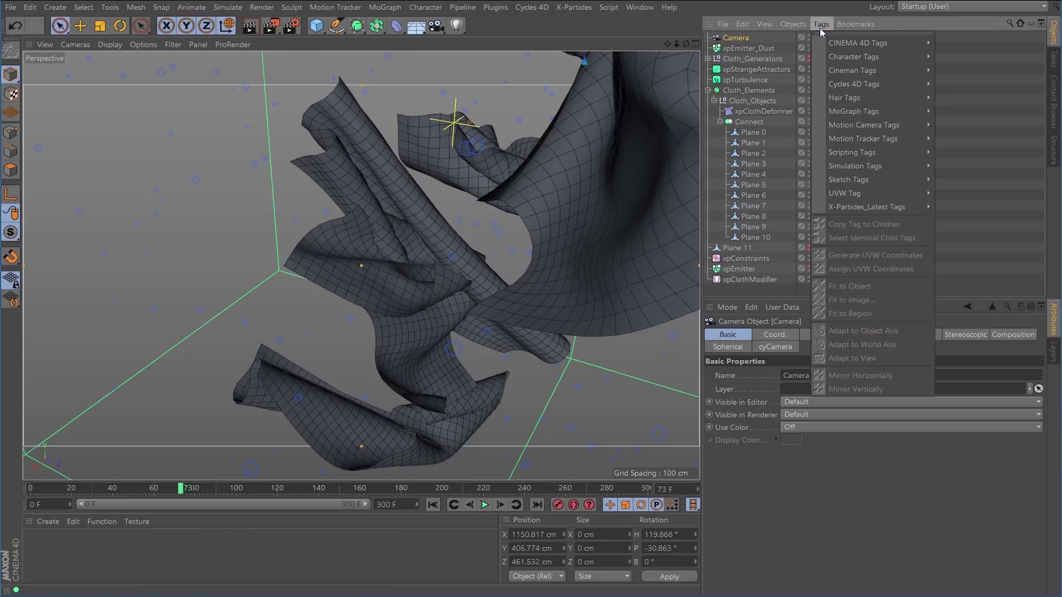
mouse_move(839, 44)
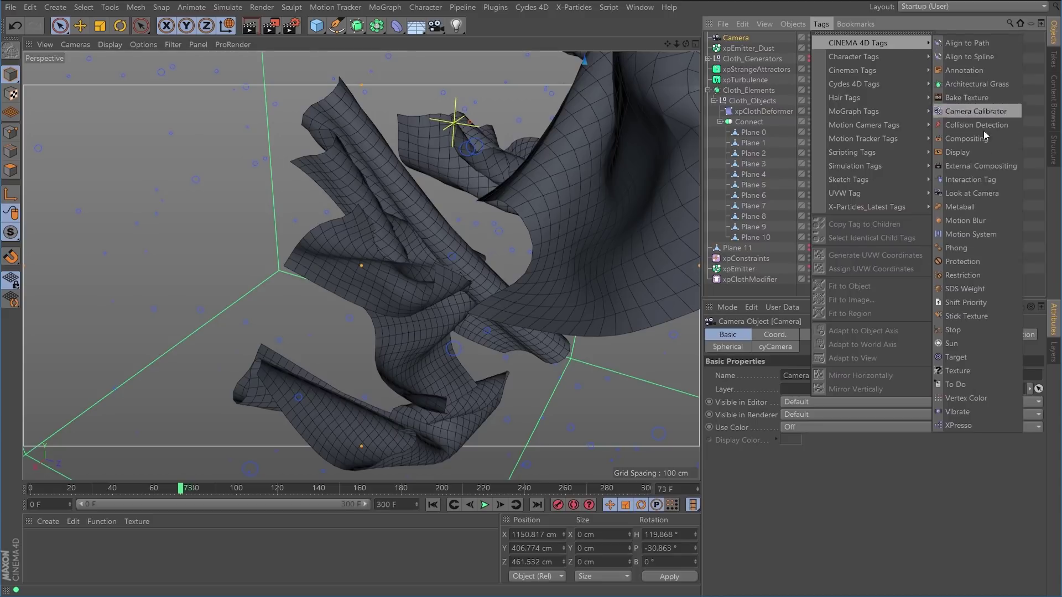
left_click(964, 260)
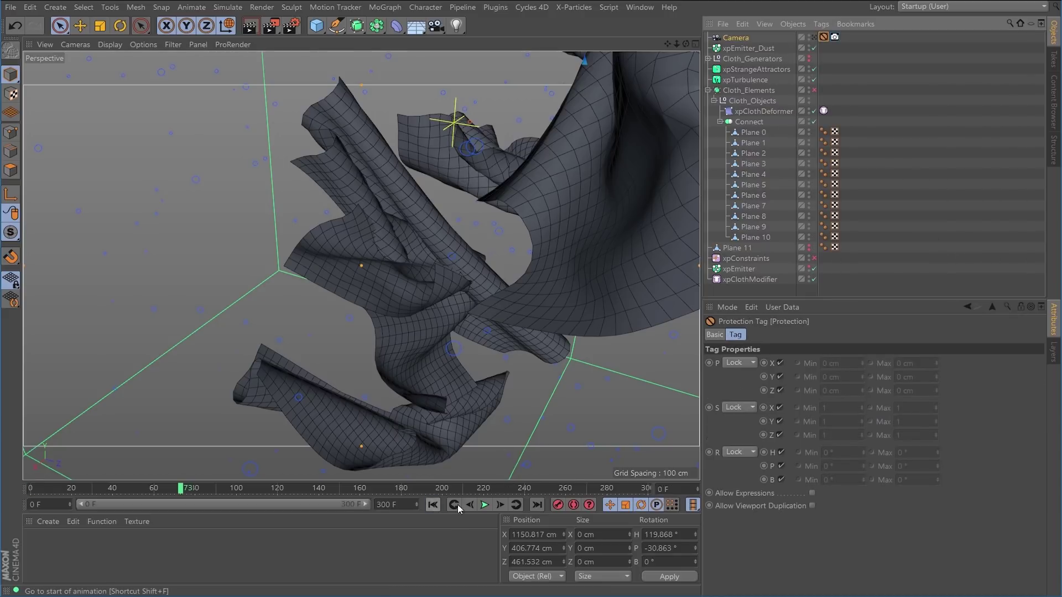
Replay the simulation from the start in the locked camera's framing, pausing at frame 81 and again at frame 70
left_click(434, 506)
left_click(484, 505)
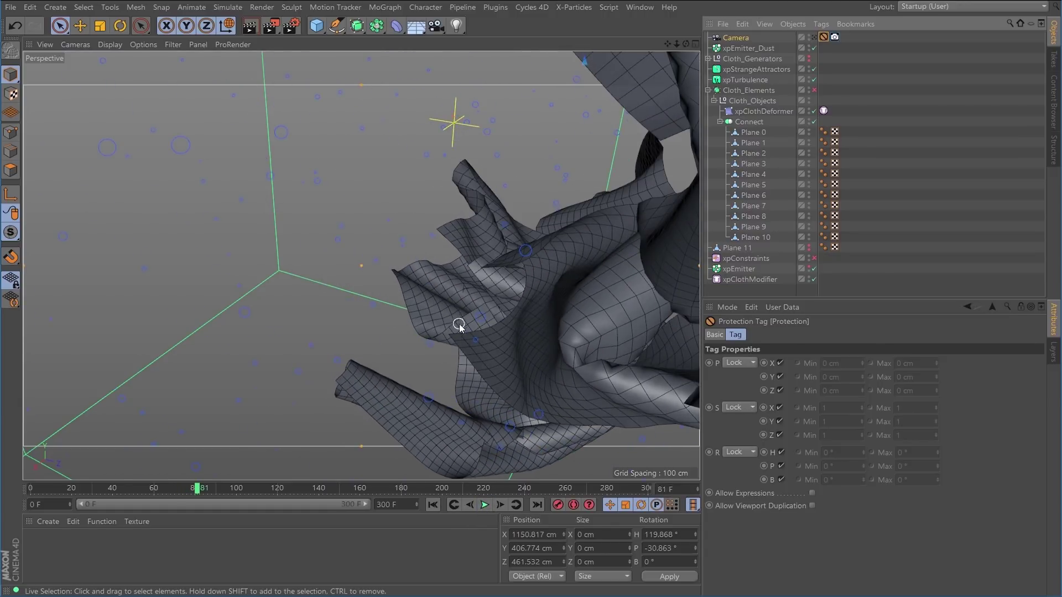
left_click(485, 507)
left_click(433, 505)
left_click(485, 507)
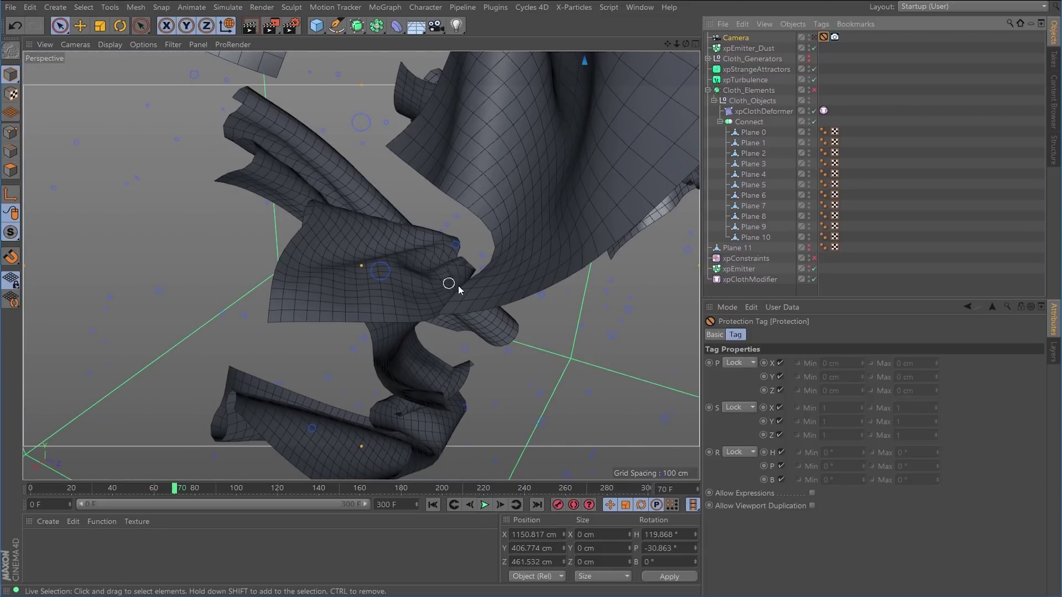
Replay the simulation from outside the camera, with its frustum in view, and pause at frame 69
left_click_drag(439, 268, 466, 272, "alt")
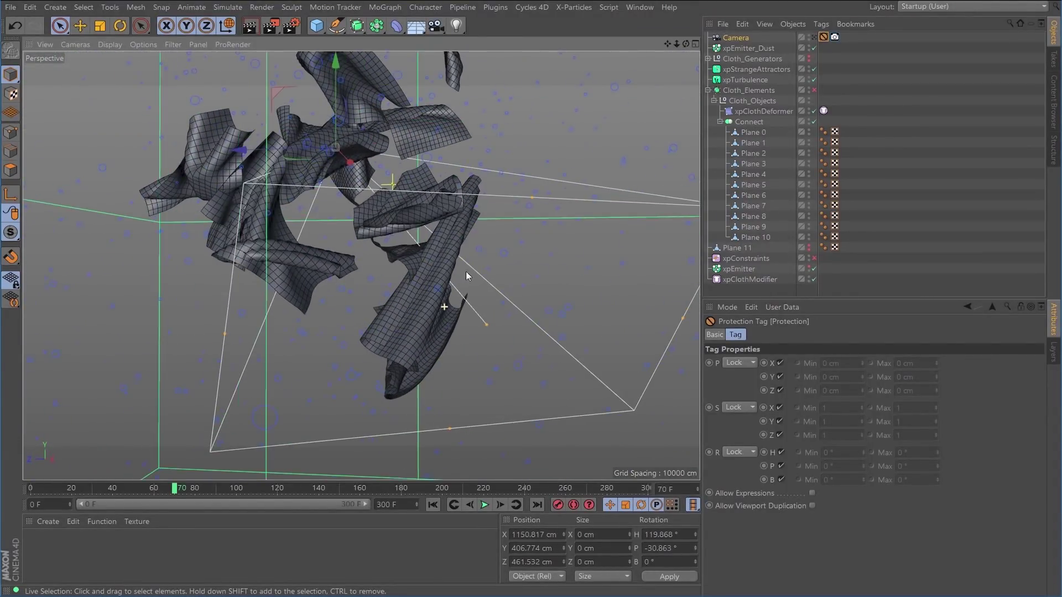
left_click(432, 504)
left_click_drag(439, 267, 499, 317, "alt")
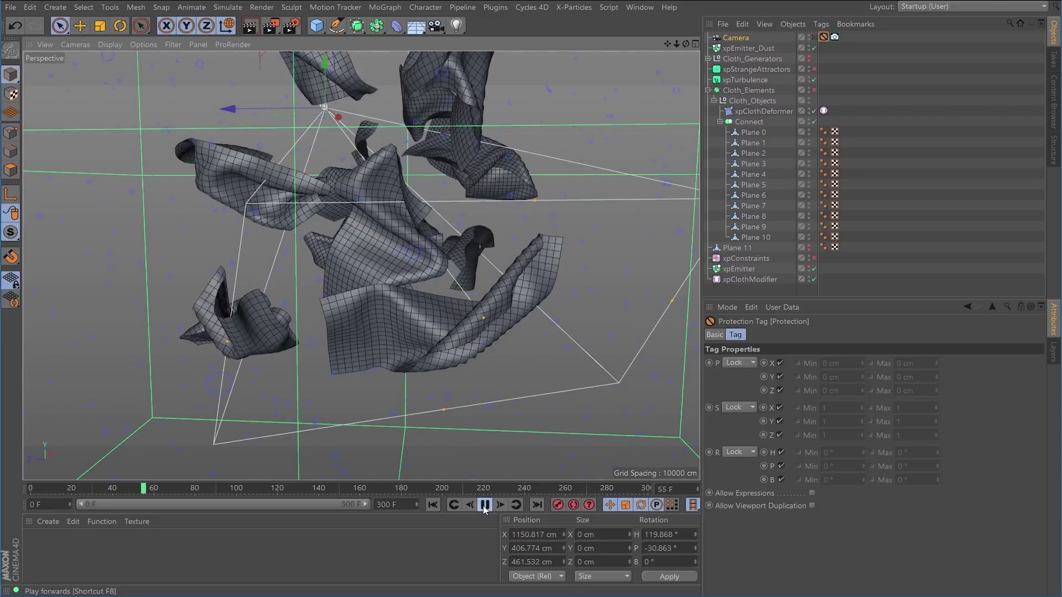
left_click(484, 506)
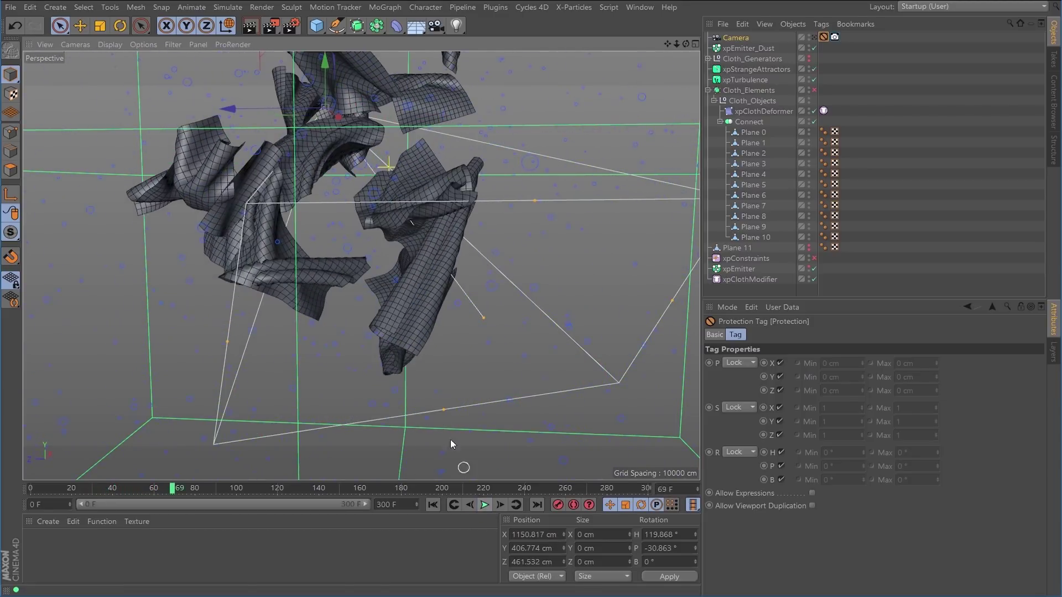
Play on past frame 77, then replay the simulation from another angle and pause at frame 64
left_click_drag(412, 356, 435, 344, "alt")
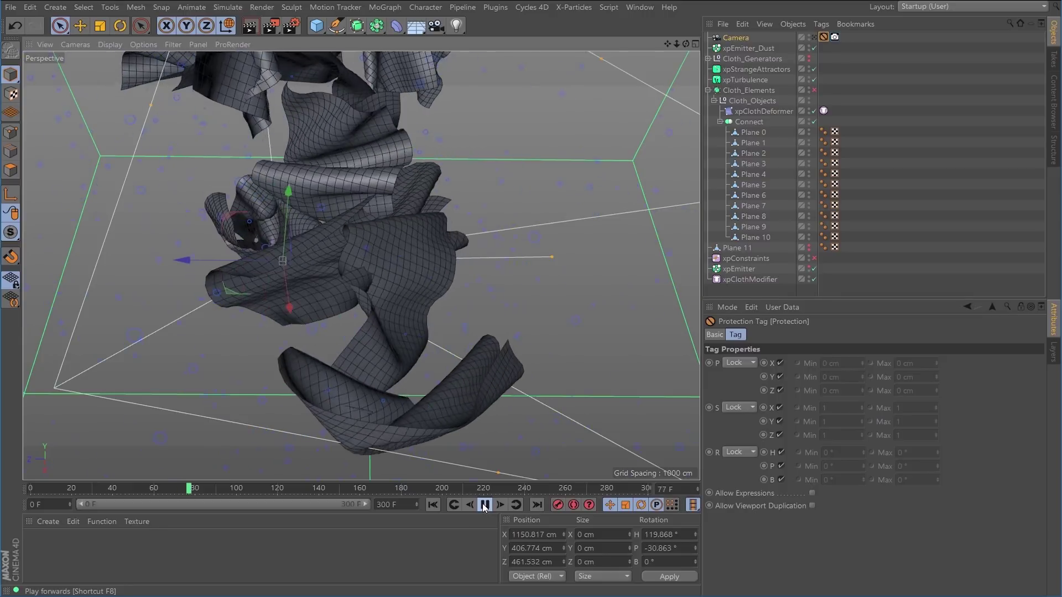
left_click(485, 505)
mouse_move(467, 311)
left_mouse_down("alt")
mouse_move(489, 348)
mouse_move(437, 334)
mouse_move(477, 325)
left_mouse_up("alt")
left_click(432, 505)
left_click(484, 505)
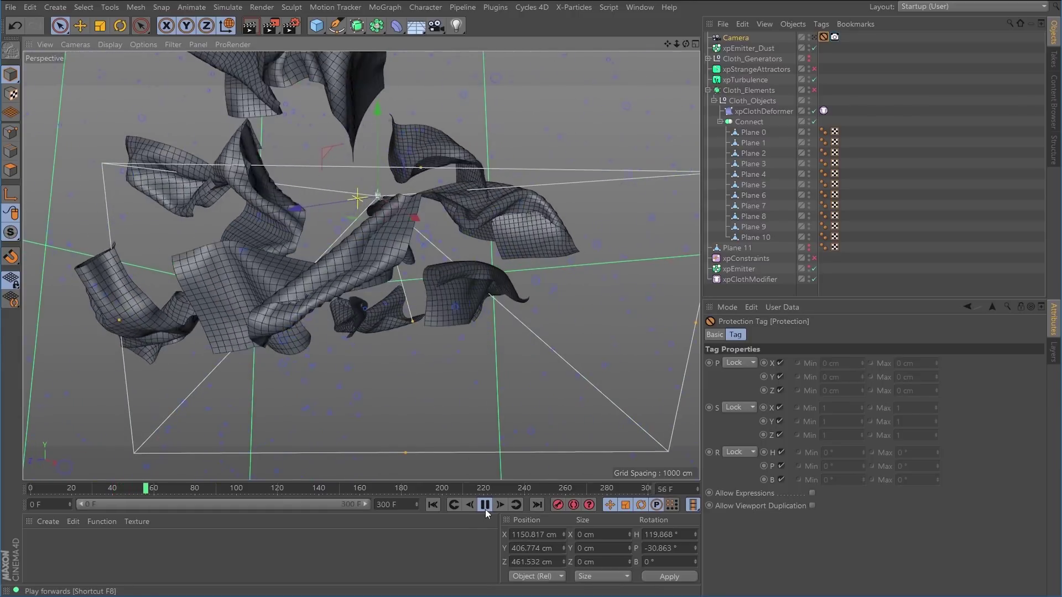
key("F8")
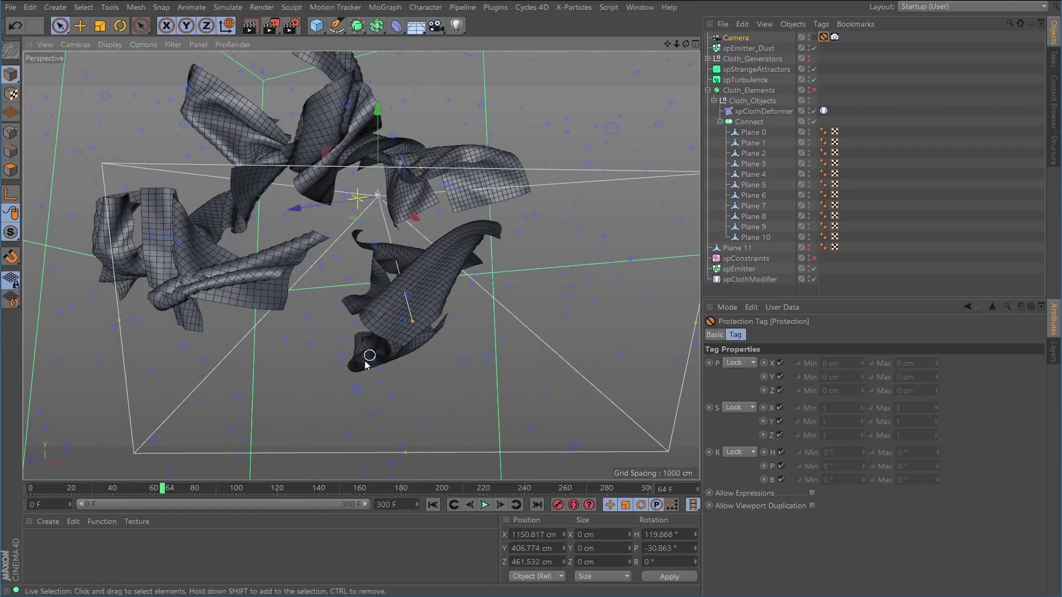
Play the simulation on from frame 64 in a closer view of the lower cloths, then restart it
scroll(390, 335, "up", 2)
scroll(391, 336, "up", 4)
scroll(436, 323, "up", 2)
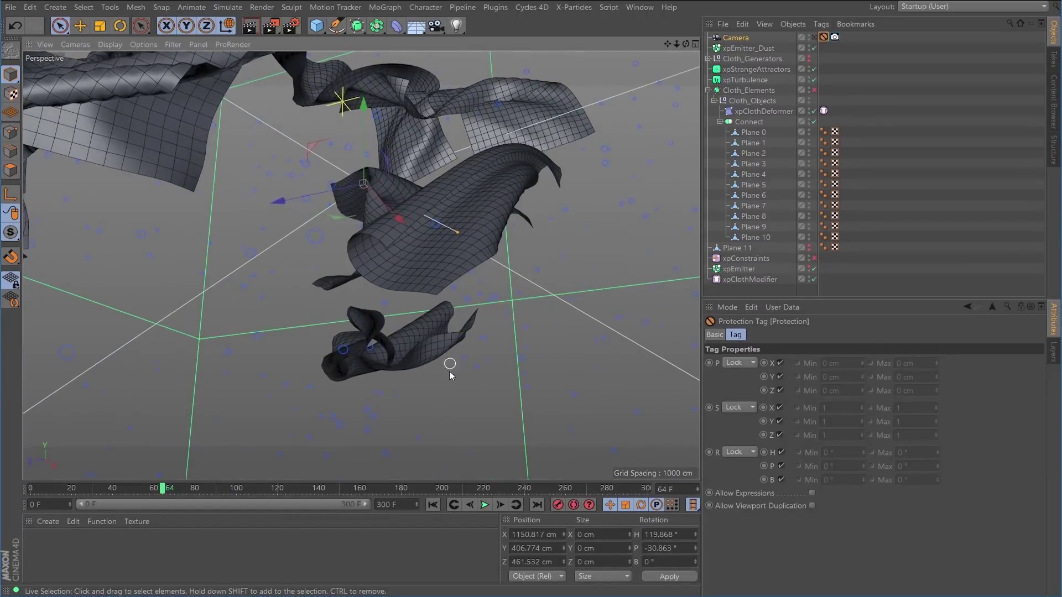
left_click(484, 505)
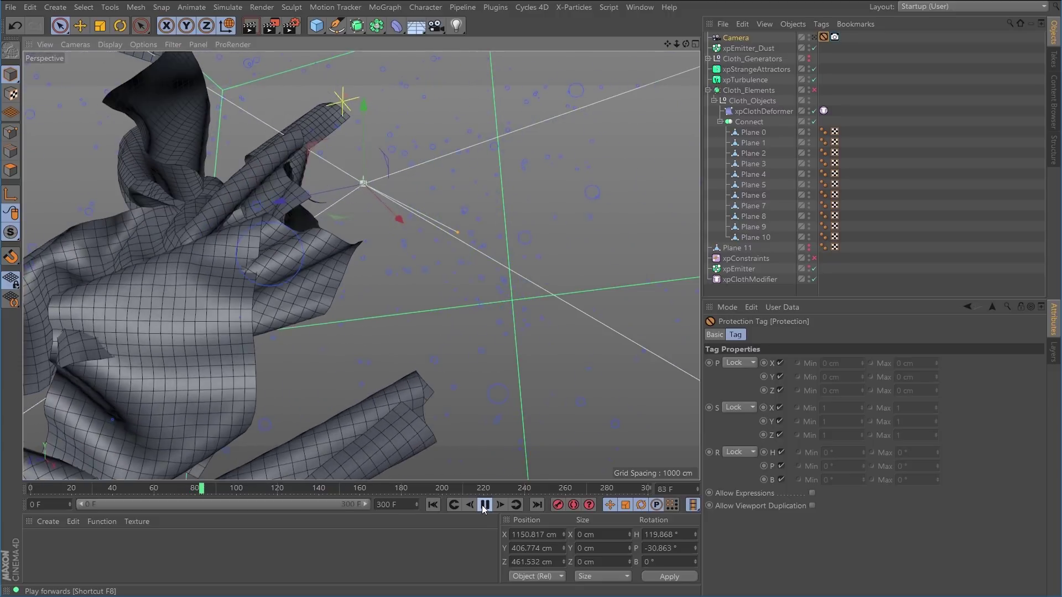
left_click(432, 505)
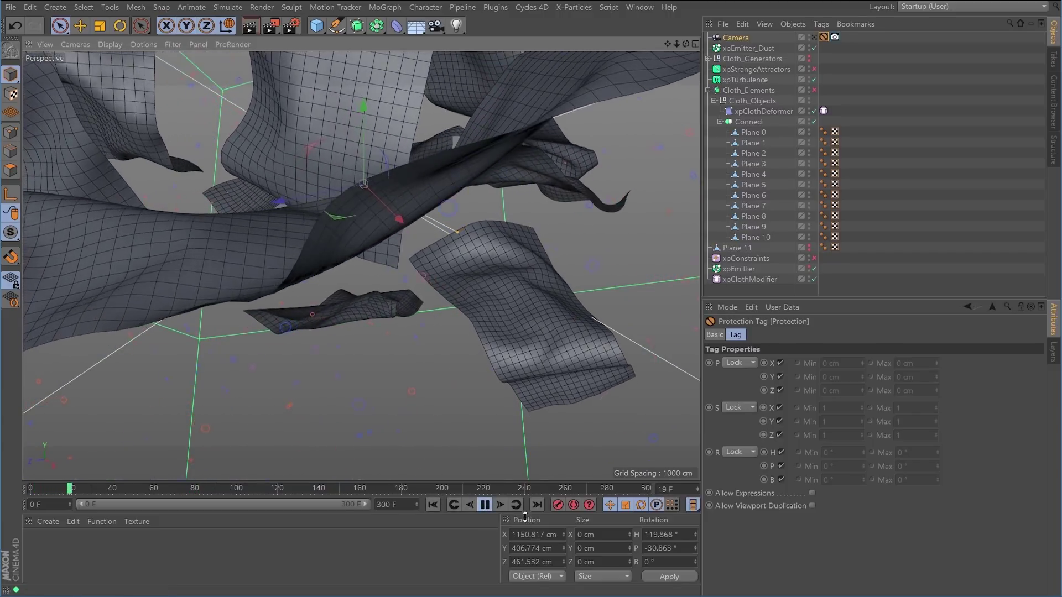
Play the cloth simulation from a new low angle, pausing around frame 84 and again around frame 92
left_click(485, 505)
left_click_drag(435, 387, 500, 379, "alt")
left_click(485, 505)
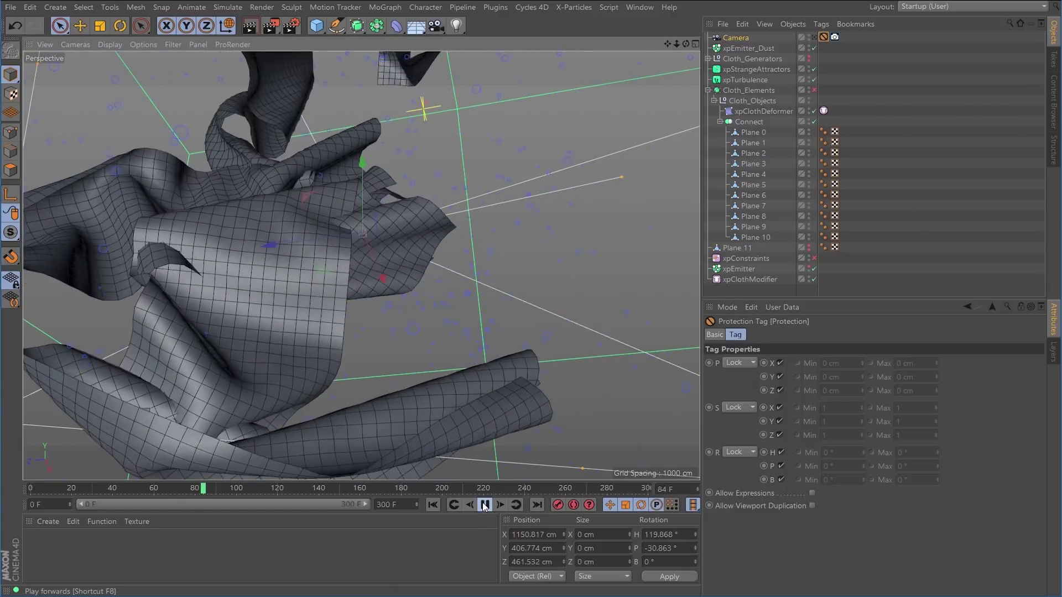
left_click(485, 505)
left_click(484, 505)
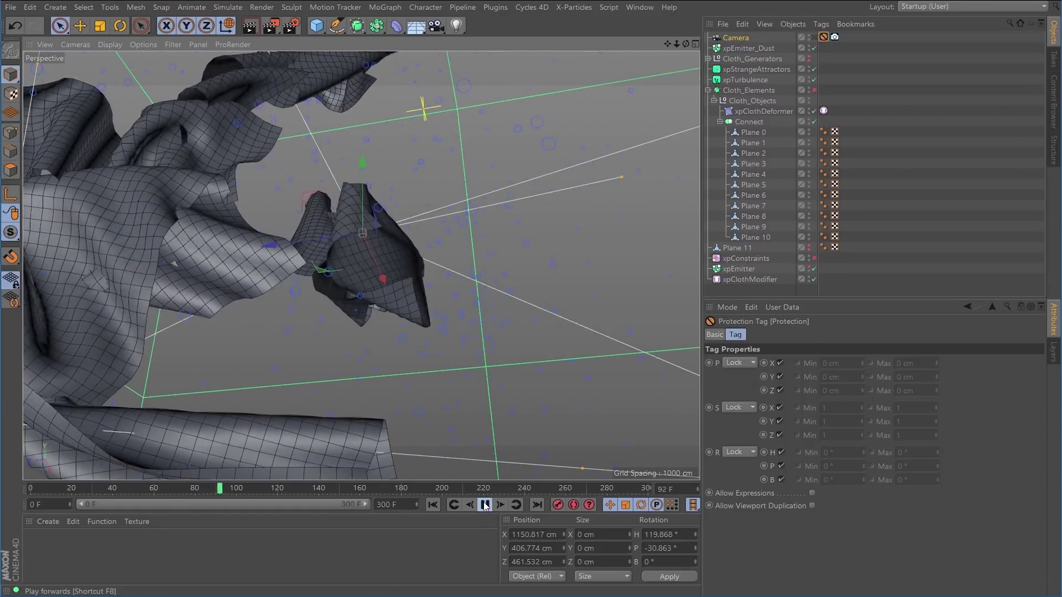
left_click(485, 506)
Replay the simulation in the low view to about frame 88 and rewind to frame 0
left_click(433, 506)
left_click(484, 504)
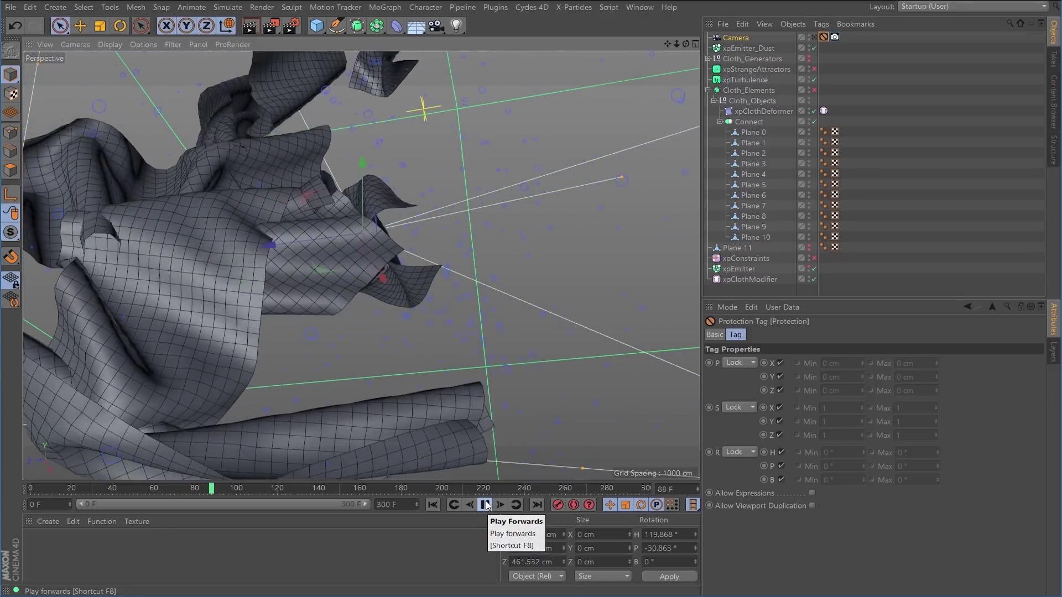
left_click(488, 508)
left_click(434, 505)
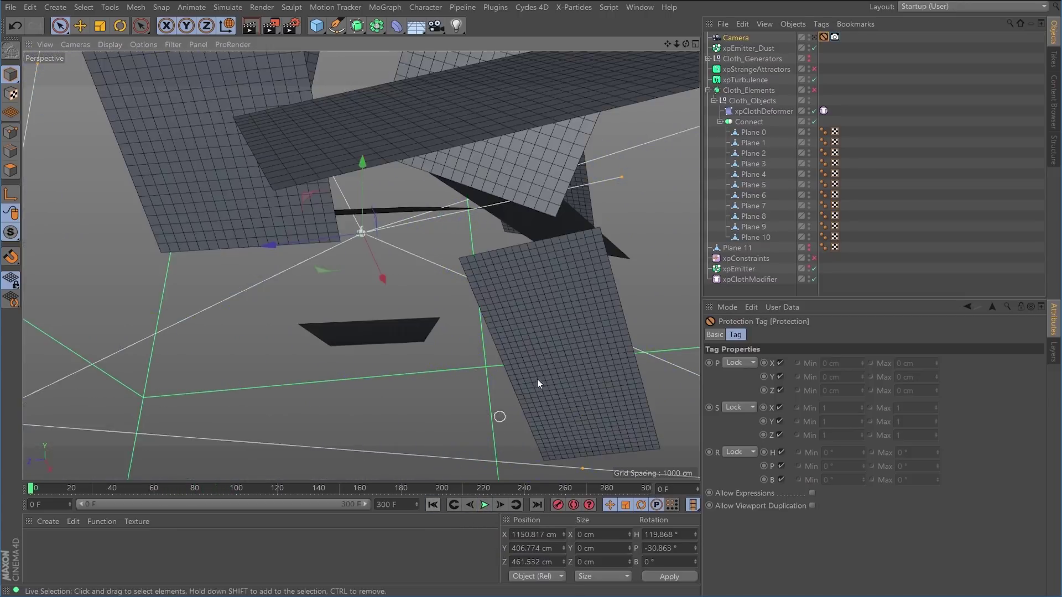
Add a second Cycles 4D camera from the low view and copy the first camera's Protection tag onto it
left_click(531, 7)
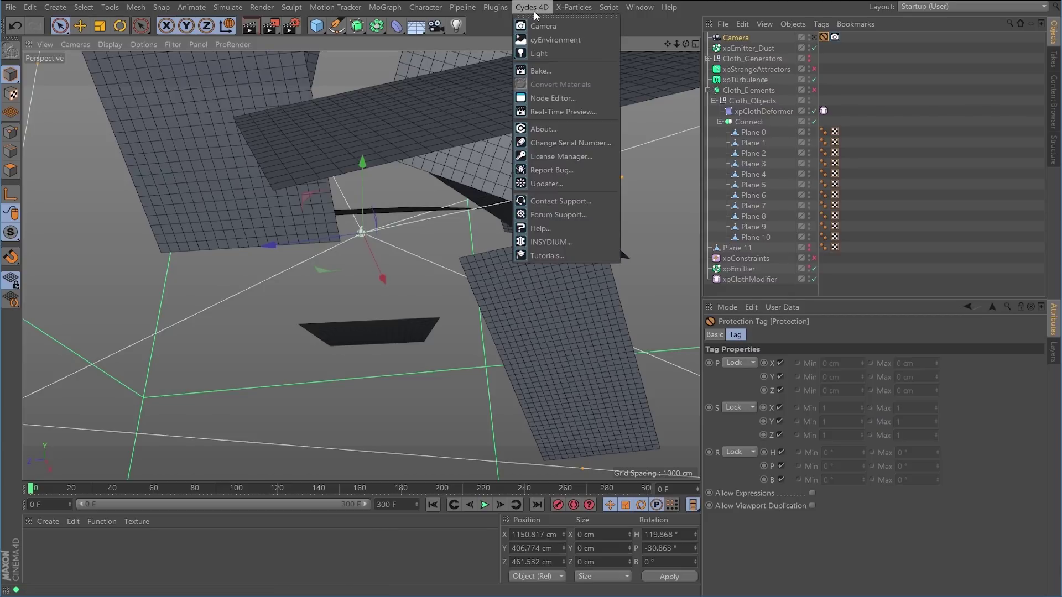
left_click(537, 26)
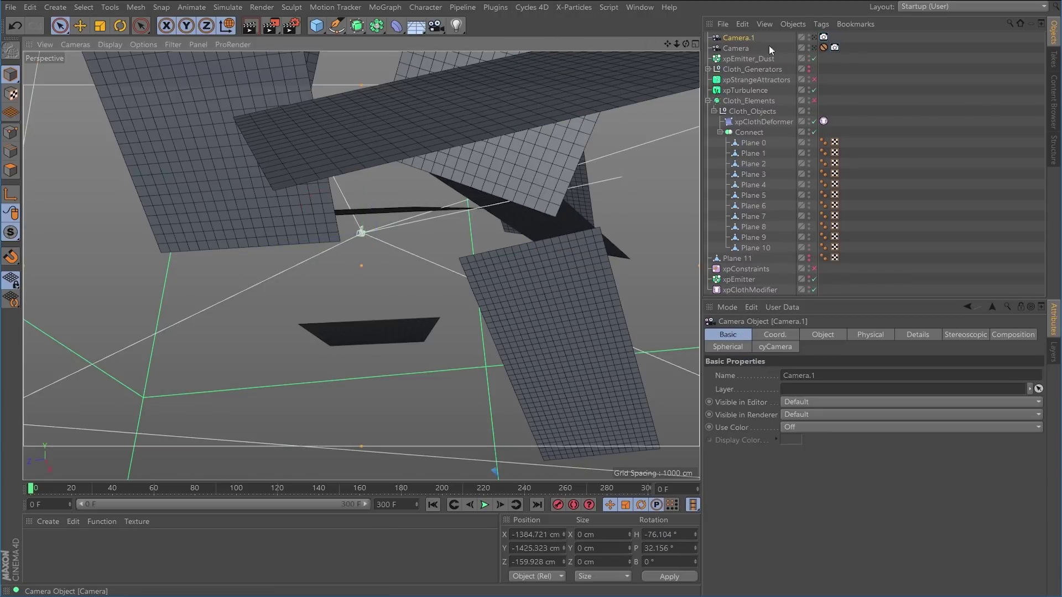
left_click_drag(825, 46, 834, 37, "ctrl")
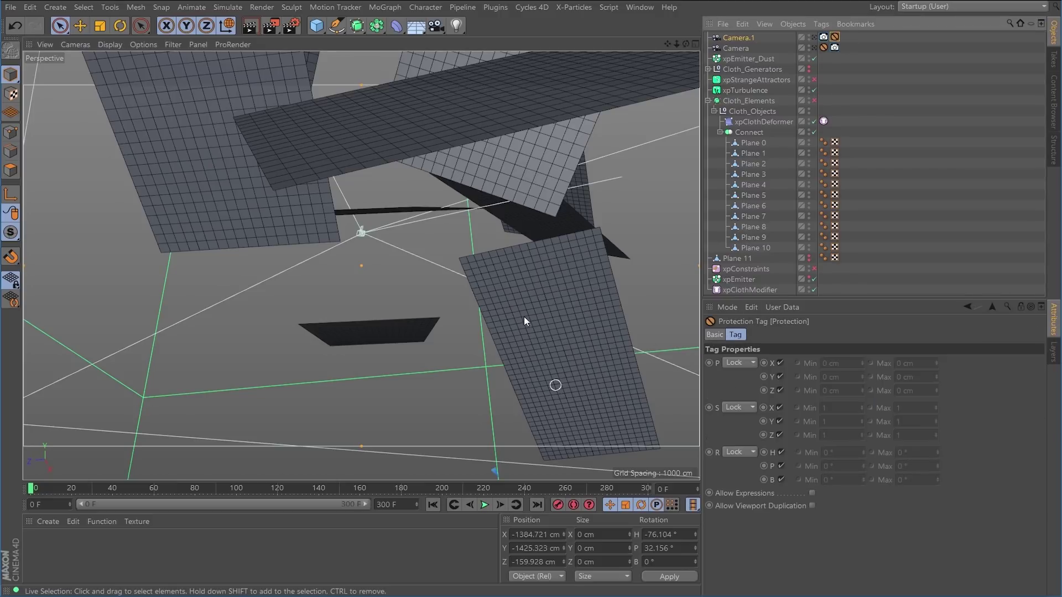
Switch to the Tutorial_Layout_Cycles4D (User) layout and collapse the Cloth_Elements hierarchy
scroll(487, 238, "down", 8)
left_click_drag(537, 293, 490, 312, "alt")
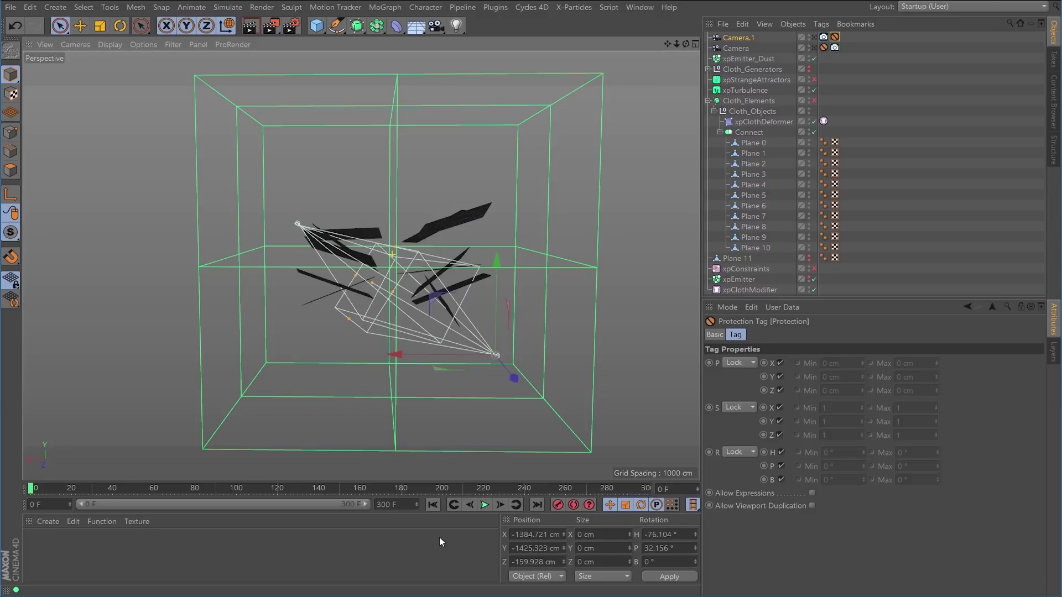
left_click(1044, 7)
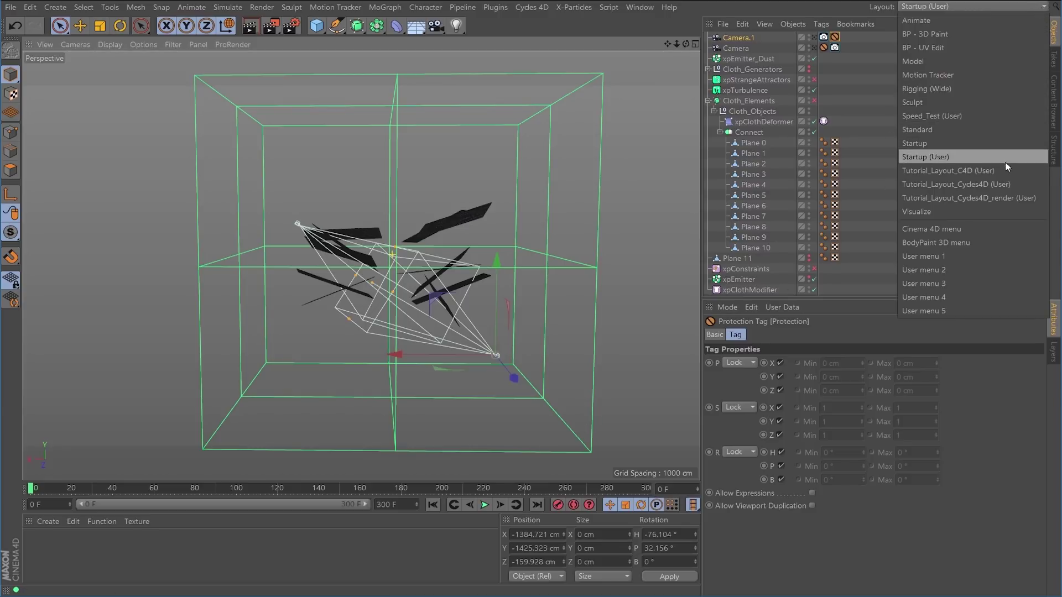
left_click(999, 183)
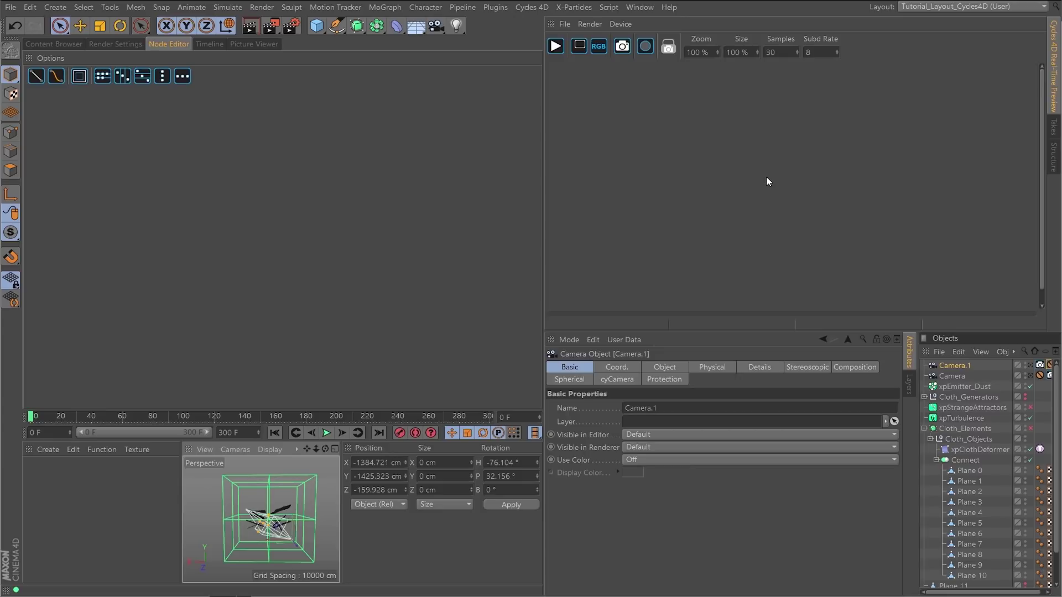
left_click(924, 428)
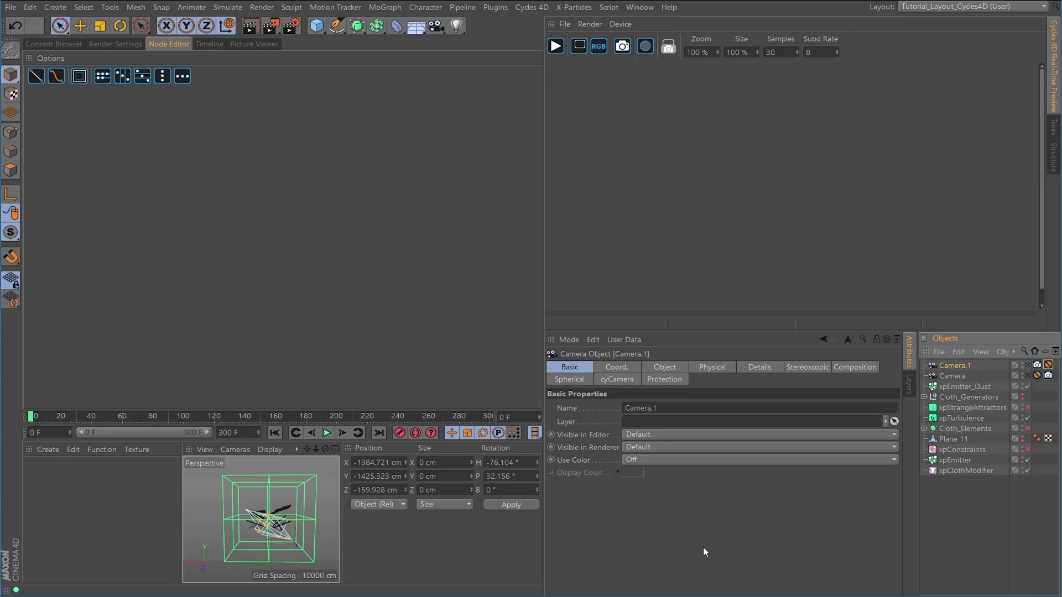
Start the Cycles 4D Real-Time Preview and set its render size to 80 %
left_click(555, 48)
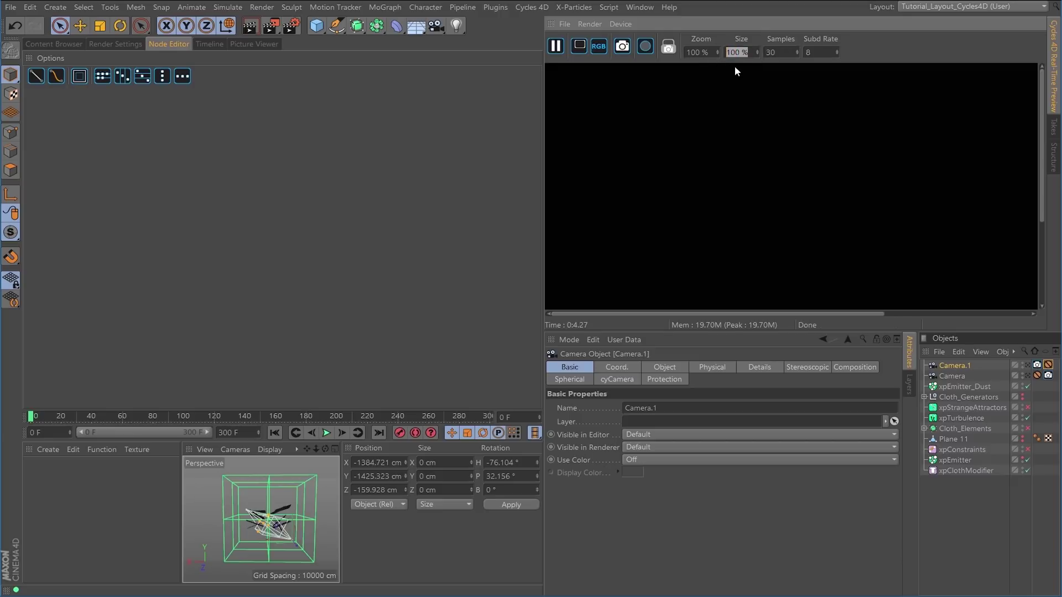
type("80")
key("Return")
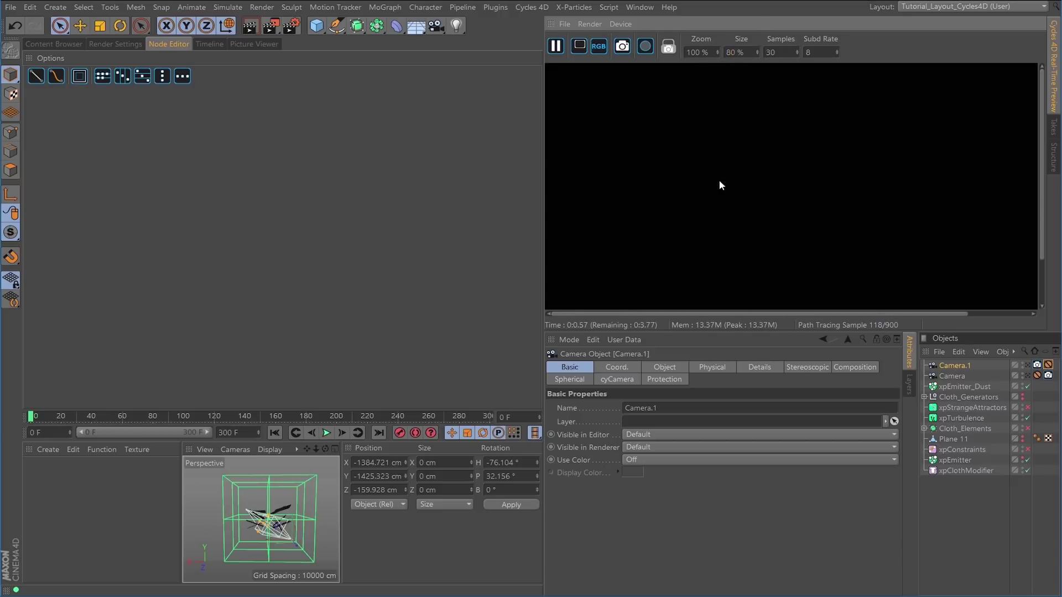
Add a cyEnvironment object to light the scene and frame the cloth strips more closely
left_click(529, 8)
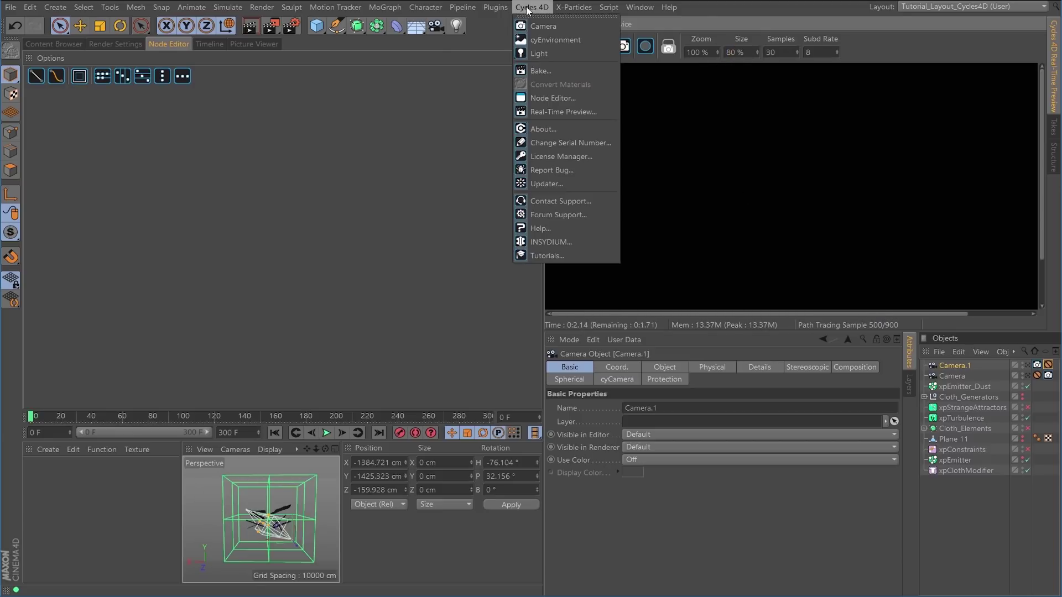
left_click(535, 35)
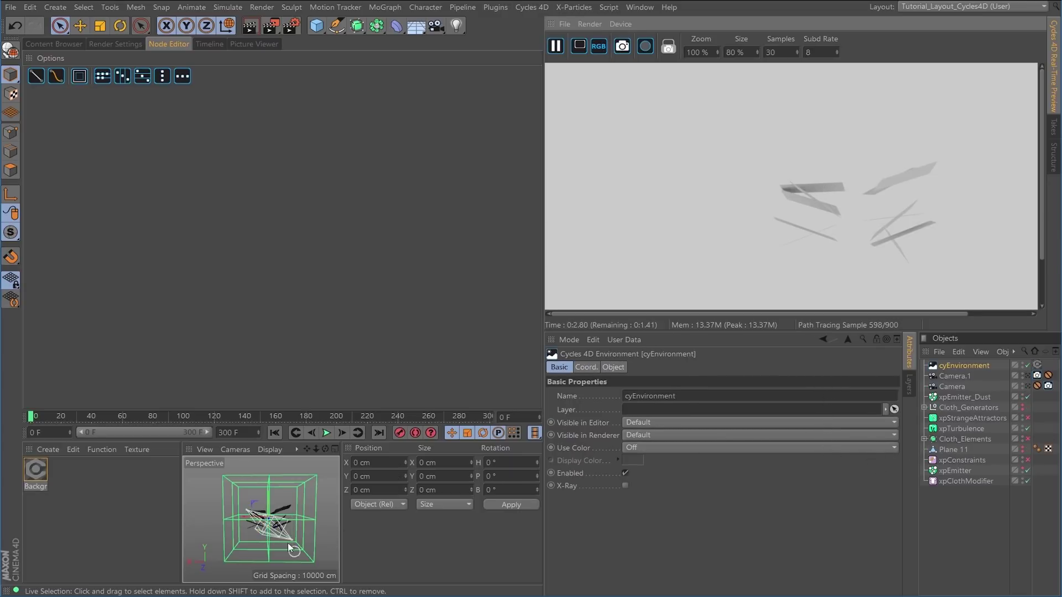
scroll(309, 526, "up", 5)
scroll(307, 524, "up", 2)
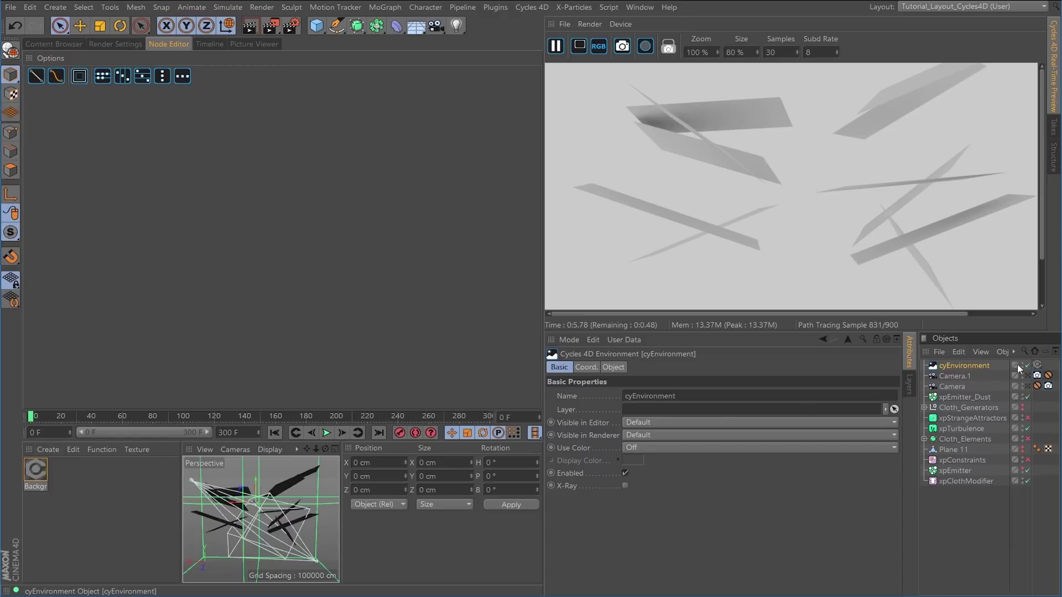
Open the environment's Background material nodes and reposition the Output and Background nodes to free space for another node
left_click(1036, 365)
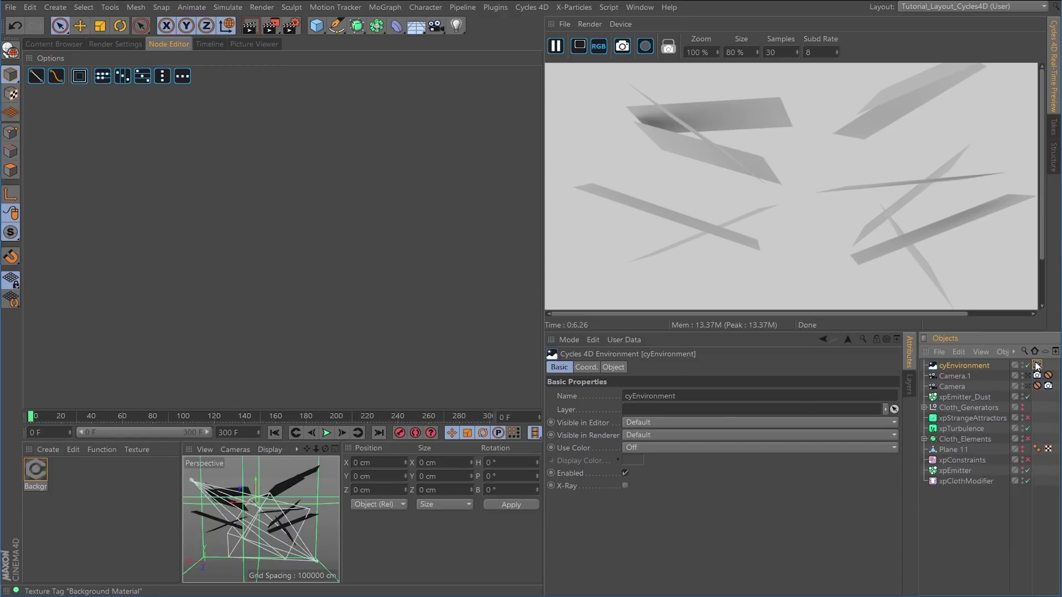
left_click(983, 367)
left_click(44, 474)
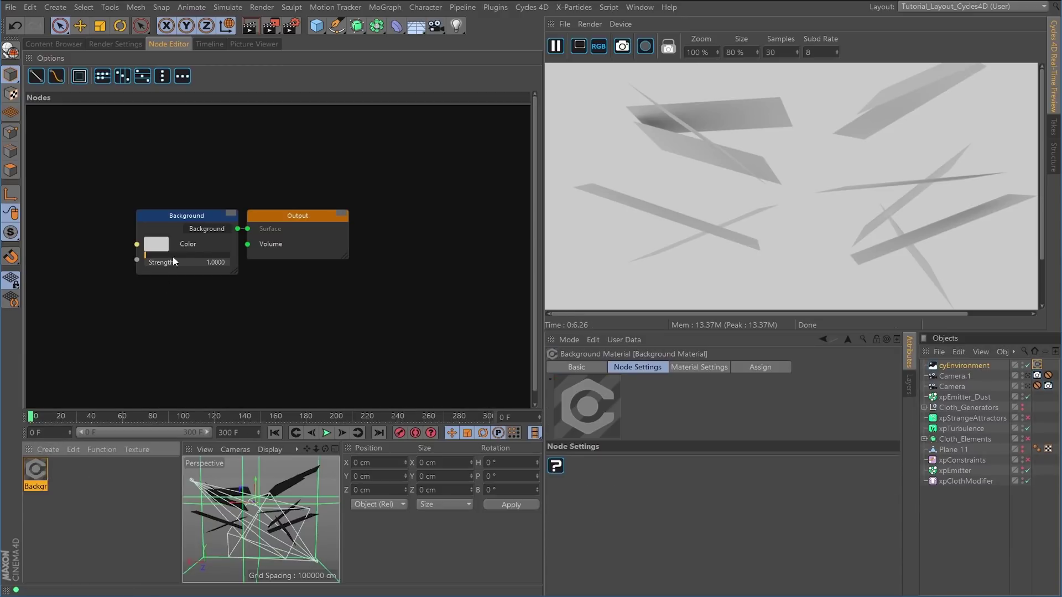
left_click_drag(287, 224, 444, 220)
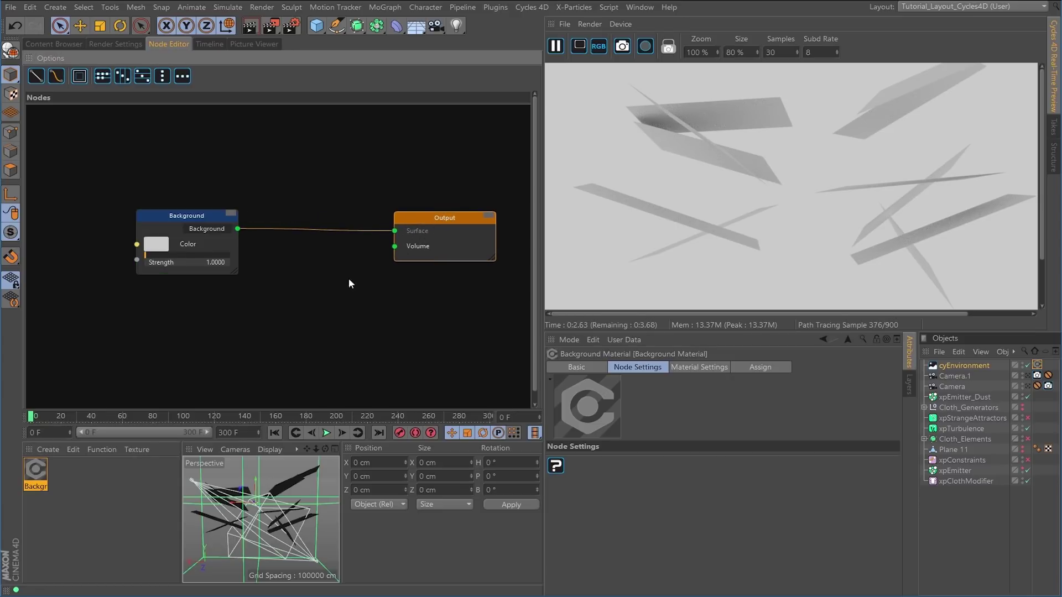
left_click_drag(185, 214, 278, 206)
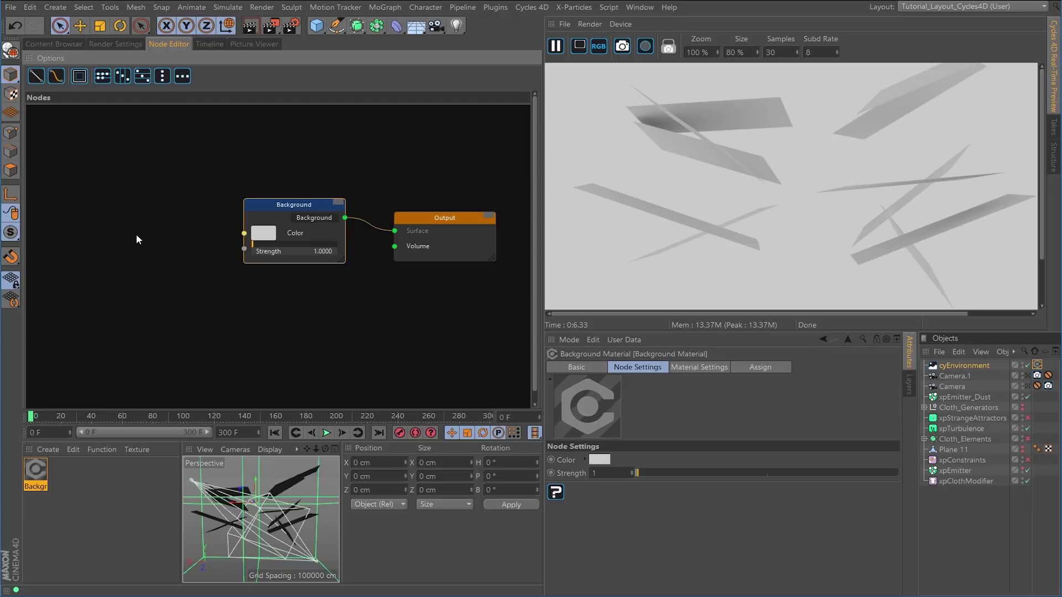
Add a Sky Texture node and connect its Color output to the Background node's Color input
right_click(108, 224)
mouse_move(181, 463)
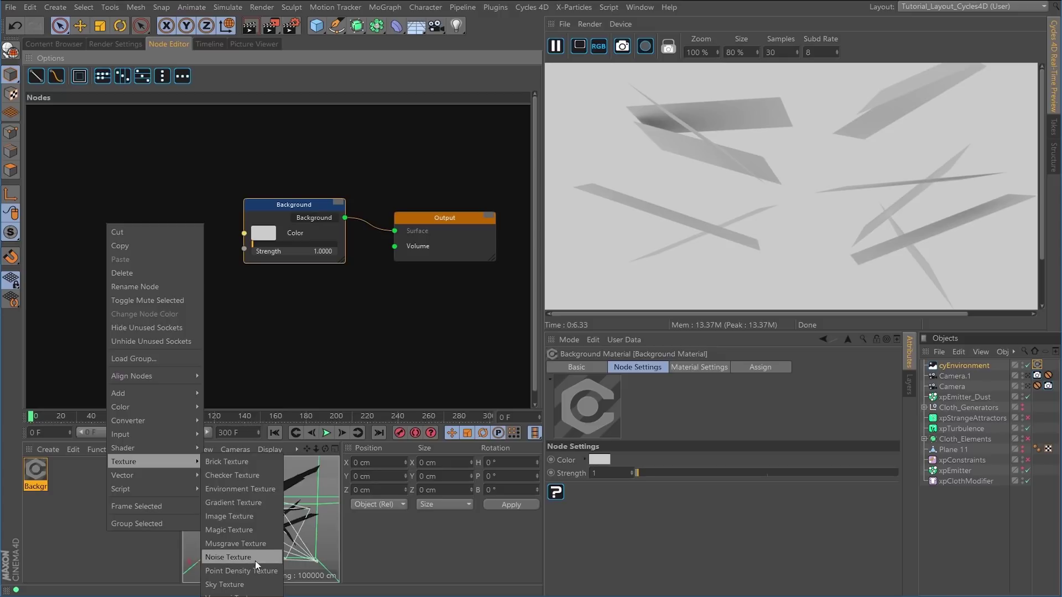
left_click(232, 585)
left_click_drag(177, 241, 151, 191)
left_click_drag(222, 197, 243, 233)
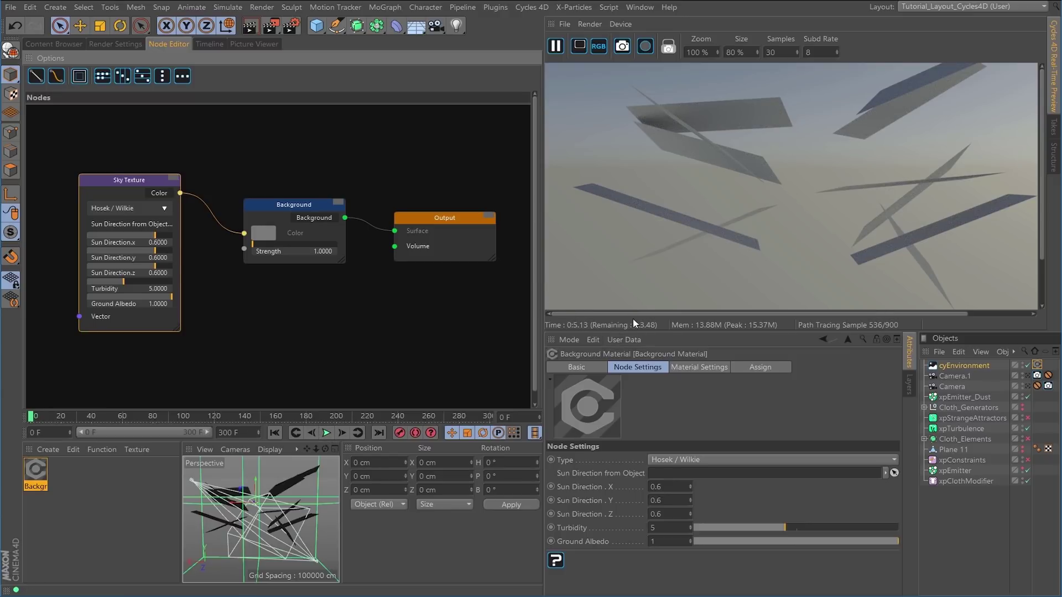
Enlarge the preview area, play the cloth simulation to frame 37, and shrink the preview area slightly
left_click_drag(632, 332, 594, 447)
left_click(326, 433)
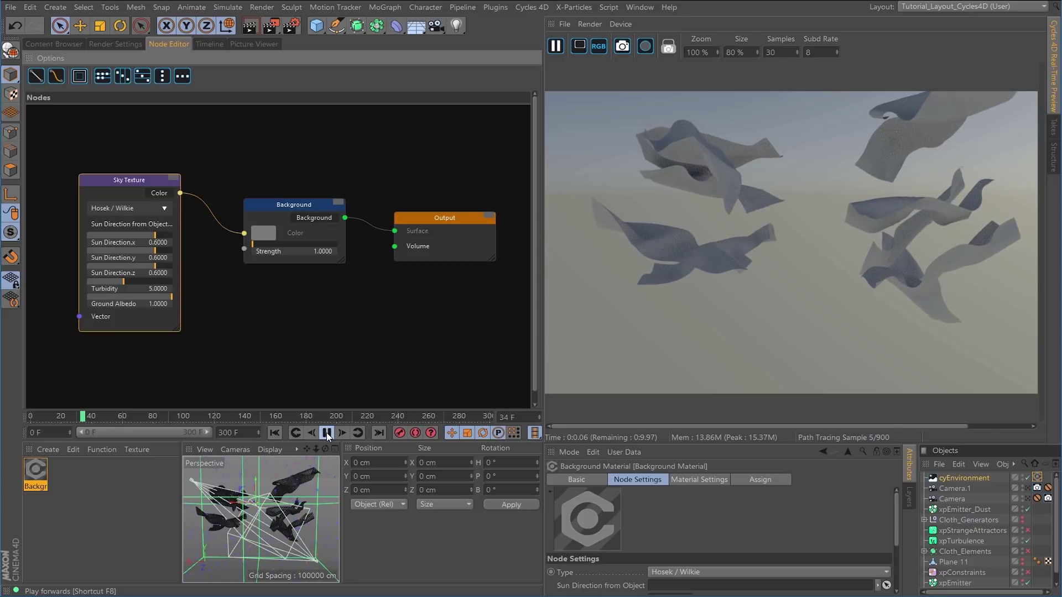
left_click(326, 434)
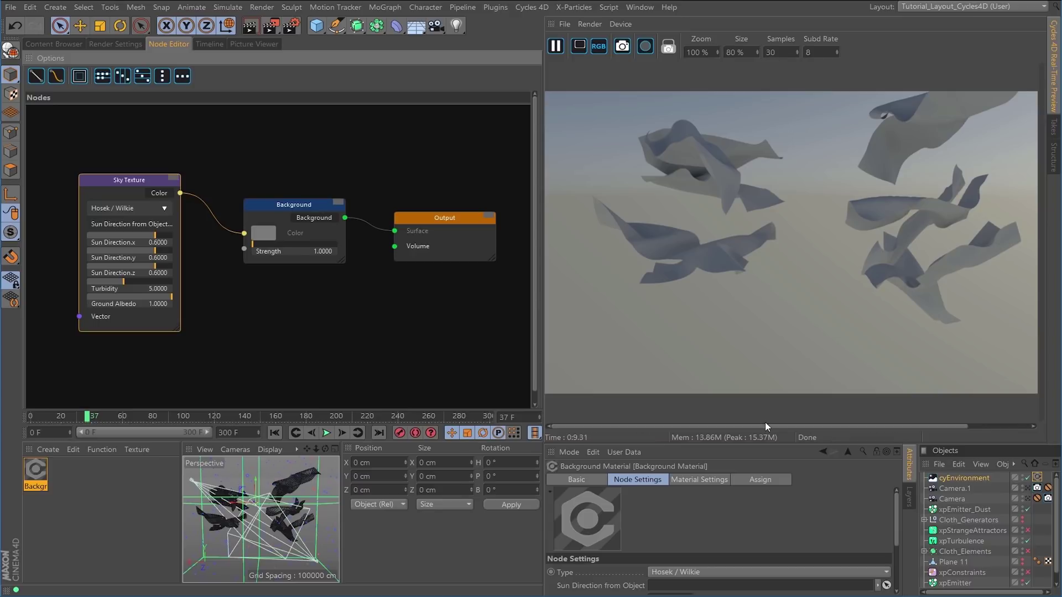
left_click_drag(722, 443, 725, 376)
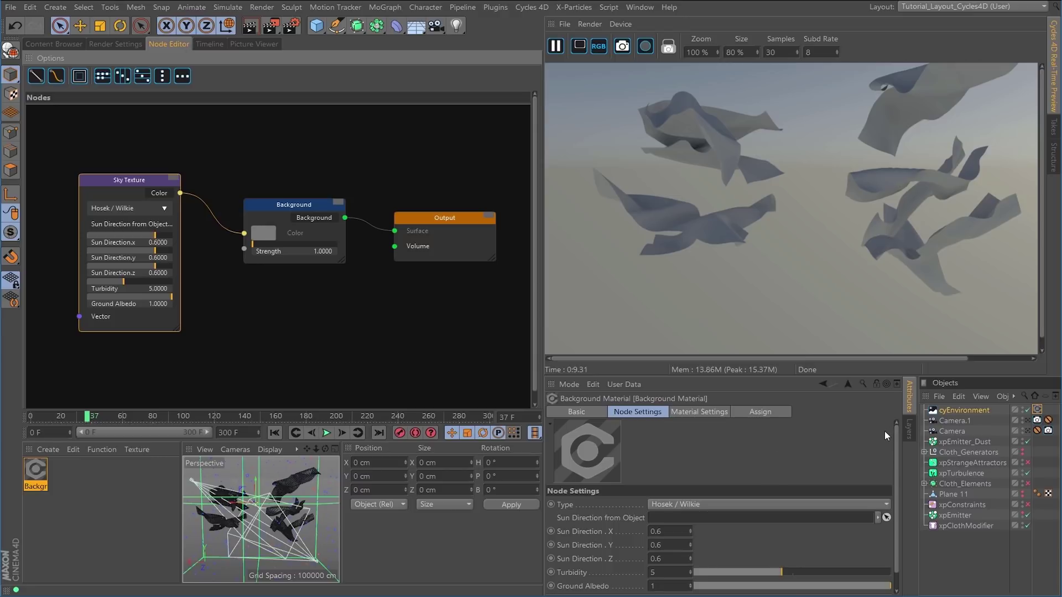
Disable Camera under Ray Visibility for the cyEnvironment object to hide the sky from the camera
left_click(956, 410)
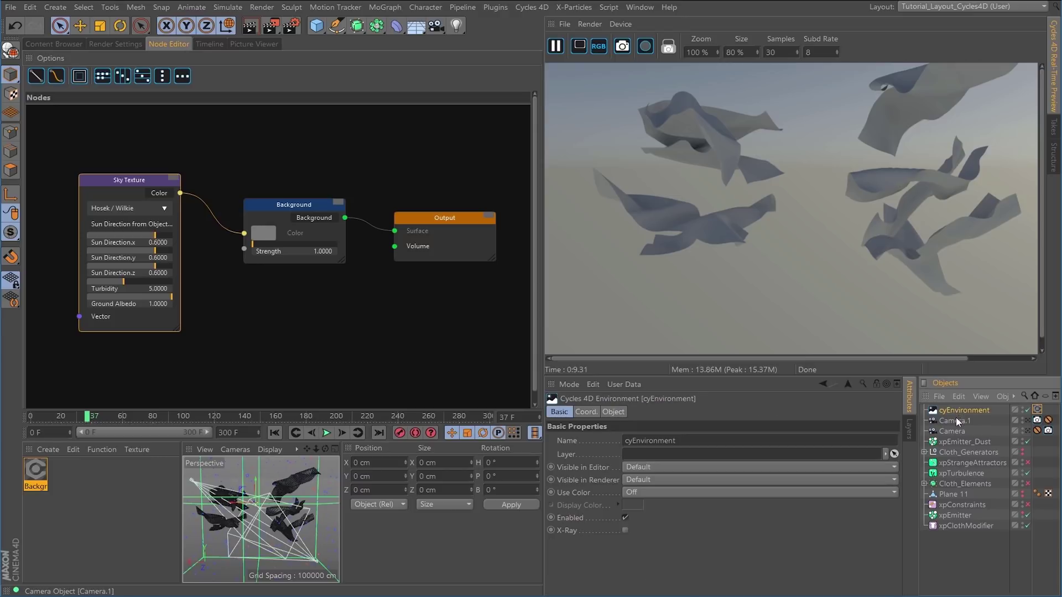
left_click(613, 412)
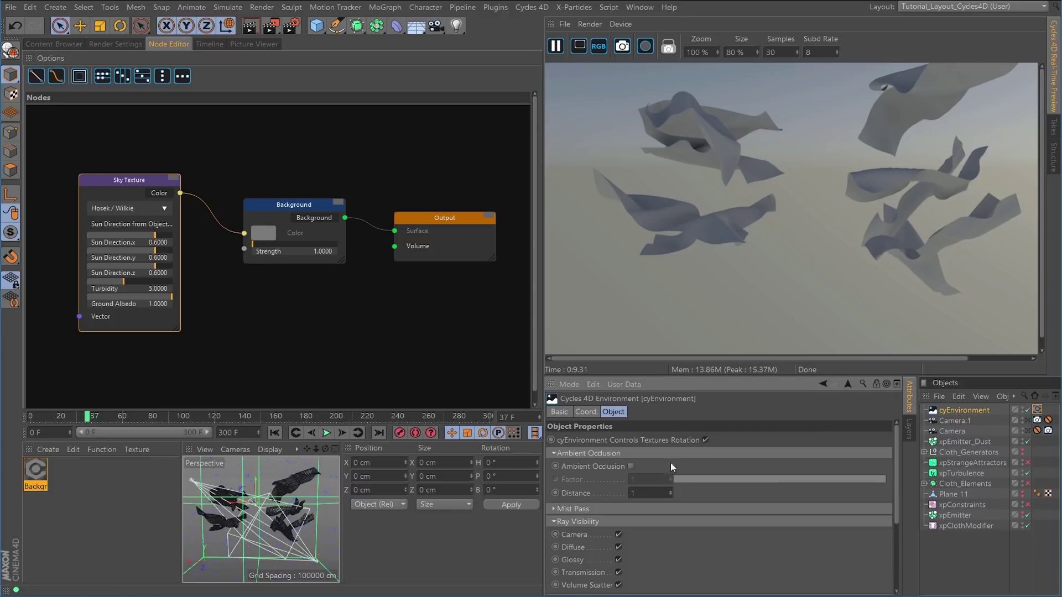
left_click_drag(894, 507, 880, 533)
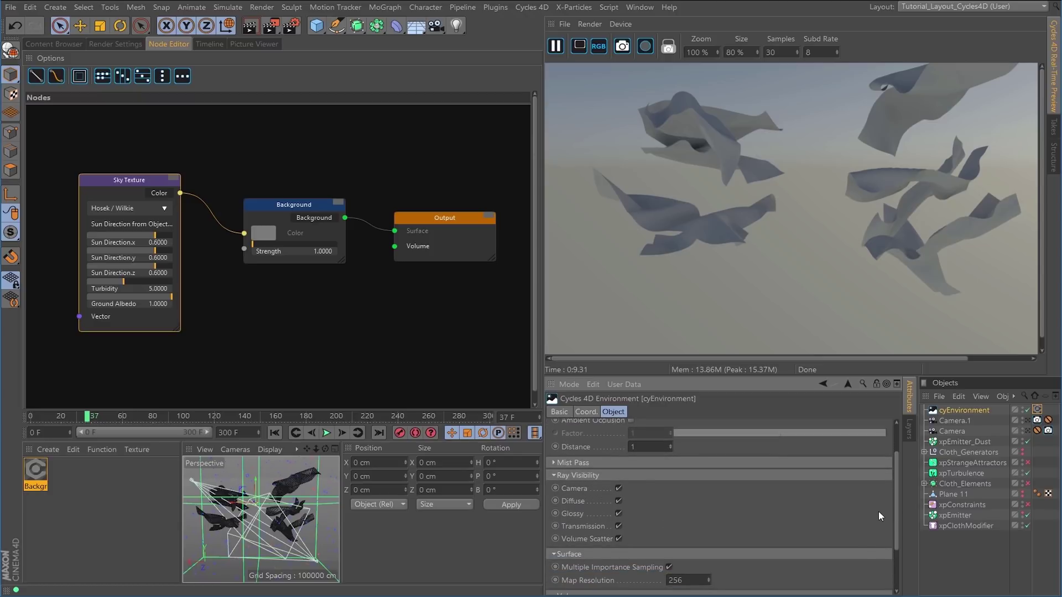
left_click_drag(898, 523, 902, 535)
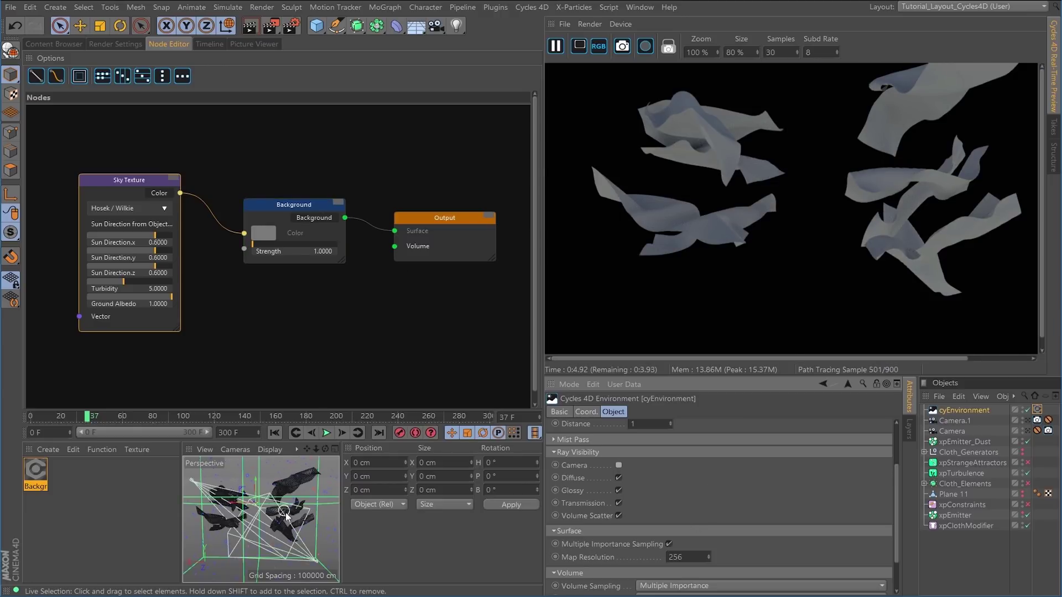
Inspect the sky-lit cloth from nearer and farther views, and play the simulation on to frame 55
scroll(288, 519, "up", 2)
scroll(288, 520, "up", 2)
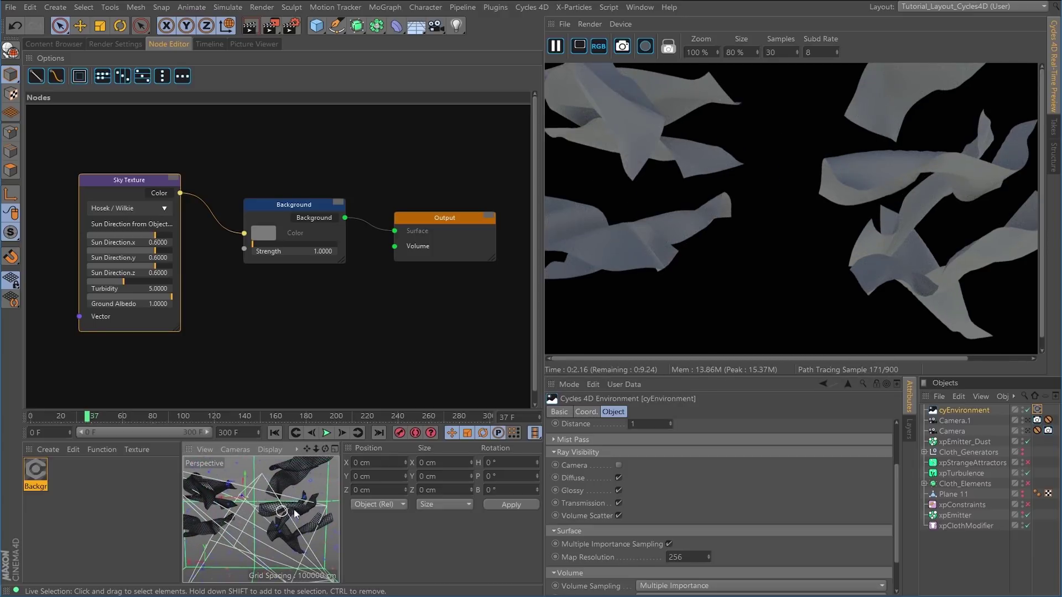
scroll(288, 511, "down", 4)
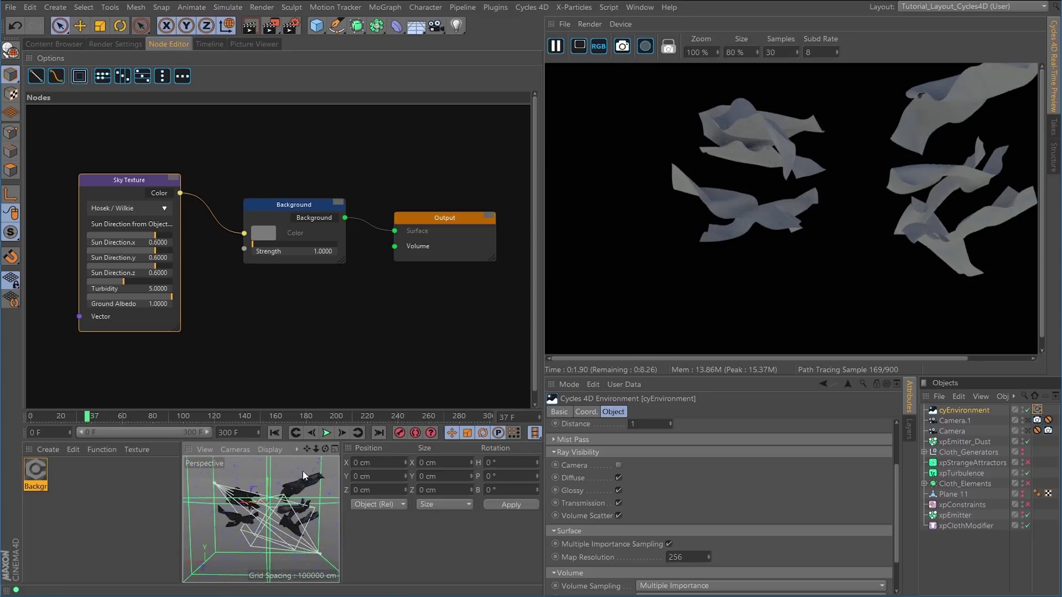
left_click_drag(281, 522, 278, 526, "alt")
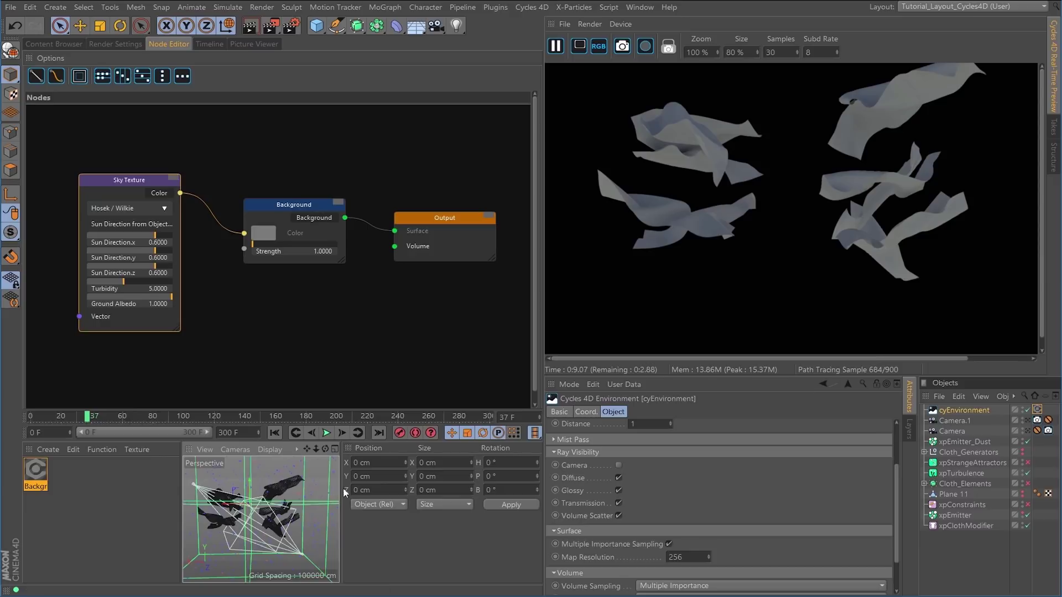
left_click(326, 433)
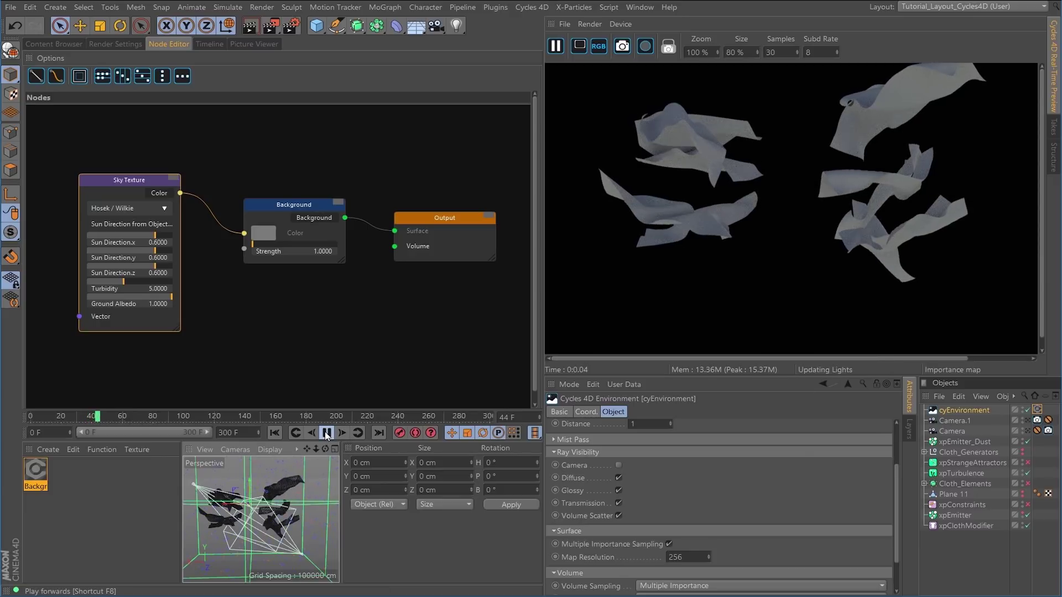
left_click(325, 435)
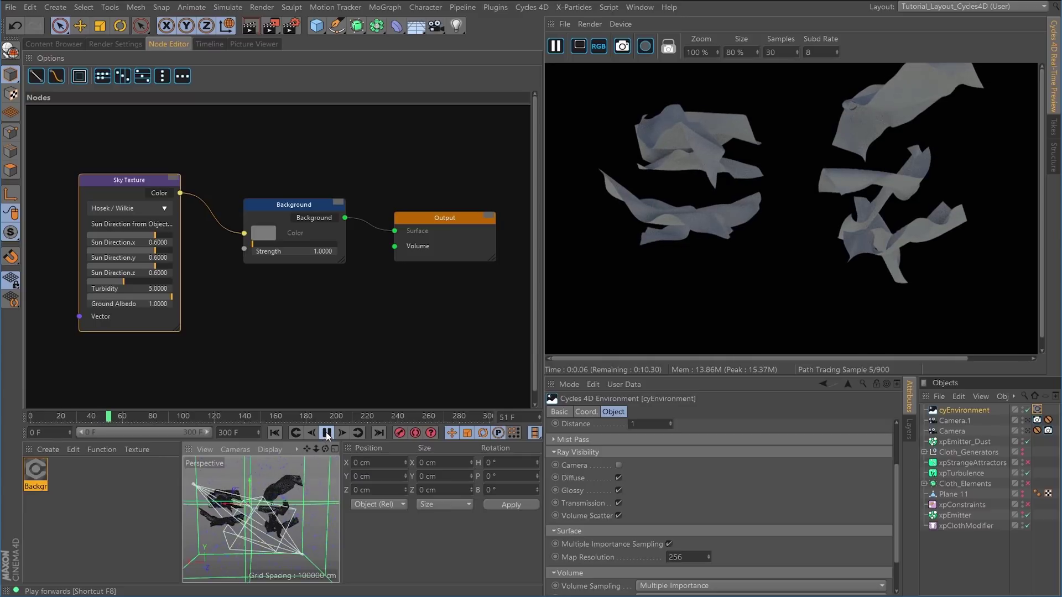
Zoom in on one cloth piece, enable the Cloth_Elements Subdivision Surface and set its Subdivision Editor to 1
scroll(294, 511, "up", 10)
middle_click_drag(295, 506, 274, 525, "alt")
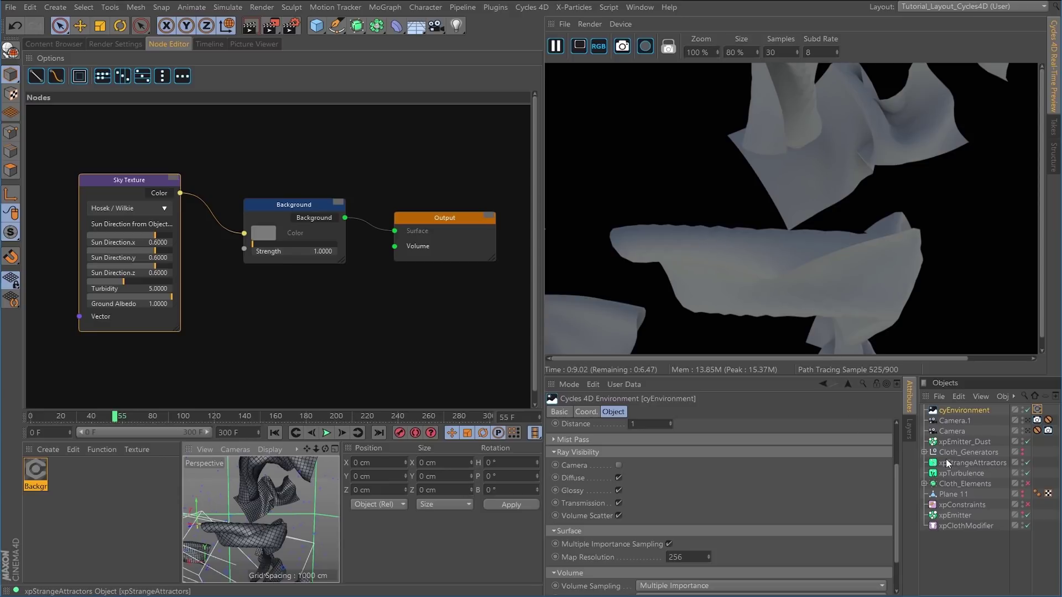
left_click(924, 484)
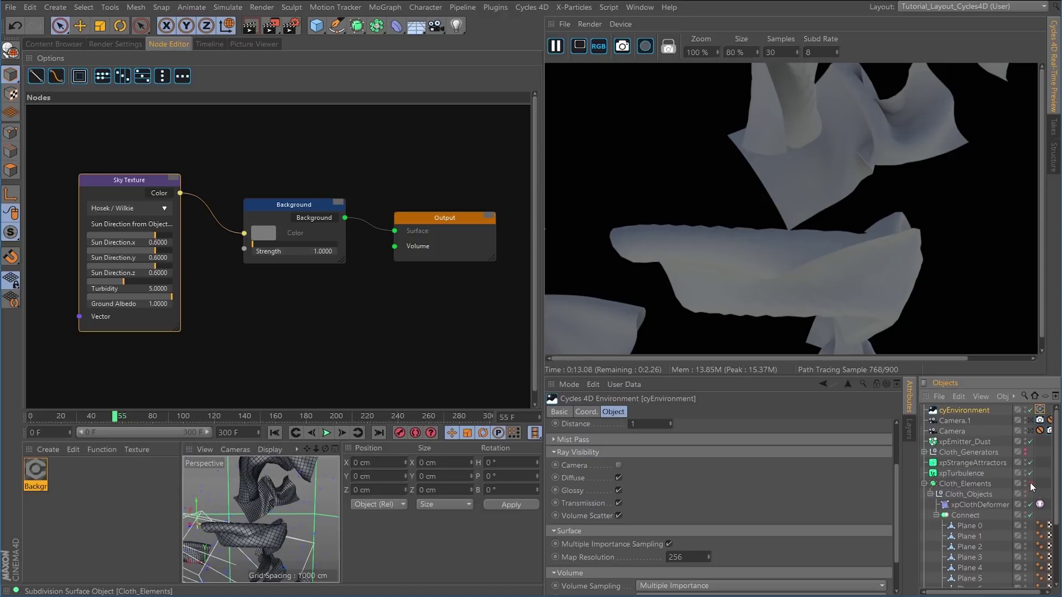
left_click(993, 483)
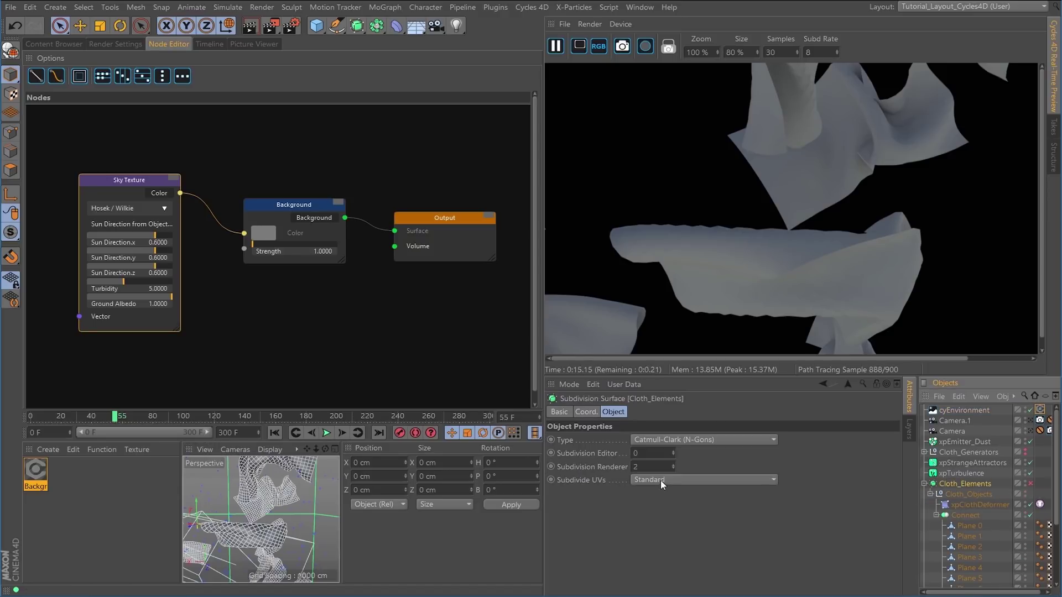
left_click(1030, 483)
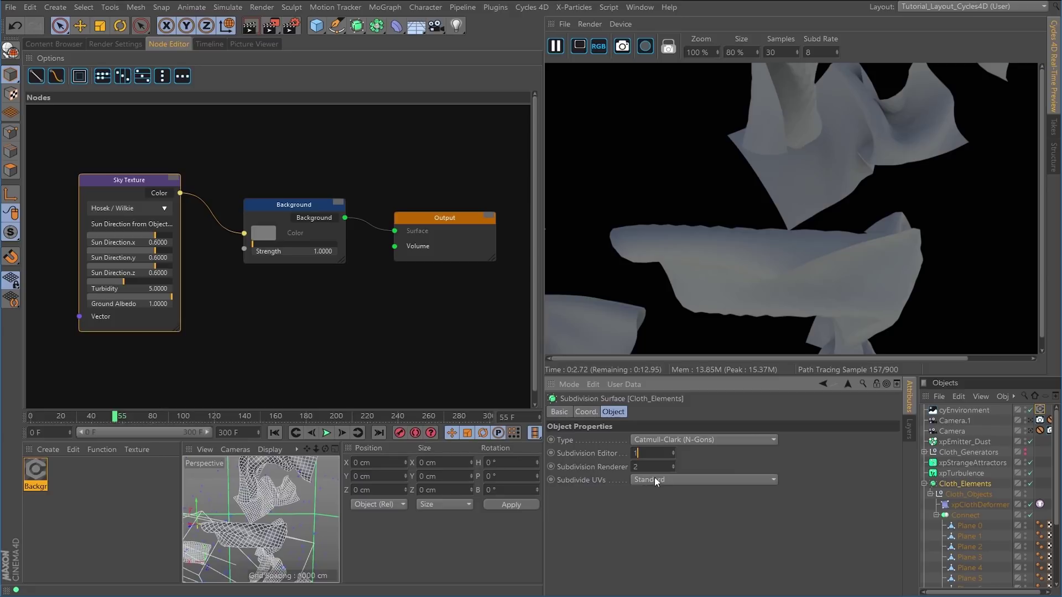
type("1")
key("Return")
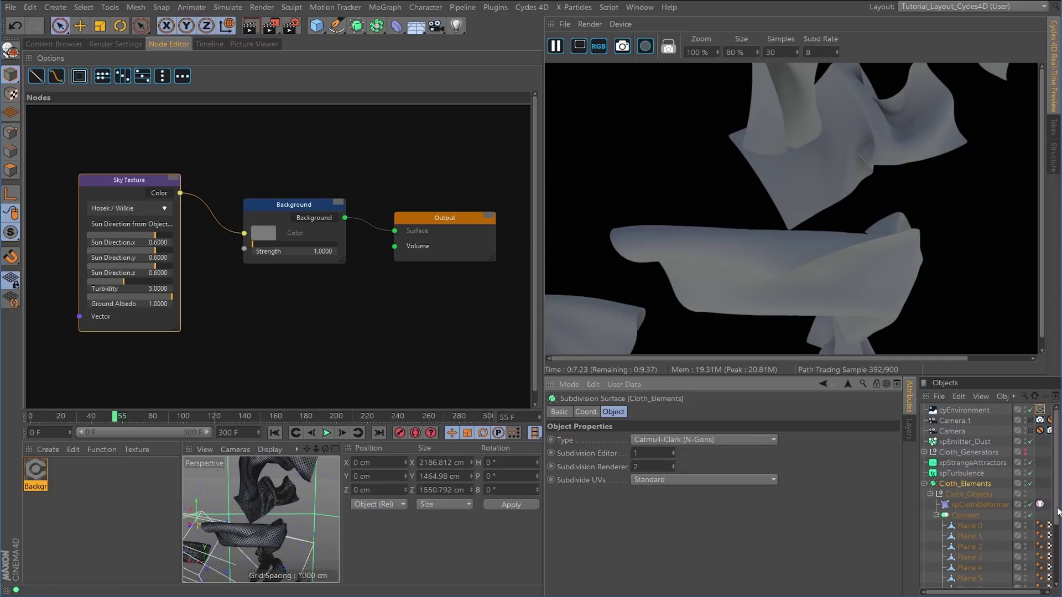
Disable the Cloth_Elements Subdivision Surface and switch to the Tutorial_Layout_C4D (User) layout
scroll(968, 487, "down", 4)
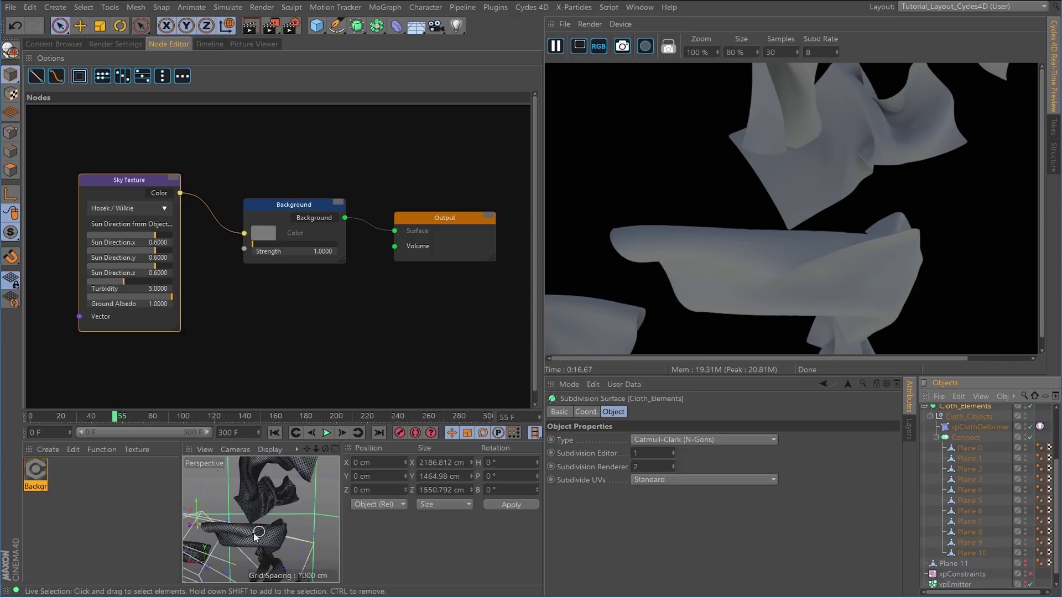
left_click(1031, 406)
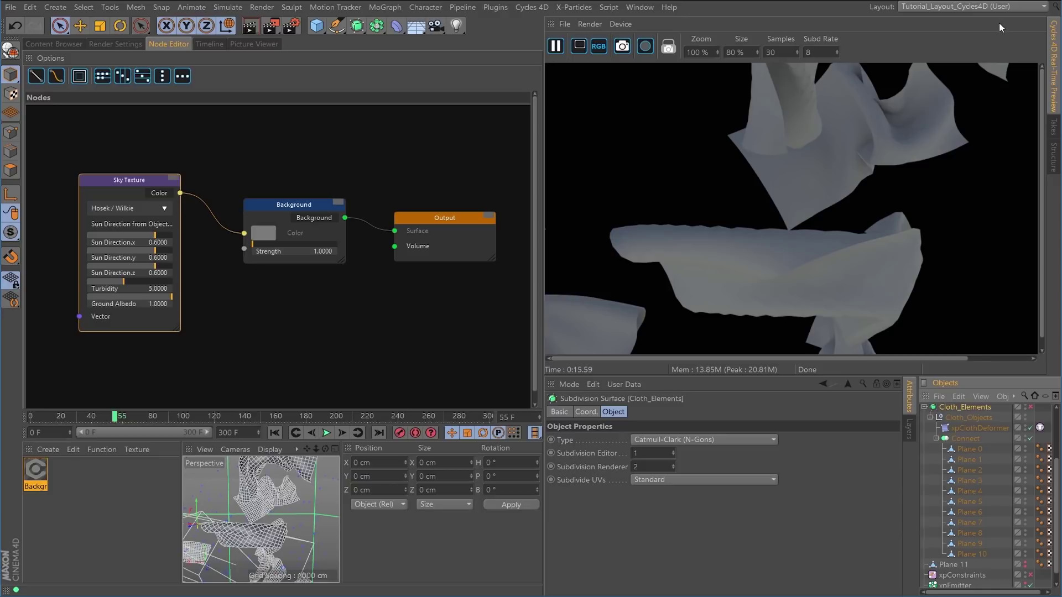
left_click(1038, 7)
left_click(962, 172)
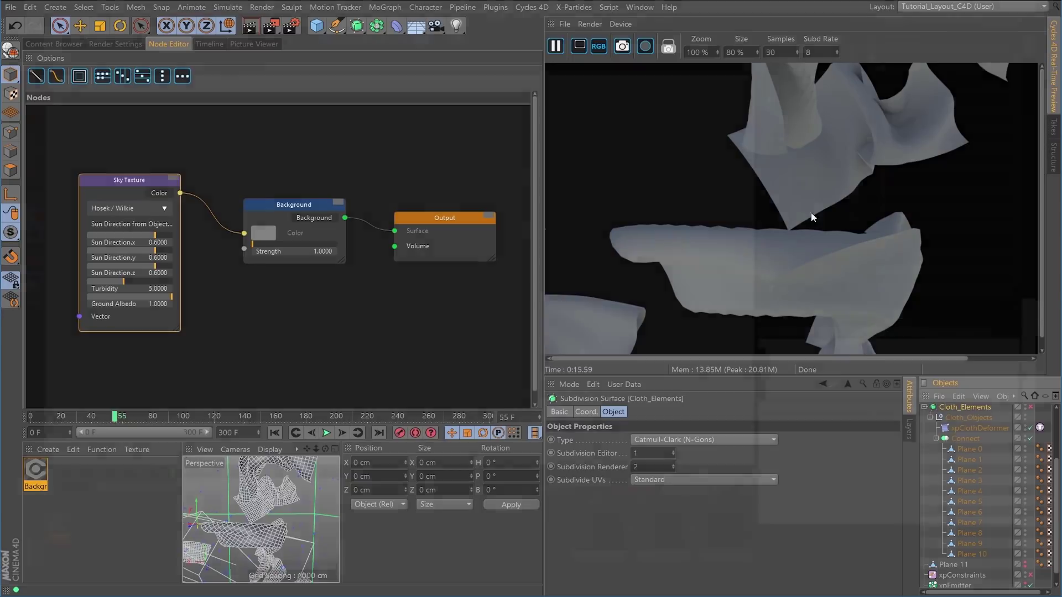
Add a Plane primitive and move it about 1591 cm along Z, away from the cloth
mouse_move(496, 255)
right_mouse_down("alt")
mouse_move(469, 270)
mouse_move(308, 297)
mouse_move(133, 312)
right_mouse_up("alt")
mouse_move(357, 282)
left_mouse_down("alt")
mouse_move(377, 302)
mouse_move(483, 295)
mouse_move(659, 315)
mouse_move(713, 294)
mouse_move(543, 297)
mouse_move(495, 314)
left_mouse_up("alt")
mouse_move(485, 302)
right_mouse_down("alt")
mouse_move(525, 301)
mouse_move(513, 292)
mouse_move(430, 302)
right_mouse_up("alt")
left_click_drag(430, 302, 525, 303, "alt")
middle_click_drag(525, 303, 470, 297, "alt")
left_click_drag(469, 298, 501, 290, "alt")
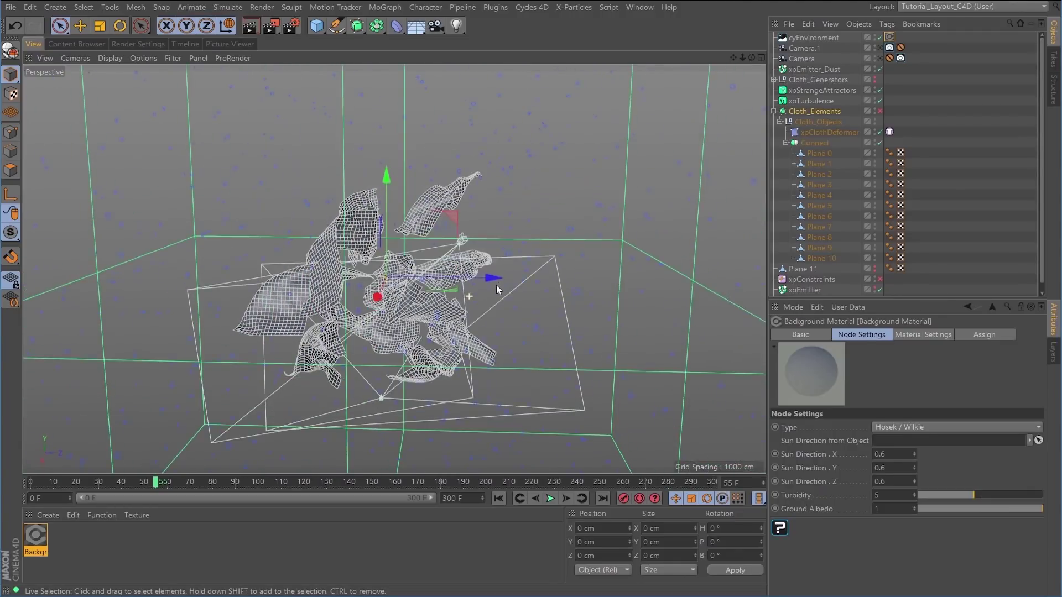
right_click_drag(501, 289, 466, 326, "alt")
middle_click_drag(467, 326, 452, 303, "alt")
left_click_drag(452, 302, 473, 311, "alt")
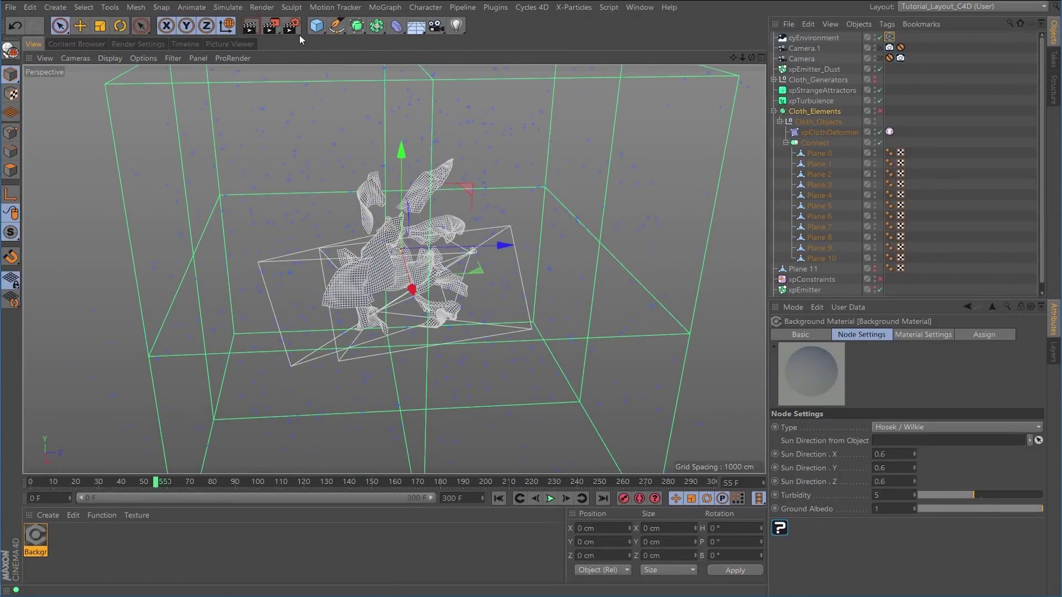
left_click(315, 26)
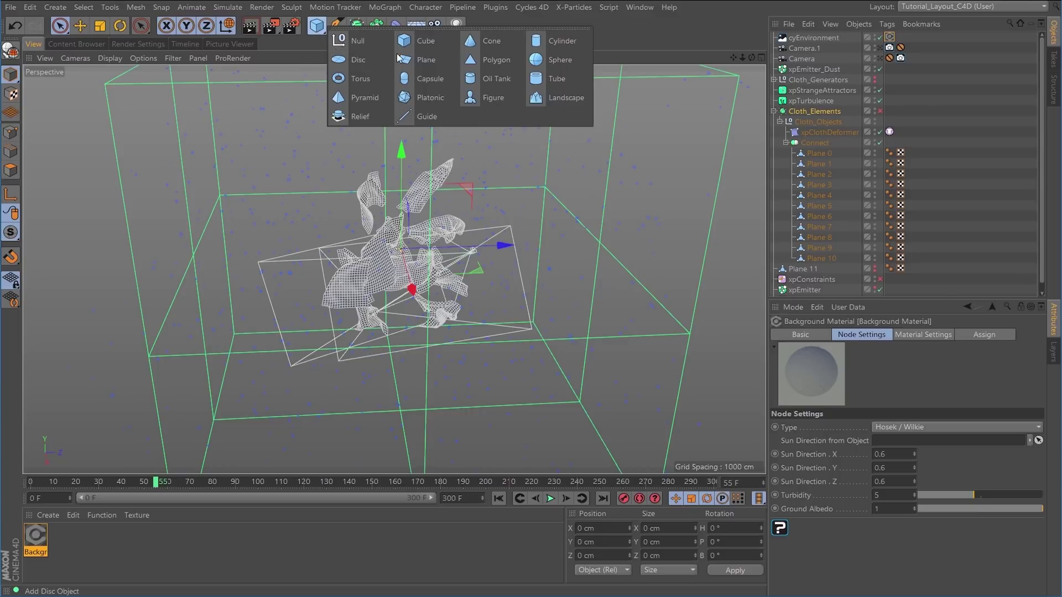
left_click(421, 59)
left_click_drag(503, 245, 664, 244)
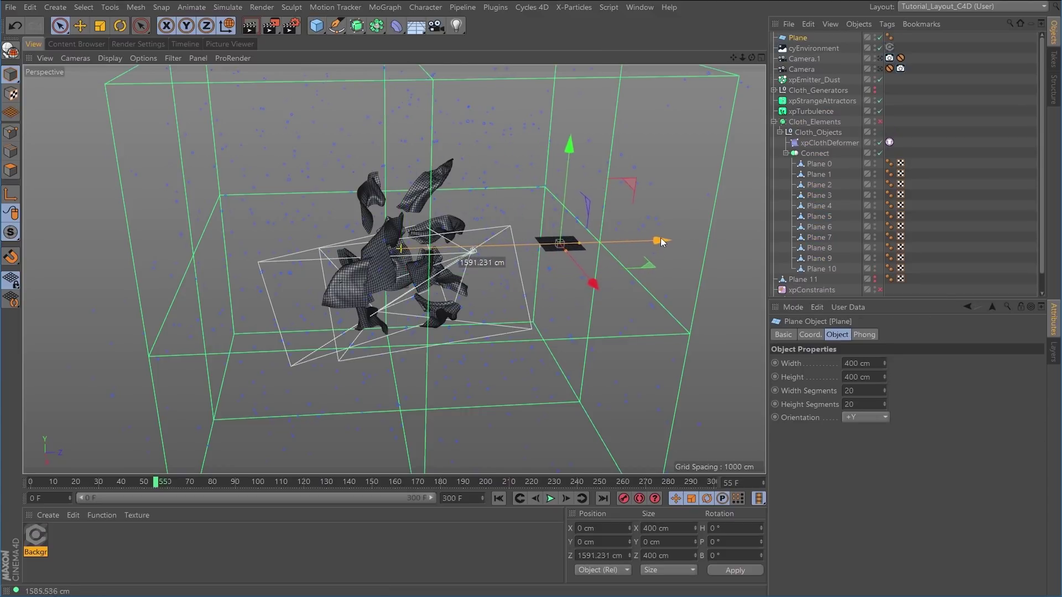
Widen the new plane to about 928 cm in X and rotate it to a pitch of about 108.7°
left_click_drag(566, 252, 579, 263)
key("r")
left_click_drag(542, 201, 522, 274)
Move the plane along the world axes to about 943 cm in Y and 1810 cm in Z, above and beside the cloth
key("e")
key("w")
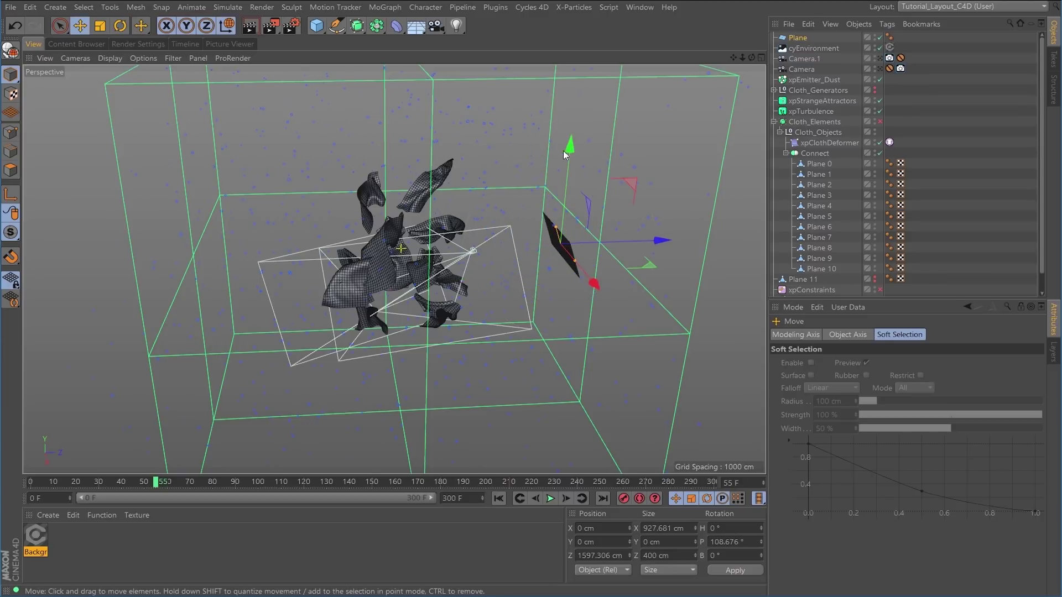
left_click_drag(570, 143, 564, 57)
left_click_drag(668, 152, 692, 154)
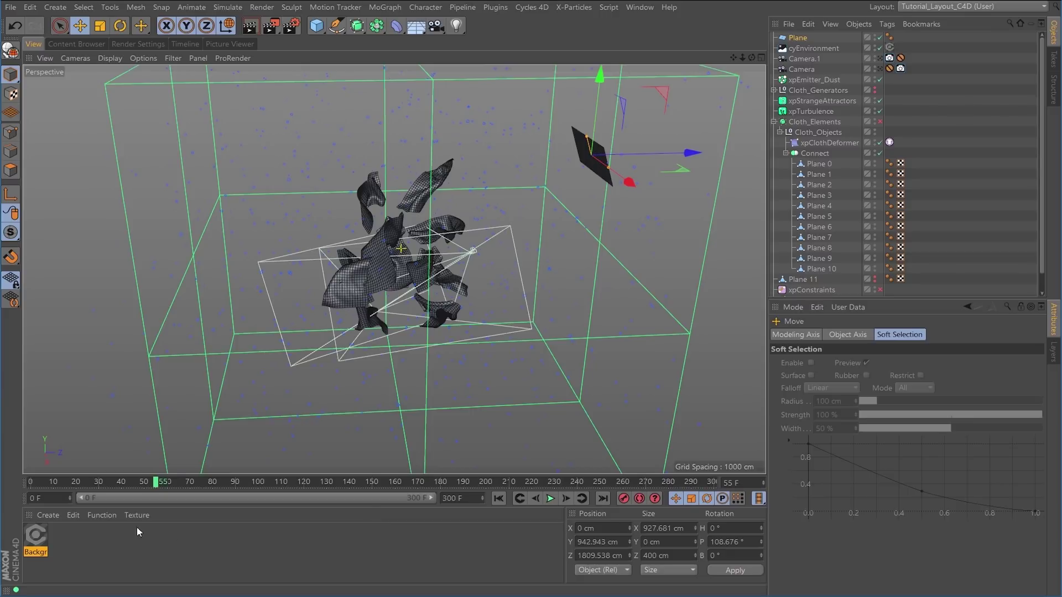
Create a Cycles 4D Emission surface material and apply it to the raised plane
left_click(48, 515)
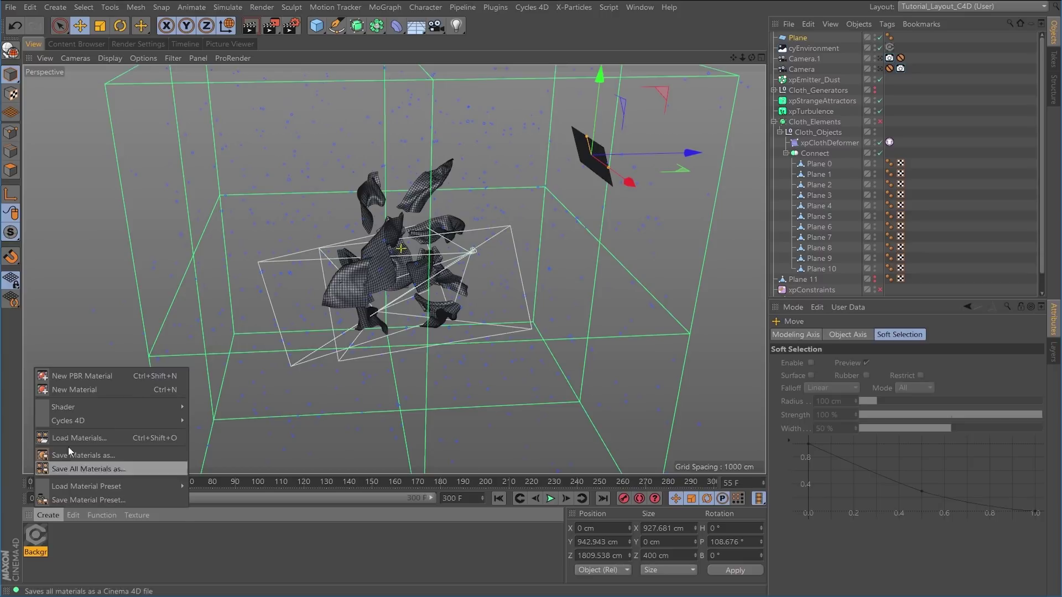
mouse_move(89, 420)
mouse_move(226, 464)
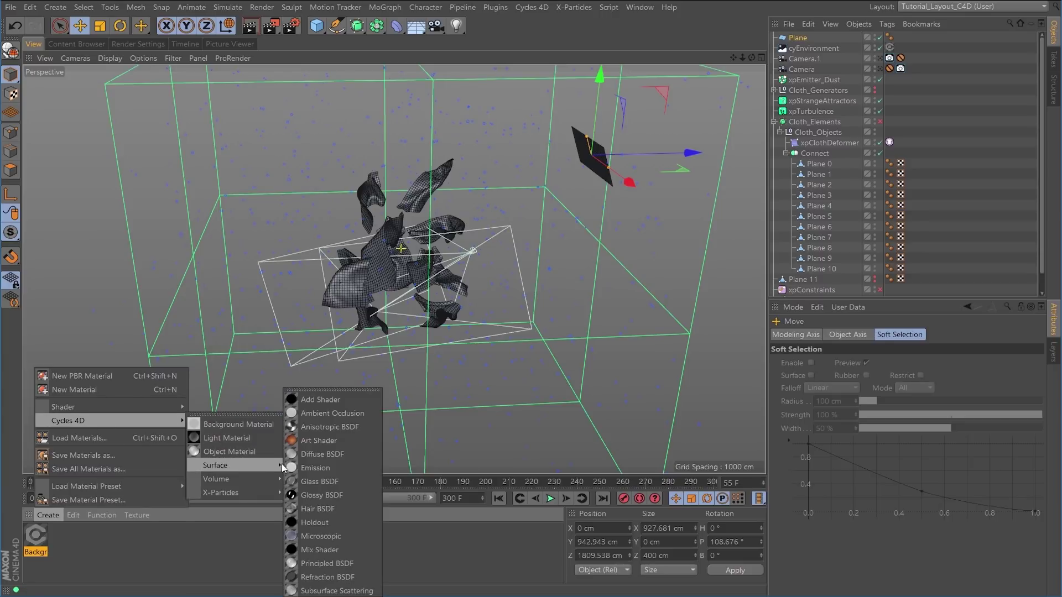
left_click(314, 468)
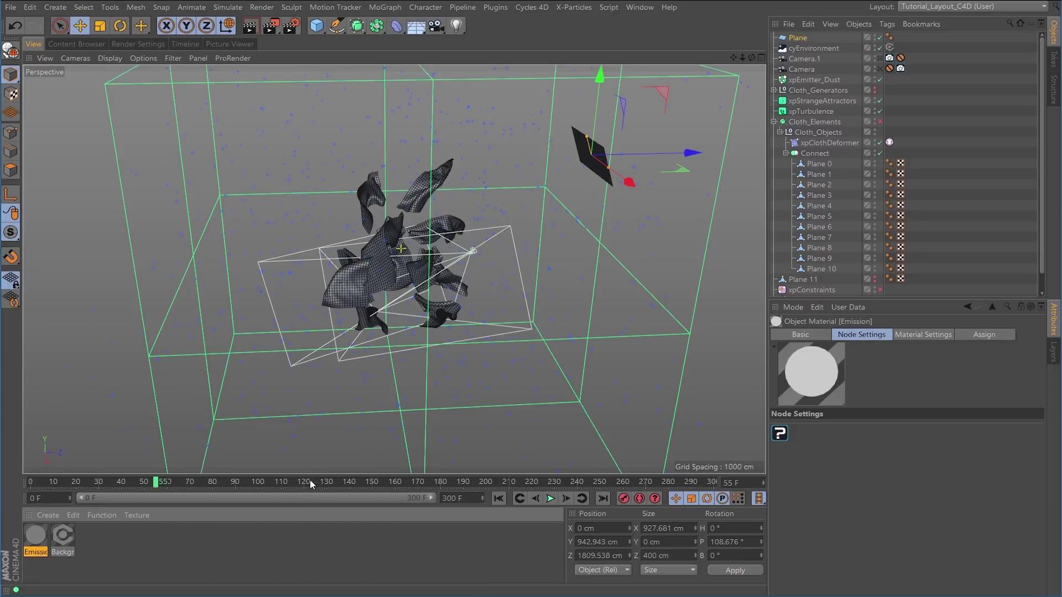
left_click_drag(405, 349, 604, 177)
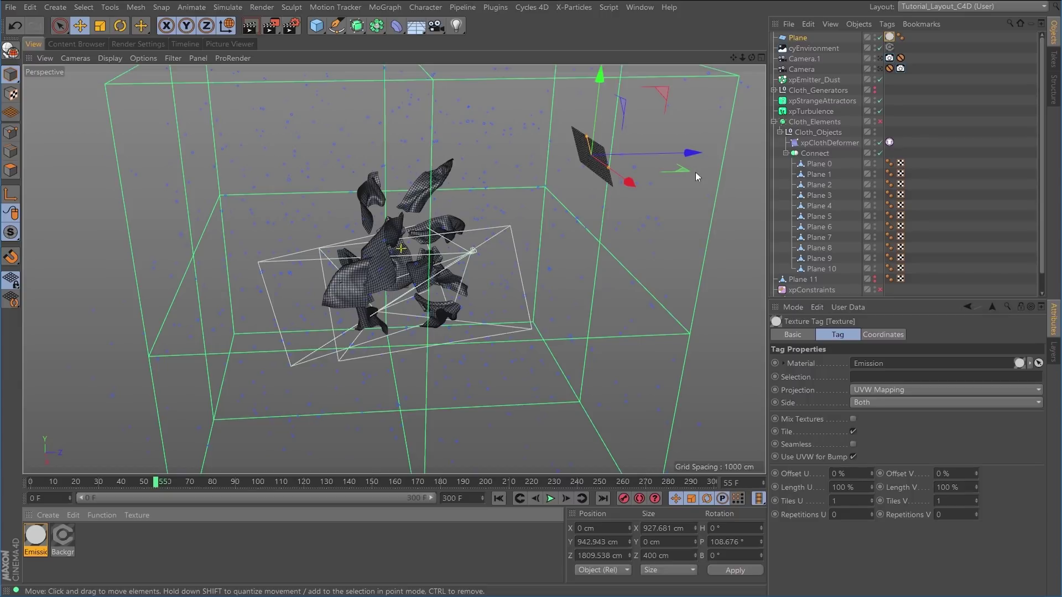
Duplicate the emissive plane to the cloth's opposite side at about Y -539 cm, Z -2457 cm, with a pitch of about 100.7°
left_click_drag(689, 160, 236, 207, "ctrl")
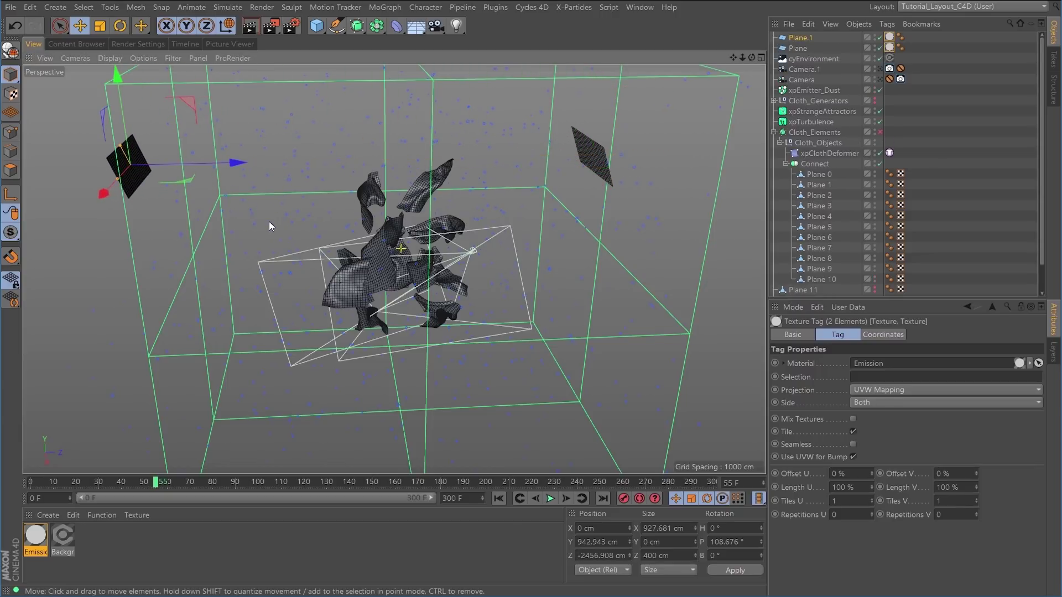
key("r")
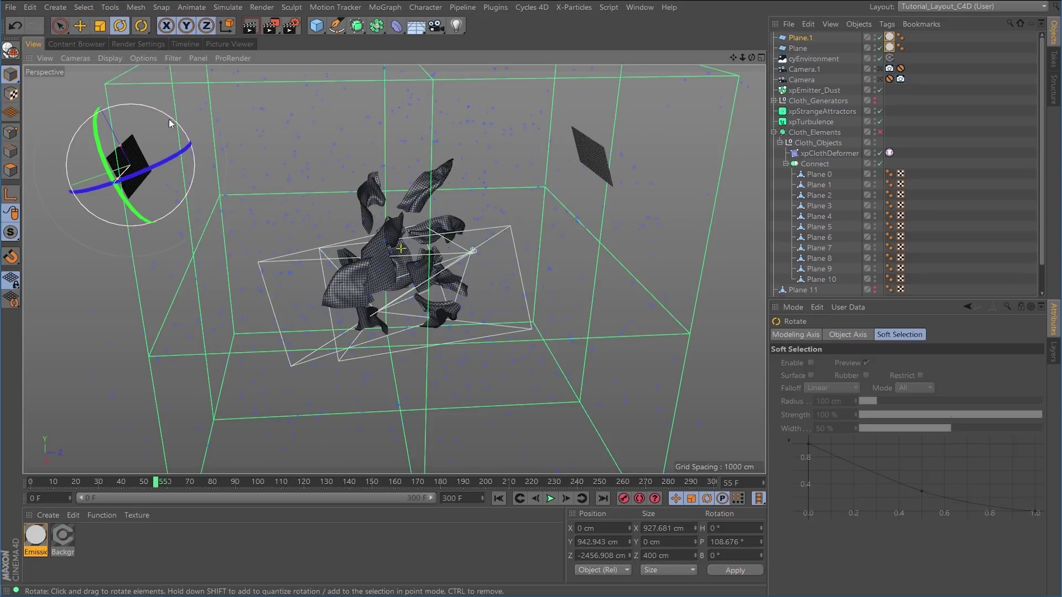
left_click_drag(170, 118, 177, 131)
key("e")
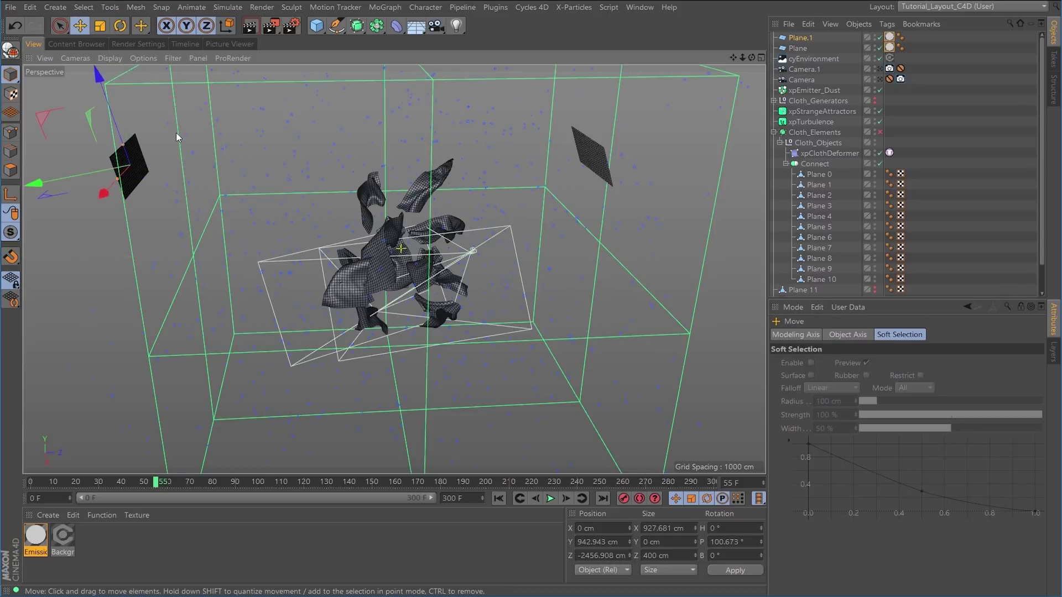
left_click_drag(117, 78, 154, 224)
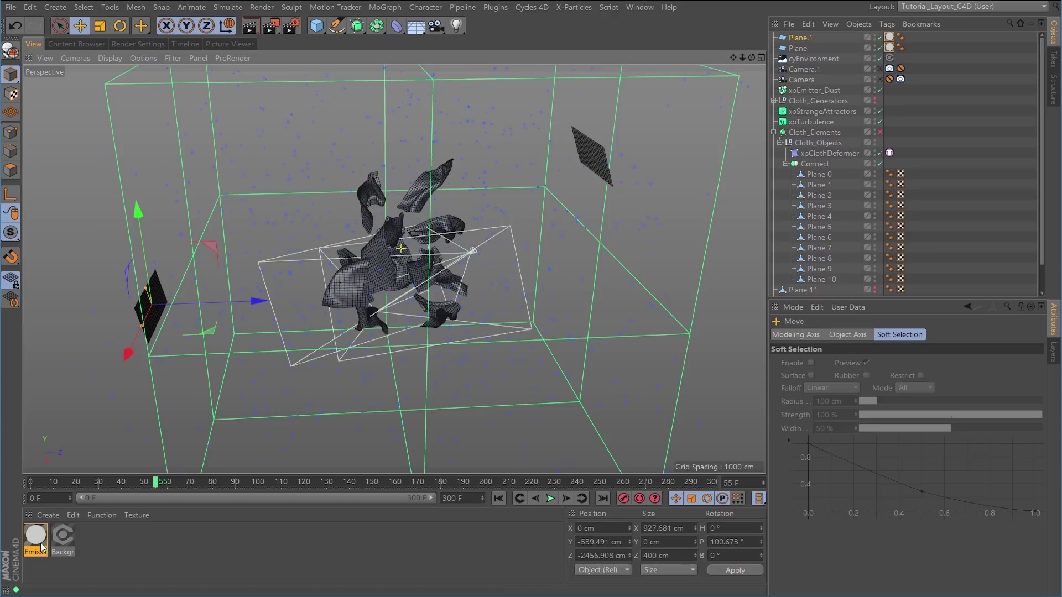
Duplicate the Emission material and assign the Emission.1 copy to the texture tag of Plane.1
left_click_drag(32, 543, 883, 48, "ctrl")
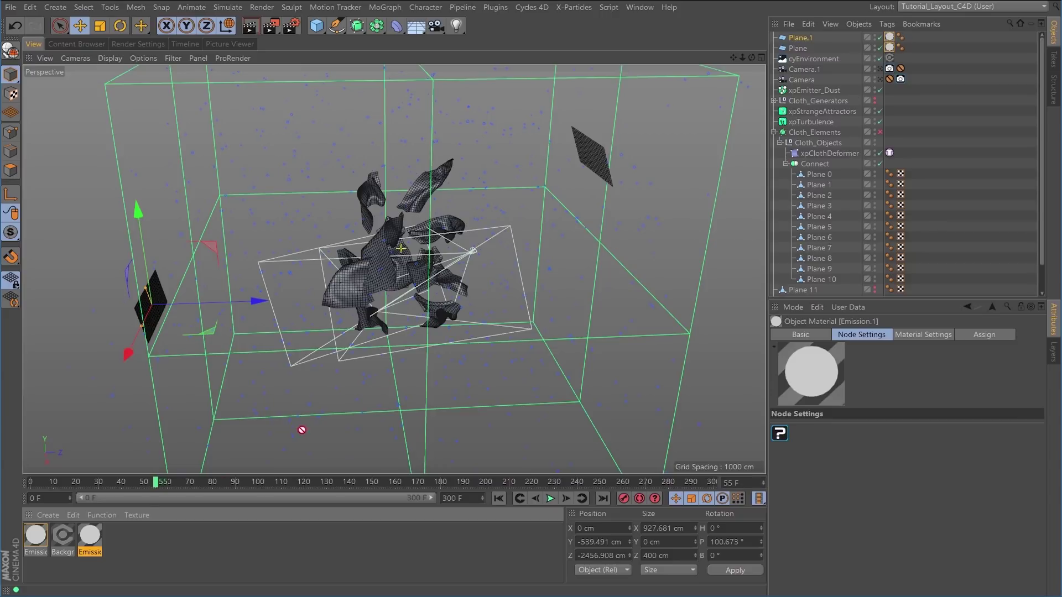
left_click_drag(66, 524, 61, 535)
left_click(256, 543)
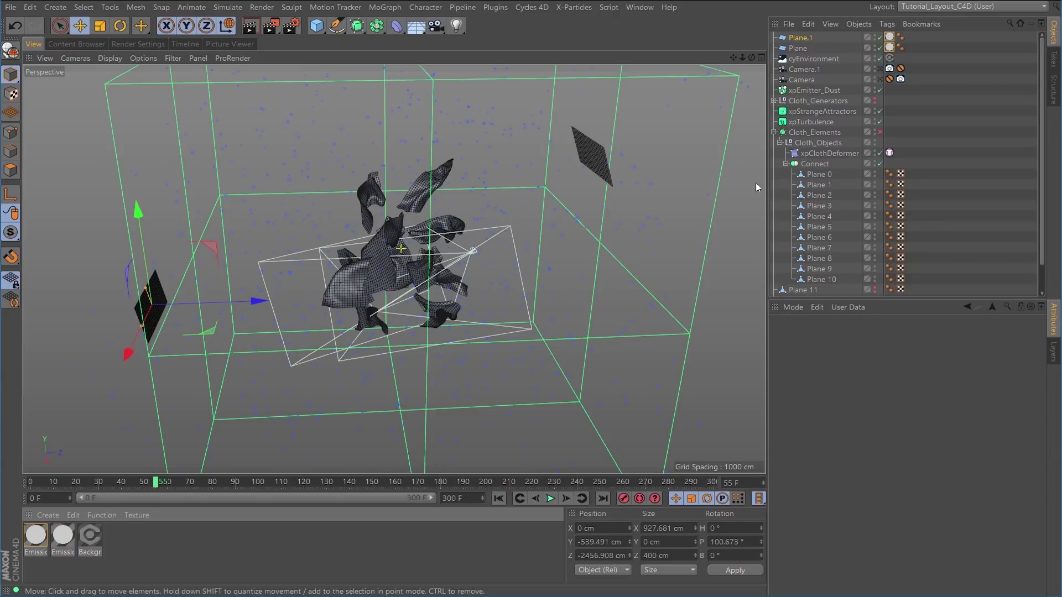
left_click(889, 37)
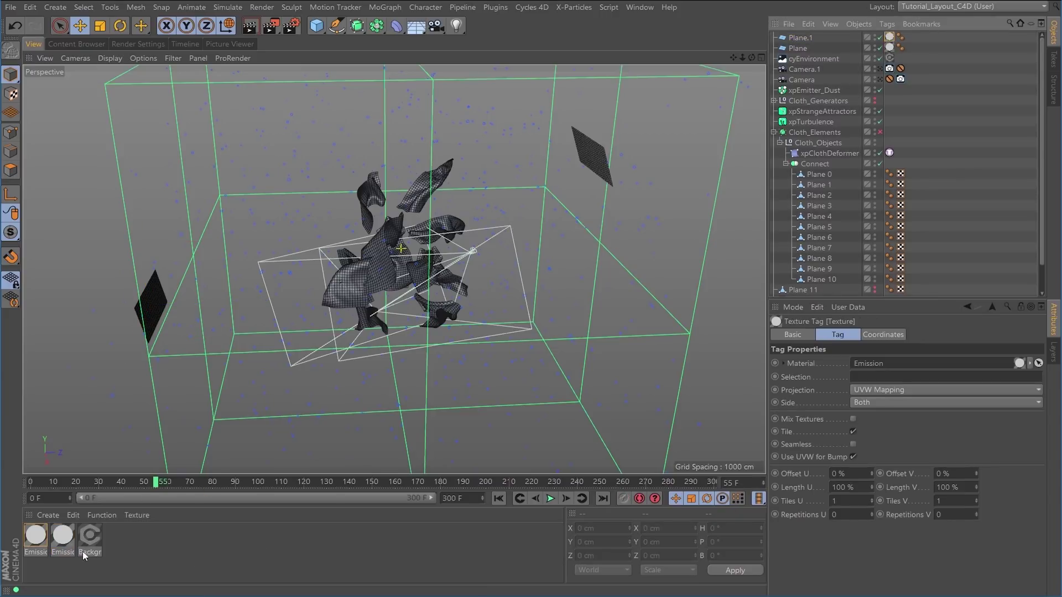
left_click_drag(61, 548, 890, 37)
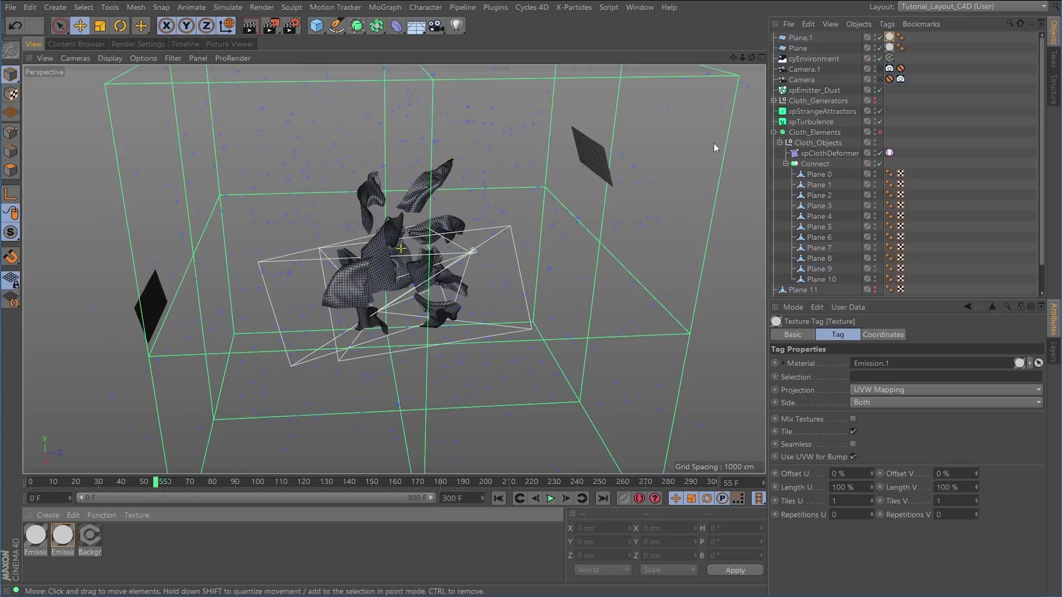
Switch to the Tutorial_Layout_Cycles4D (User) layout and toggle Plane.1 off and on to identify it in the live render
left_click(1025, 7)
left_click(964, 184)
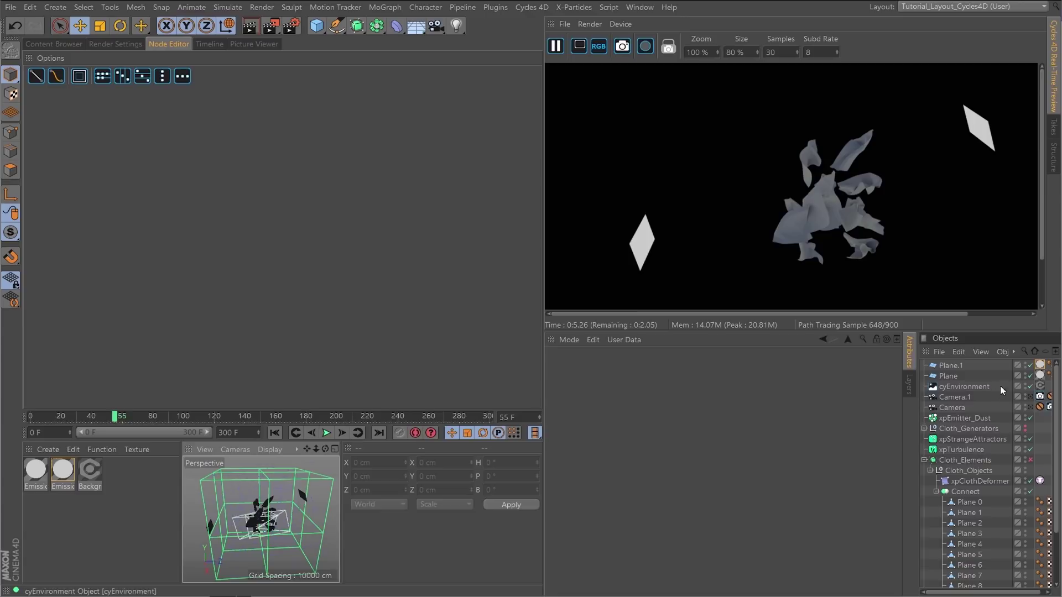
left_click(1028, 365)
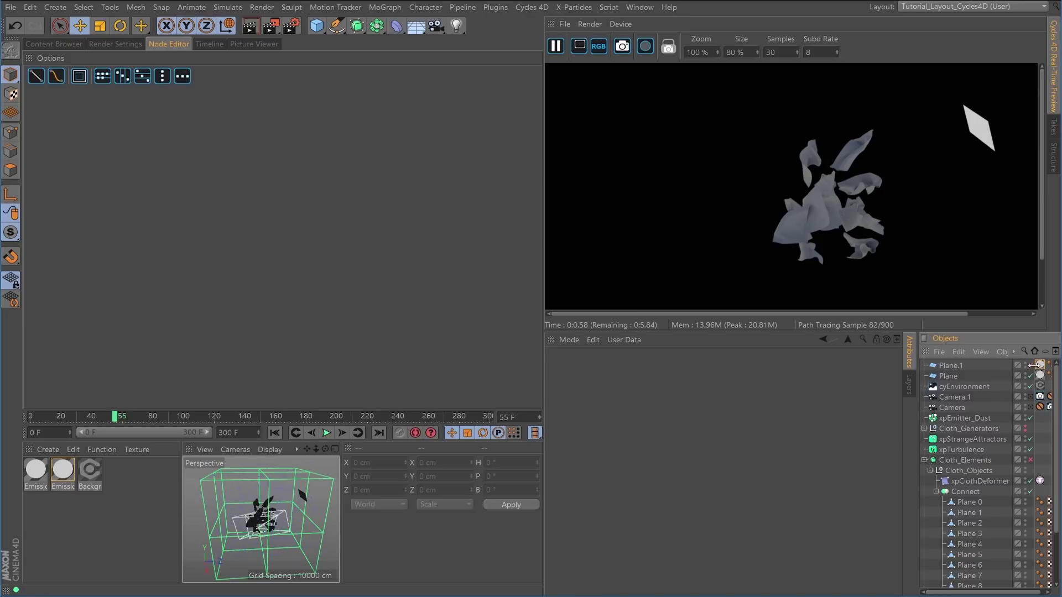
left_click(1029, 366)
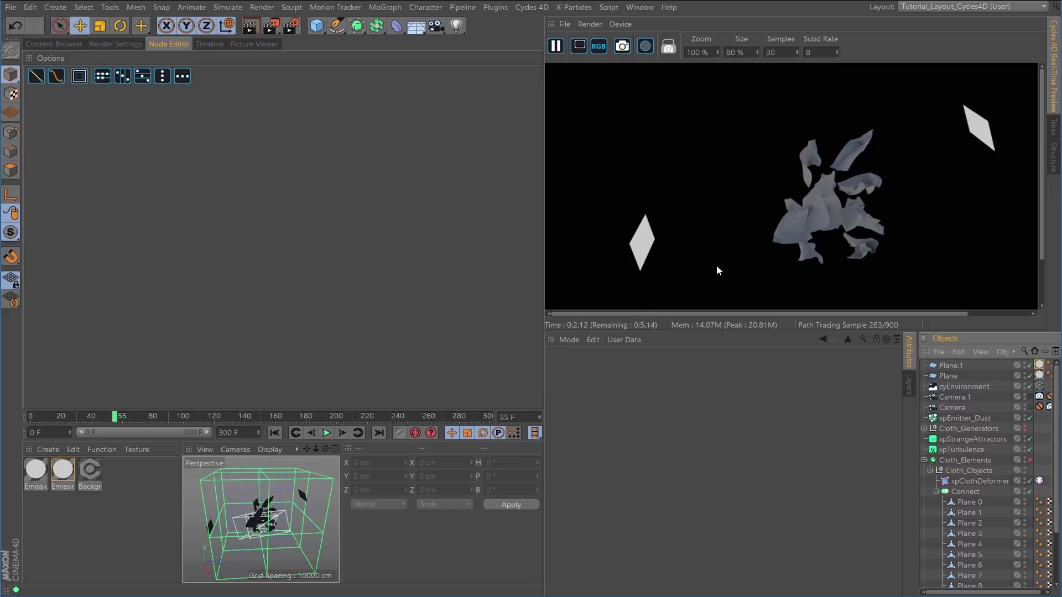
Give the Emission.1 material's Emission node a pale blue color with hue 200°, saturation 14% and value 100%
left_click(63, 471)
left_click_drag(326, 169, 397, 155)
left_click(228, 172)
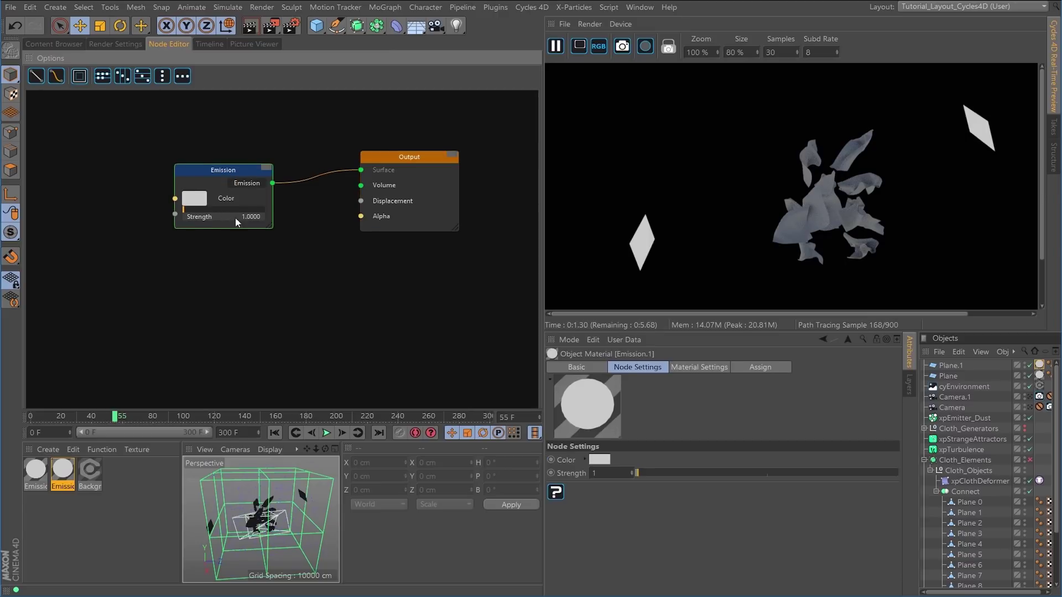
left_click(585, 458)
left_click(668, 489)
left_click_drag(673, 505, 699, 502)
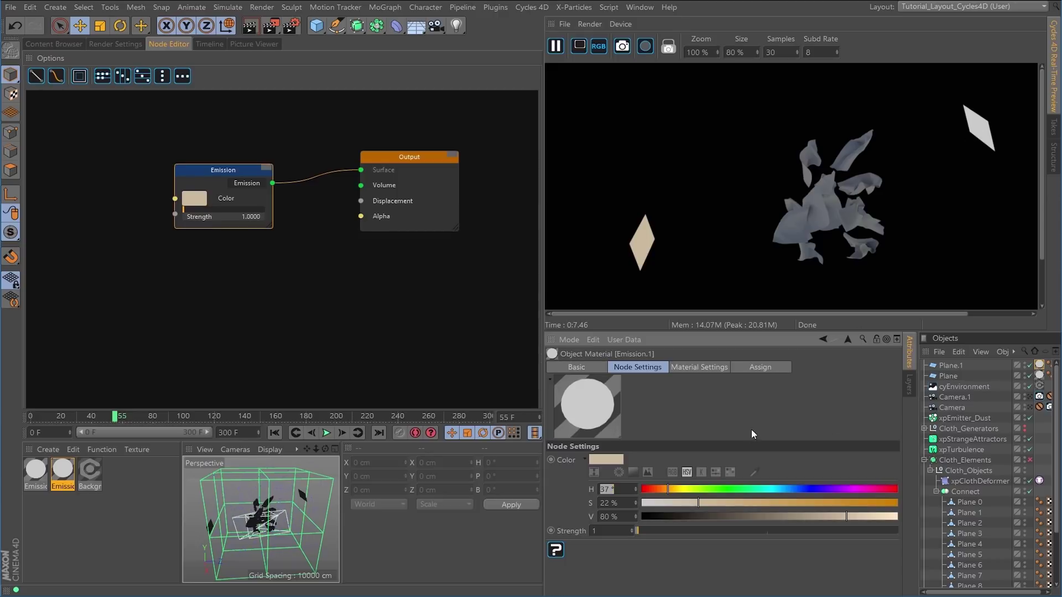
left_click_drag(761, 491, 784, 490)
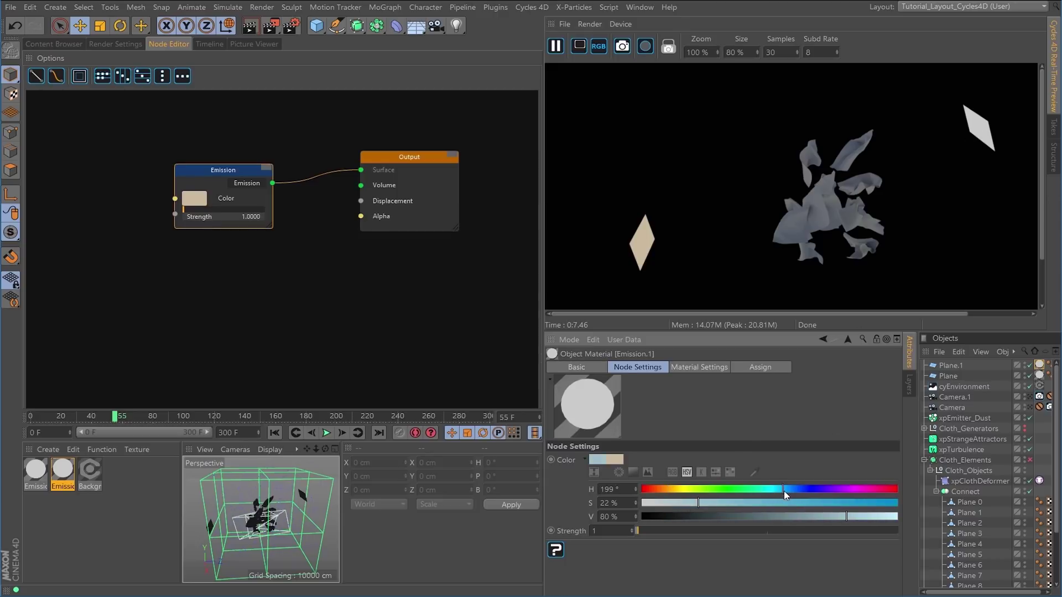
left_click_drag(679, 504, 677, 503)
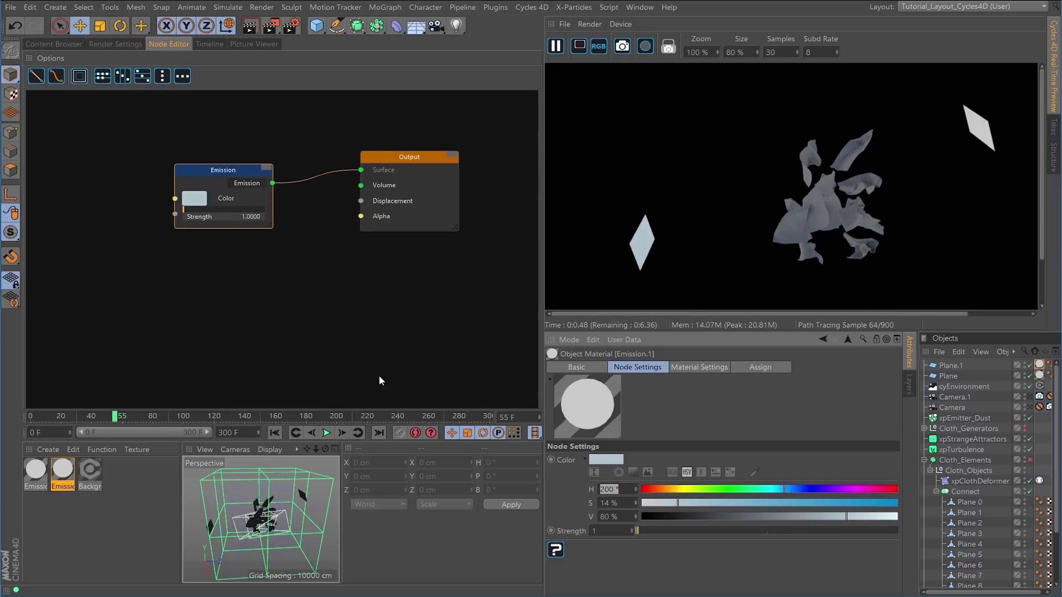
left_click_drag(868, 517, 899, 520)
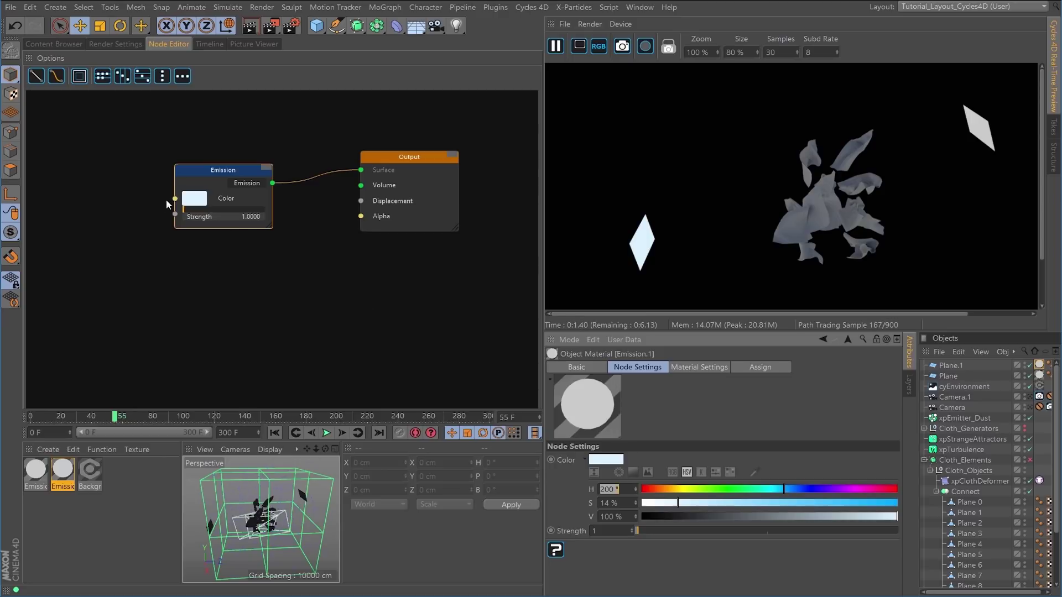
Raise the Emission.1 strength to about 12.78, checking the light on the cloth from close up
left_click_drag(185, 210, 188, 210)
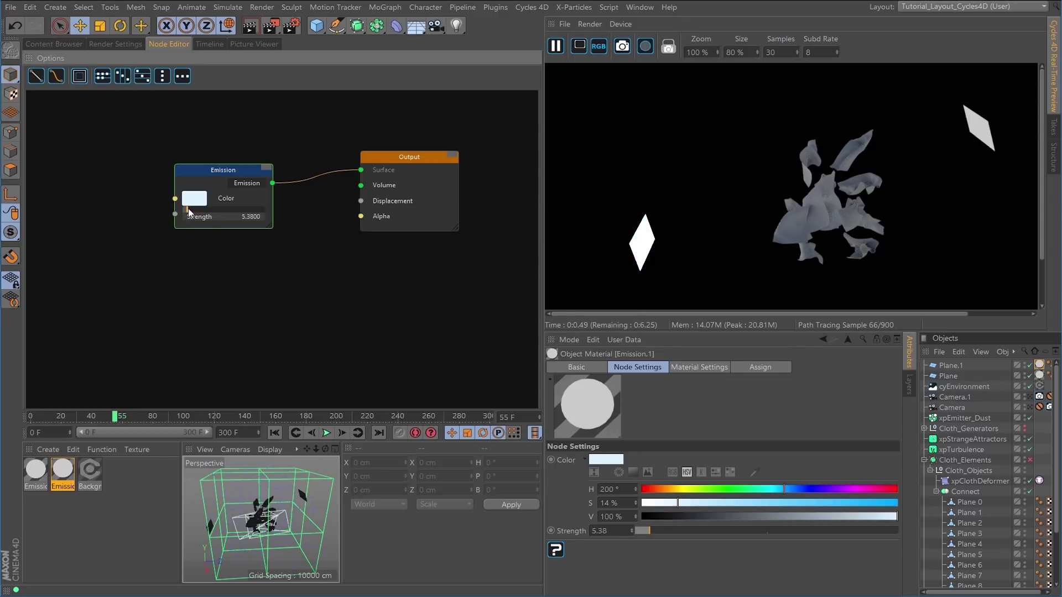
scroll(304, 517, "up", 8)
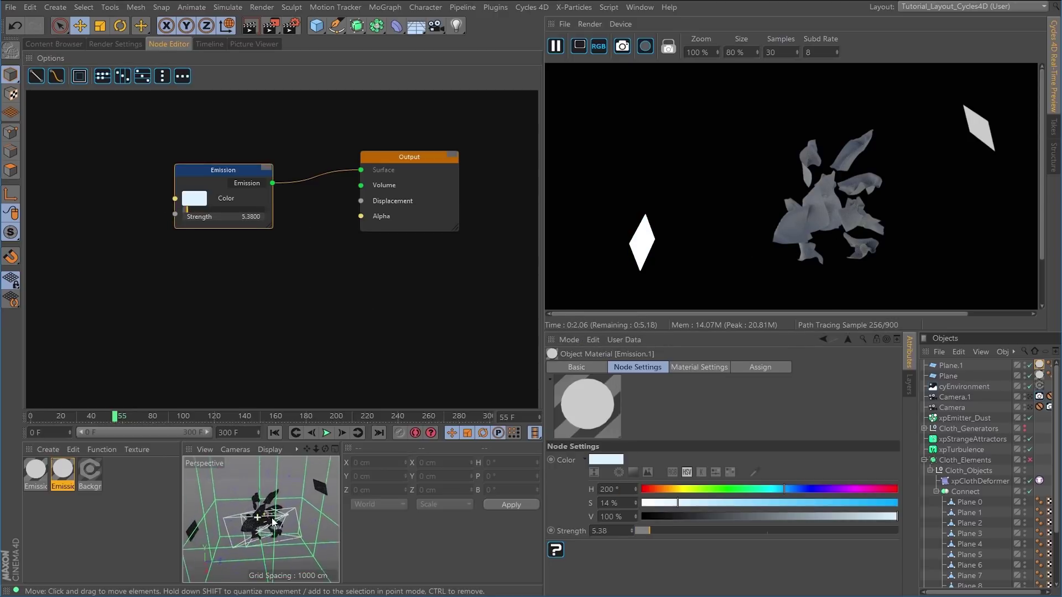
scroll(303, 517, "up", 3)
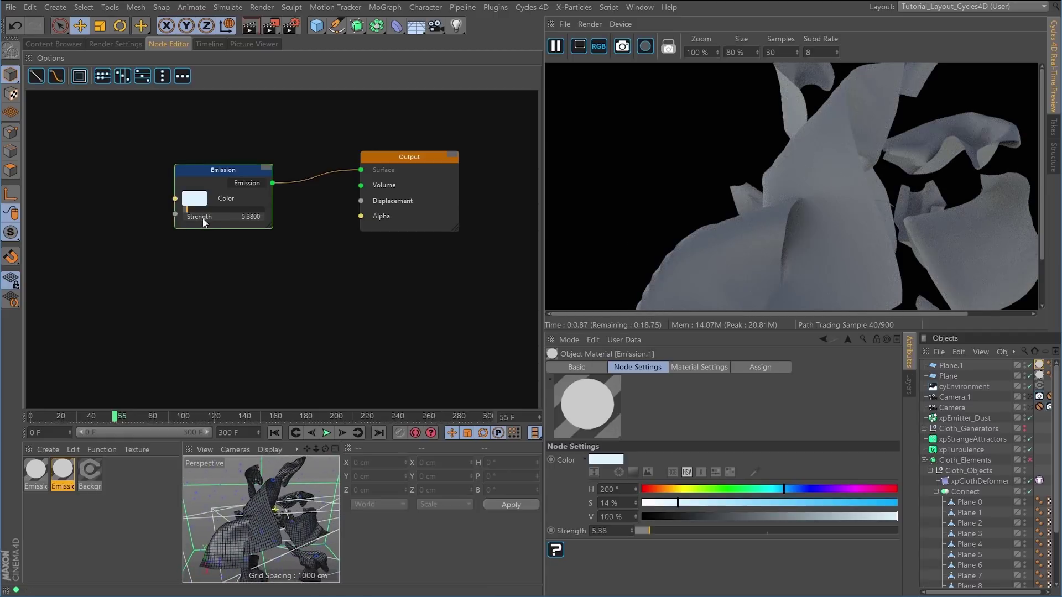
mouse_move(190, 213)
left_mouse_down()
mouse_move(238, 208)
mouse_move(192, 214)
left_mouse_up()
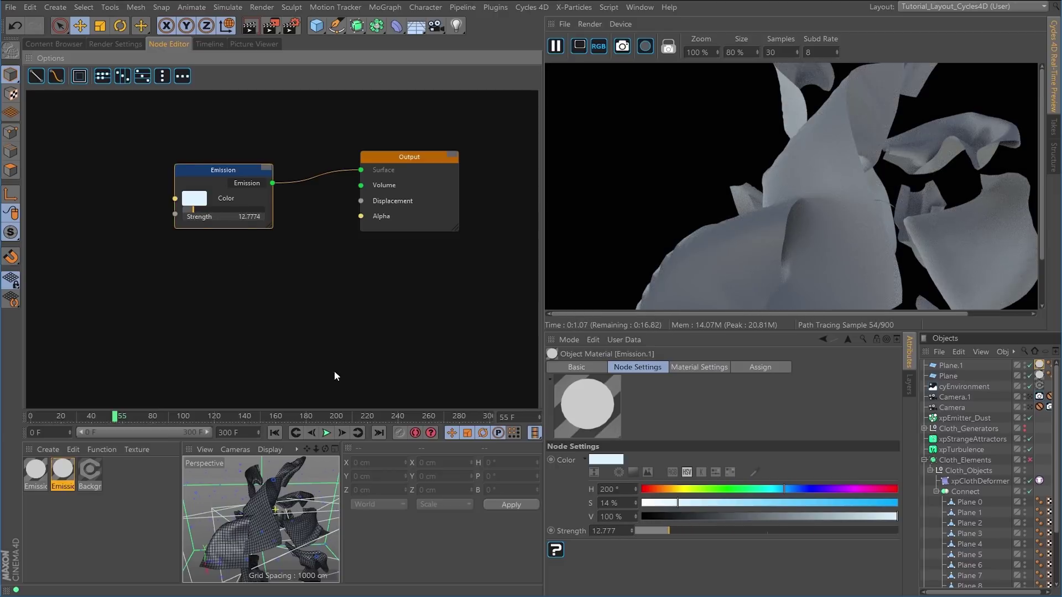
Give the original Emission material's Emission node a warm color with hue 43°, saturation 17% and value 100%
left_click(37, 475)
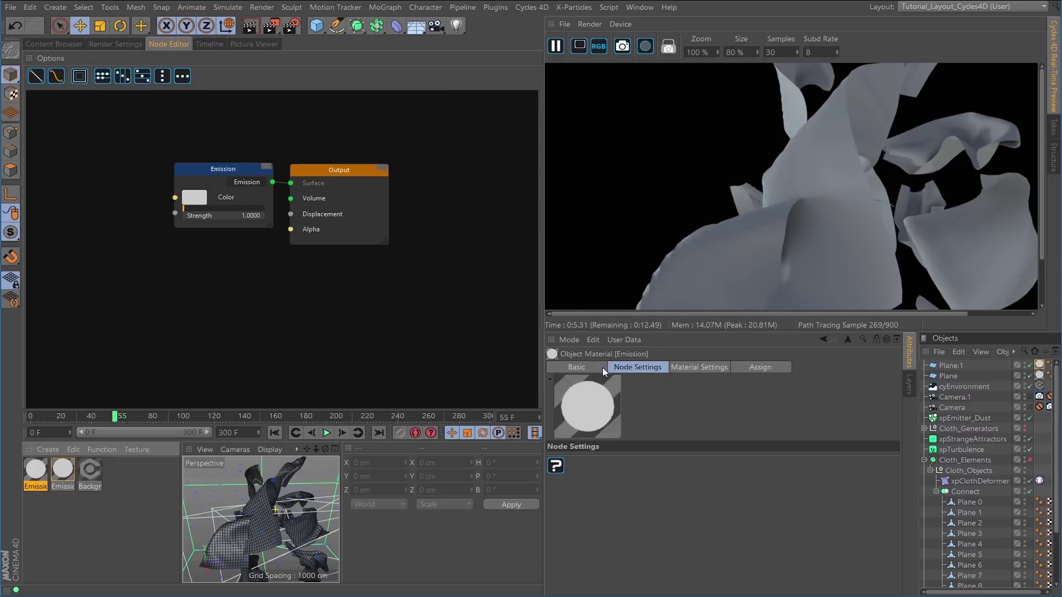
left_click(246, 176)
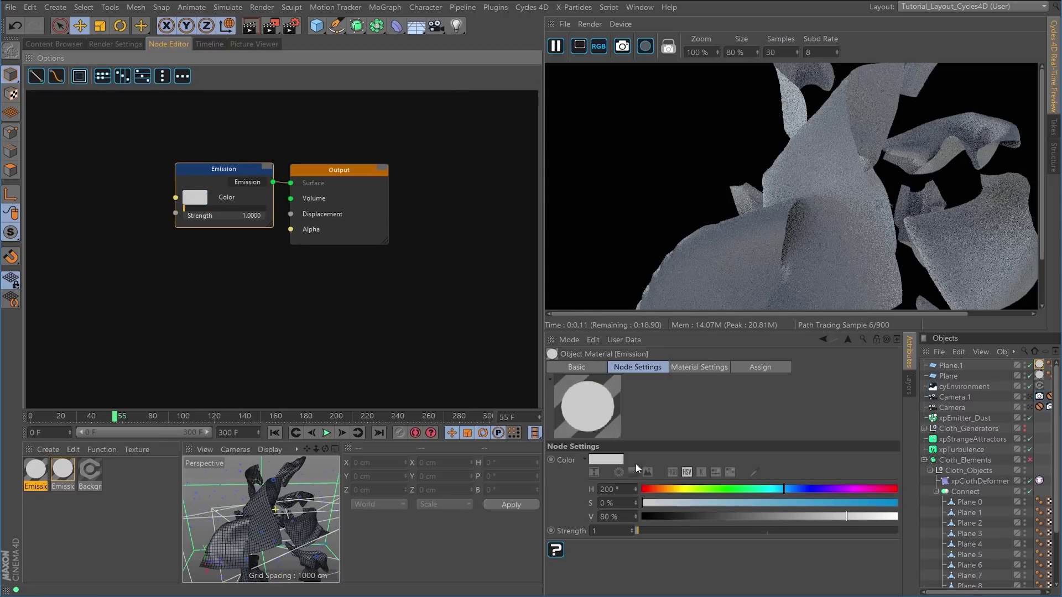
left_click_drag(663, 491, 672, 489)
left_click(685, 503)
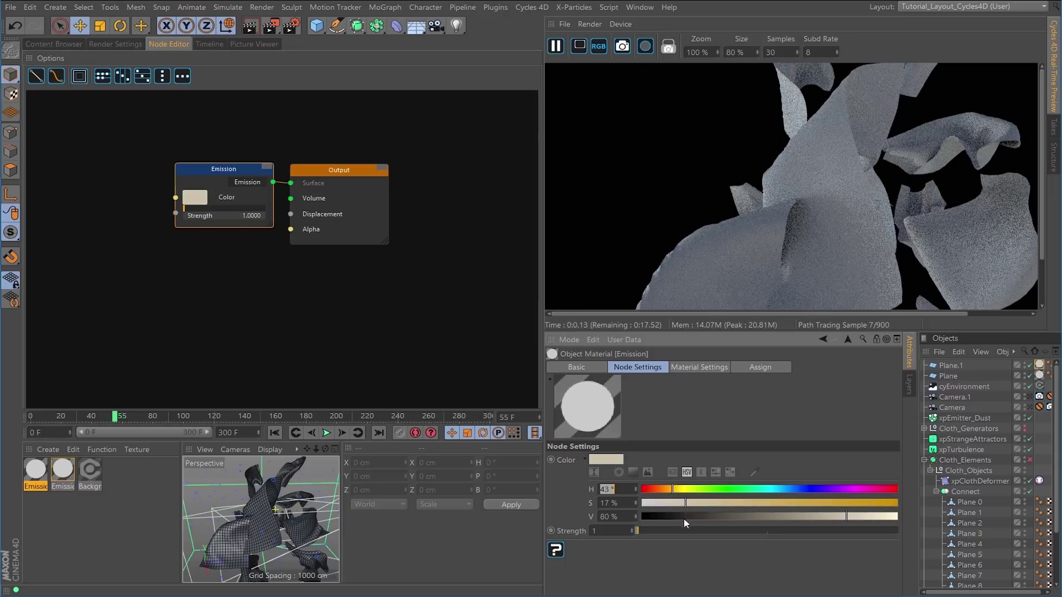
left_click_drag(878, 517, 903, 517)
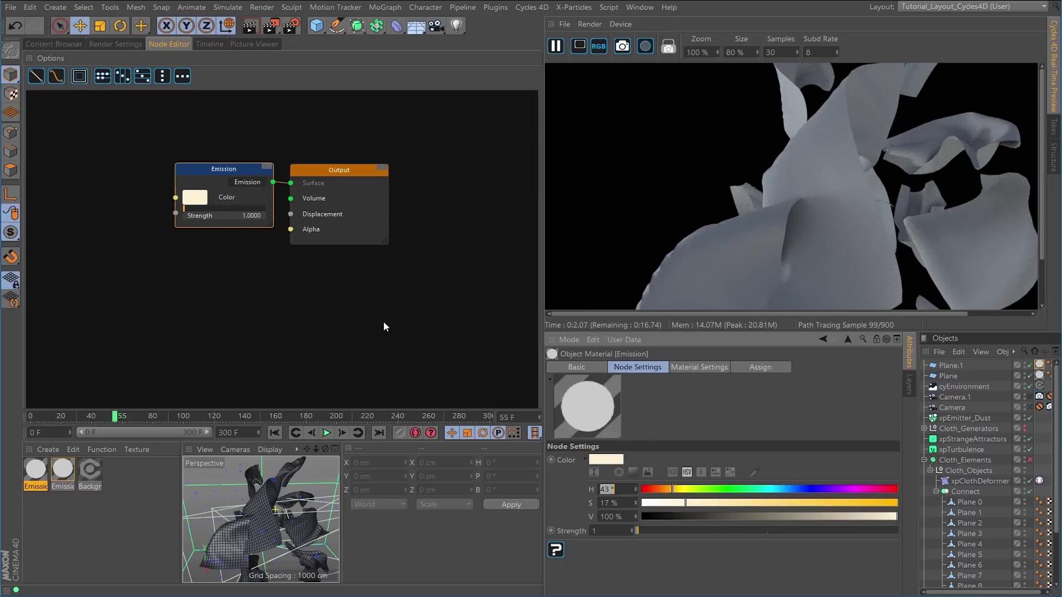
Set the warm Emission material's strength to about 21.52 and its color saturation to 25%
left_click_drag(190, 209, 209, 215)
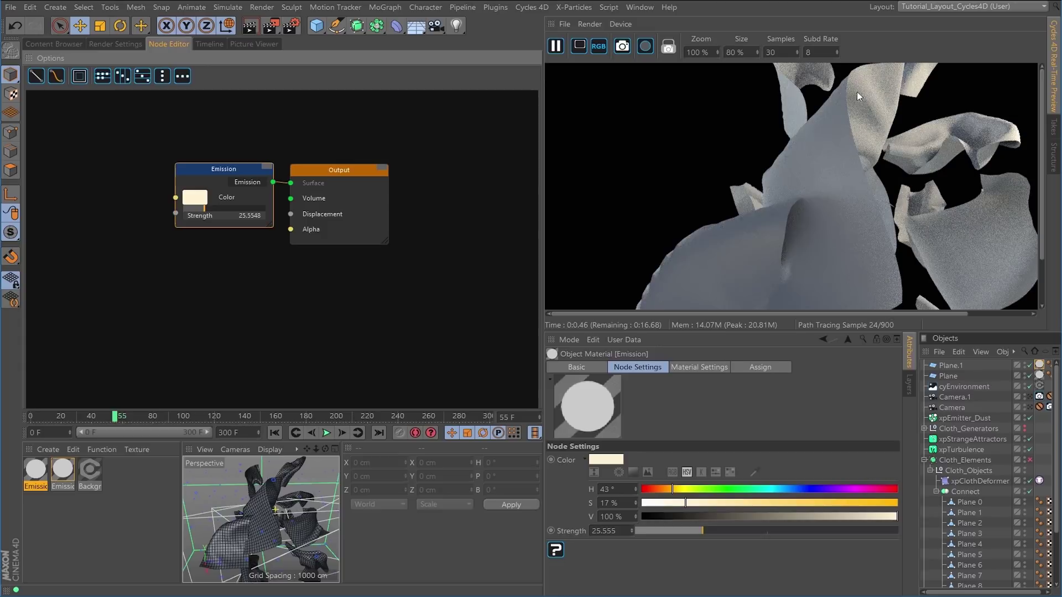
left_click(707, 503)
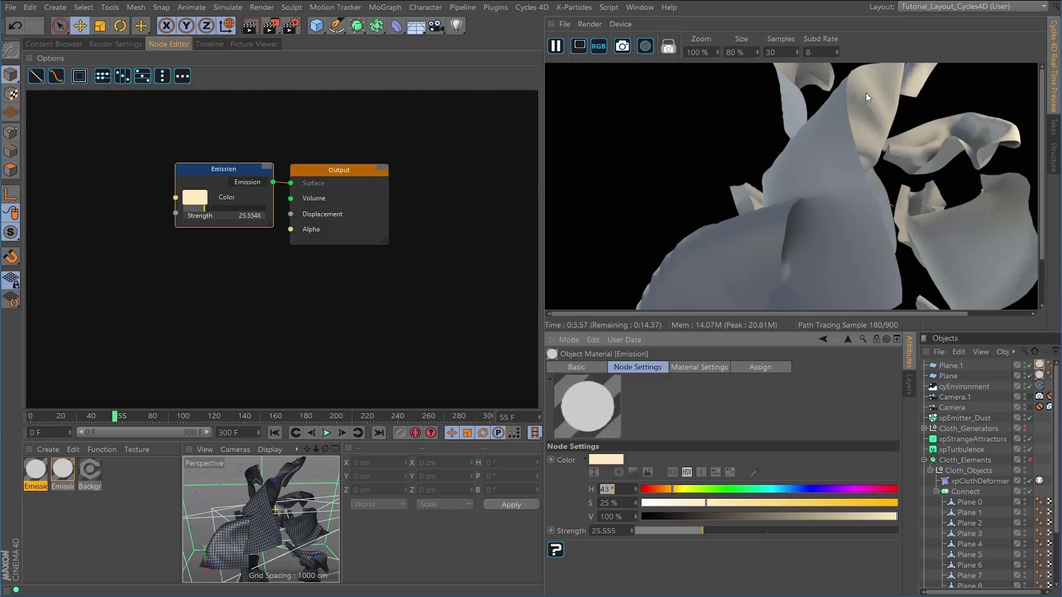
left_click(202, 215)
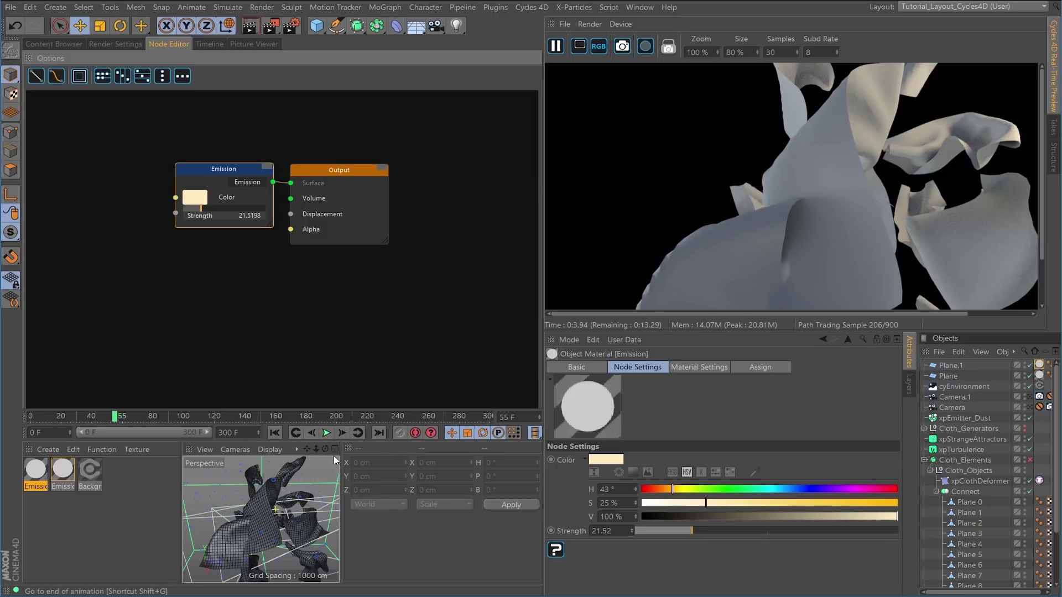
Deselect the Emission material and pause the Cycles 4D real-time preview
left_click(71, 523)
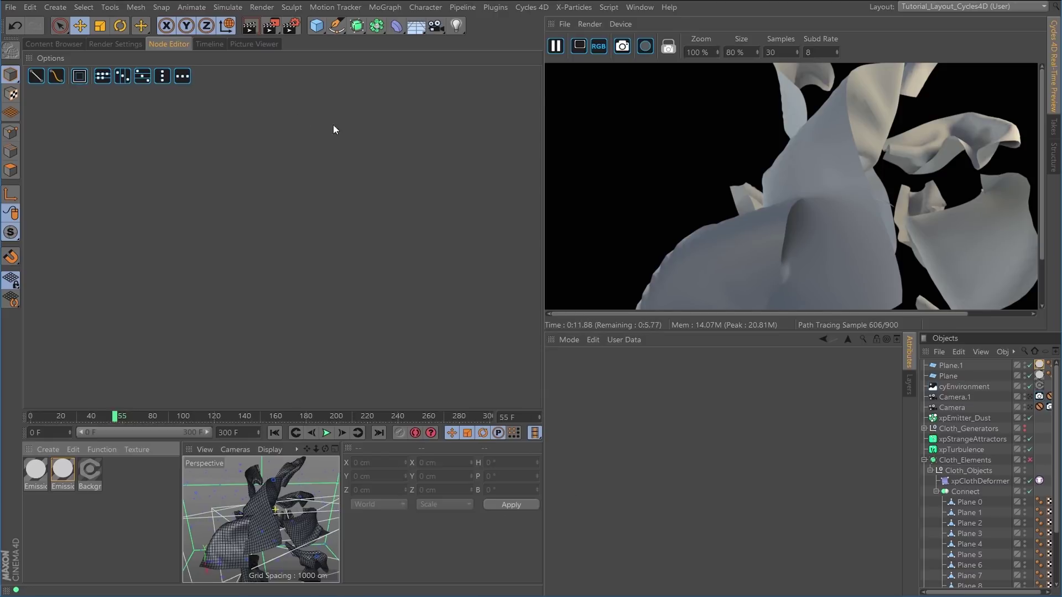
left_click(556, 46)
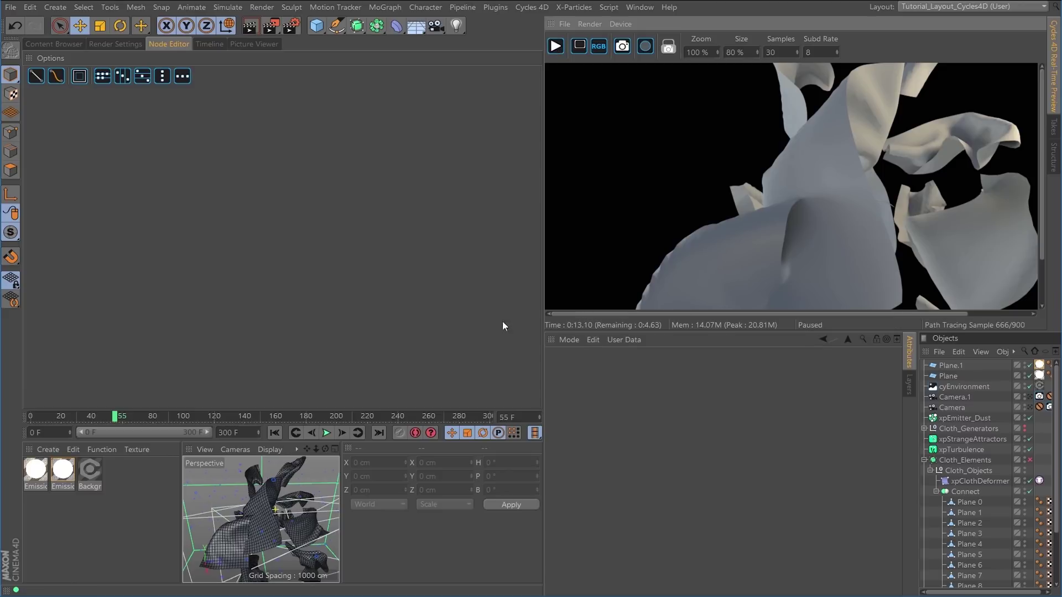
Switch to the Tutorial_Layout_C4D layout and frame the whole simulation with its turbulence bounds and both light planes
left_click(991, 8)
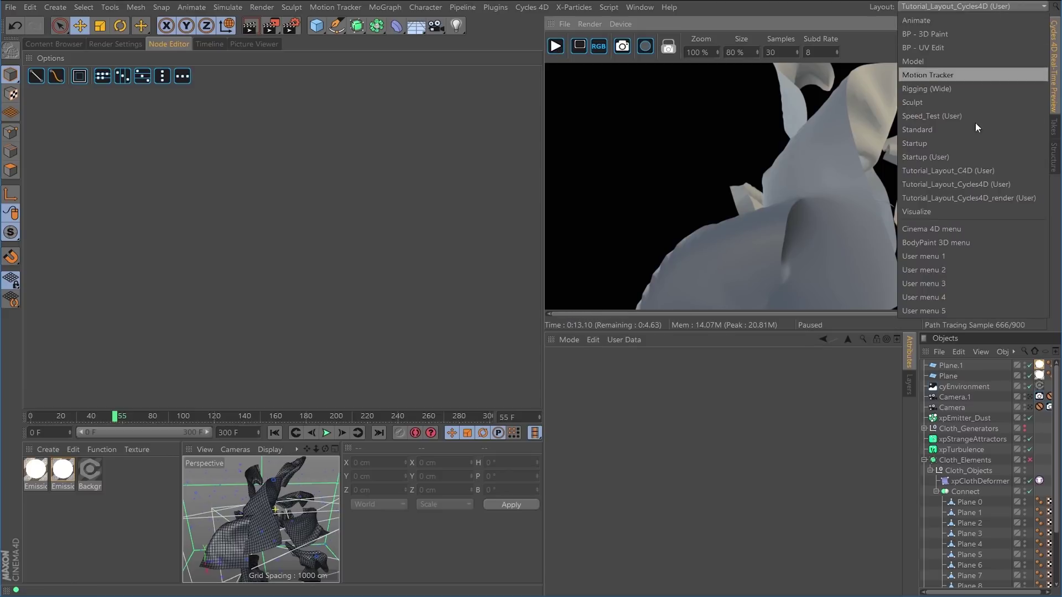
left_click(957, 171)
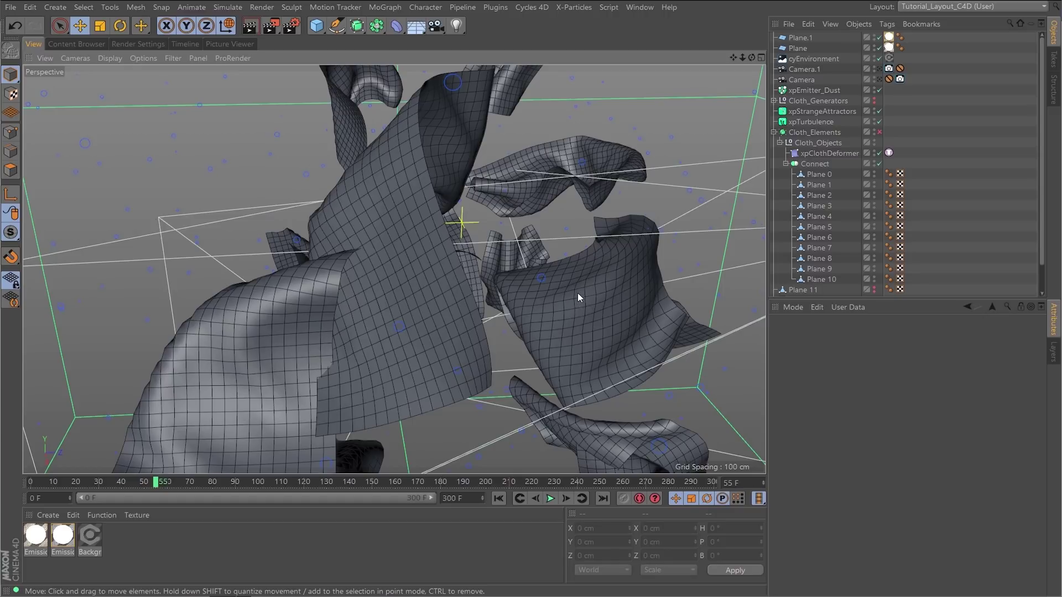
right_click_drag(559, 296, 487, 333, "alt")
middle_click_drag(486, 332, 466, 307, "alt")
left_click_drag(475, 333, 531, 309, "alt")
right_click_drag(548, 297, 538, 303, "alt")
middle_click_drag(538, 302, 501, 282, "alt")
left_click_drag(502, 285, 528, 306, "alt")
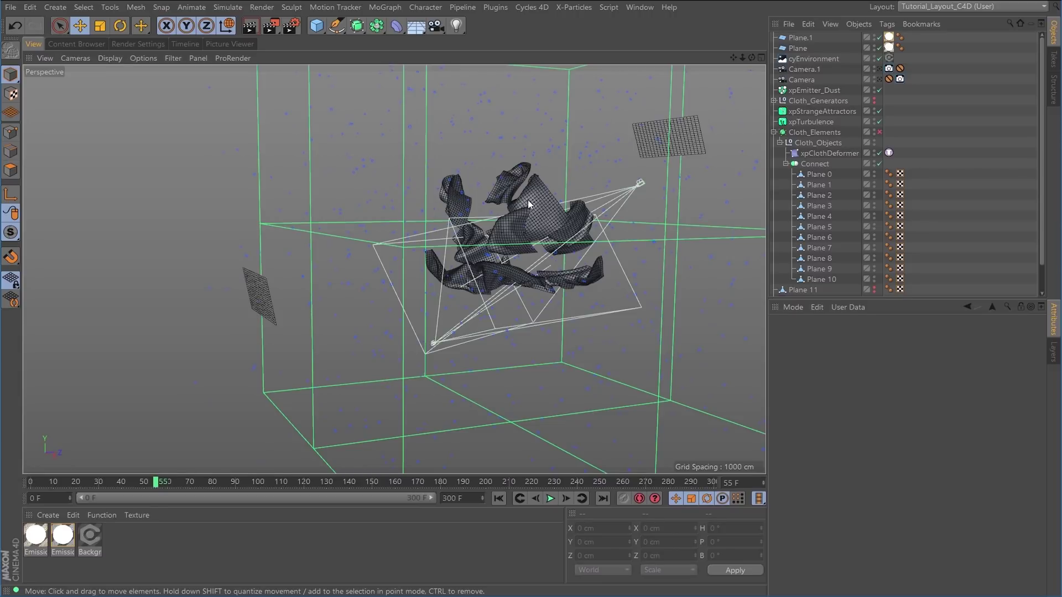
left_click_drag(569, 291, 436, 305, "alt")
right_click_drag(495, 300, 422, 307, "alt")
middle_click_drag(472, 341, 465, 309, "alt")
left_click_drag(469, 309, 436, 309, "alt")
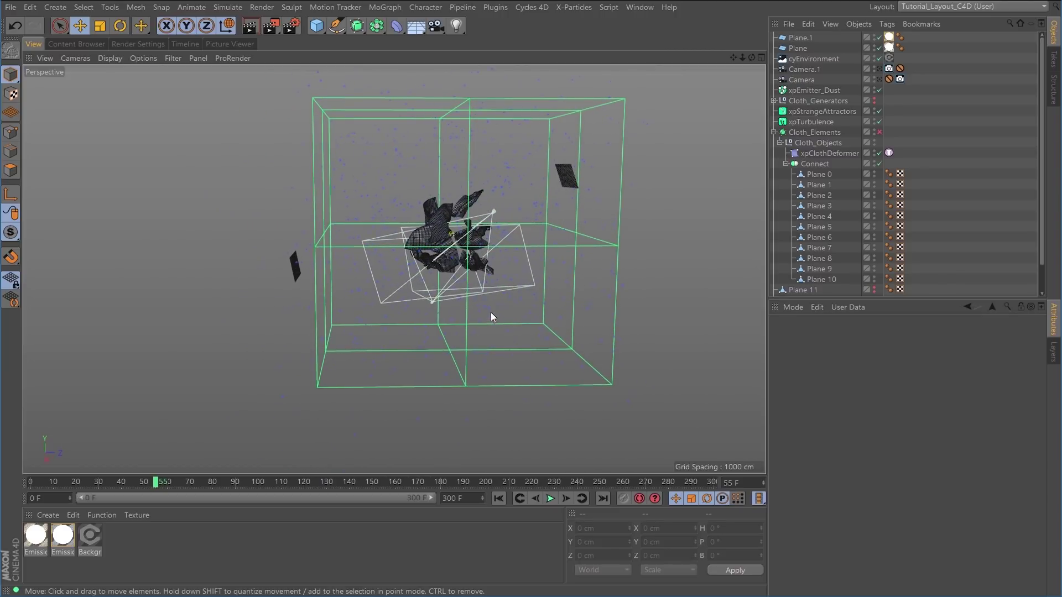
middle_click_drag(499, 312, 490, 320, "alt")
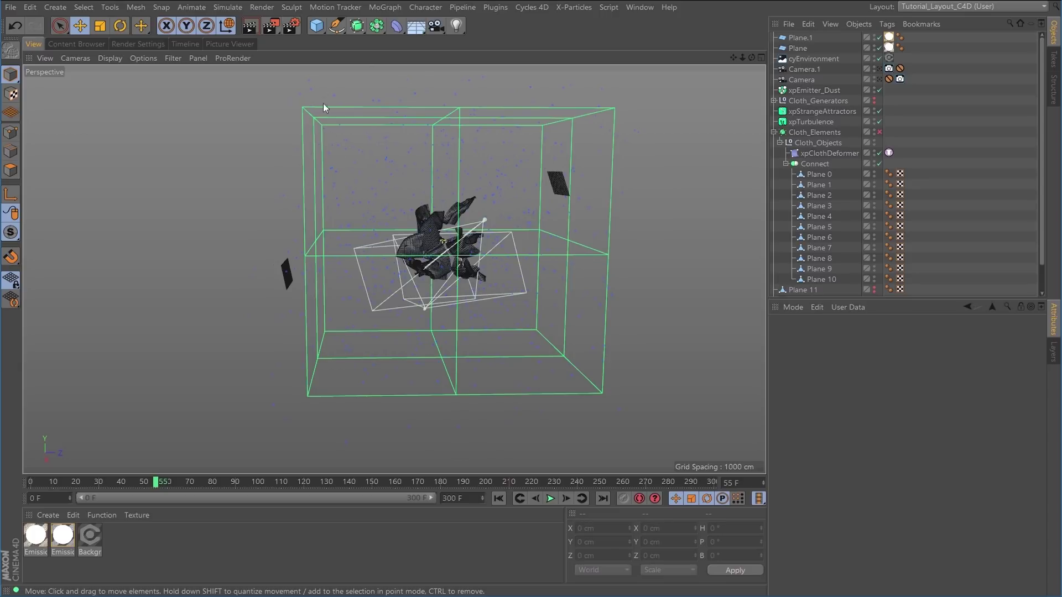
Add a floor plane beneath the simulation, scaled to about 12726 cm square and lowered to about -2772 cm in Y
left_click(316, 26)
left_click(416, 61)
left_click_drag(447, 138, 453, 276)
key("t")
left_click_drag(233, 360, 1023, 262)
left_click_drag(161, 358, 467, 337)
key("e")
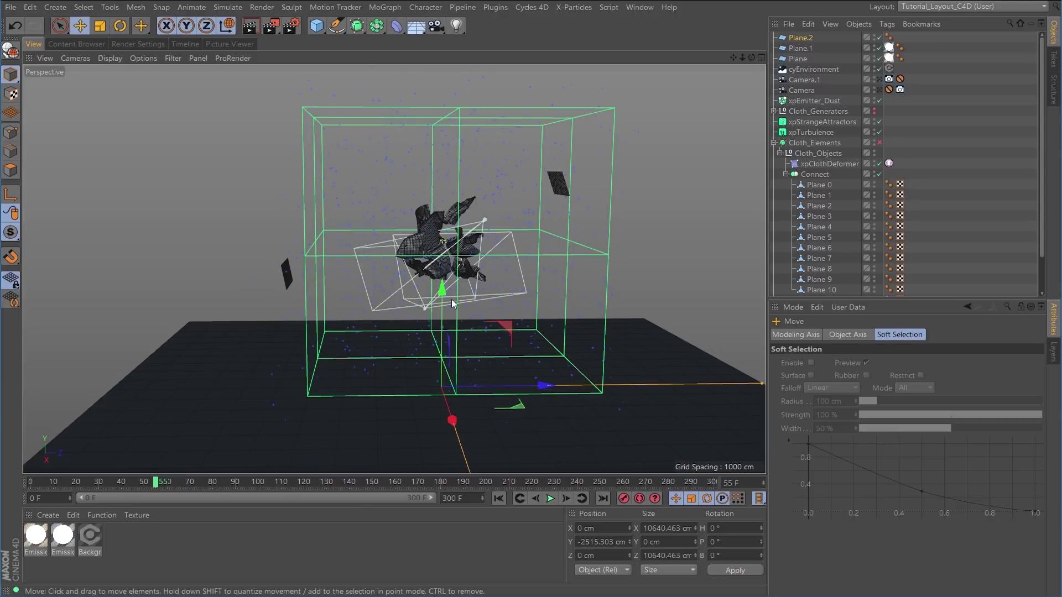
left_click_drag(443, 290, 443, 310)
left_click_drag(246, 314, 384, 308)
key("e")
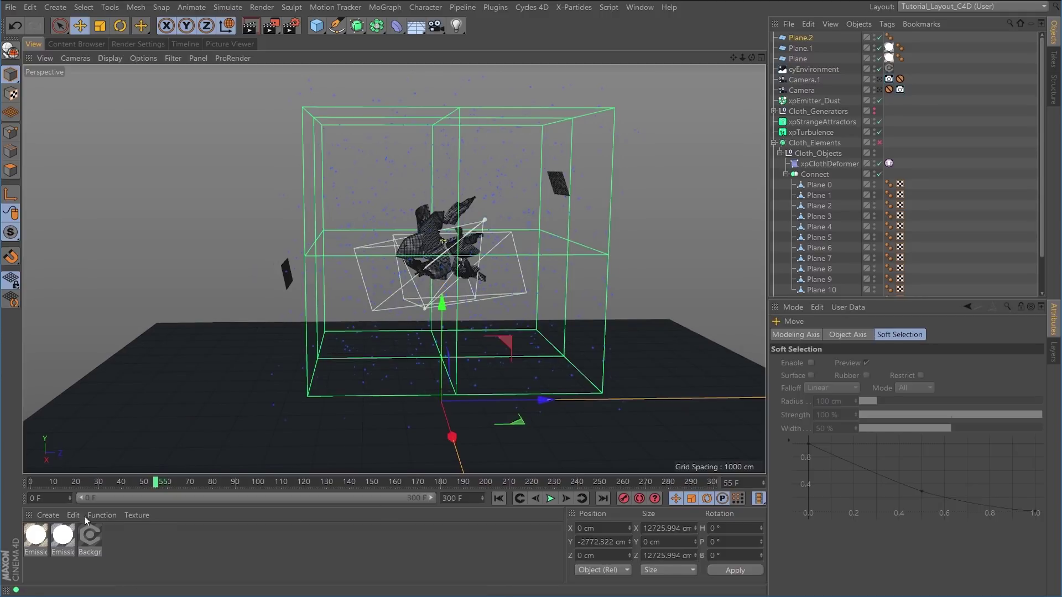
Create a Cycles 4D Diffuse BSDF surface material and apply it to the floor plane
left_click(50, 514)
mouse_move(148, 424)
mouse_move(228, 465)
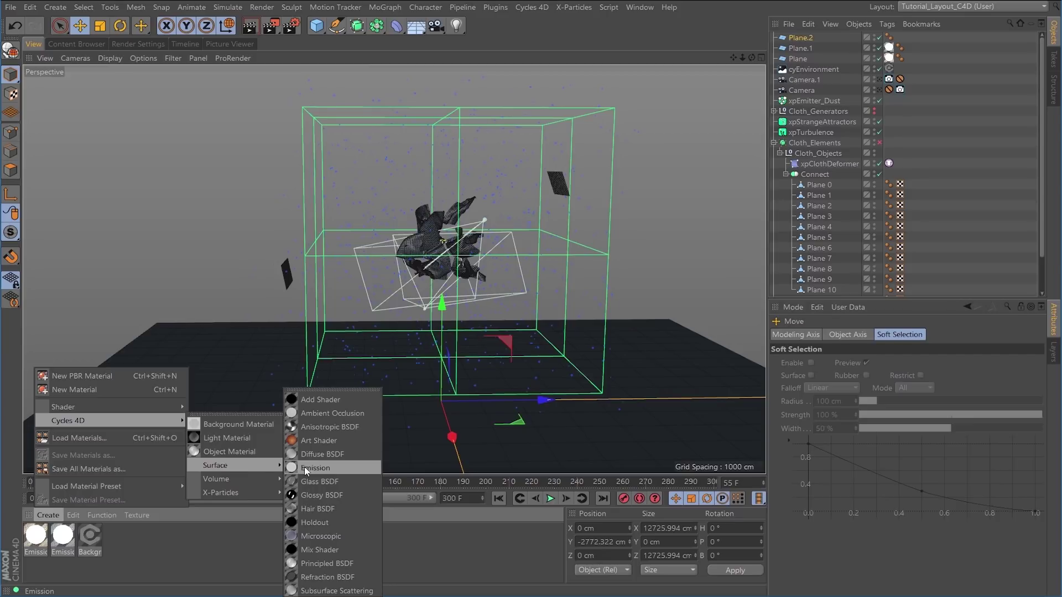
left_click(311, 454)
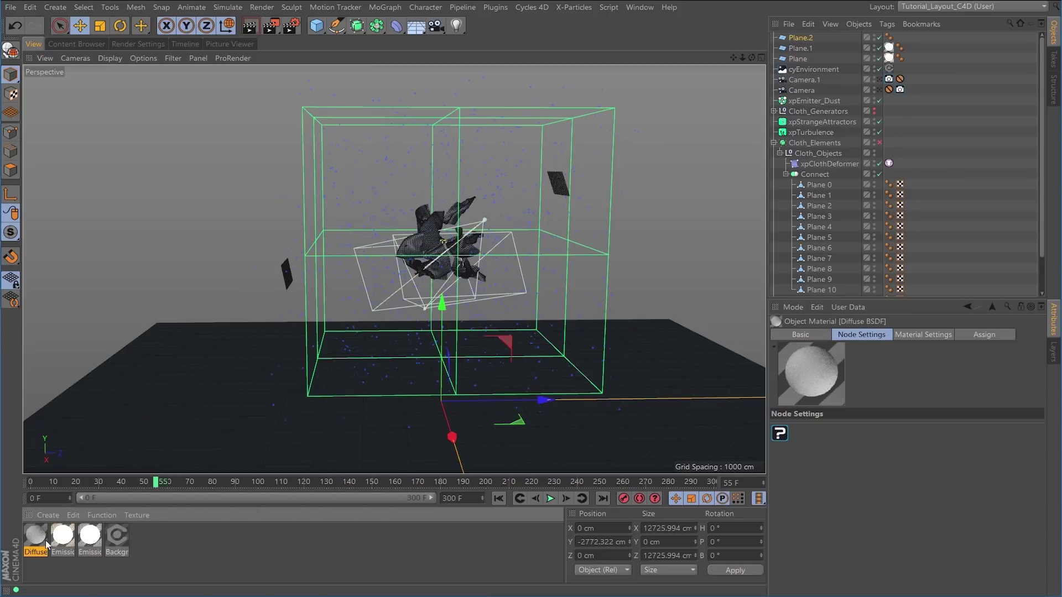
left_click_drag(33, 537, 175, 472)
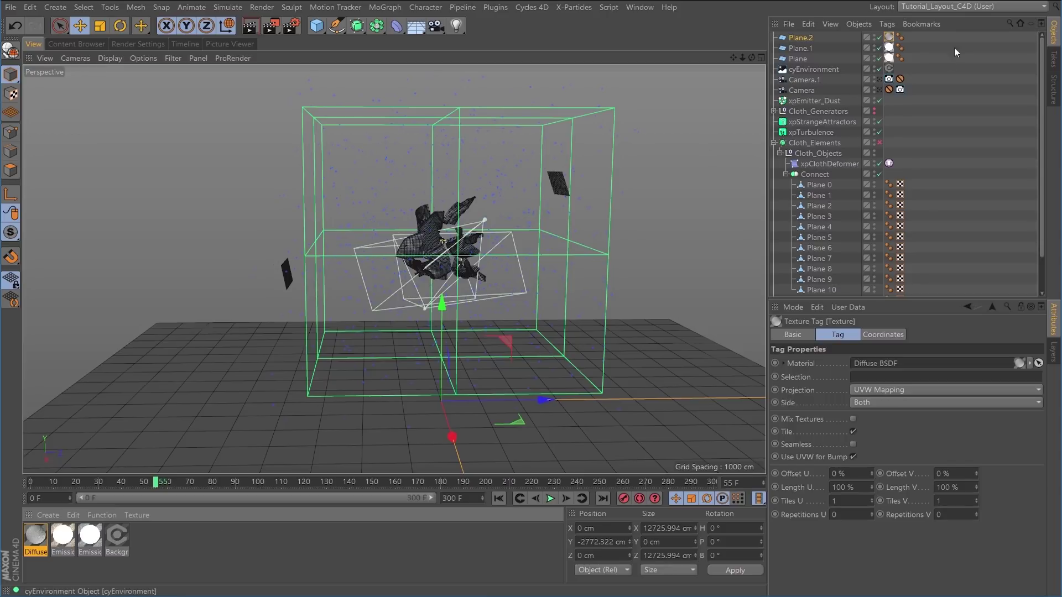
Switch to the Tutorial_Layout_Cycles4D layout and set the Diffuse BSDF material's color to black
left_click(953, 7)
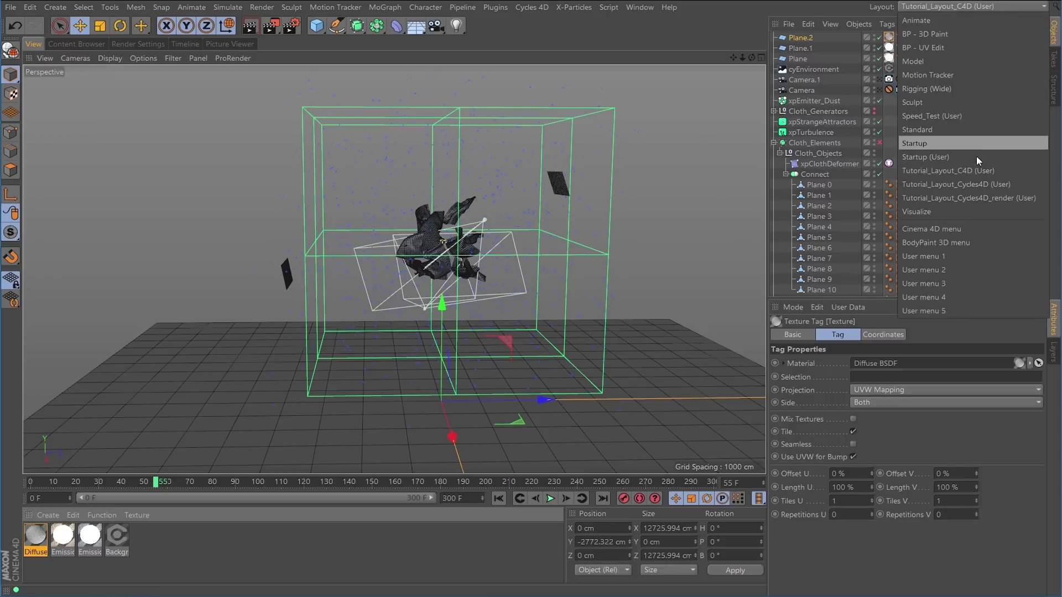
left_click(957, 183)
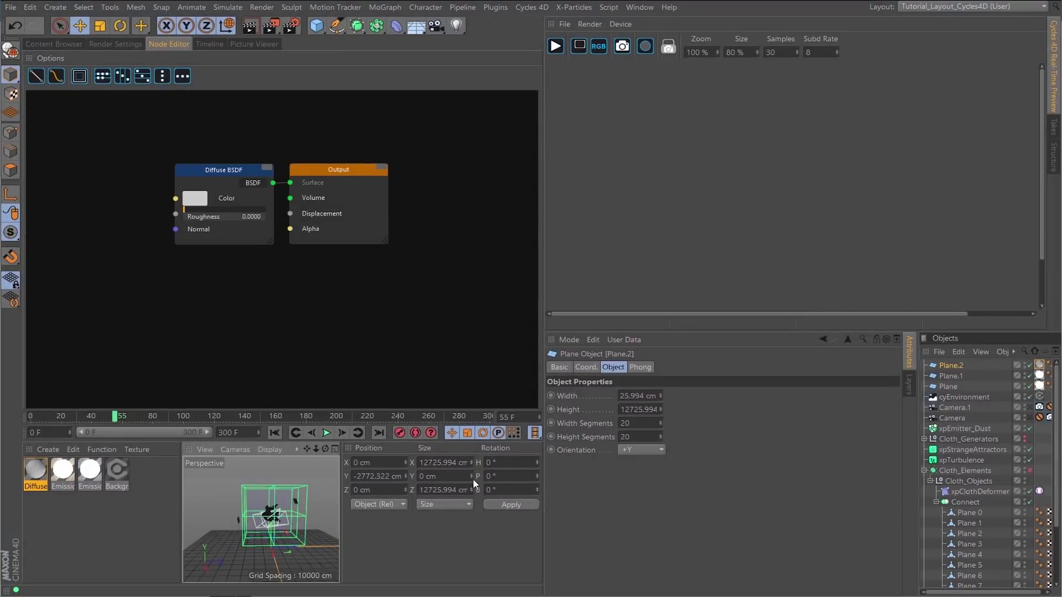
left_click(37, 471)
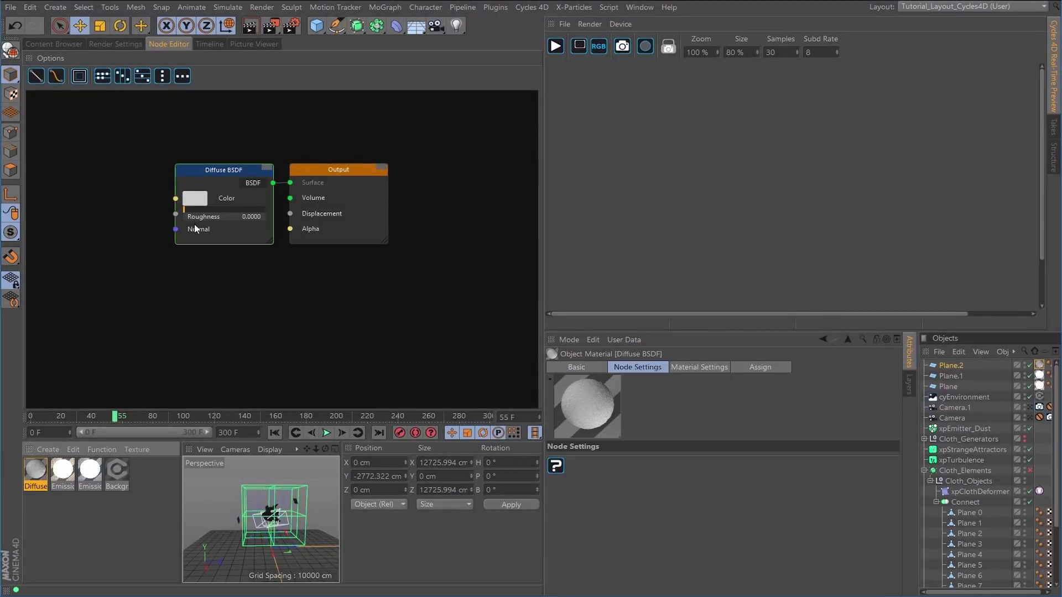
left_click(195, 198)
left_click(142, 223)
left_click(173, 236)
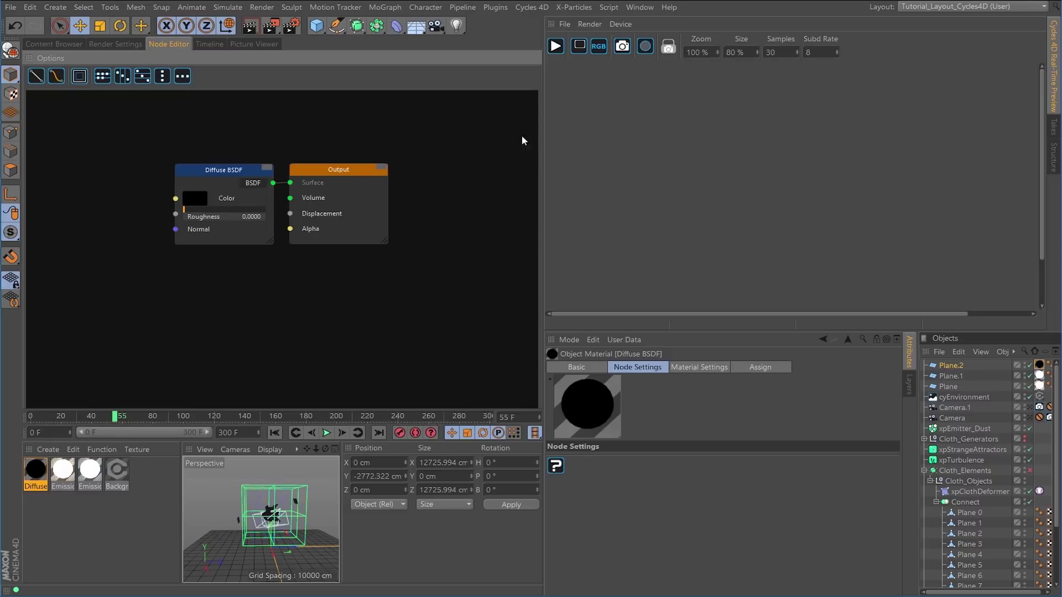
Start the real-time preview and compare the cloth's lighting up close with the floor plane disabled and re-enabled
left_click(555, 45)
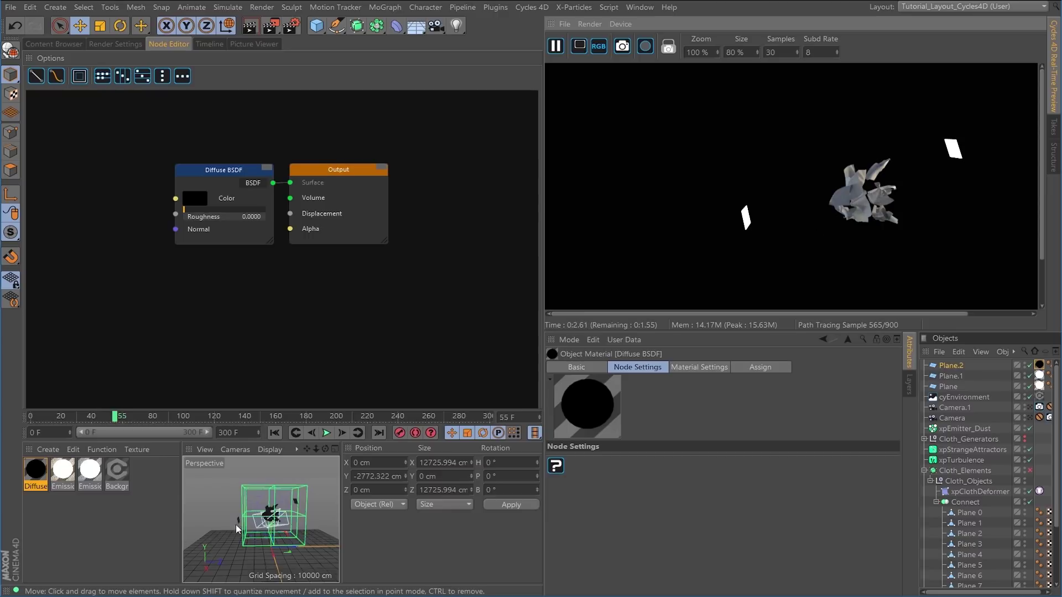
right_click_drag(275, 515, 337, 508, "alt")
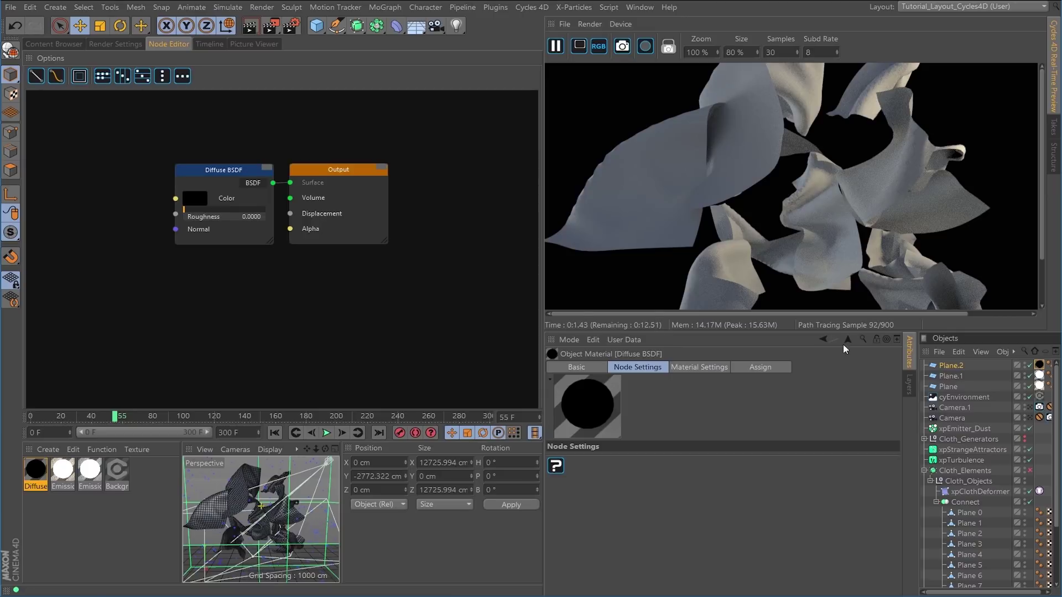
left_click(1029, 368)
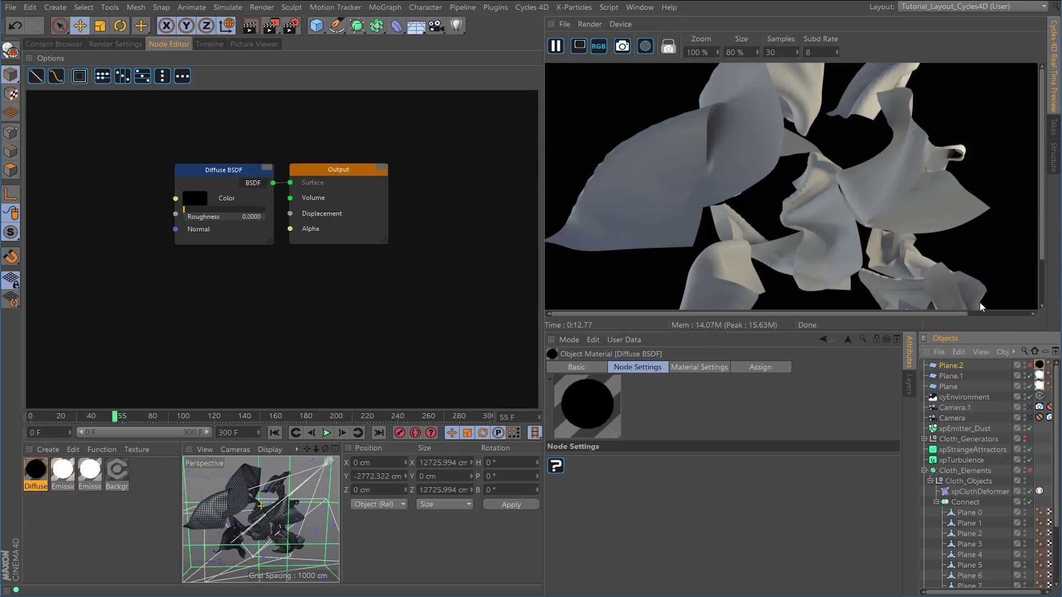
left_click(1029, 366)
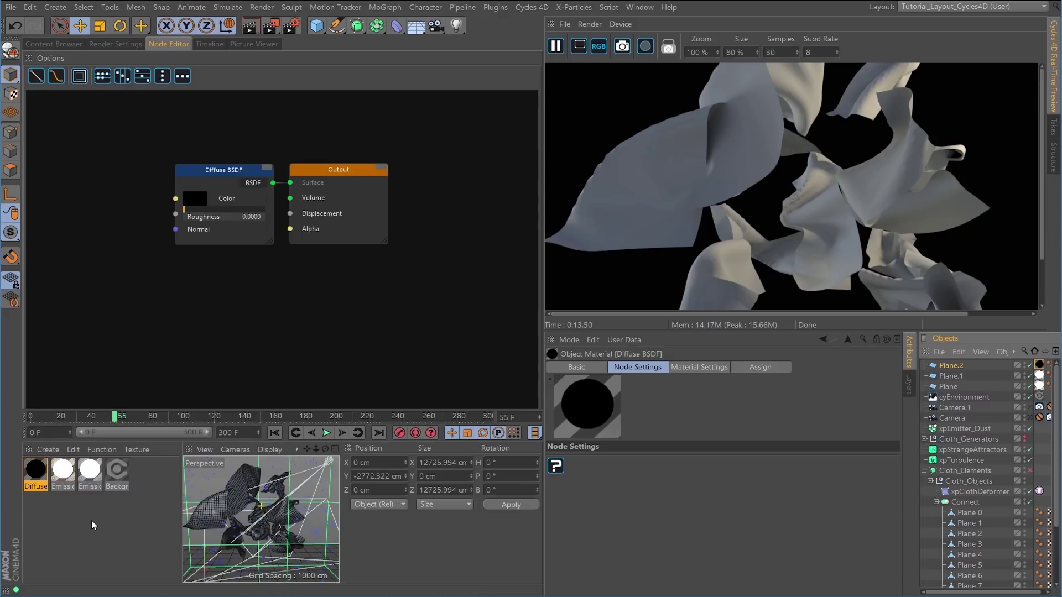
Raise the cool Emission.1 material's strength to about 22.19
left_click(61, 471)
left_click(91, 473)
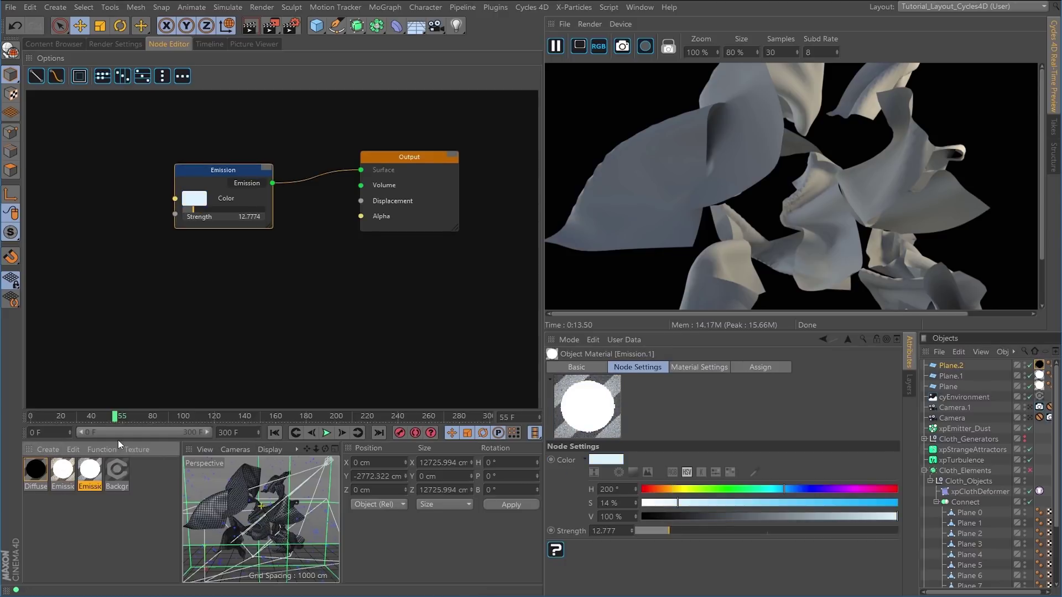
left_click_drag(197, 214, 203, 213)
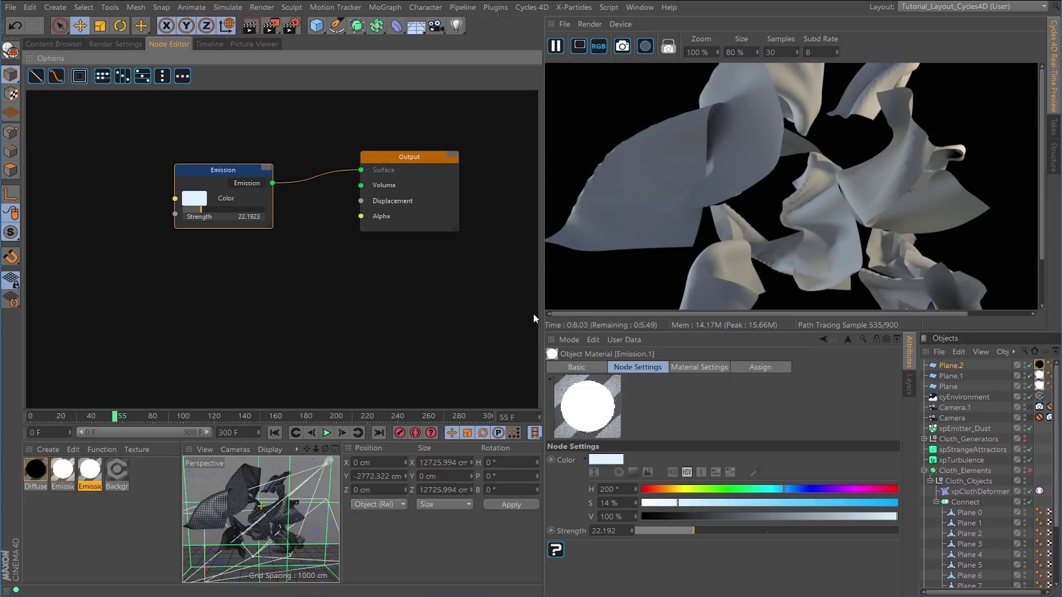
Enlarge the real-time preview area and enable the Cloth_Elements subdivision surface
left_click_drag(543, 311, 475, 312)
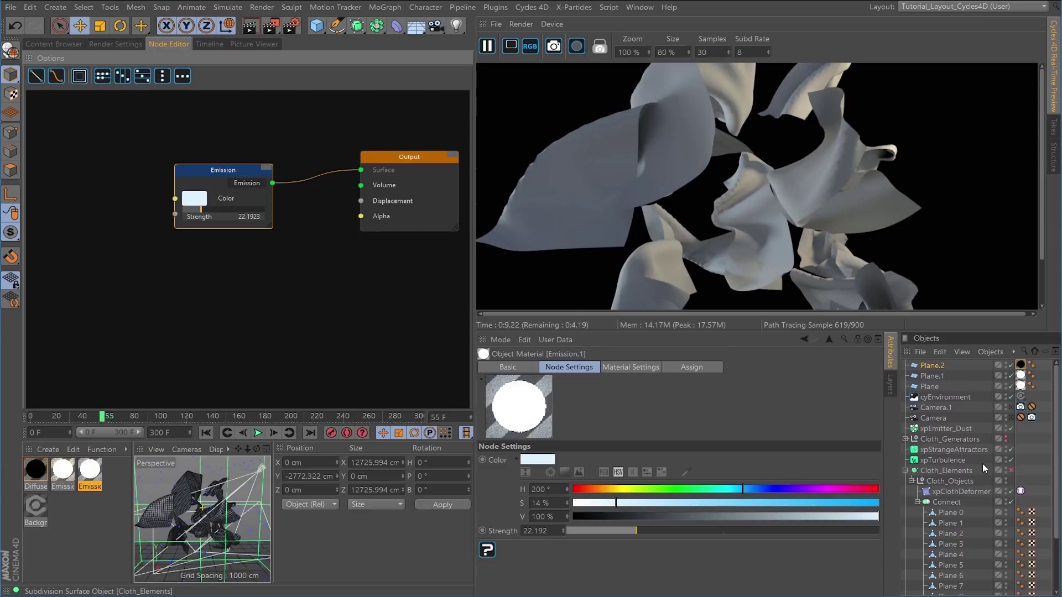
left_click(1011, 470)
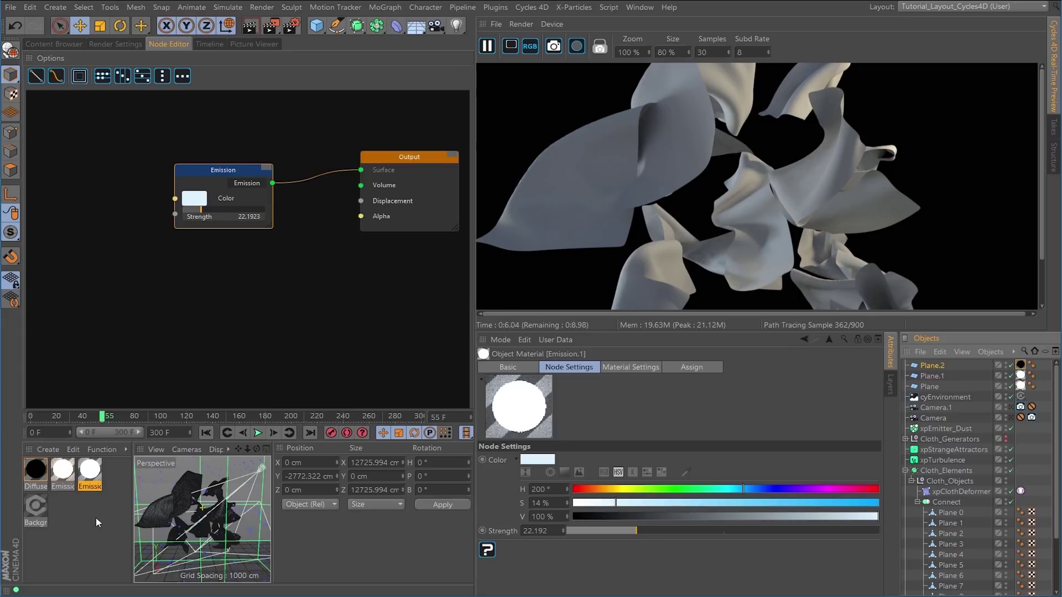
left_click_drag(637, 332, 640, 381)
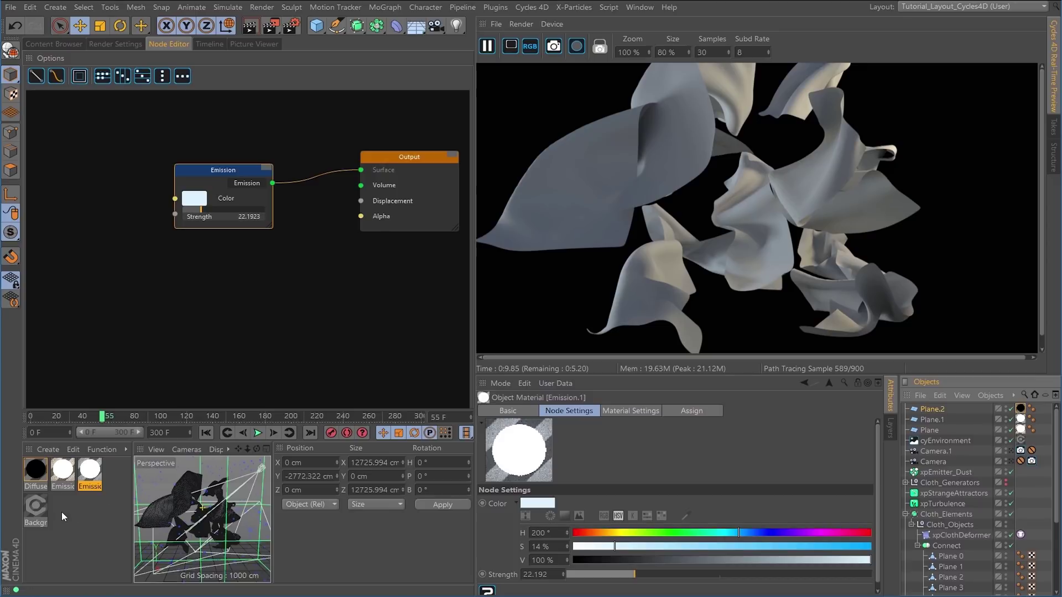
Create a Cycles 4D Velvet BSDF surface material, space out its Output node, and apply it to Cloth_Elements
left_click(47, 449)
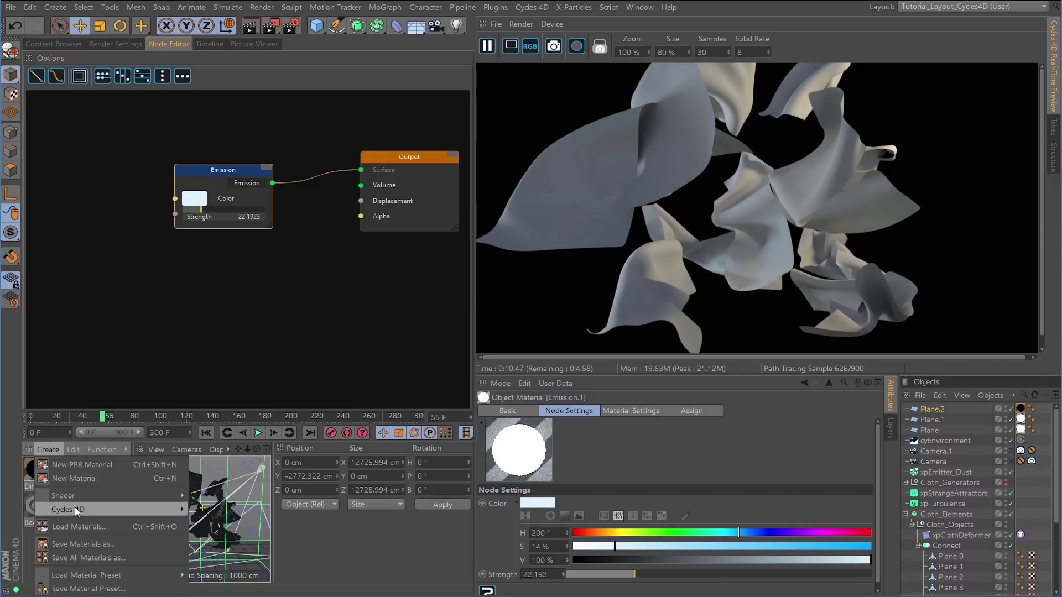
mouse_move(109, 508)
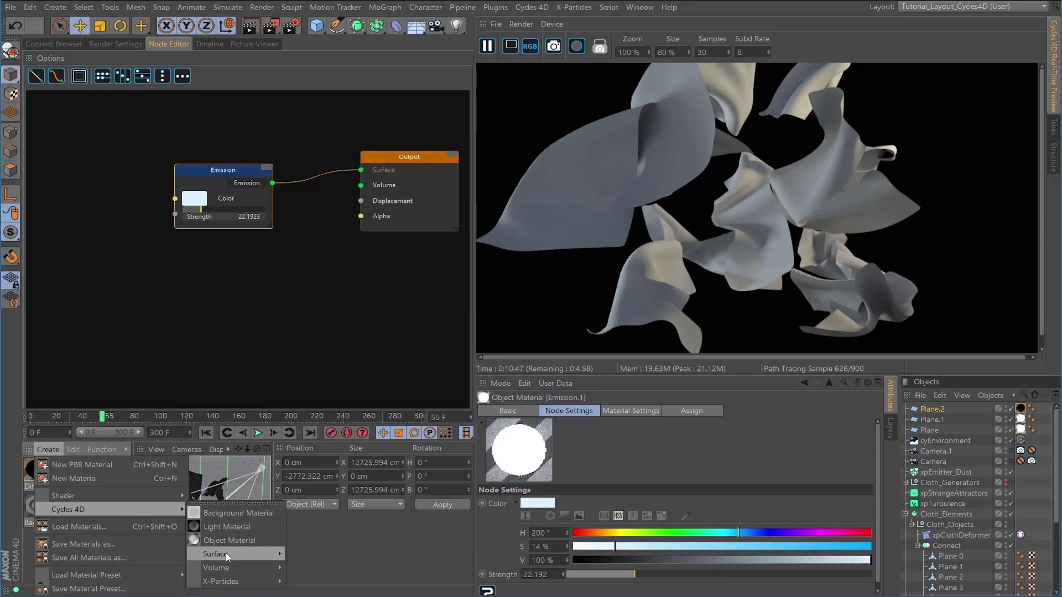
mouse_move(226, 553)
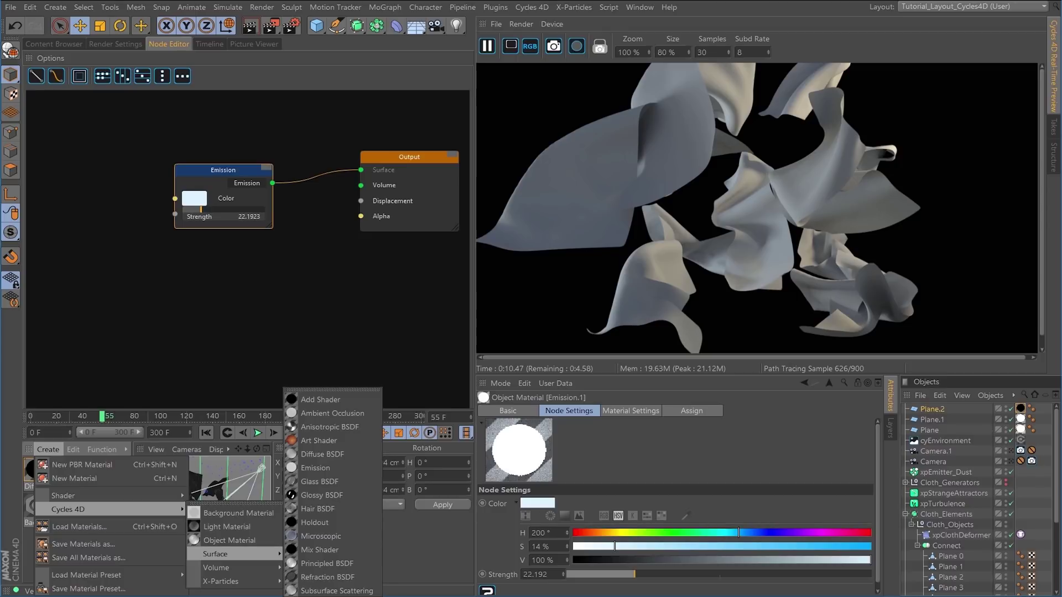
left_click(322, 596)
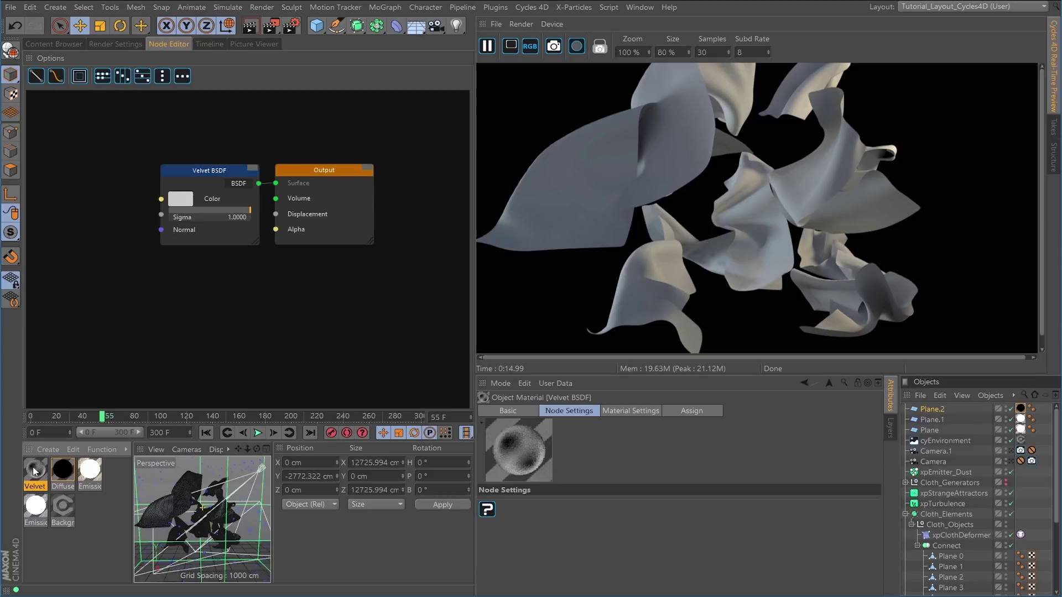
left_click_drag(312, 179, 348, 162)
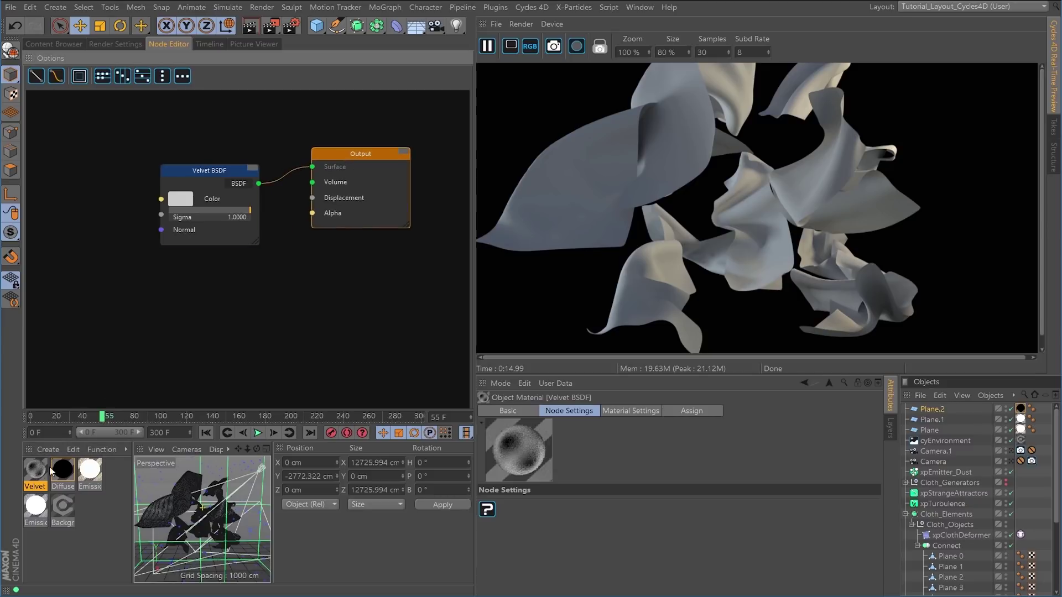
left_click_drag(37, 472, 957, 513)
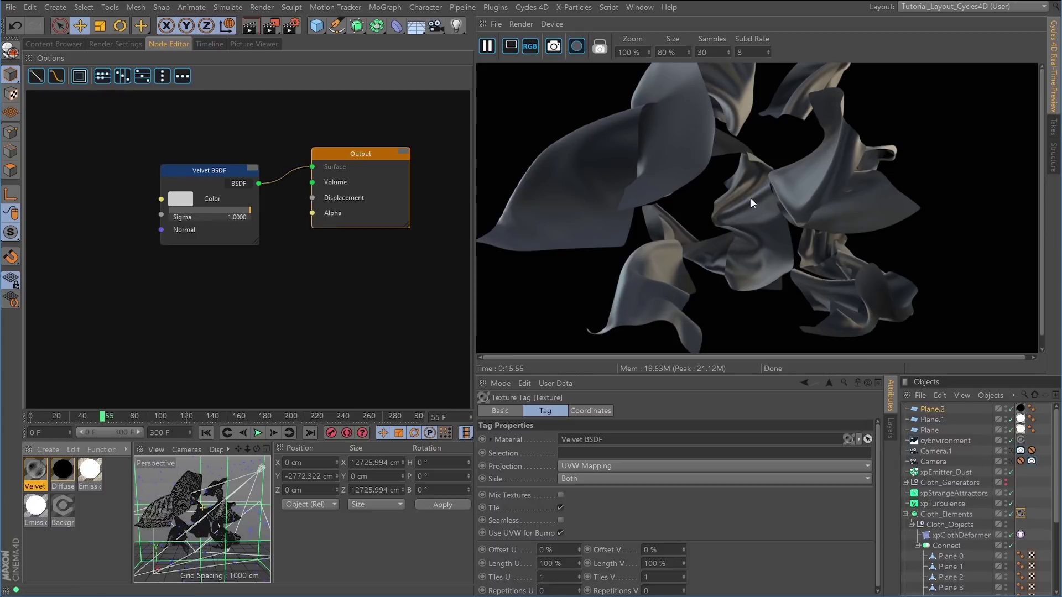
Examine the velvet shading on the cloth in the real-time preview from several distances and angles
right_click_drag(209, 515, 230, 514, "alt")
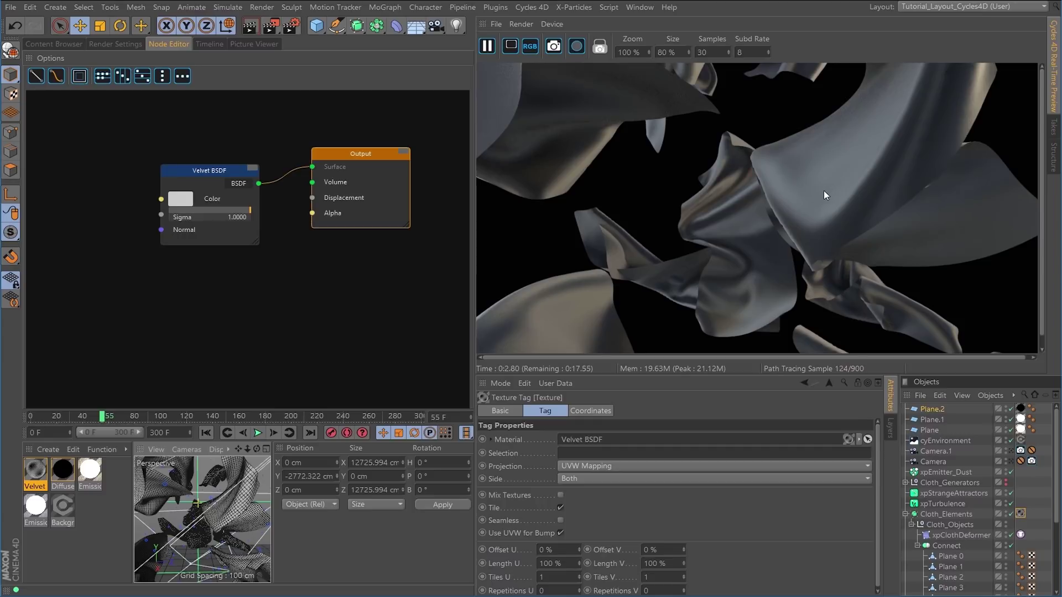
left_click_drag(217, 519, 237, 510, "alt")
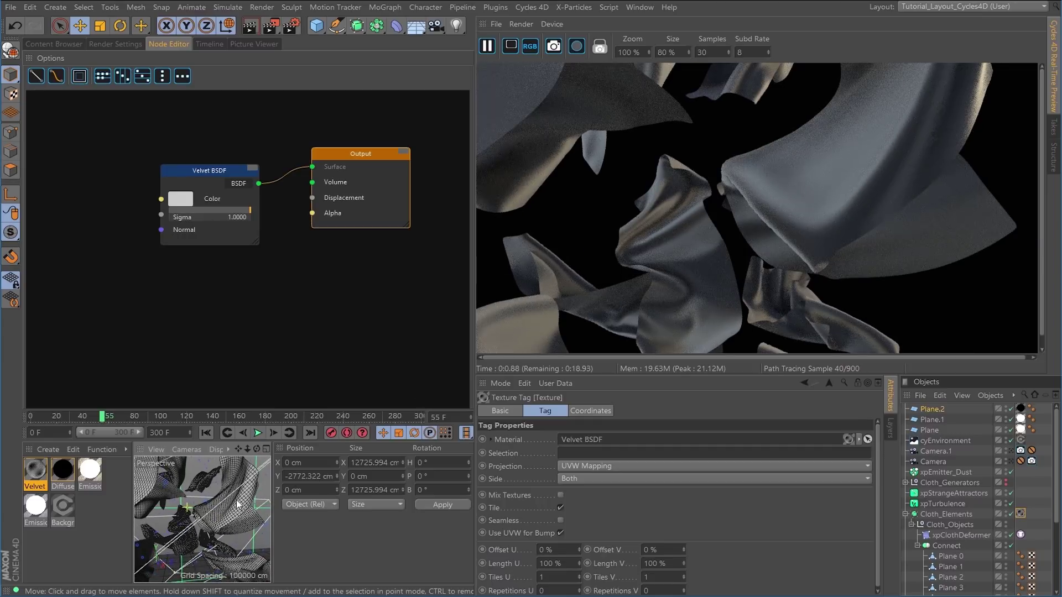
right_click_drag(232, 511, 248, 506, "alt")
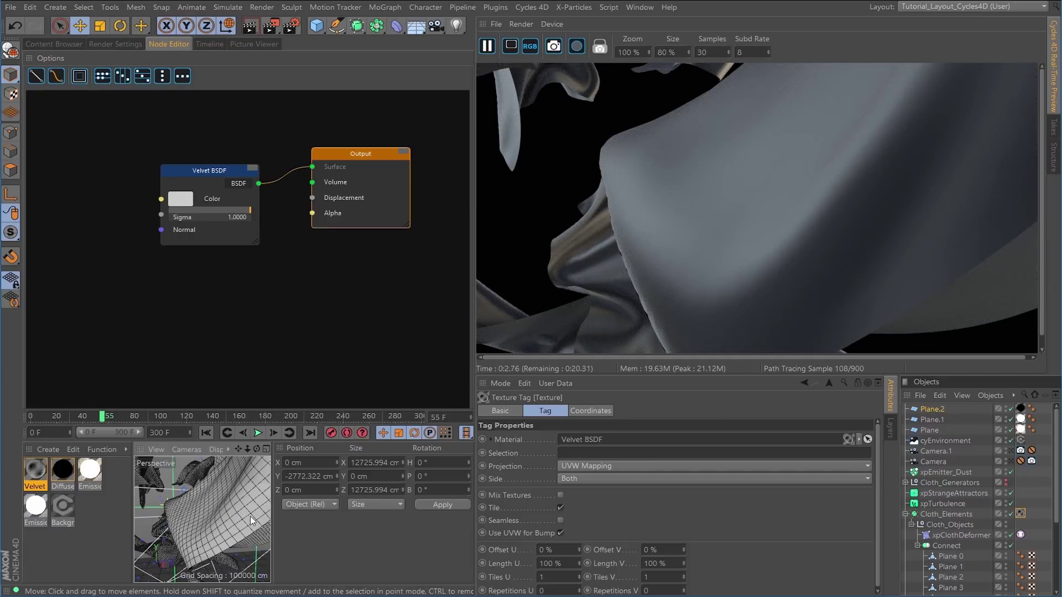
right_click_drag(243, 510, 219, 524, "alt")
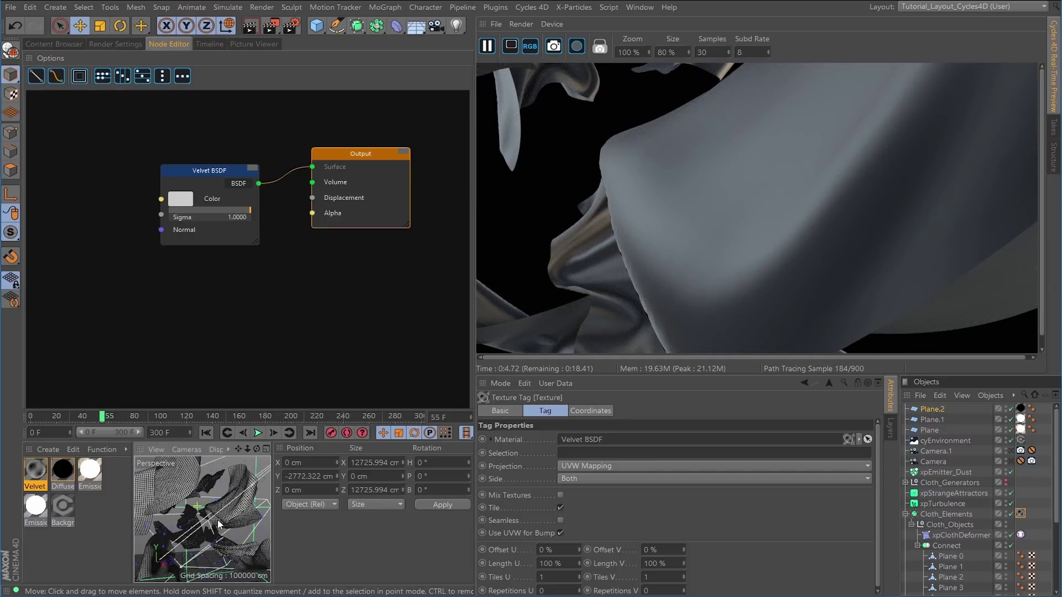
left_click_drag(220, 514, 236, 527, "alt")
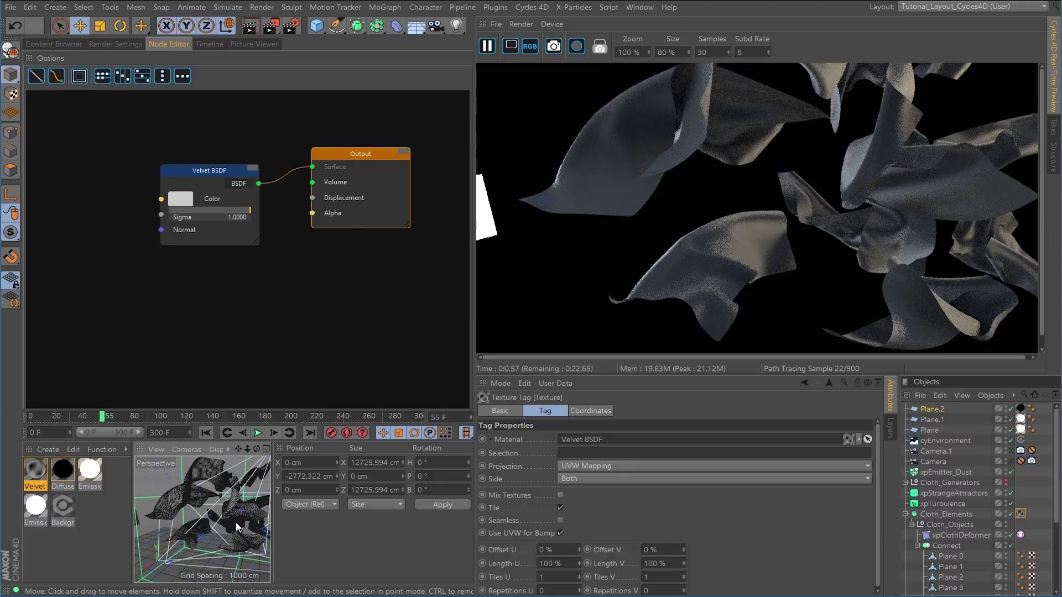
right_click_drag(240, 517, 263, 517, "alt")
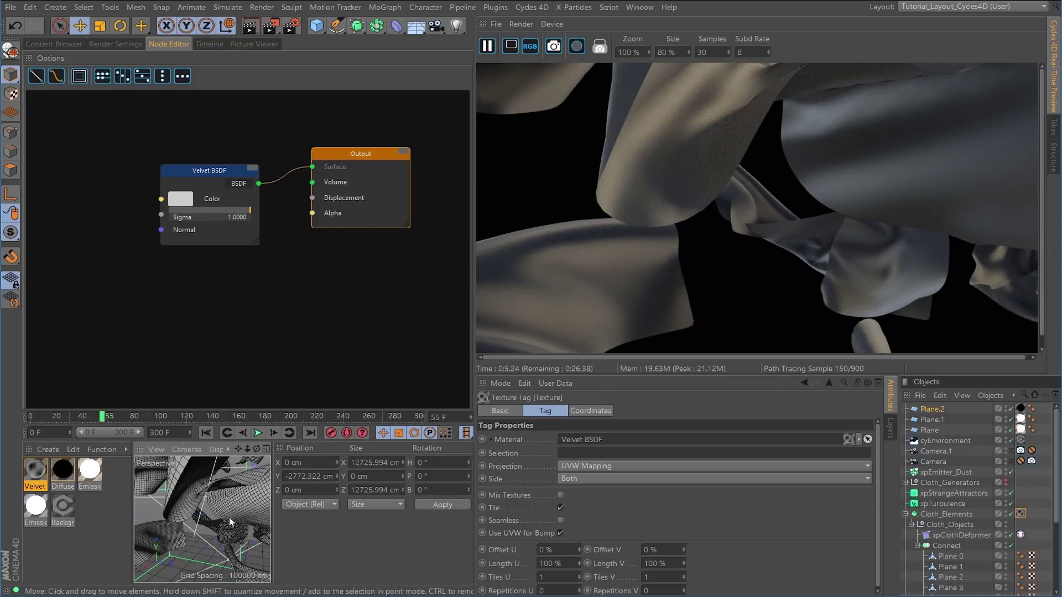
Space out the Velvet BSDF and Output nodes and add a Mix Shader node between them
left_click_drag(209, 511, 220, 506, "alt")
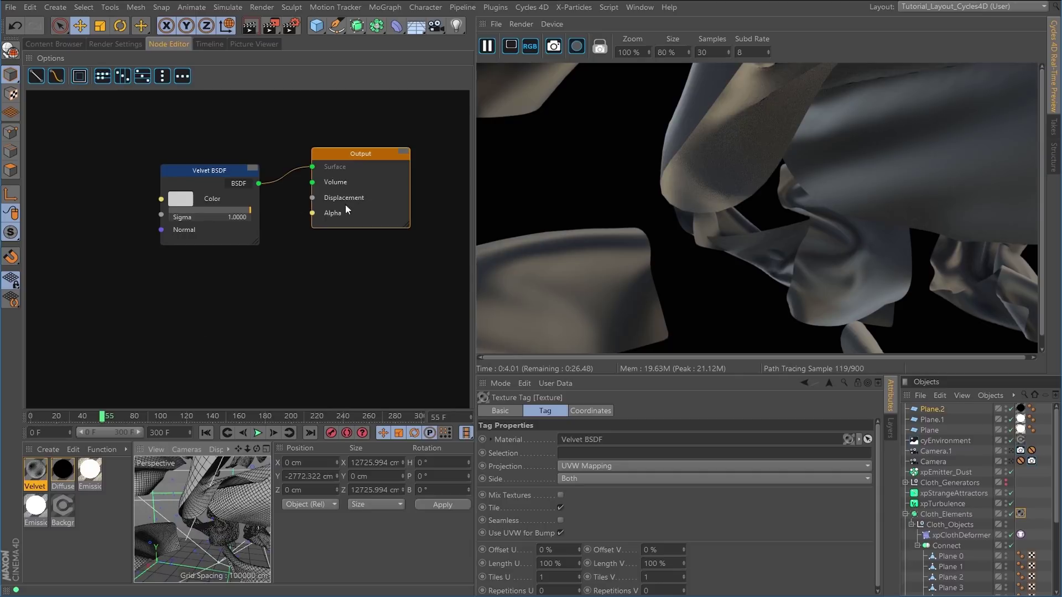
left_click_drag(221, 174, 116, 154)
left_click_drag(350, 166, 388, 186)
right_click(225, 288)
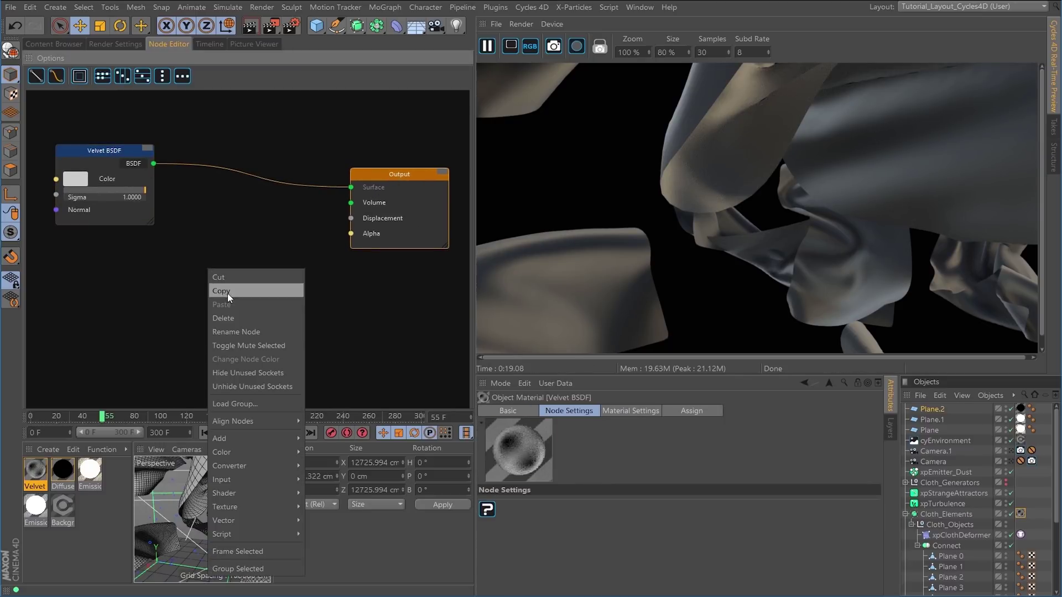
mouse_move(255, 493)
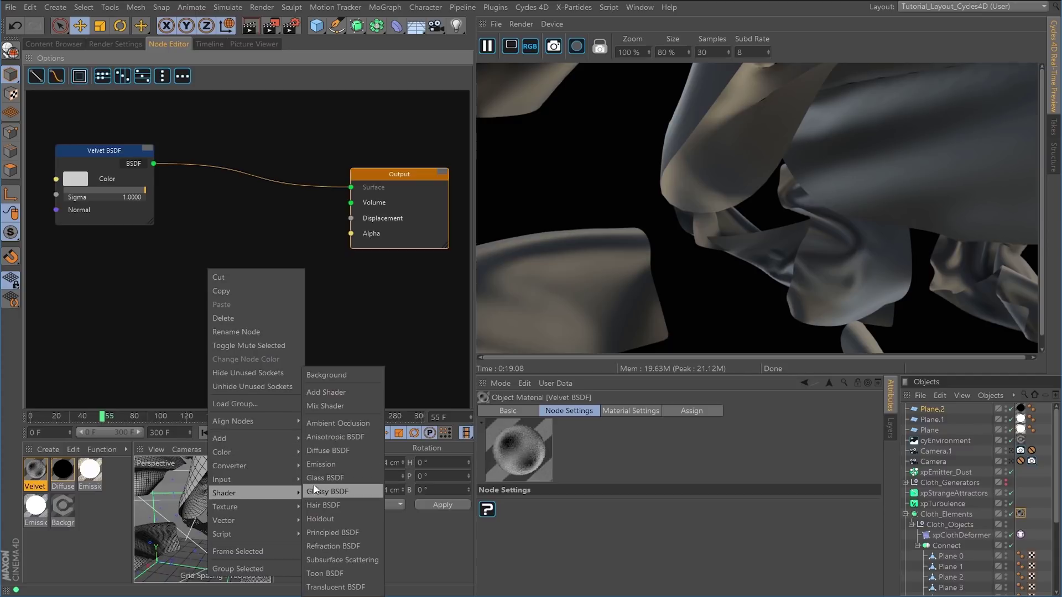
left_click(324, 407)
left_click_drag(253, 273, 245, 246)
Connect the Velvet BSDF to the Mix Shader's Shader1 input and the Mix Shader's output to the Output node's Surface
left_click_drag(102, 152, 198, 291)
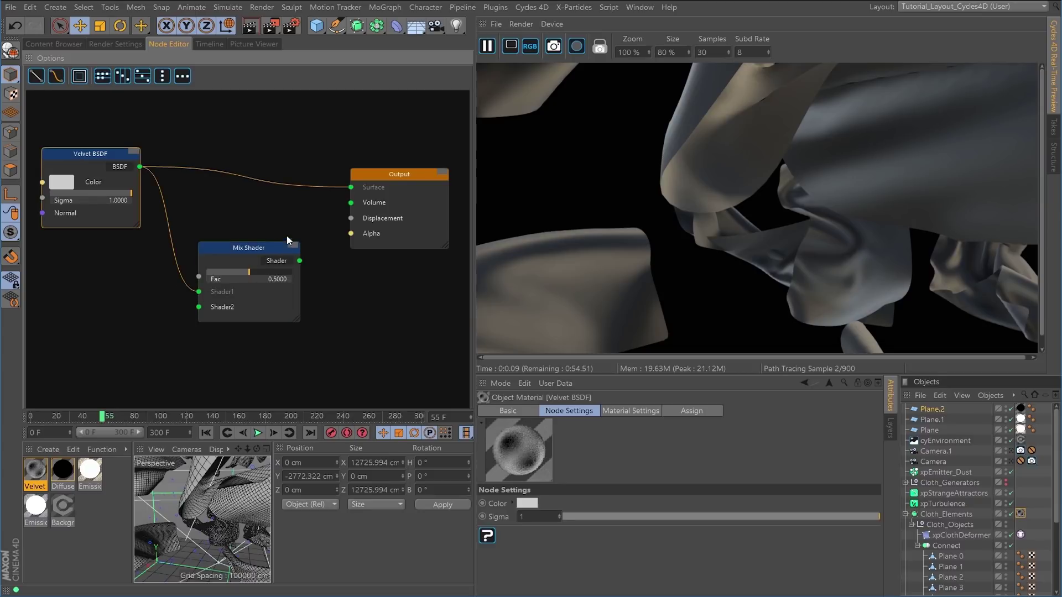
left_click(301, 261)
left_click_drag(302, 262, 350, 187)
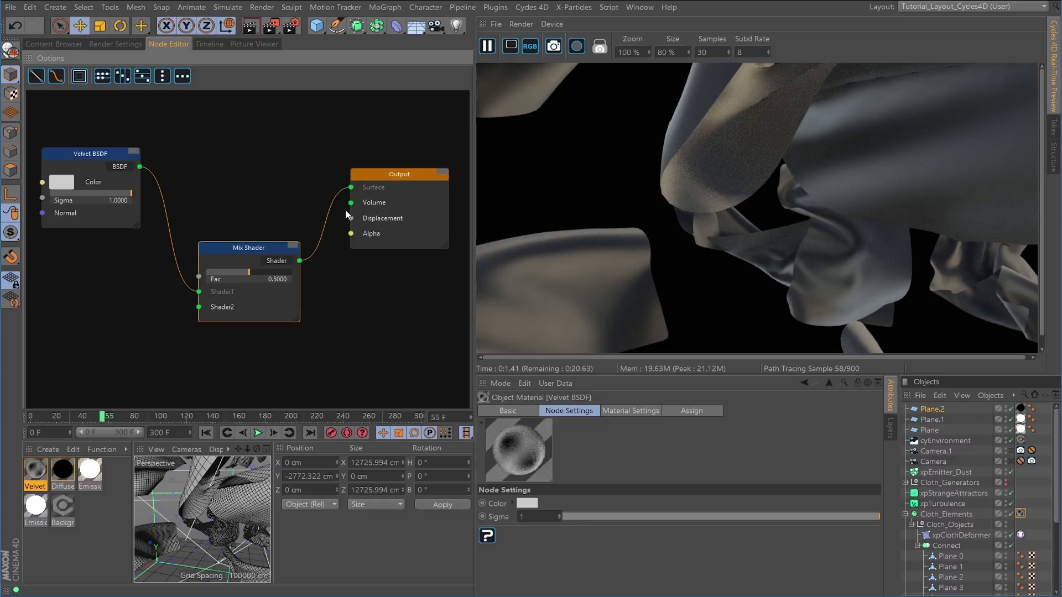
left_click_drag(247, 256, 259, 227)
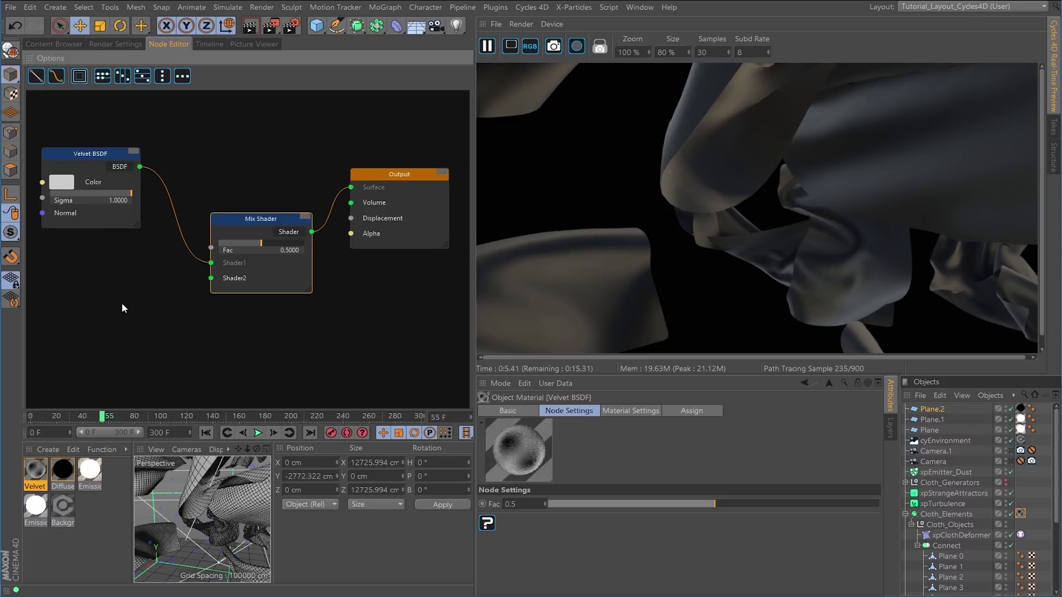
right_click(104, 305)
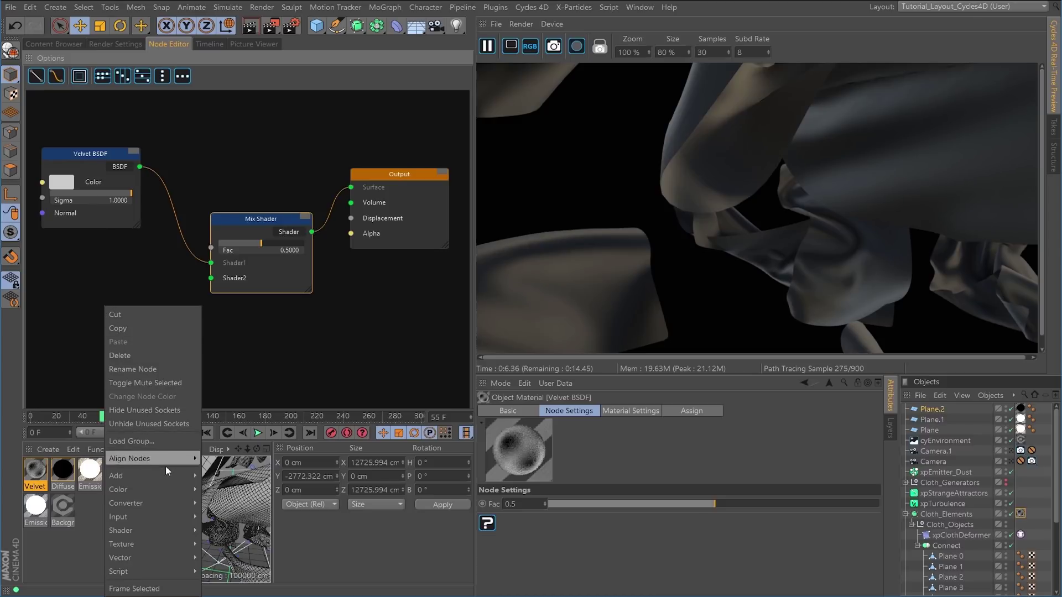
mouse_move(161, 540)
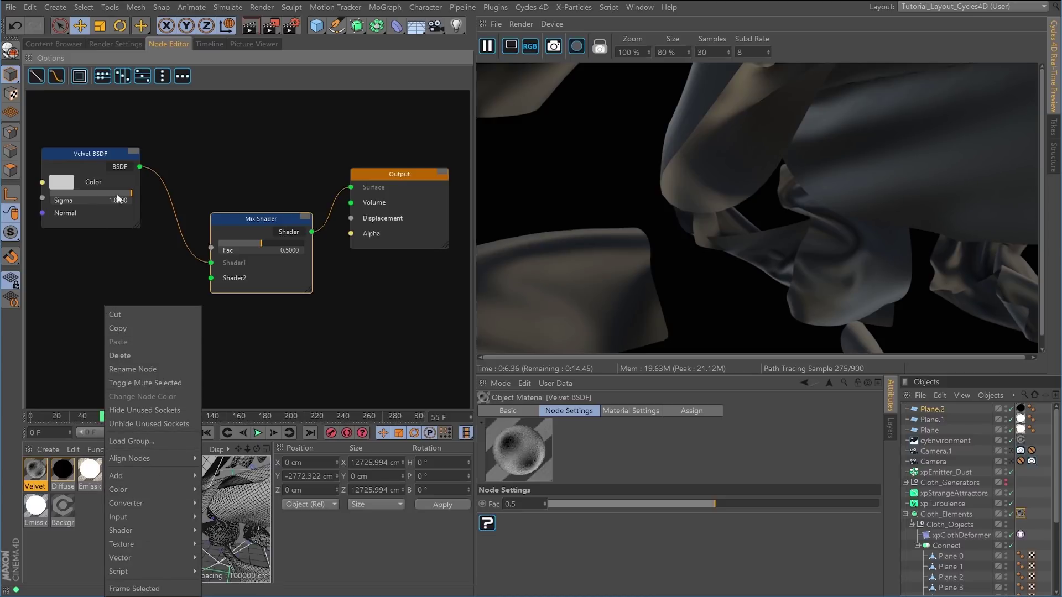
left_click(160, 126)
Add a Transparent BSDF node below the Velvet BSDF and connect it to the Mix Shader's Shader2 input
right_click(161, 108)
mouse_move(221, 317)
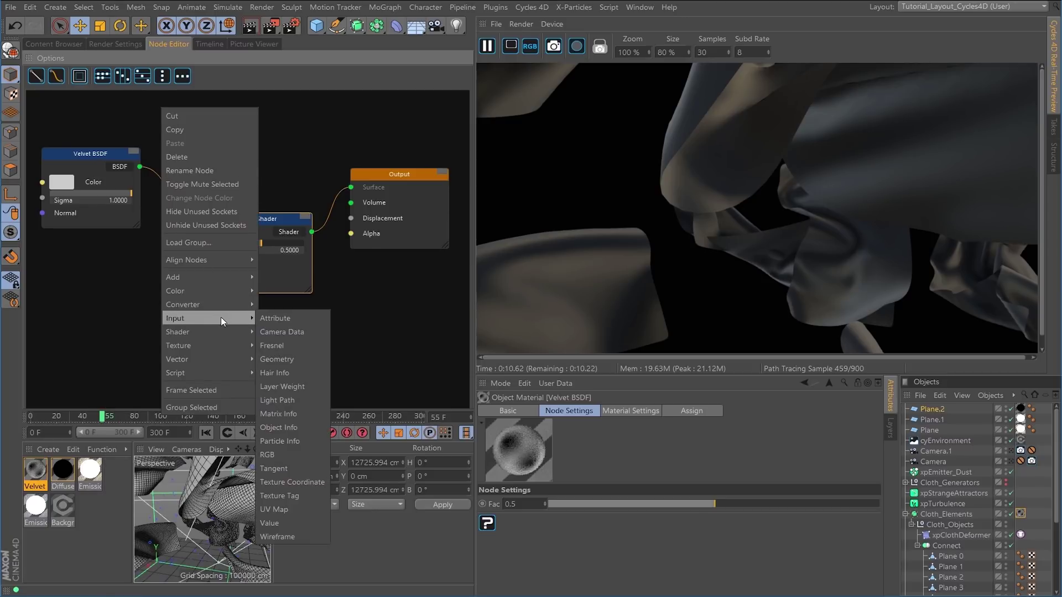
mouse_move(228, 347)
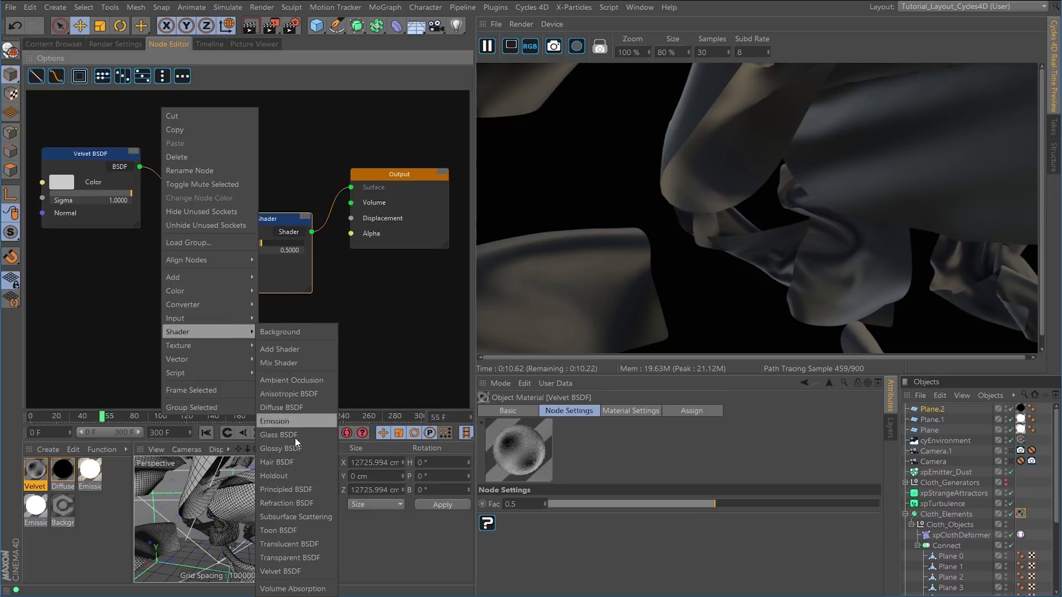
left_click(292, 557)
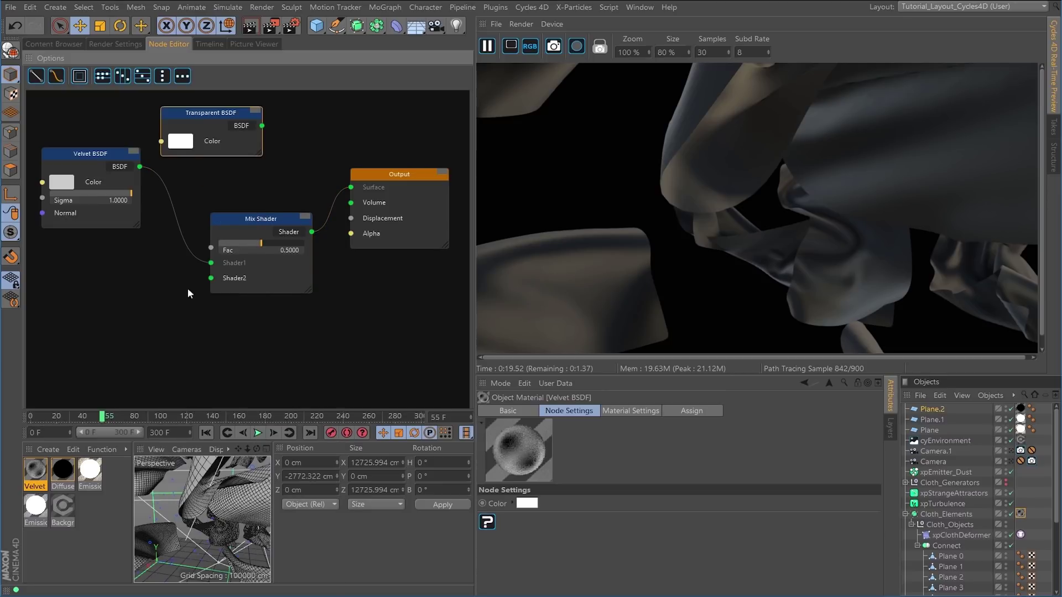
left_click_drag(190, 127, 89, 310)
left_click_drag(160, 307, 211, 278)
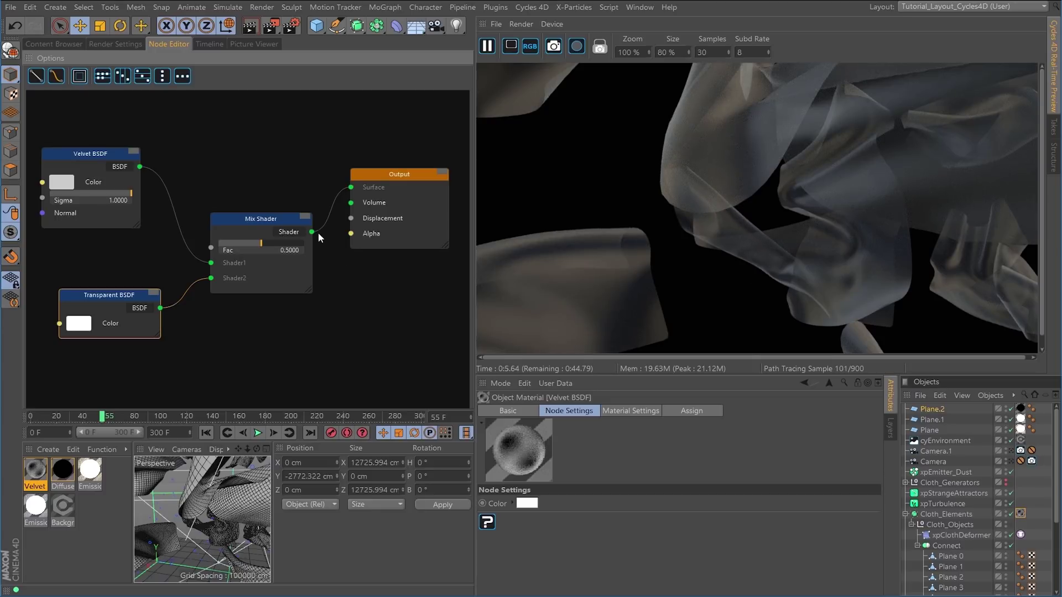
Adjust the spacing of the Output, Mix Shader and Velvet BSDF nodes and select the Transparent BSDF
left_click_drag(410, 174, 429, 181)
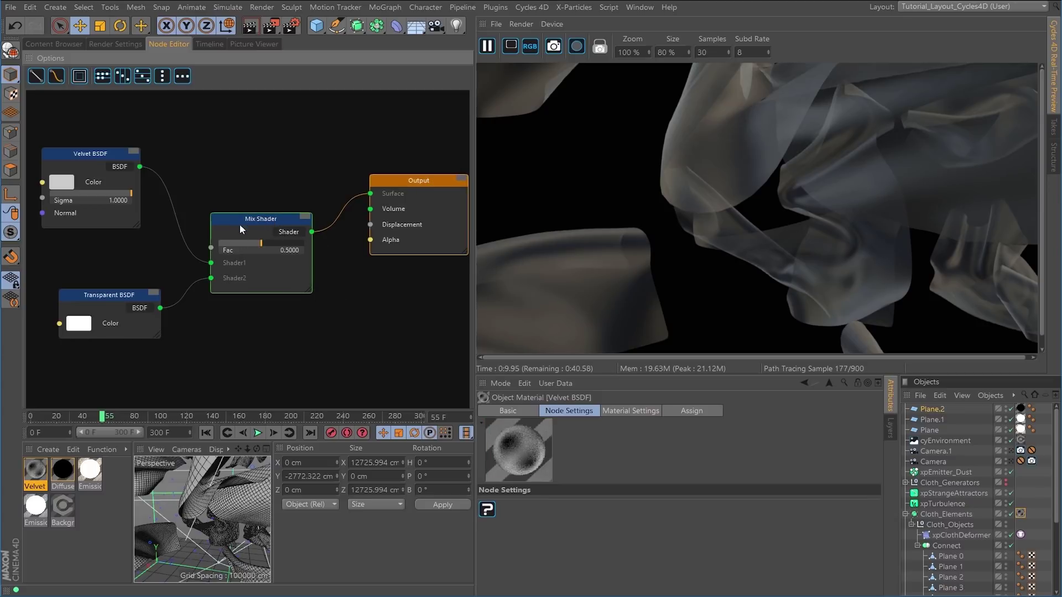
left_click_drag(251, 215, 260, 207)
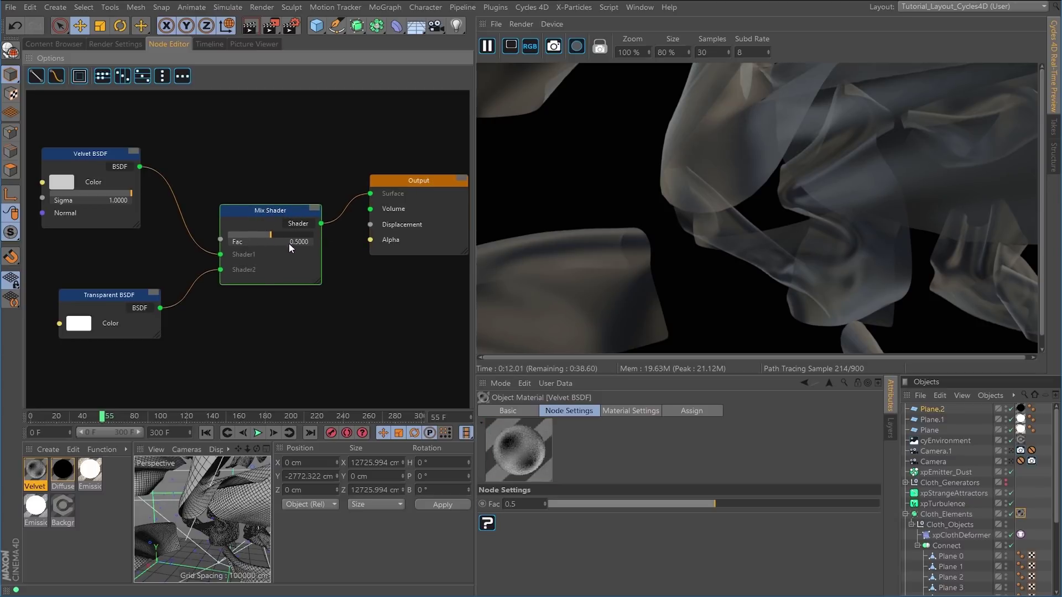
left_click_drag(111, 156, 123, 160)
left_click(121, 297)
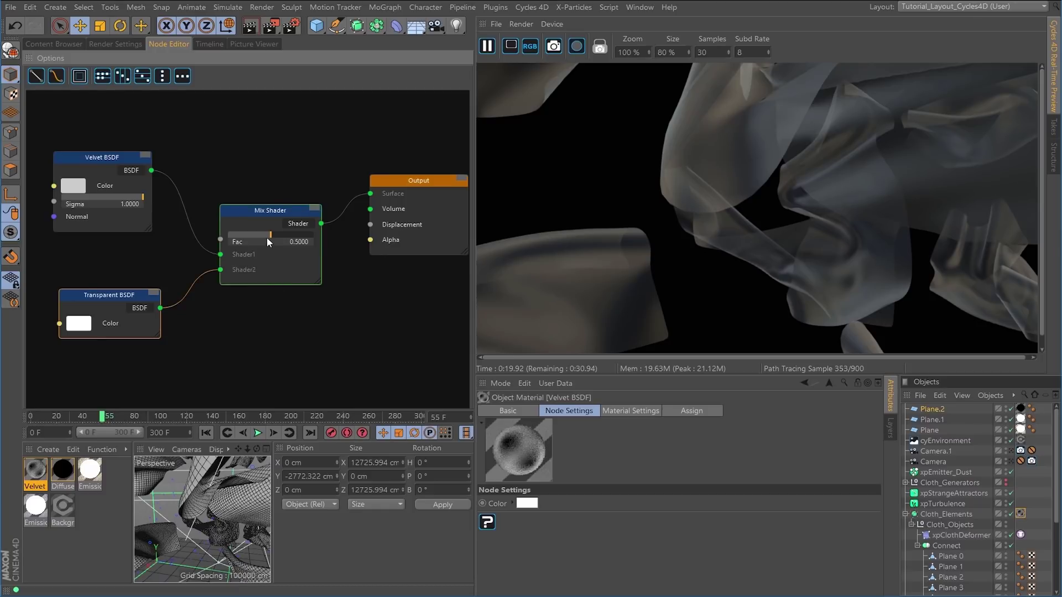
Test Mix Shader Fac values of about 0.10 and 0.82, and settle on about 0.5065
left_click_drag(267, 234, 239, 234)
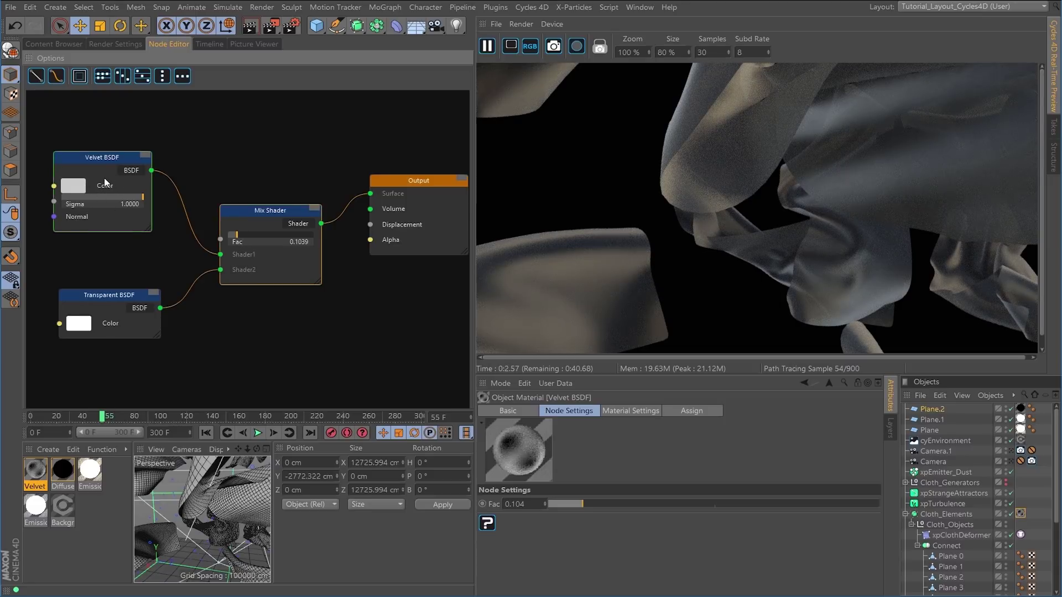
left_click_drag(238, 234, 297, 236)
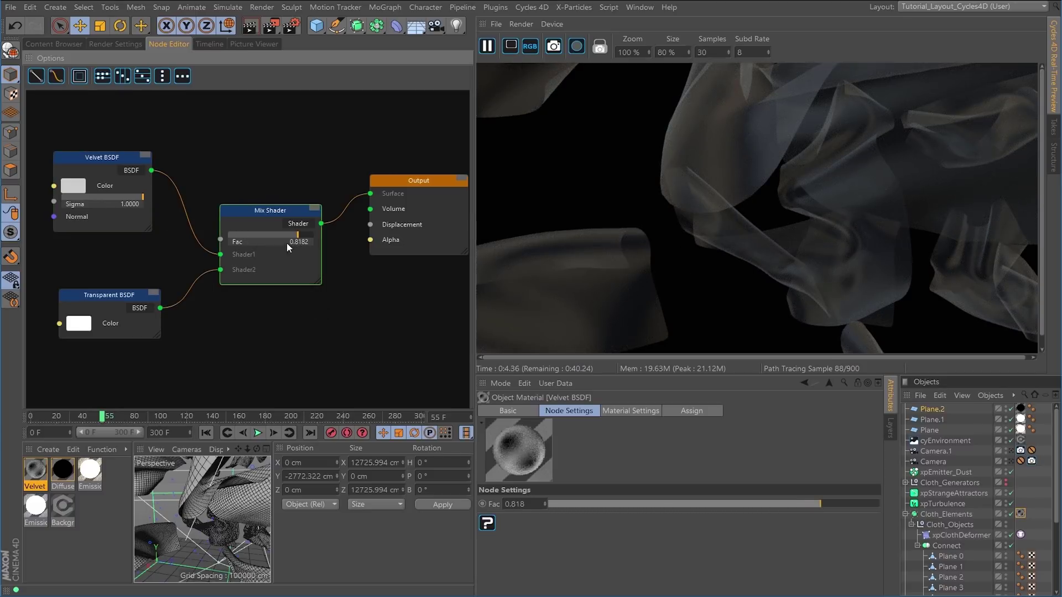
left_click_drag(297, 237, 271, 239)
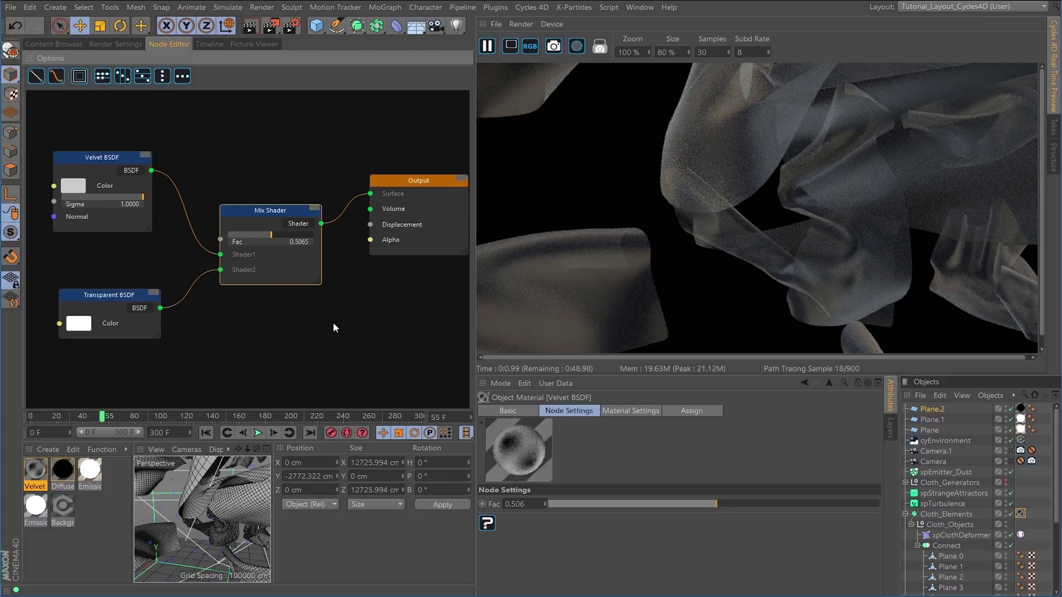
Try a dark Transparent BSDF color with 21% value, and return it to white at 100%
left_click_drag(123, 296, 144, 306)
double_click(110, 328)
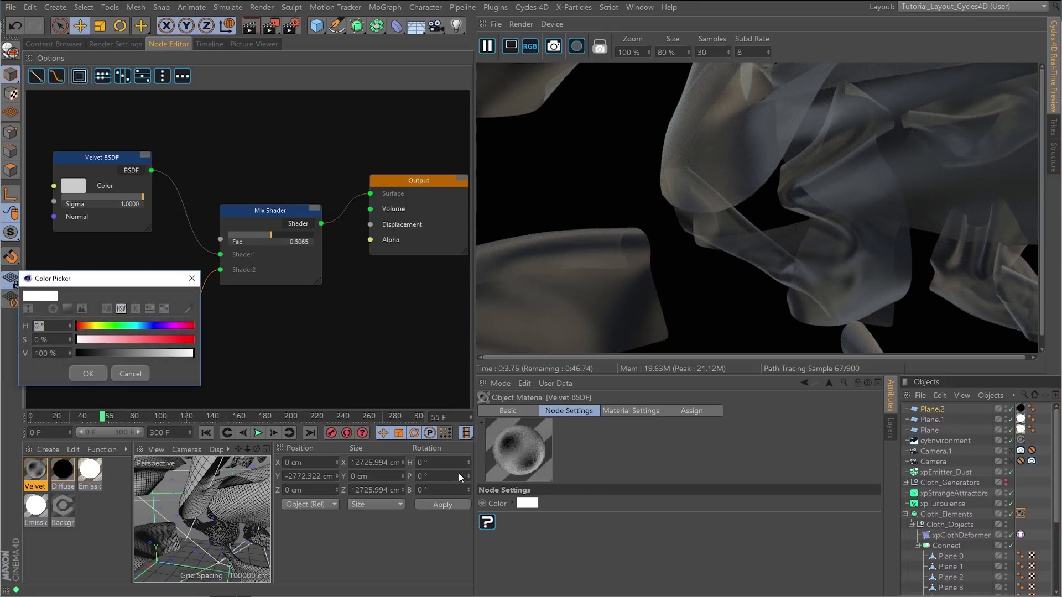
left_click(102, 354)
left_click(89, 374)
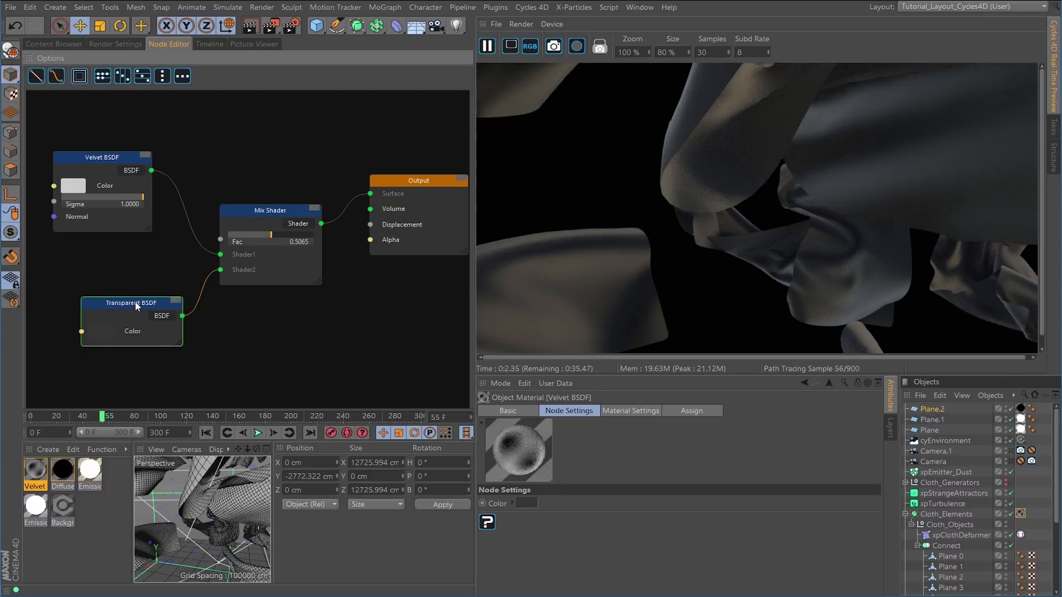
left_click(527, 502)
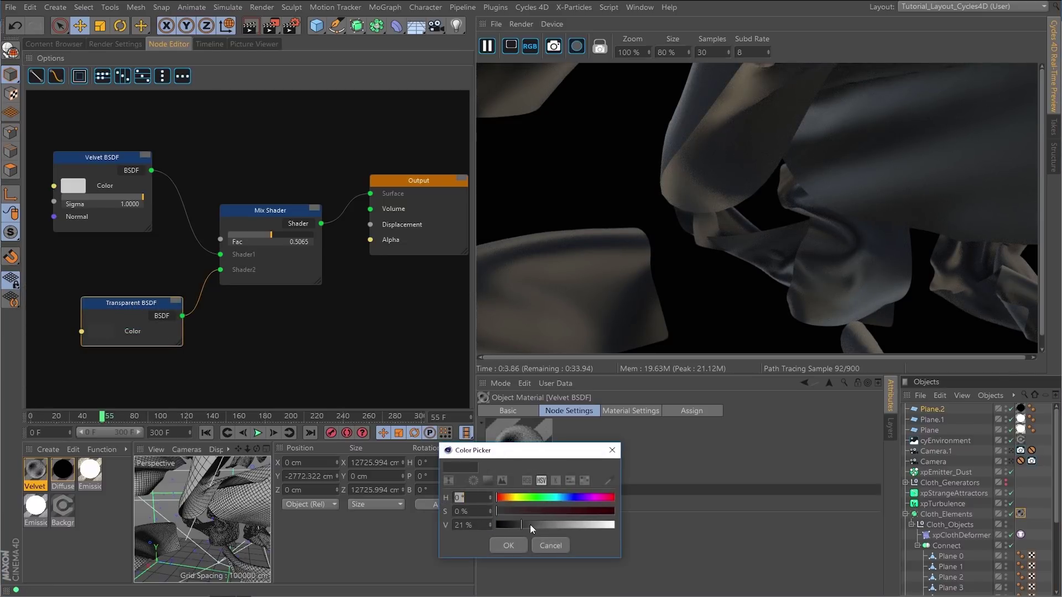
left_click_drag(565, 526, 613, 538)
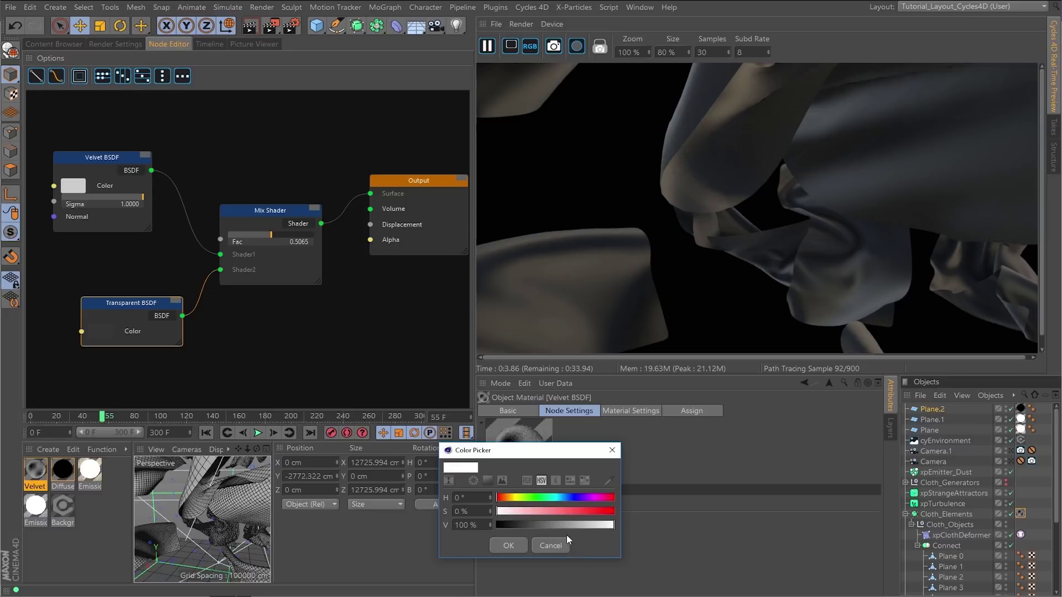
left_click(510, 547)
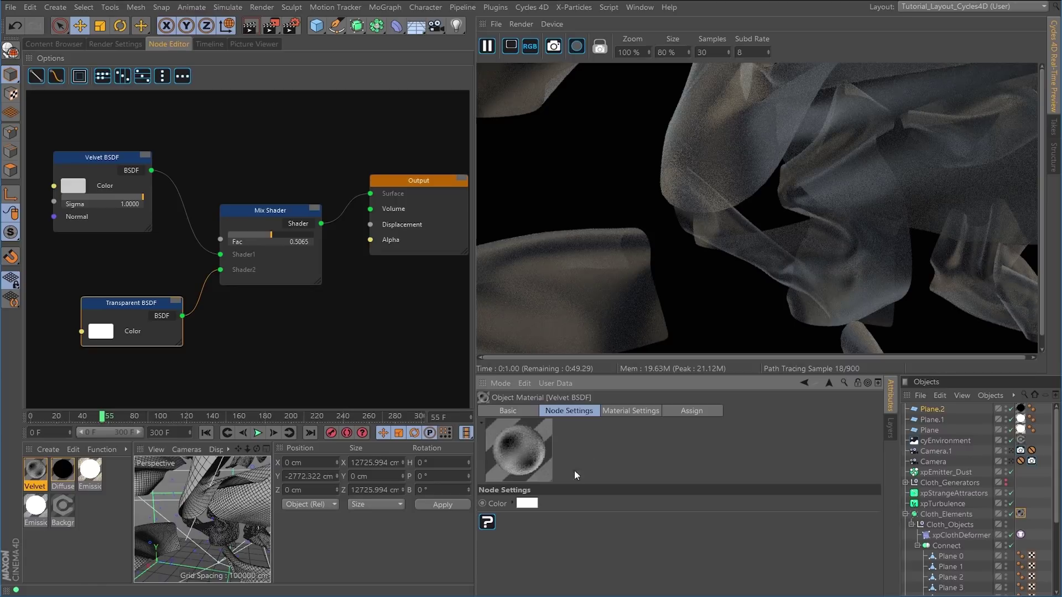
Try a mid-grey Transparent BSDF color with 42% value using the inline color sliders, and restore 100%
left_click(512, 503)
left_click_drag(849, 561, 698, 562)
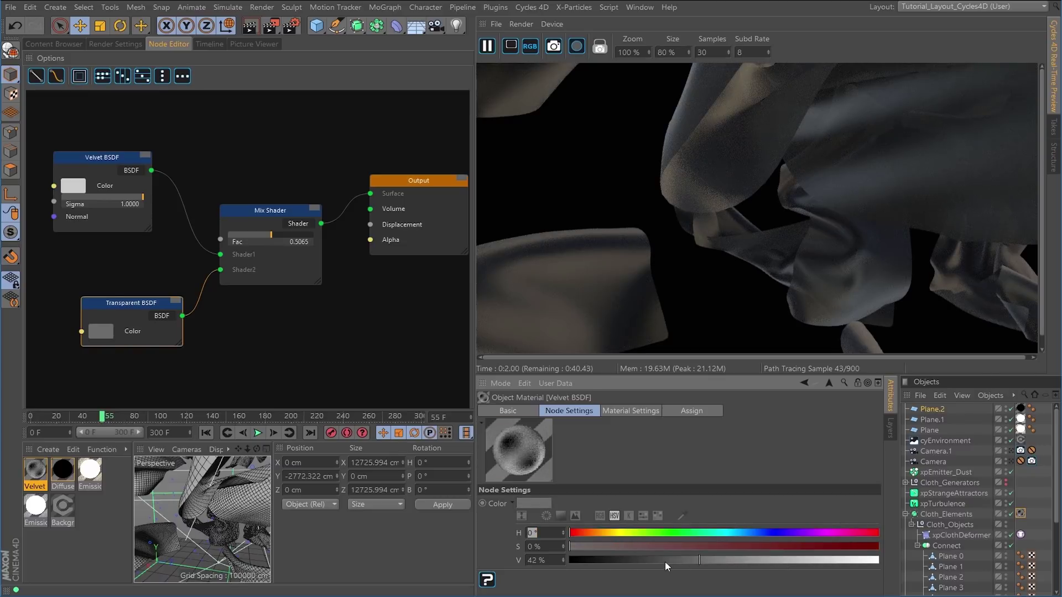
left_click_drag(676, 560, 878, 560)
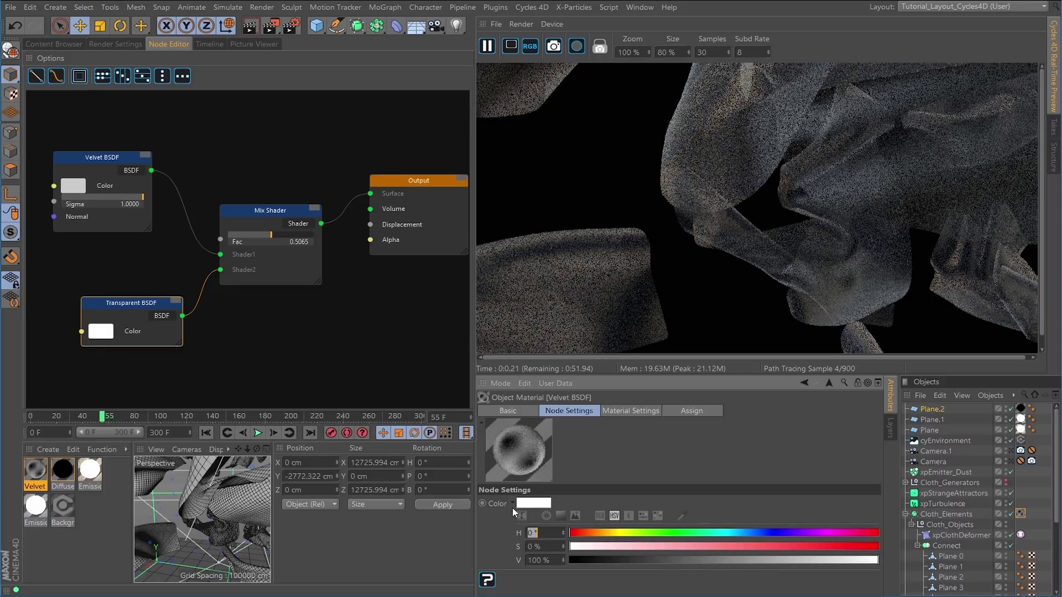
left_click(513, 504)
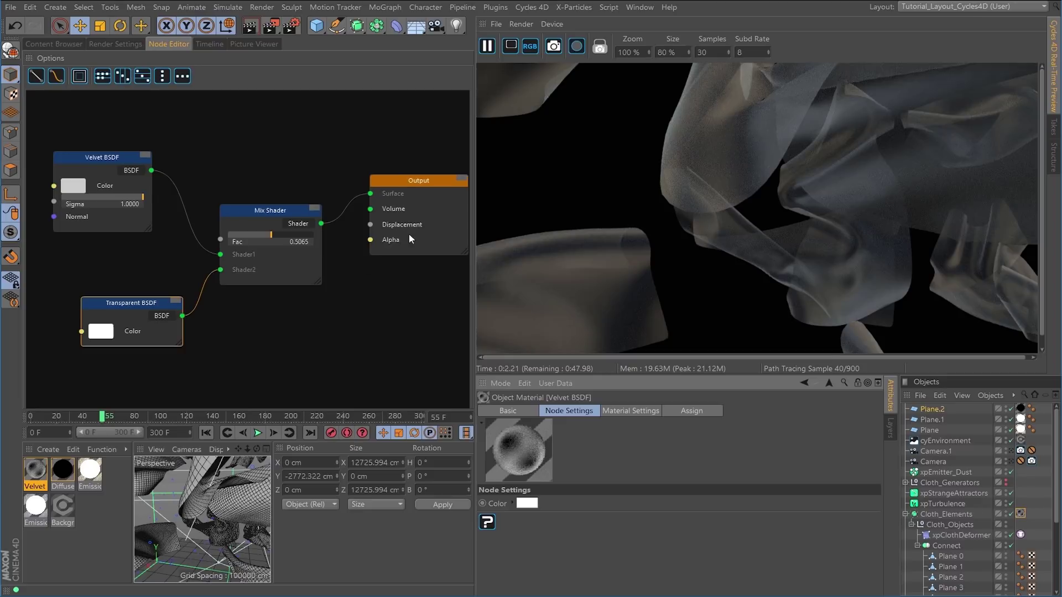
Move the Output, Transparent BSDF and Velvet BSDF nodes into a compact layout around the Mix Shader
left_click_drag(403, 187, 399, 211)
left_click(131, 304)
left_click_drag(133, 303, 157, 332)
left_click(113, 163)
left_click_drag(112, 164, 160, 245)
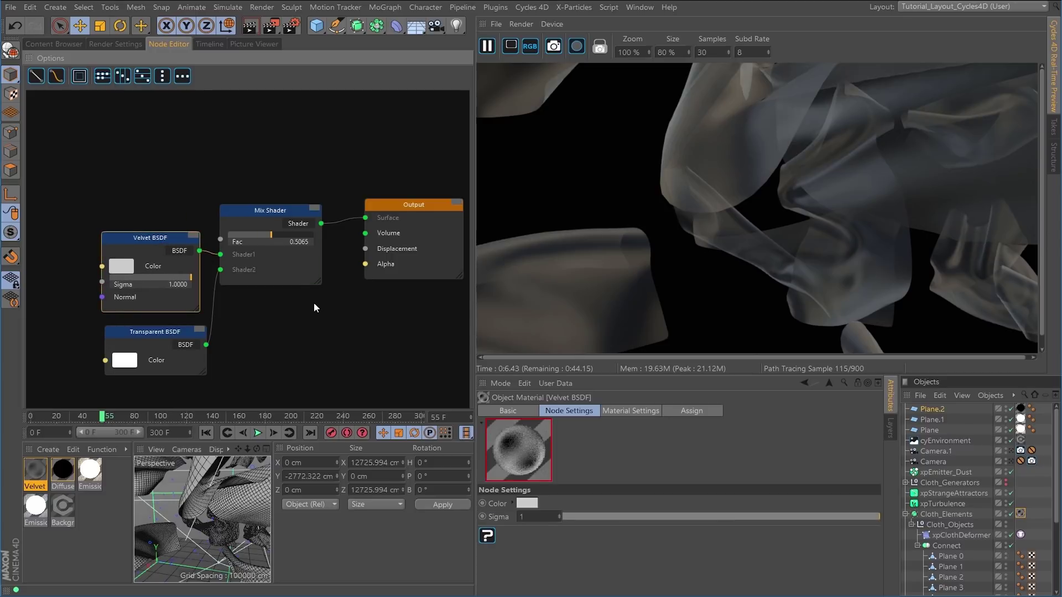
Widen the node editing area and shift all four material nodes across to free space ahead of the shader inputs
left_click_drag(472, 300, 553, 301)
left_click_drag(260, 215, 282, 181)
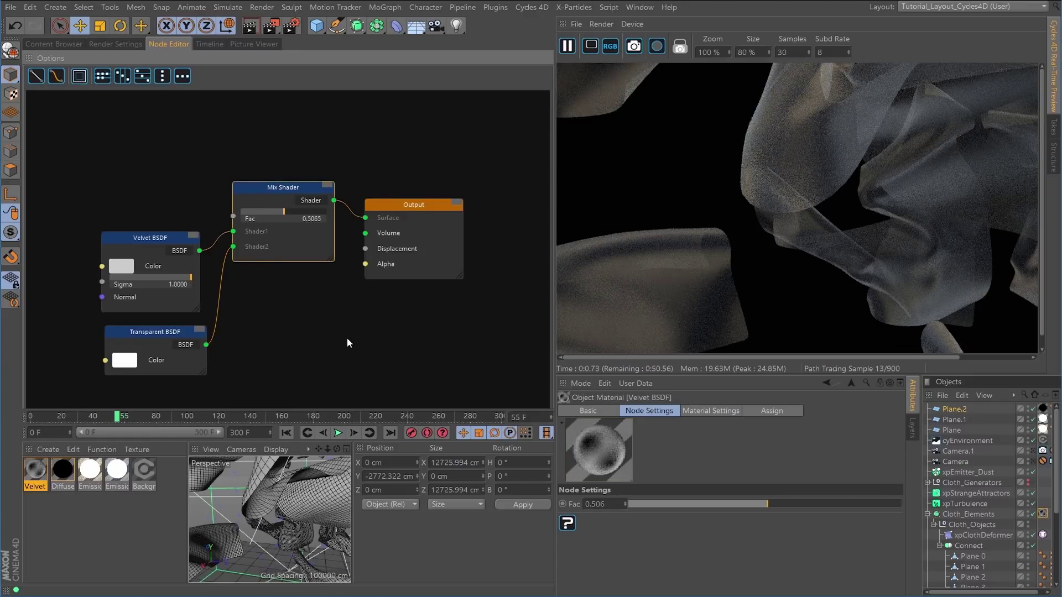
left_click_drag(413, 209, 480, 227)
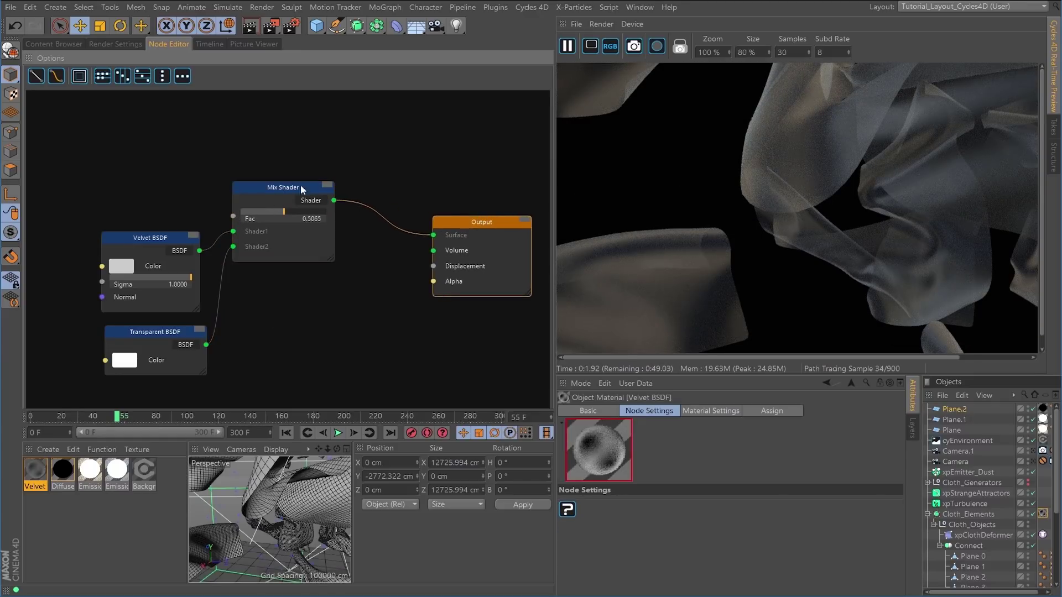
left_click_drag(286, 187, 359, 170)
left_click_drag(145, 238, 220, 238)
left_click_drag(161, 330, 228, 326)
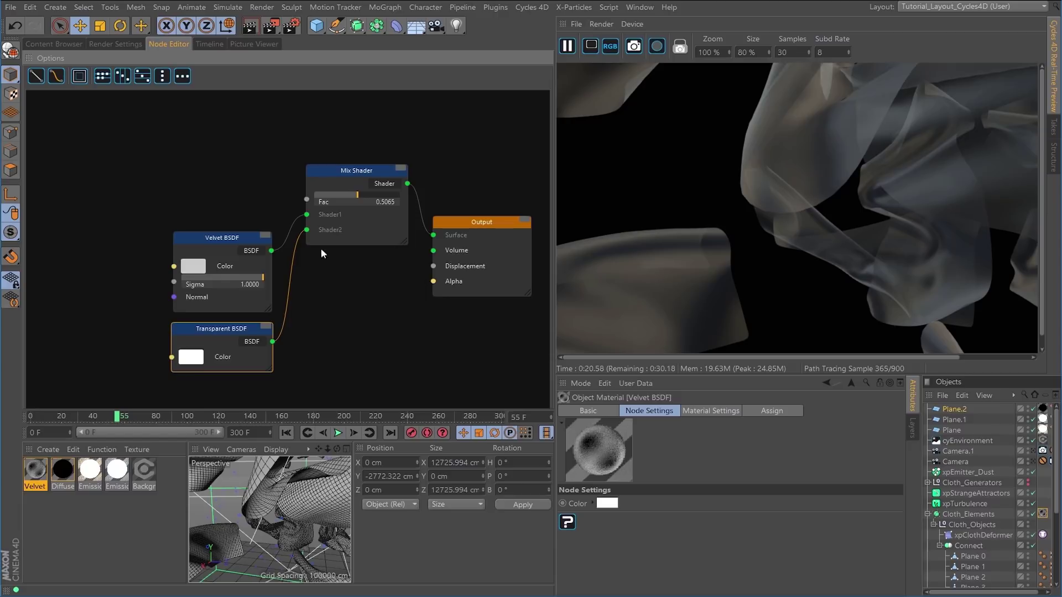
Tighten the node layout near the Output, stacking the Velvet BSDF directly above the Transparent BSDF
left_click_drag(464, 223, 476, 225)
left_click_drag(360, 175, 386, 180)
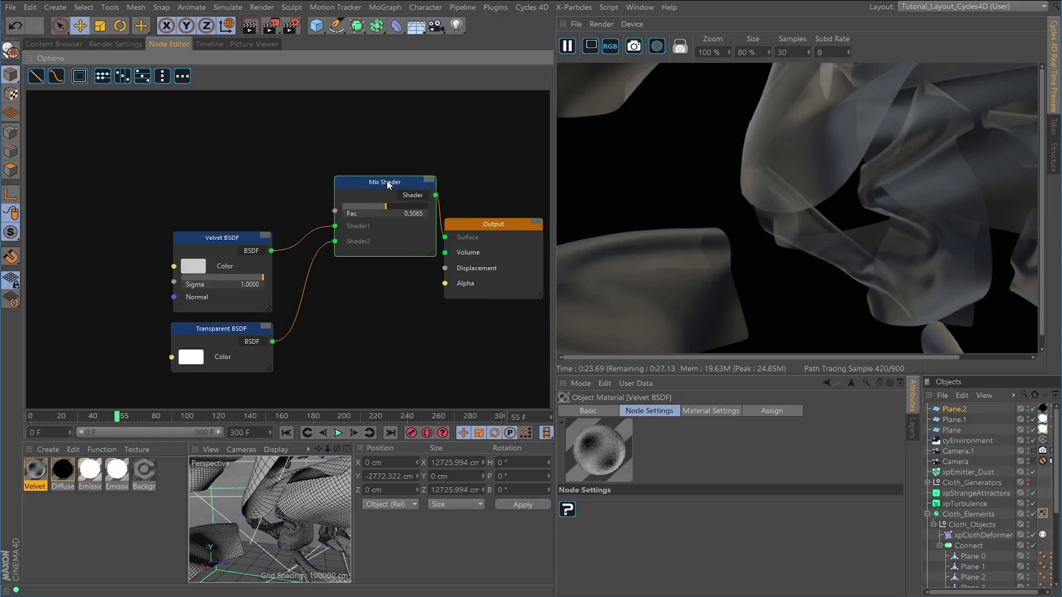
left_click_drag(249, 238, 295, 240)
left_click_drag(230, 327, 274, 333)
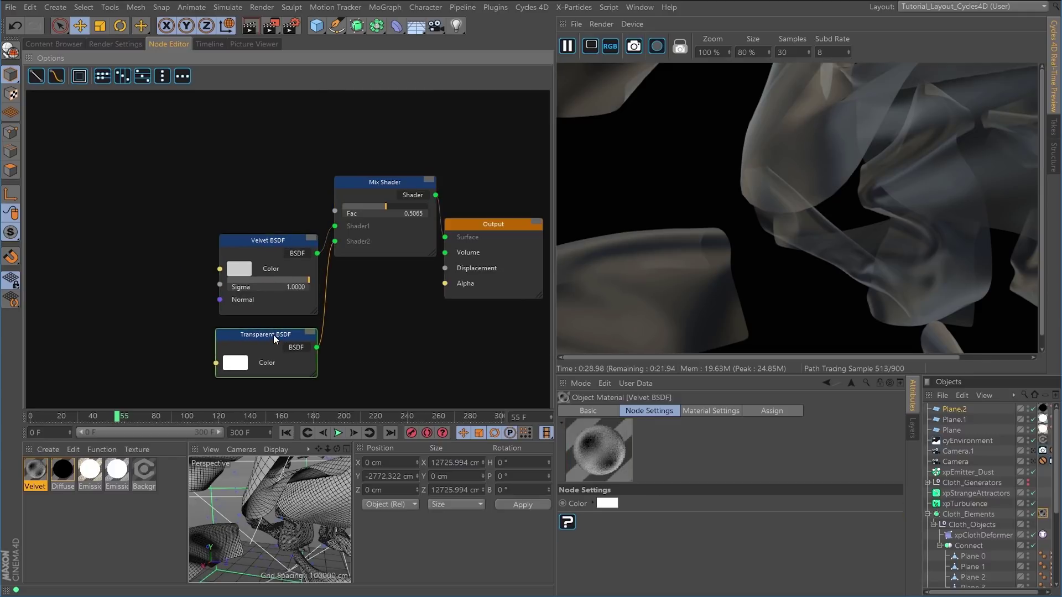
left_click_drag(292, 237, 289, 244)
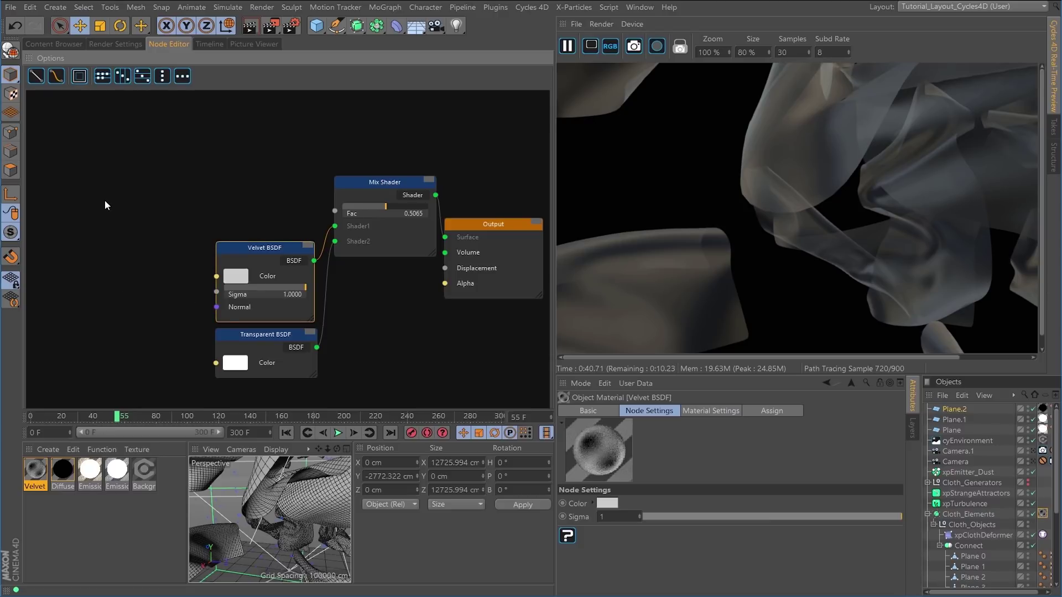
Add an Image Texture node in the free space ahead of the Velvet BSDF
right_click(79, 143)
mouse_move(146, 387)
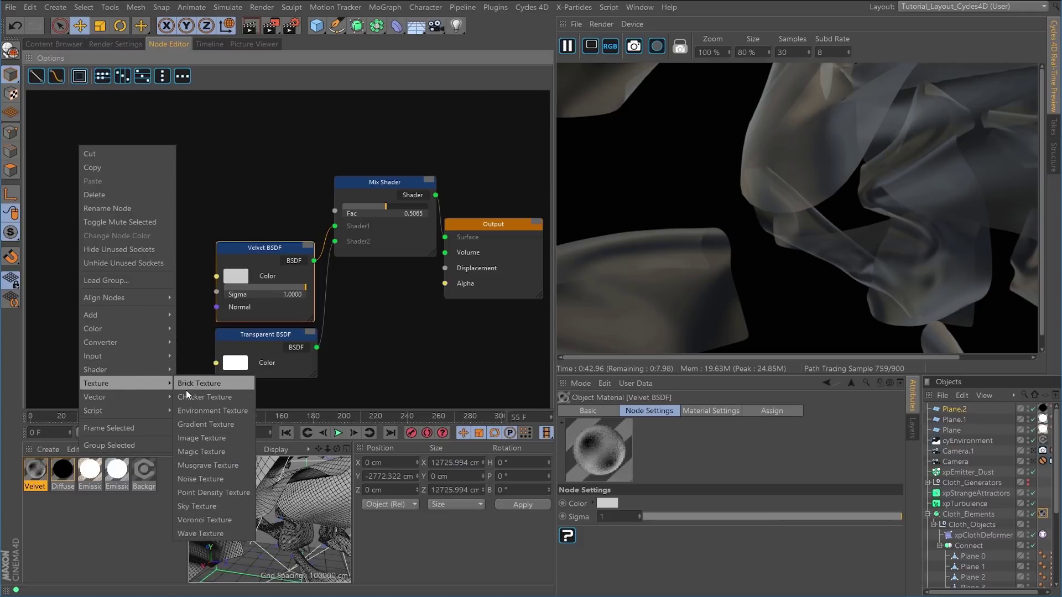
left_click(206, 438)
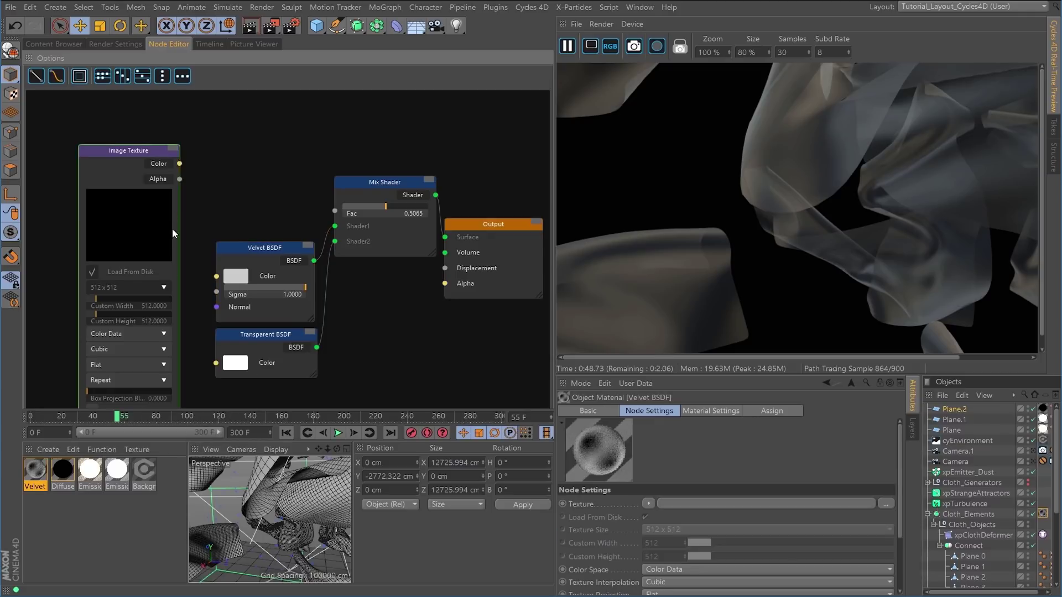
Move the Image Texture node up until all its settings fit in view, and enlarge the attributes area
left_click_drag(124, 146, 118, 102)
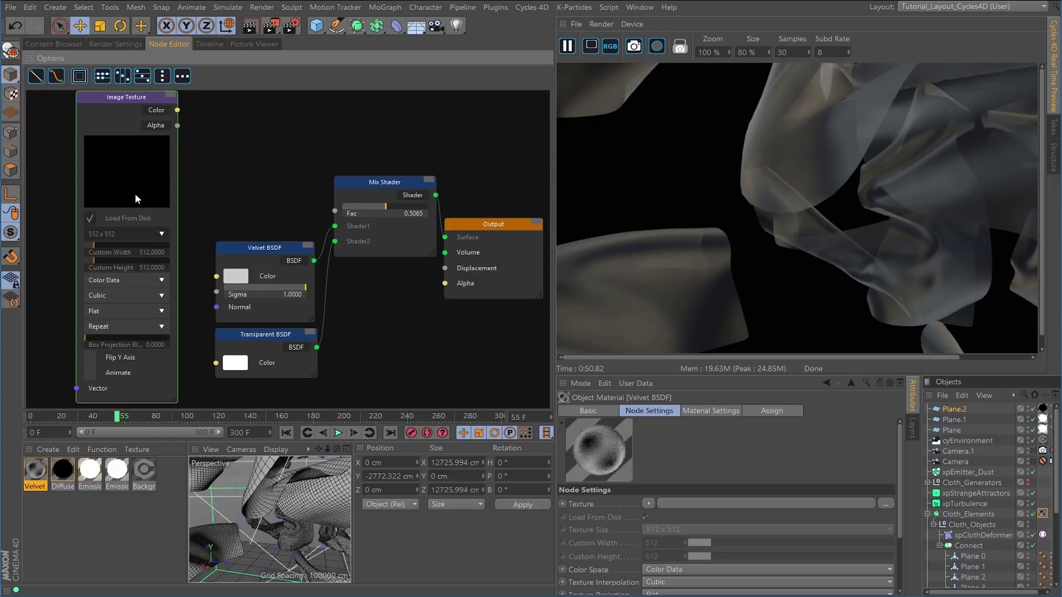
left_click_drag(133, 101, 133, 100)
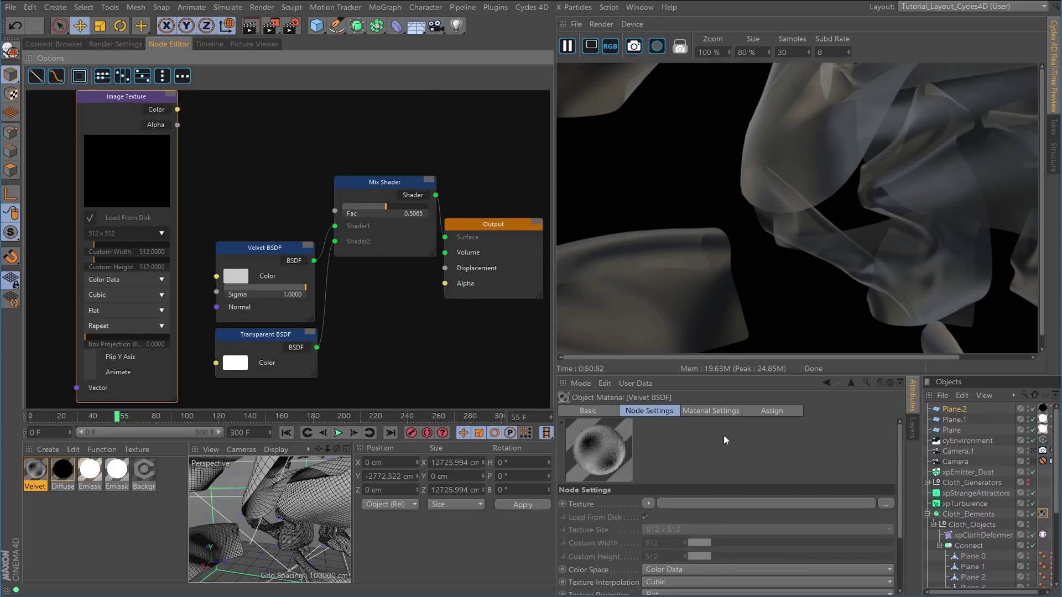
left_click_drag(693, 375, 696, 291)
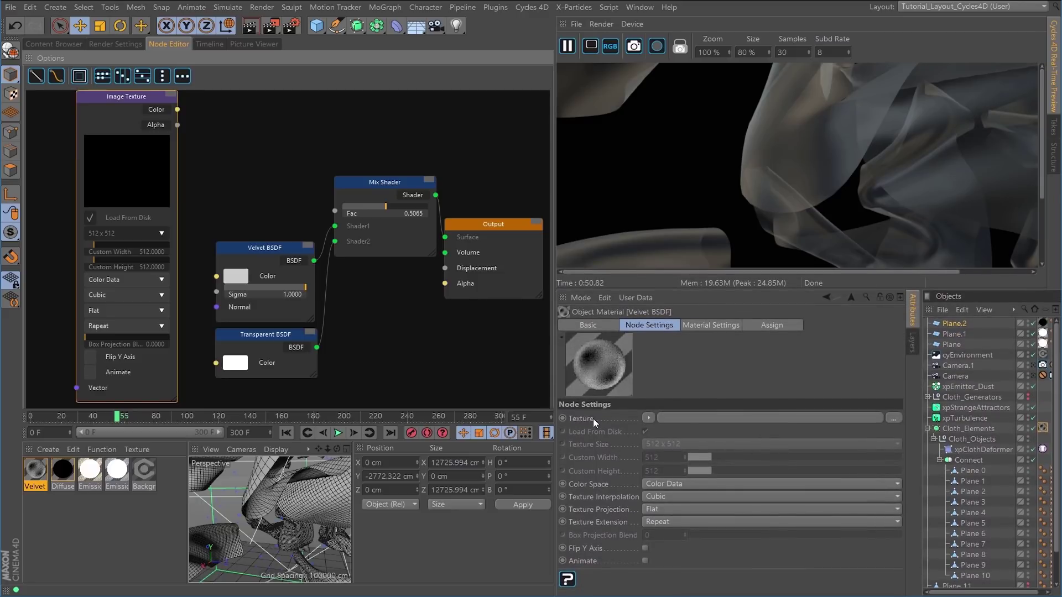
Load the Tiles surface shader as the Image Texture node's texture
left_click(647, 419)
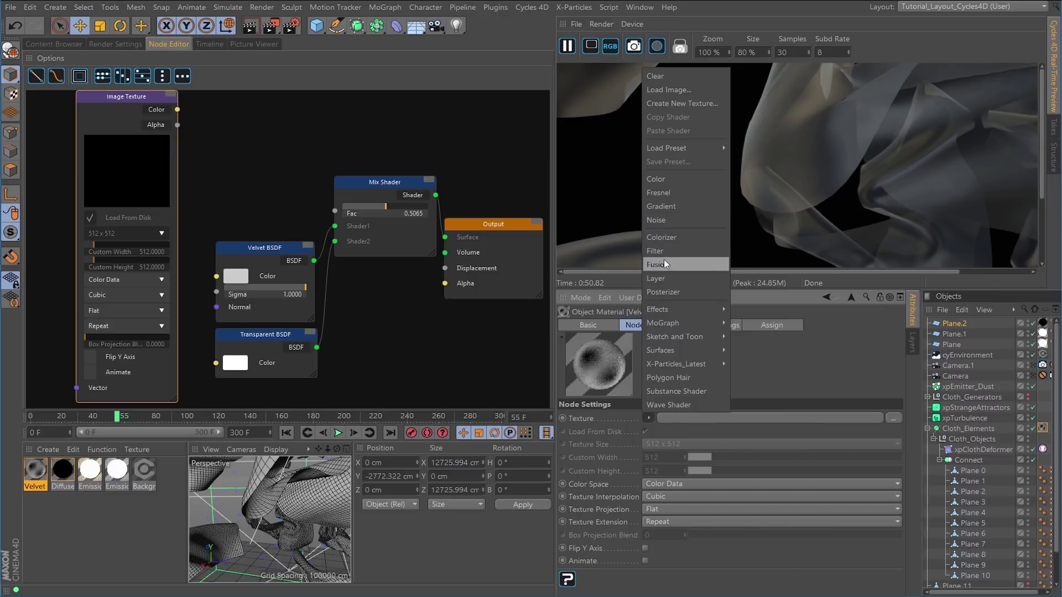
mouse_move(674, 309)
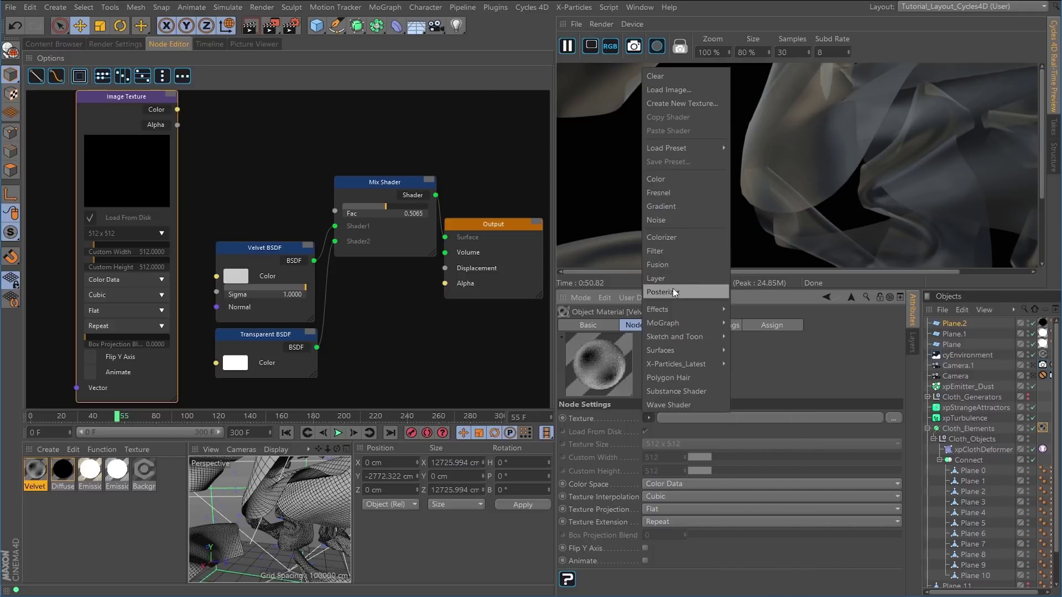
mouse_move(677, 348)
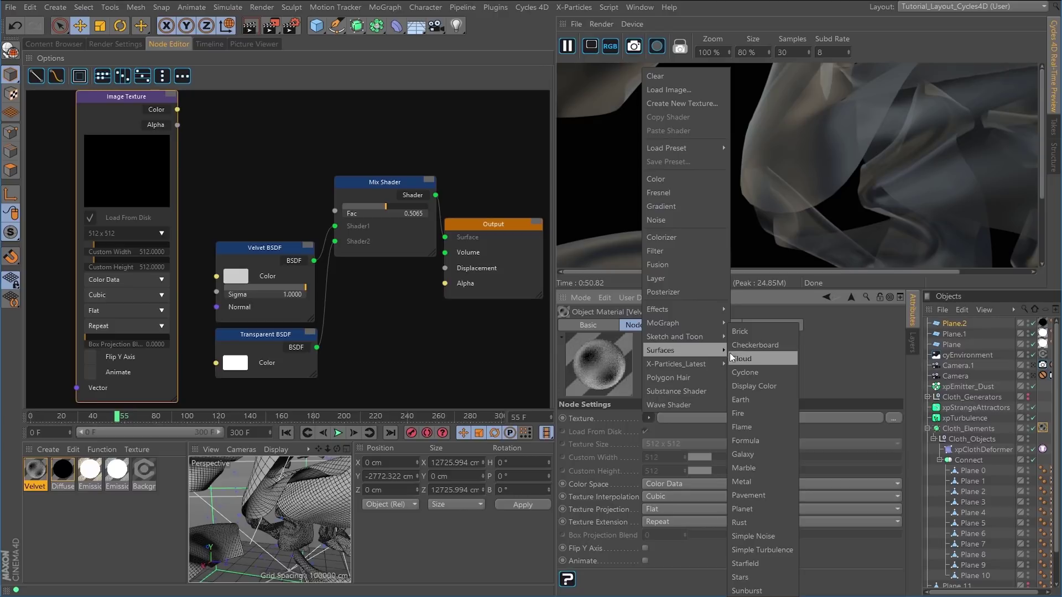
left_click(629, 289)
left_click_drag(637, 289, 637, 157)
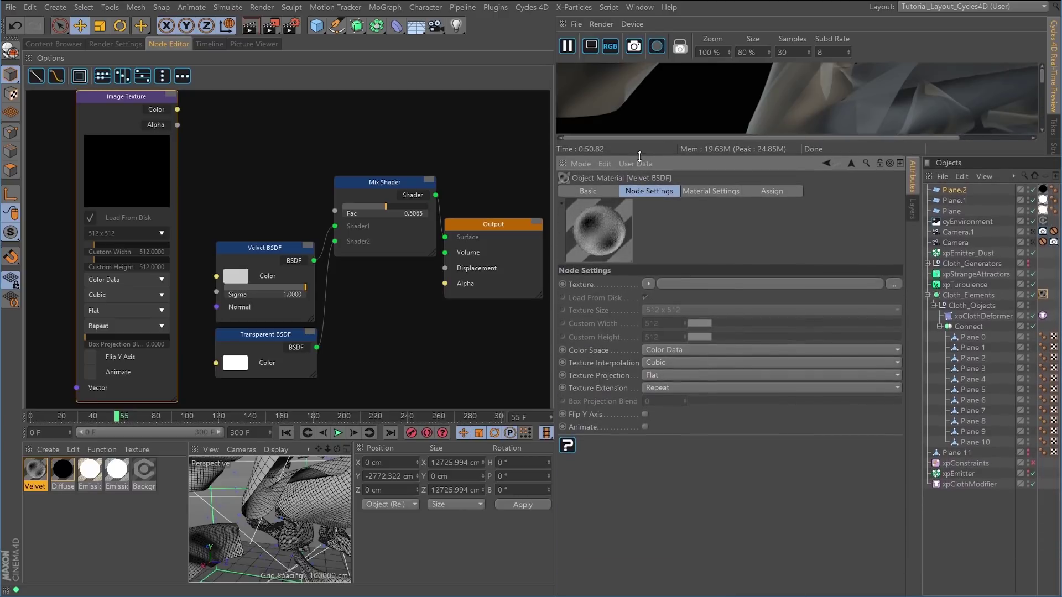
left_click(650, 283)
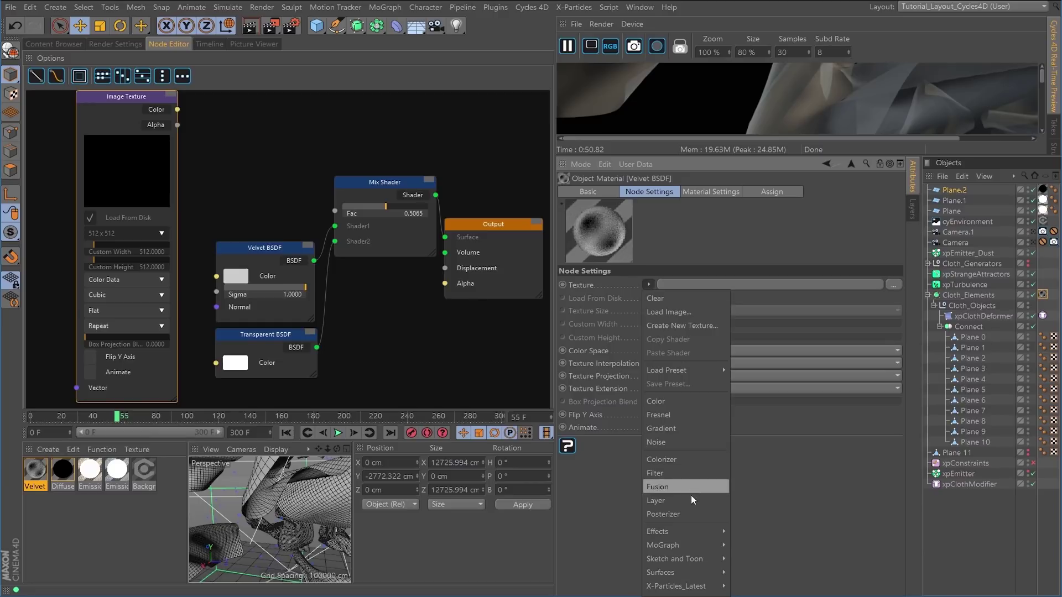
mouse_move(696, 573)
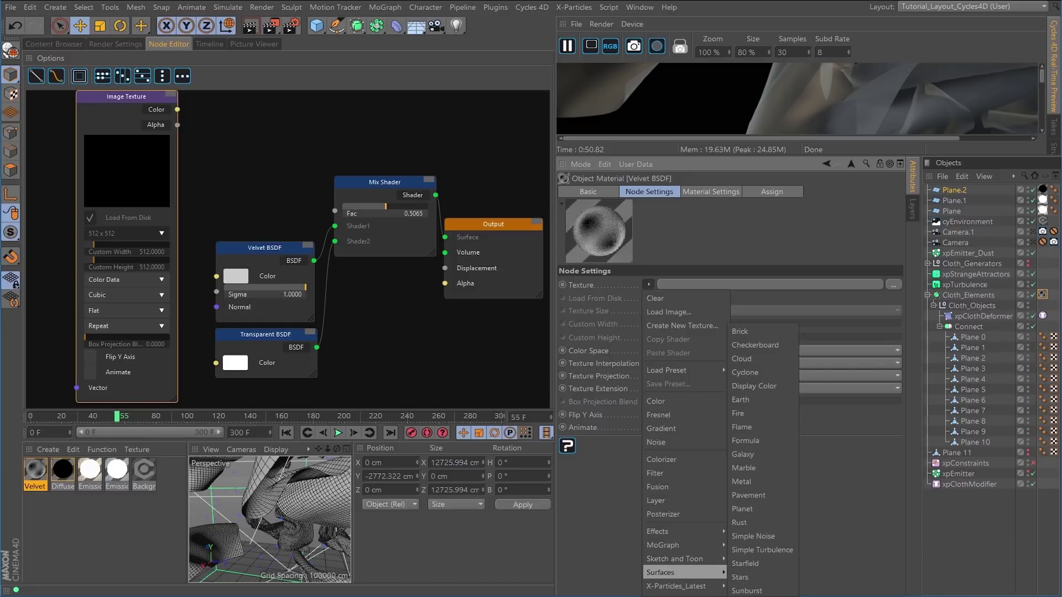
left_click(743, 596)
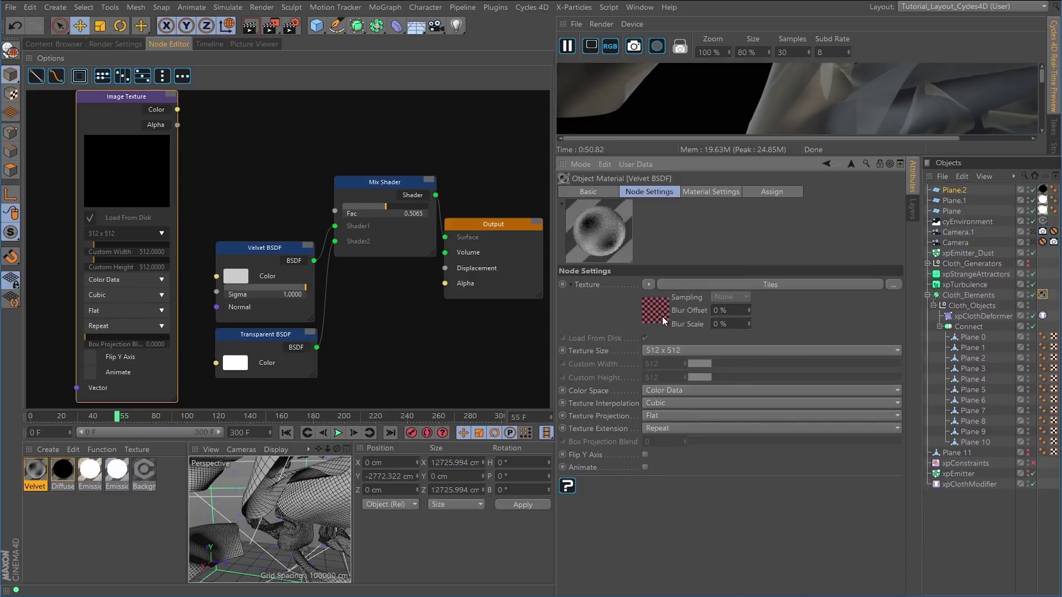
Open the Tiles shader's properties and set Tiles Color 1 to white
left_click_drag(696, 154, 696, 263)
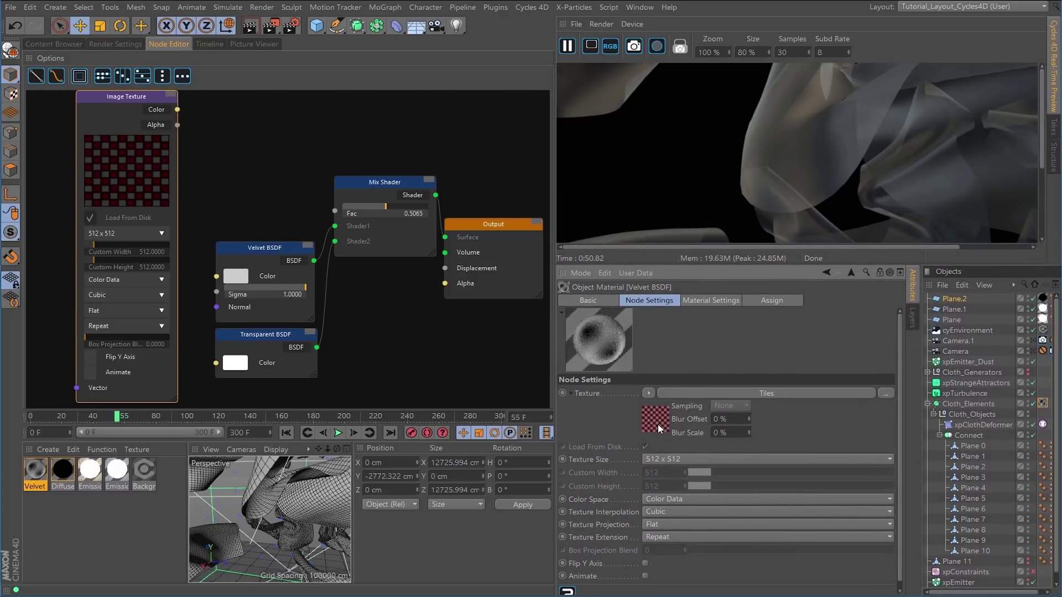
left_click(658, 422)
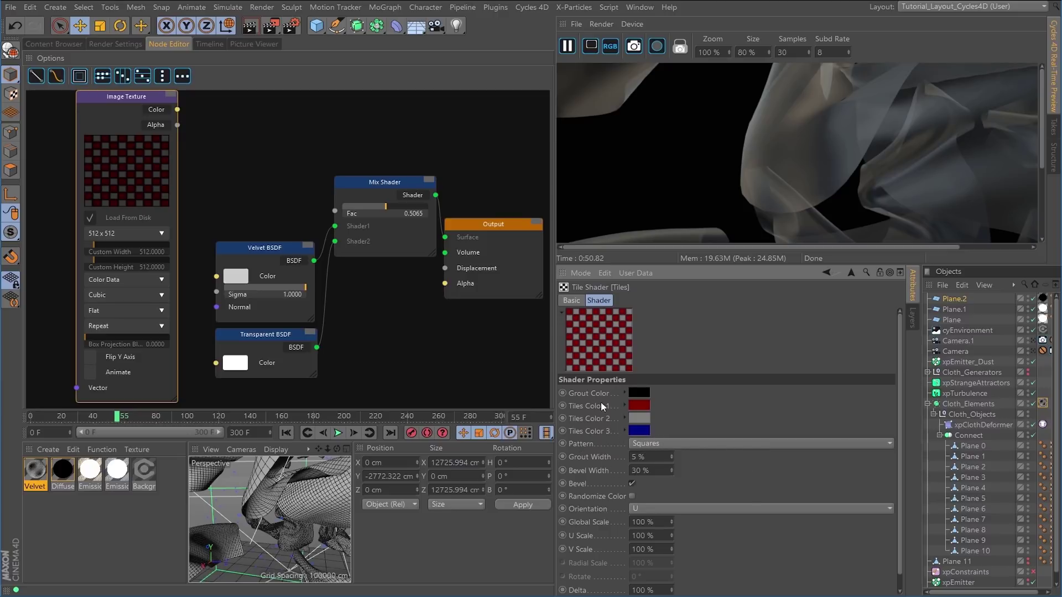
left_click(624, 406)
left_click_drag(708, 448, 679, 448)
left_click_drag(794, 462, 927, 460)
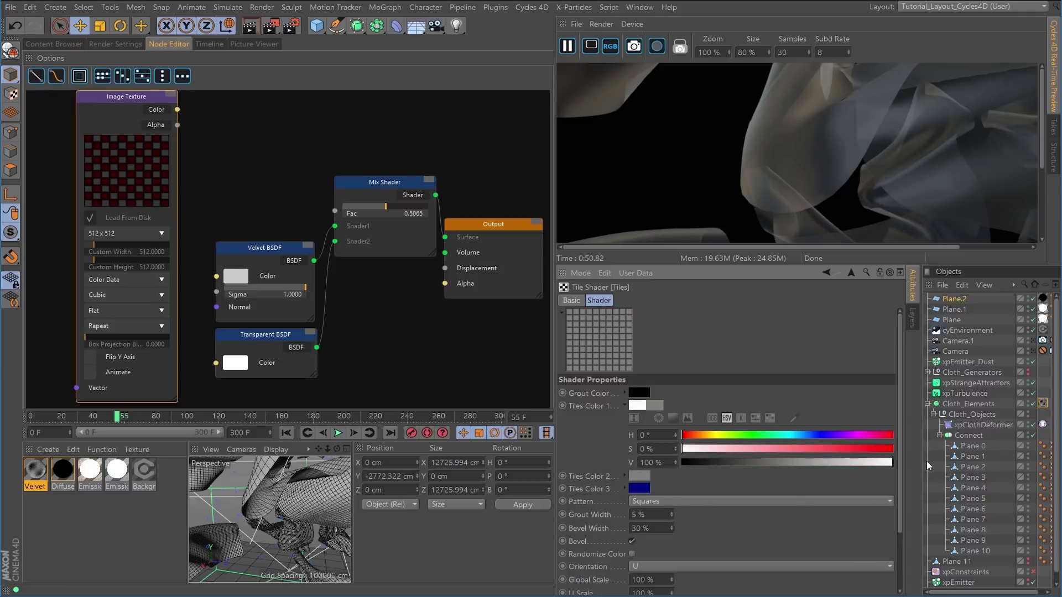
left_click(625, 406)
Set Tiles Color 2 and Tiles Color 3 of the Tiles shader to white
left_click(625, 418)
left_click_drag(732, 475, 914, 471)
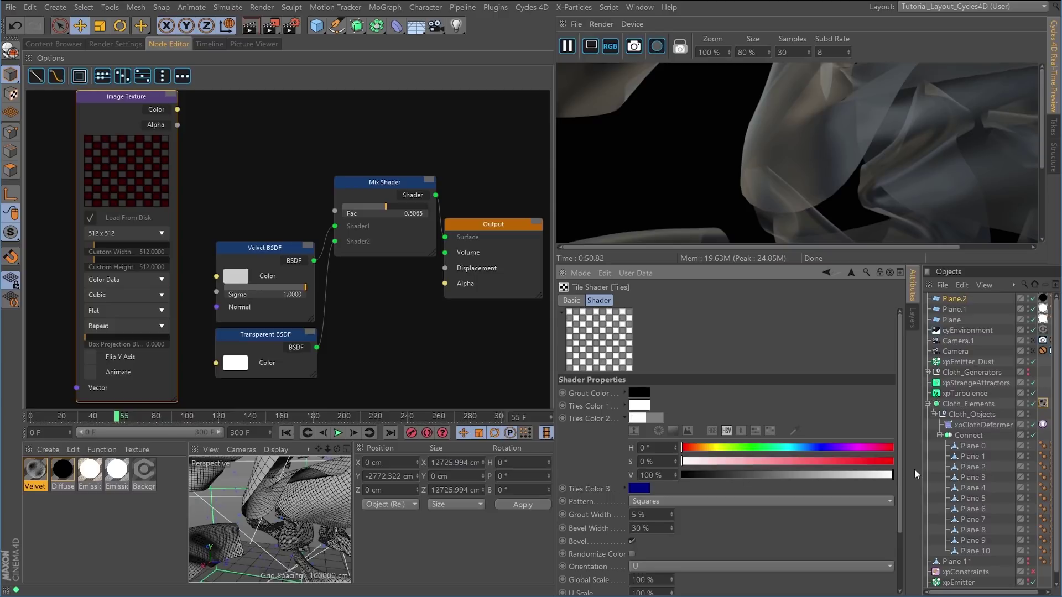
left_click(624, 419)
left_click(625, 432)
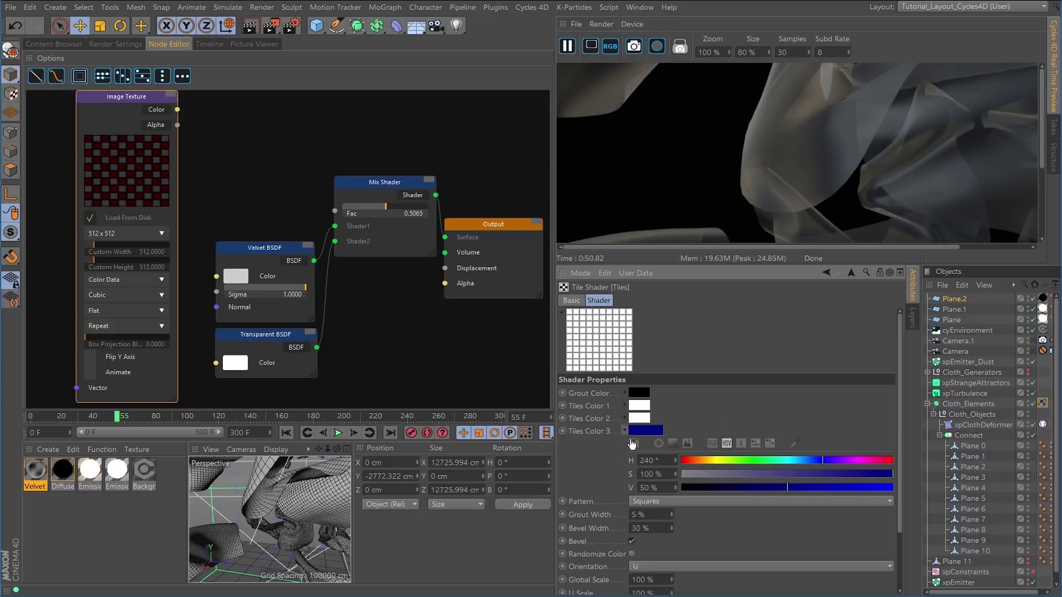
left_click_drag(796, 474, 899, 487)
left_click(625, 431)
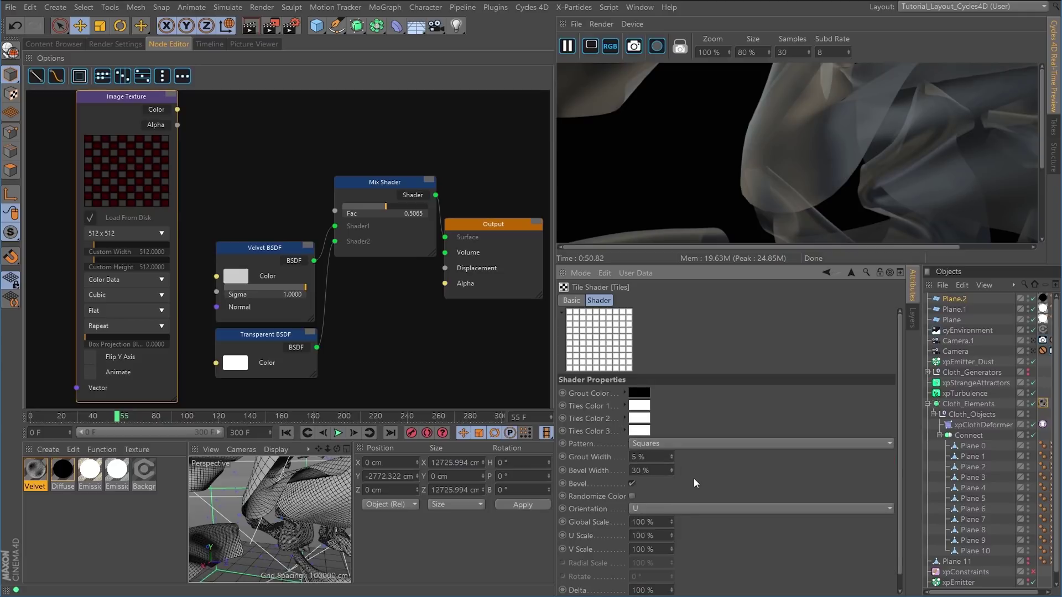
Set the Tiles shader's Grout Width and Bevel Width to 1 % each
double_click(660, 456)
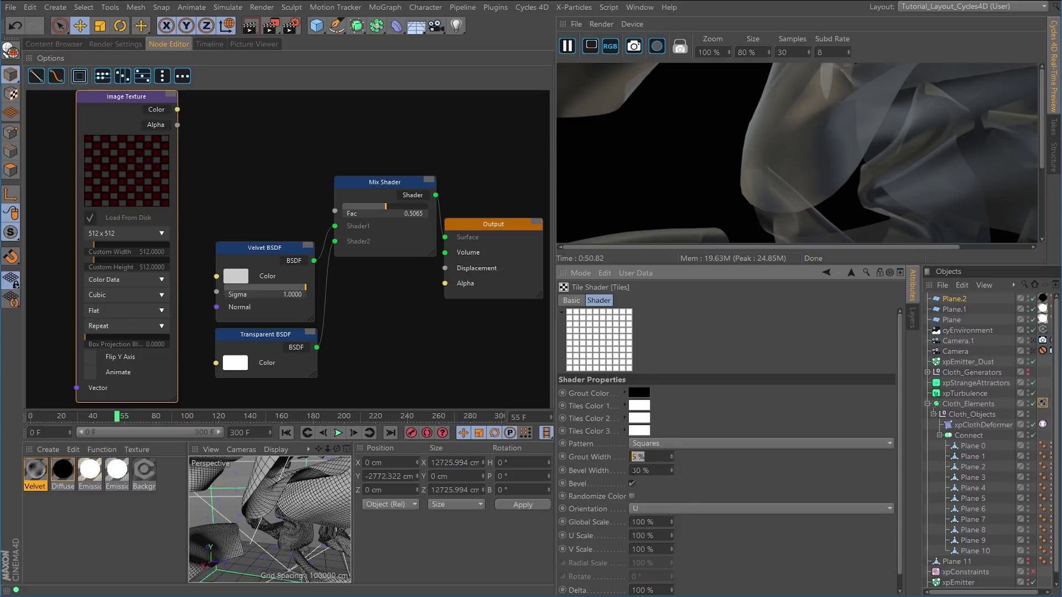
left_click(634, 482)
double_click(646, 471)
left_click(631, 484)
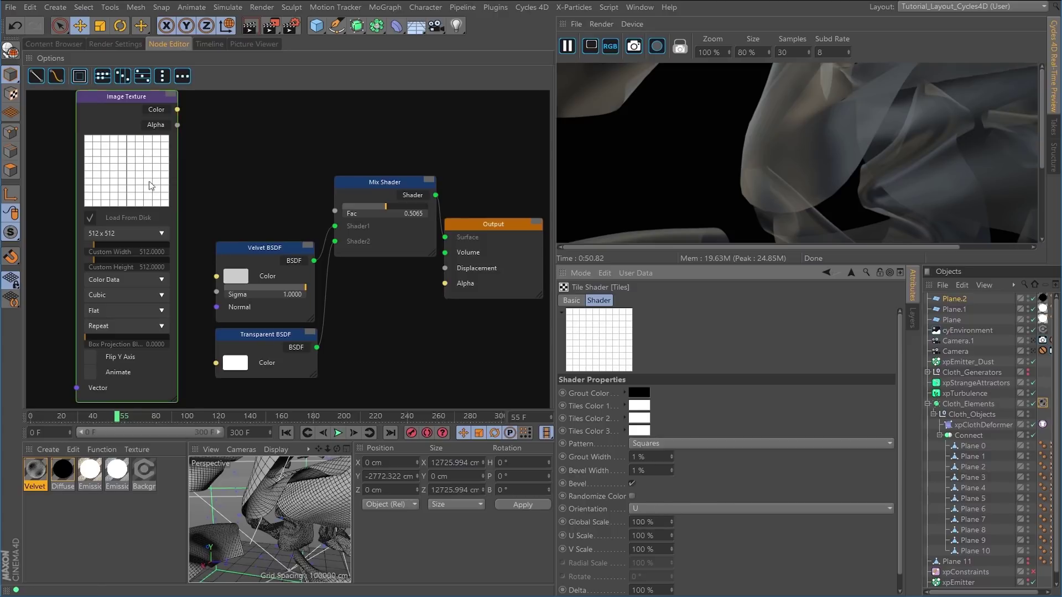
Connect the Image Texture's Color output to the Mix Shader's Fac input and enlarge the render preview
left_click_drag(180, 109, 336, 211)
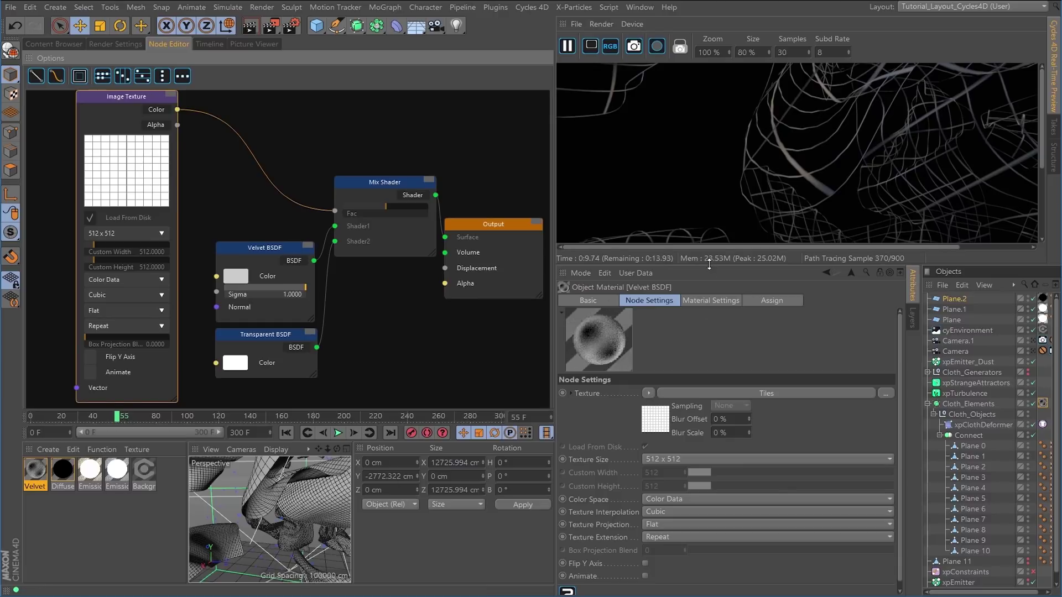
left_click_drag(709, 264, 709, 428)
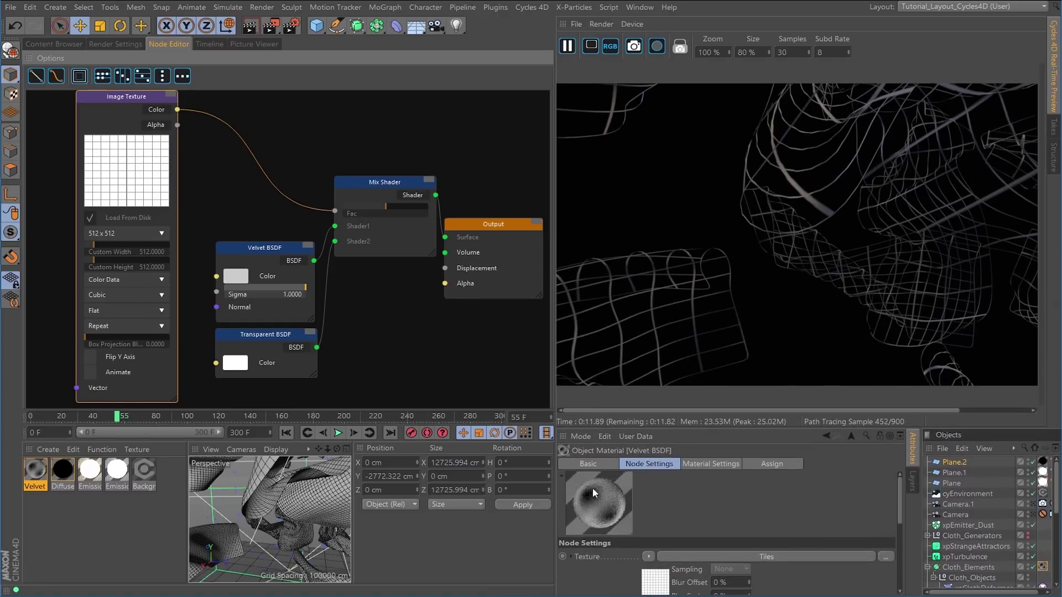
Reframe the cloth and play the simulation forward to frame 64 to check the grid pattern in the live render
scroll(294, 507, "up", 10)
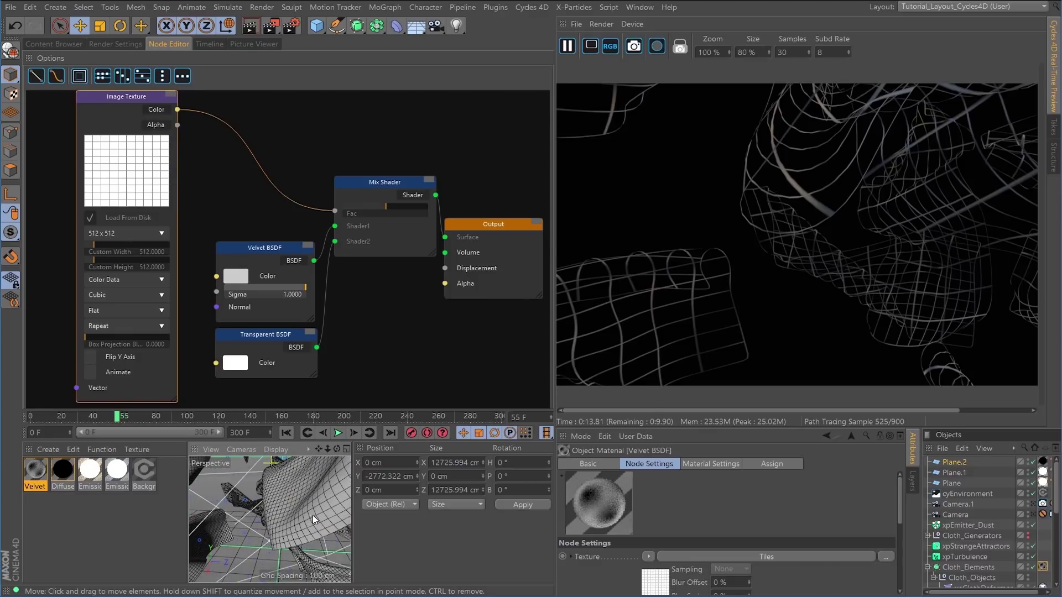
left_click_drag(299, 529, 326, 514, "alt")
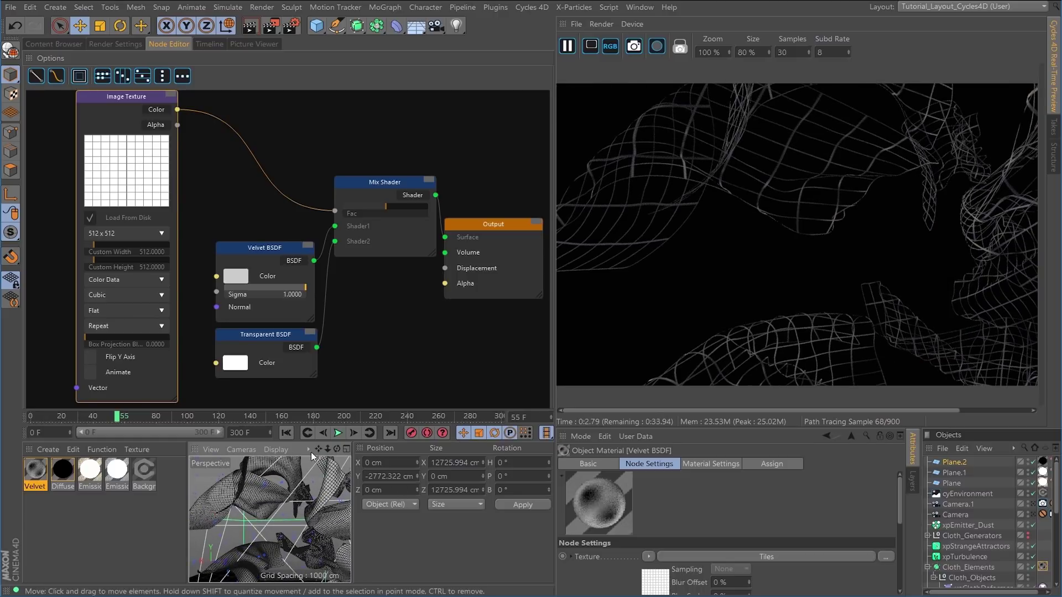
left_click(338, 433)
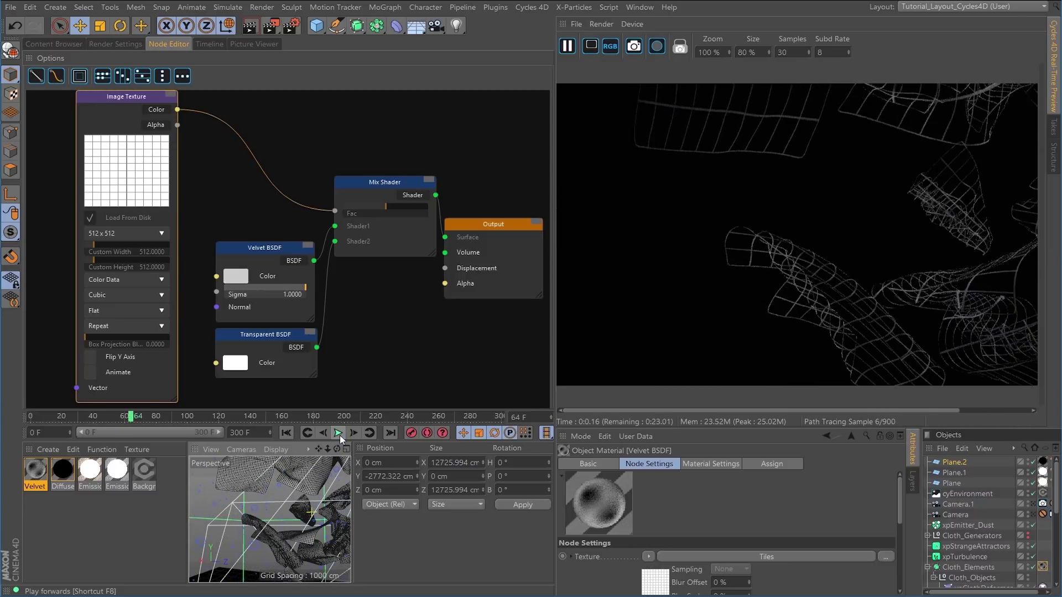
left_click(338, 433)
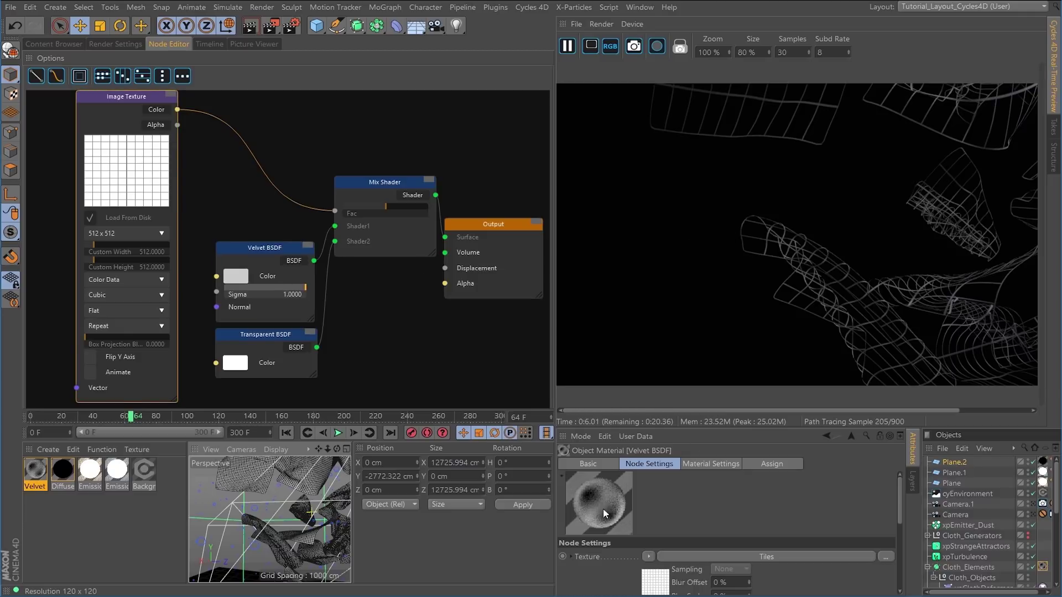
left_click(689, 556)
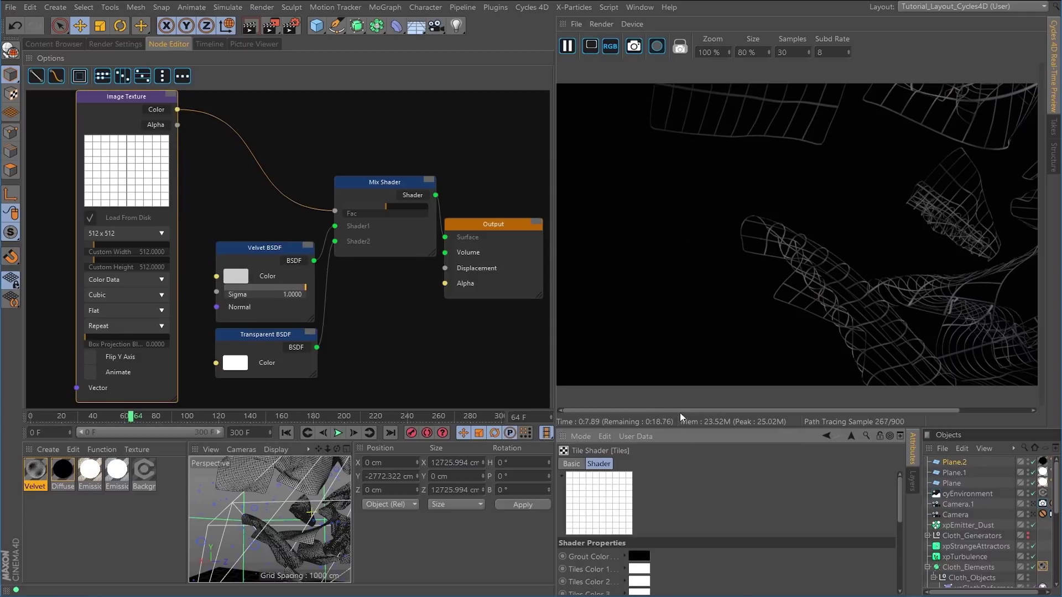
left_click_drag(680, 413, 680, 351)
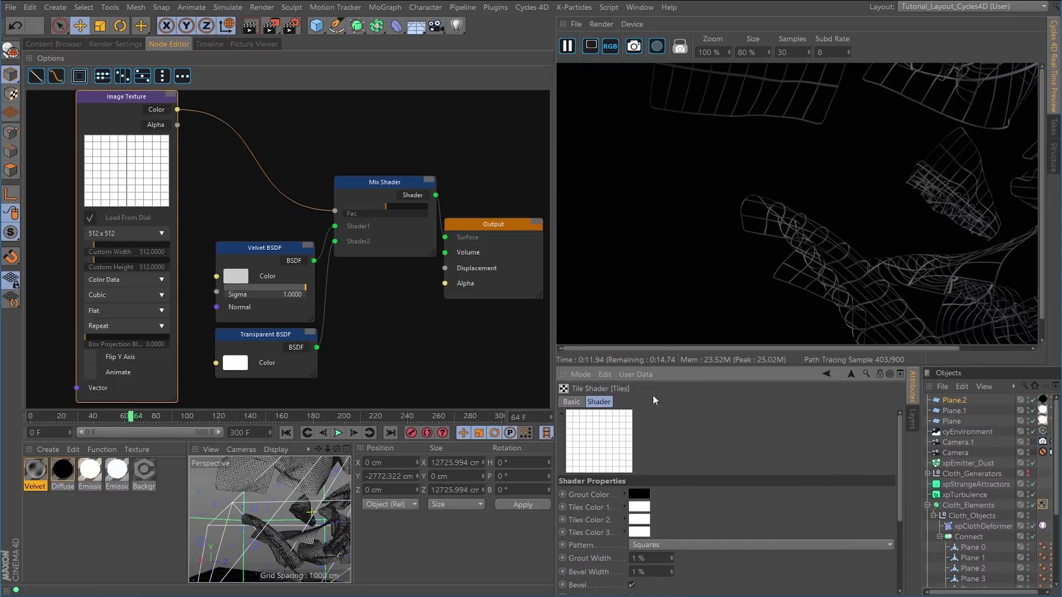
left_click_drag(680, 367, 672, 429)
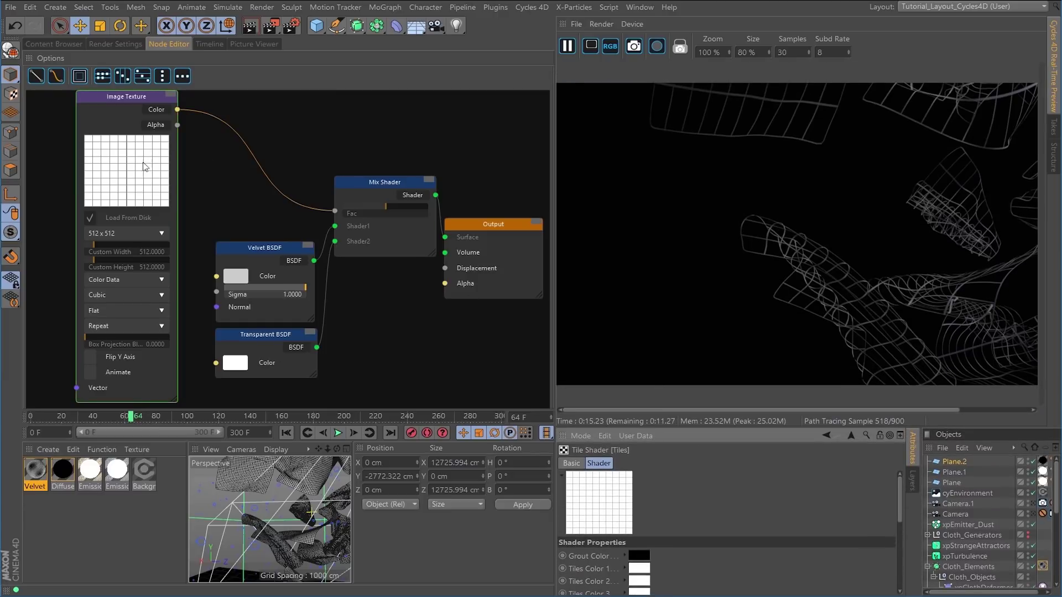
Insert an Invert color node between the Image Texture's Color output and the Mix Shader's Fac input, and inspect the cloth up close
right_click(204, 145)
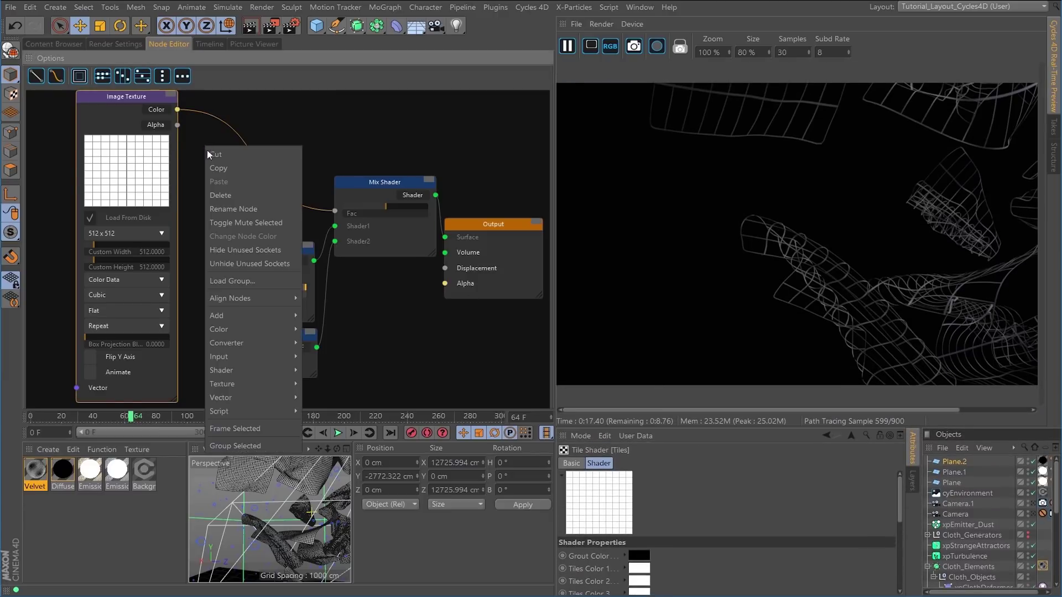
mouse_move(260, 331)
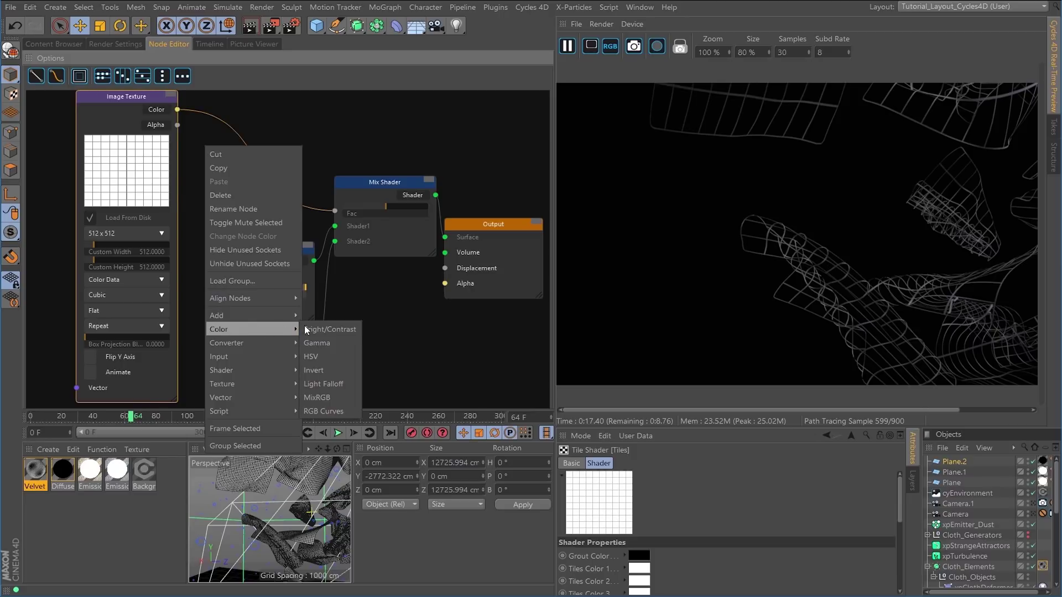
left_click(323, 369)
left_click_drag(227, 152, 224, 129)
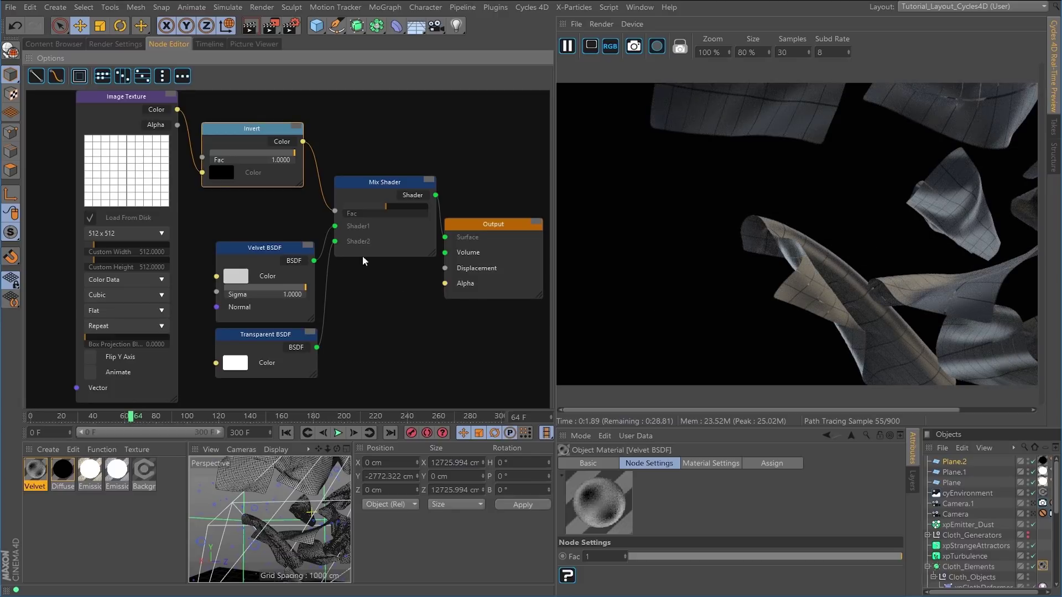
middle_click_drag(325, 535, 291, 528, "alt")
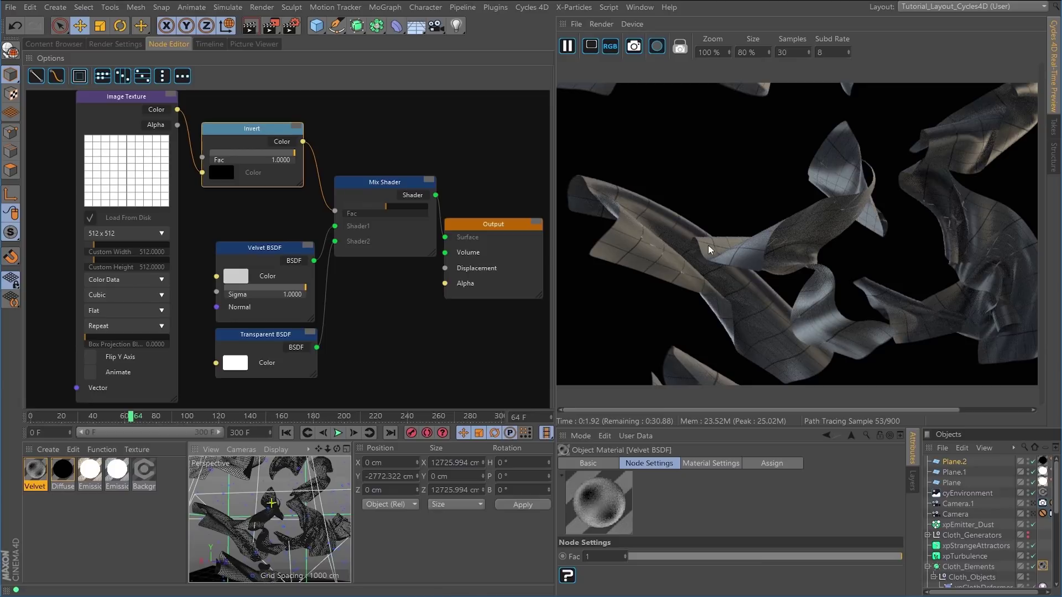
right_click_drag(275, 516, 306, 516, "alt")
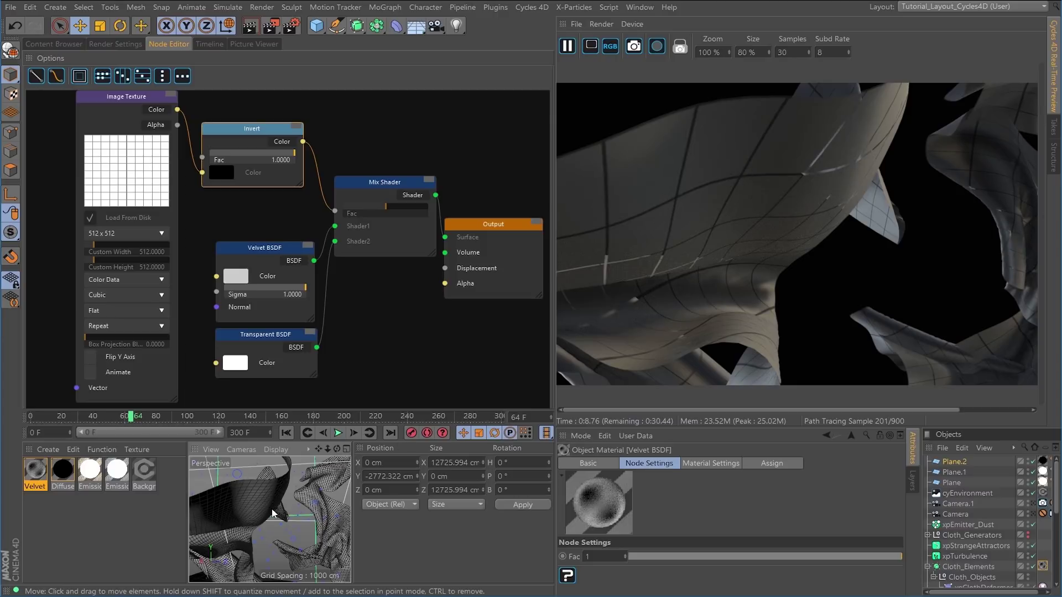
Set the Pattern of the Image Texture's Tiles shader to Weave and check it on the cloth in the render preview
left_click(95, 99)
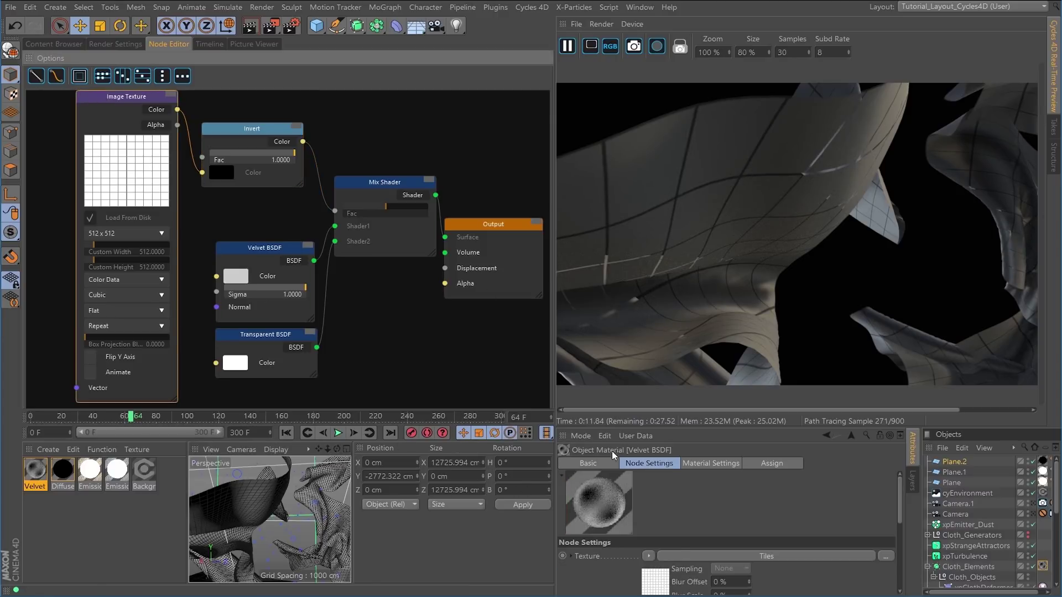
left_click(662, 583)
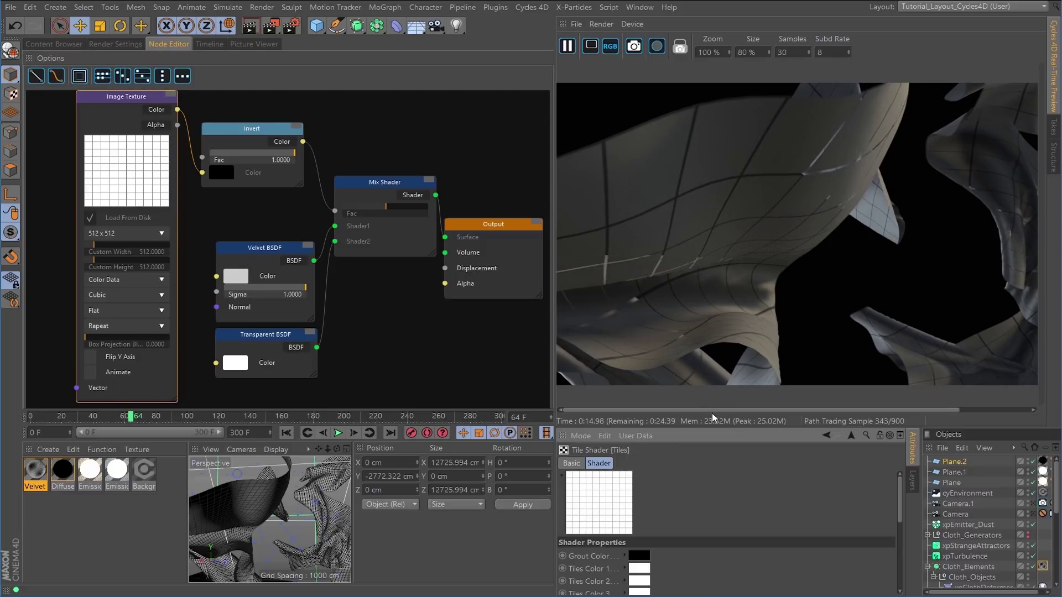
left_click_drag(712, 421, 750, 247)
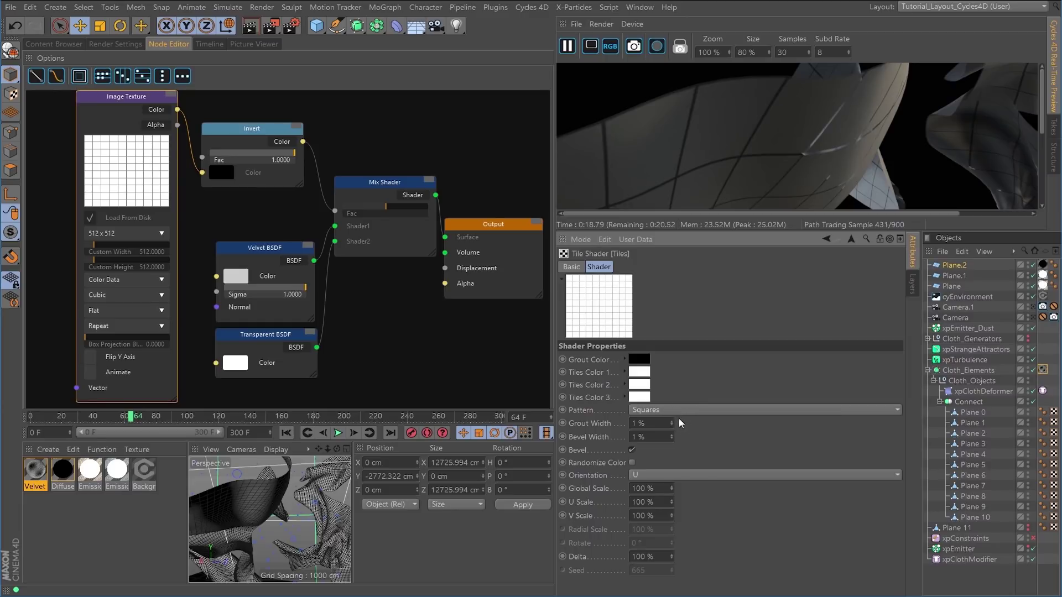
left_click(897, 409)
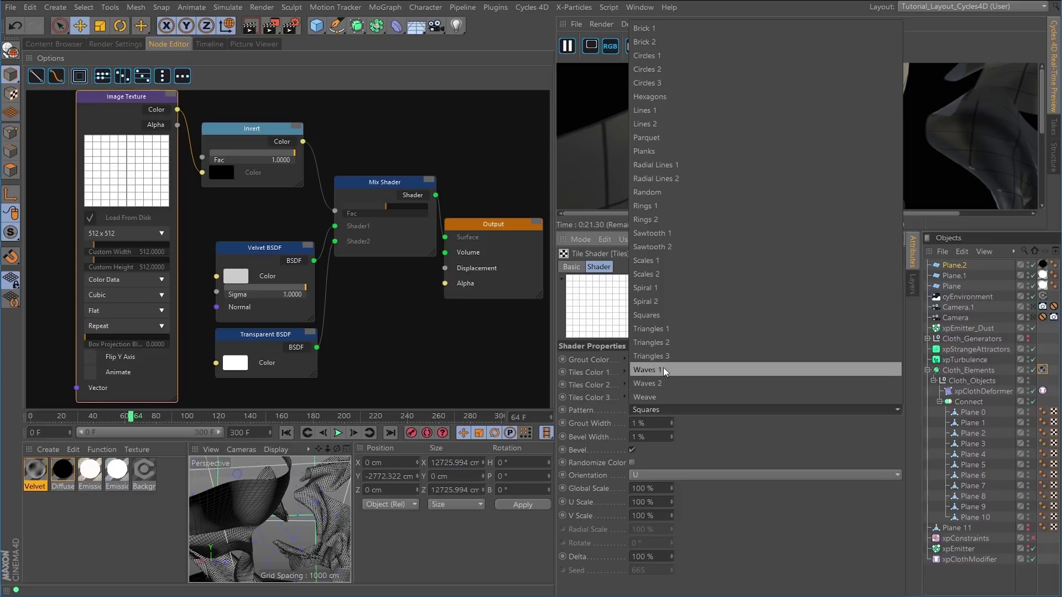
left_click(649, 398)
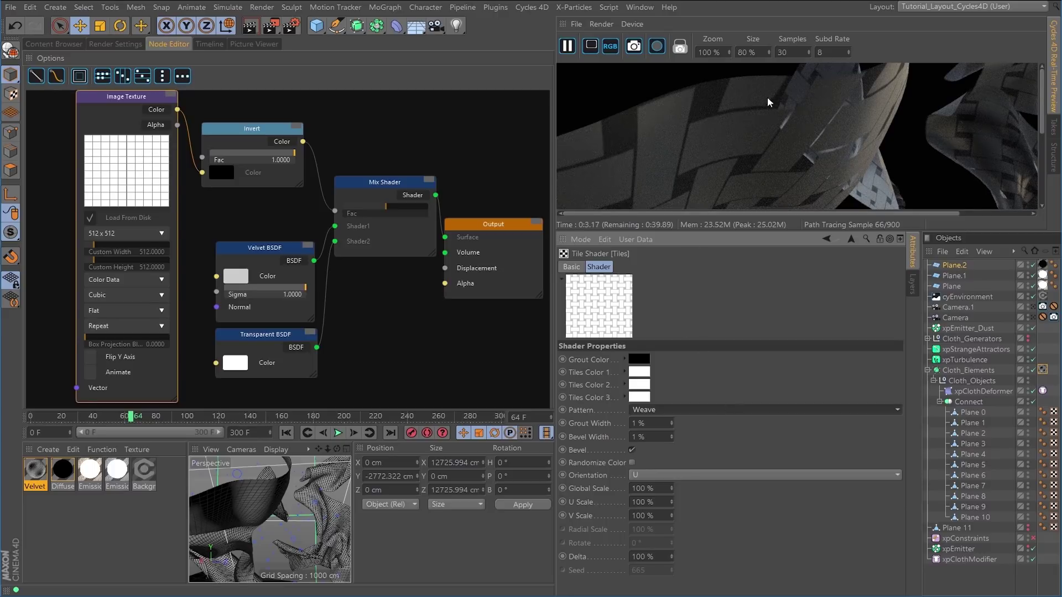
mouse_move(310, 515)
left_mouse_down("alt")
mouse_move(340, 516)
mouse_move(312, 506)
left_mouse_up("alt")
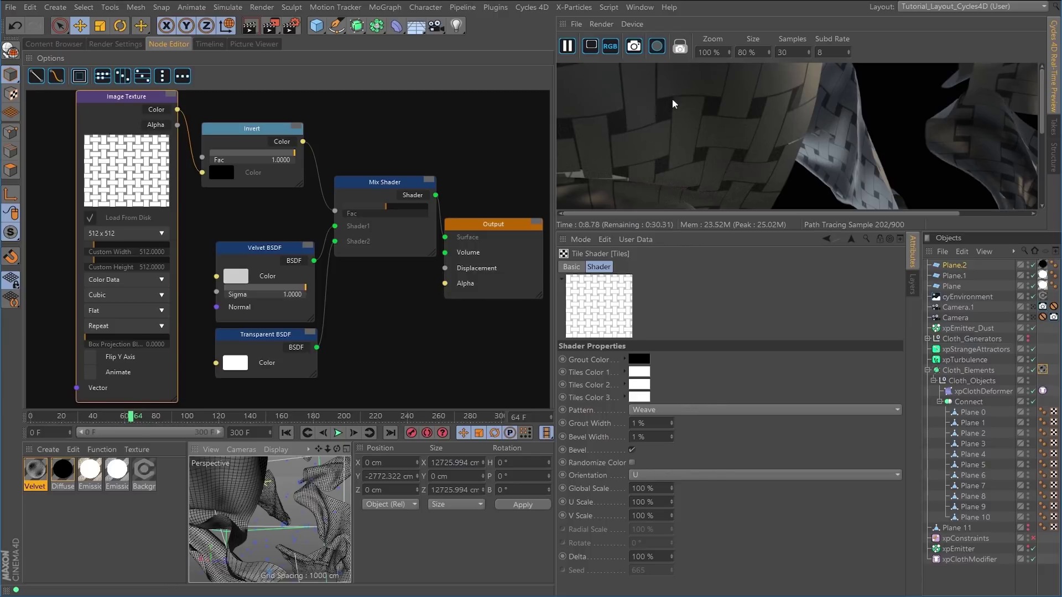
Try the Waves 1 pattern on the Tiles shader and restore the Weave pattern
left_click(895, 410)
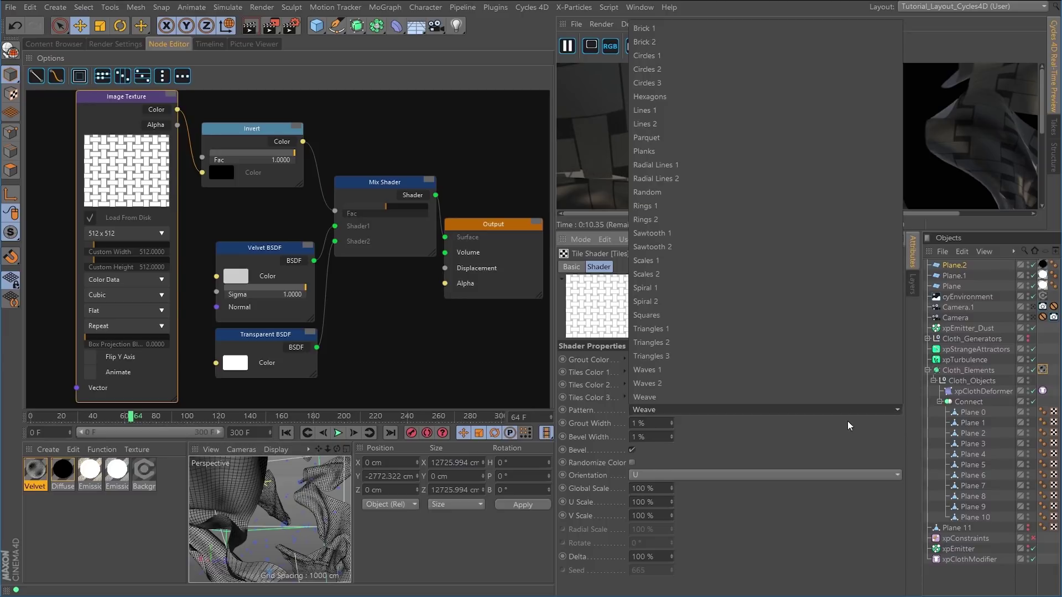
left_click(698, 371)
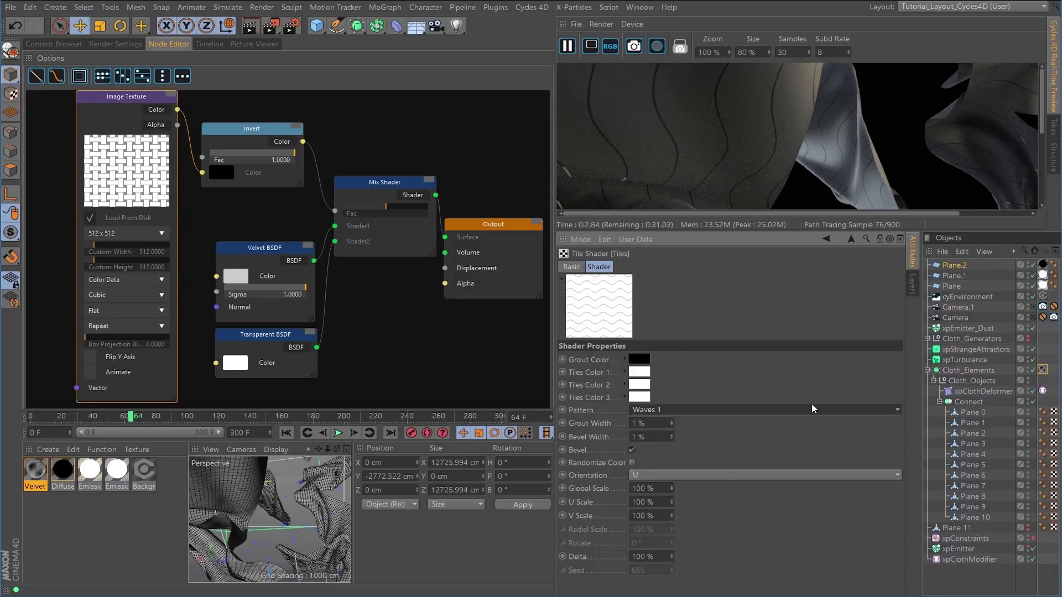
left_click(900, 410)
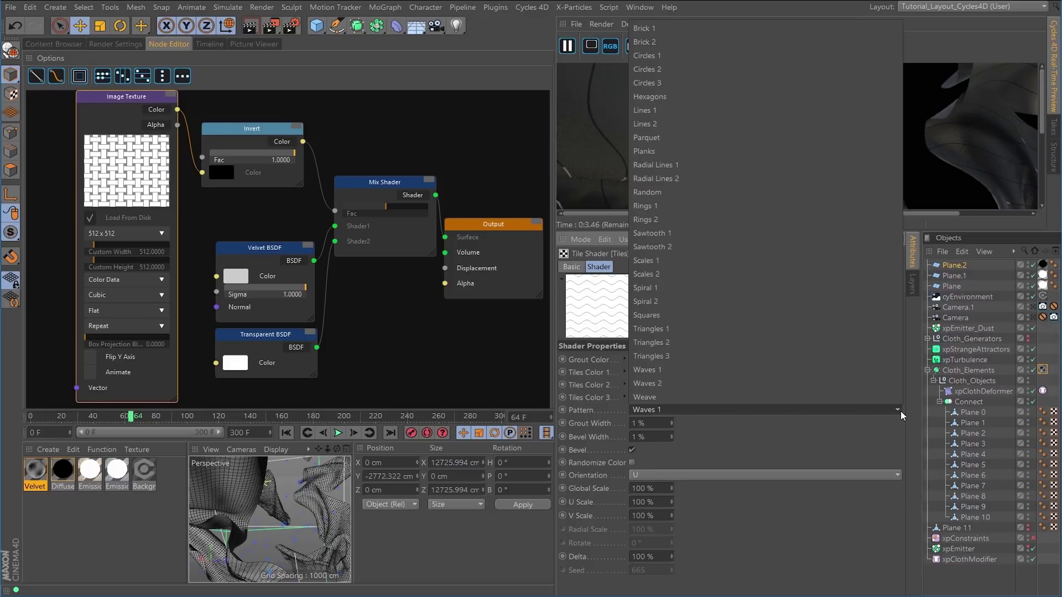
left_click(652, 396)
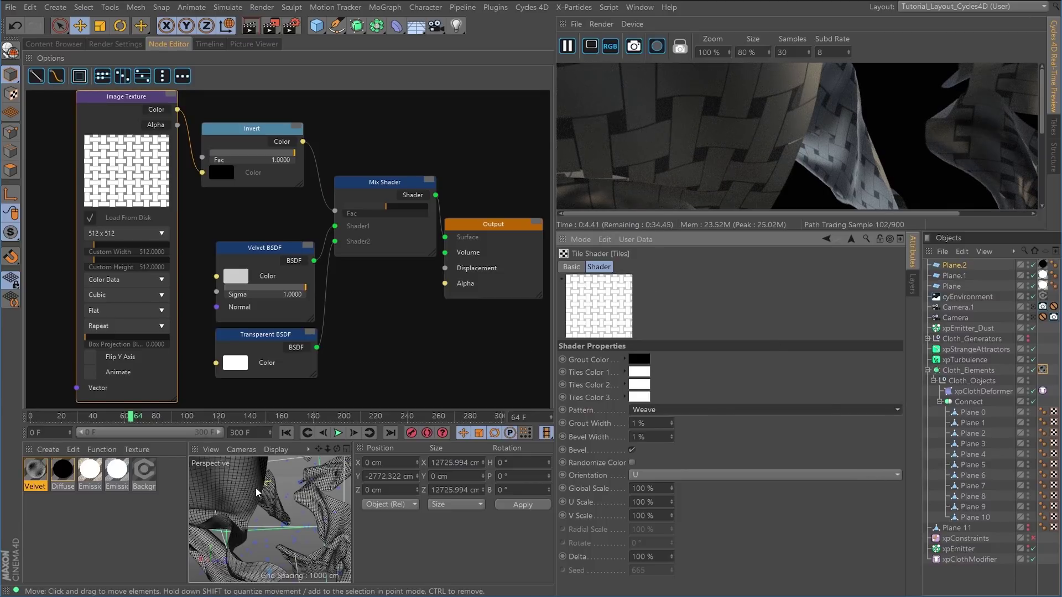
Try Global Scale values of 10 % and 2 % for the Tiles shader, comparing the weave on the rendered cloth
right_click_drag(258, 487, 242, 490, "alt")
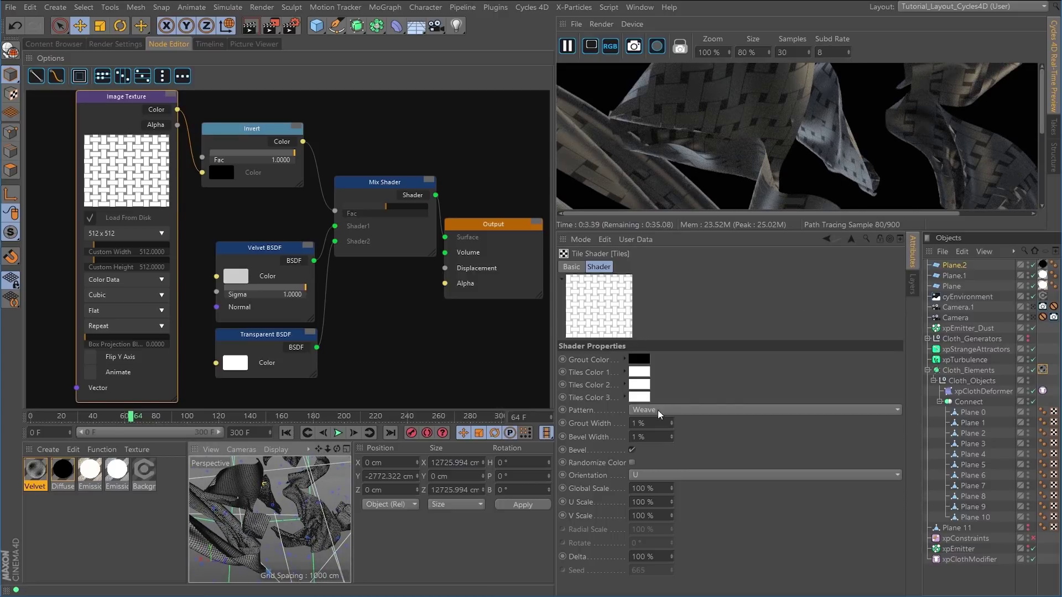
left_click_drag(655, 489, 620, 502)
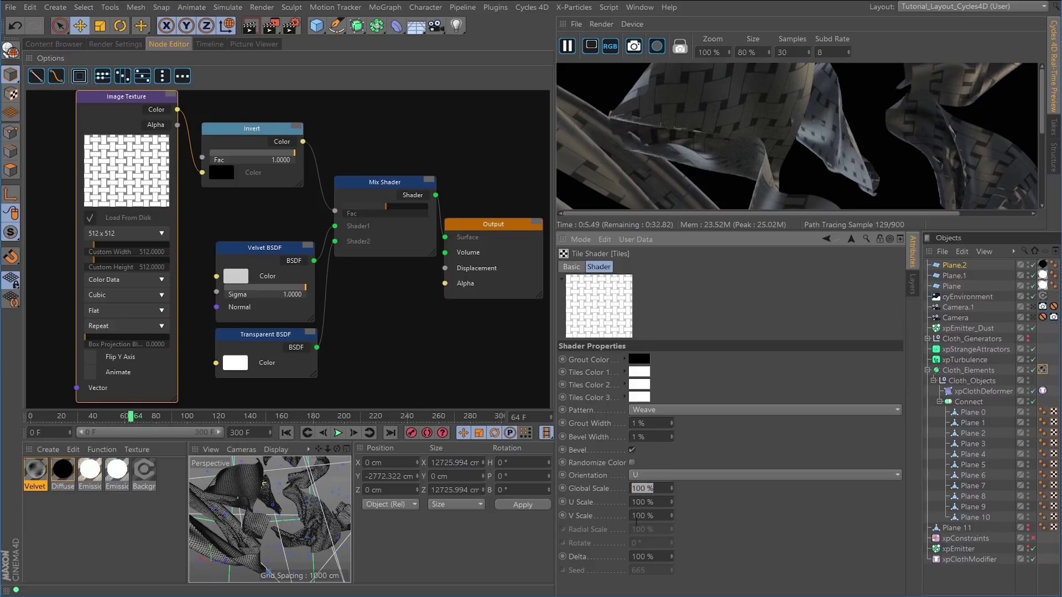
type("10")
key("Return")
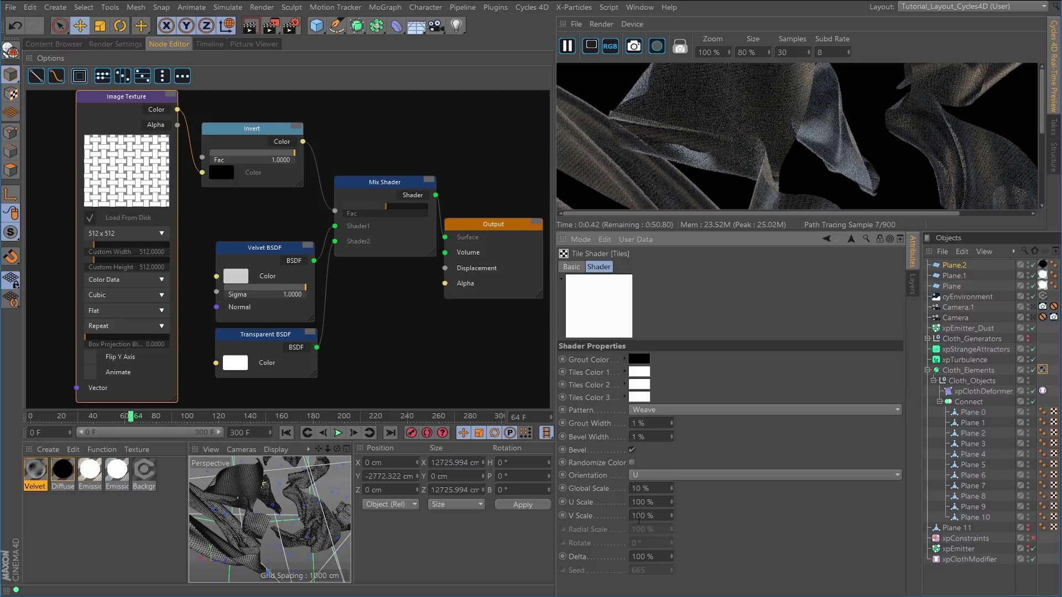
right_click_drag(308, 505, 341, 505, "alt")
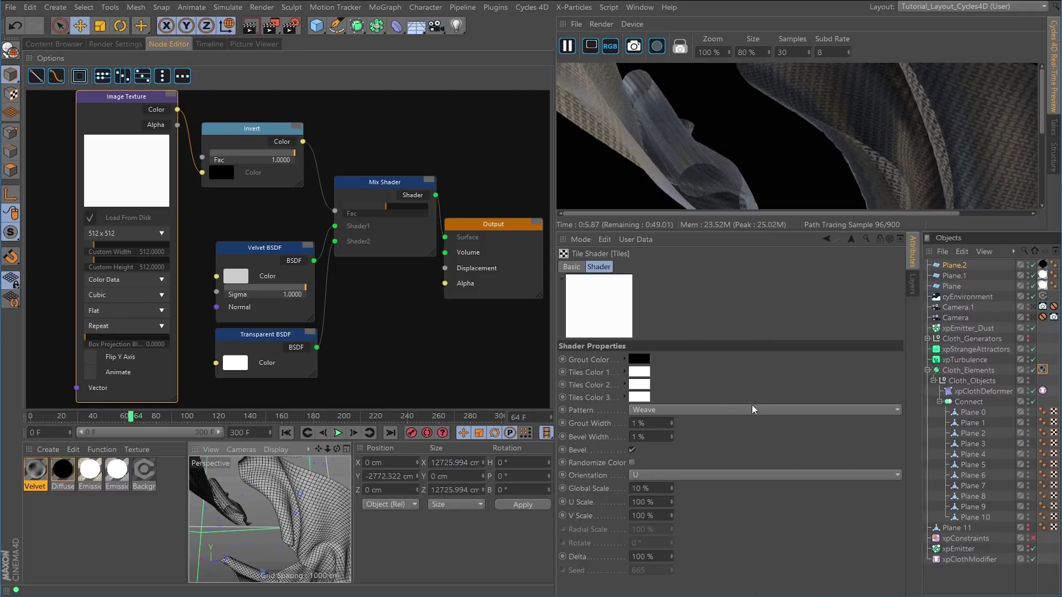
left_click(648, 488)
type("2")
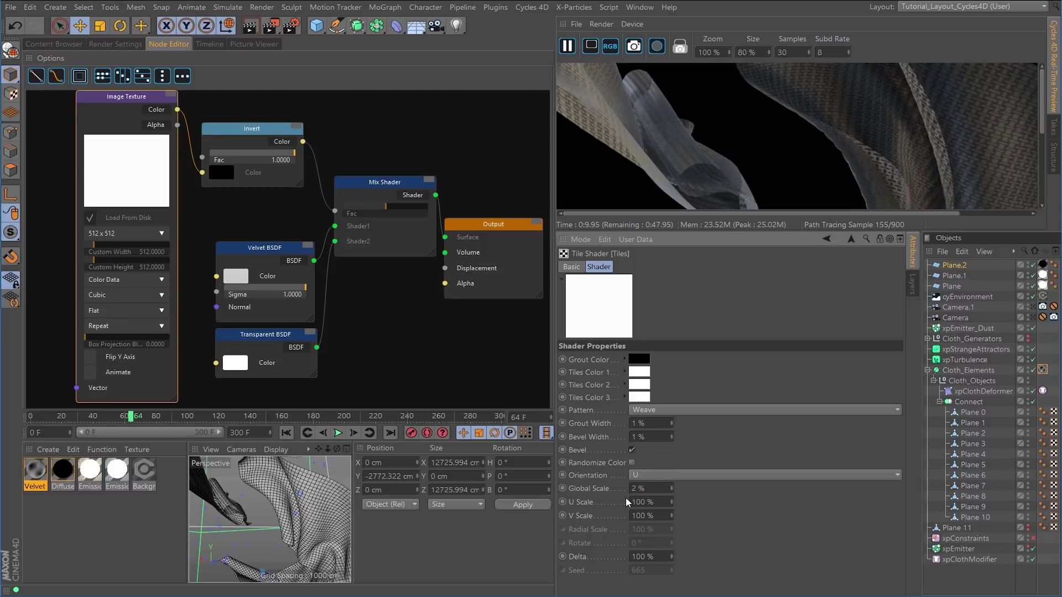
key("Return")
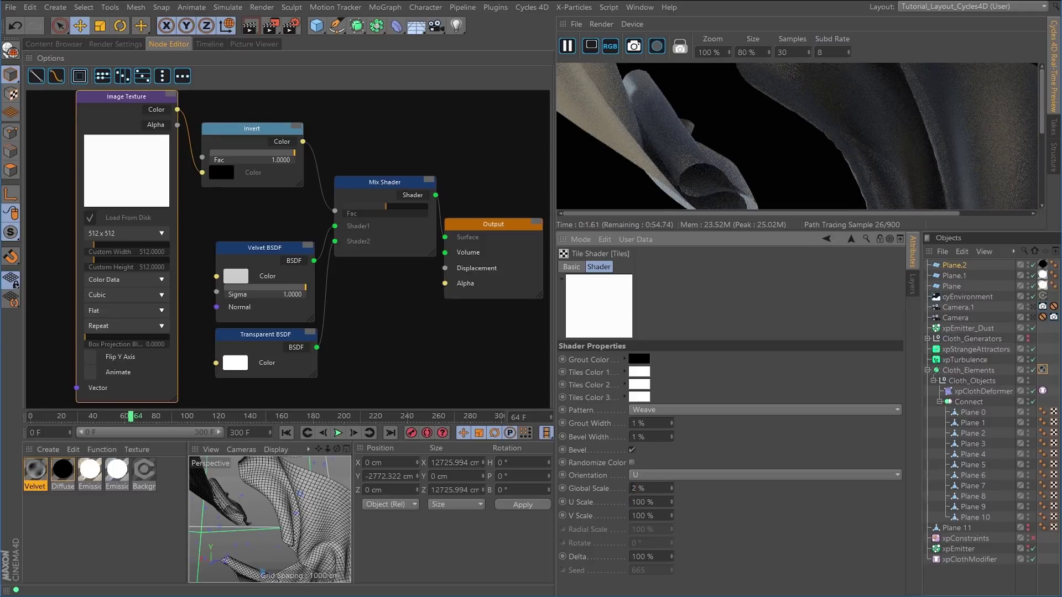
Set the Tiles shader's Global Scale to 5 % and inspect the fabric up close in an enlarged render preview
double_click(650, 489)
type("5")
key("Return")
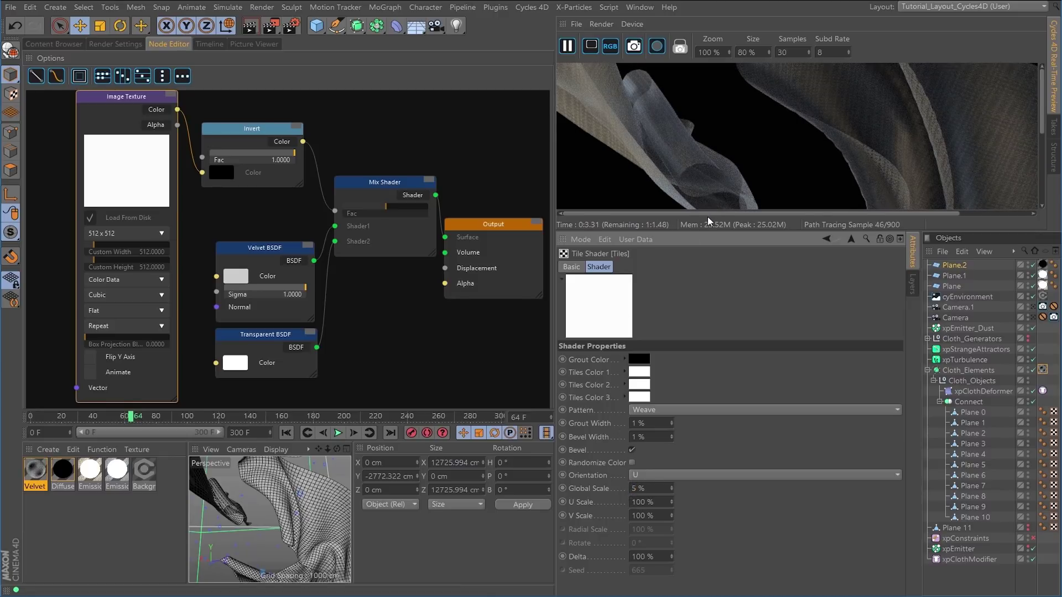
left_click_drag(696, 230, 705, 446)
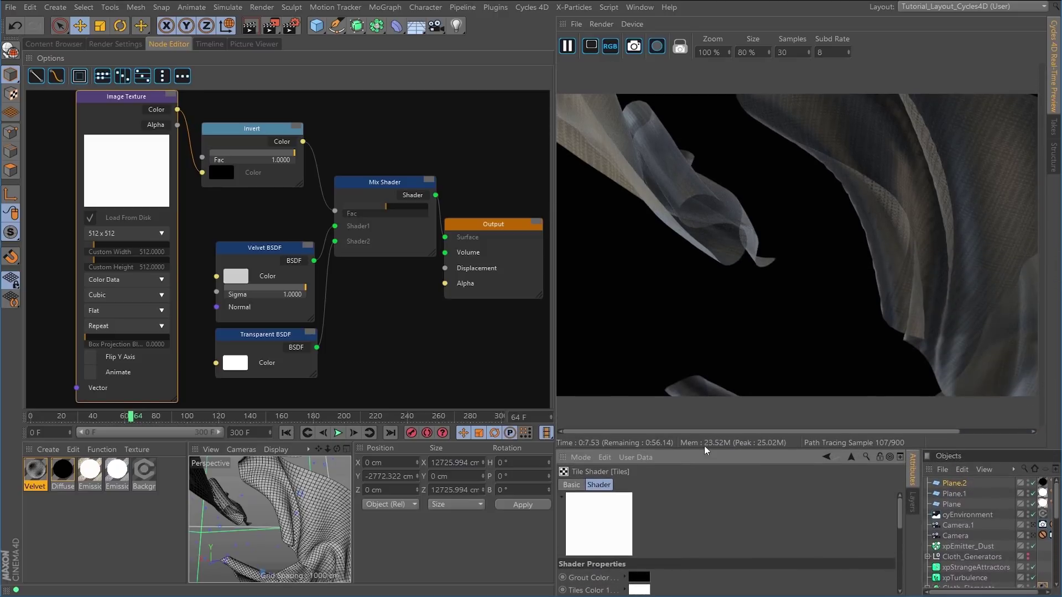
left_click_drag(327, 555, 335, 513, "alt")
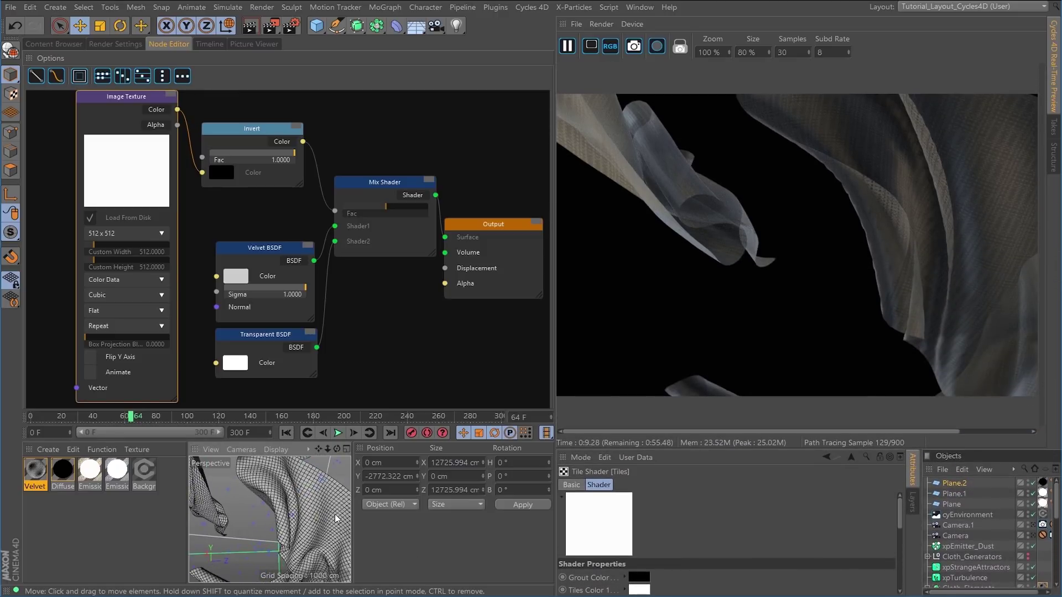
scroll(313, 524, "down", 3)
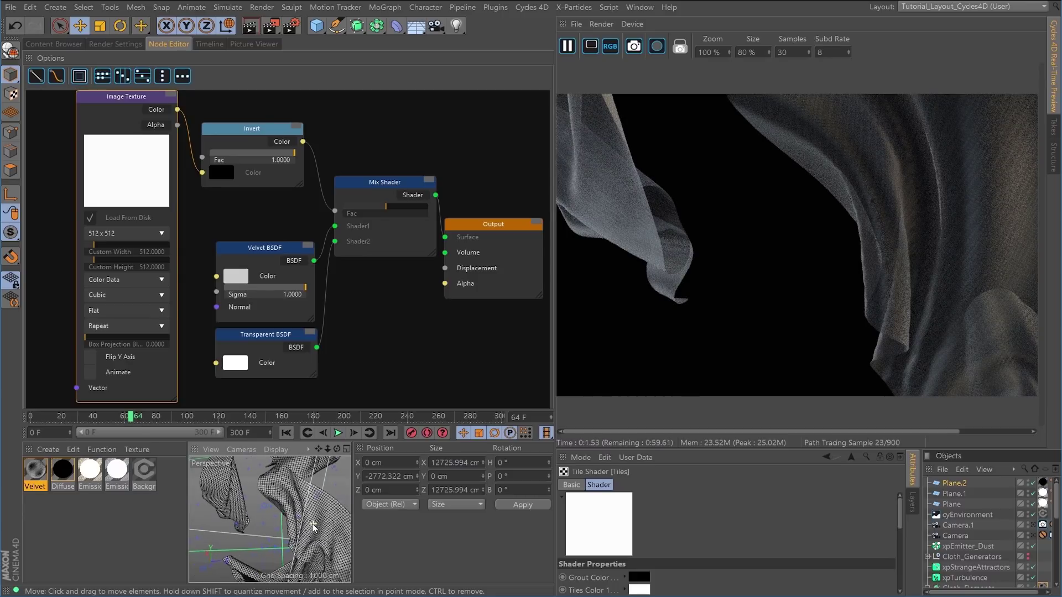
middle_click_drag(324, 526, 303, 526, "alt")
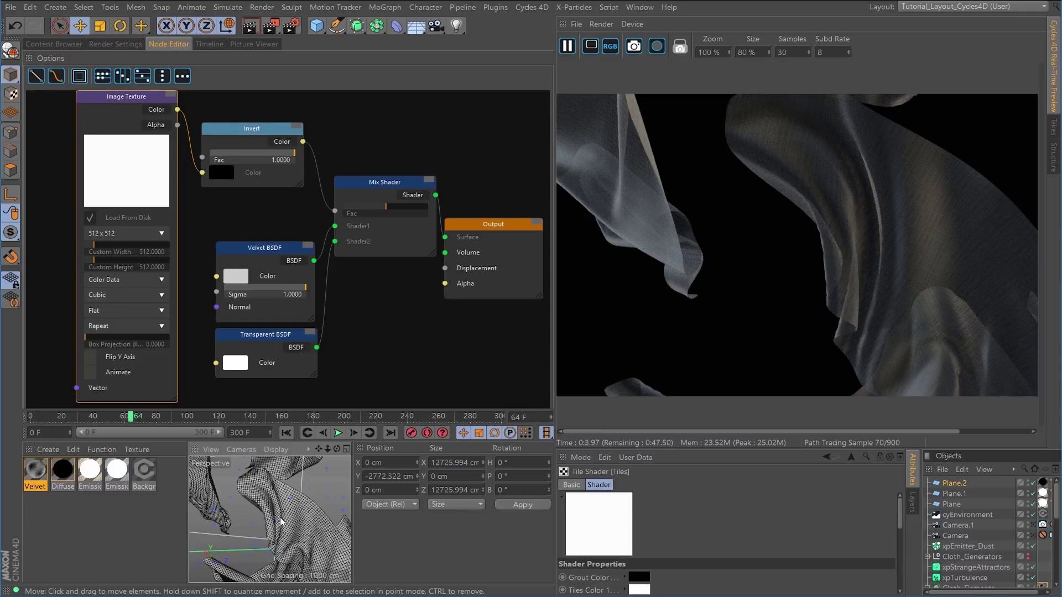
right_click_drag(259, 484, 289, 484, "alt")
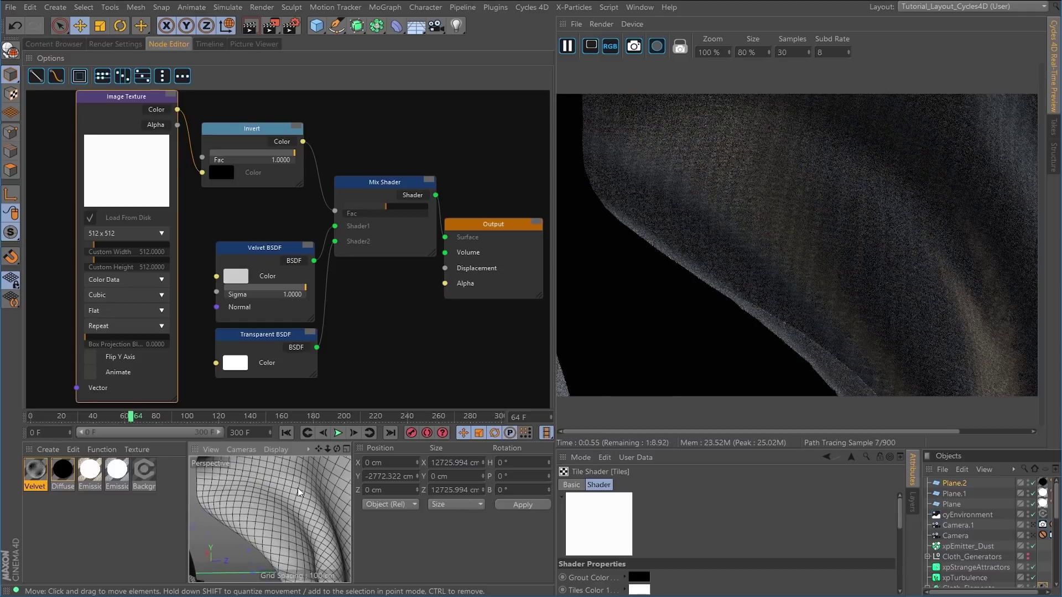
mouse_move(300, 492)
left_mouse_down("alt")
mouse_move(271, 505)
mouse_move(290, 502)
left_mouse_up("alt")
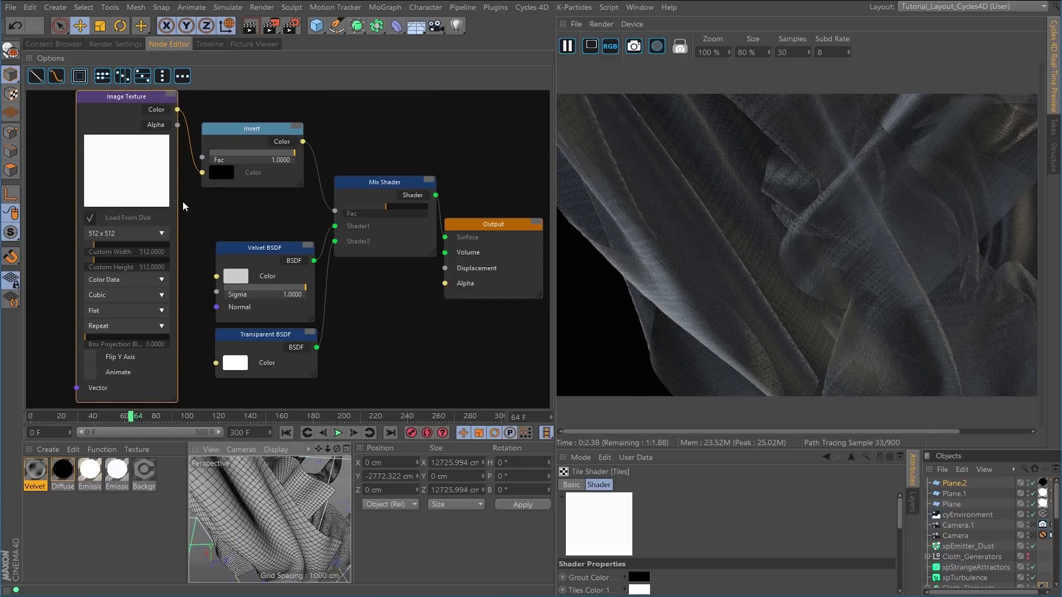
Spread out the Image Texture, Invert, Velvet BSDF, Transparent BSDF and Mix Shader nodes to make room around the Output node
left_click_drag(110, 95, 77, 102)
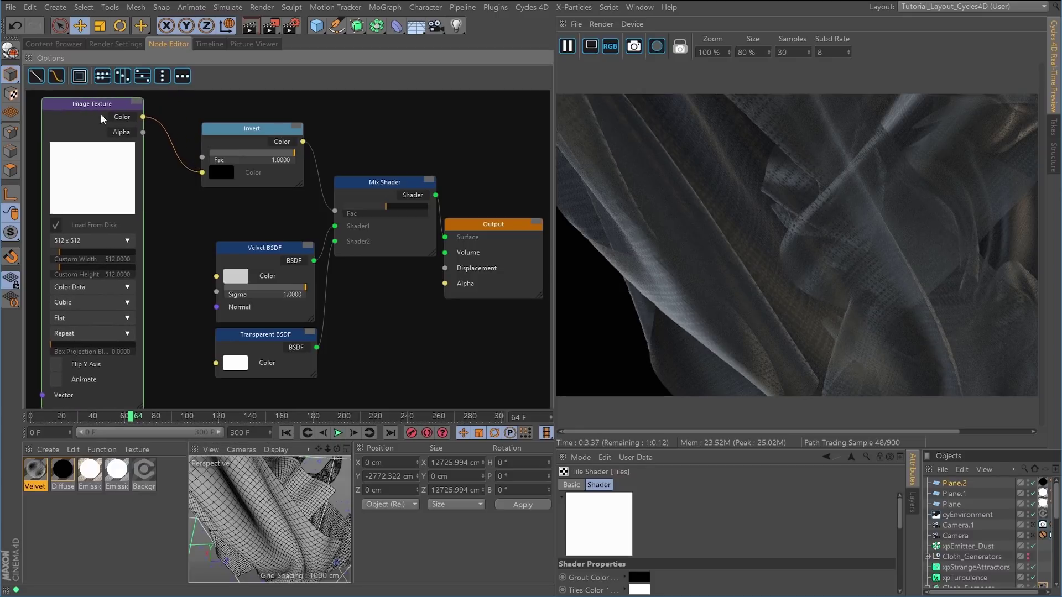
left_click_drag(267, 129, 230, 132)
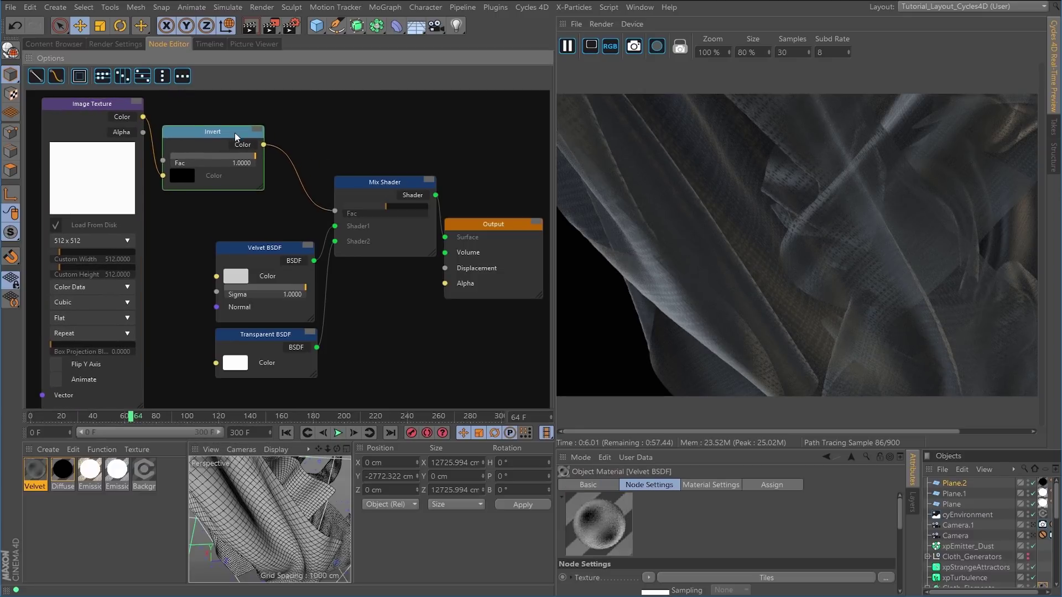
left_click_drag(252, 249, 192, 209)
left_click_drag(267, 333, 208, 306)
left_click_drag(367, 179, 369, 125)
left_click_drag(219, 133, 215, 121)
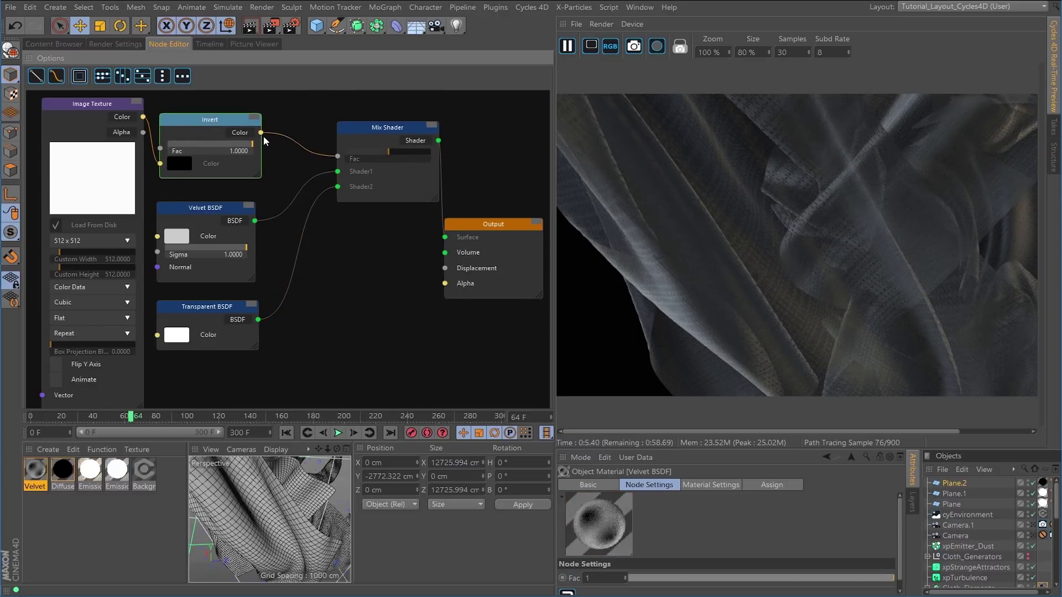
Connect the Invert node's Color output directly to the Output node's Displacement input and inspect the cloth from farther away
left_click_drag(261, 133, 445, 269)
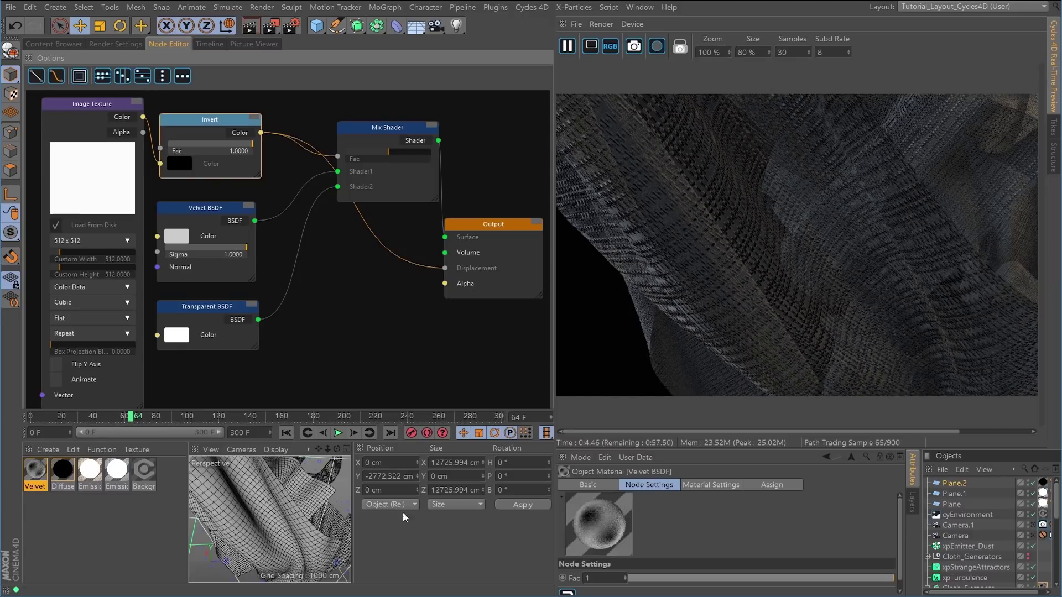
right_click_drag(299, 504, 286, 512, "alt")
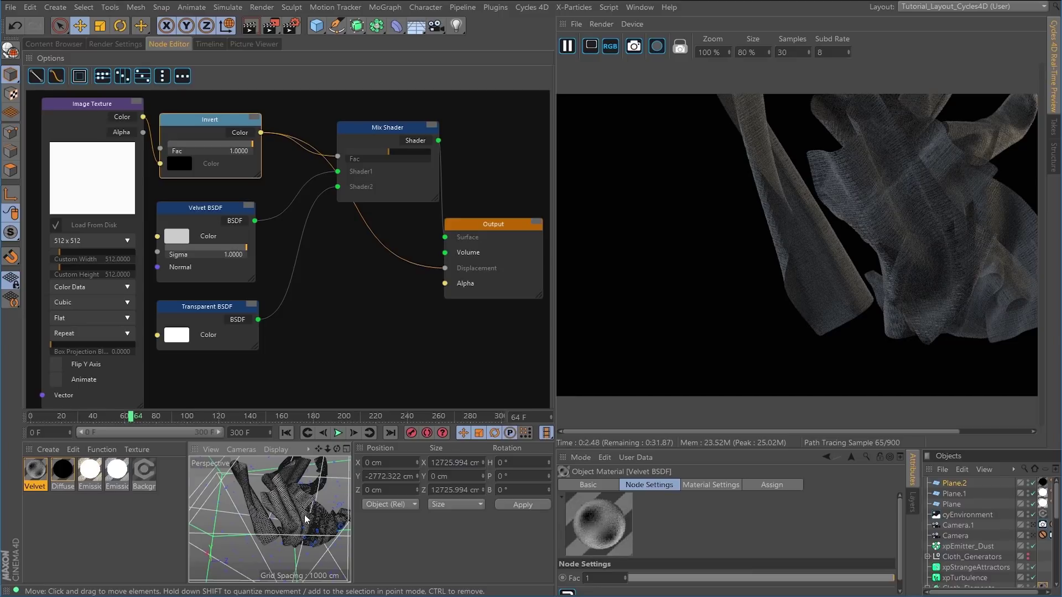
left_click_drag(306, 517, 267, 526, "alt")
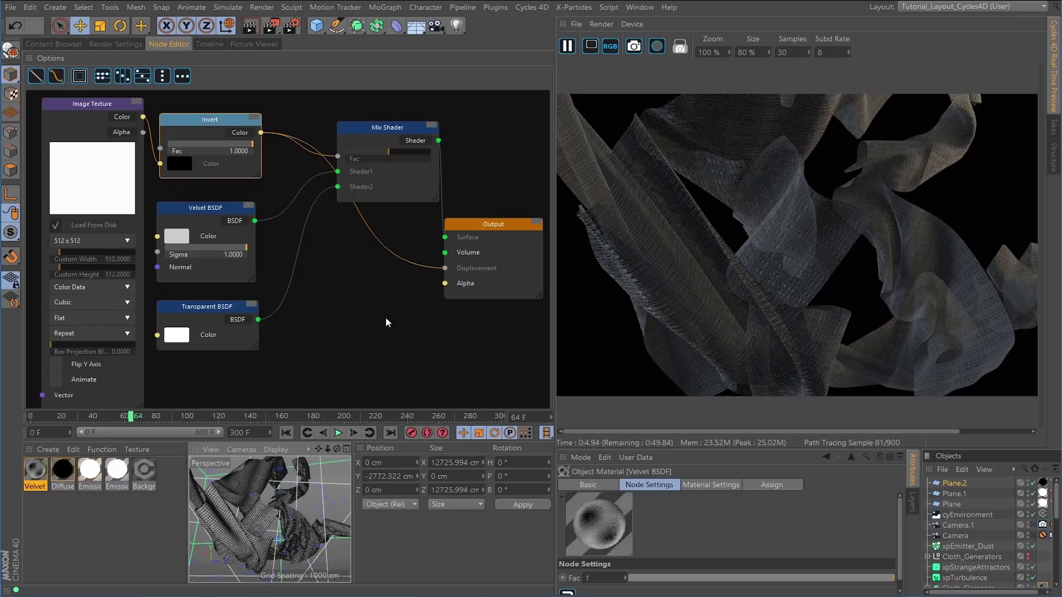
Add a Math converter node below the Mix Shader and set its operation to Multiply
left_click_drag(388, 125, 402, 106)
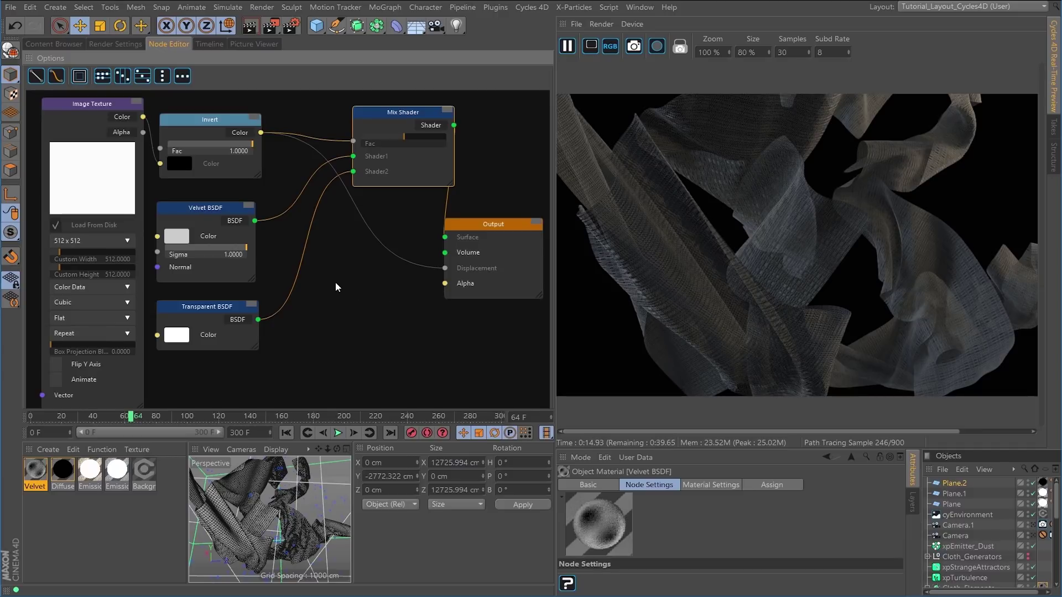
right_click(340, 272)
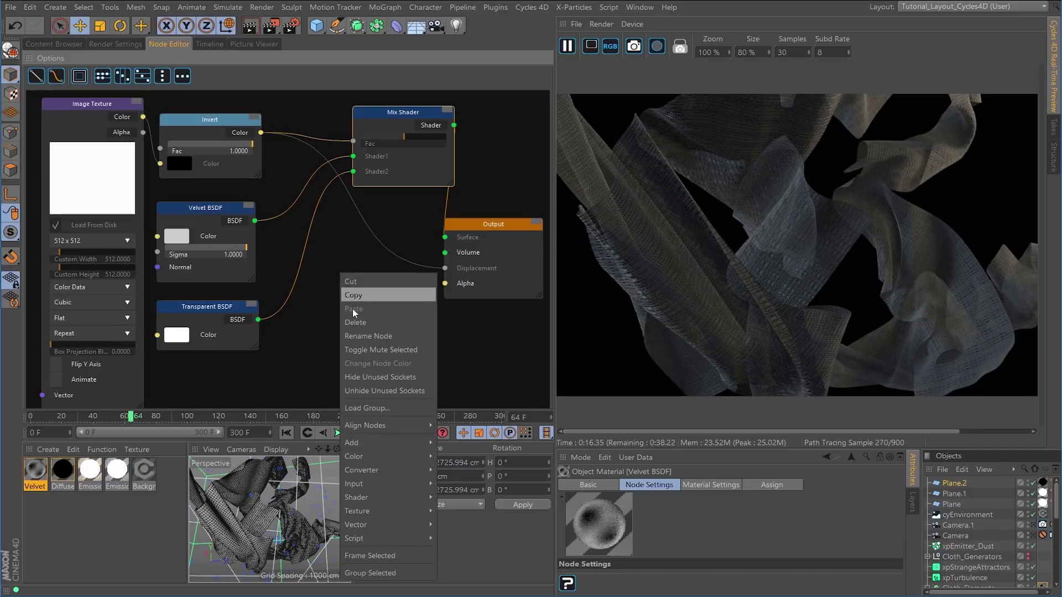
mouse_move(395, 466)
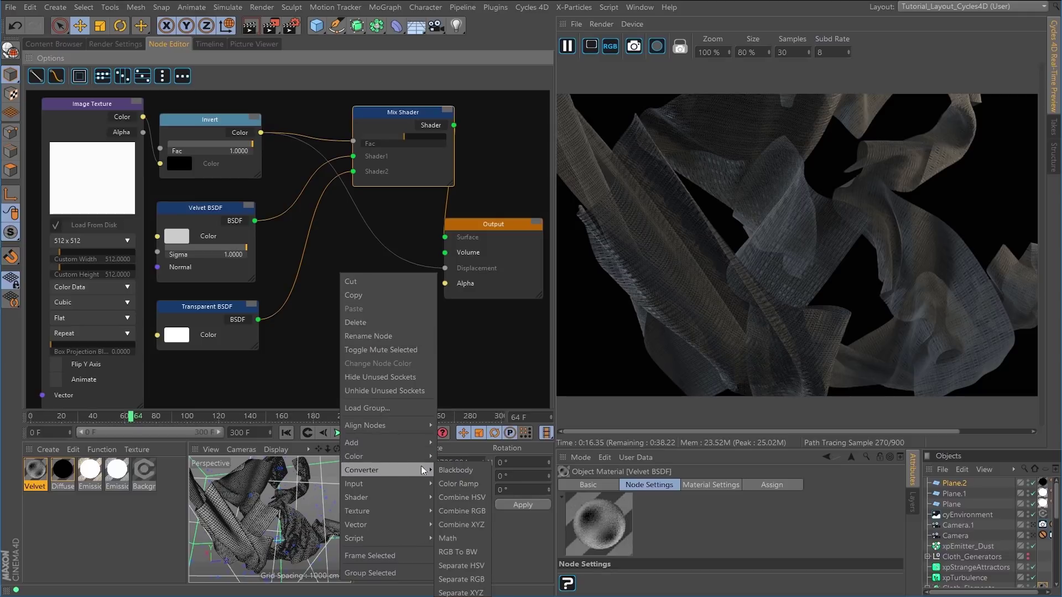
left_click(458, 537)
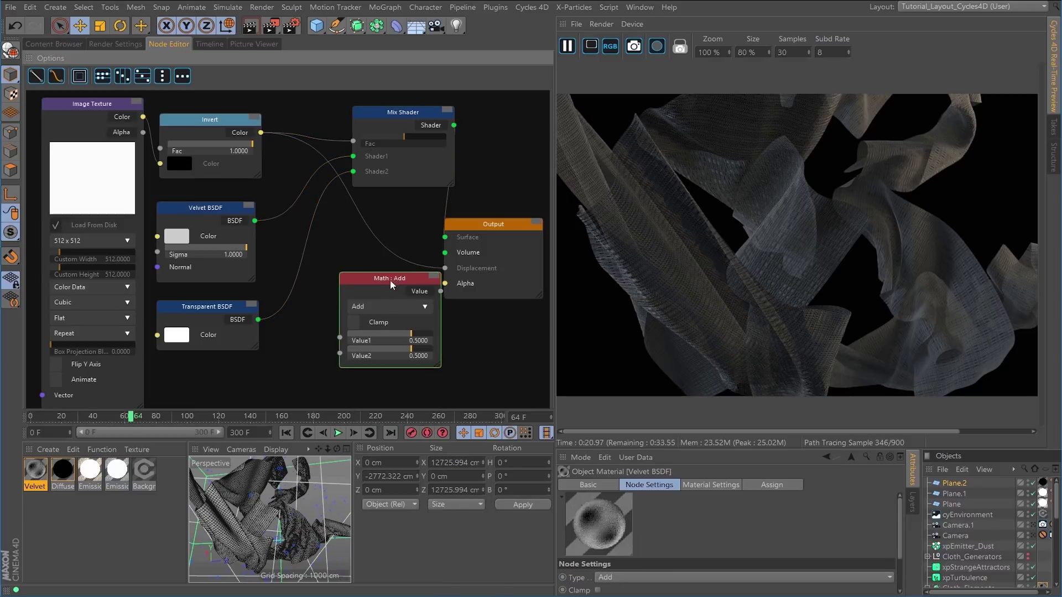
left_click_drag(390, 279, 360, 278)
left_click(393, 305)
left_click(393, 341)
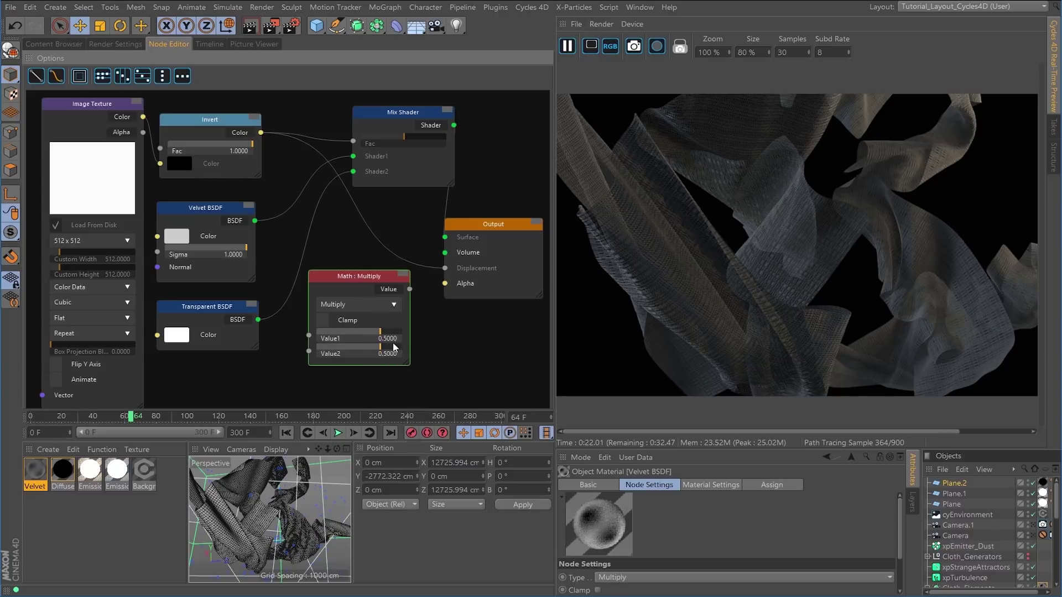
Route the Invert node's Color output through the Math node's Value1 input and its Value output into the Output node's Displacement
left_click_drag(260, 132, 309, 335)
left_click_drag(409, 288, 445, 269)
left_click_drag(379, 276, 388, 253)
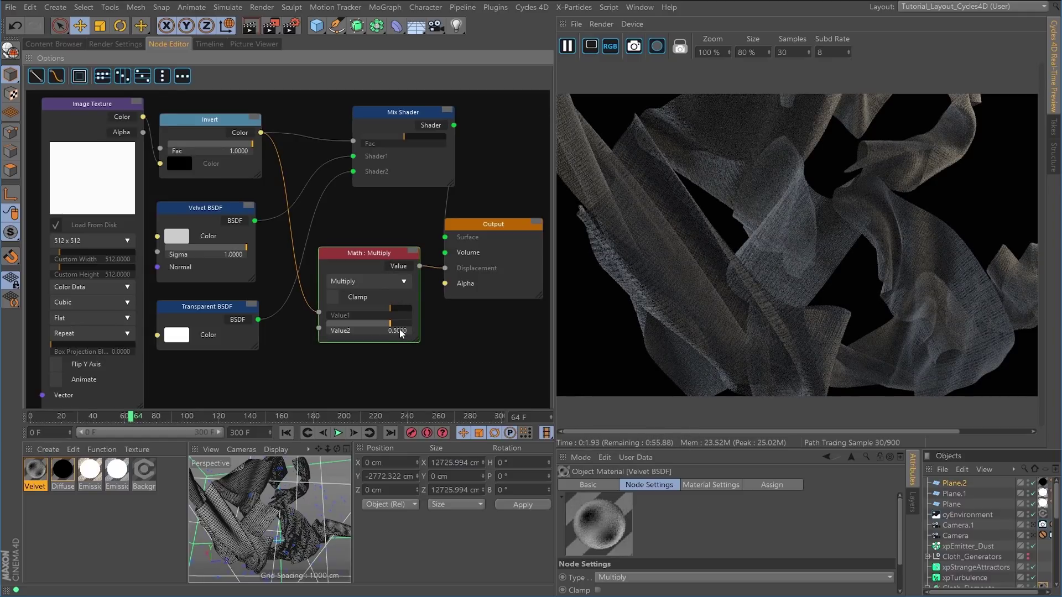
Try 0.2 as the Math node's Value2, replace it with 2 and inspect the displaced weave up close
left_click_drag(688, 449, 688, 390)
type("0.2")
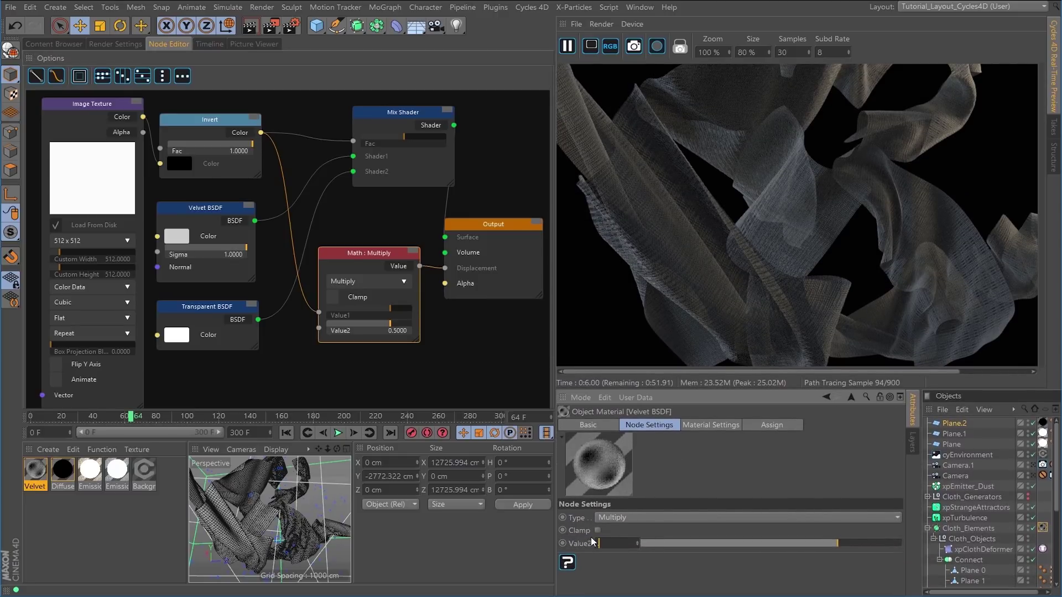
key("Return")
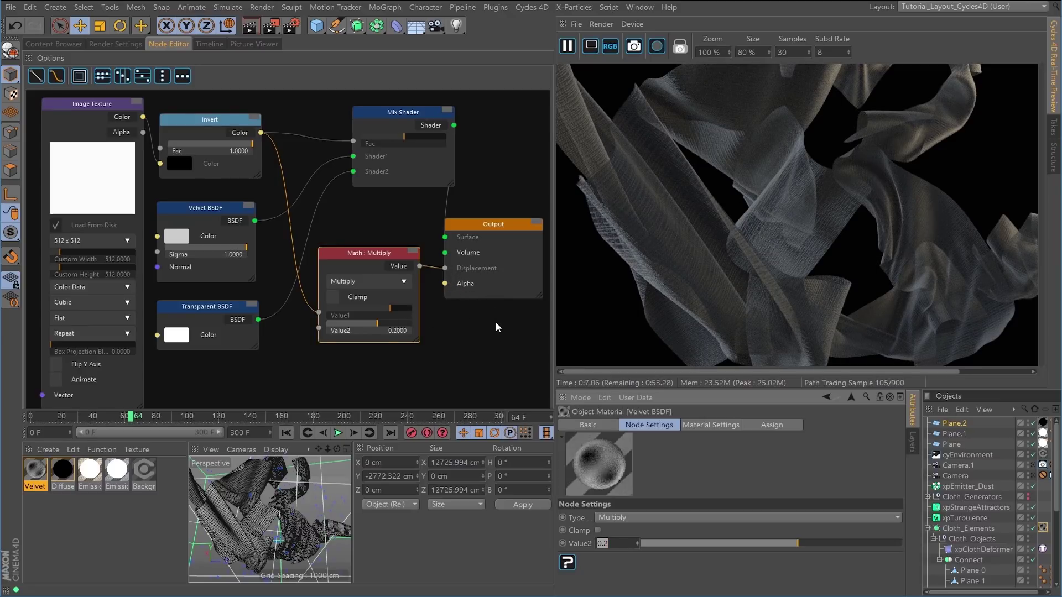
type("2")
left_click_drag(268, 514, 288, 517)
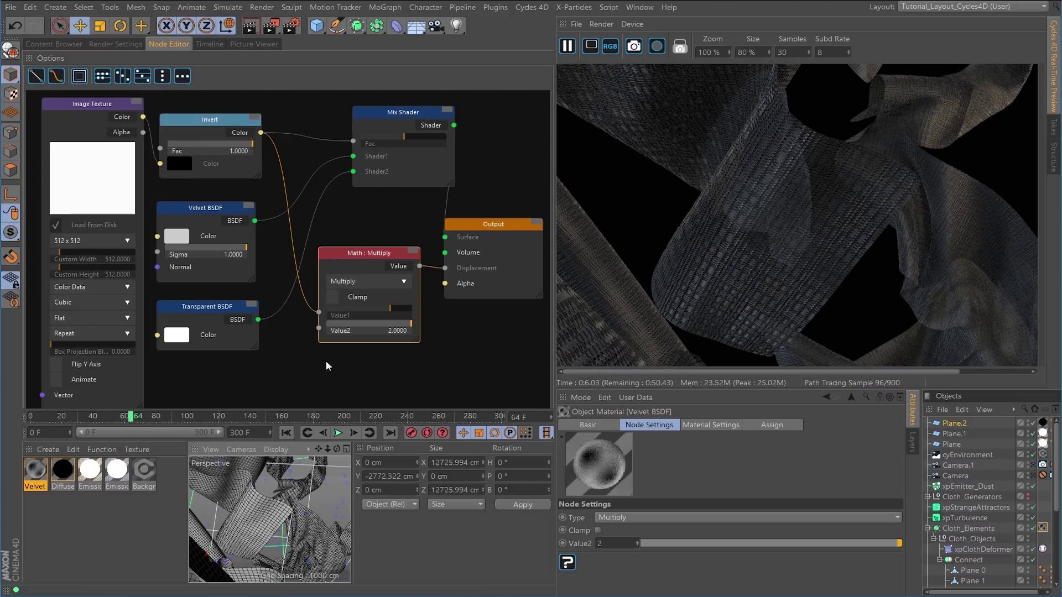
Darken the Transparent BSDF node's color from white to a mid grey
left_click(181, 338)
left_click_drag(239, 360, 183, 373)
left_click(170, 380)
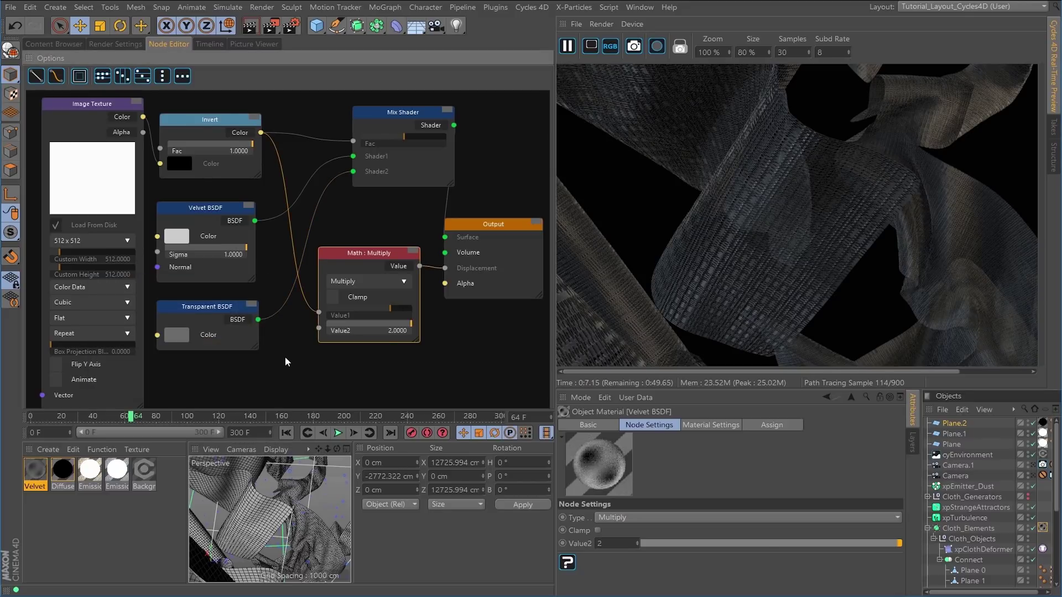
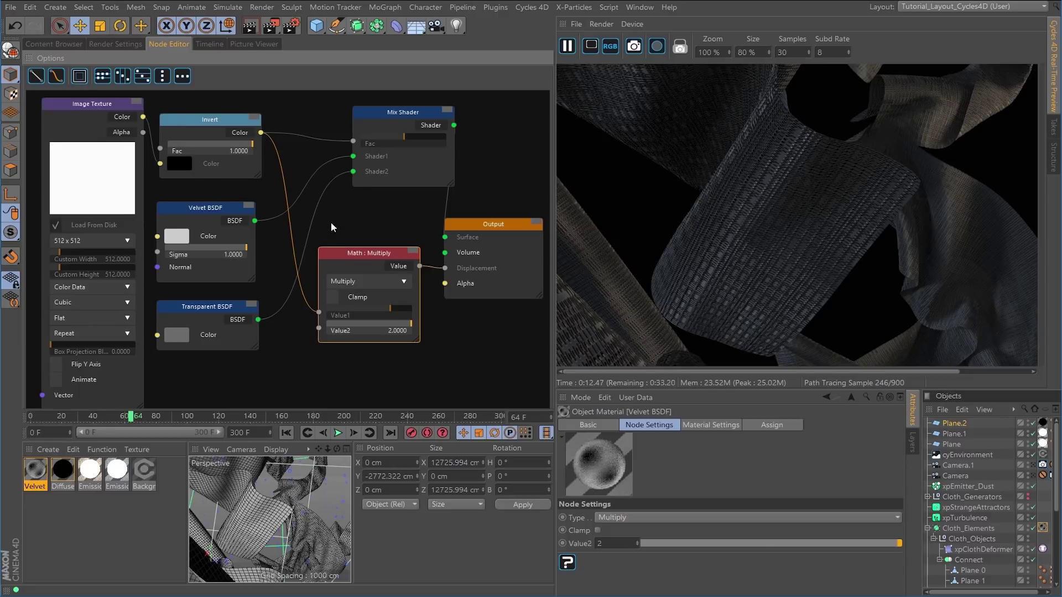
Fit the node tree in view and enlarge the object list so the whole Cloth_Elements hierarchy and its tags show
scroll(328, 227, "down", 4)
middle_click_drag(301, 339, 338, 347)
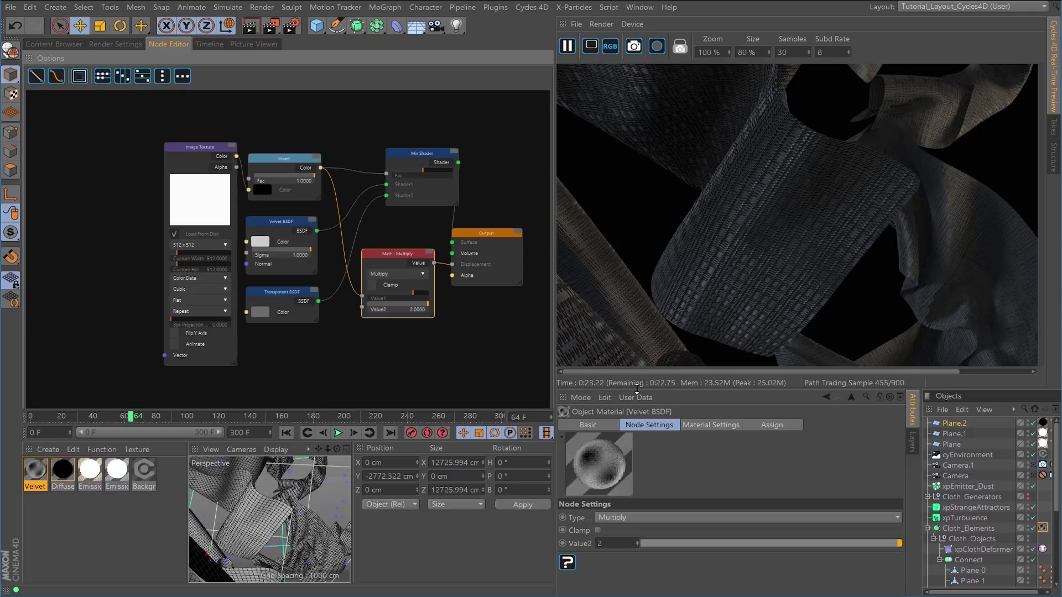
left_click_drag(636, 389, 650, 248)
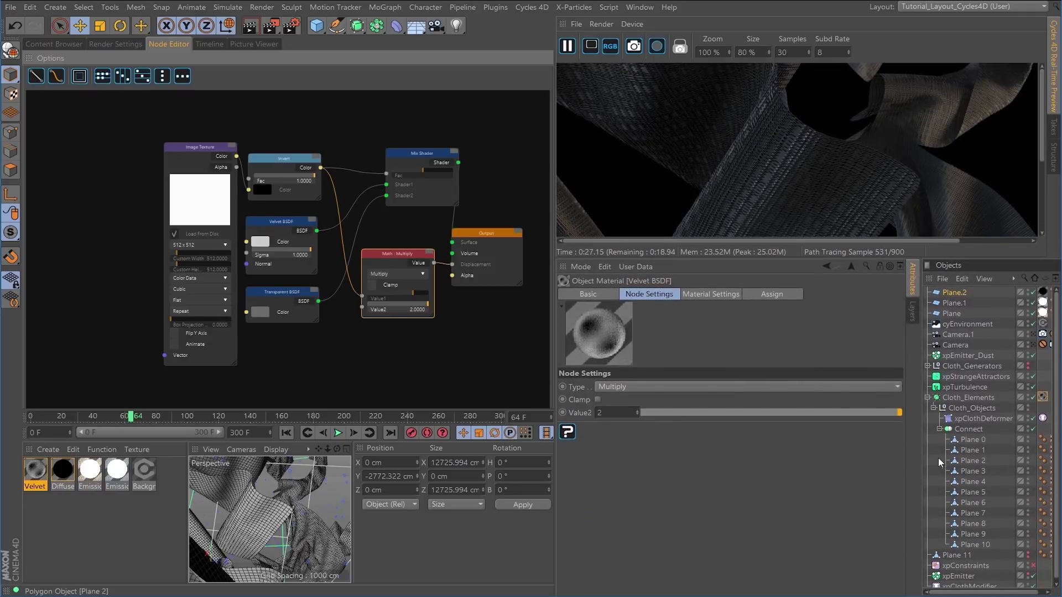
left_click_drag(924, 475, 827, 470)
Examine the individual cloth planes under Connect and their UVW tags
left_click(874, 450)
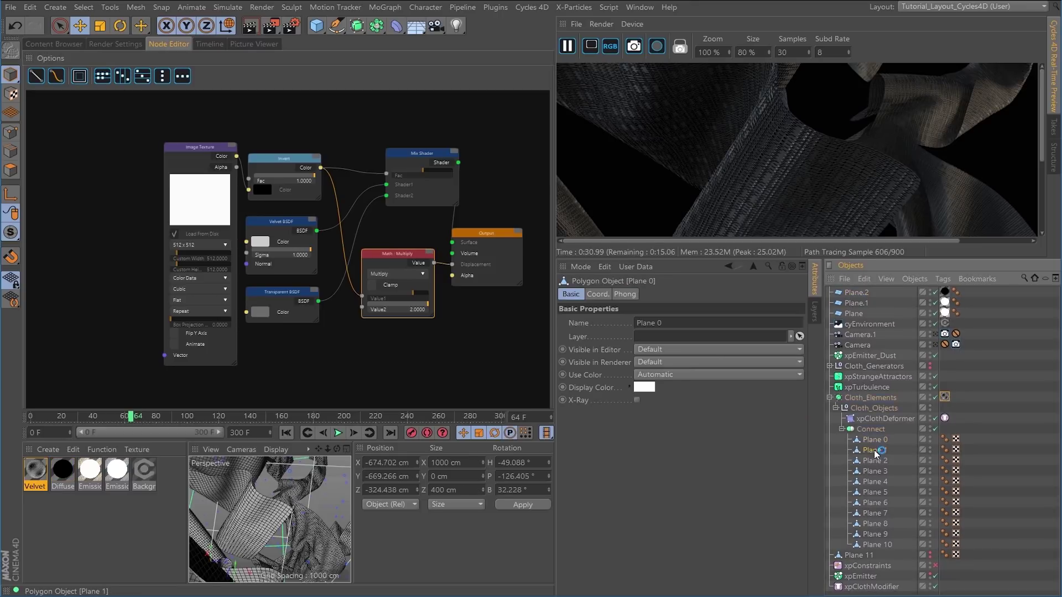
left_click(876, 461)
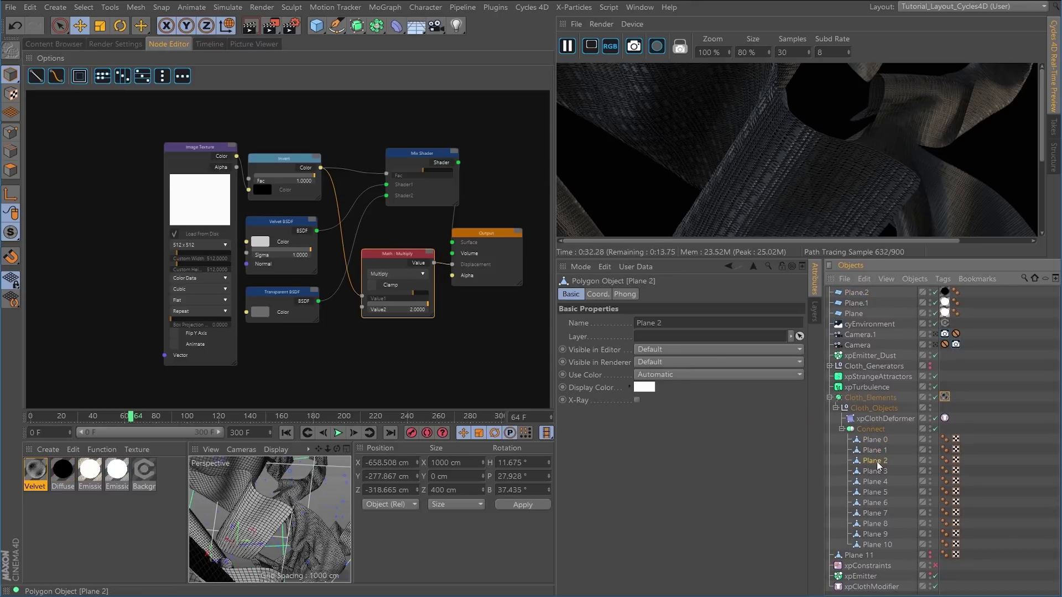
left_click(955, 440)
left_click(956, 450)
left_click(956, 460)
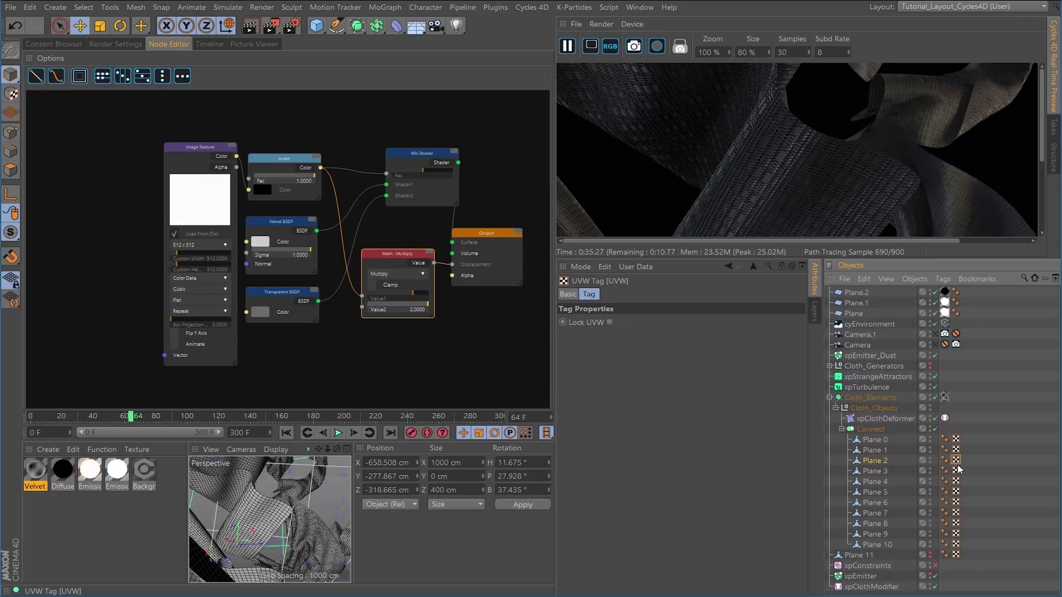
left_click(956, 472)
left_click(956, 482)
left_click(956, 471)
left_click(956, 460)
Move the Velvet BSDF texture tag from Cloth_Elements onto the Connect object
left_click(944, 396)
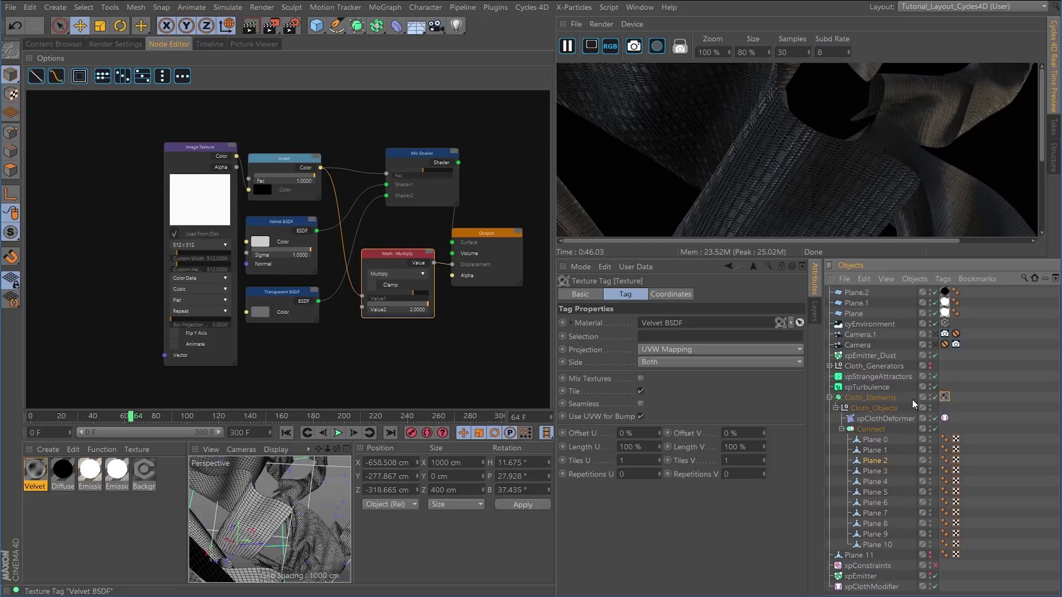
left_click(886, 399)
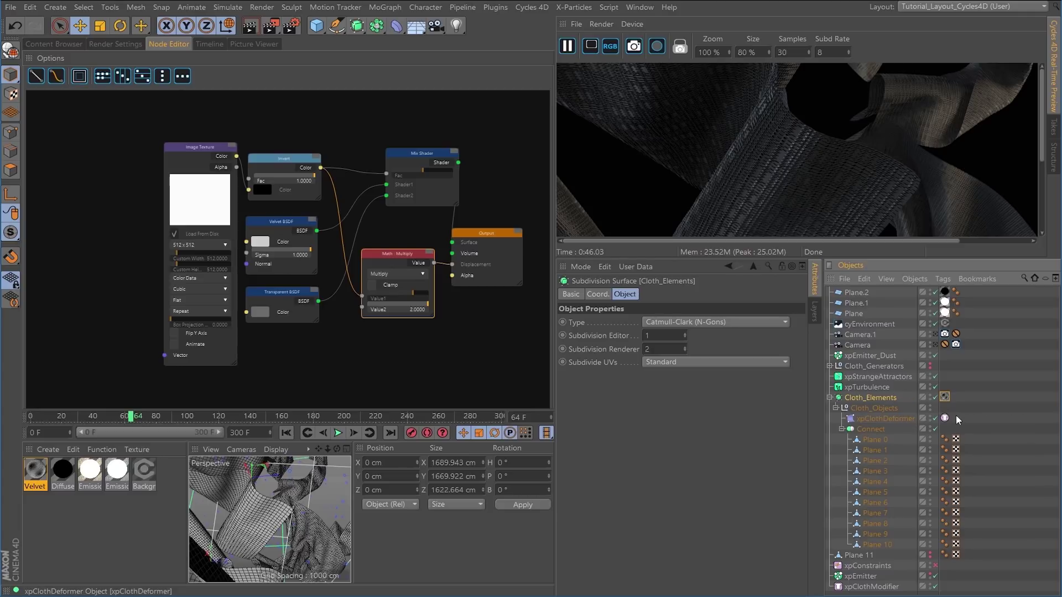
left_click_drag(945, 399, 946, 431)
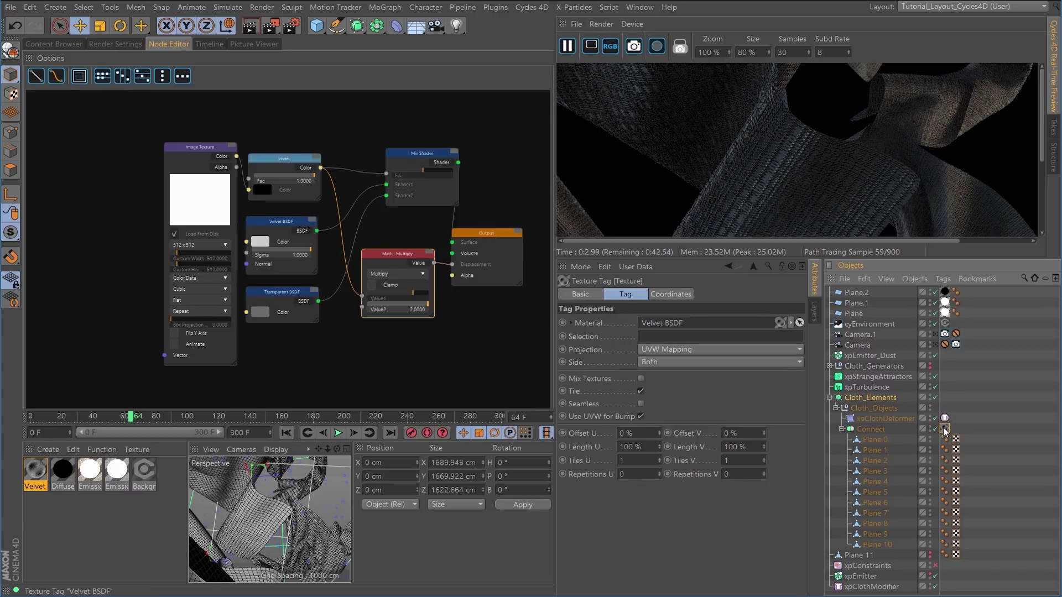
Copy the Velvet BSDF texture tag to all of Connect's child planes and delete the tag from Connect itself
right_click(945, 431)
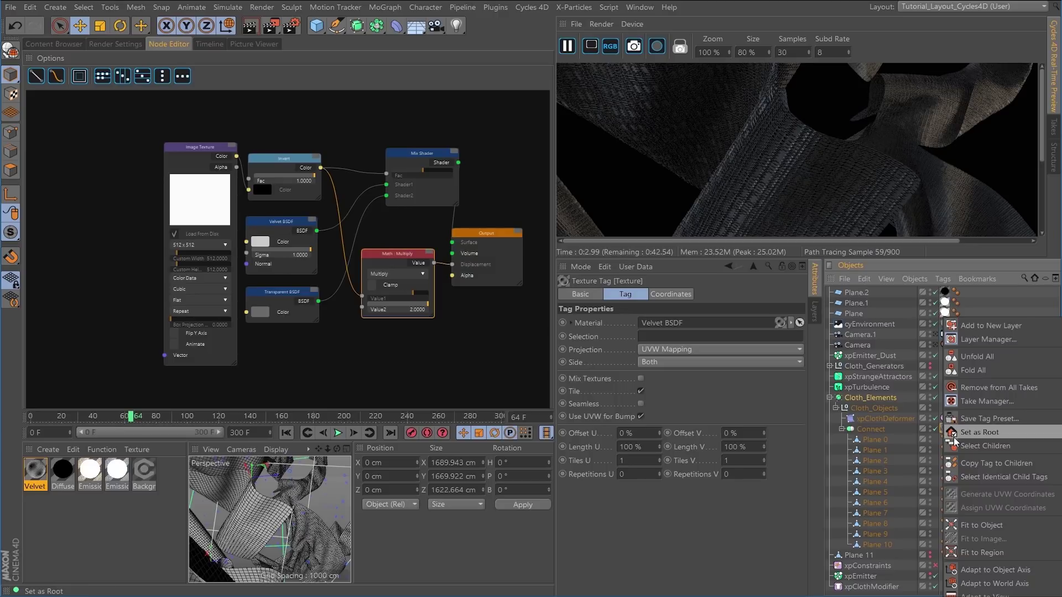
left_click(982, 463)
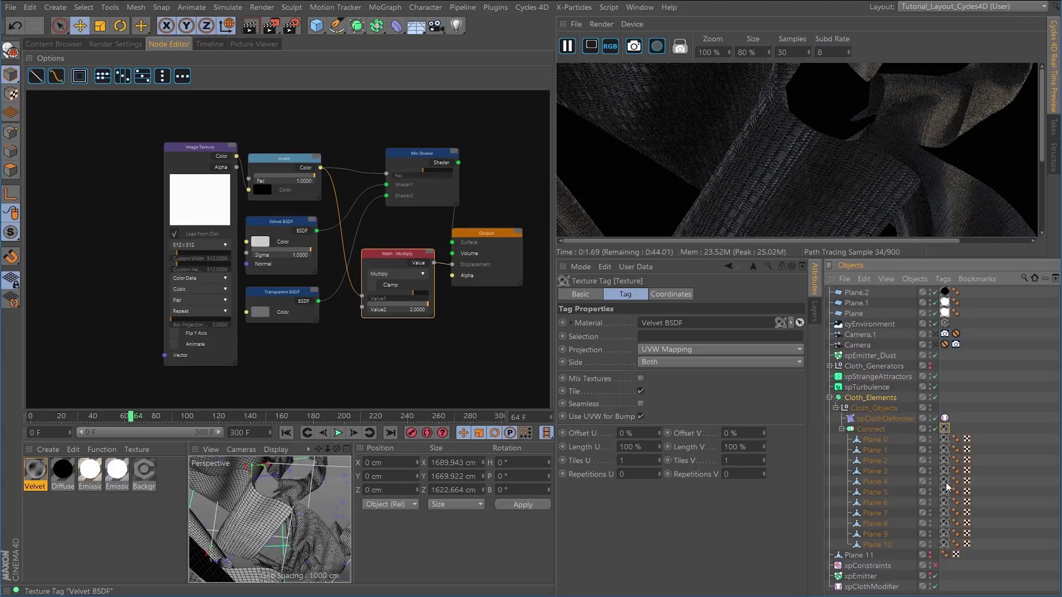
left_click(951, 435)
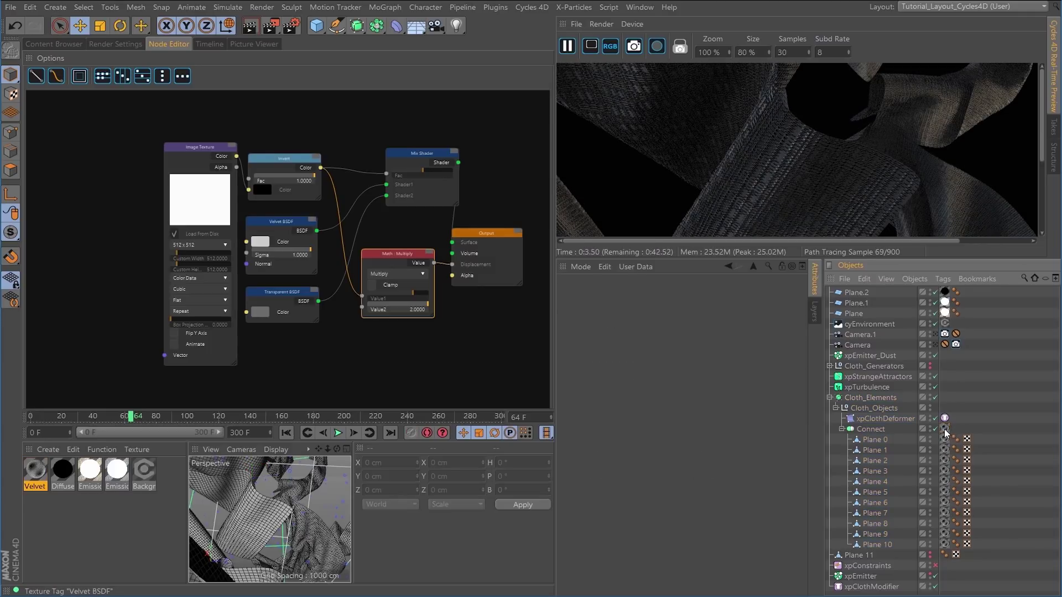
left_click(945, 431)
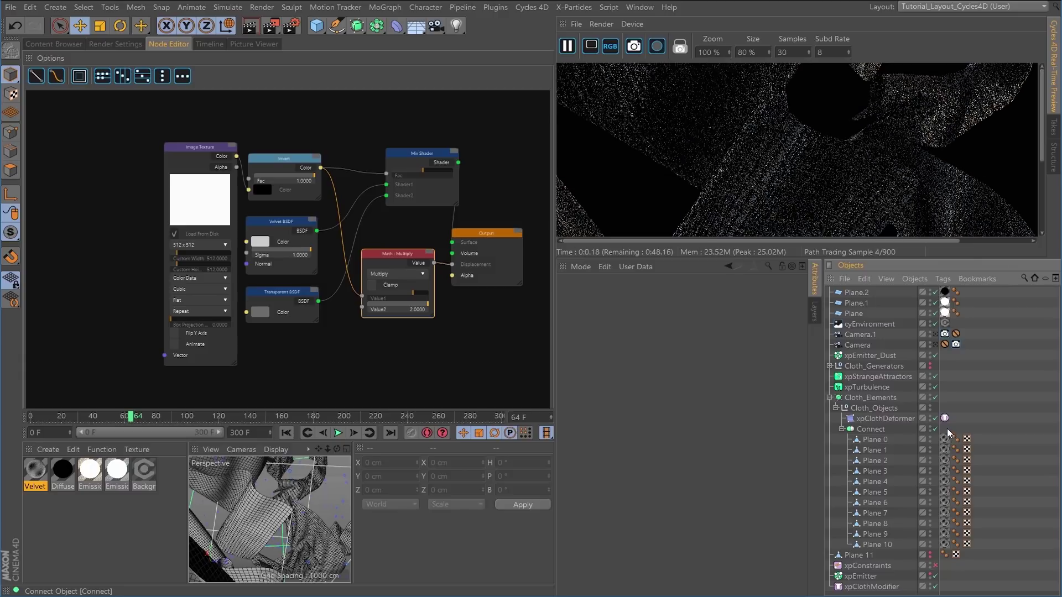
left_click(872, 429)
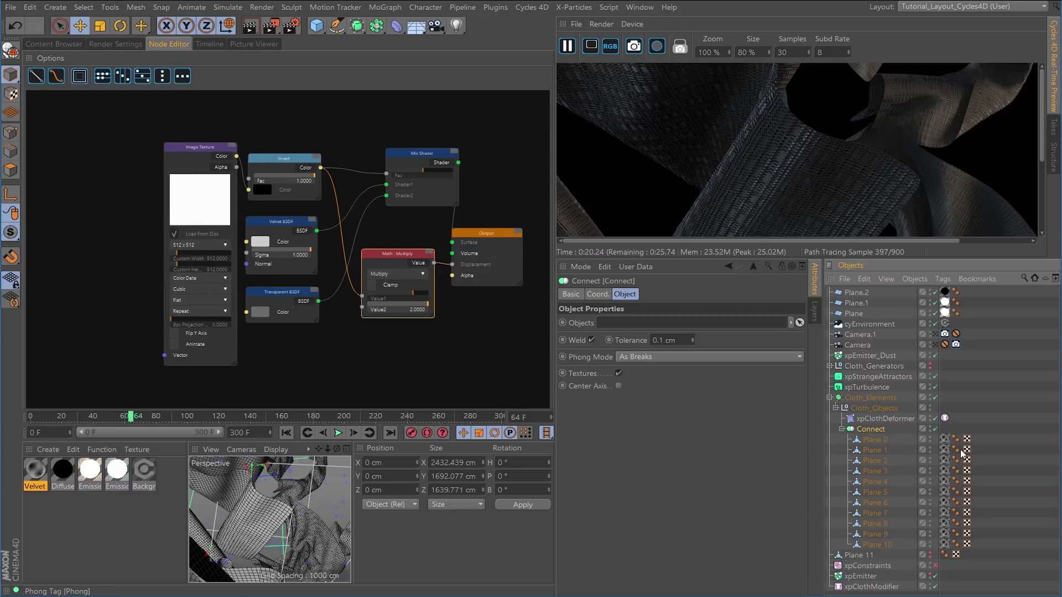
Shift the Image Texture node slightly outward and add a Texture Coordinate input node in front of it
left_click(186, 176)
left_click_drag(185, 176, 172, 166)
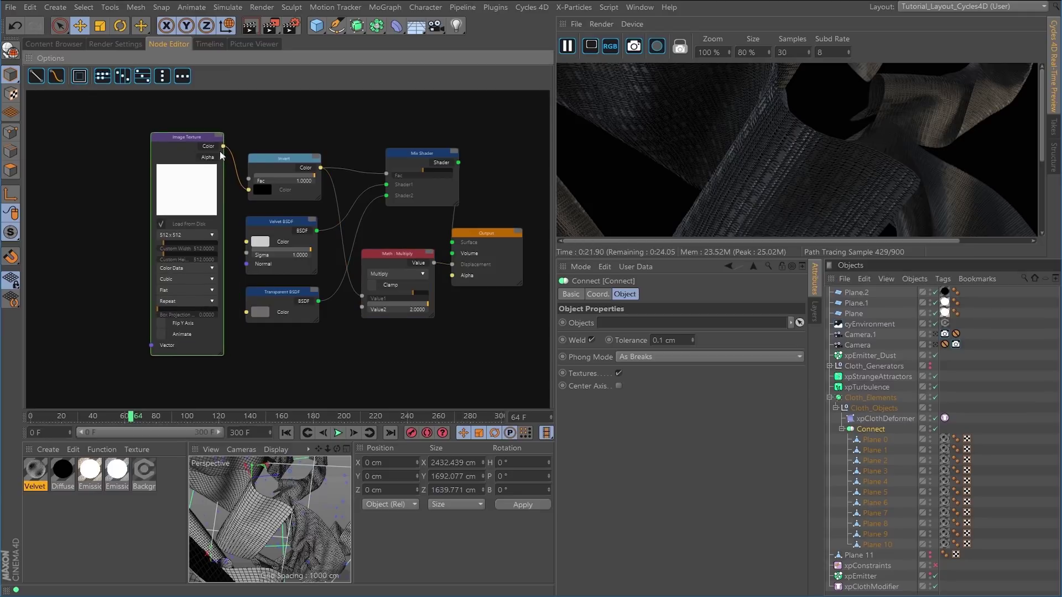
right_click(69, 185)
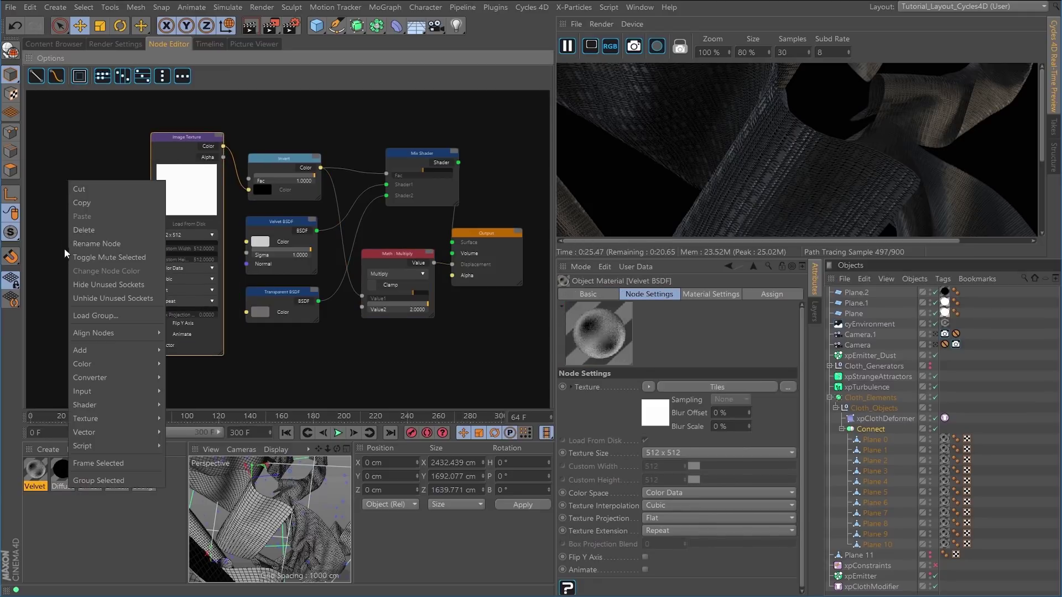
mouse_move(117, 398)
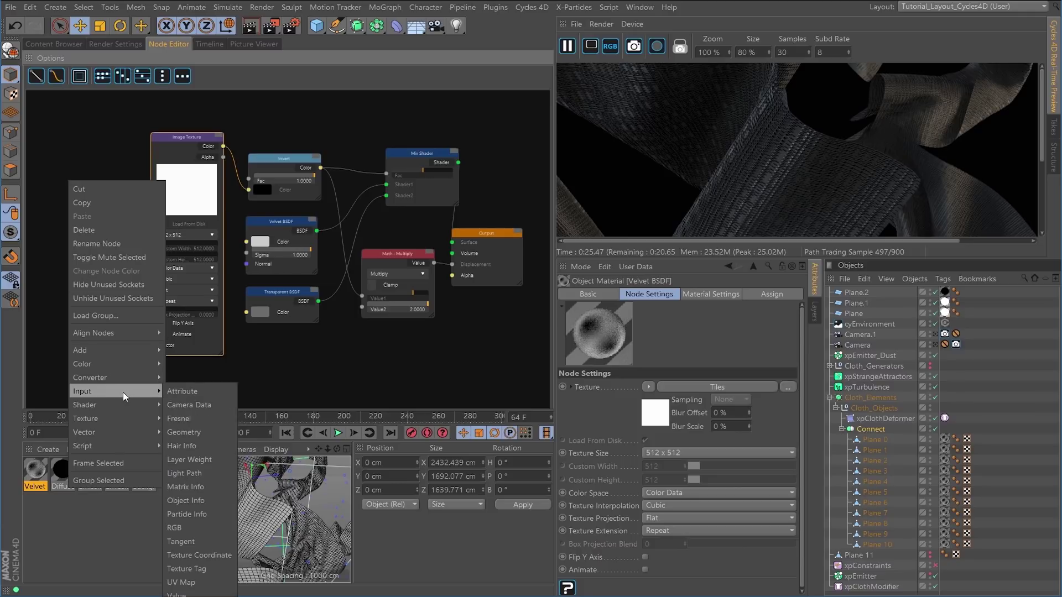
left_click(200, 553)
left_click_drag(98, 188, 88, 181)
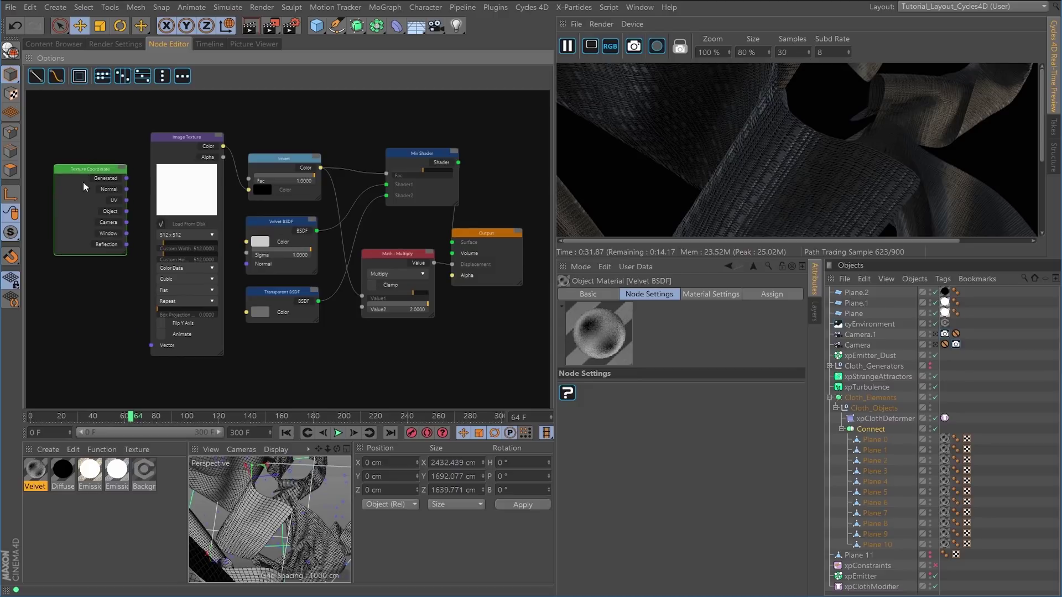
Connect the Texture Coordinate node's UV output to the Image Texture node's Vector input
scroll(92, 211, "up", 1)
scroll(92, 210, "up", 3)
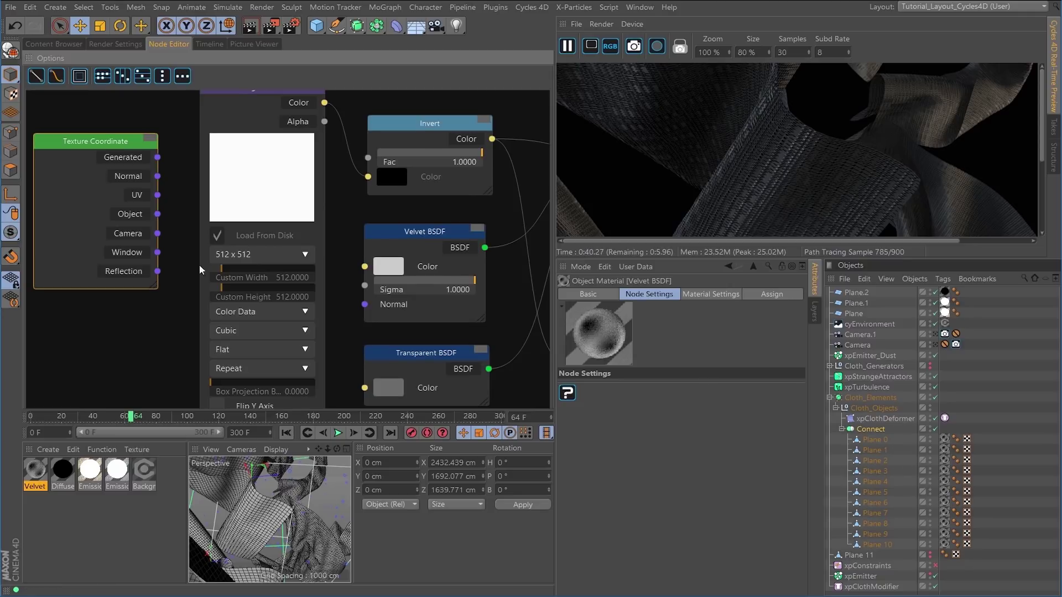
scroll(160, 321, "down", 3)
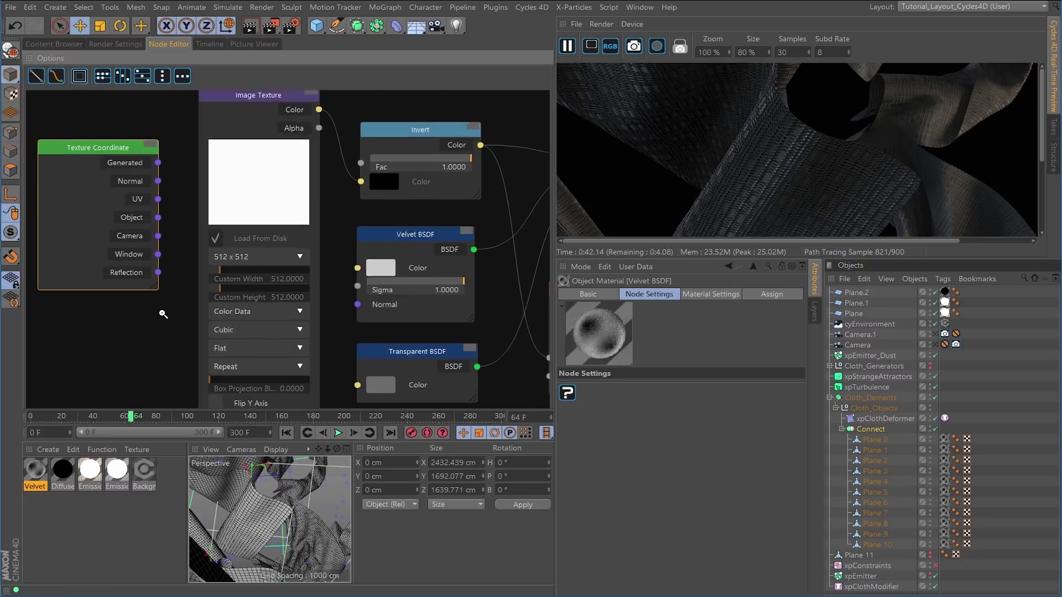
scroll(155, 318, "down", 2)
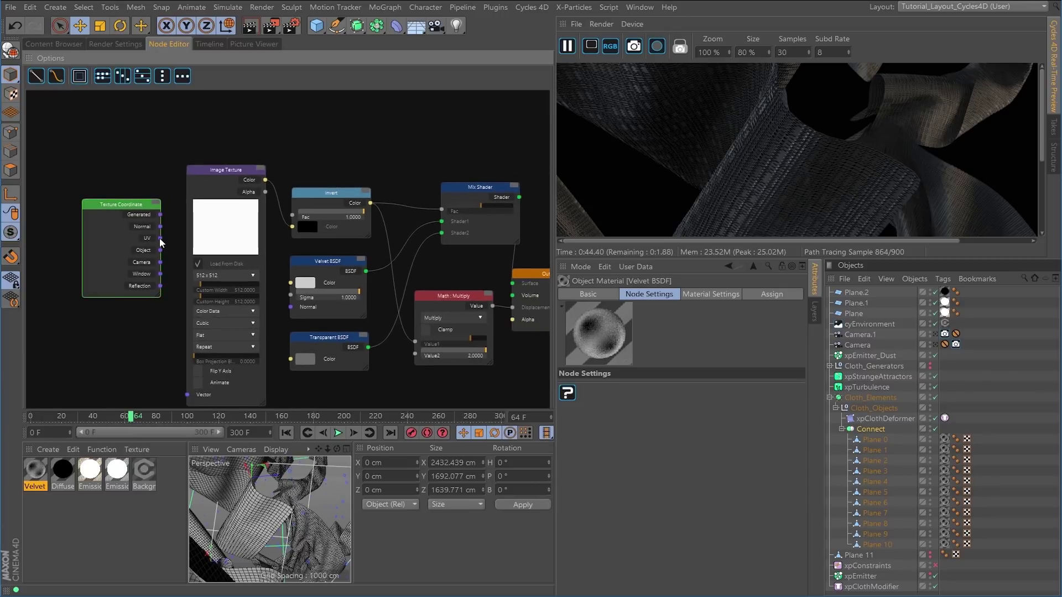
left_click_drag(173, 240, 186, 396)
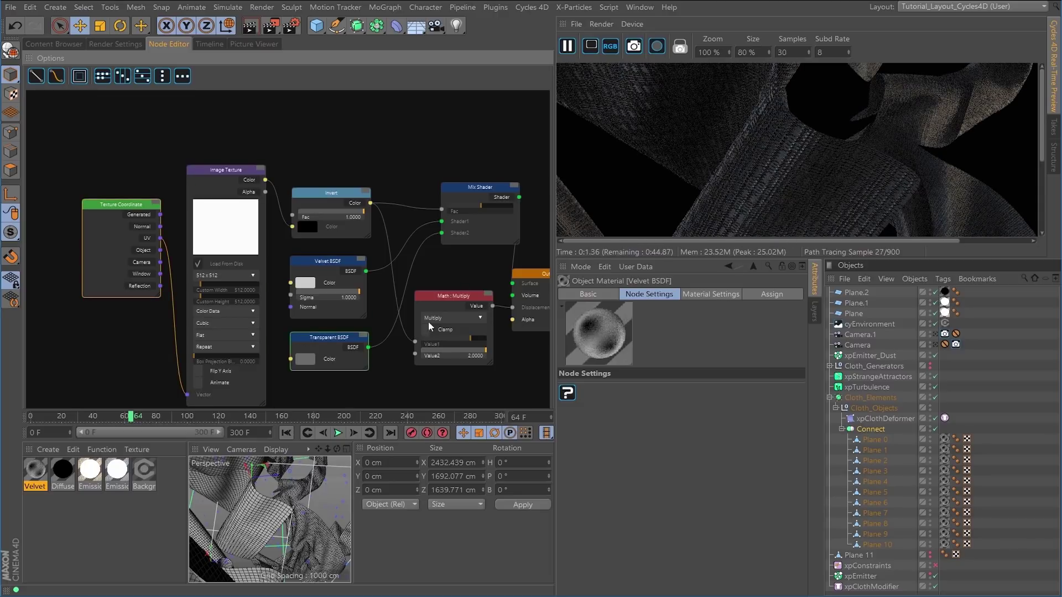
Enlarge the render preview, check the cloth from farther away and look through the object named Camera
left_click_drag(226, 521, 281, 531, "alt")
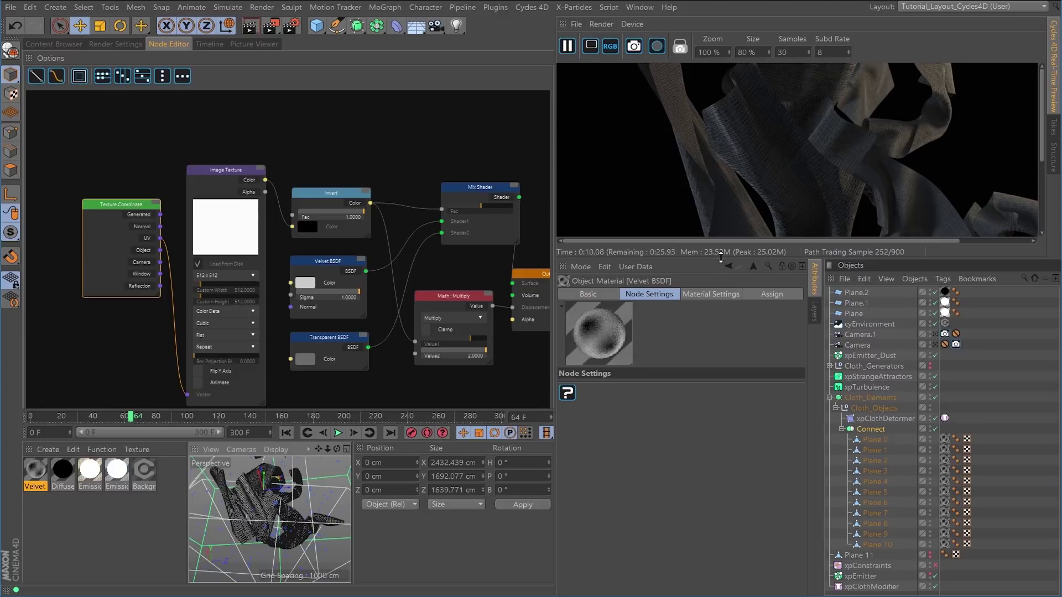
left_click_drag(721, 261, 721, 426)
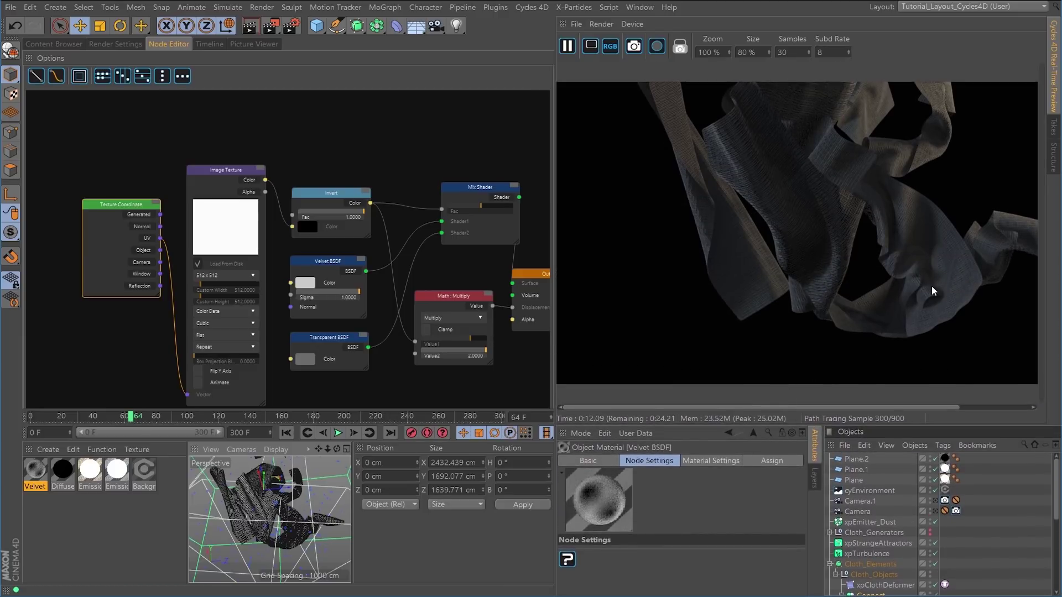
left_click_drag(264, 513, 279, 553, "alt")
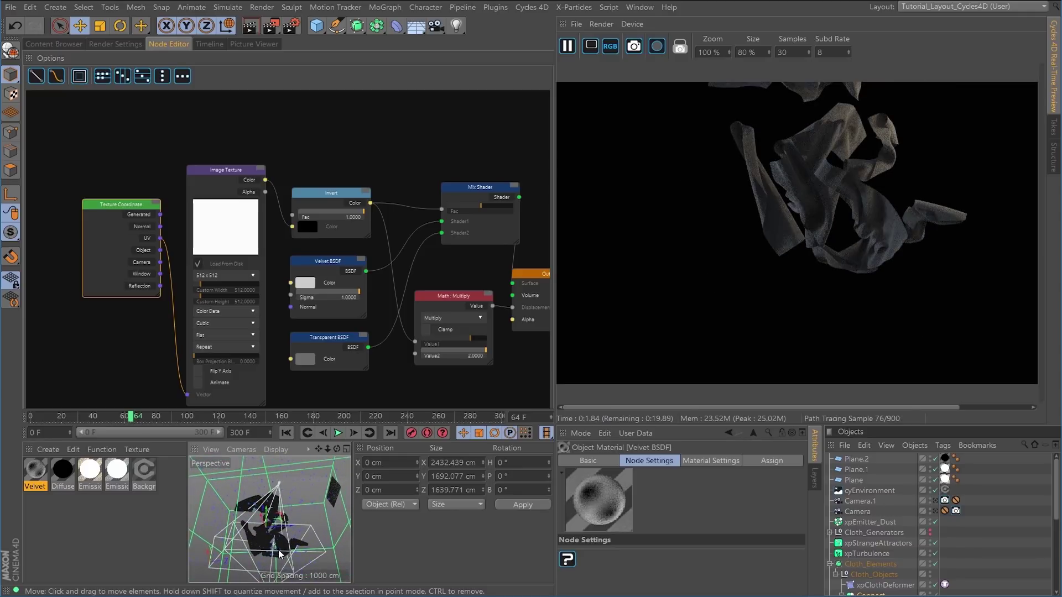
left_click(934, 512)
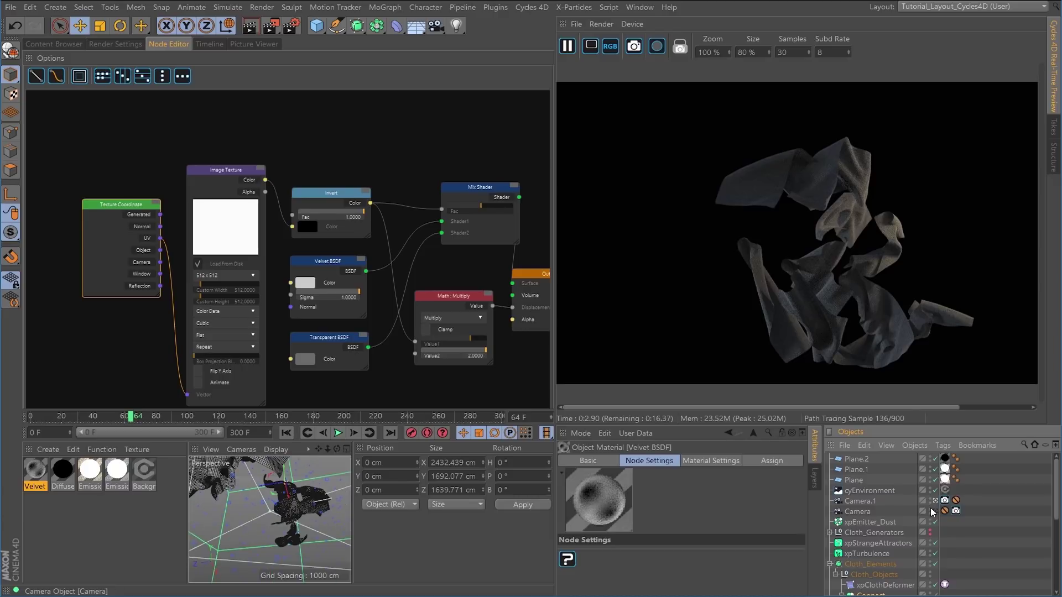
left_click(934, 512)
left_click(935, 512)
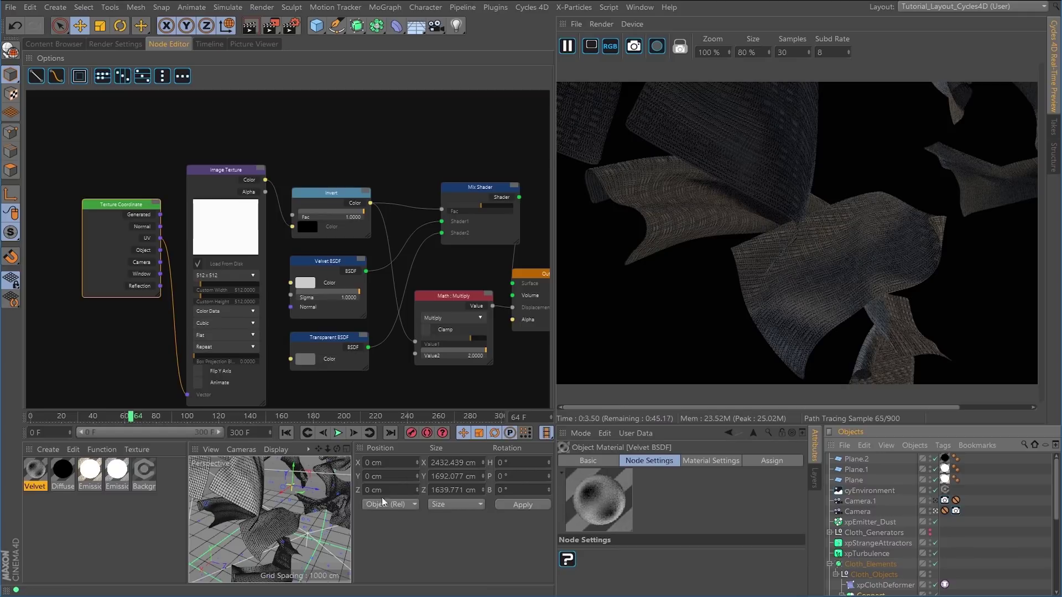
Open the Background material's nodes and raise the Background node's Strength to 5.8442
left_click(91, 522)
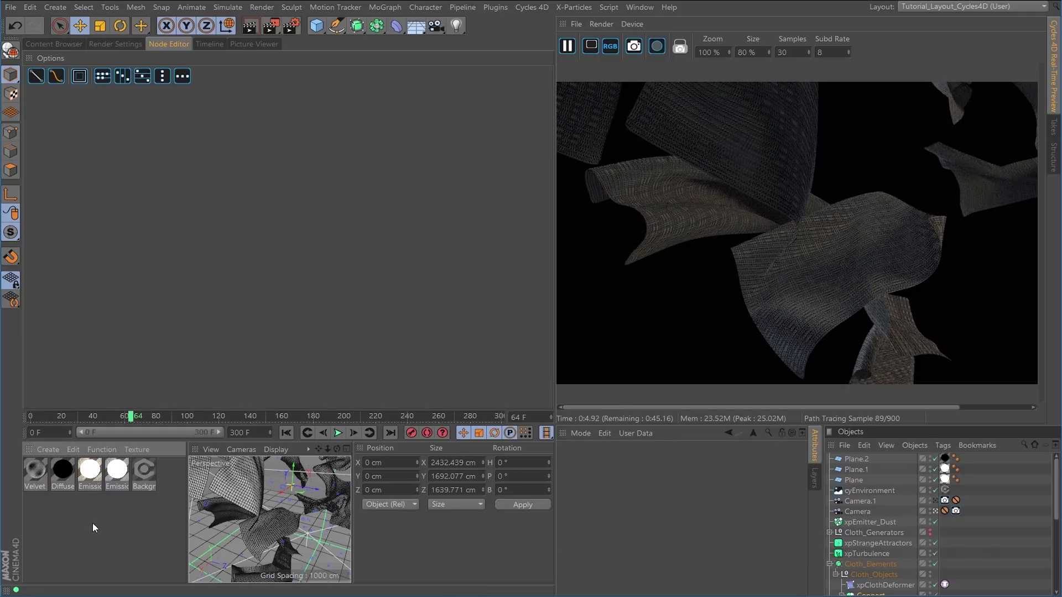
left_click(143, 471)
left_click(257, 245)
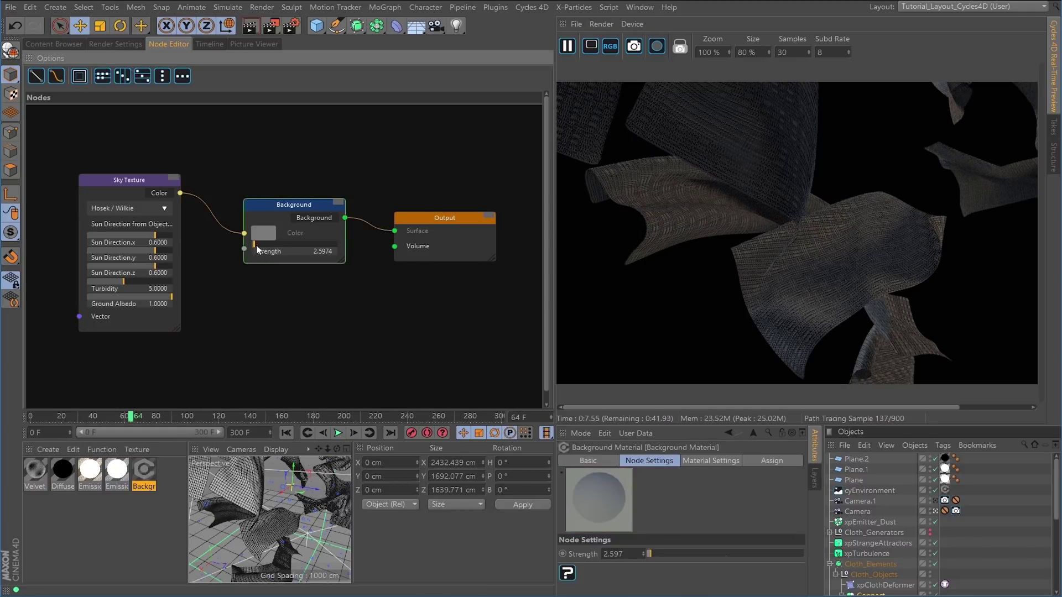
left_click(257, 245)
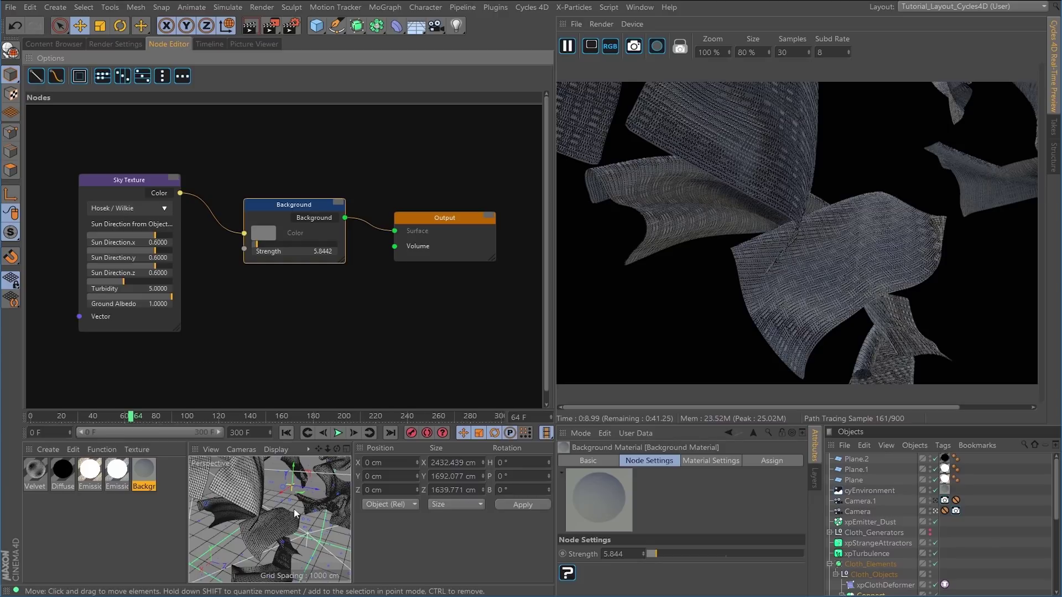
left_click_drag(299, 523, 301, 523, "alt")
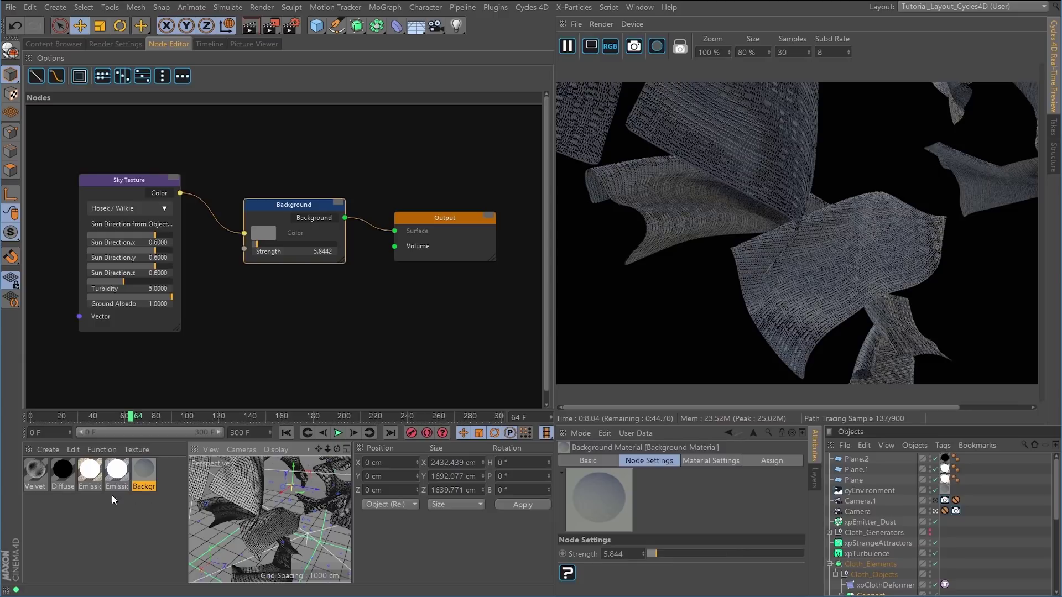
Open the Velvet material's nodes and set the Math: Multiply node's Value2 to 0.2 to reduce the displacement
left_click(42, 477)
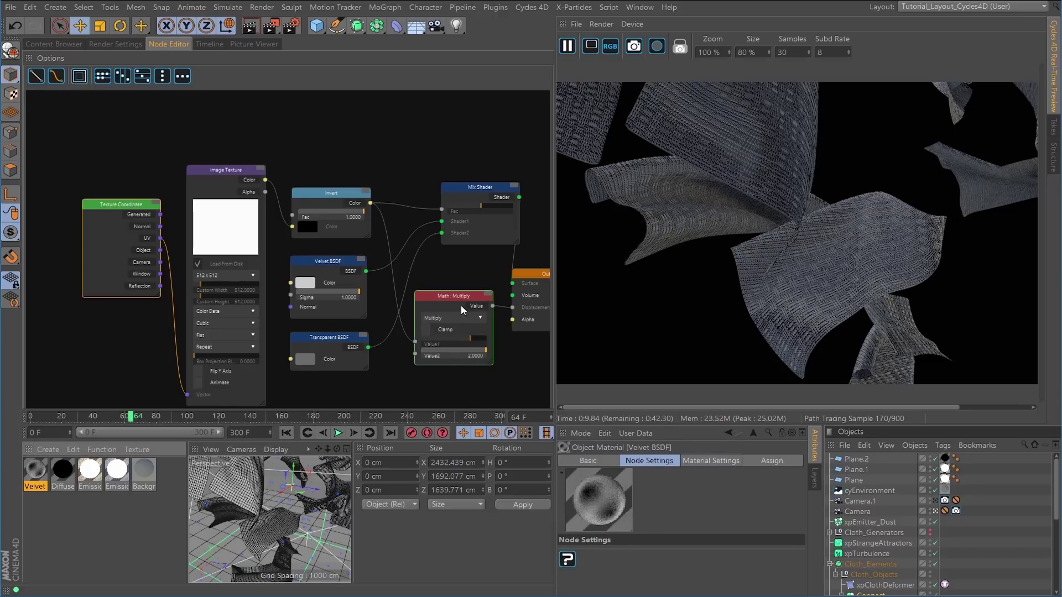
left_click_drag(608, 580, 591, 595)
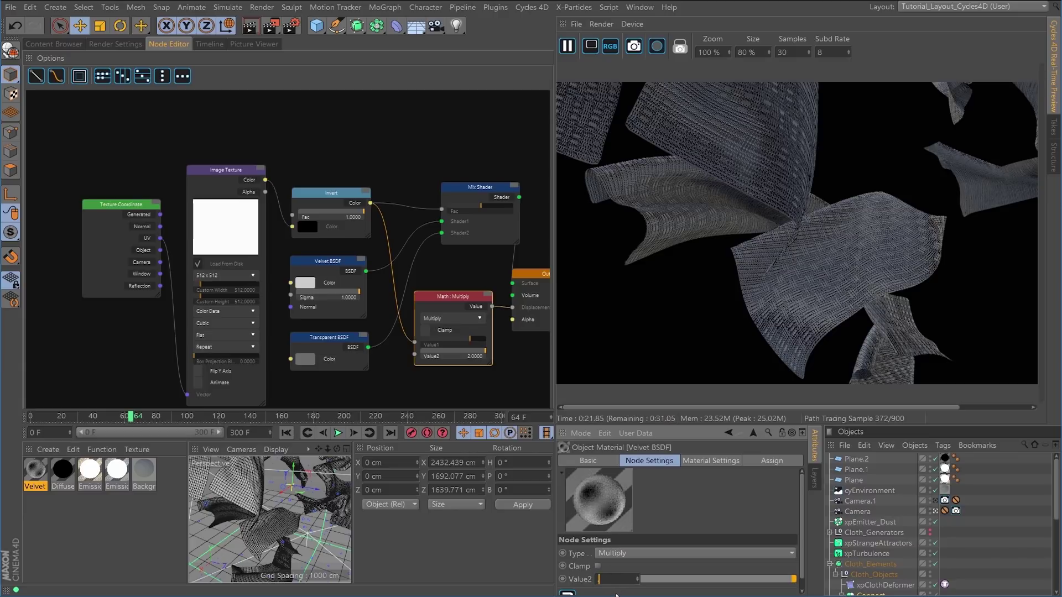
key("Return")
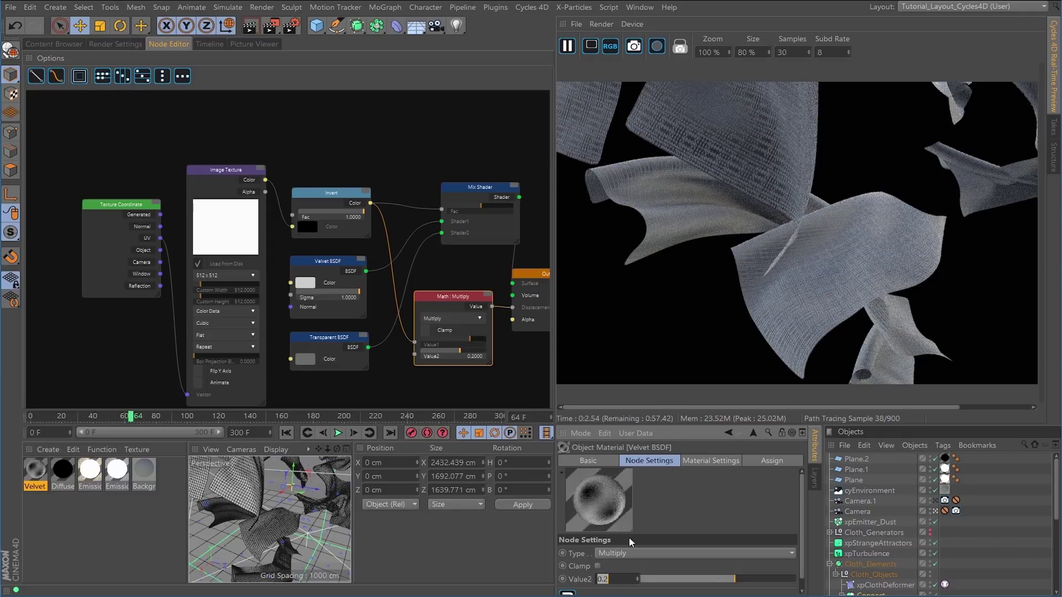
left_click(541, 560)
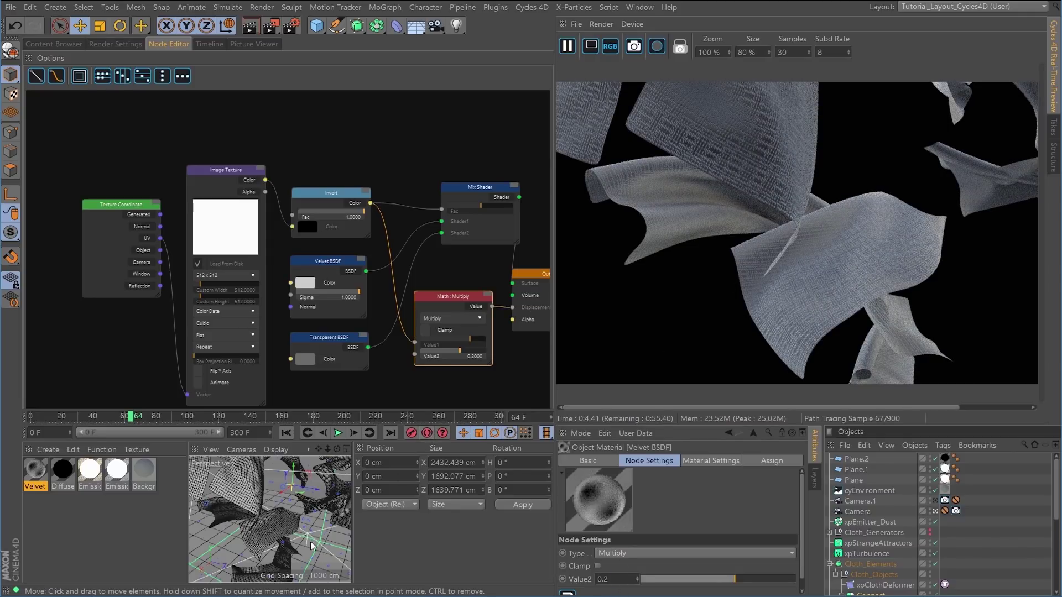
Leave the Camera view and move close to one cloth piece to inspect the weave
left_click(935, 512)
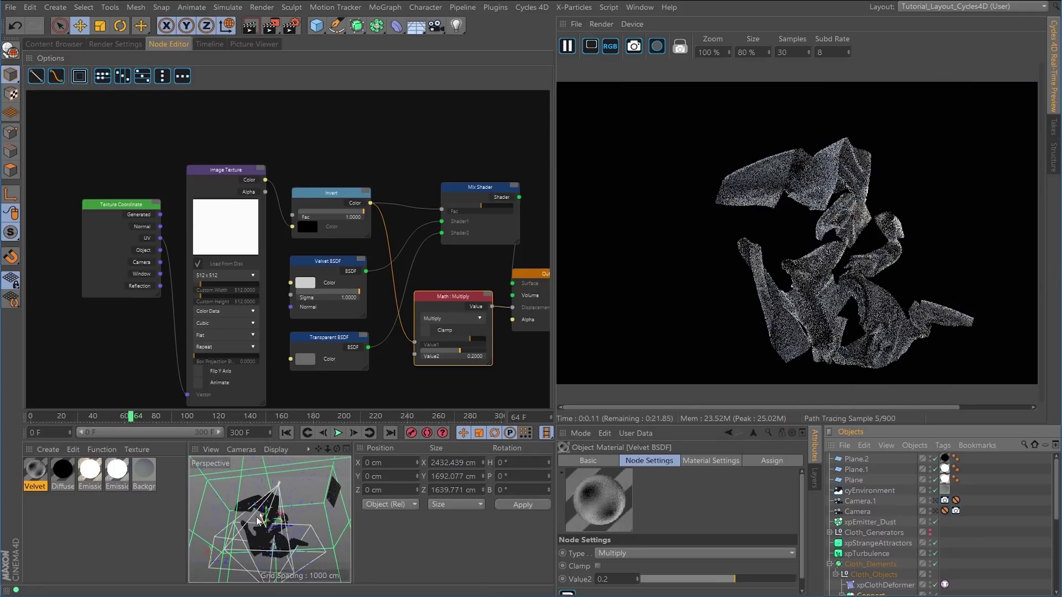
left_click(259, 517)
scroll(269, 522, "up", 6)
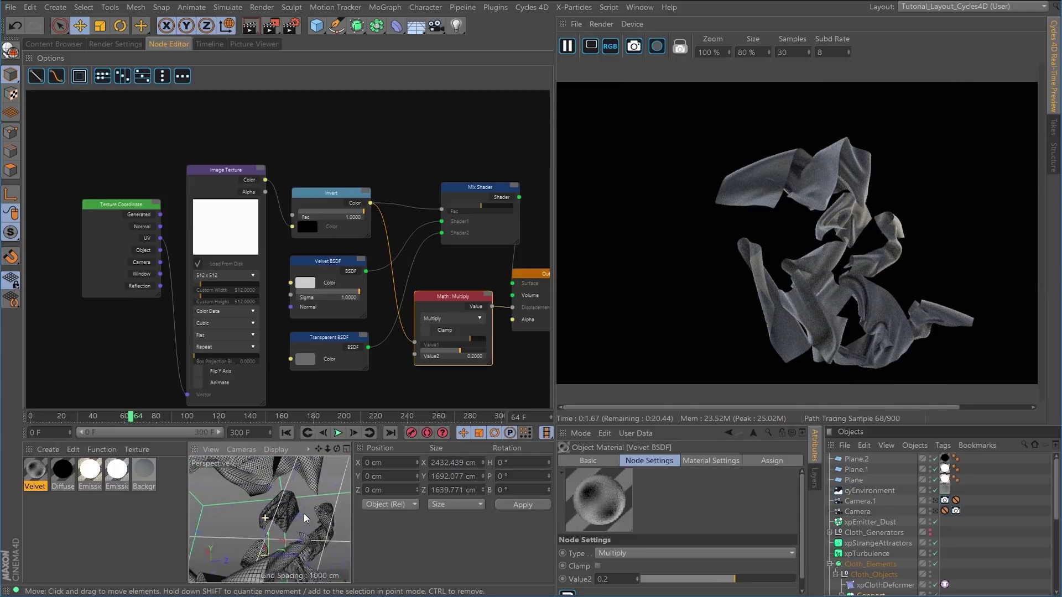
scroll(298, 514, "up", 5)
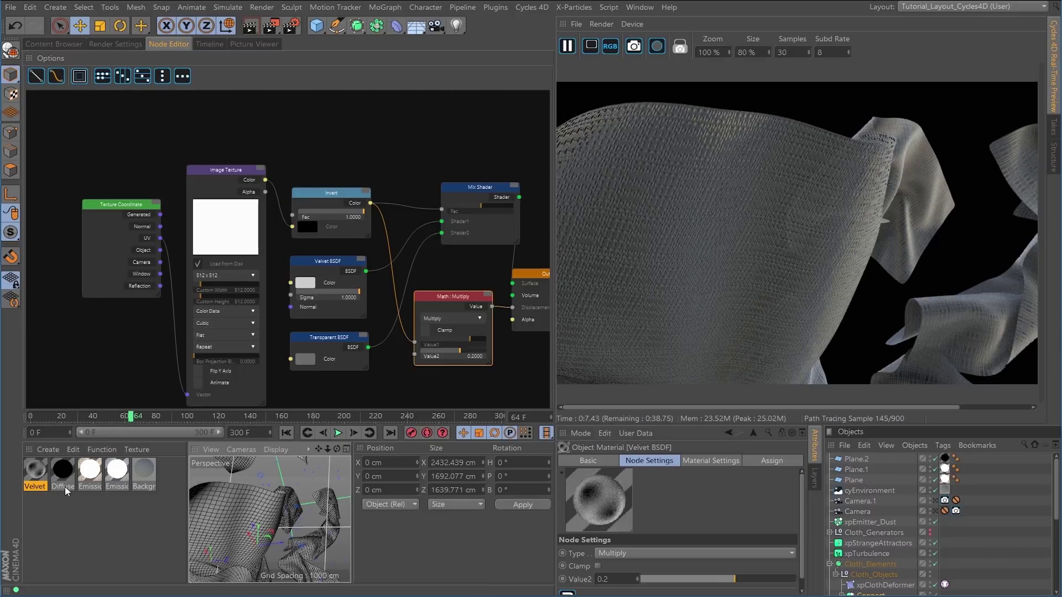
Raise the Image Texture node's resolution to 1024 x 1024
left_click_drag(238, 180, 238, 181)
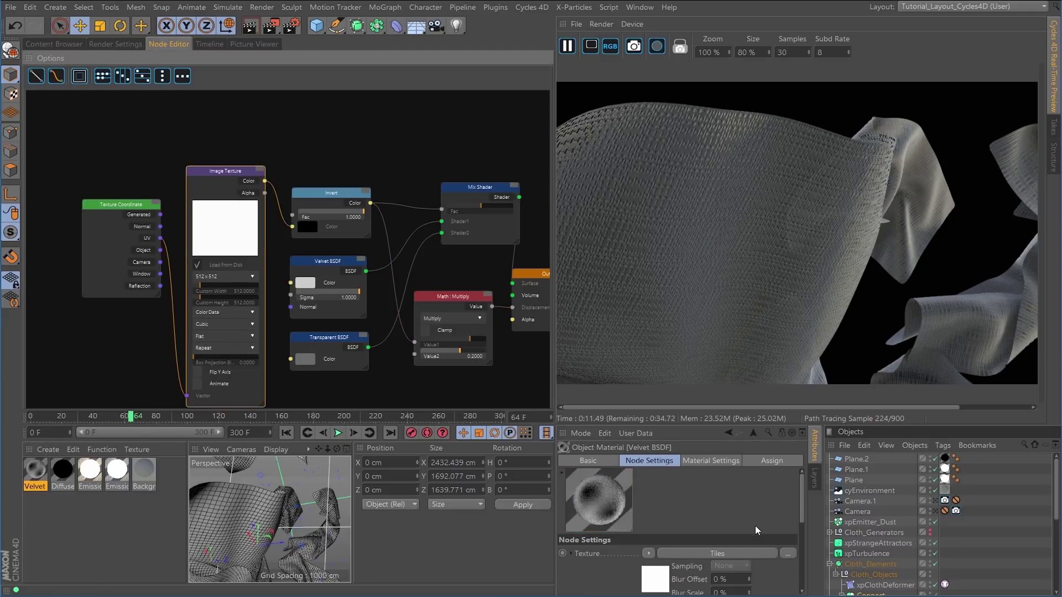
left_click(253, 278)
left_click(248, 340)
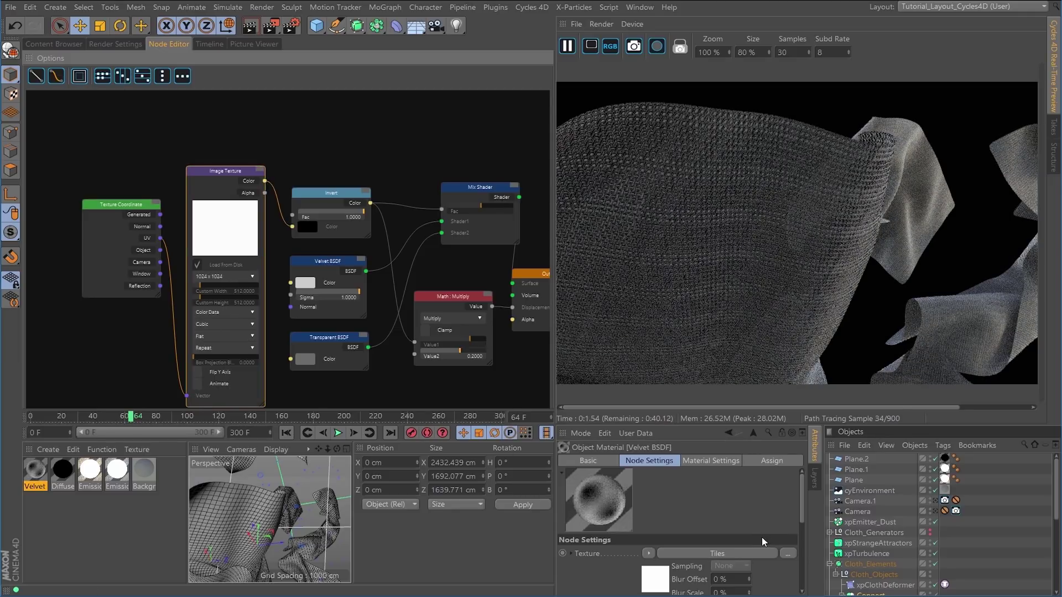
Open the Tiles shader's settings from the Image Texture node and enlarge the area showing its parameters
left_click(657, 575)
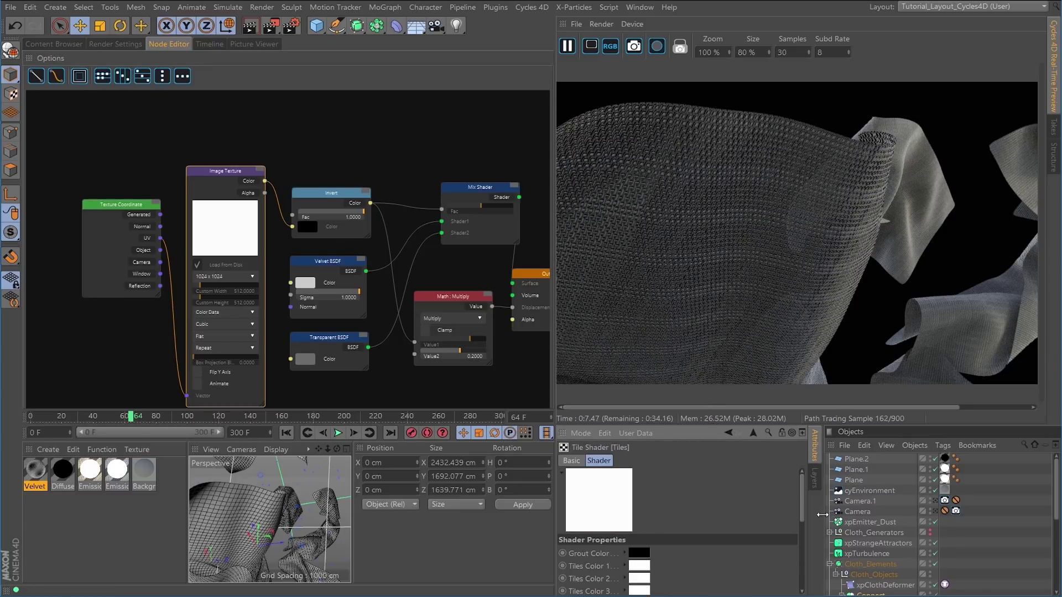
left_click_drag(823, 515, 895, 515)
left_click_drag(719, 422, 720, 355)
left_click_drag(871, 517, 875, 531)
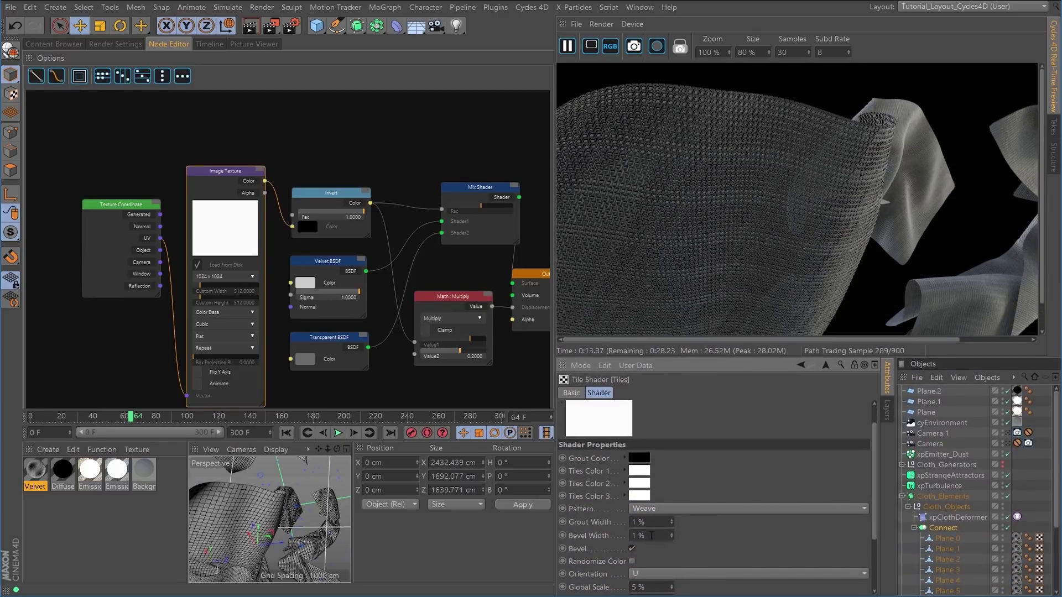
Set the Tiles shader's Grout Width to 3 % and its Bevel Width to 2 %
left_click(653, 522)
type("3")
key("Return")
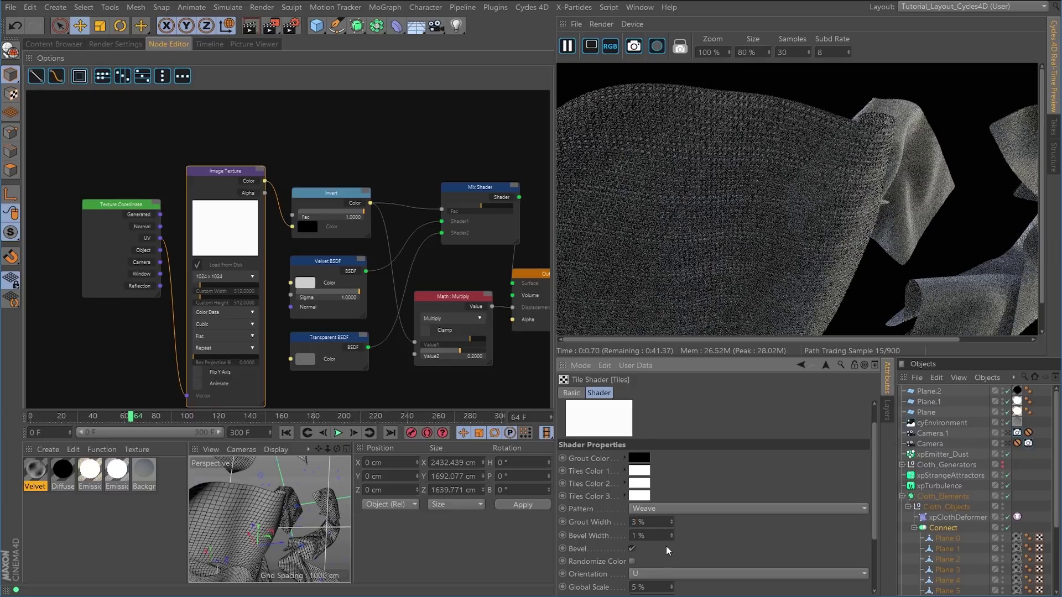
left_click(657, 533)
type("2")
key("Return")
Try a Global Scale of 2 % for the weave tiles and settle on 3 %
scroll(747, 559, "down", 2)
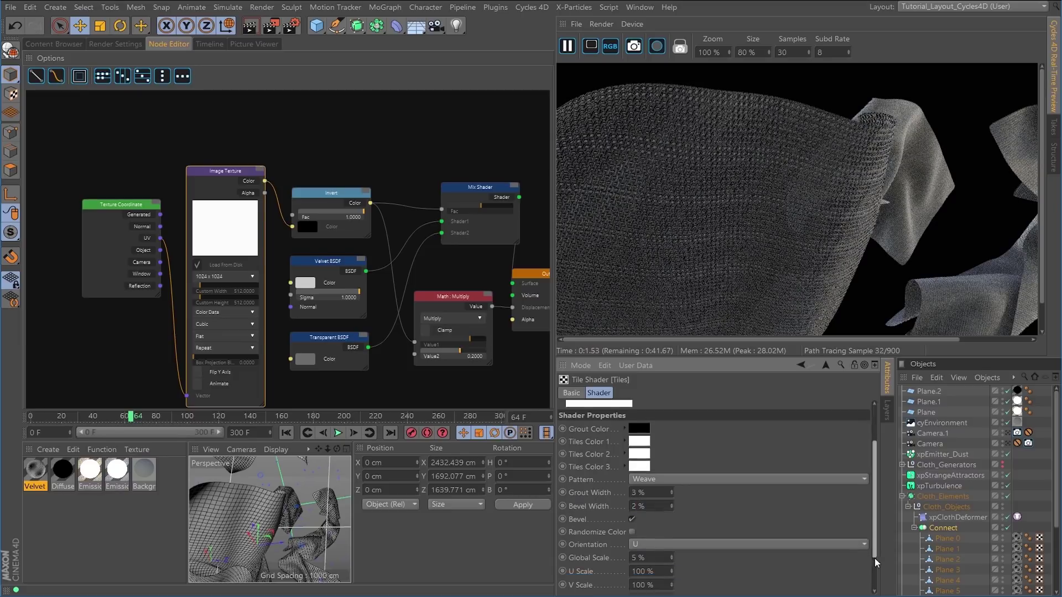
left_click(657, 534)
type("2")
key("Return")
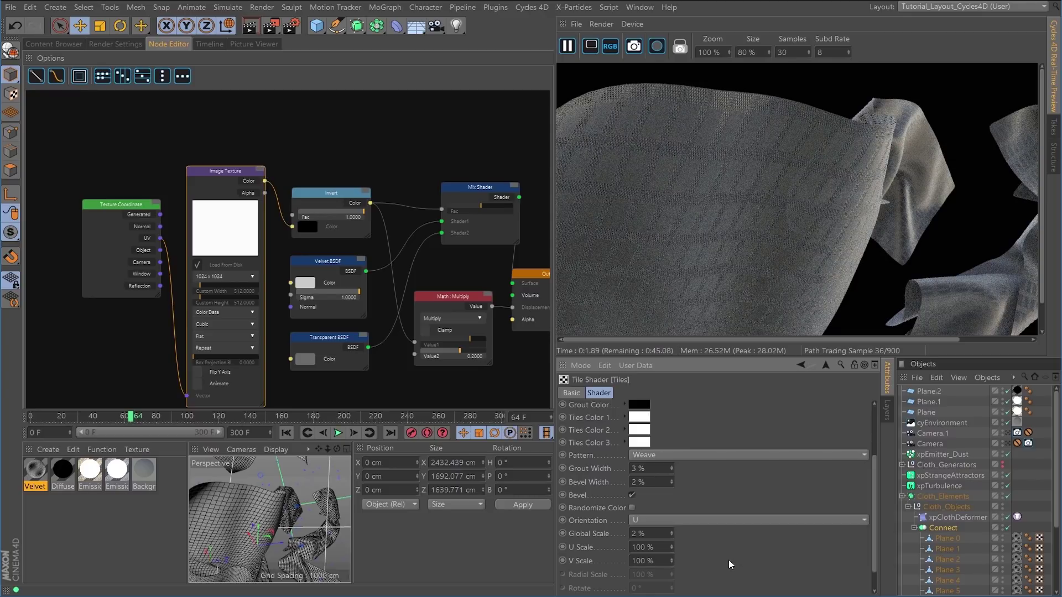
left_click_drag(654, 534, 616, 538)
type("3")
key("Return")
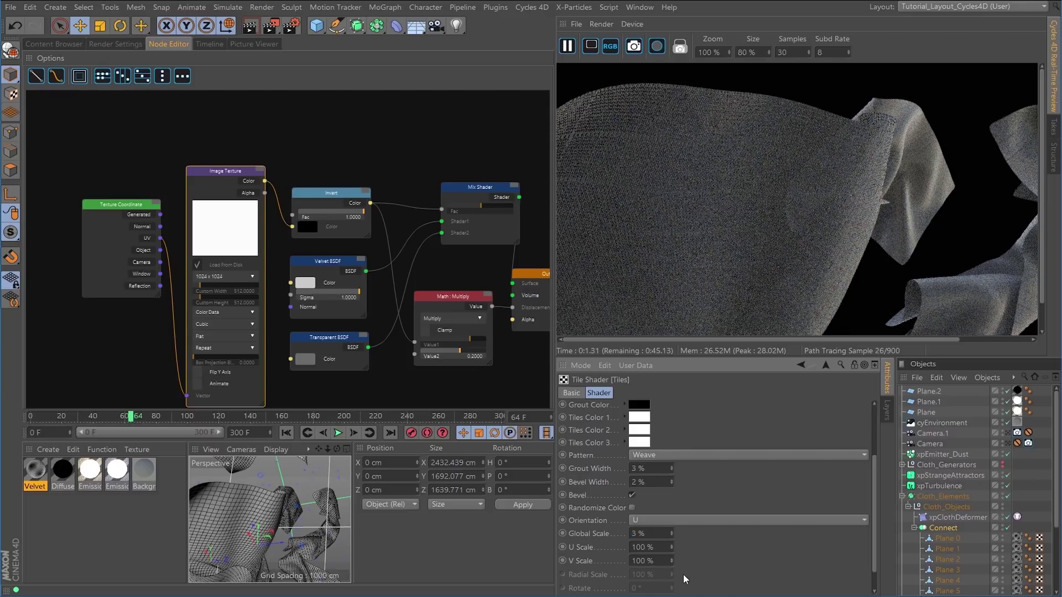
left_click_drag(643, 534, 631, 534)
left_click(718, 558)
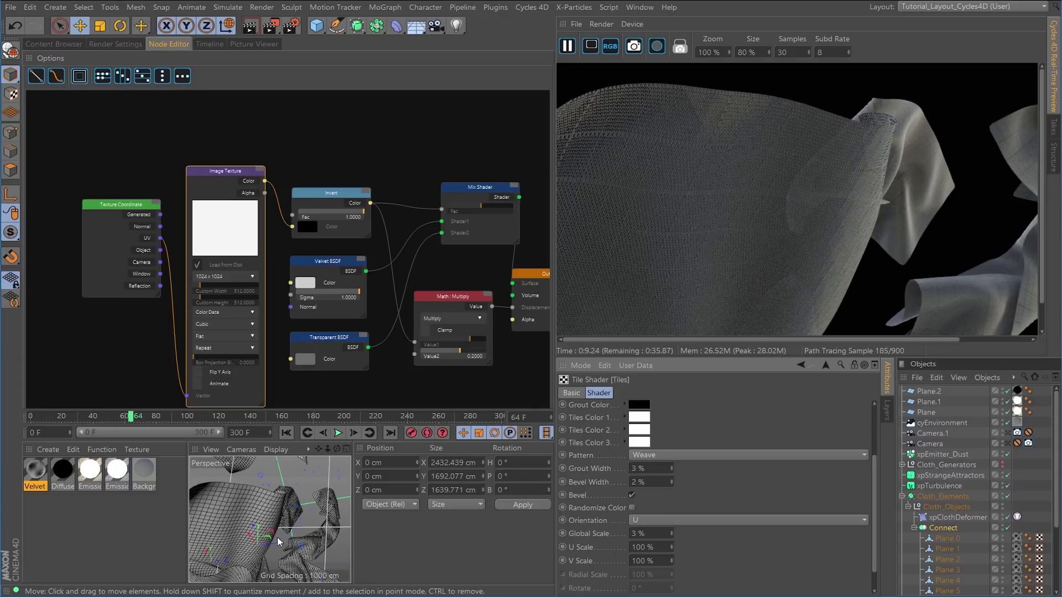
Look through the object named Camera, enlarge the render preview and play the animation from the start to frame 50
left_click(1008, 445)
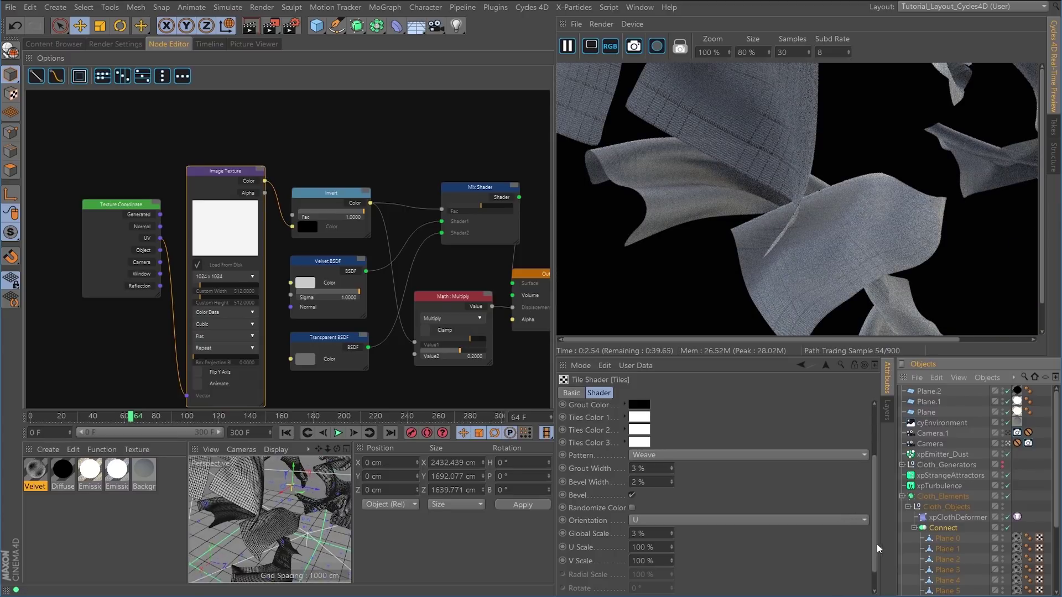
left_click(338, 433)
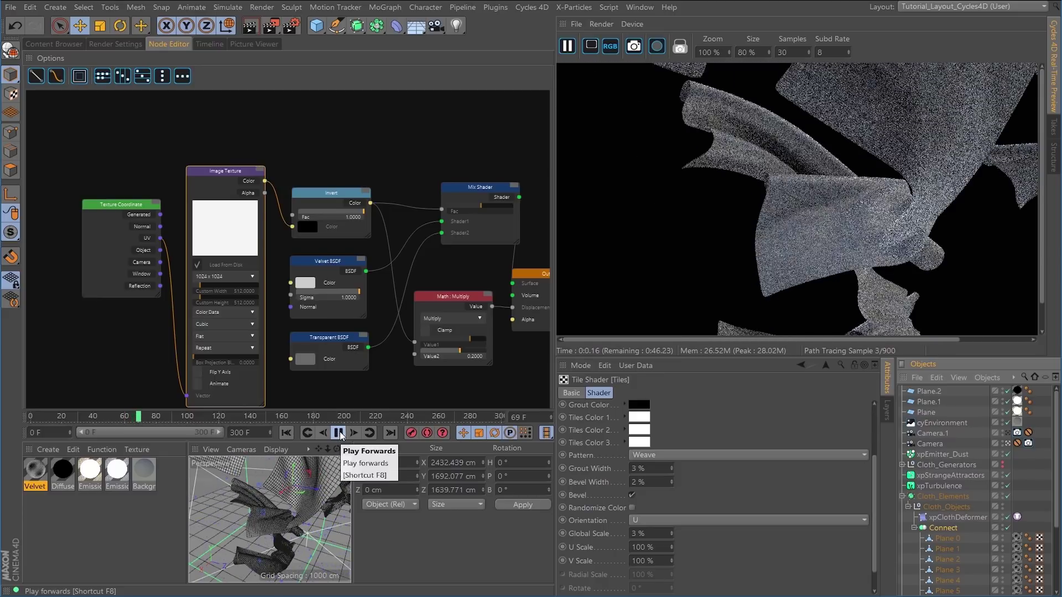
left_click(286, 434)
left_click(337, 433)
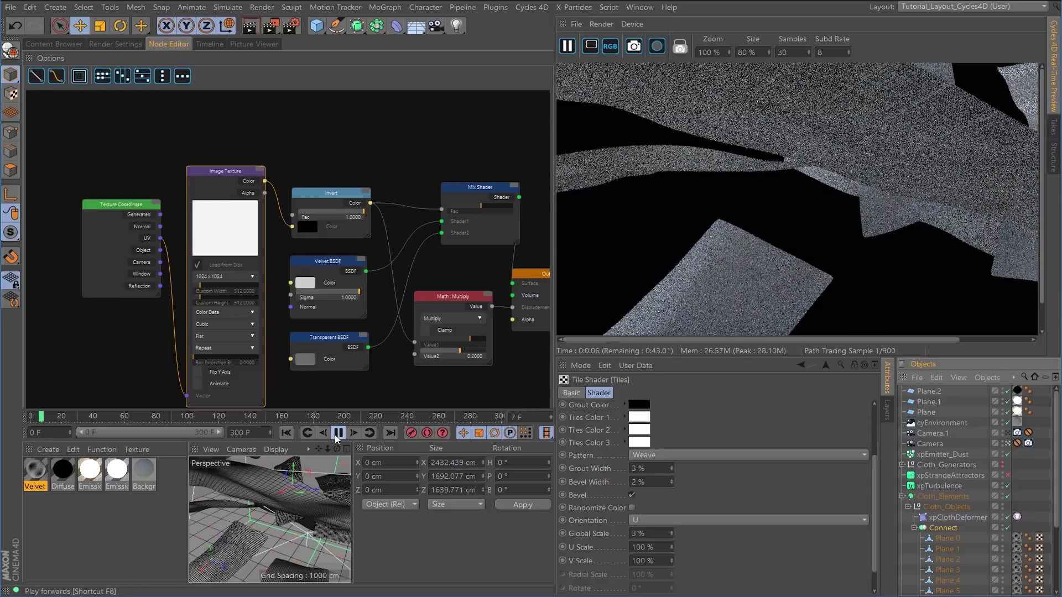
left_click_drag(631, 357, 636, 434)
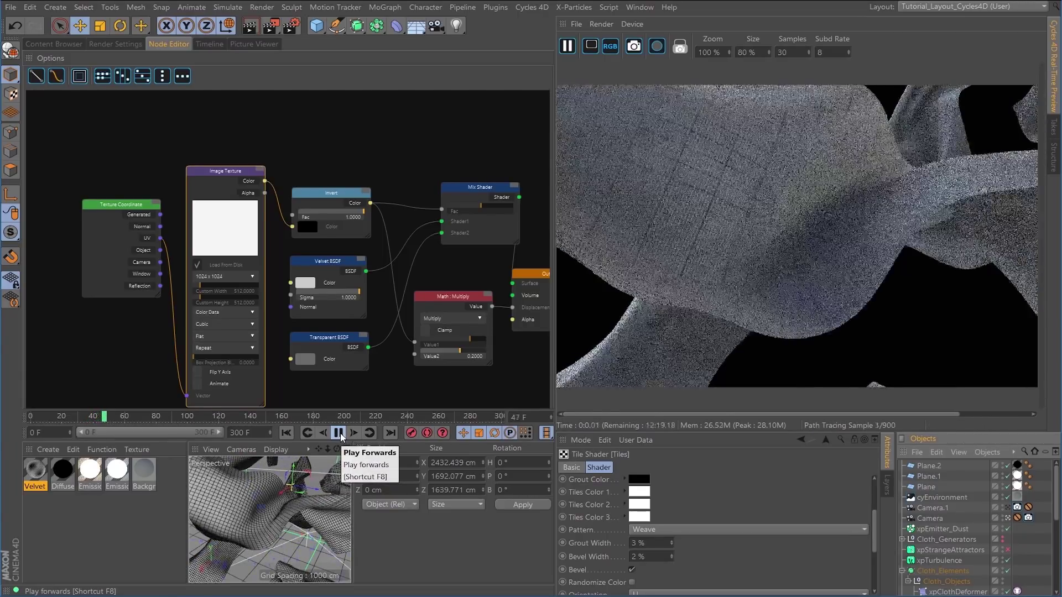
left_click(343, 437)
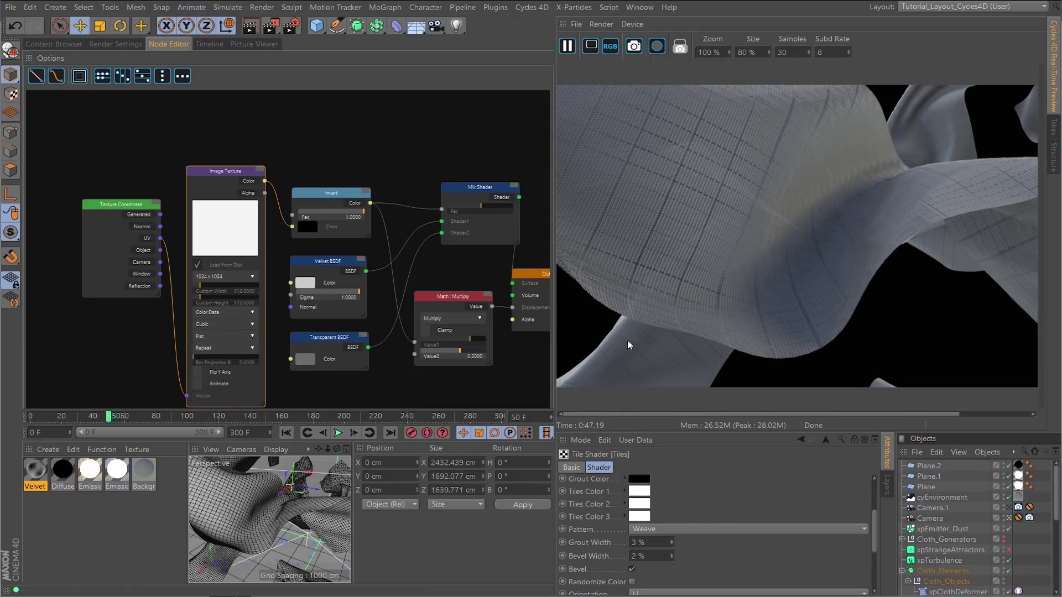
Lower the Tiles shader's Grout Width to 0.5 % and on down to 0.1 %, and play the animation on to frame 55
double_click(649, 541)
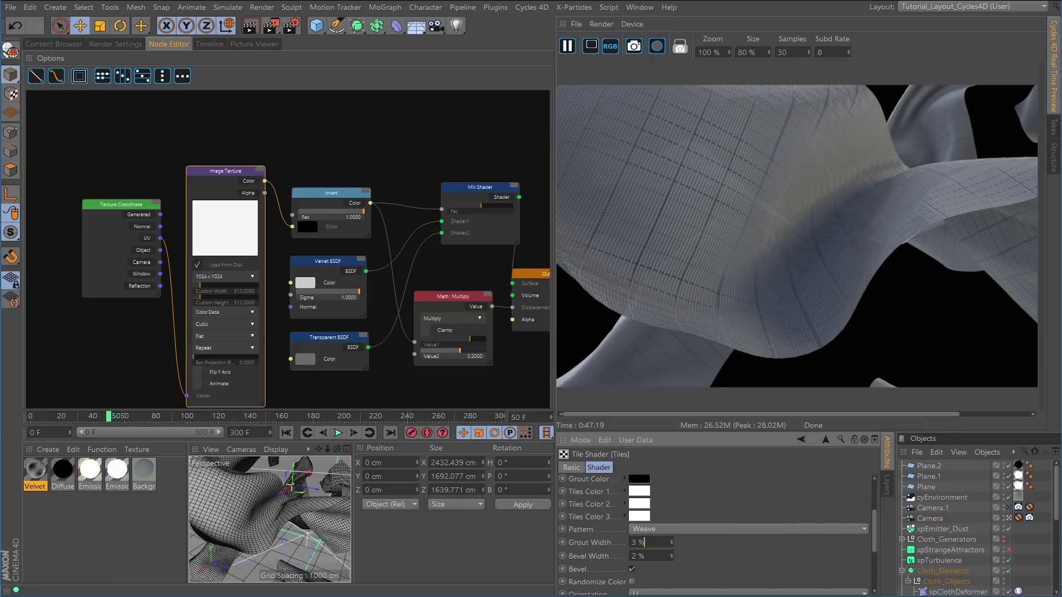
type("0.5")
key("Return")
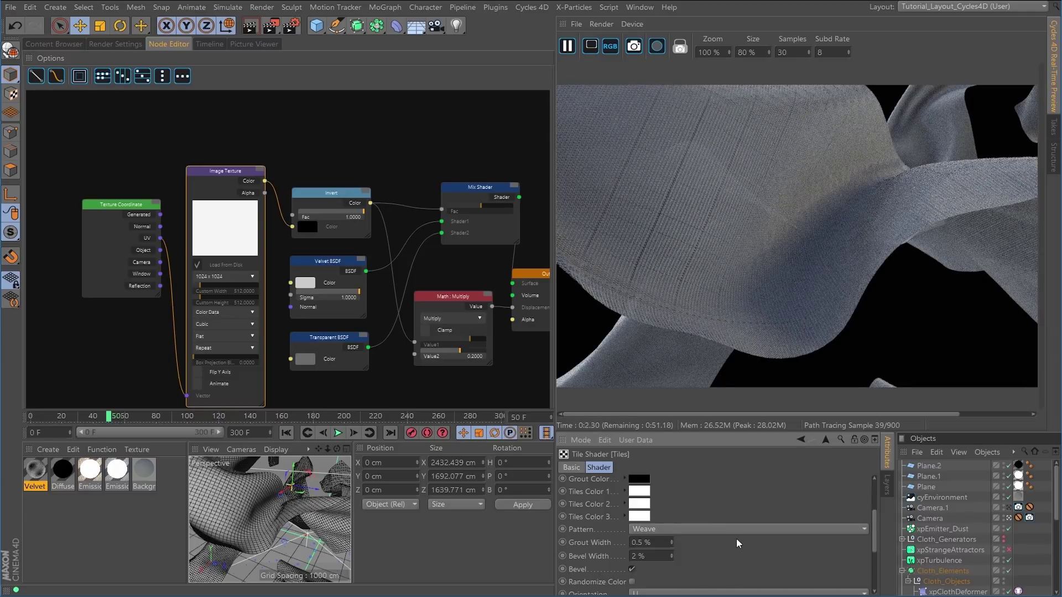
double_click(642, 542)
type("0.2")
key("Return")
left_click(671, 544)
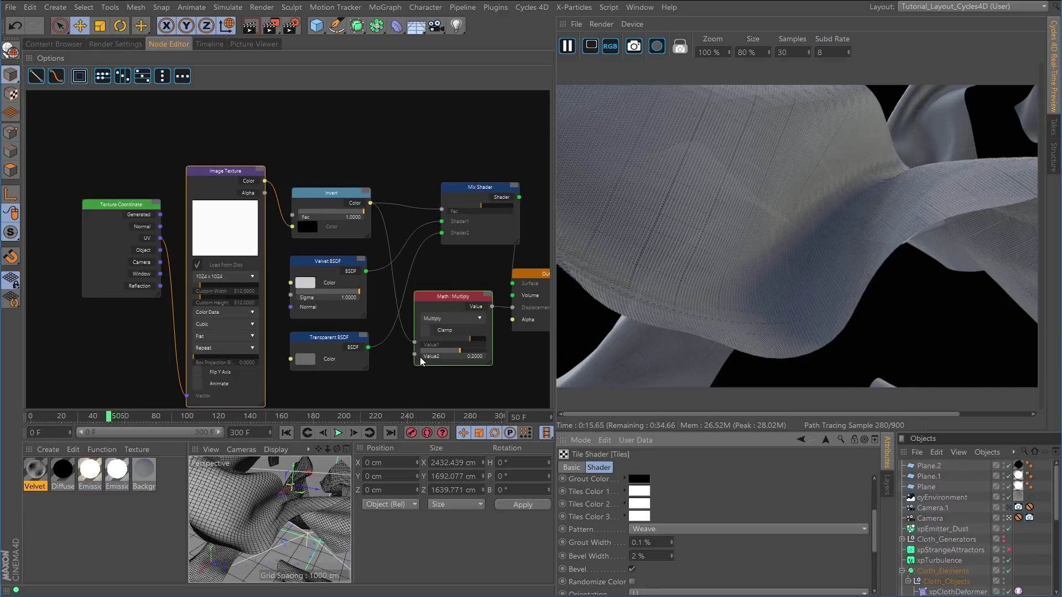
left_click(337, 433)
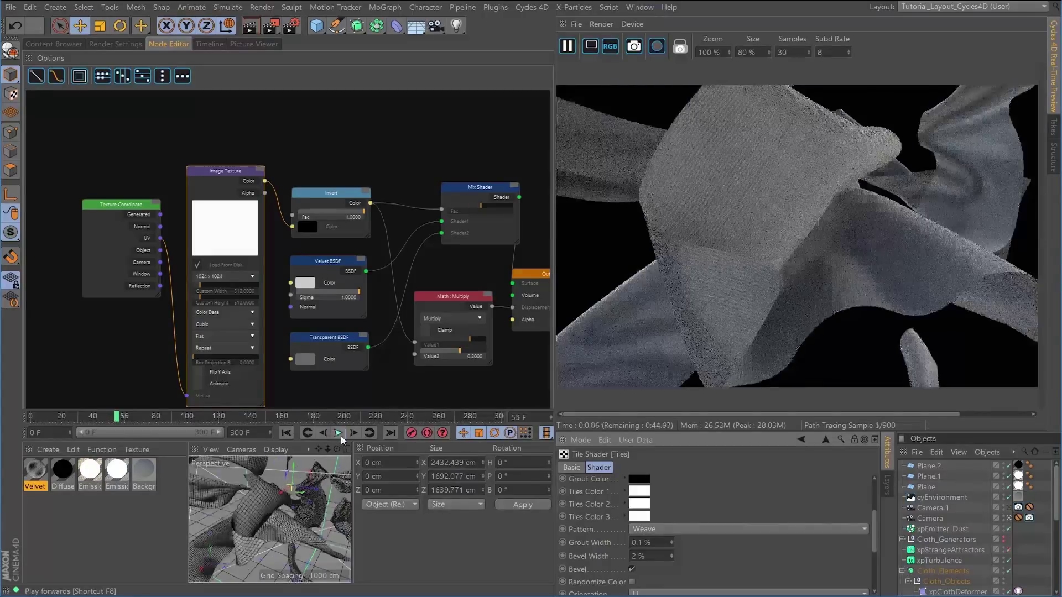
left_click(339, 437)
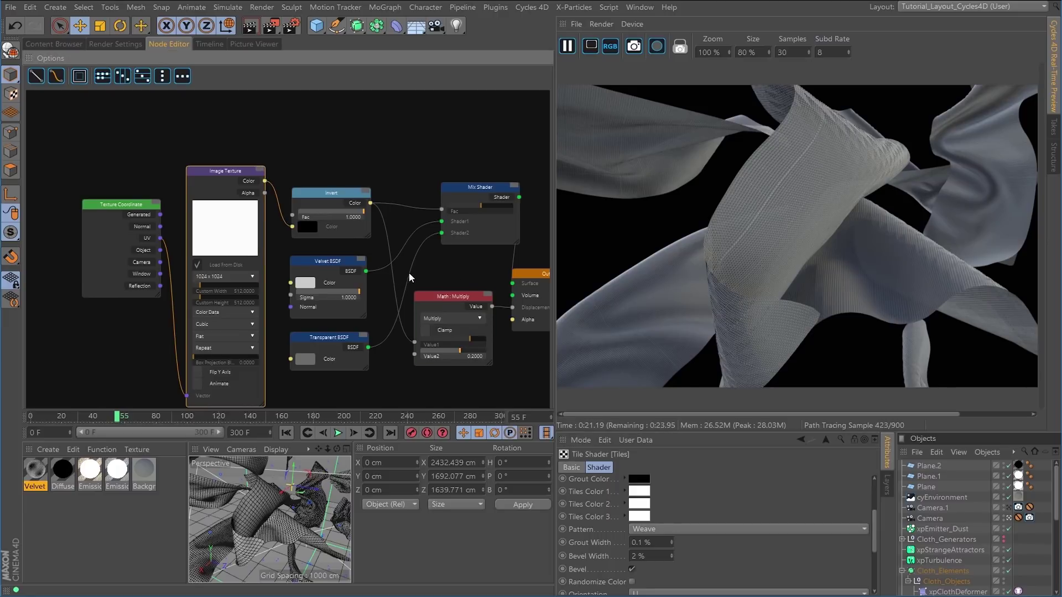
Move the Texture Coordinate node slightly away from the Image Texture node and the Mix Shader node closer to the Invert node
scroll(407, 273, "down", 2)
middle_click_drag(410, 272, 342, 244)
scroll(293, 260, "up", 3)
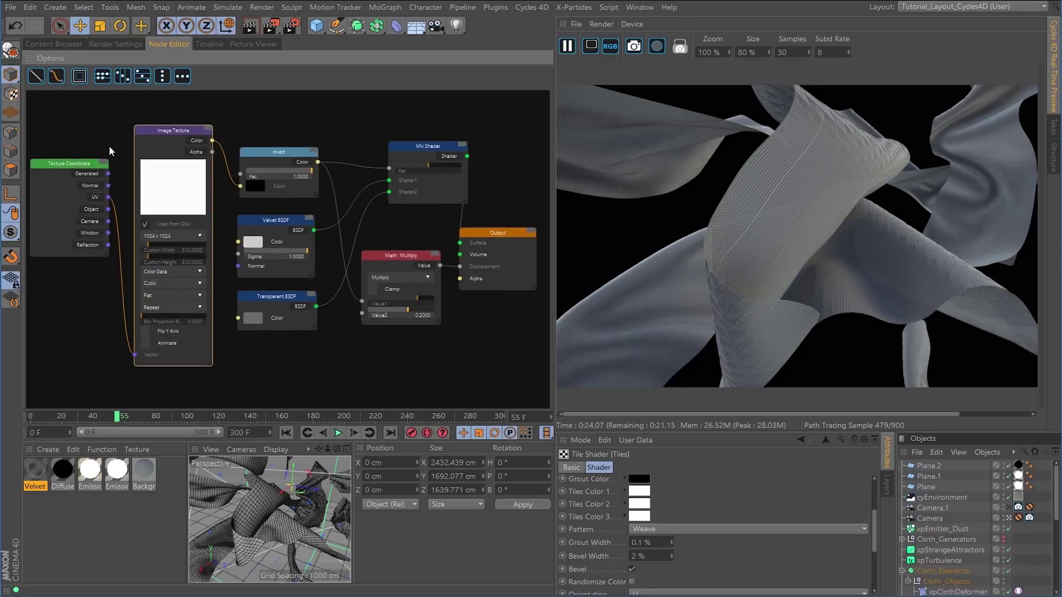
left_click_drag(74, 159, 74, 155)
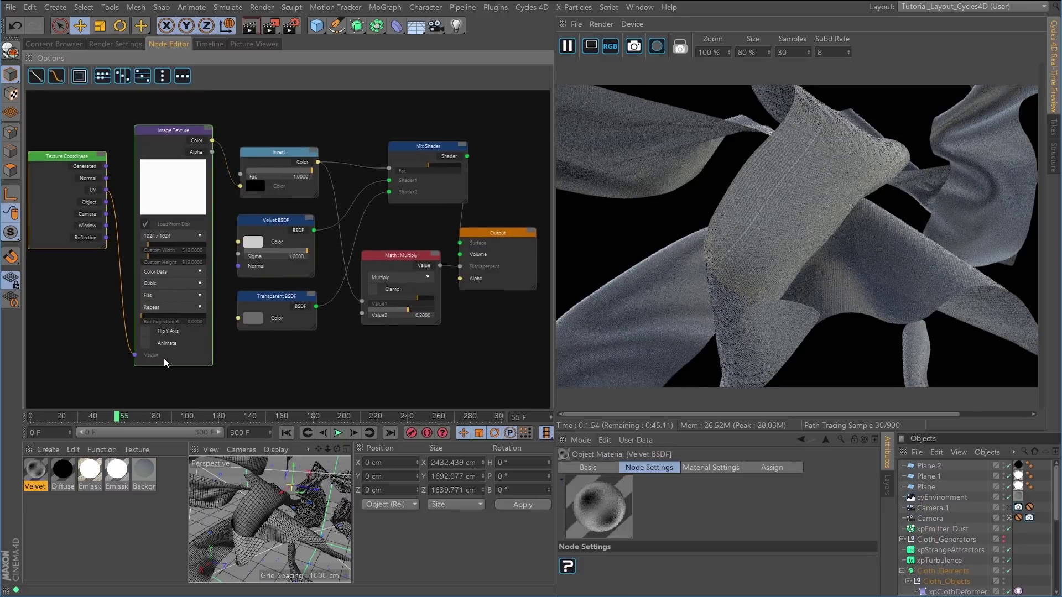
left_click(183, 355)
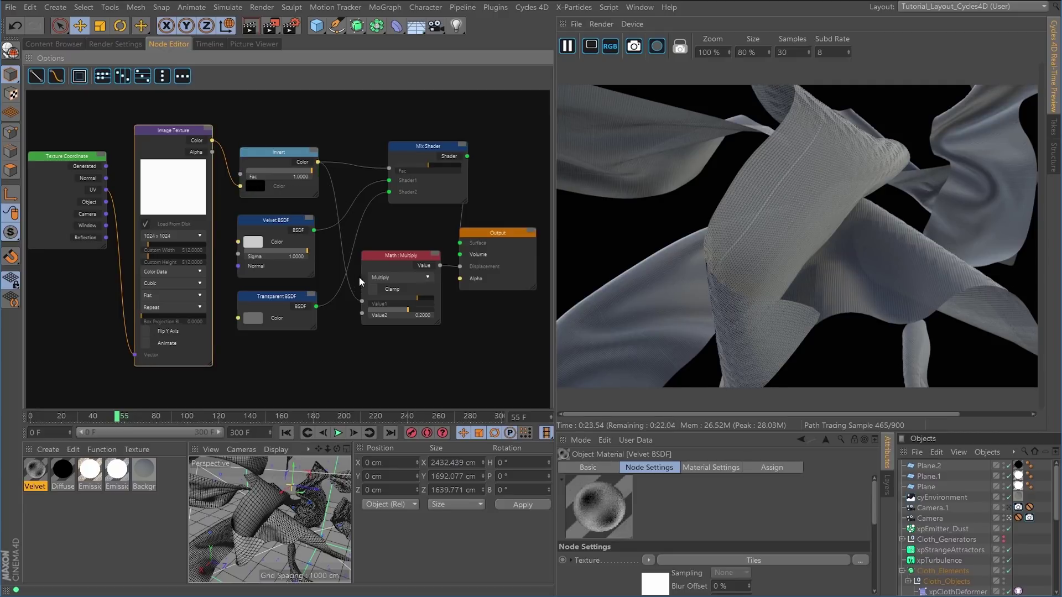
left_click_drag(409, 147, 384, 153)
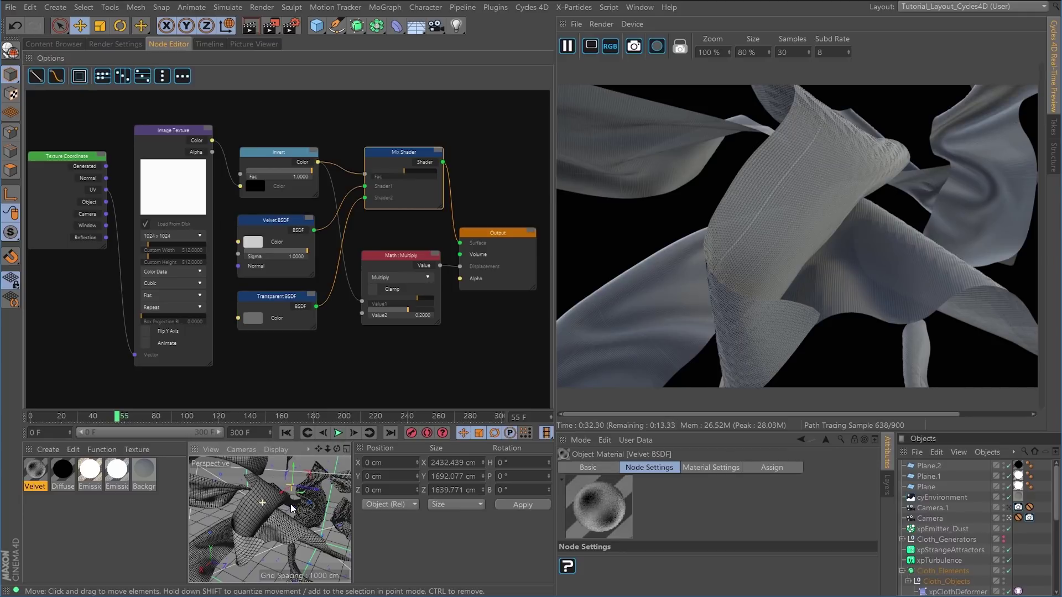
Leave the Camera view for a close-up of the cloth and shift the Invert and Math: Multiply nodes slightly
left_click(1009, 519)
left_click_drag(406, 509, 382, 504, "alt")
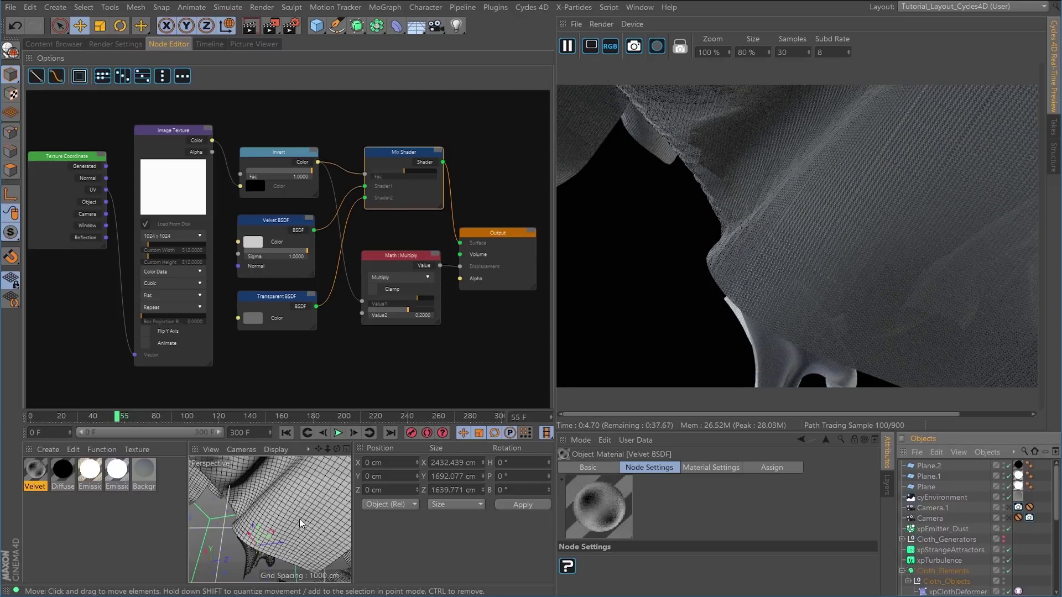
left_click_drag(287, 152, 279, 141)
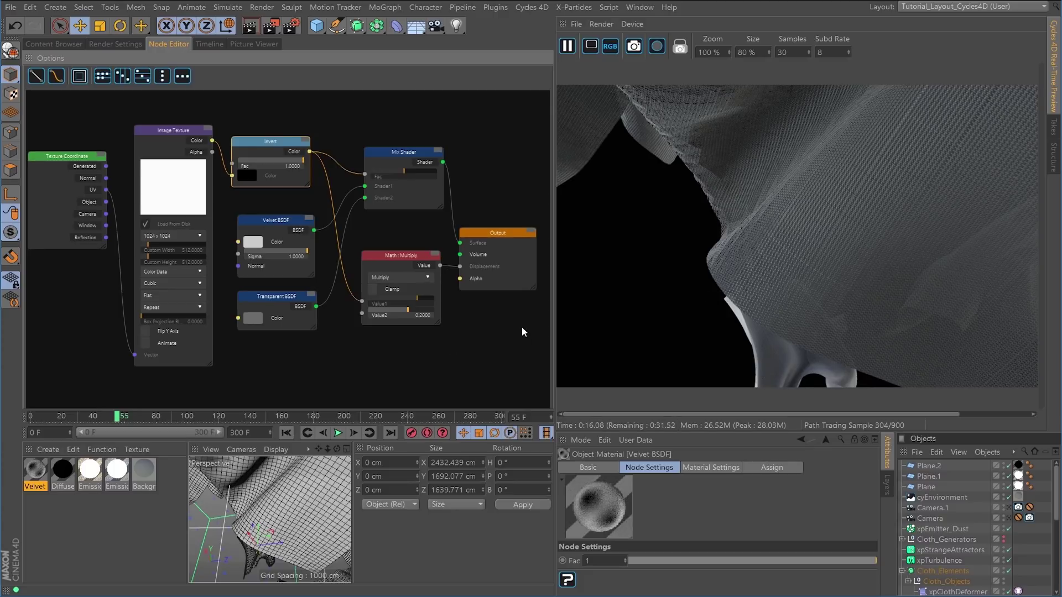
left_click_drag(396, 254, 391, 254)
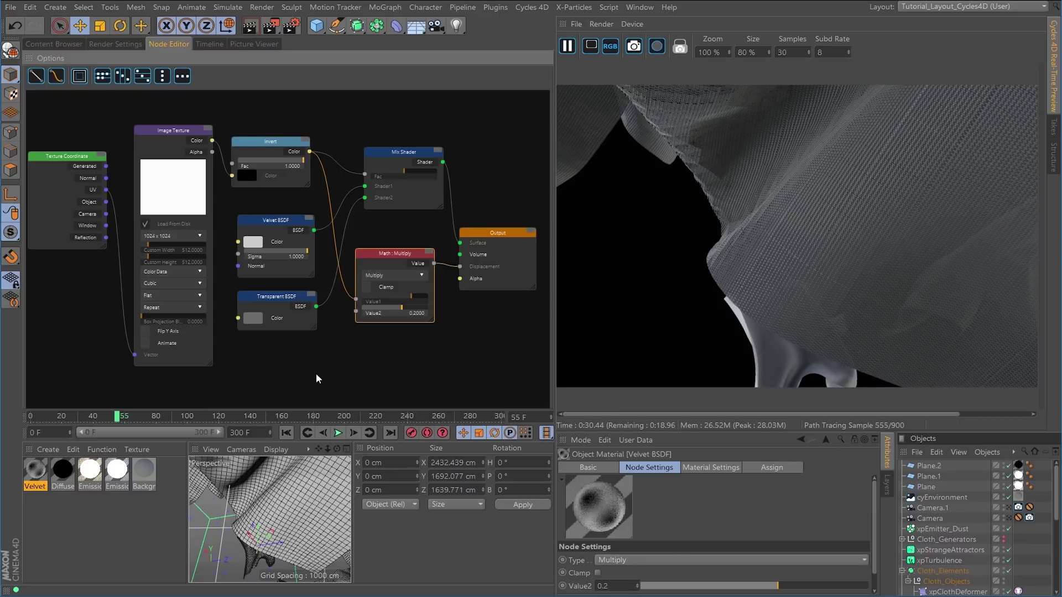
Switch the interface to the Tutorial_Layout_C4D layout and frame all the cloth pieces in the perspective view
left_click(934, 8)
left_click(956, 171)
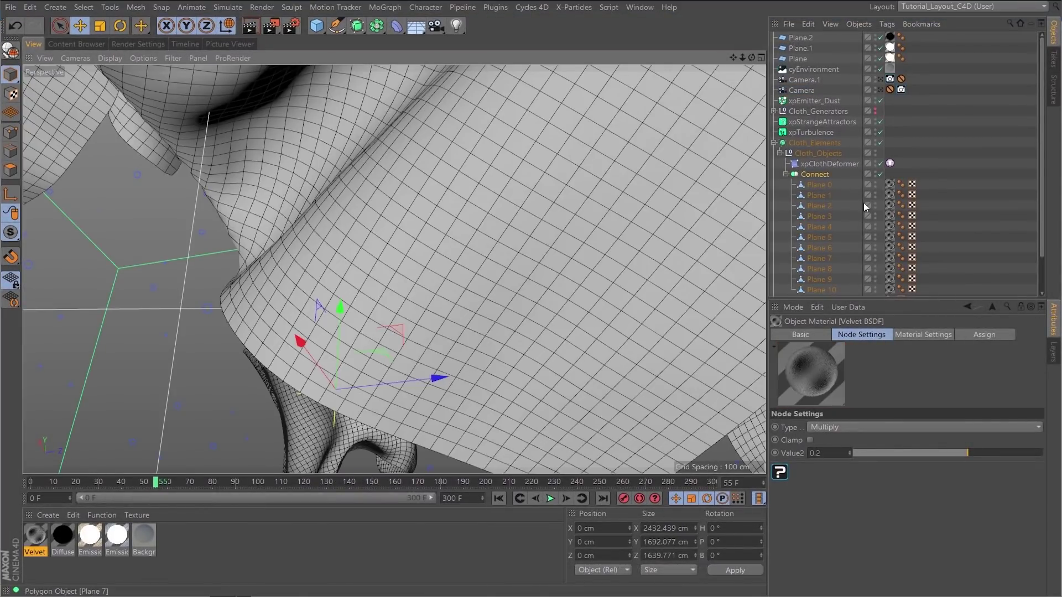
right_click_drag(560, 265, 355, 292, "alt")
mouse_move(586, 306)
left_mouse_down("alt")
mouse_move(594, 334)
mouse_move(603, 327)
mouse_move(577, 298)
left_mouse_up("alt")
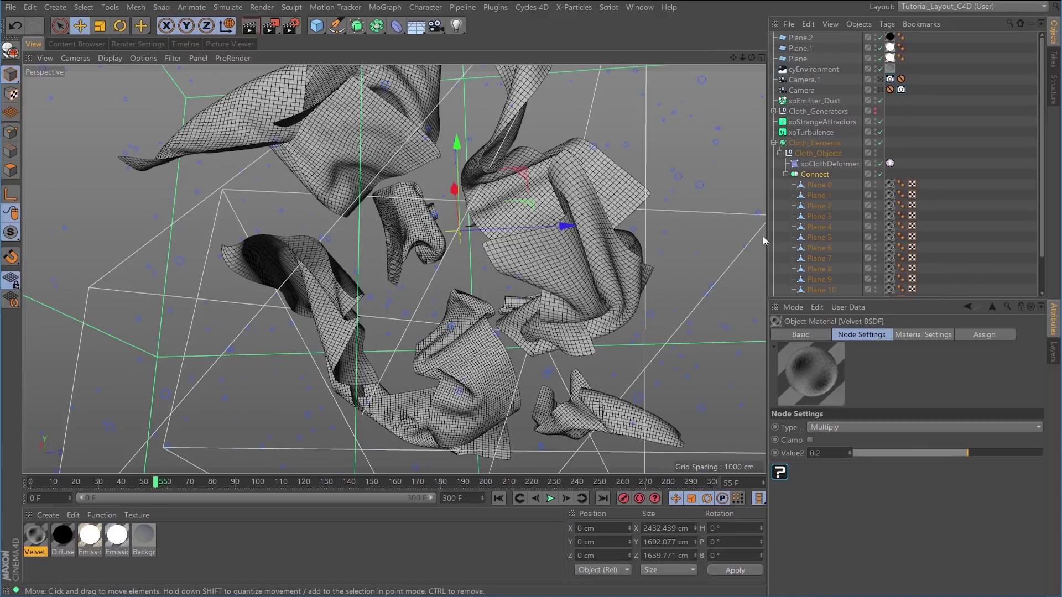
Return the animation to frame 0 and subdivide the cloth meshes Plane 0 through Plane 10 with a Subdivision of 1, without smooth subdivision
left_click(814, 143)
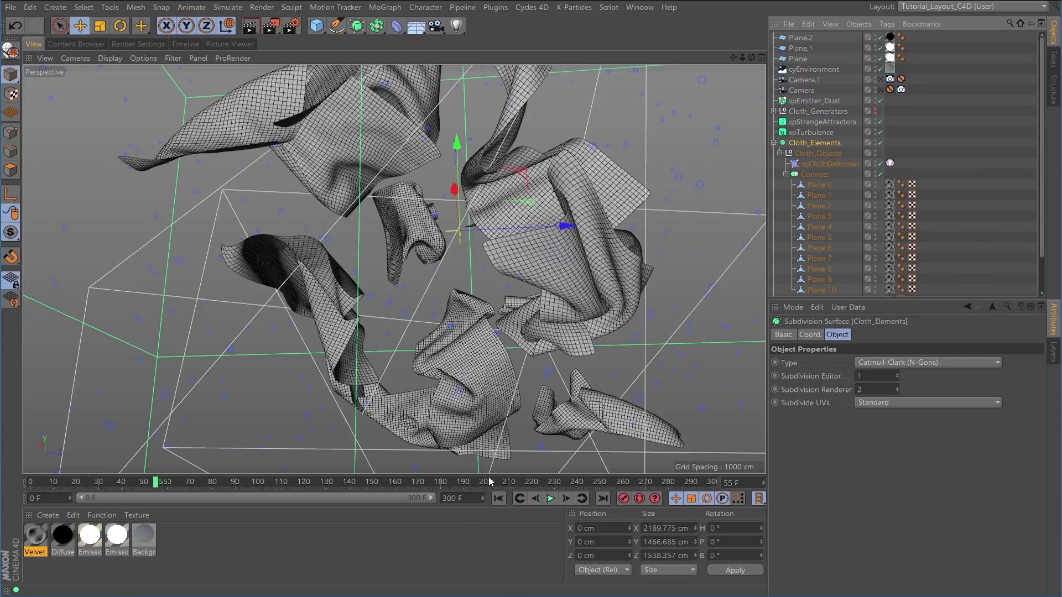
left_click(498, 499)
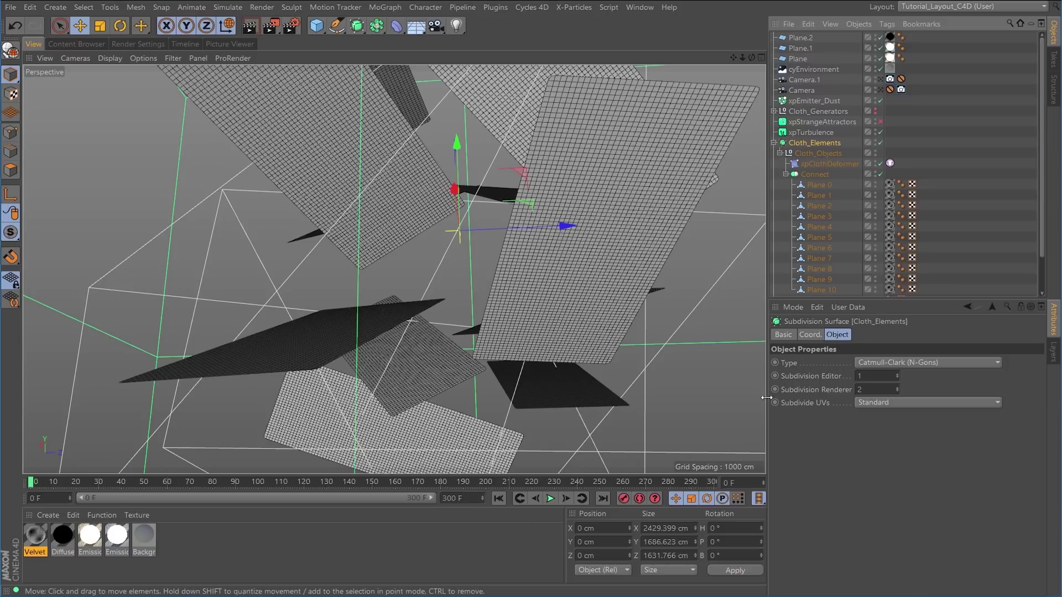
left_click_drag(1040, 256, 1042, 269)
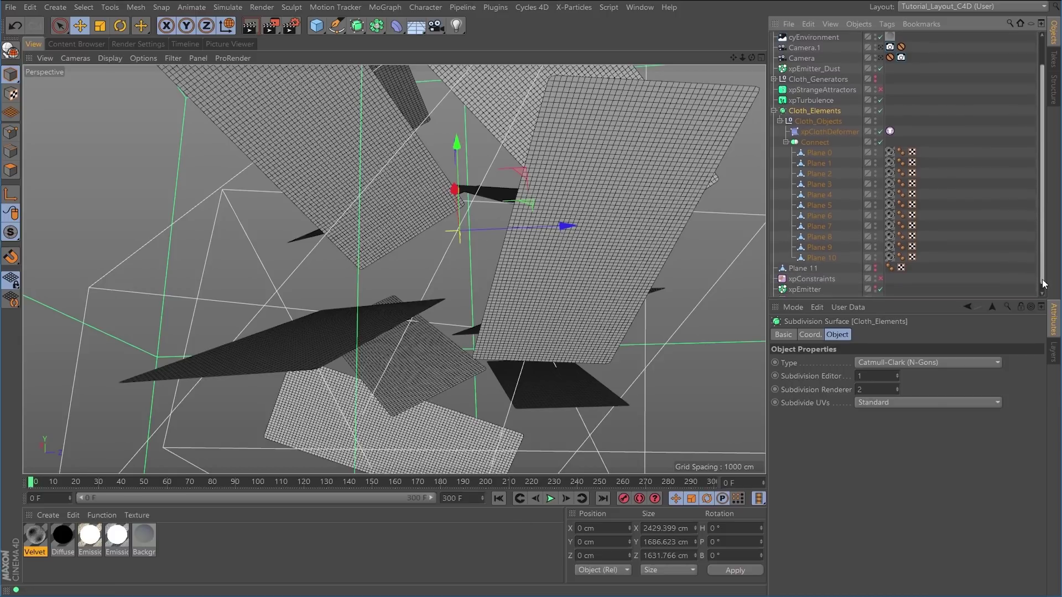
left_click(818, 154)
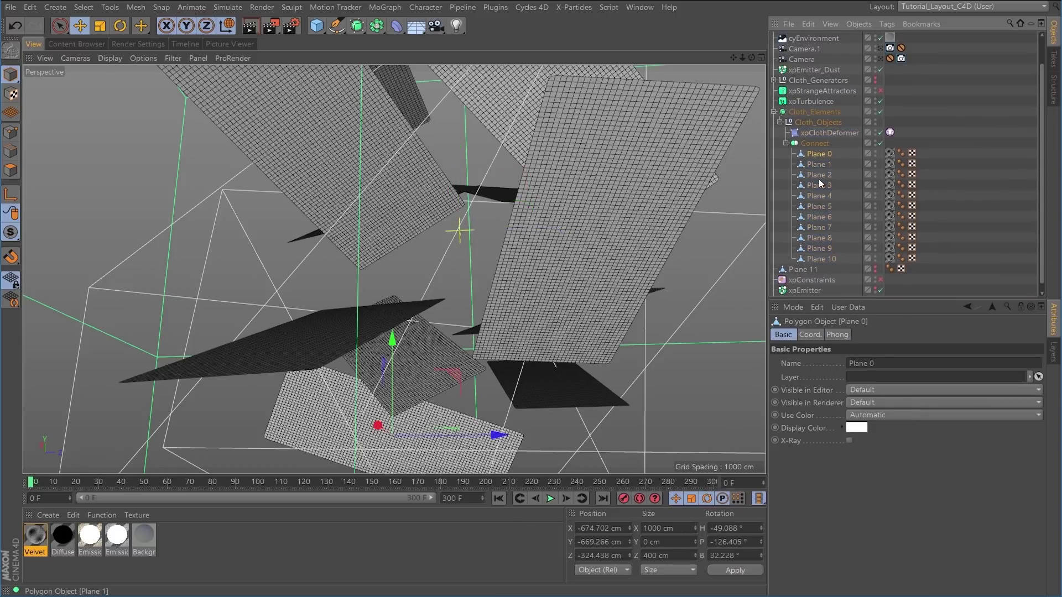
left_click(821, 258, "shift")
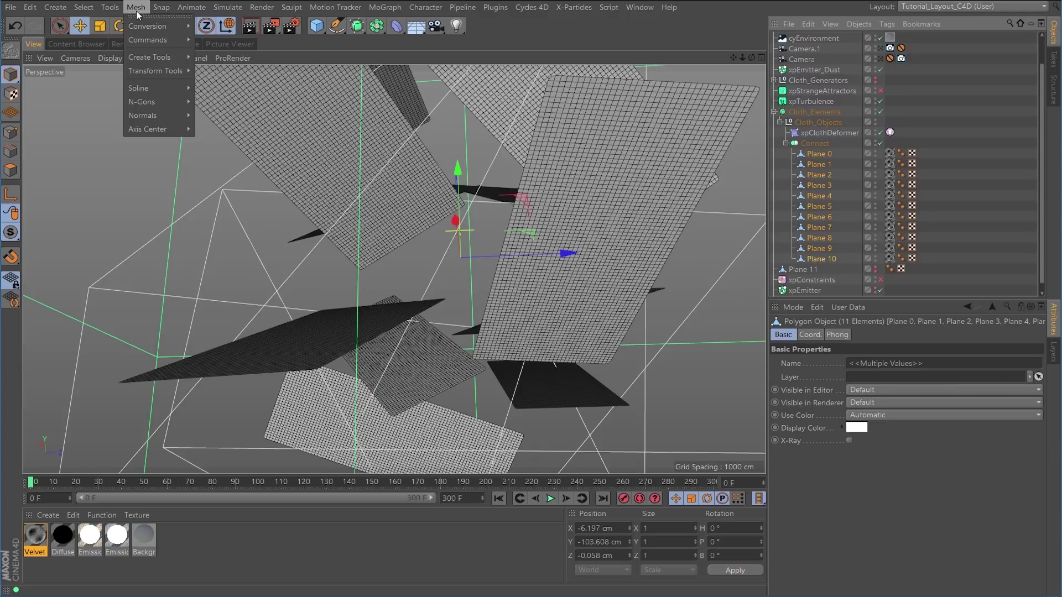
mouse_move(154, 40)
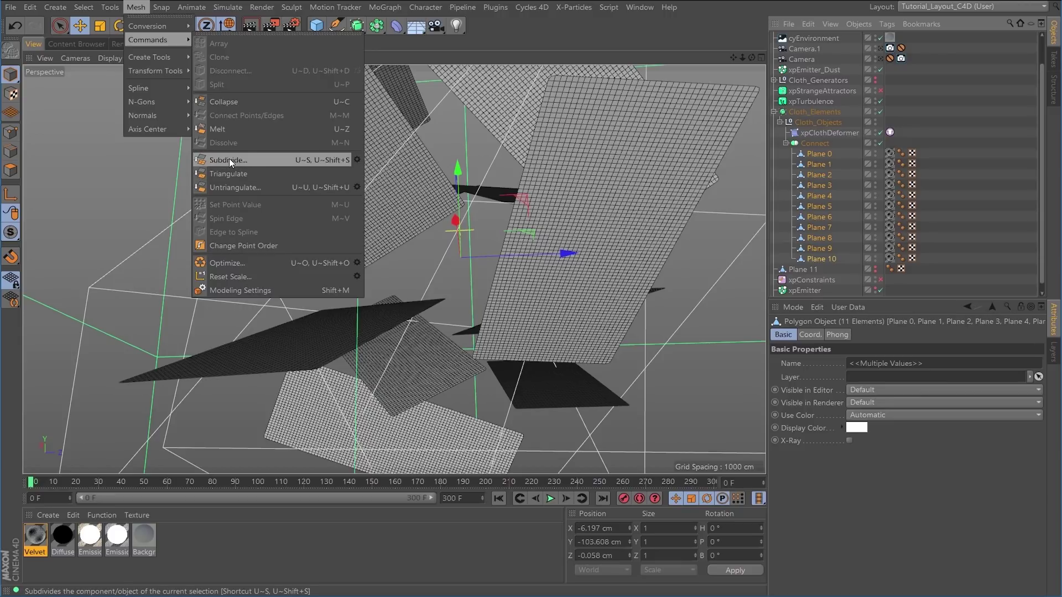
left_click(358, 160)
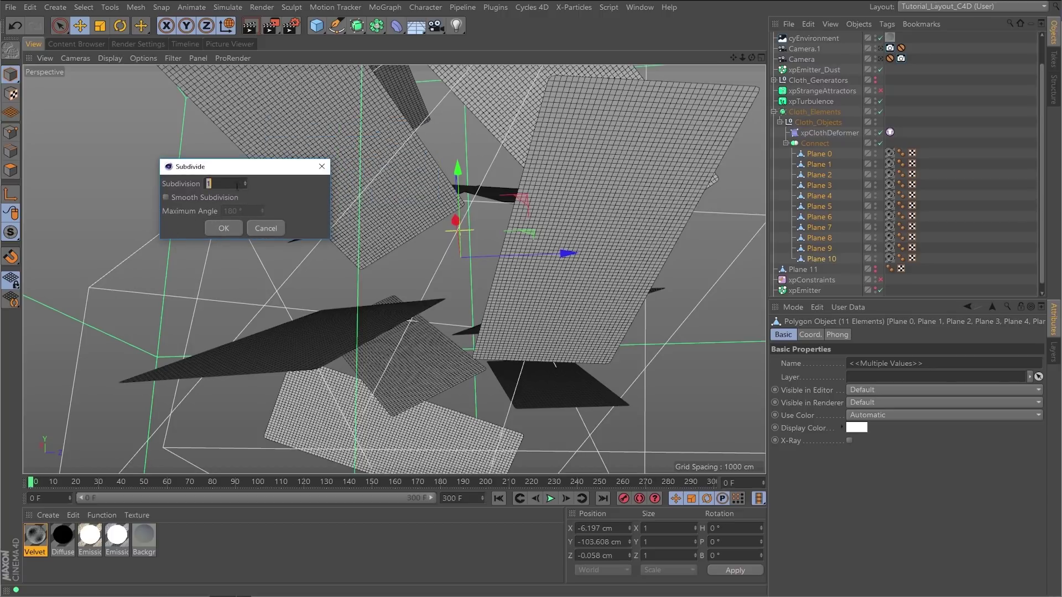
left_click_drag(241, 169, 200, 209)
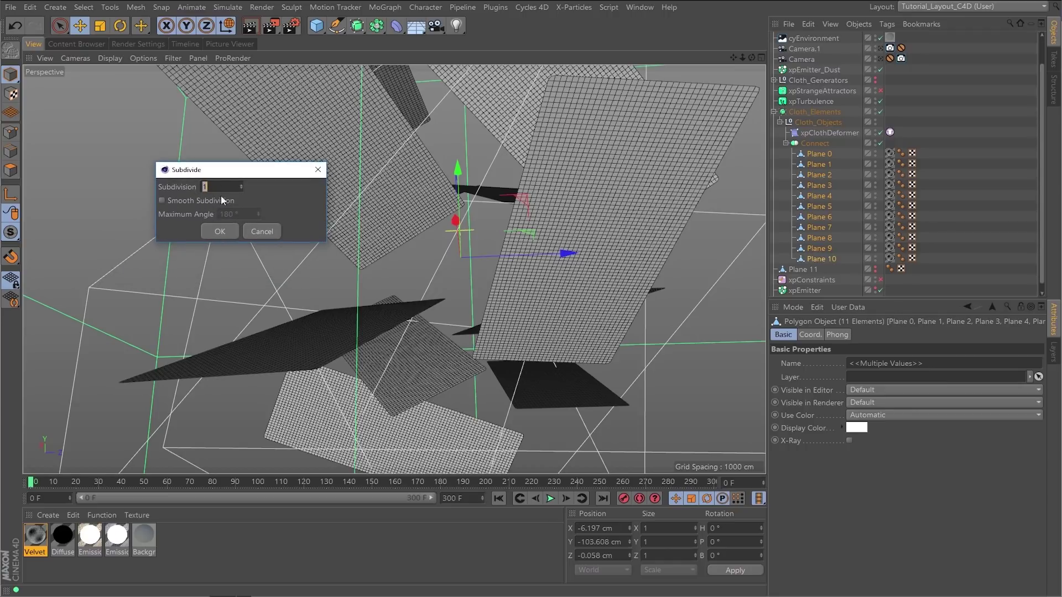
left_click_drag(237, 170, 386, 181)
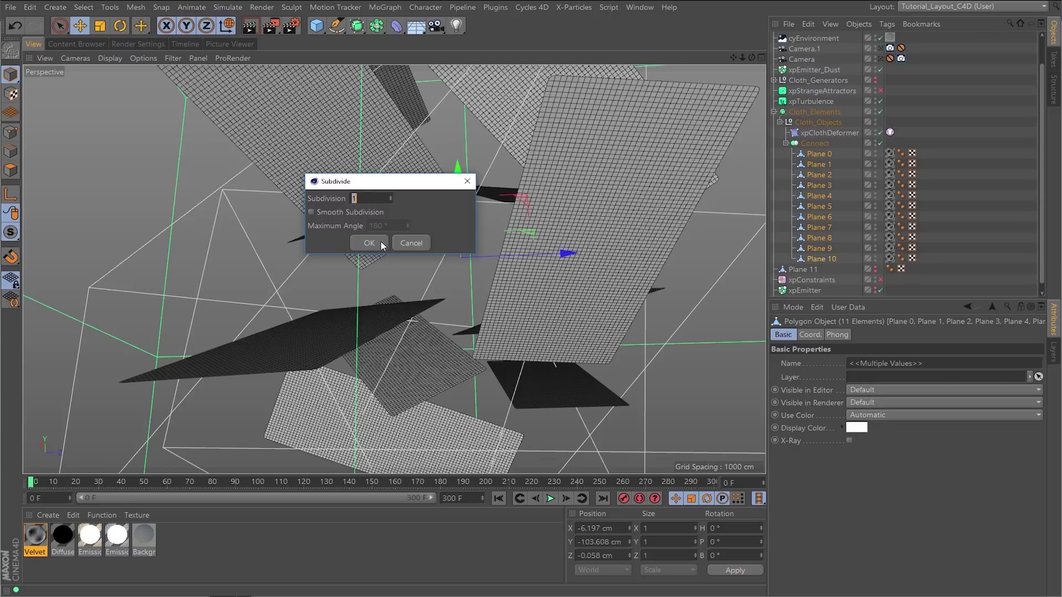
left_click_drag(382, 181, 313, 168)
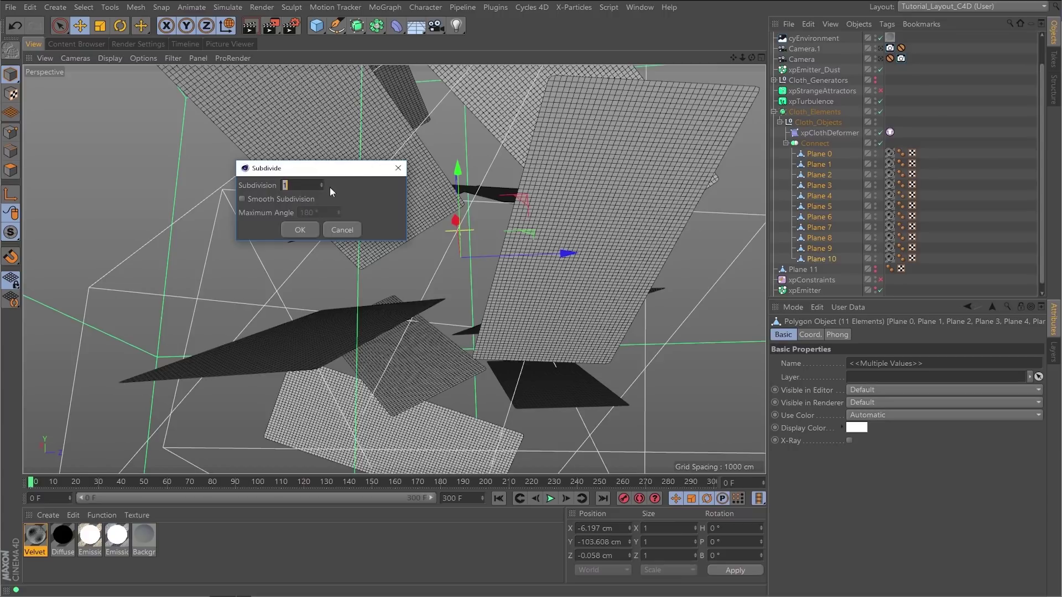
left_click(300, 229)
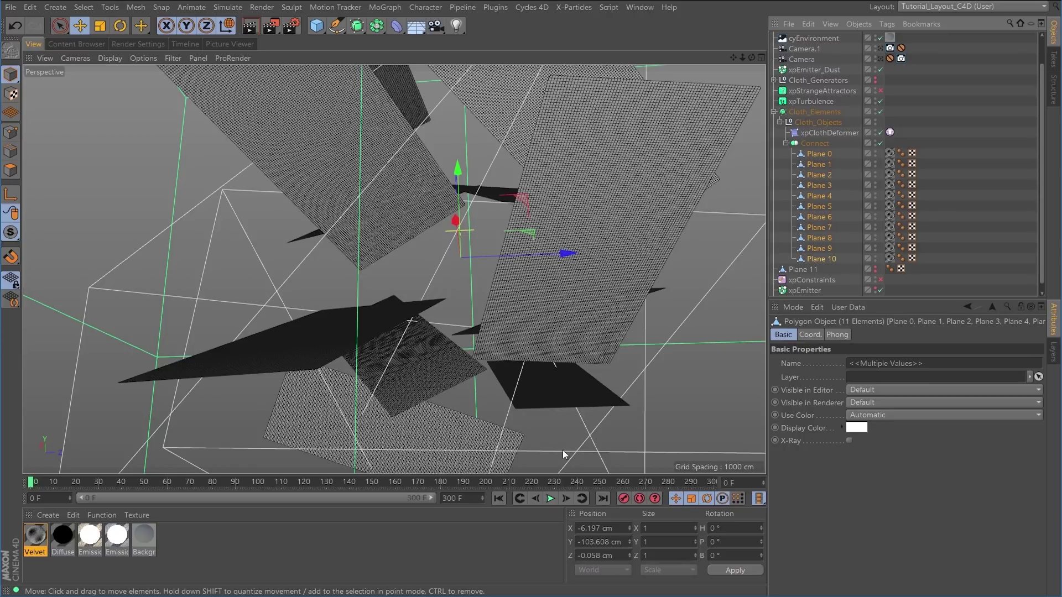
Play the cloth simulation up to frame 24 and switch the interface to the Tutorial_Layout_Cycles4D layout
left_click(551, 498)
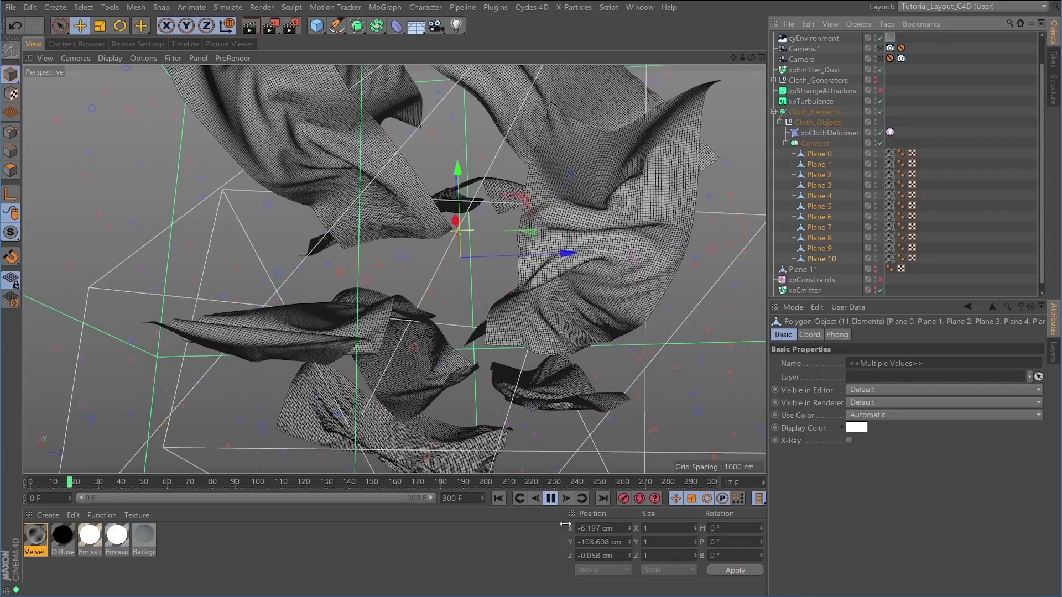
left_click(551, 498)
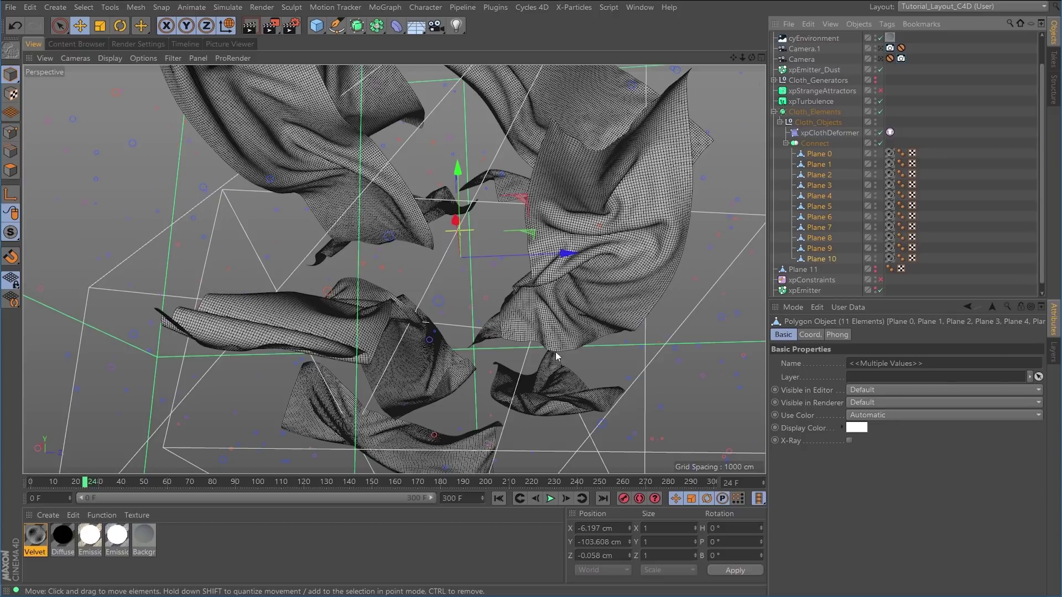
left_click(966, 8)
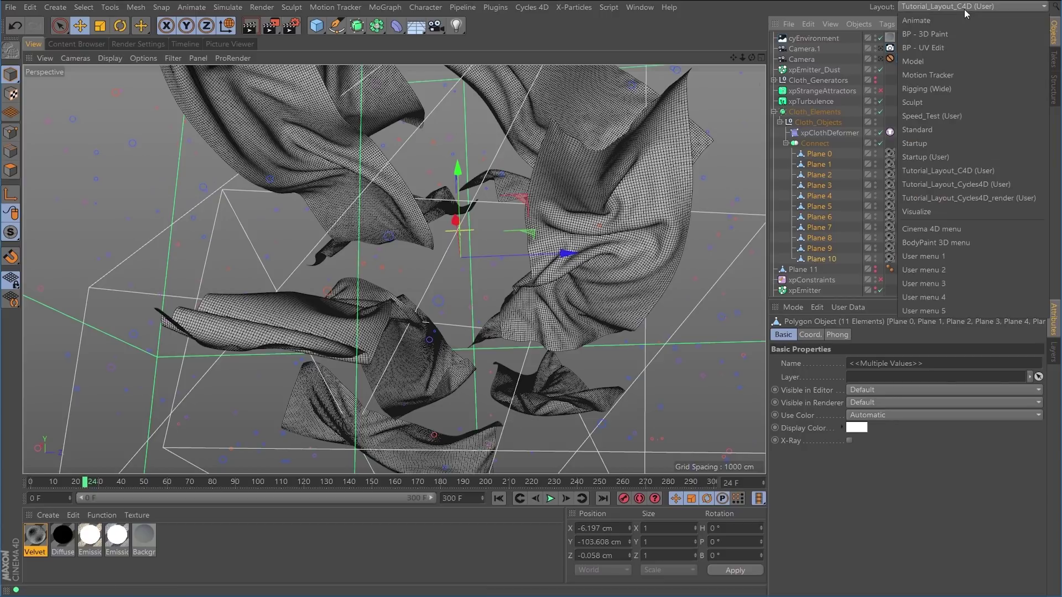
left_click(938, 186)
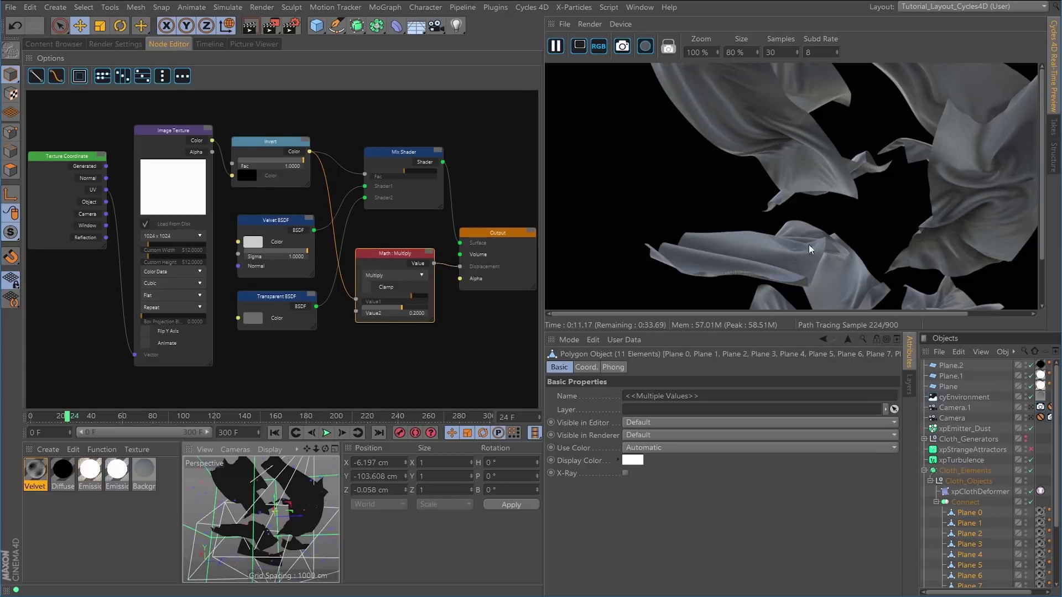
Look through the object named Camera and play the animation on to frame 37
left_click(1031, 419)
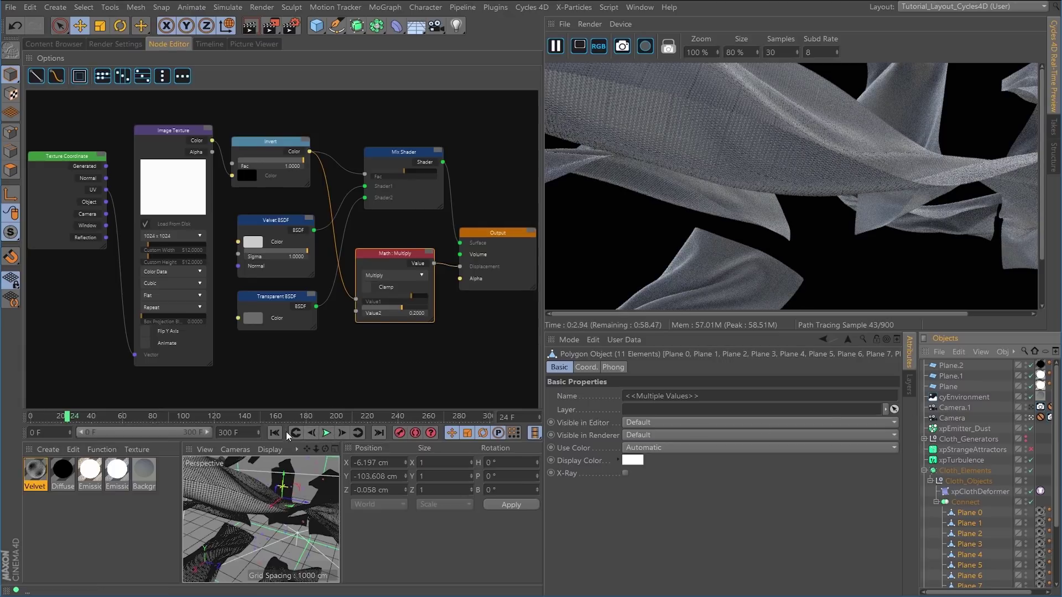
left_click(326, 434)
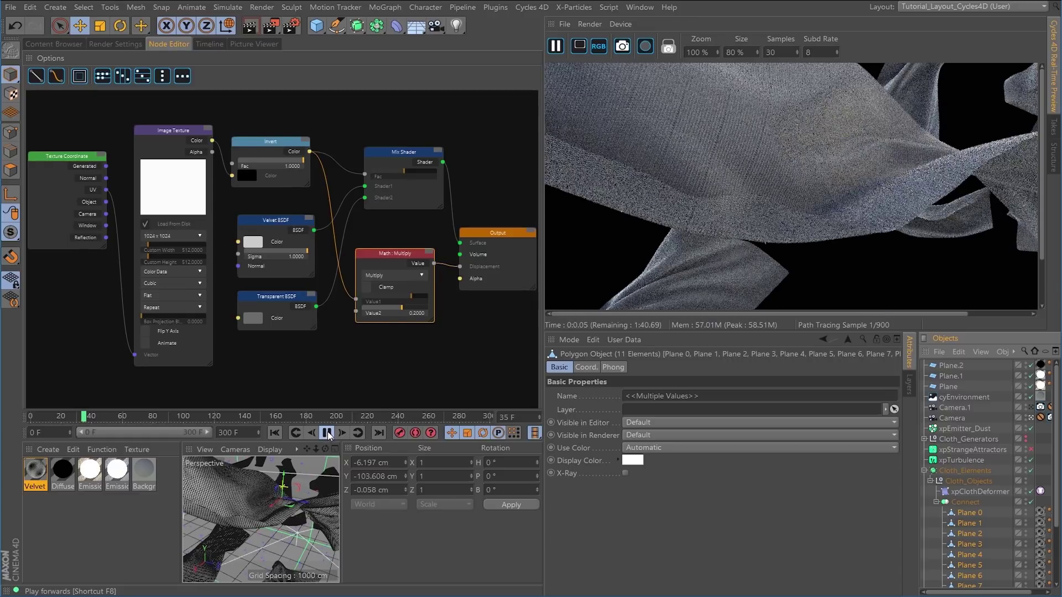
left_click(327, 434)
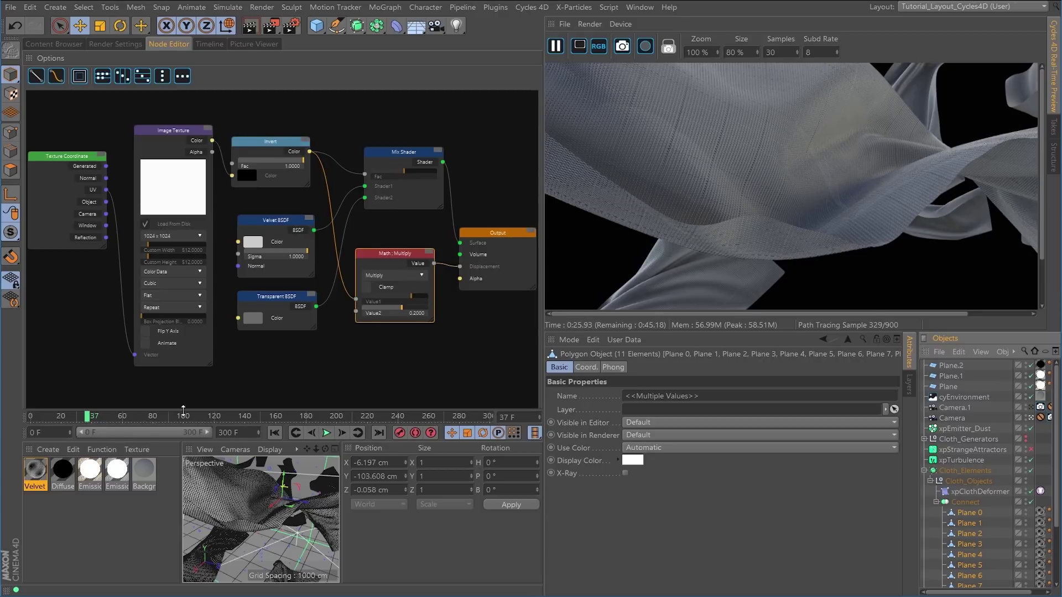
Lower the Strength of the Background node in the background material to 3.66
left_click(143, 469)
left_click(308, 220)
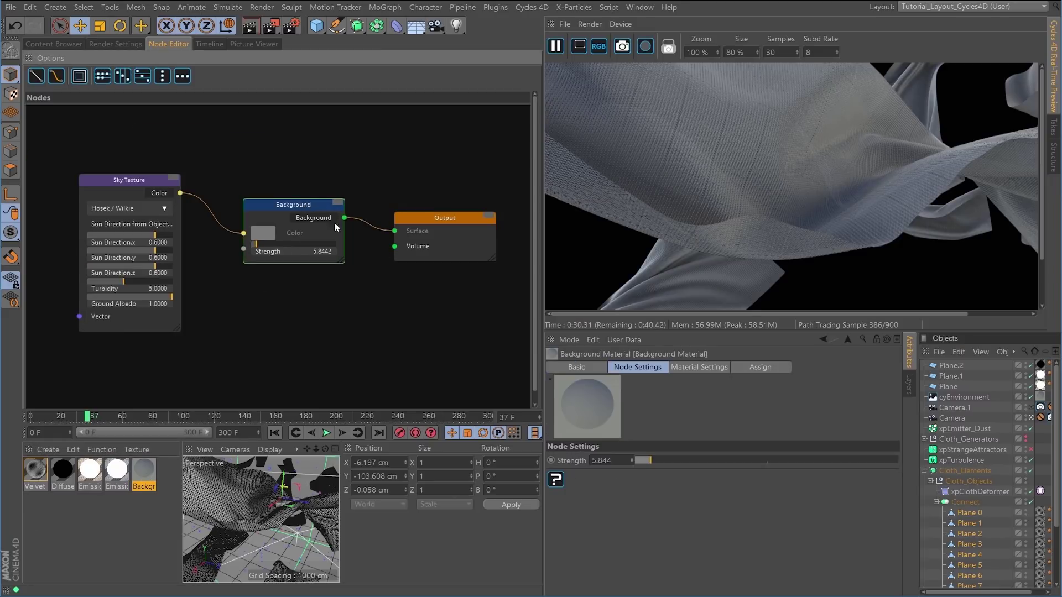
left_click(645, 462)
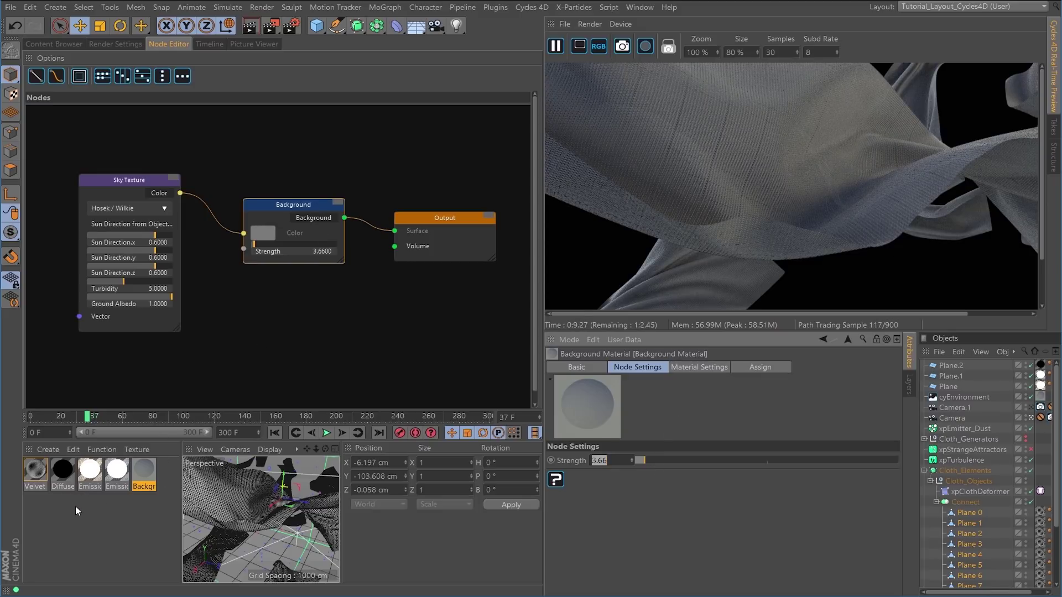
Open the node settings of the first Emission material
left_click(99, 477)
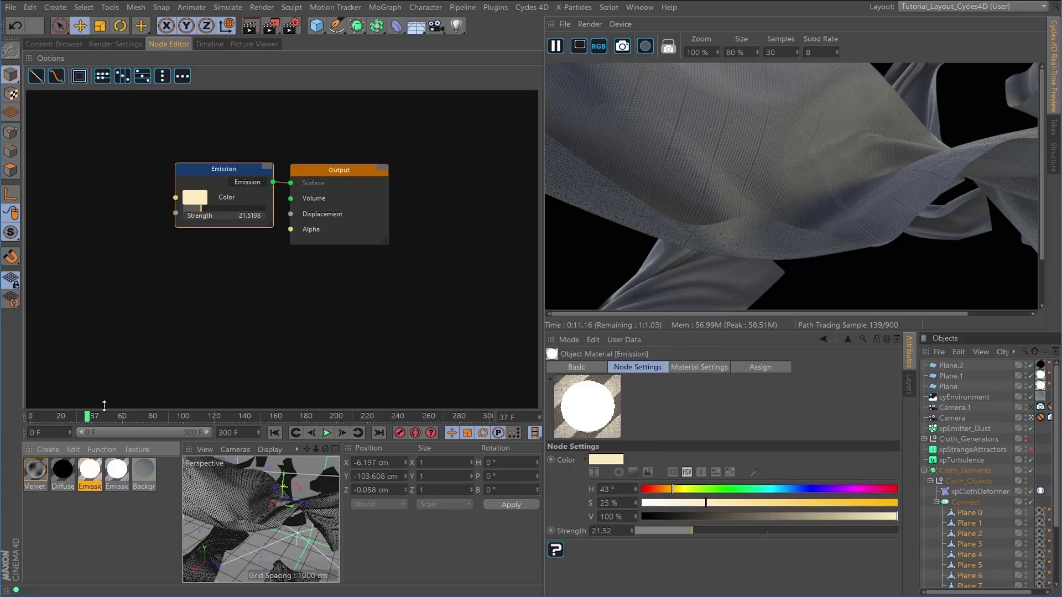
Raise the light material's emission strength to about 28.9 and play the animation to frame 42
left_click_drag(204, 211, 208, 210)
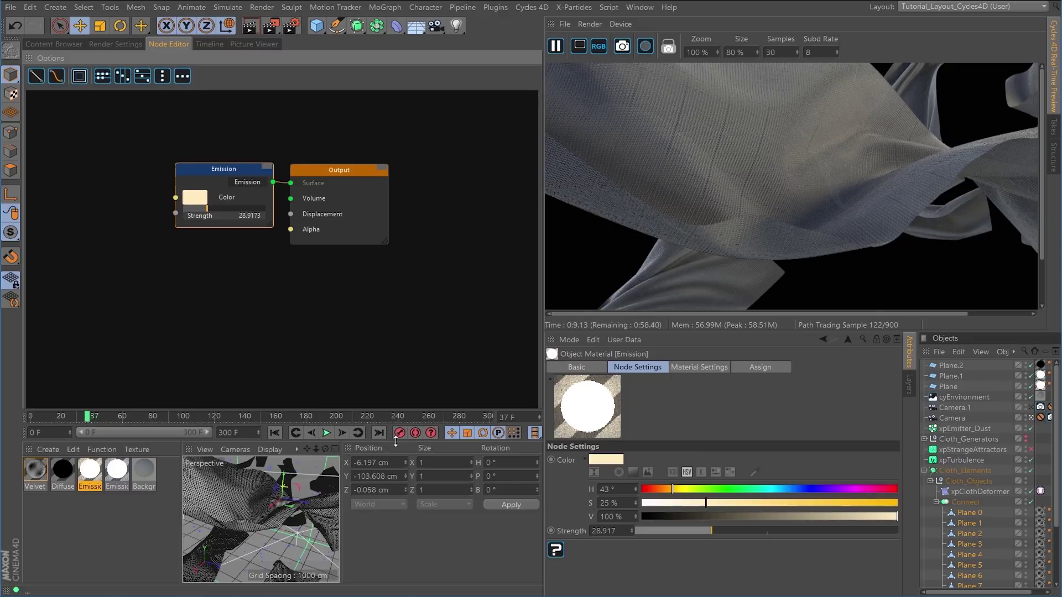
left_click(326, 433)
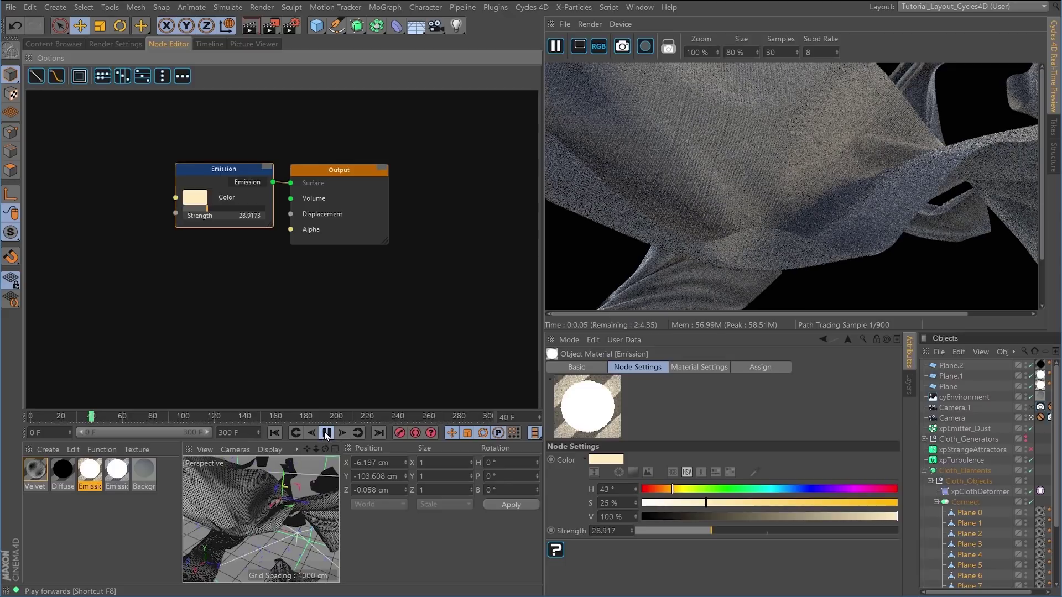
left_click(326, 433)
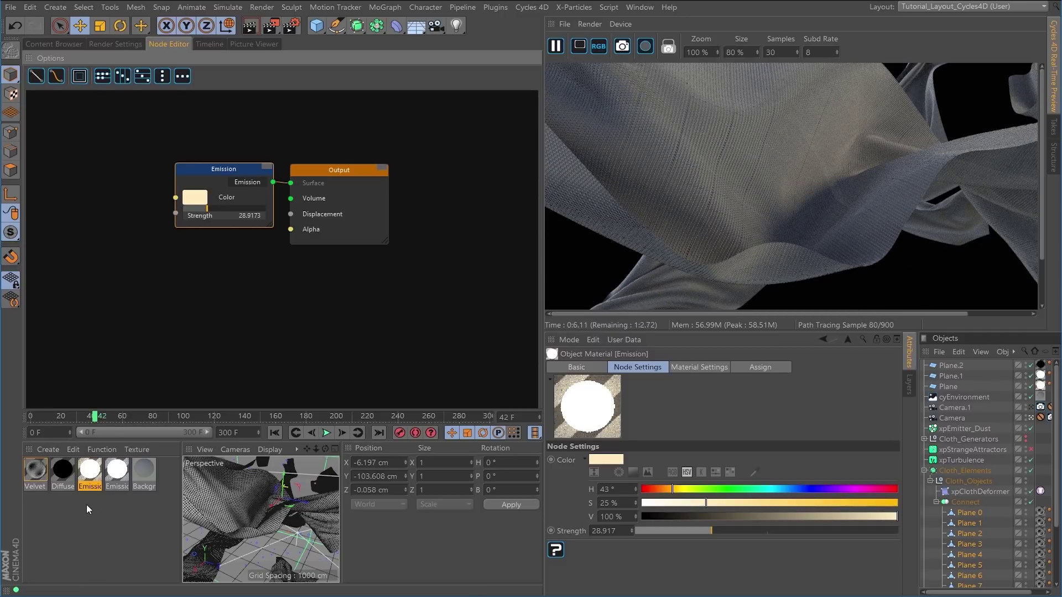
In the Velvet material, set the Transparent BSDF node's color brightness (V) to 59%
left_click(37, 471)
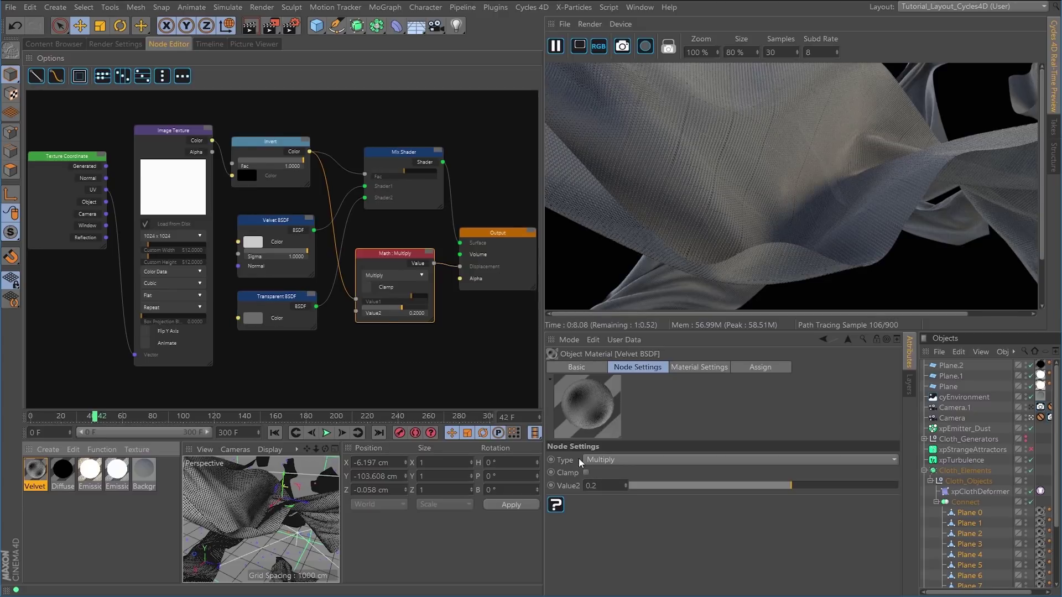
left_click(265, 317)
left_click(580, 459)
left_click_drag(763, 517, 792, 516)
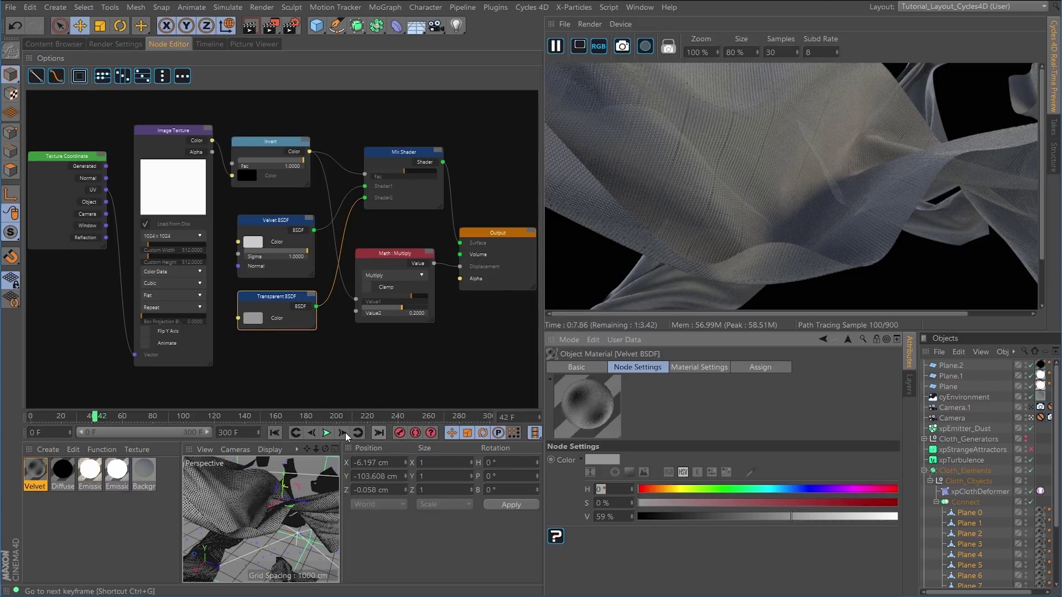
Play the animation to frame 56 to check the cloth shading in the real-time preview
left_click(327, 432)
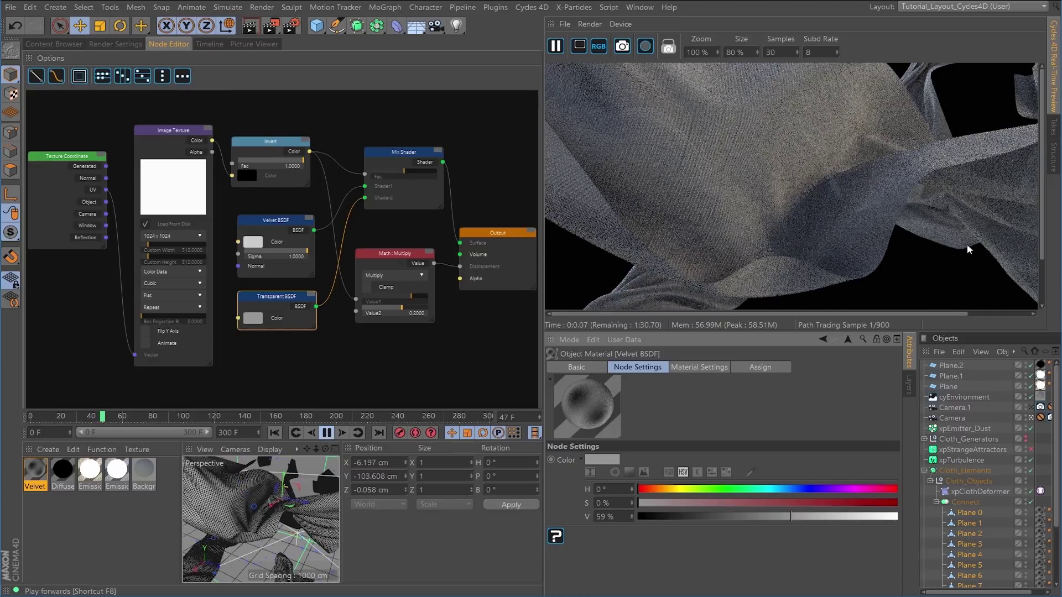
left_click(328, 434)
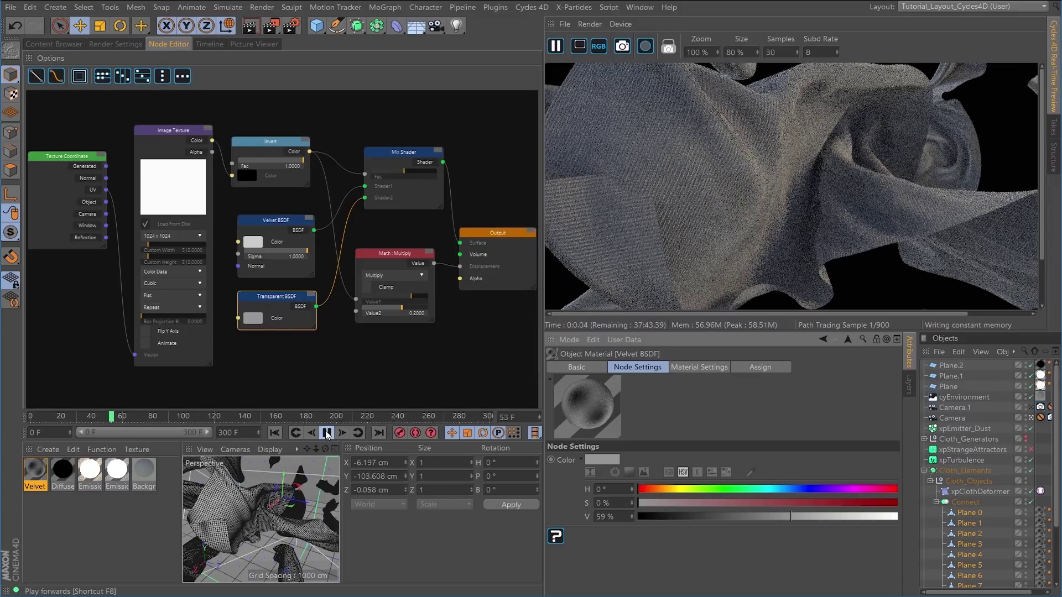
left_click(326, 433)
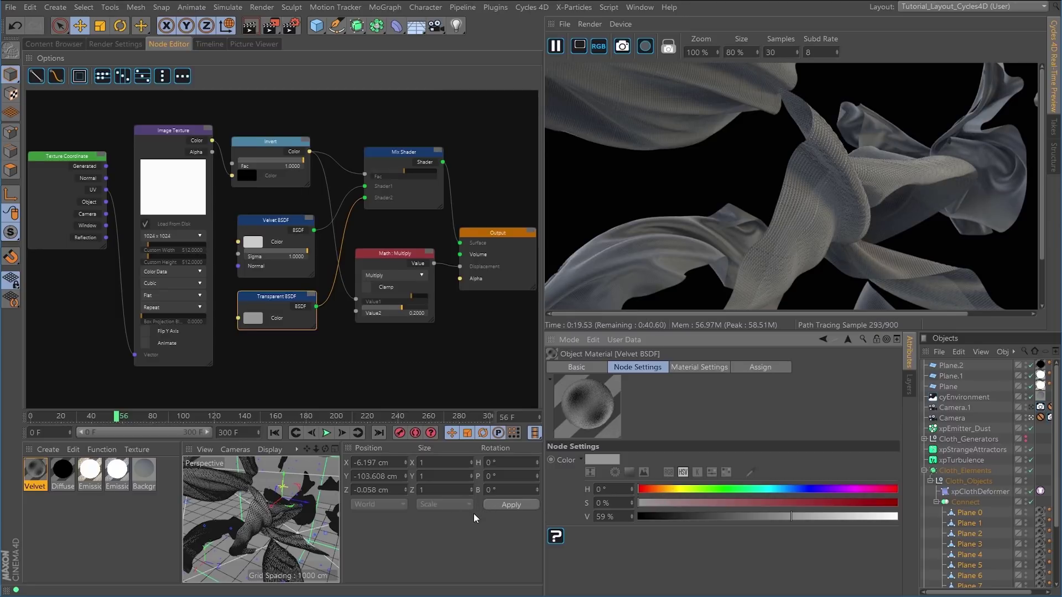
Set the Camera's focus distance by picking the central twisted cloth, and give its depth of field an aperture size of 0.03
left_click(924, 471)
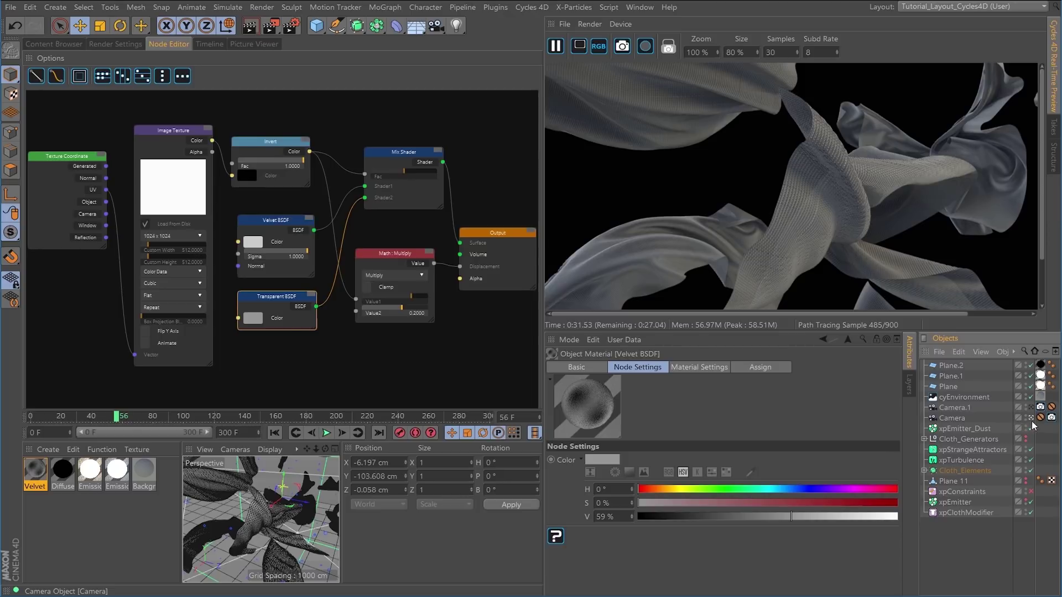
left_click(1051, 418)
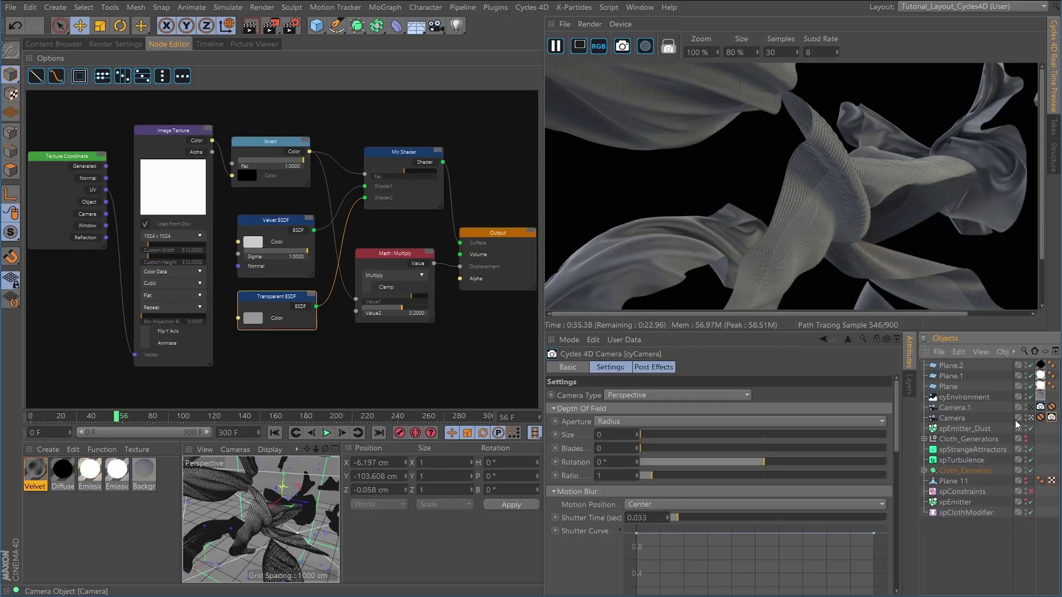
left_click(954, 418)
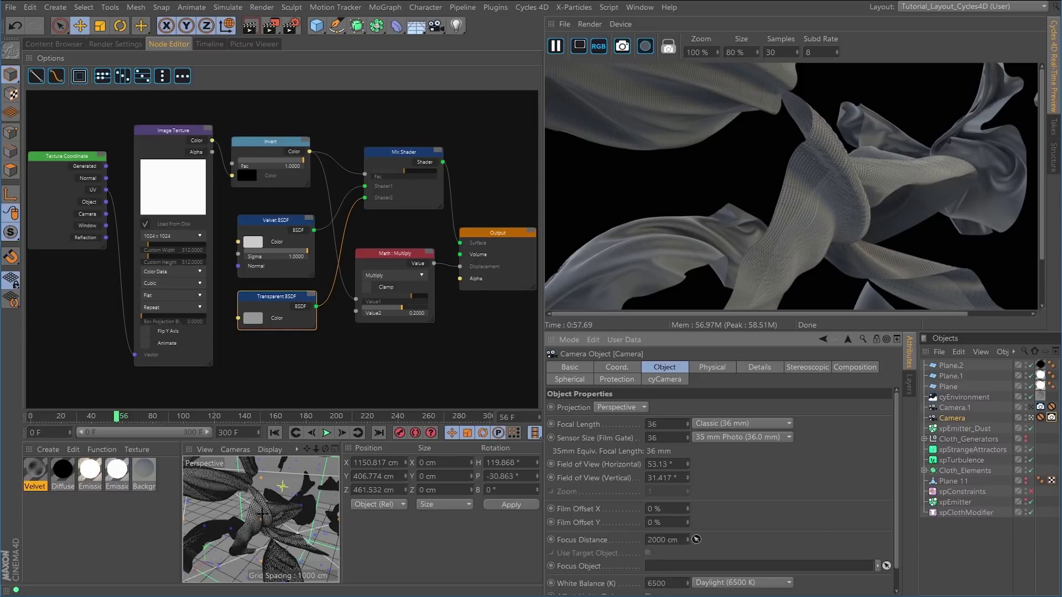
left_click(265, 518)
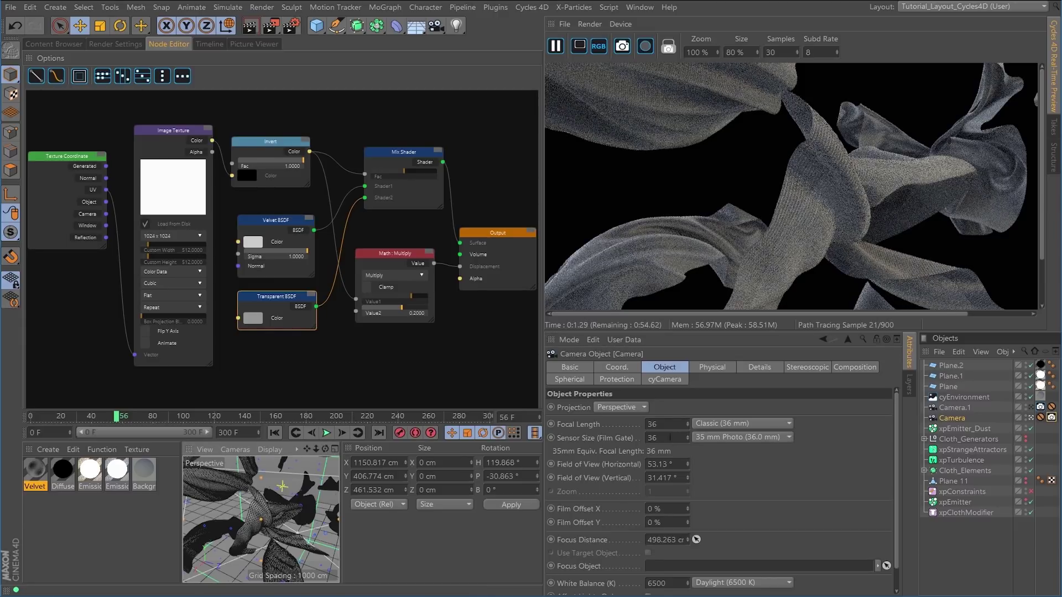
left_click(1051, 418)
left_click_drag(650, 437, 648, 437)
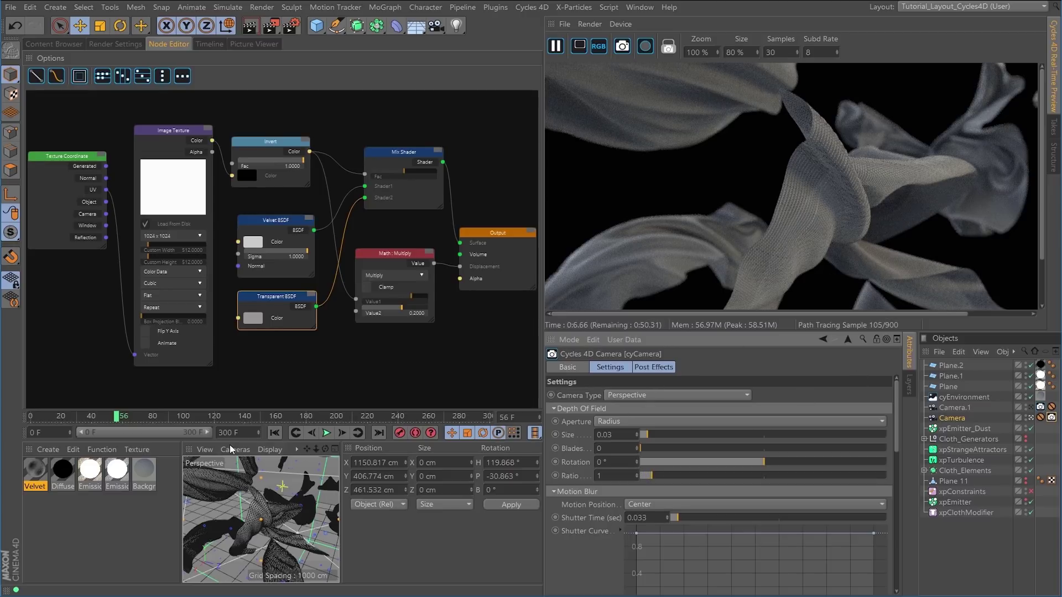
Play the animation to frame 64 to check the depth of field, and return to frame 0
left_click(327, 433)
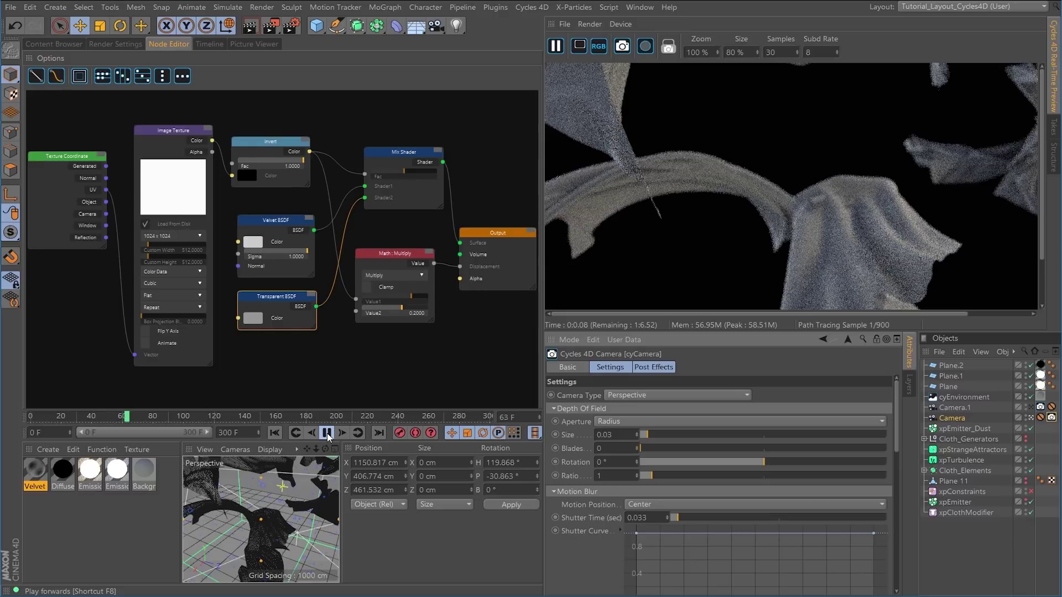
left_click(326, 437)
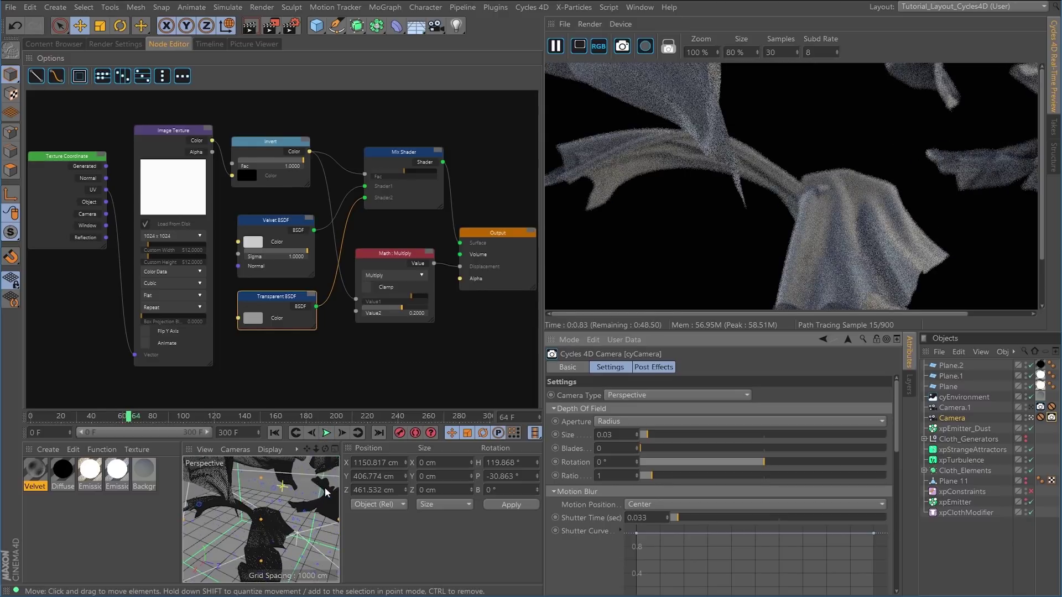
left_click(275, 432)
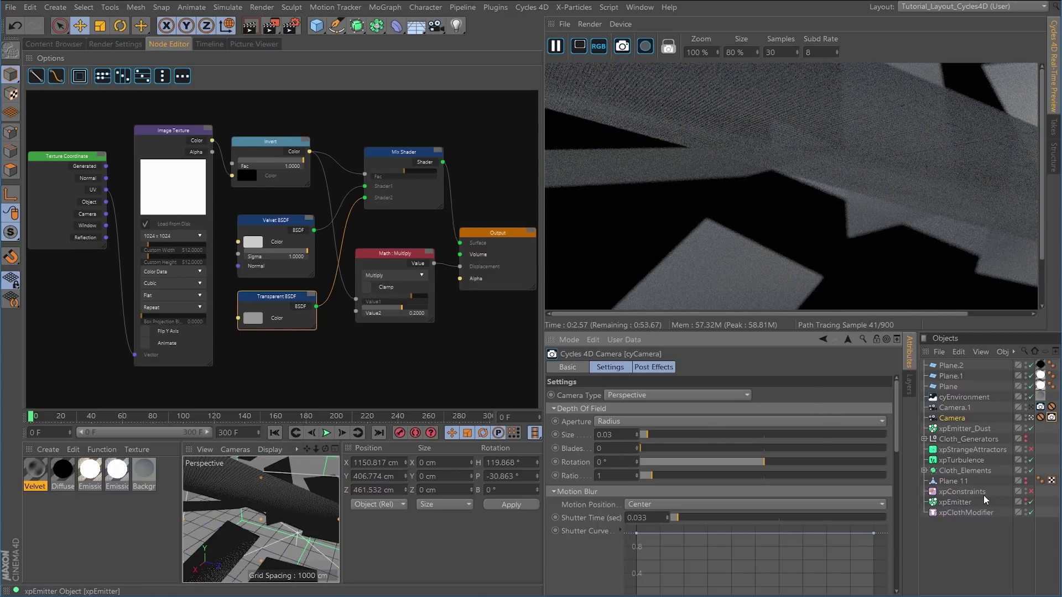
Enable the xpConstraints object and pause the Cycles 4D real-time preview
left_click(1030, 492)
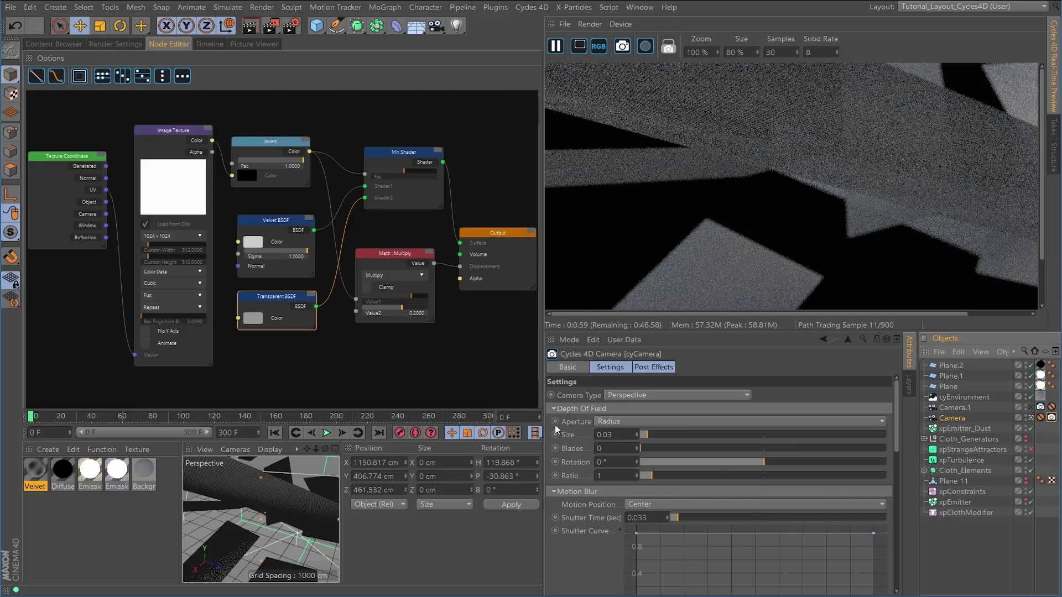
left_click(556, 47)
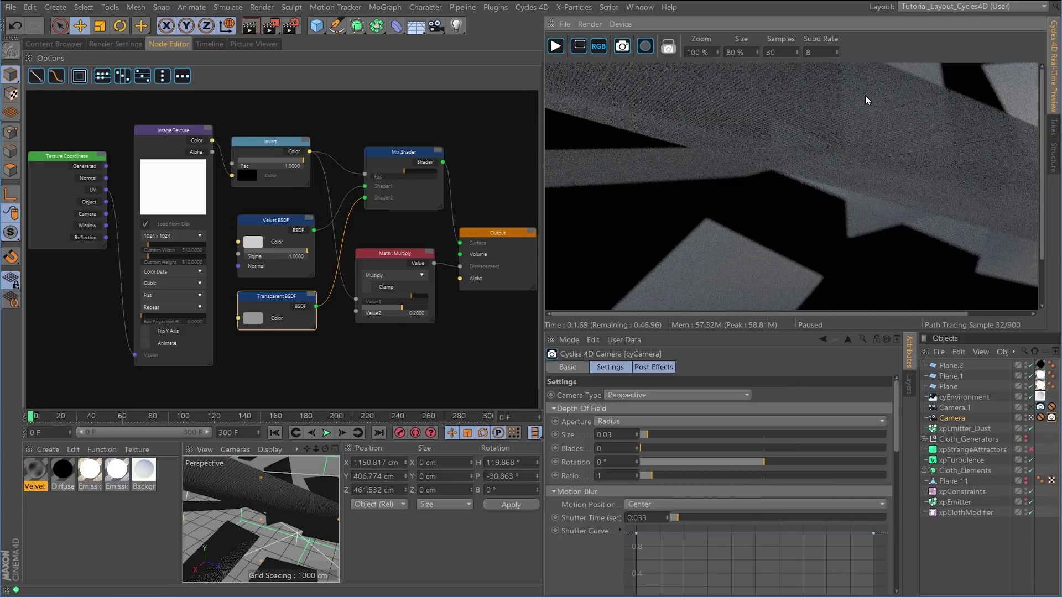
Switch to the Tutorial_Layout_C4D layout and play the cloth simulation to frame 59
left_click(920, 6)
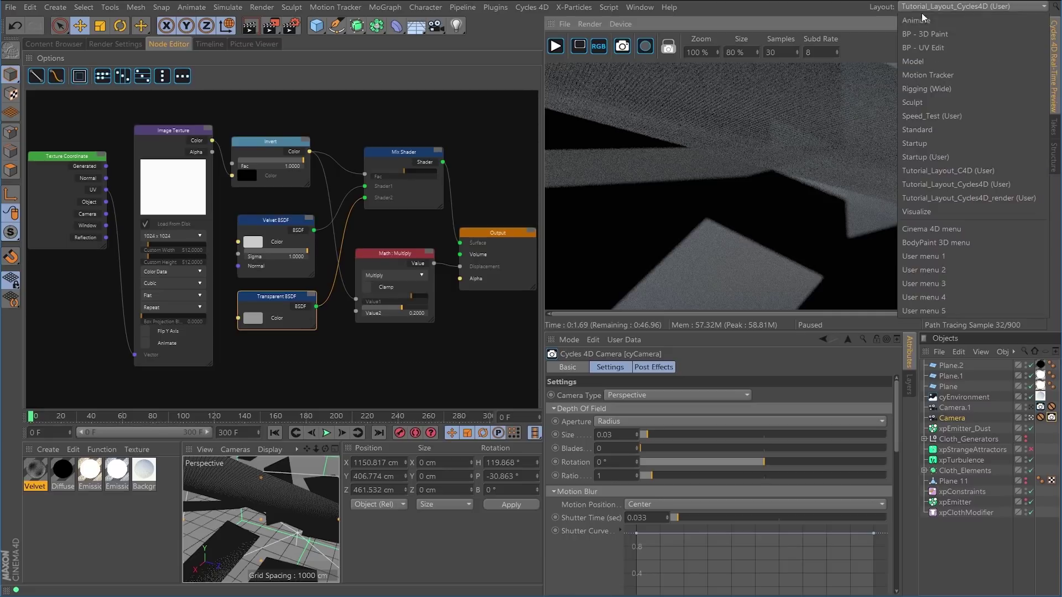
left_click(937, 172)
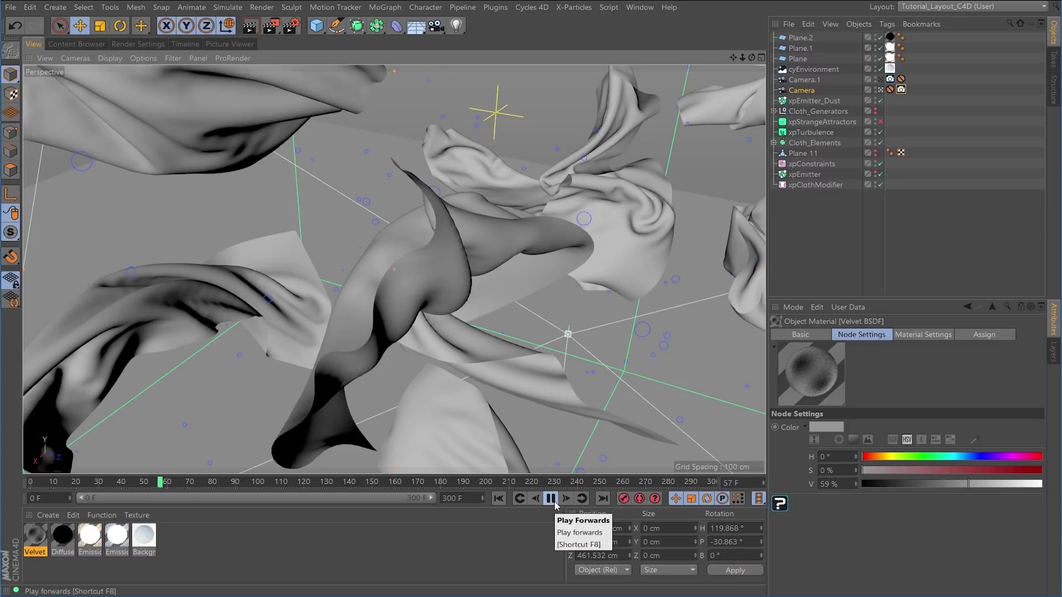
left_click(553, 499)
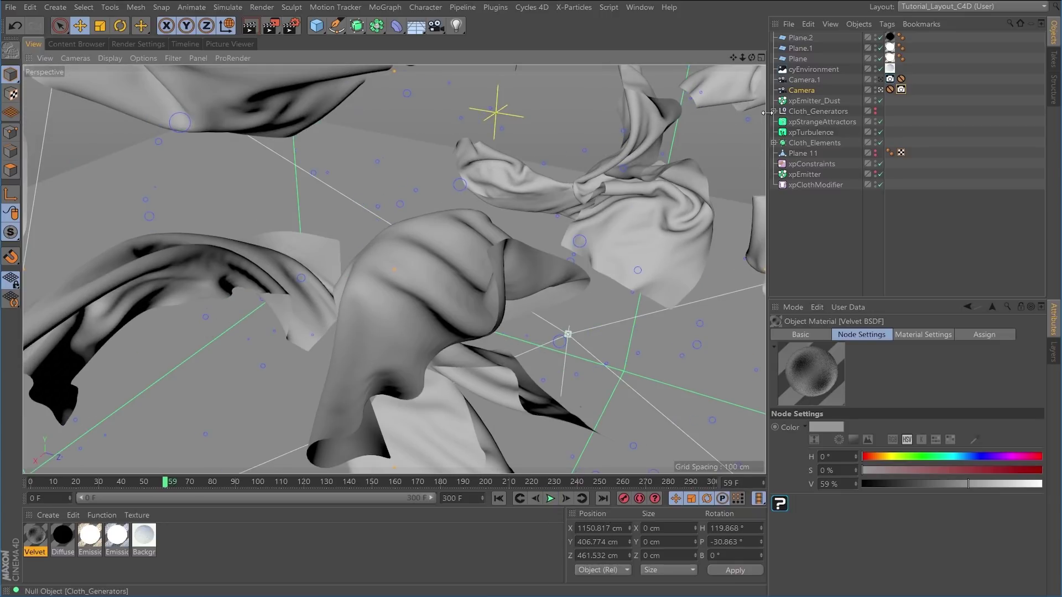
Return to the Tutorial_Layout_Cycles4D layout and restart the real-time preview
left_click(924, 7)
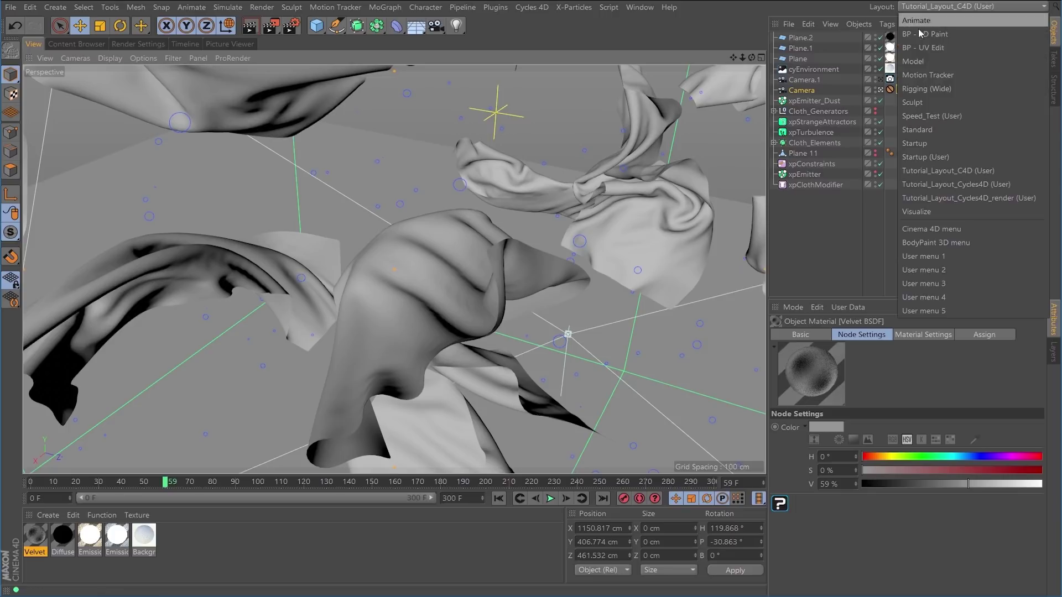
left_click(928, 186)
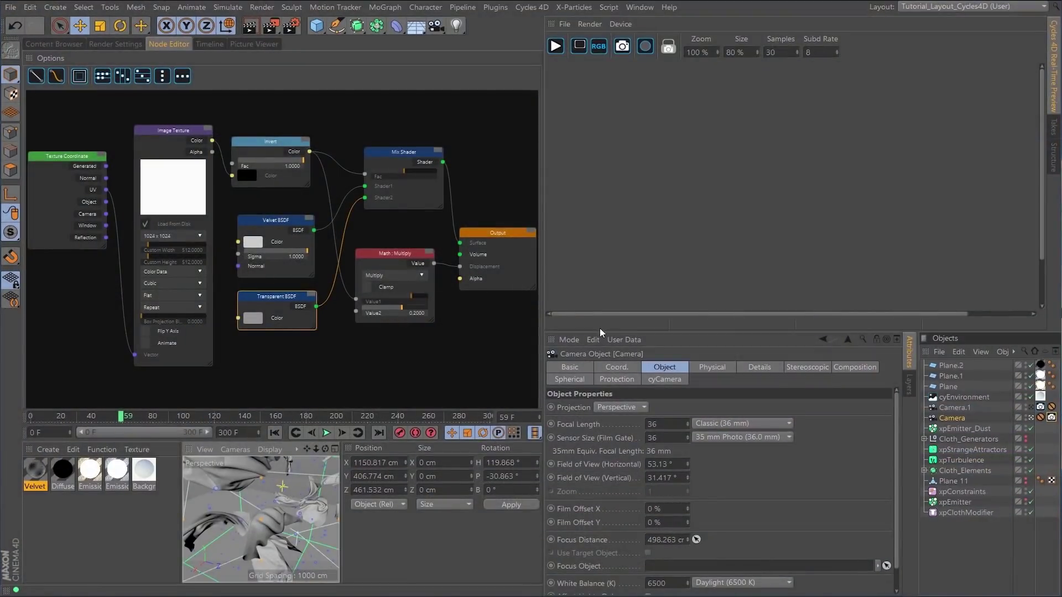
left_click(555, 46)
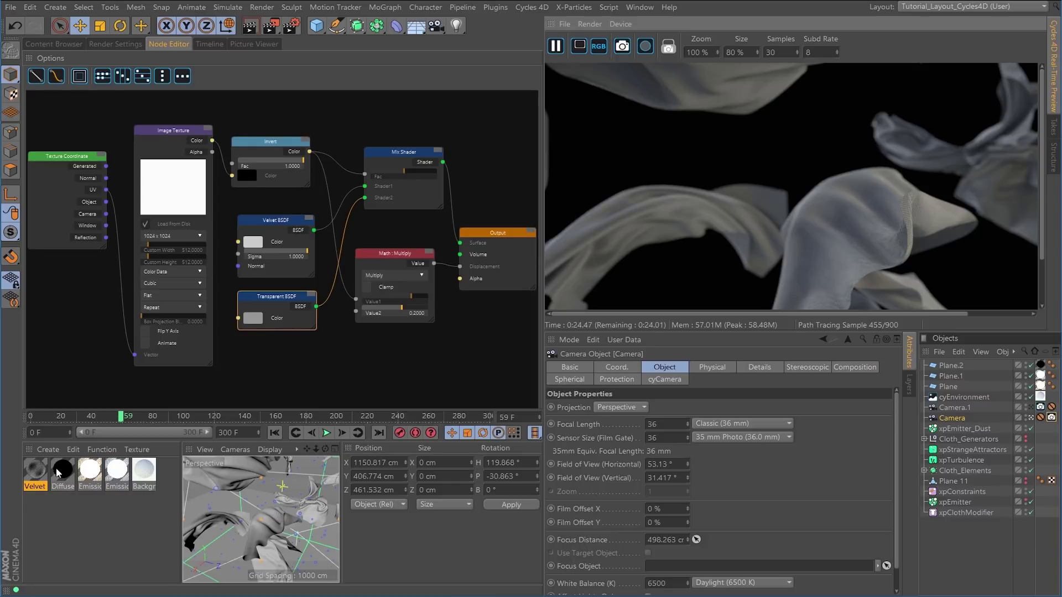
Create a Cycles 4D Emission surface material and assign it to the xpEmitter_Dust object
left_click(48, 450)
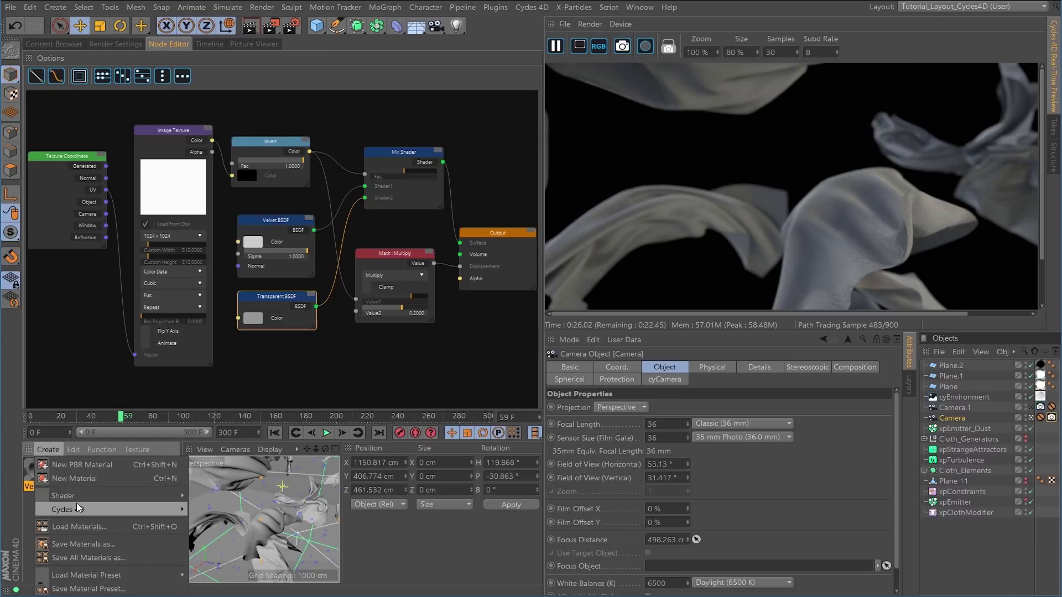
mouse_move(87, 509)
mouse_move(231, 554)
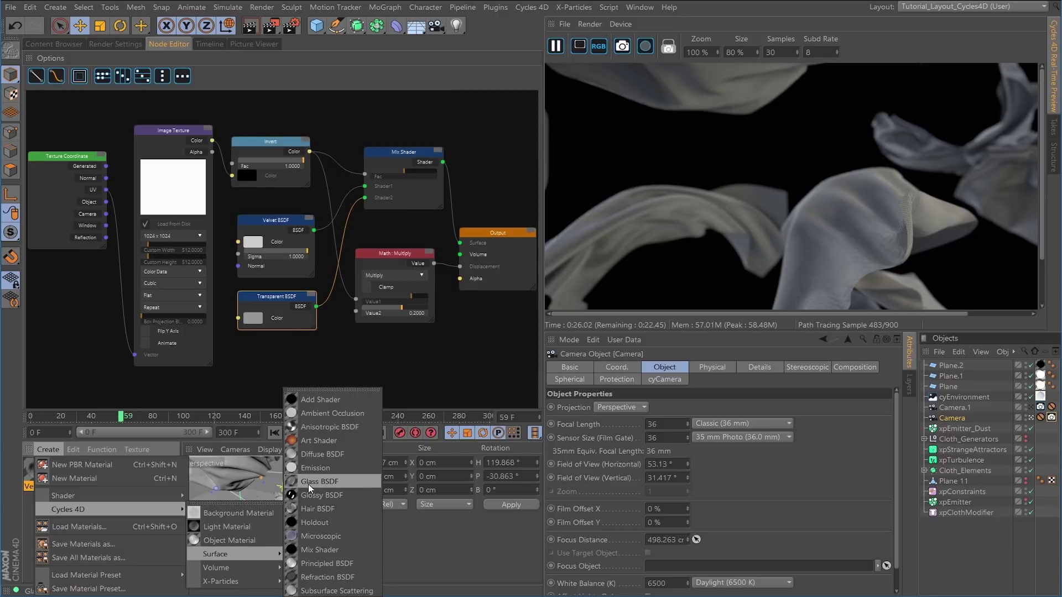
left_click(317, 467)
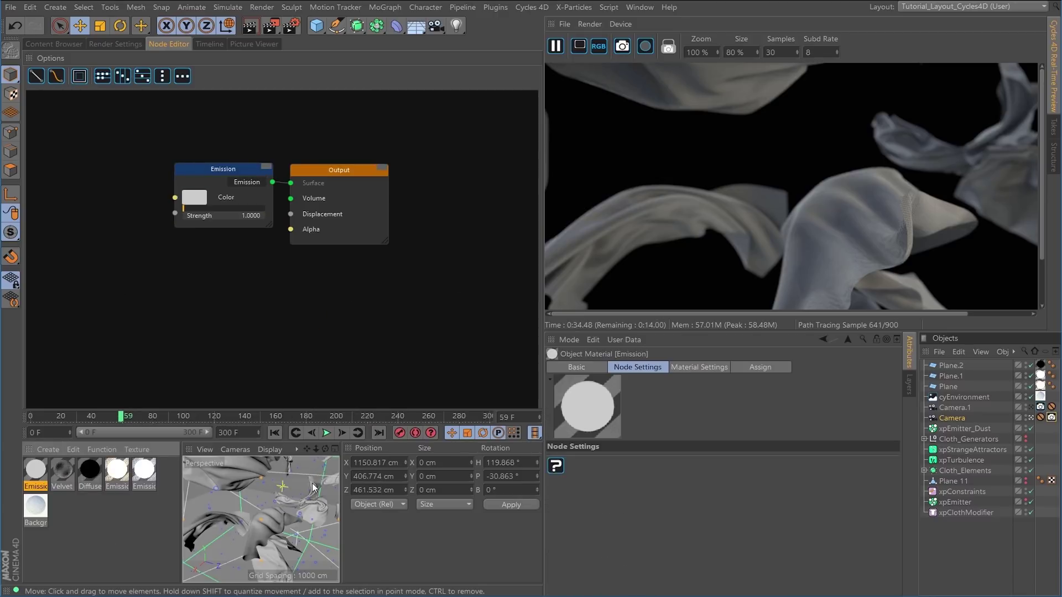
left_click_drag(32, 471, 960, 429)
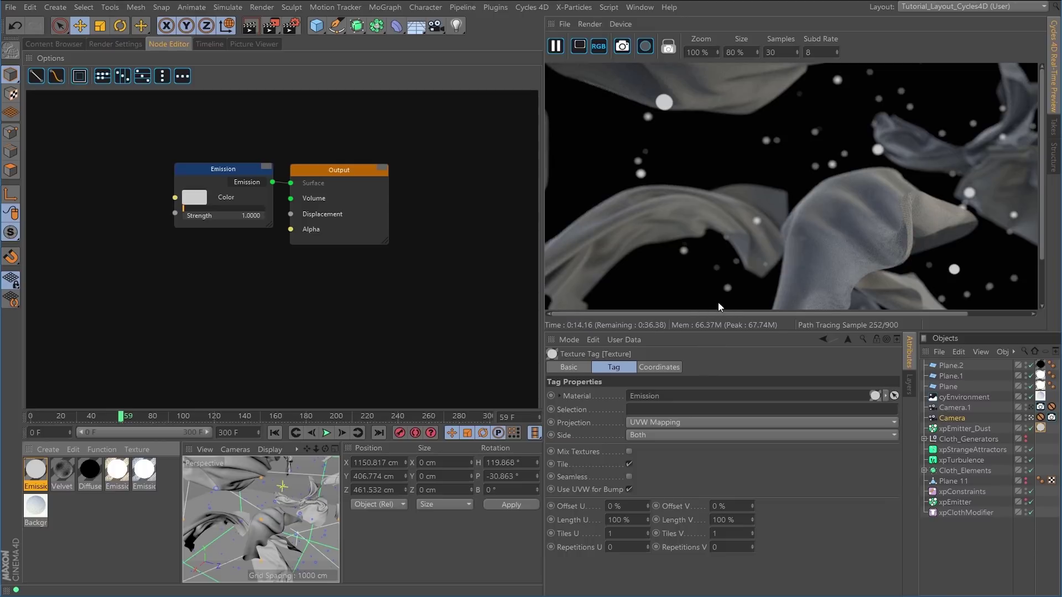
Reposition the Emission and Output nodes to make room for an input node ahead of them
left_click_drag(346, 171, 428, 185)
left_click(214, 175)
left_click_drag(223, 178, 264, 195)
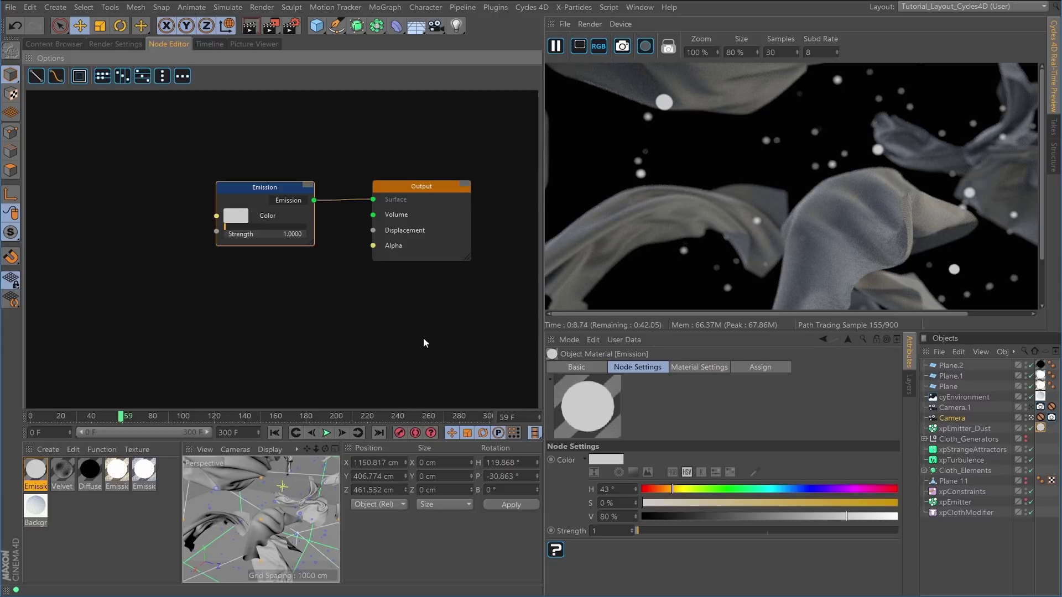
left_click_drag(432, 186, 458, 196)
left_click_drag(283, 187, 321, 191)
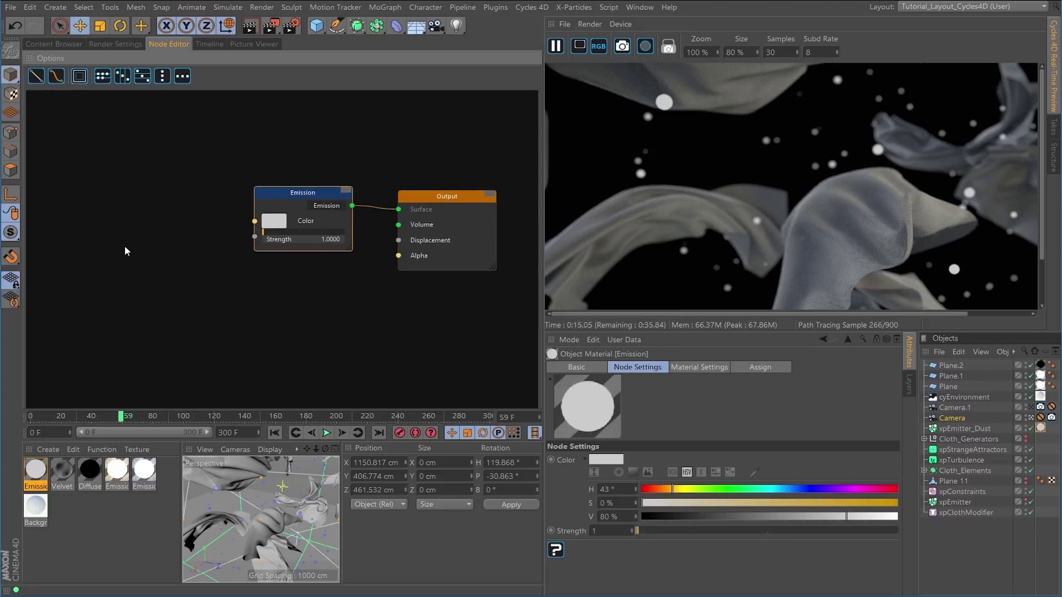
Add a Particle Info input node and connect its Color output to the Emission node's Color input
right_click(115, 200)
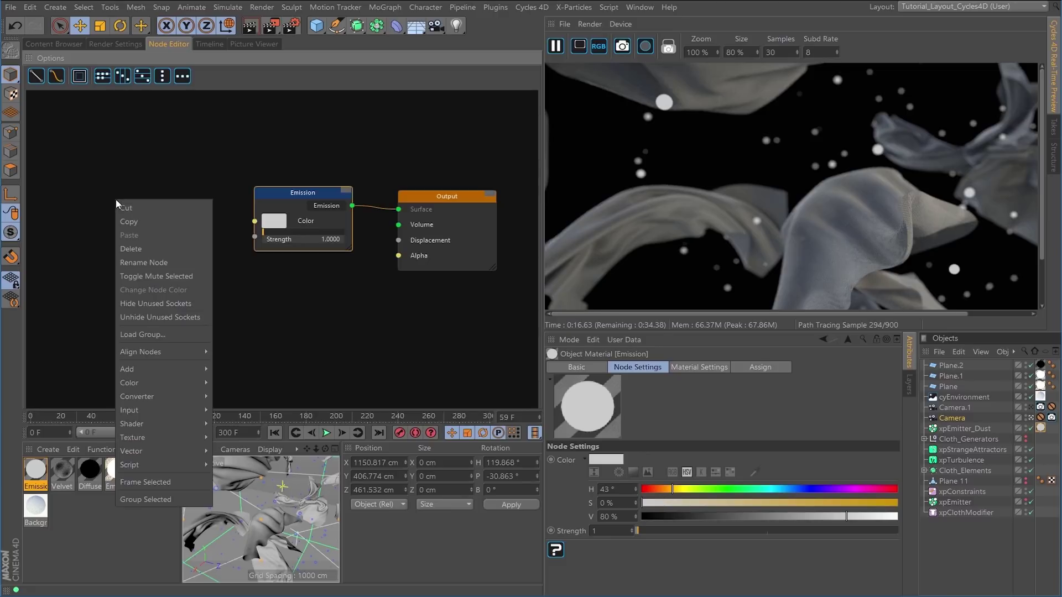
mouse_move(177, 414)
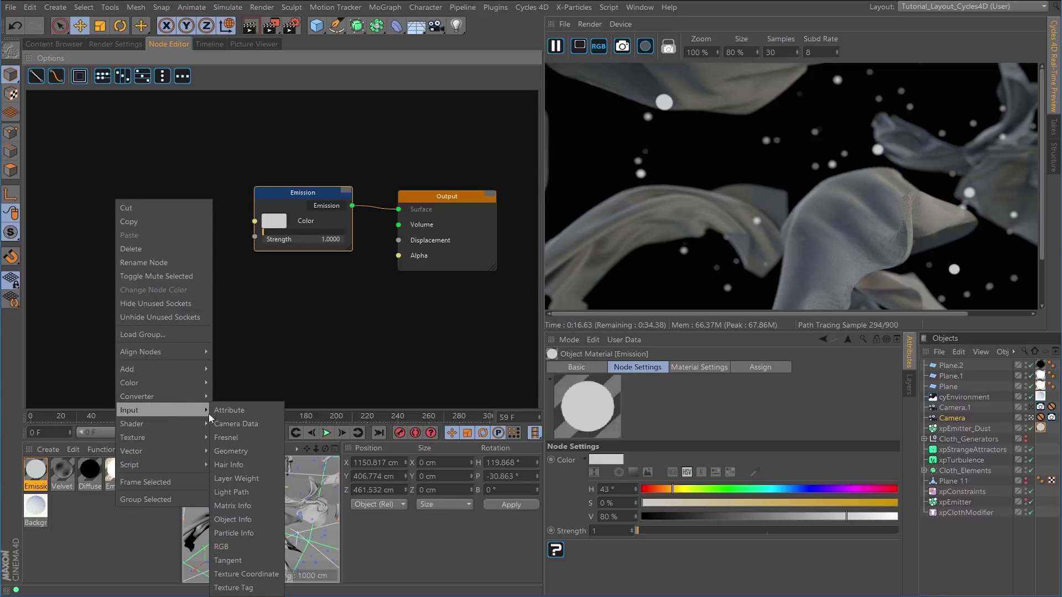
left_click(237, 530)
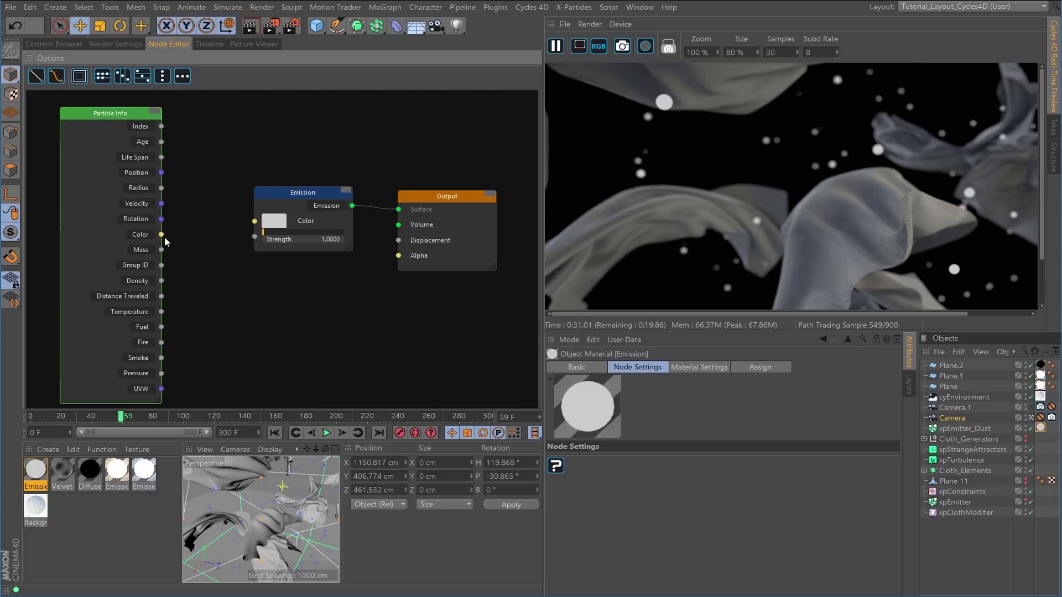
left_click_drag(163, 237, 255, 222)
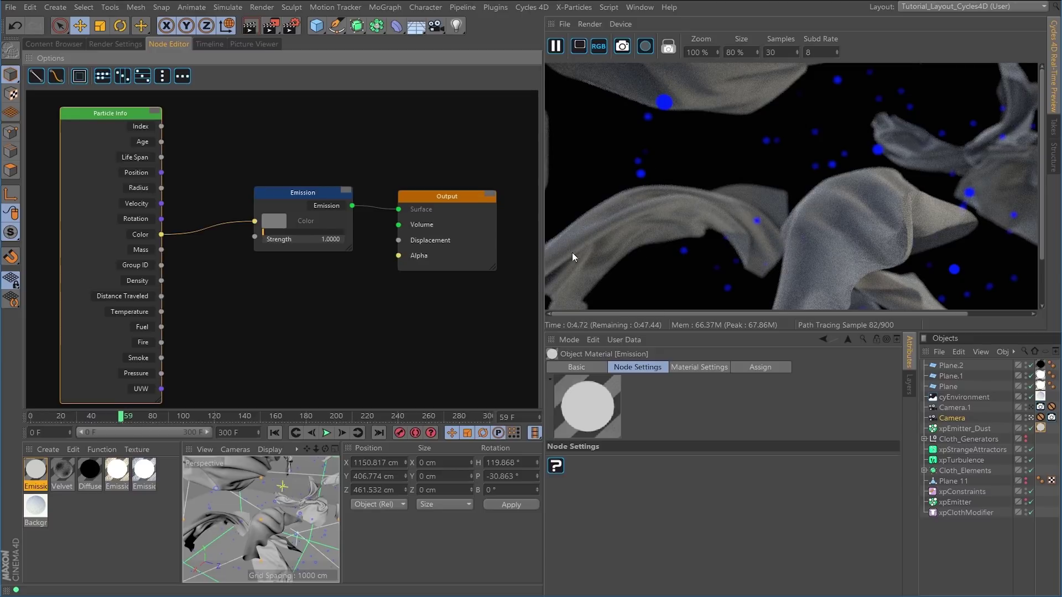
Move the Output and Emission nodes farther from the Particle Info node to widen the gap between them
left_click_drag(456, 199, 485, 204)
left_click_drag(313, 200, 347, 208)
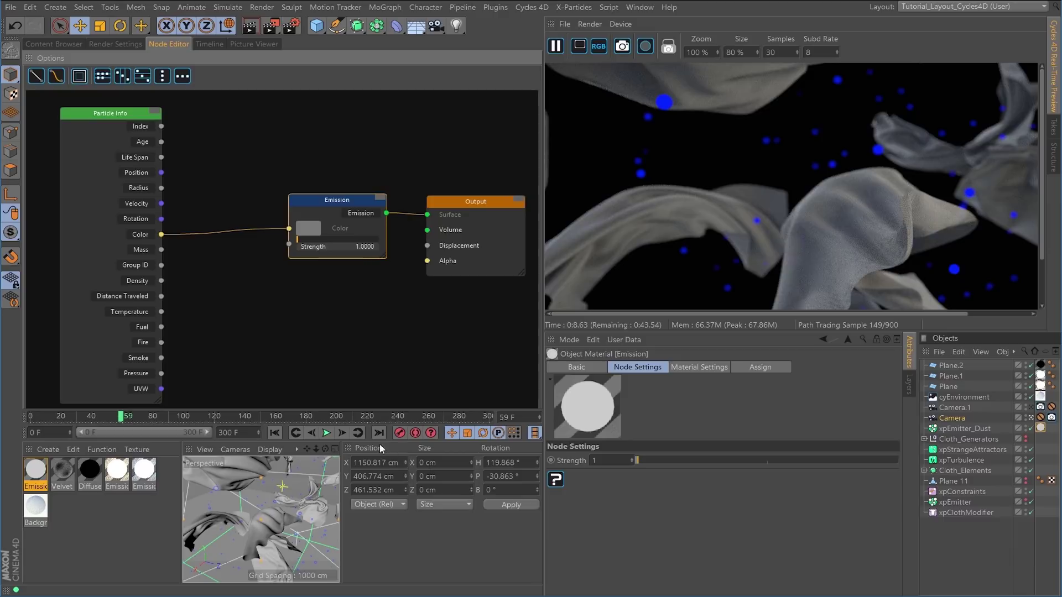
Disable the xpConstraints object and run the cloth and particle simulation forward to frame 68
left_click(1030, 492)
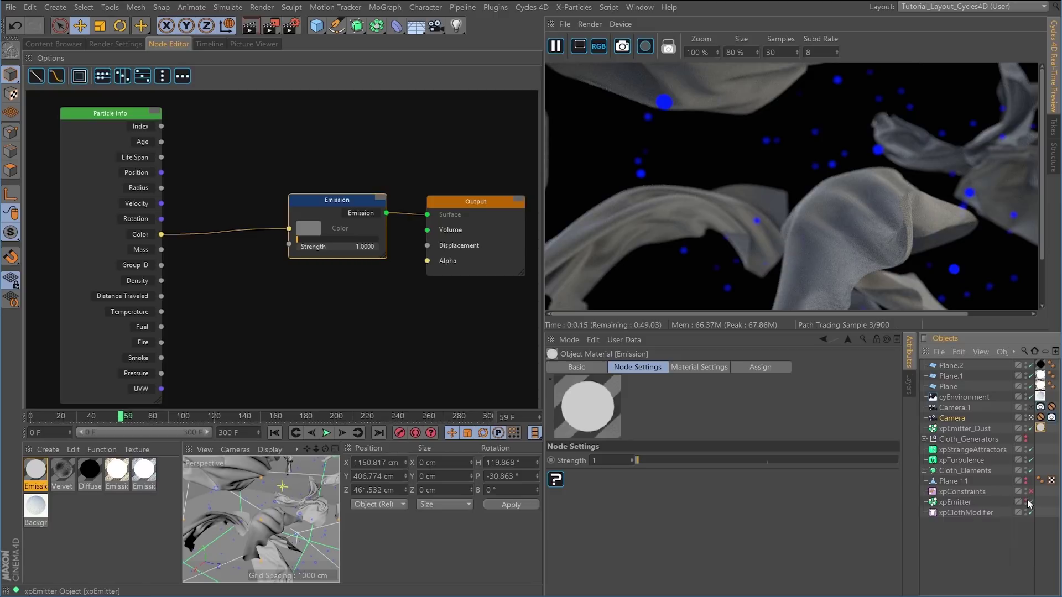
left_click(327, 433)
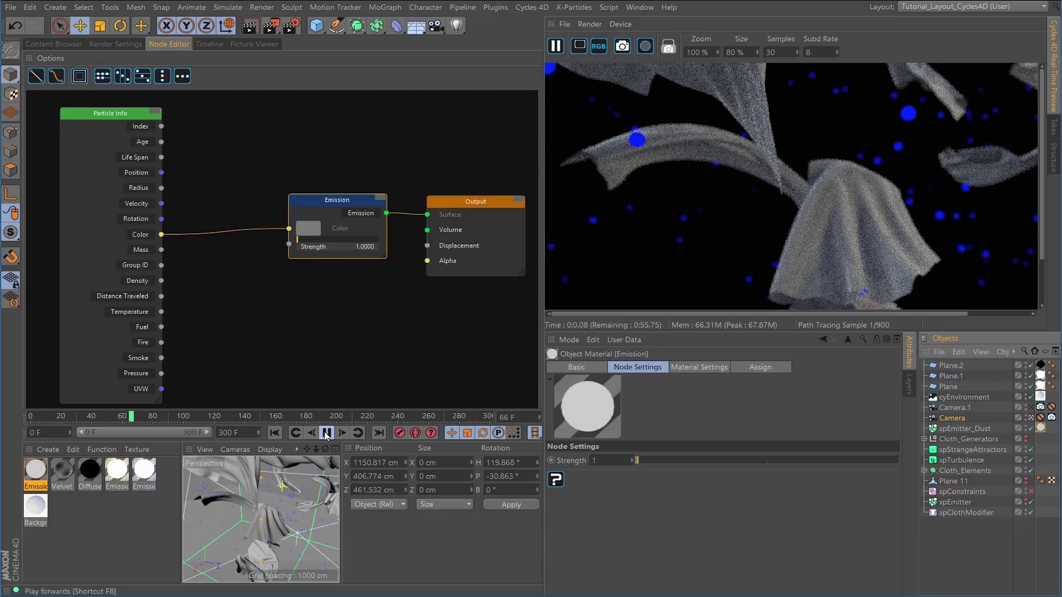
left_click(326, 433)
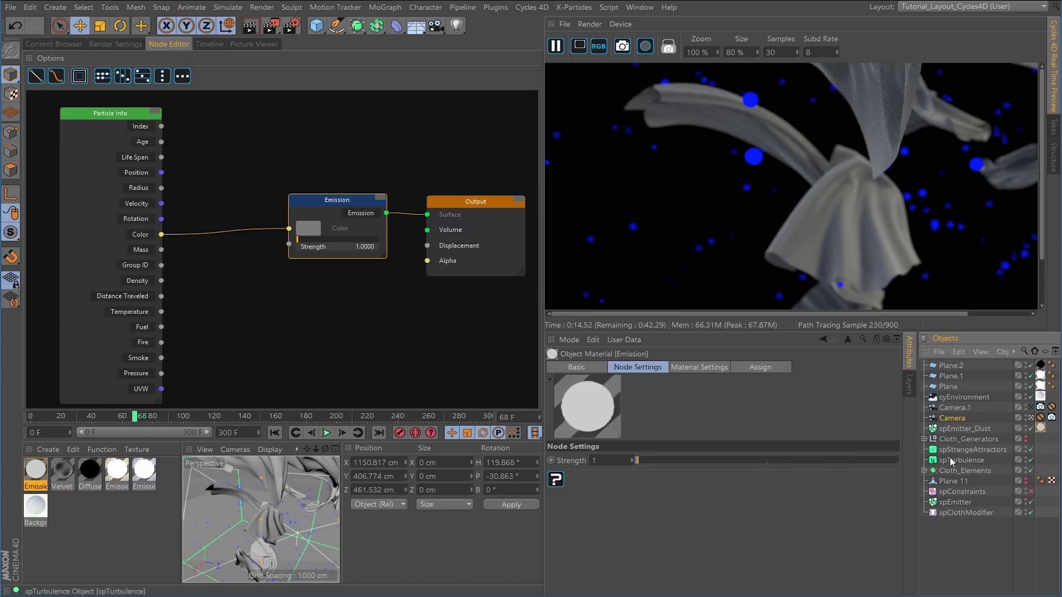
Add a cyInstance tag to xpEmitter_Dust and set its Sphere Segments to 15
left_click(955, 429)
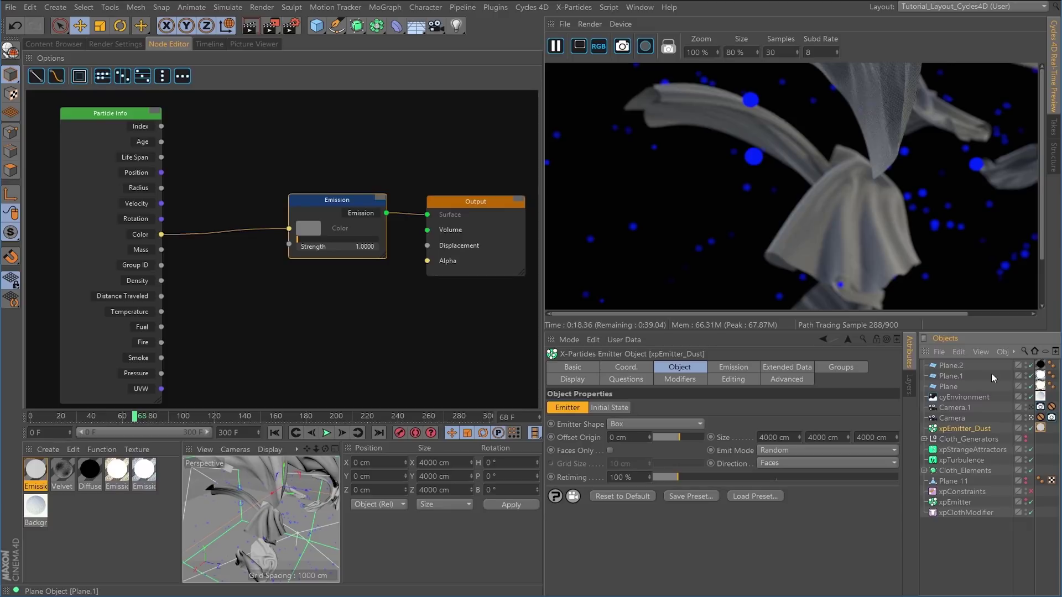
left_click(1014, 352)
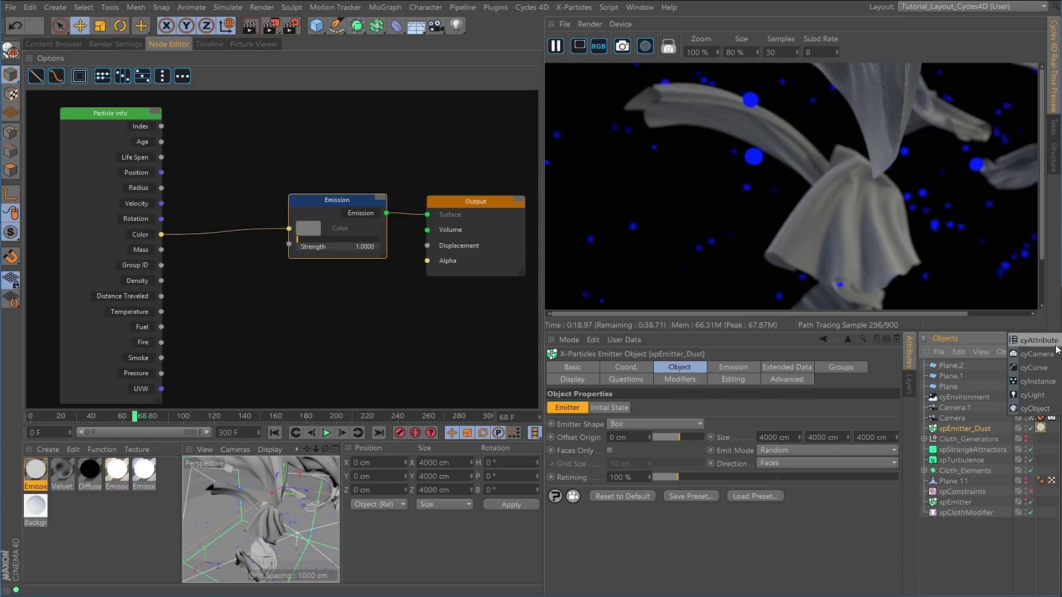
left_click(1038, 383)
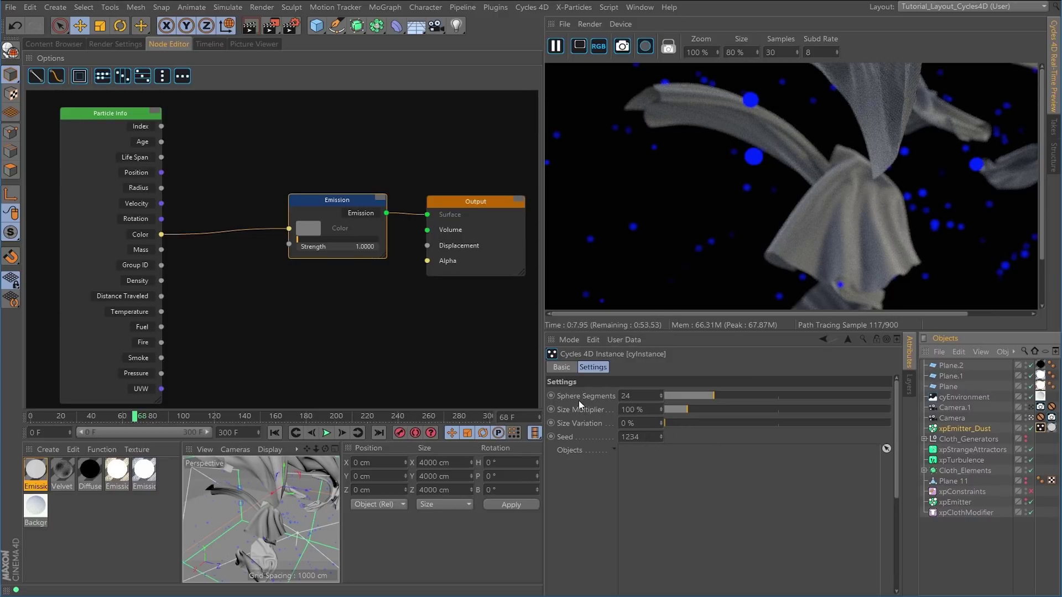
double_click(632, 395)
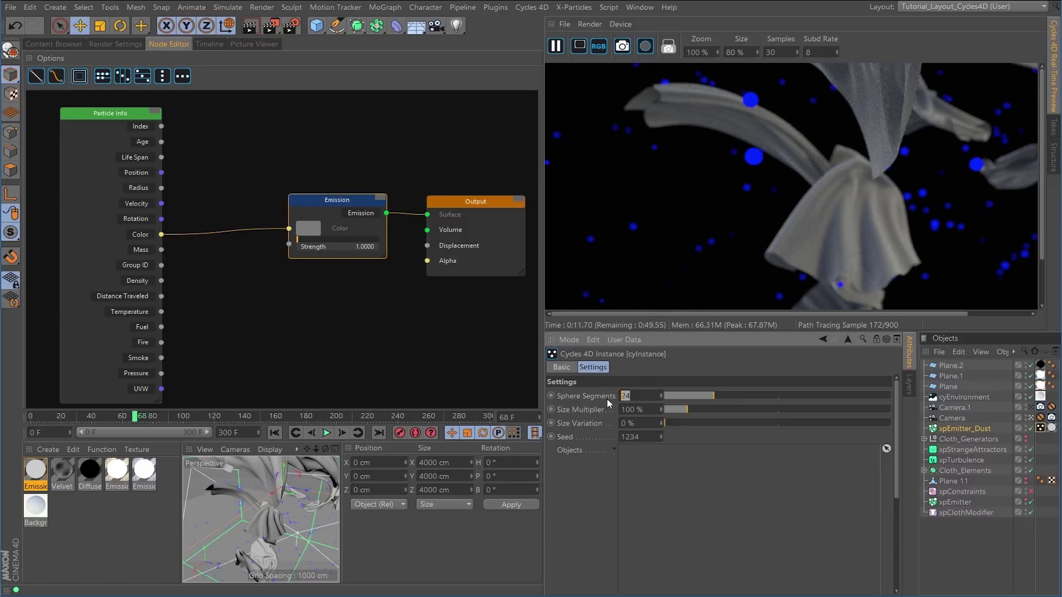
type("15")
key("Return")
Set the cyInstance tag's Size Multiplier to 50% and Size Variation to 30%
left_click(646, 411)
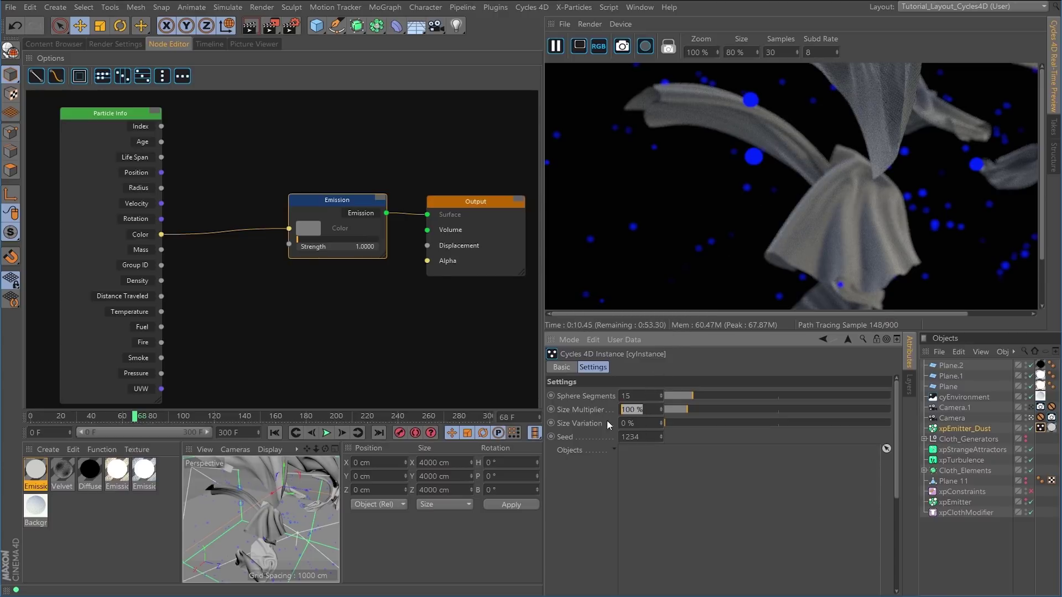
type("50")
key("Return")
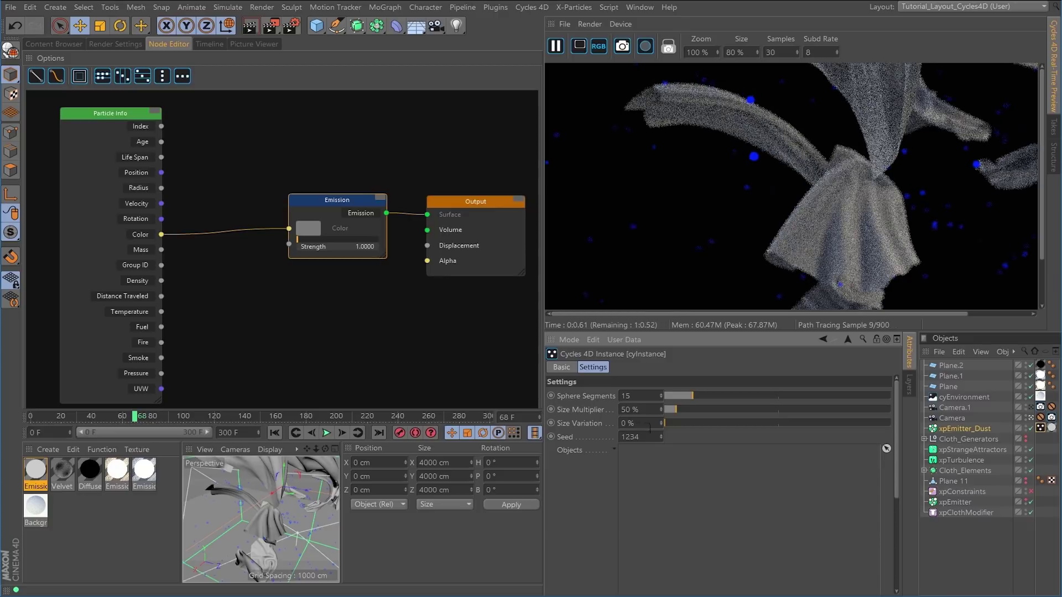
left_click(641, 423)
type("1")
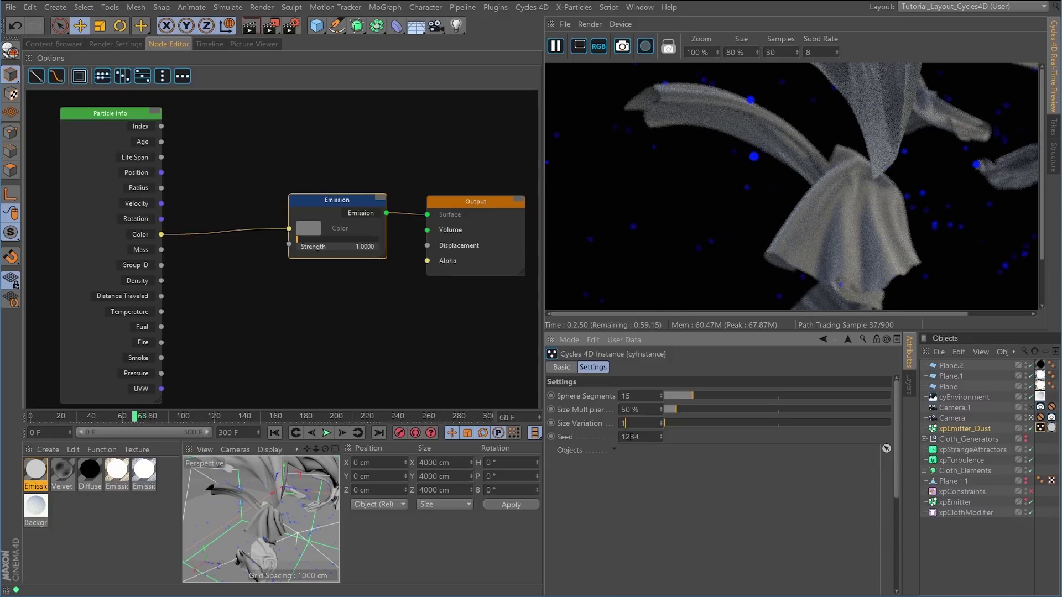
left_click(619, 425)
type("30")
key("Return")
Raise the Emission node's Strength to about 11.43 and replay the simulation from frame 0 to frame 5
left_click_drag(301, 243, 308, 246)
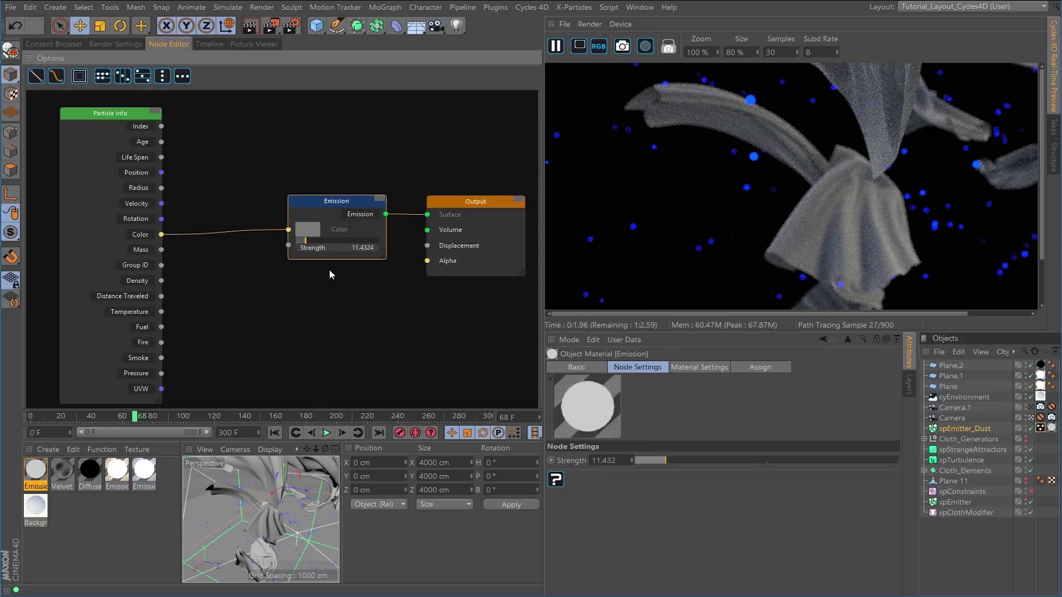
left_click_drag(449, 251, 459, 253)
left_click(274, 433)
left_click(327, 433)
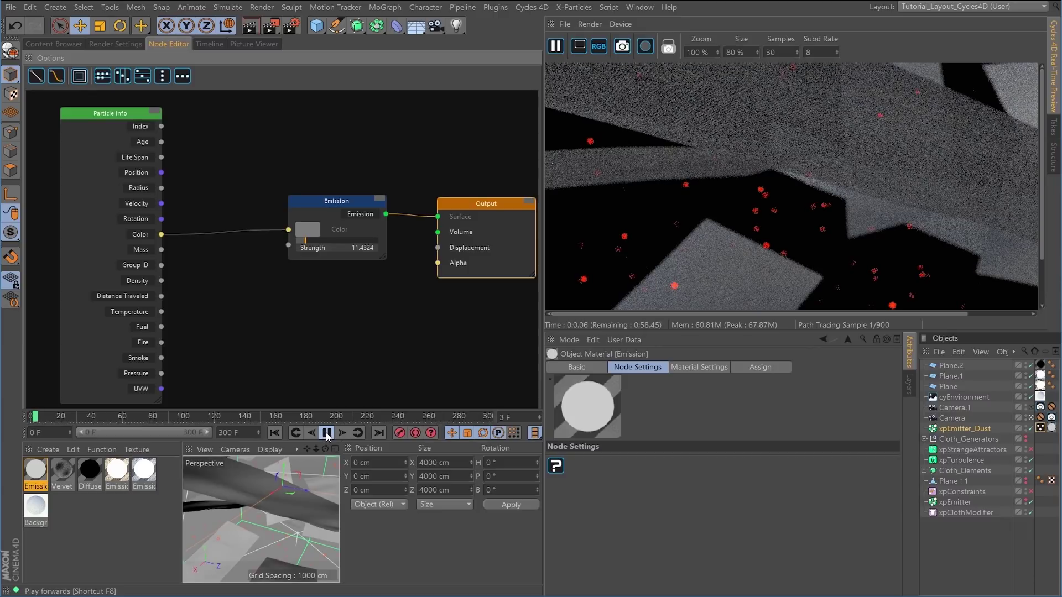
left_click(327, 433)
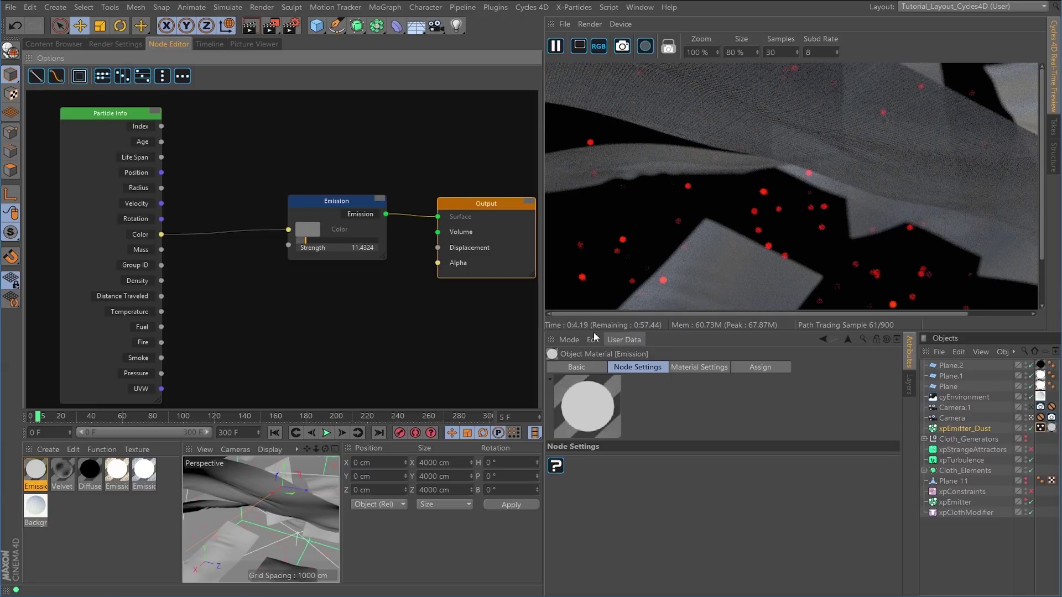
Make room beside the Emission node and insert an HSV color node between Particle Info's Color output and Emission's Color input
left_click_drag(332, 205, 348, 209)
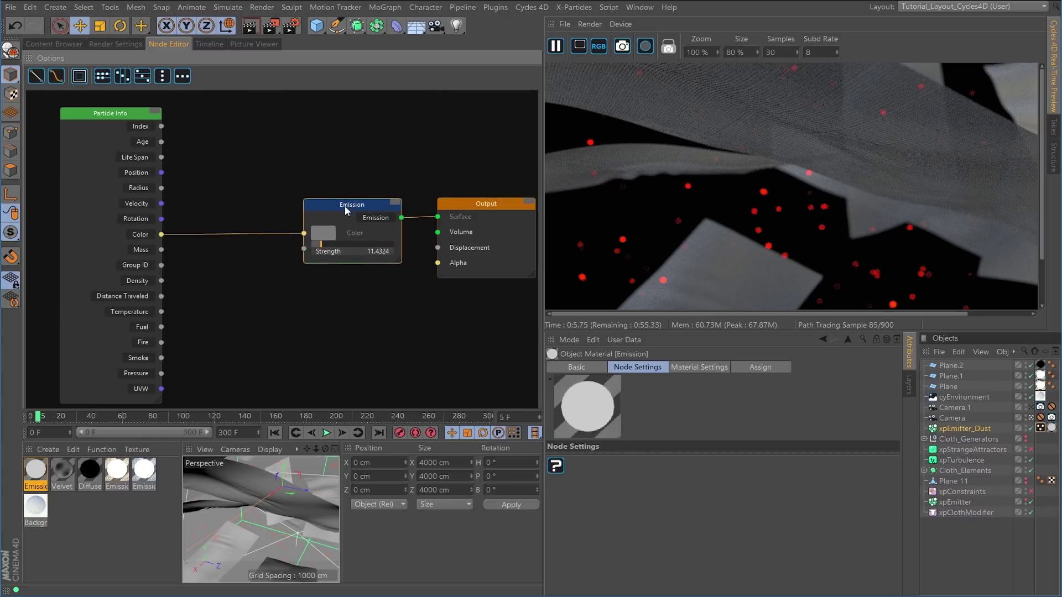
right_click(222, 257)
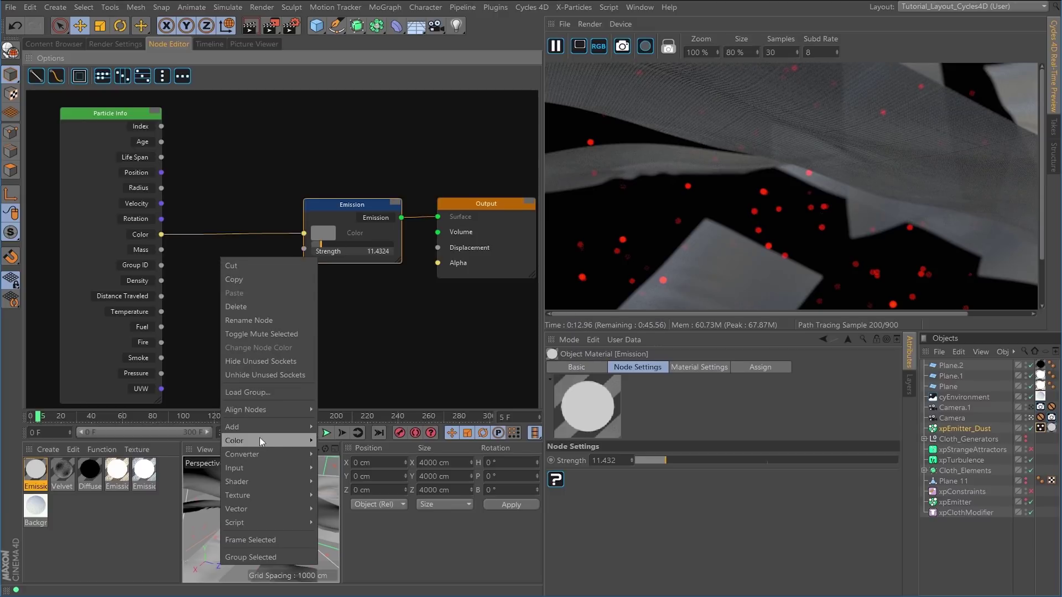
mouse_move(268, 440)
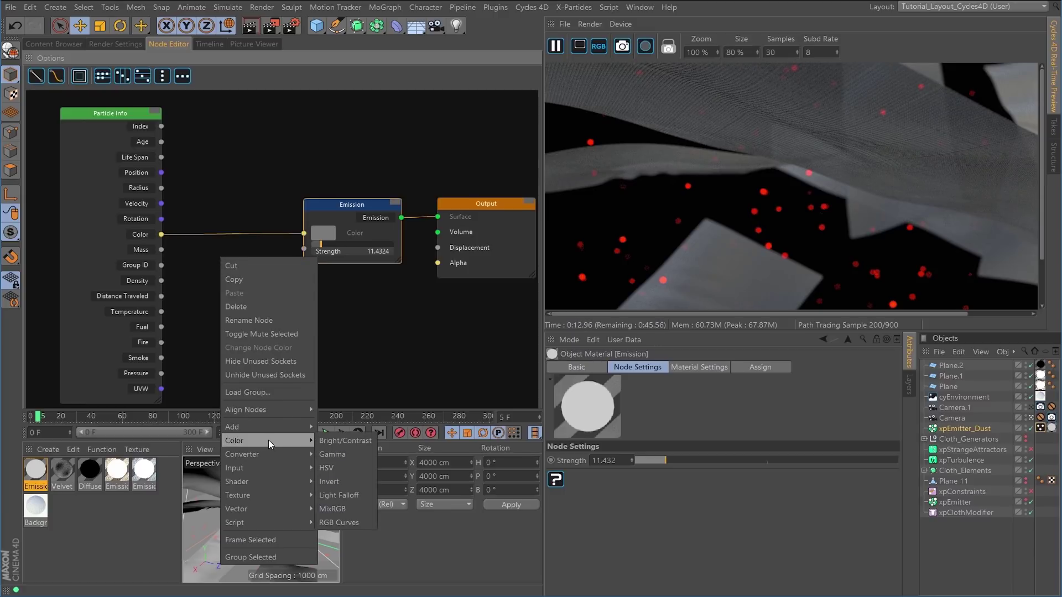
left_click(334, 469)
left_click_drag(264, 265, 232, 230)
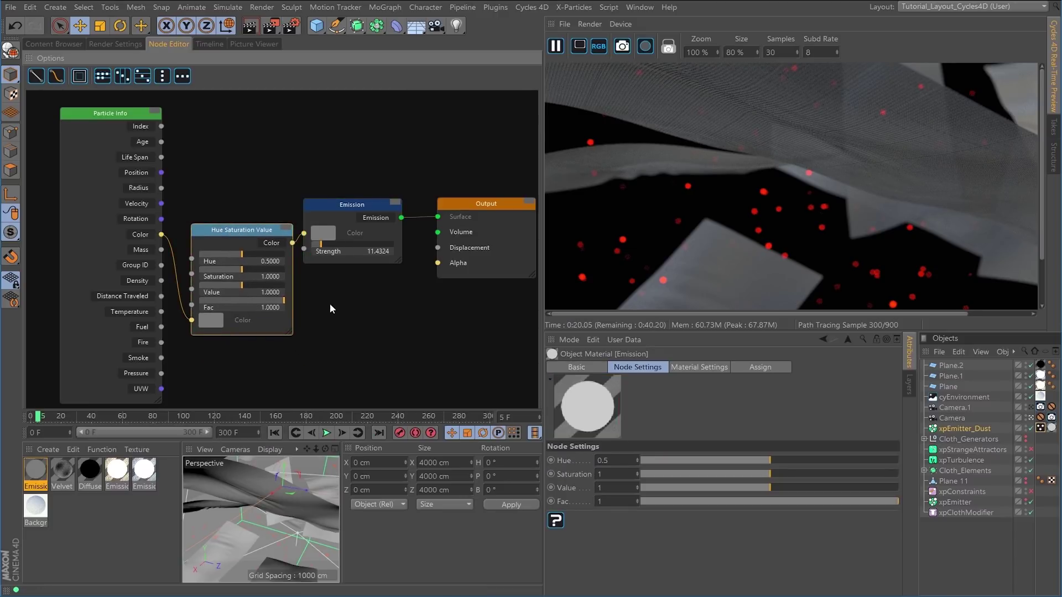
Reduce the Hue Saturation Value node's Saturation to about 0.675 and advance the simulation to frame 10
left_click_drag(240, 270, 227, 273)
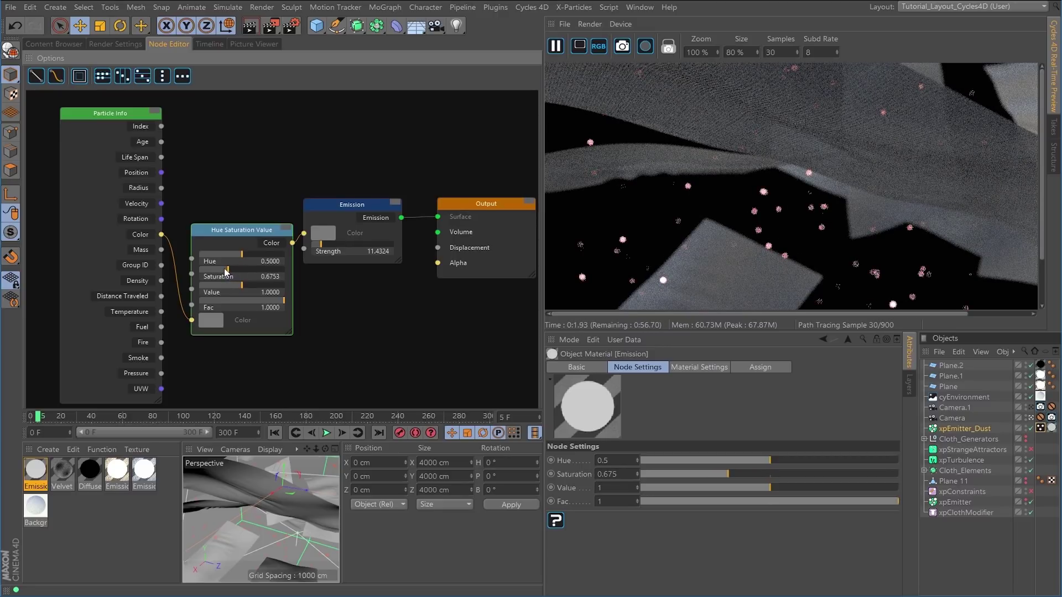
left_click(327, 433)
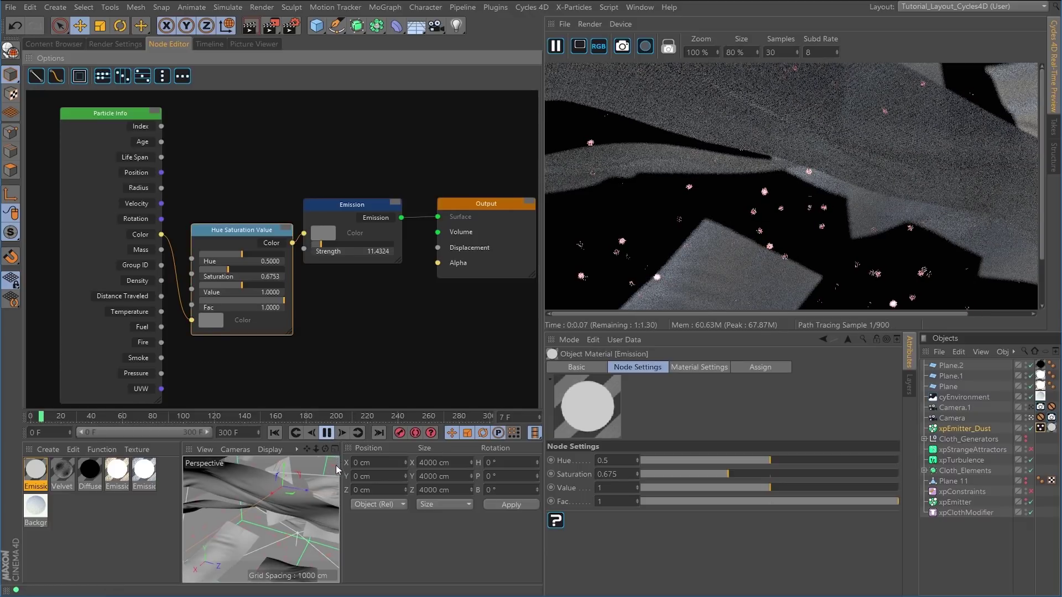
left_click(327, 433)
Set the Emission node's Strength to 3 and run the simulation forward to frame 22
left_click(367, 223)
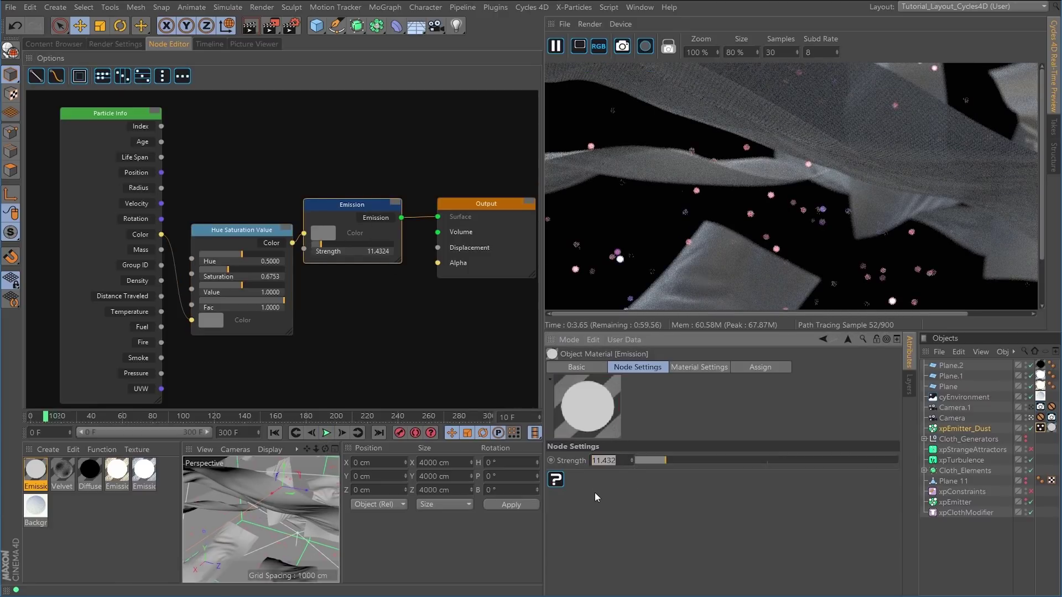
type("3")
key("Return")
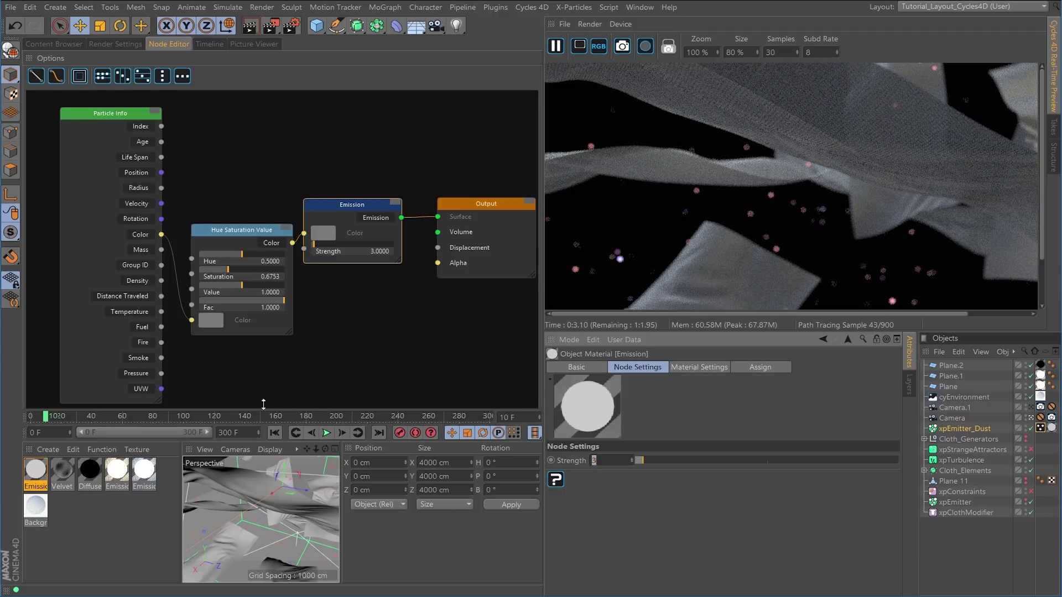
left_click(326, 433)
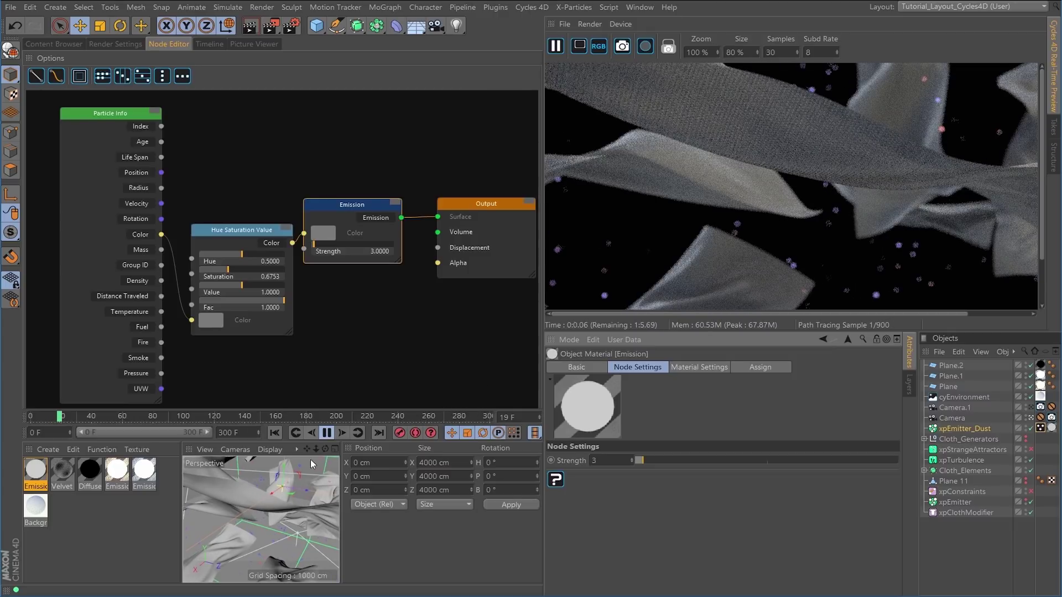
left_click(332, 433)
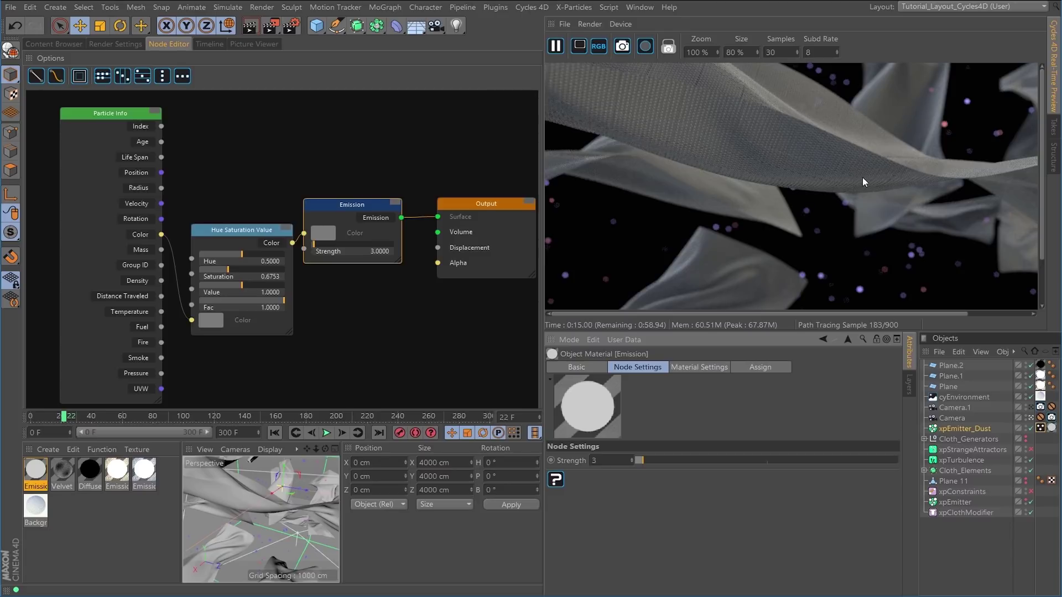
Pause the real-time preview render and switch the interface to the Tutorial_Layout_C4D layout
left_click(556, 48)
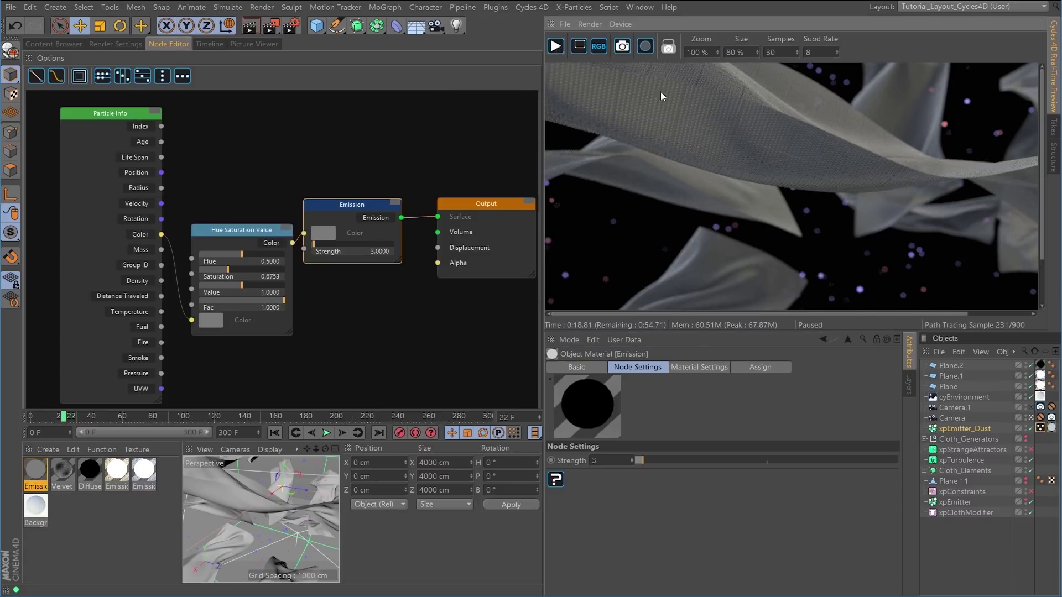
left_click(918, 7)
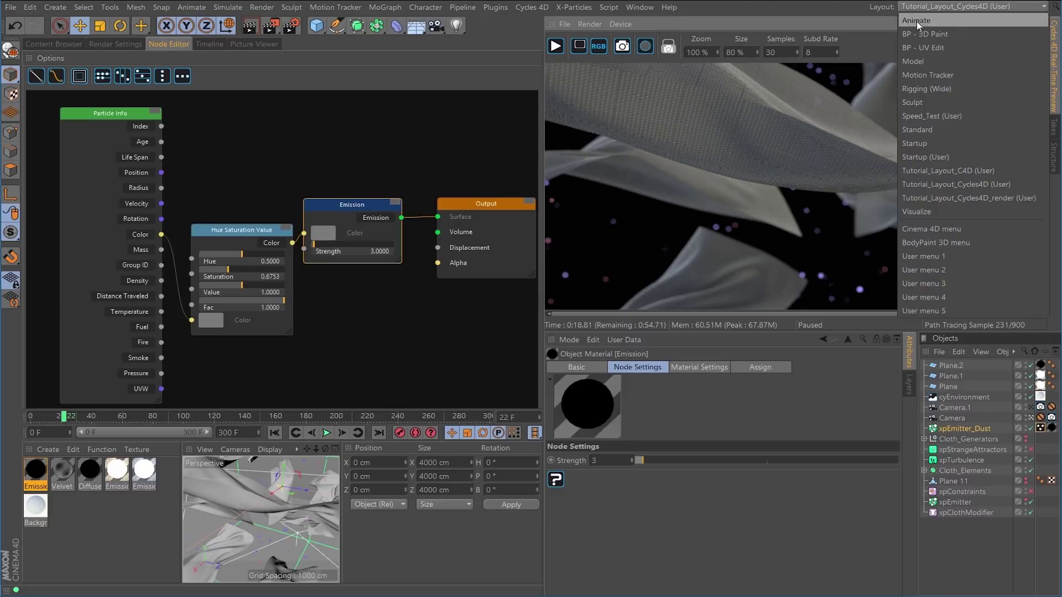
left_click(934, 170)
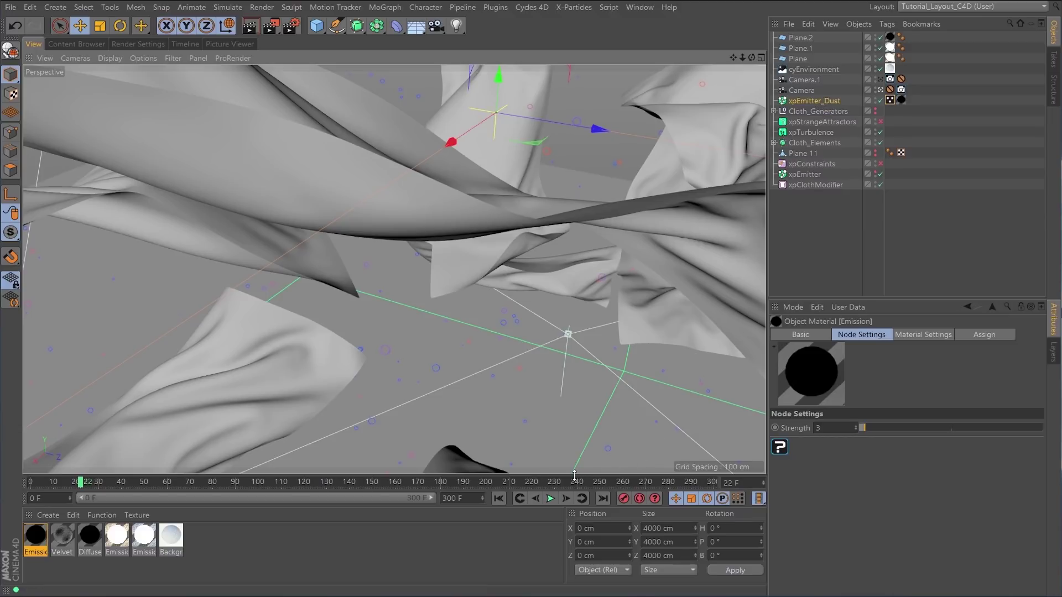
Leave the scene camera's view and examine where the camera sits relative to the cloths and the dust particles
left_click(880, 90)
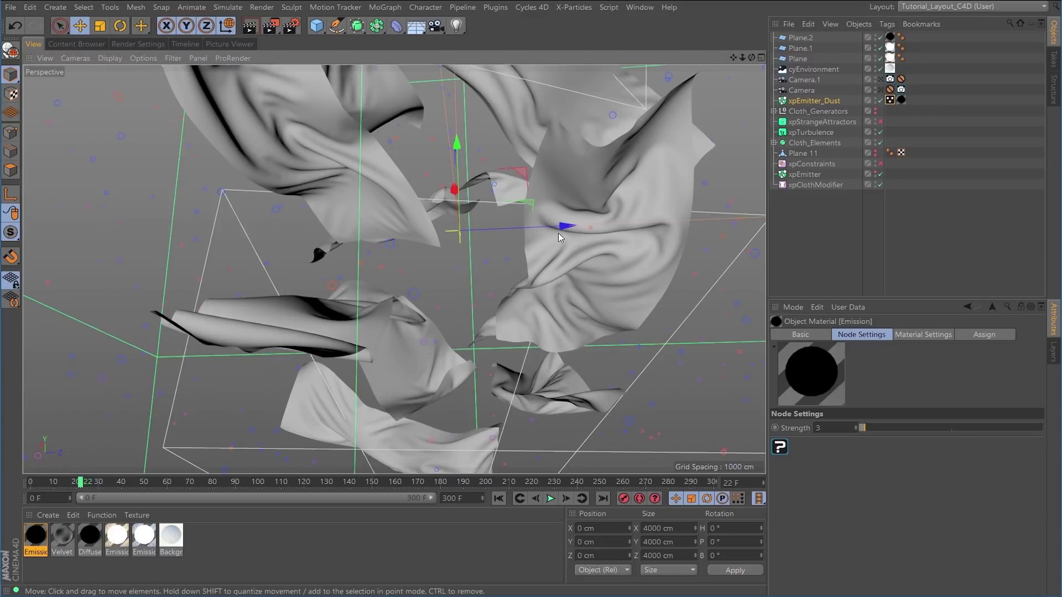
left_click_drag(556, 233, 503, 273, "alt")
right_click_drag(503, 273, 607, 221, "alt")
middle_click_drag(608, 221, 487, 265, "alt")
left_click_drag(467, 229, 636, 238, "alt")
middle_click_drag(437, 217, 468, 231, "alt")
right_click_drag(467, 228, 512, 221, "alt")
left_click_drag(513, 222, 558, 237, "alt")
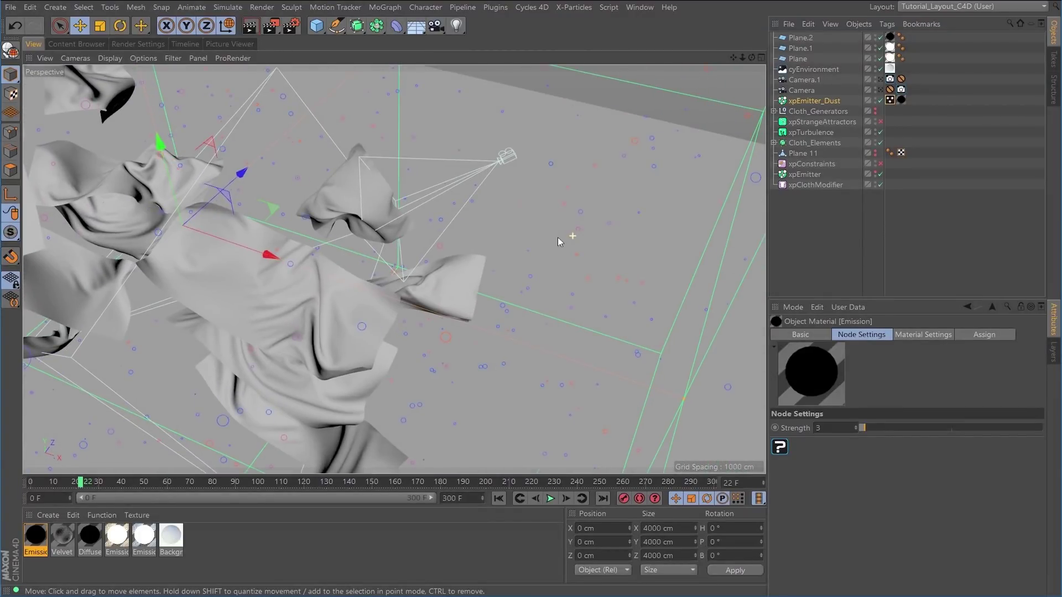
middle_click_drag(403, 200, 493, 239, "alt")
left_click_drag(491, 239, 541, 269, "alt")
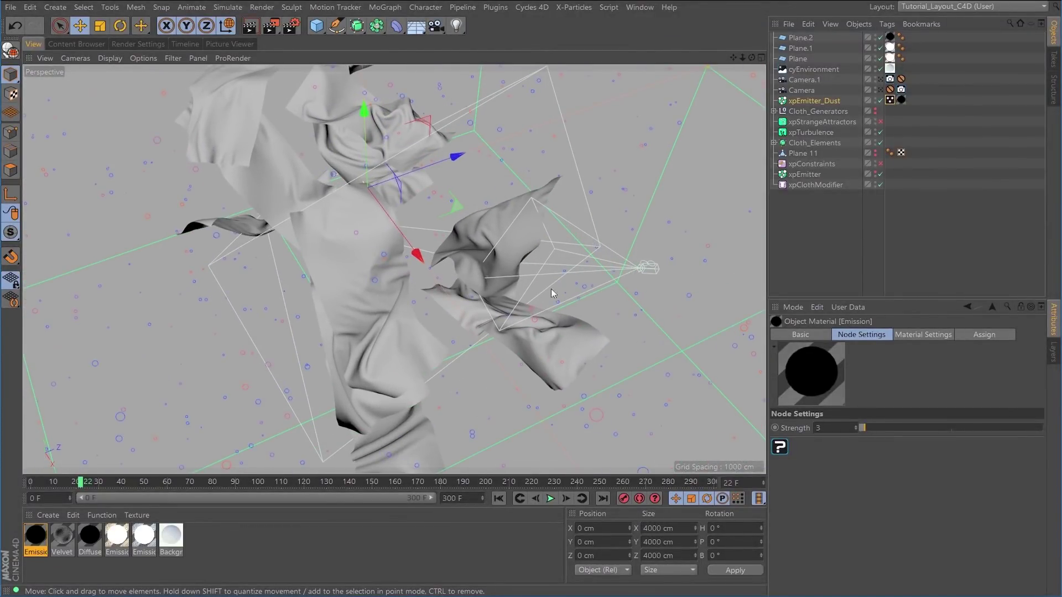
Return to frame 0, duplicate the xpEmitter_Dust emitter and change the copy's Emitter Shape to Sphere
left_click(501, 502)
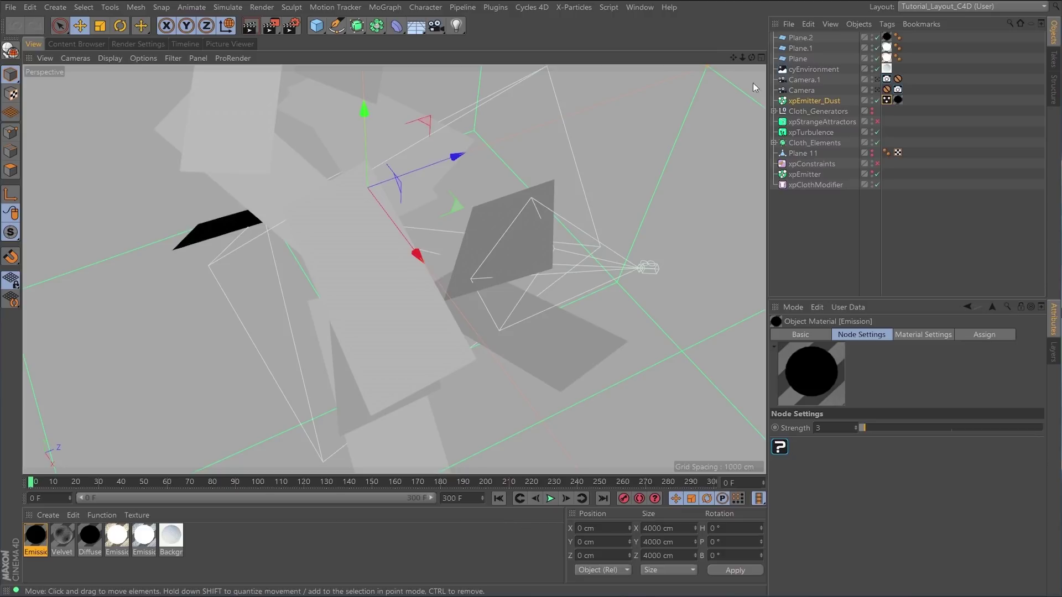
left_click(809, 100)
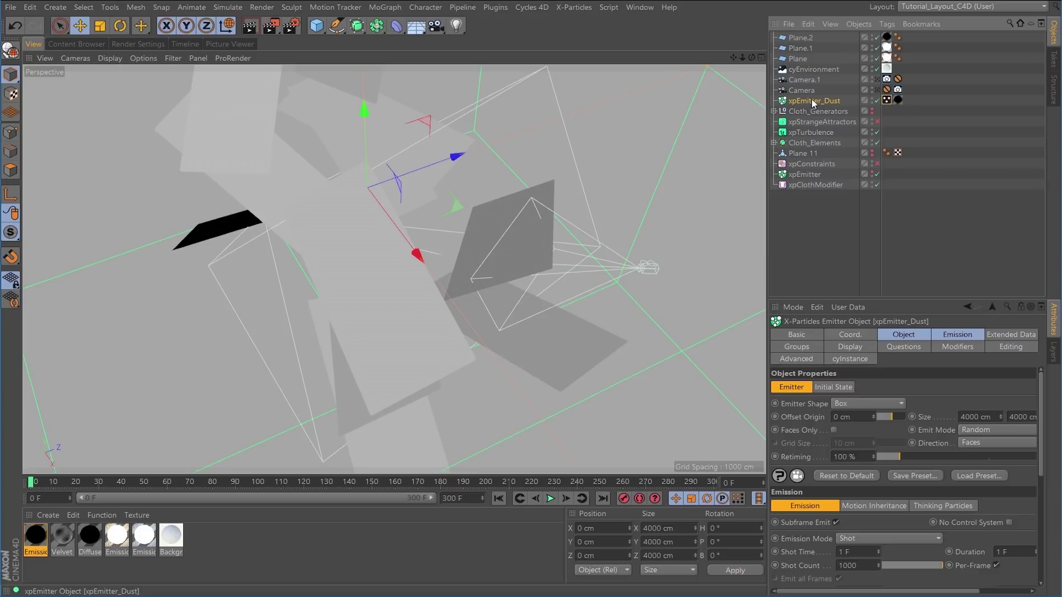
left_click_drag(809, 105, 812, 113, "ctrl")
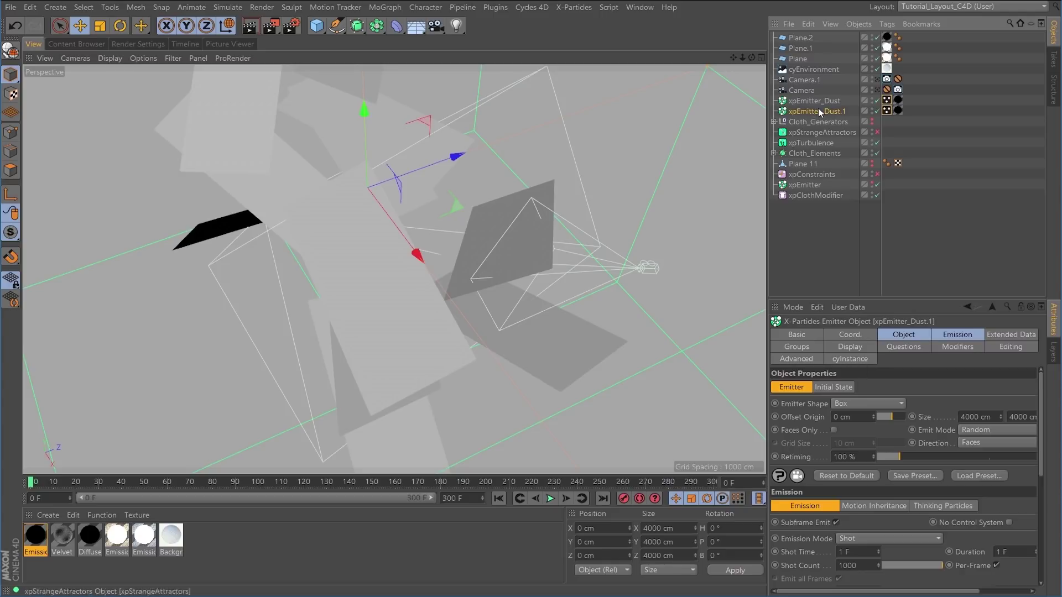
left_click(904, 334)
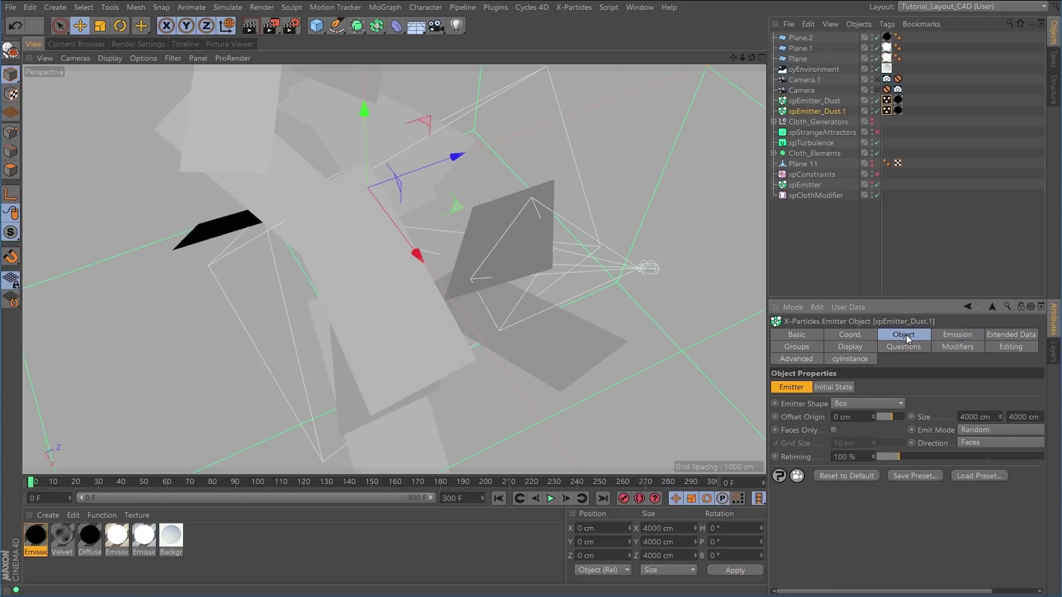
left_click(862, 405)
left_click(859, 457)
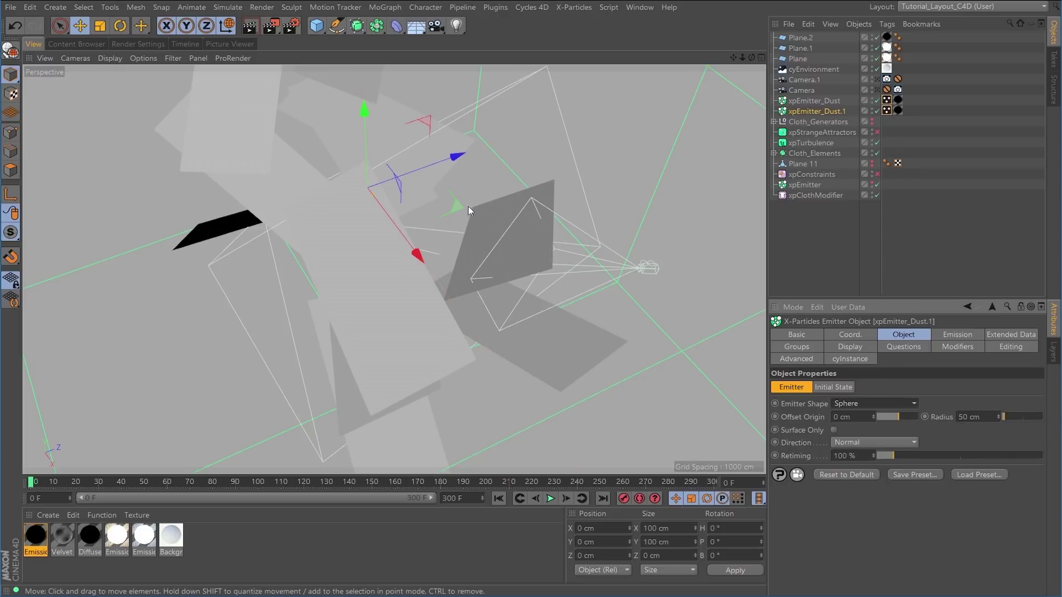
Move the sphere emitter to about X 913, Y 363, Z 482 cm around the camera and enlarge its radius to about 633 cm
left_click_drag(456, 204, 675, 309)
left_click_drag(601, 220, 625, 151)
left_click_drag(604, 241, 720, 364)
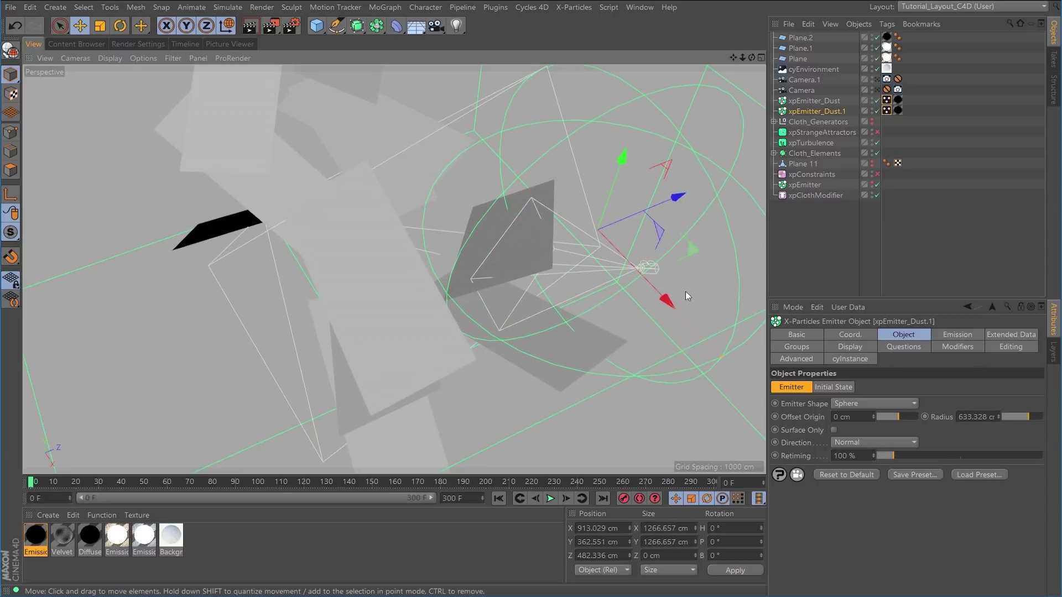
Reposition the sphere dust emitter to about X 795, Y 260, Z 287 cm, between the cloths and the camera
left_click_drag(522, 261, 440, 280, "alt")
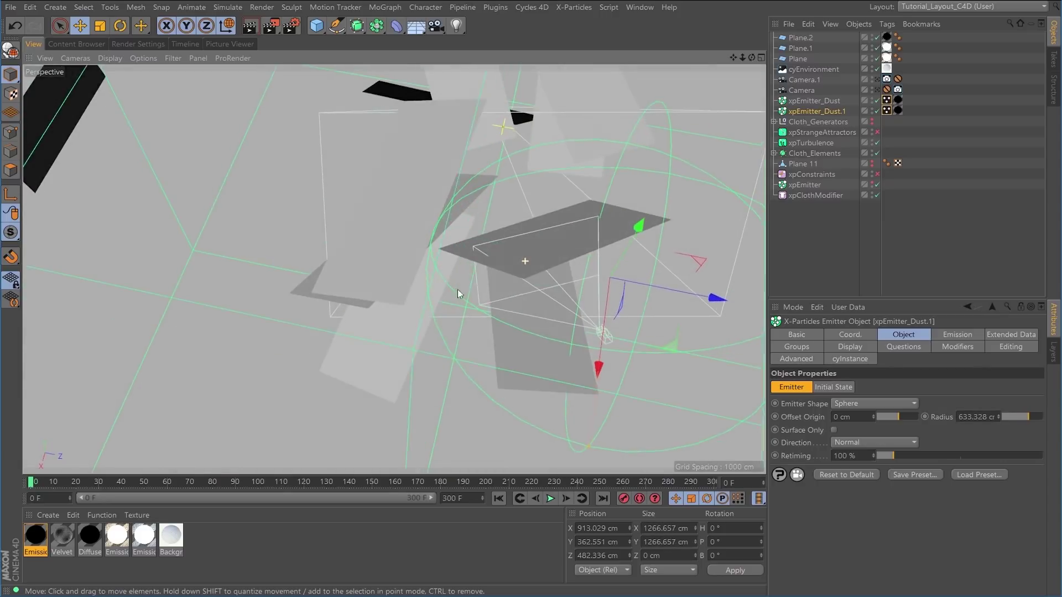
left_click_drag(668, 346, 739, 218)
left_click_drag(505, 191, 478, 203)
left_click_drag(528, 264, 287, 244, "alt")
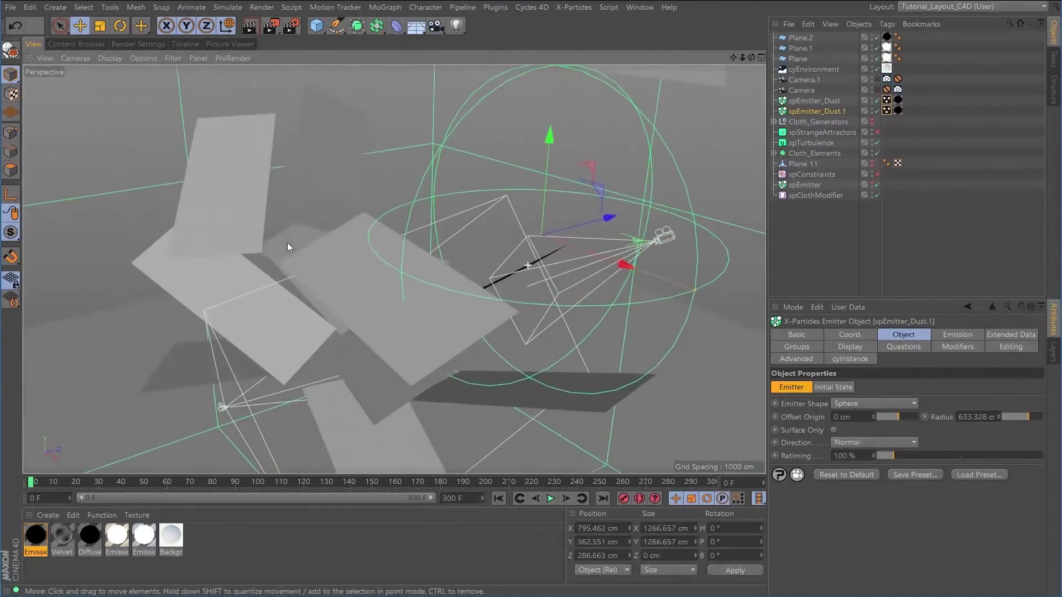
left_click_drag(553, 137, 548, 165)
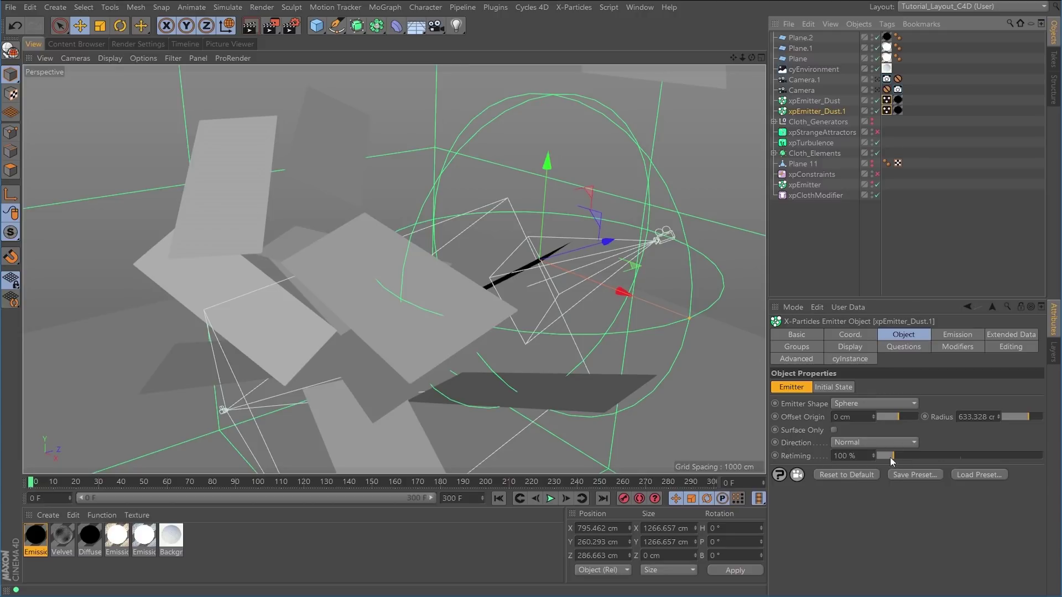
Play the simulation for a couple of frames and examine how the dust particles fill the space around the camera and cloths
left_click(550, 499)
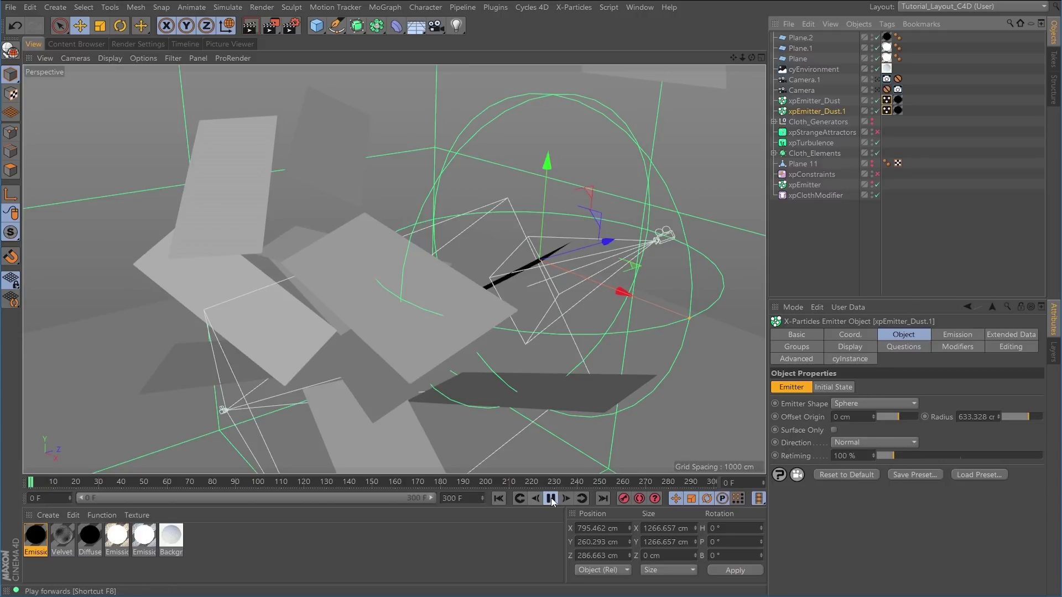
left_click(552, 499)
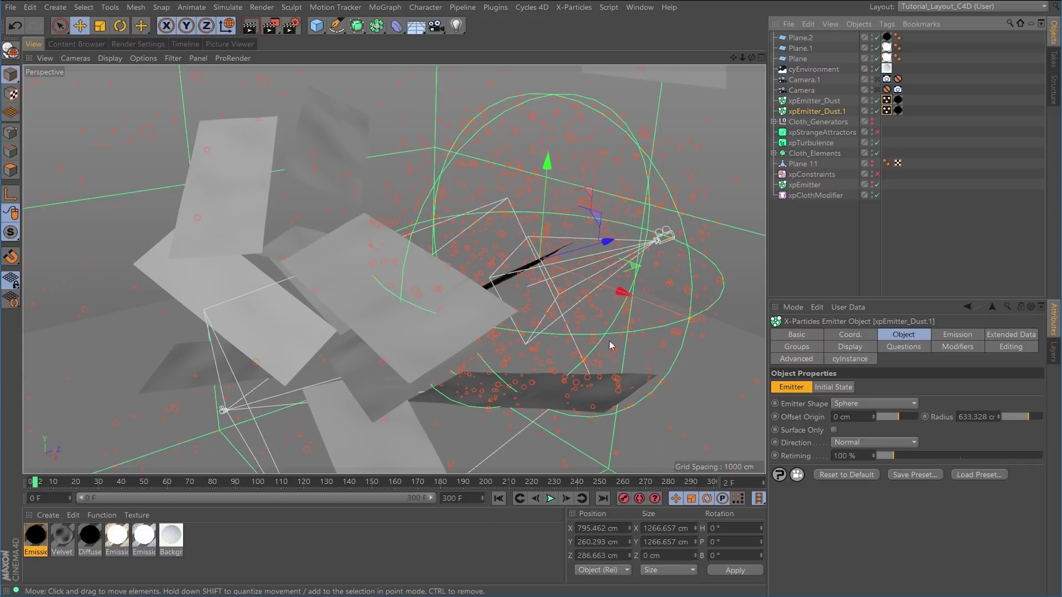
left_click_drag(446, 313, 381, 312, "alt")
left_click_drag(555, 366, 408, 348, "alt")
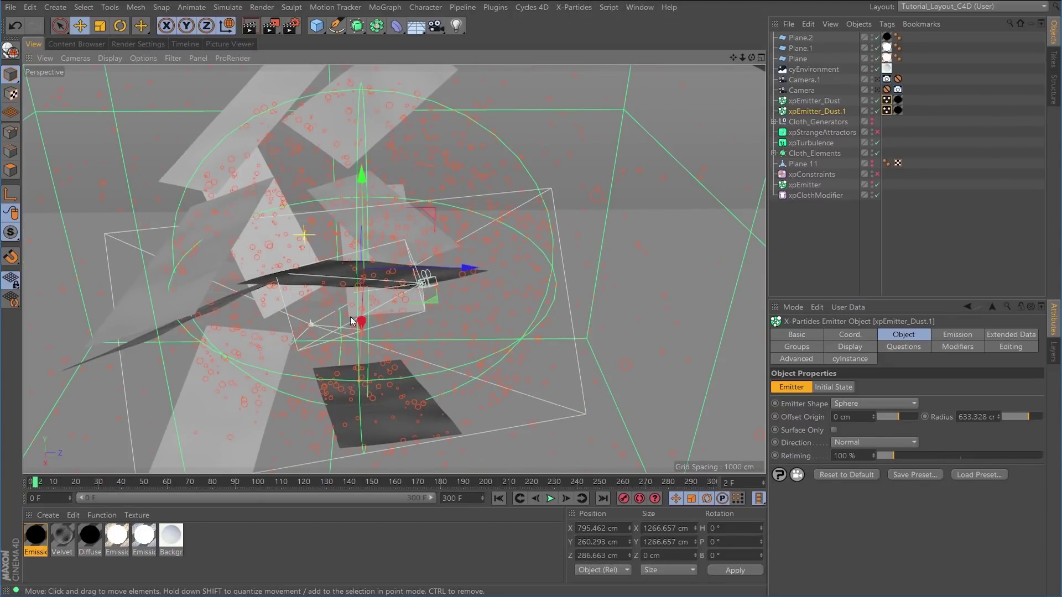
left_click_drag(376, 297, 369, 311, "alt")
middle_click_drag(369, 311, 425, 273, "alt")
mouse_move(405, 258)
left_mouse_down("alt")
mouse_move(414, 273)
mouse_move(436, 264)
mouse_move(408, 256)
left_mouse_up("alt")
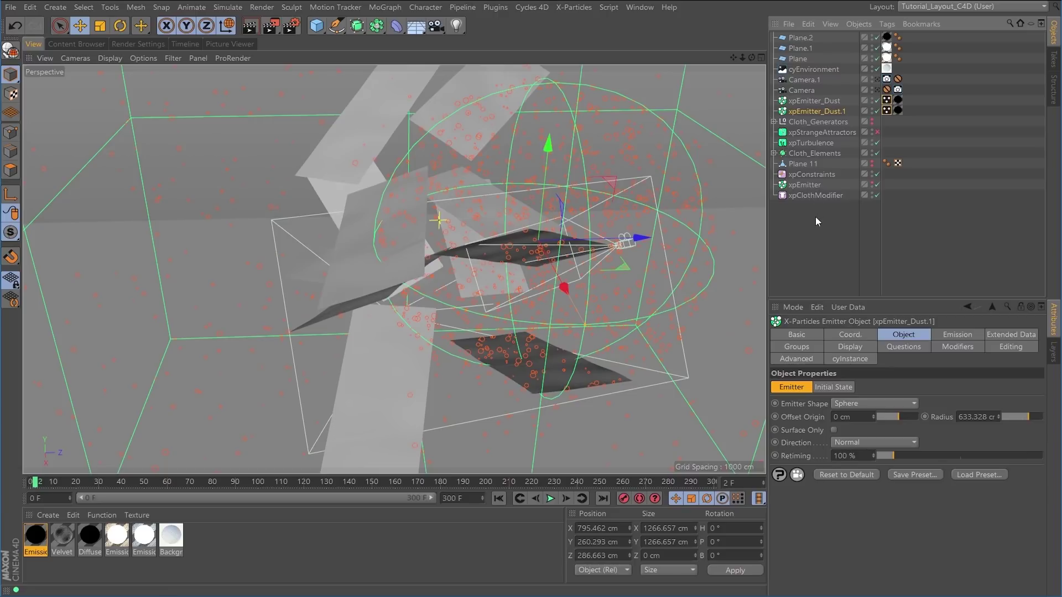
Select the Cloth_Elements subdivision surface and begin exporting it as an Alembic file named Cloth_Strange_07_Start_Cycles_0002
left_click(774, 153)
left_click(824, 154)
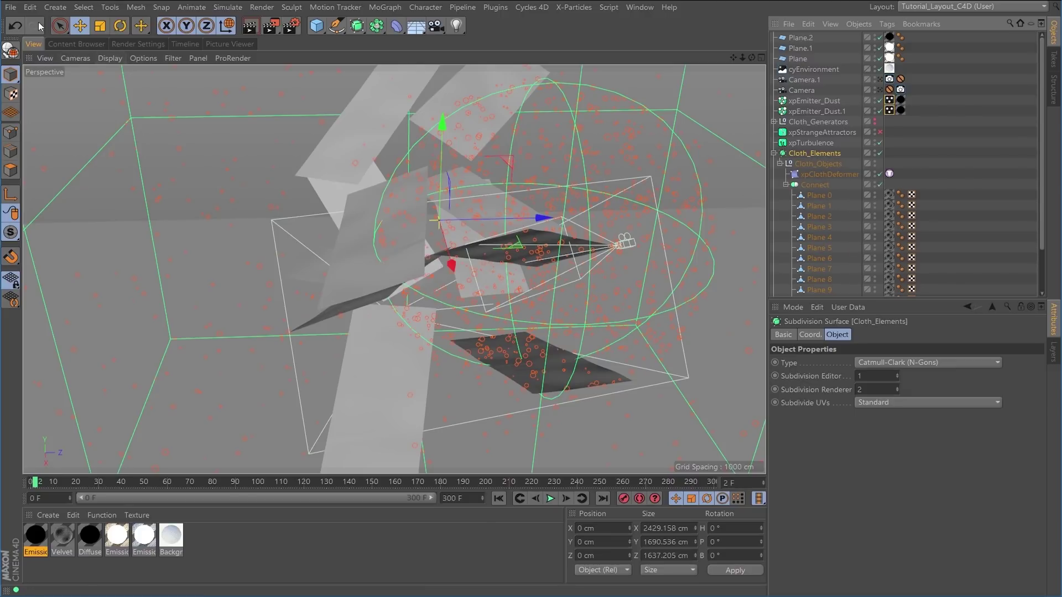
left_click(10, 7)
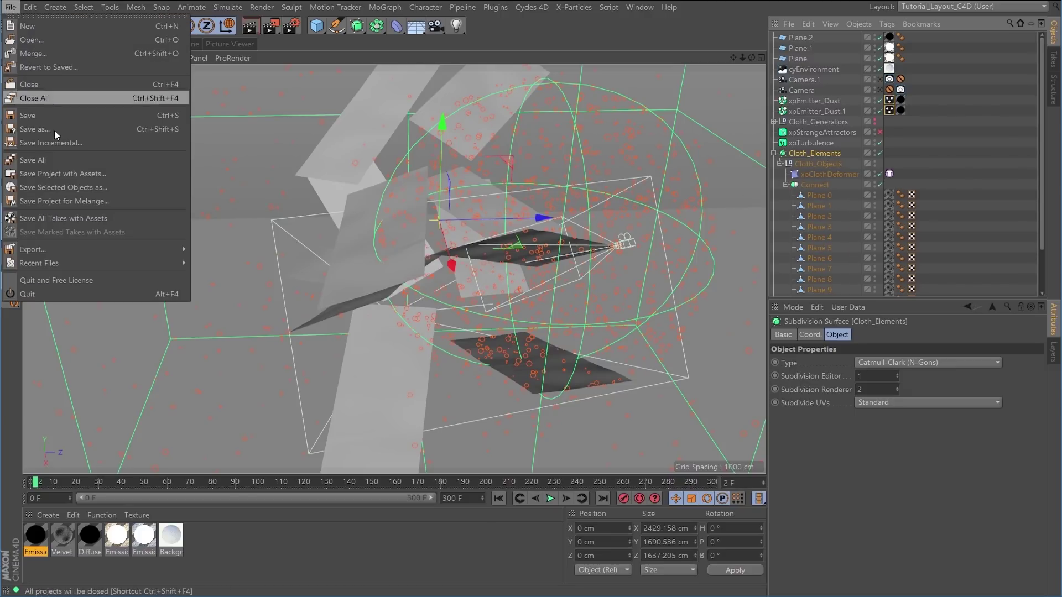
mouse_move(93, 250)
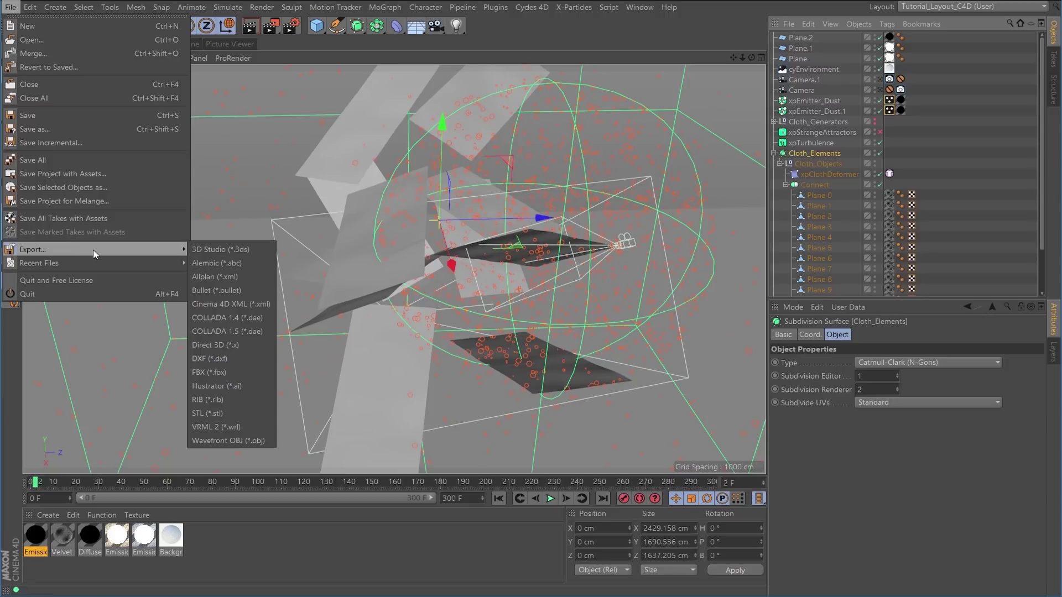
left_click(213, 263)
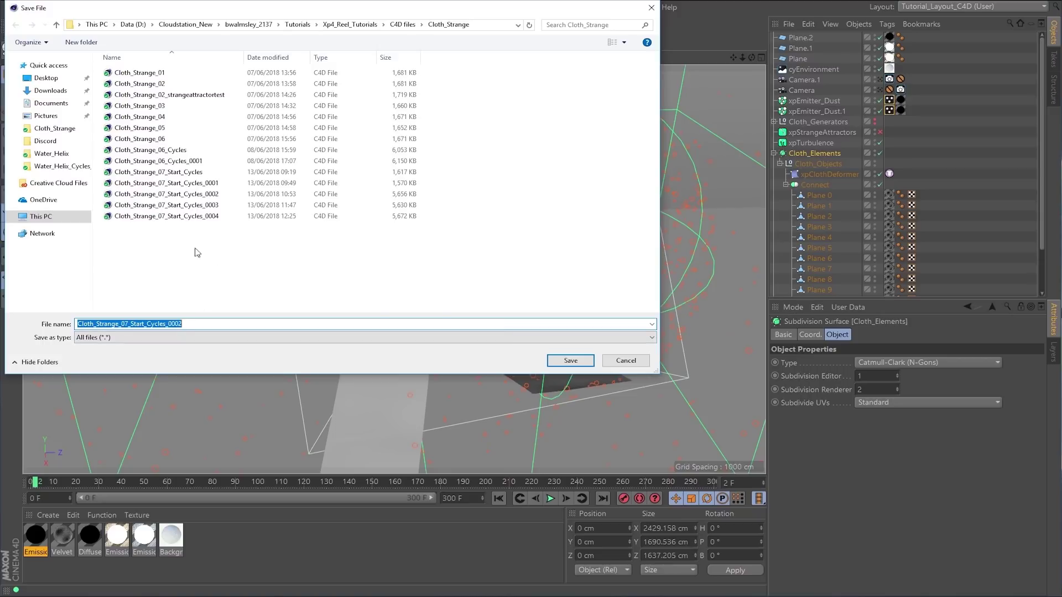
left_click(568, 360)
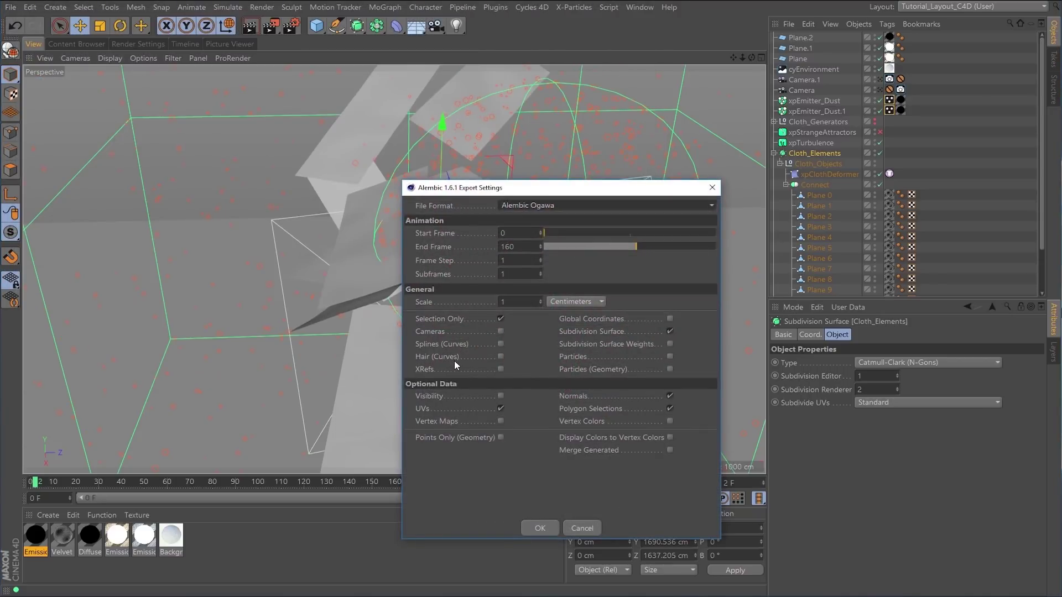
Set the Alembic export's End Frame to 200, start the export and cancel it
left_click_drag(522, 191, 891, 162)
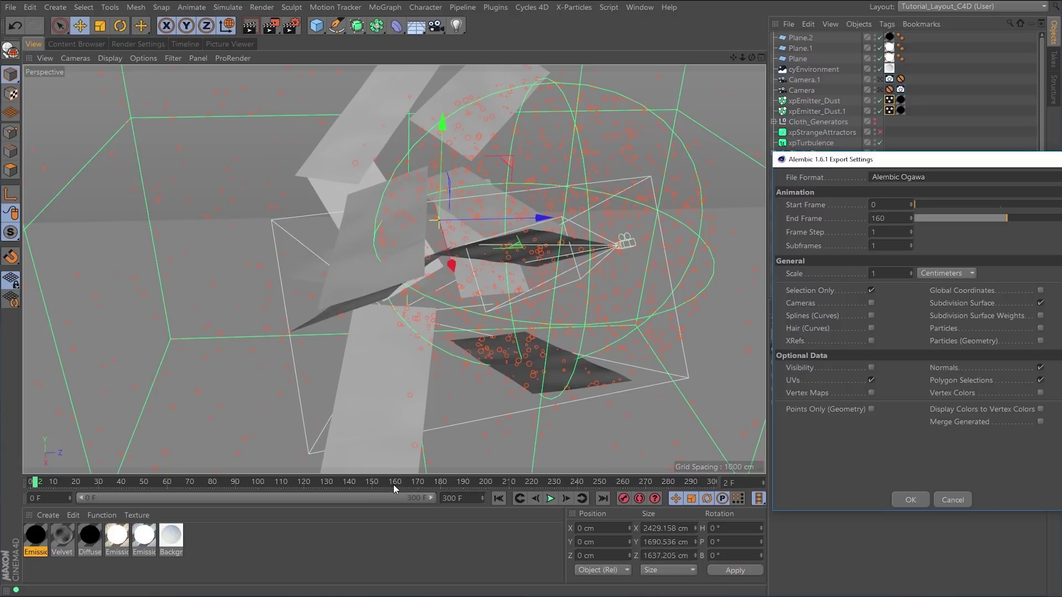
left_click(885, 219)
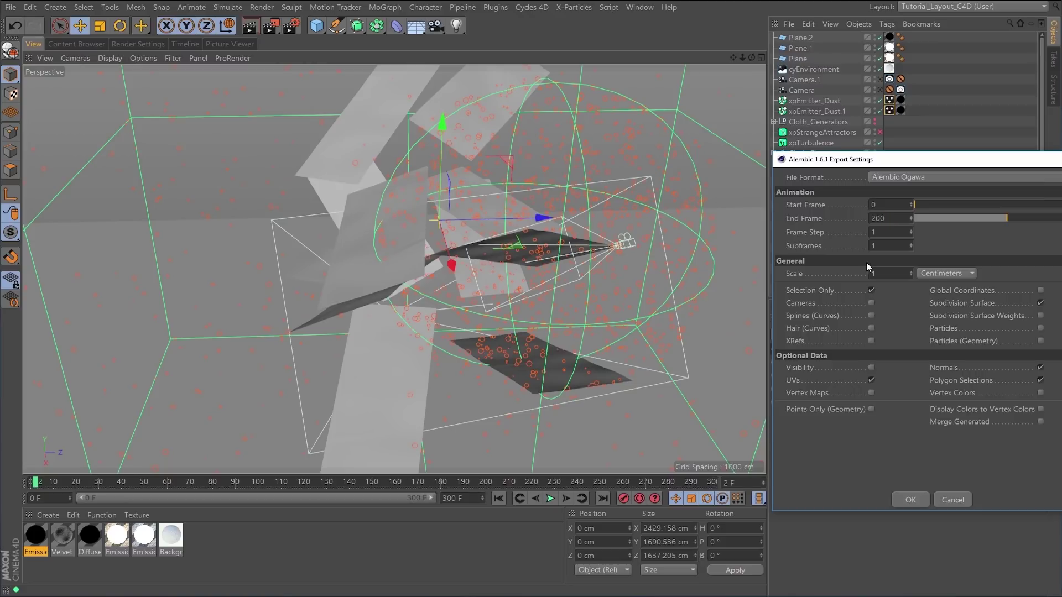
key("Return")
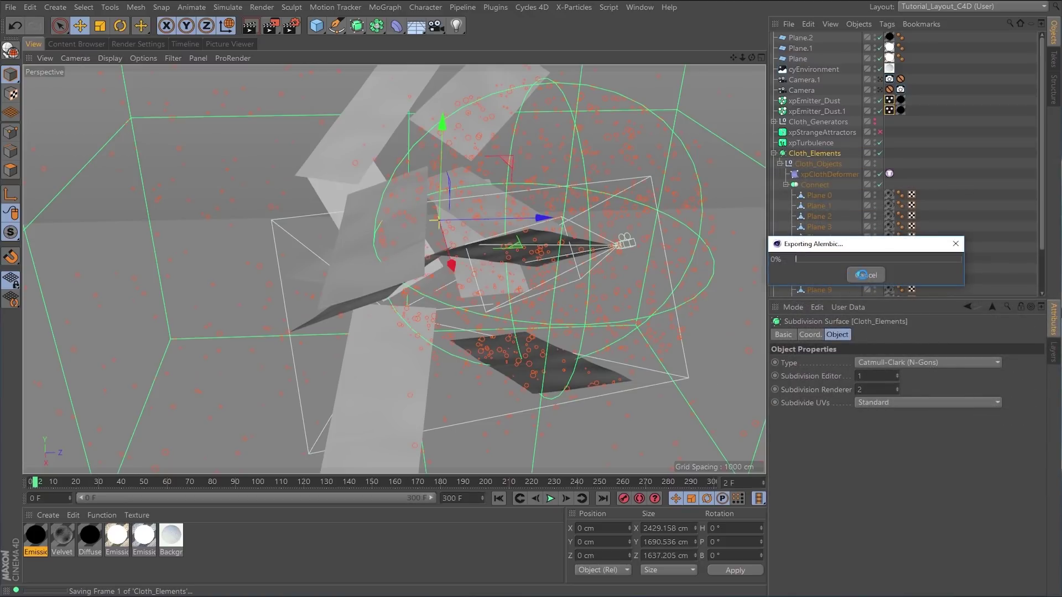
left_click(862, 274)
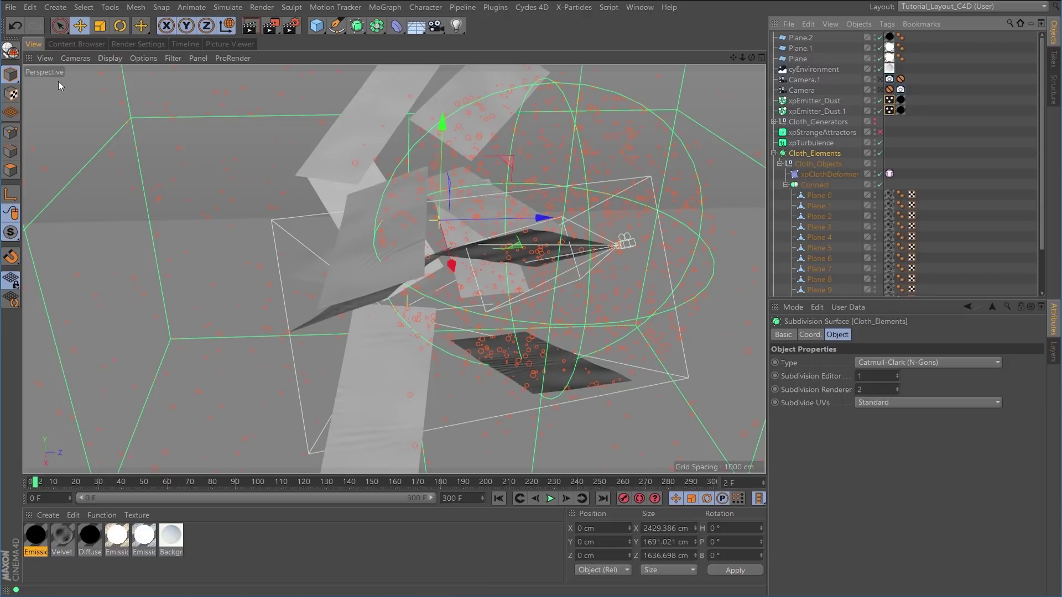
Export Cloth_Elements to Alembic for frames 0 to 200, overwriting Cloth_Strange_07_Start_Cycles_0002.abc
left_click(10, 7)
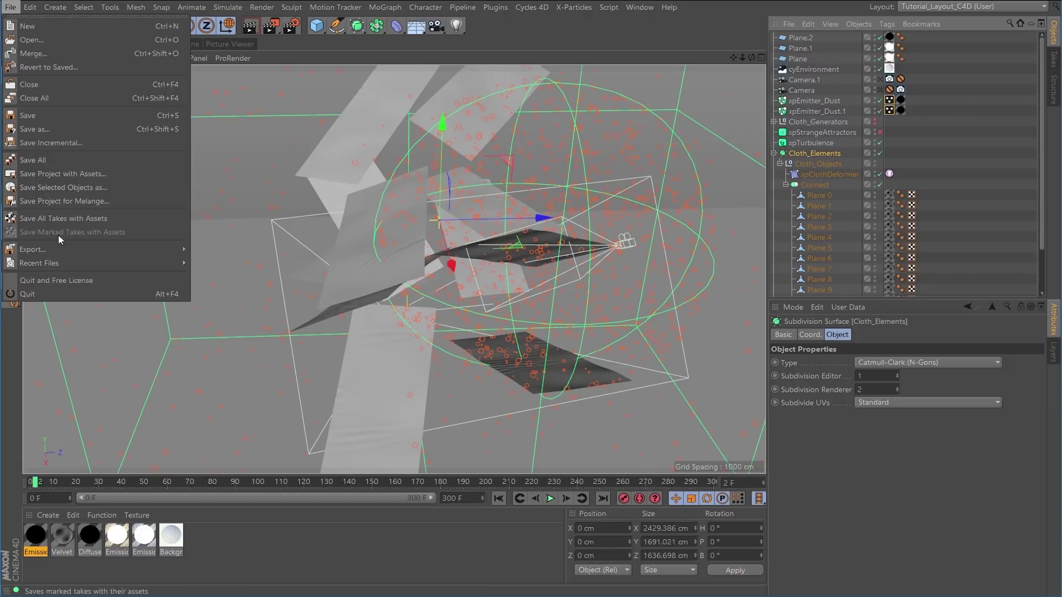
mouse_move(73, 248)
left_click(214, 260)
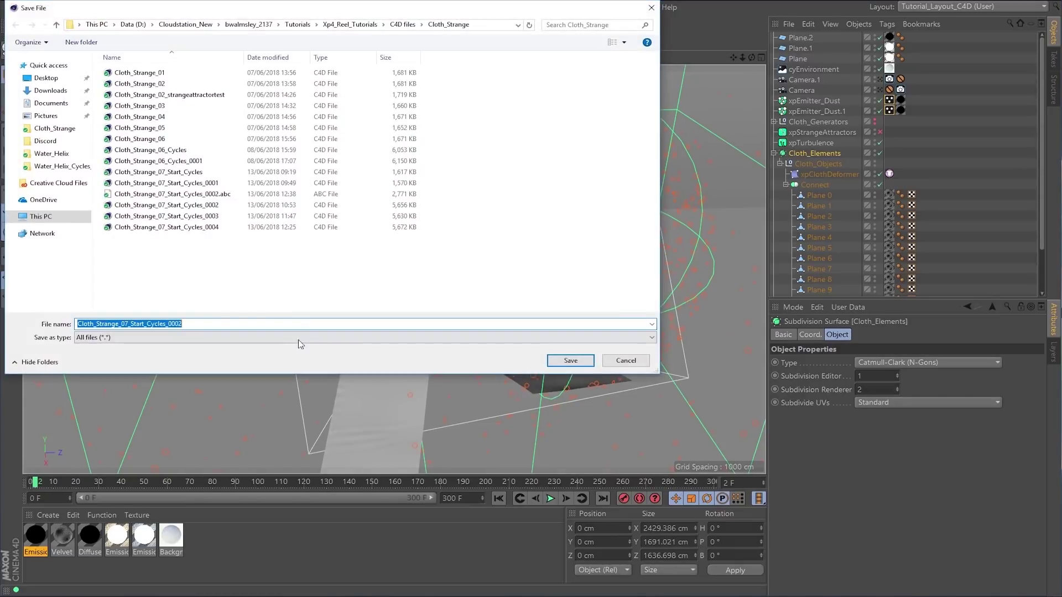
left_click(221, 194)
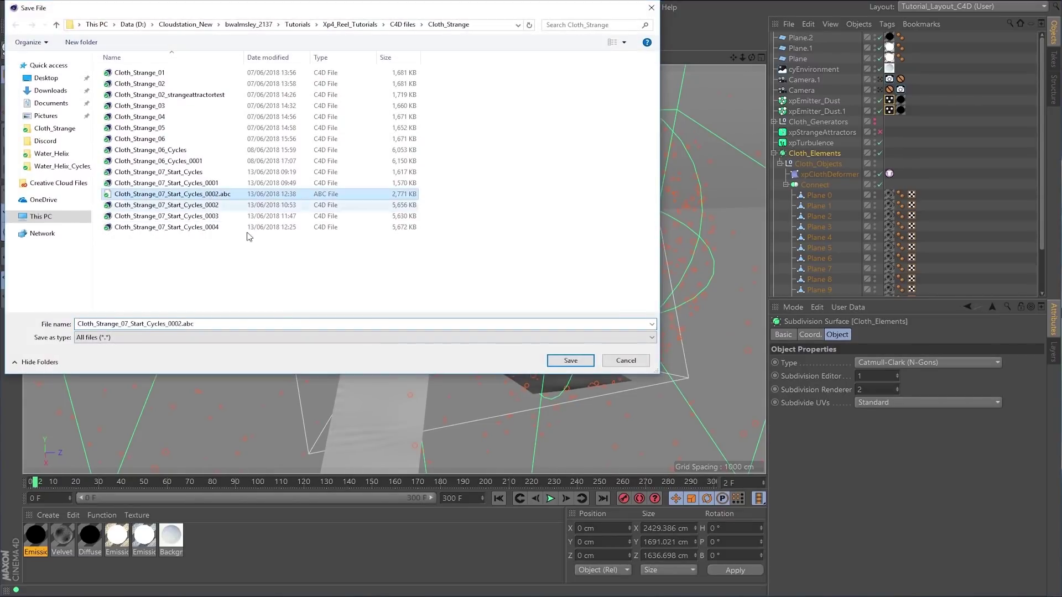
left_click(561, 361)
left_click(548, 292)
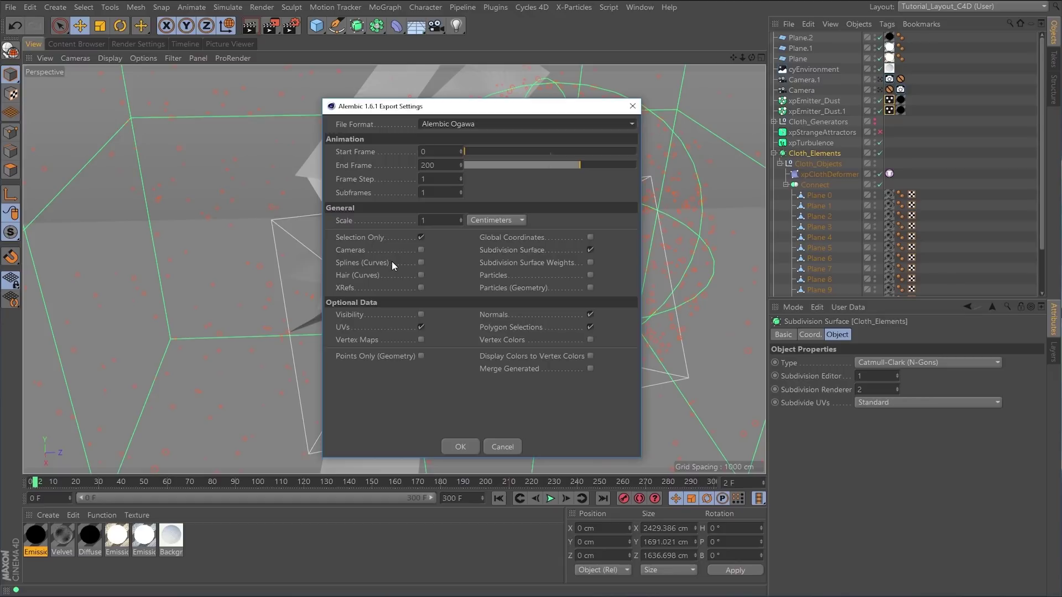
left_click(461, 447)
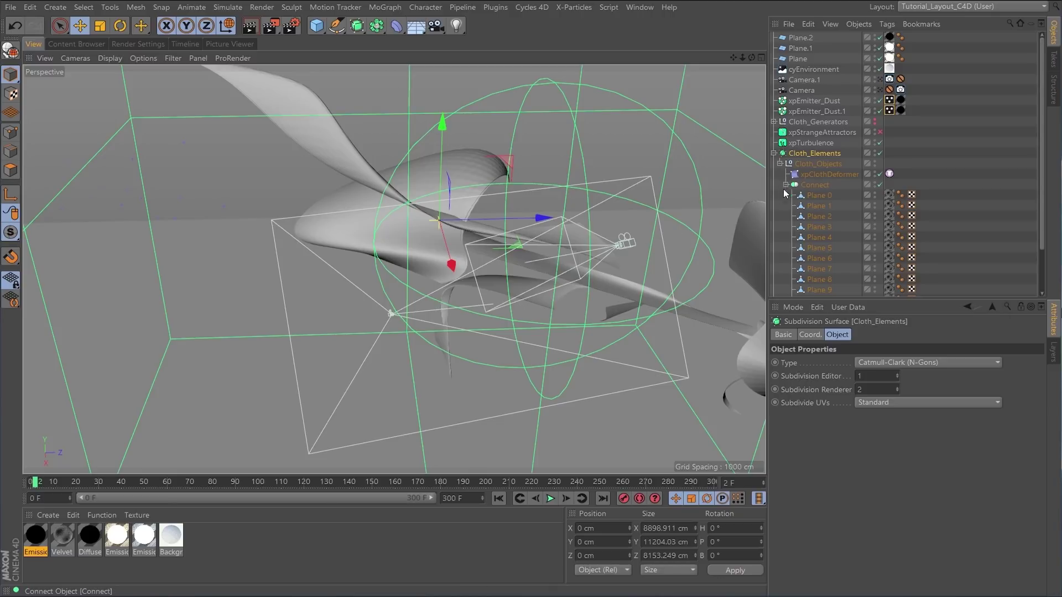
Collapse the Cloth_Elements hierarchy and merge Cloth_Strange_07_Start_Cycles_0002.abc into the scene with the default Alembic import settings
left_click(774, 154)
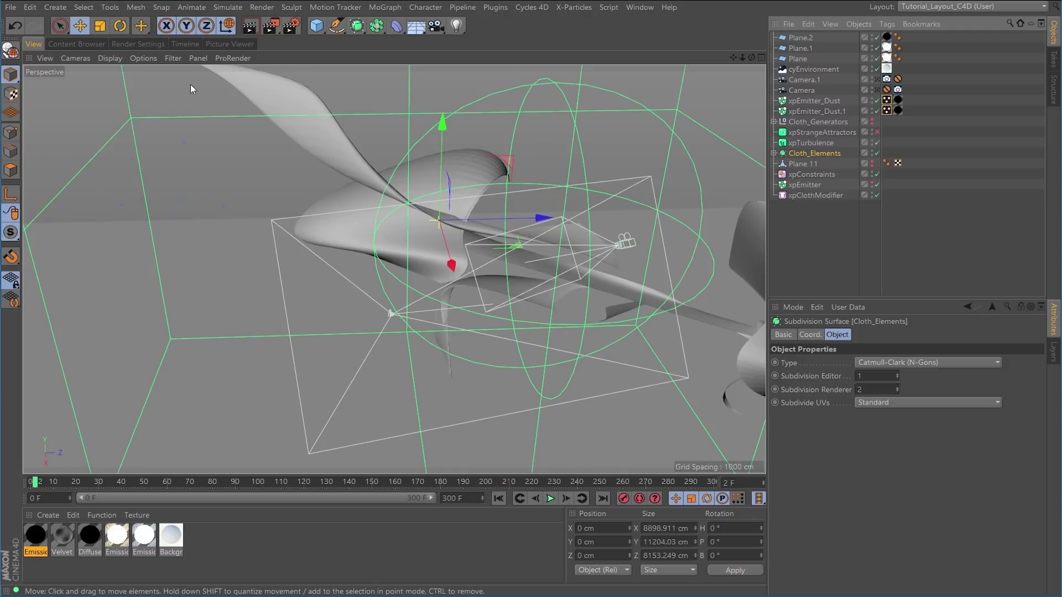
left_click(11, 7)
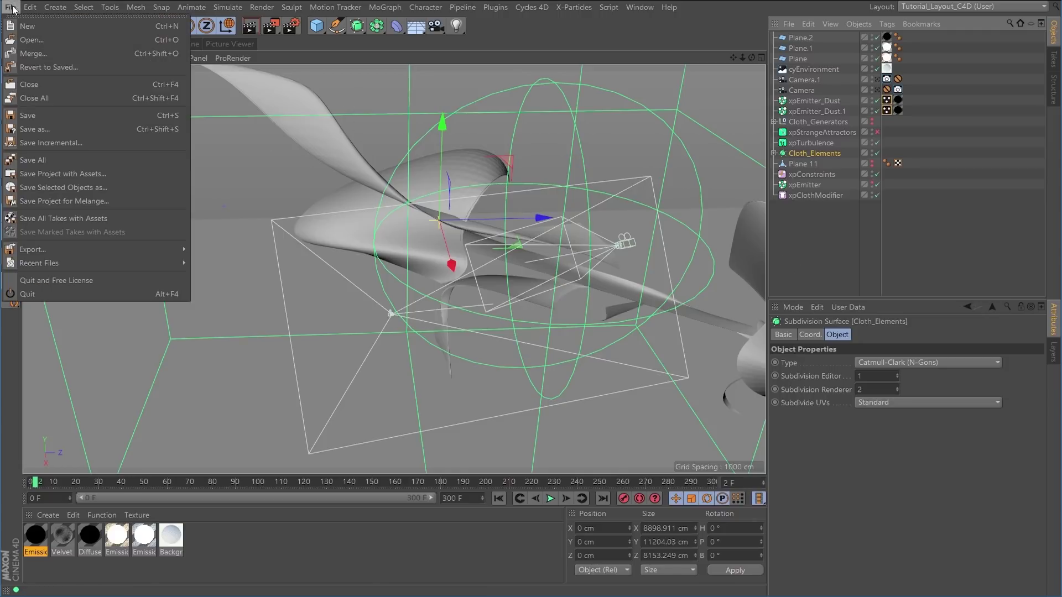
left_click(30, 54)
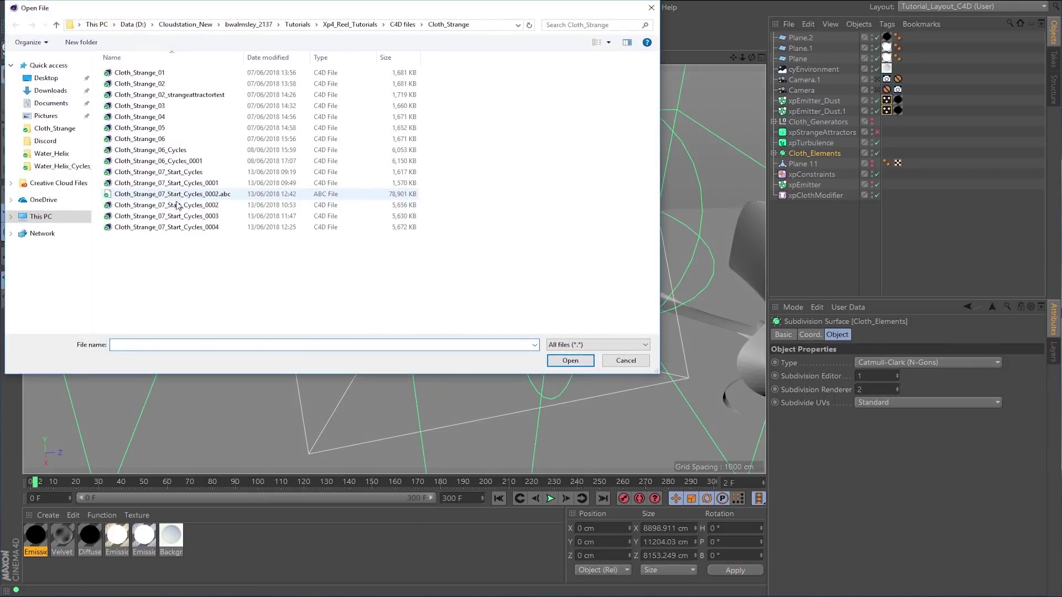
left_click(195, 194)
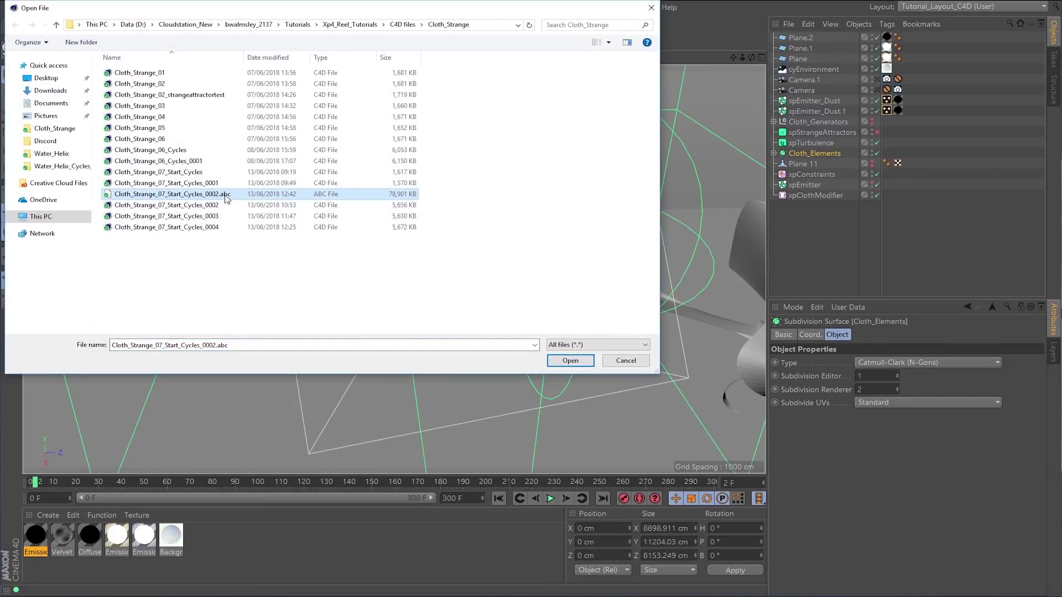
left_click(555, 361)
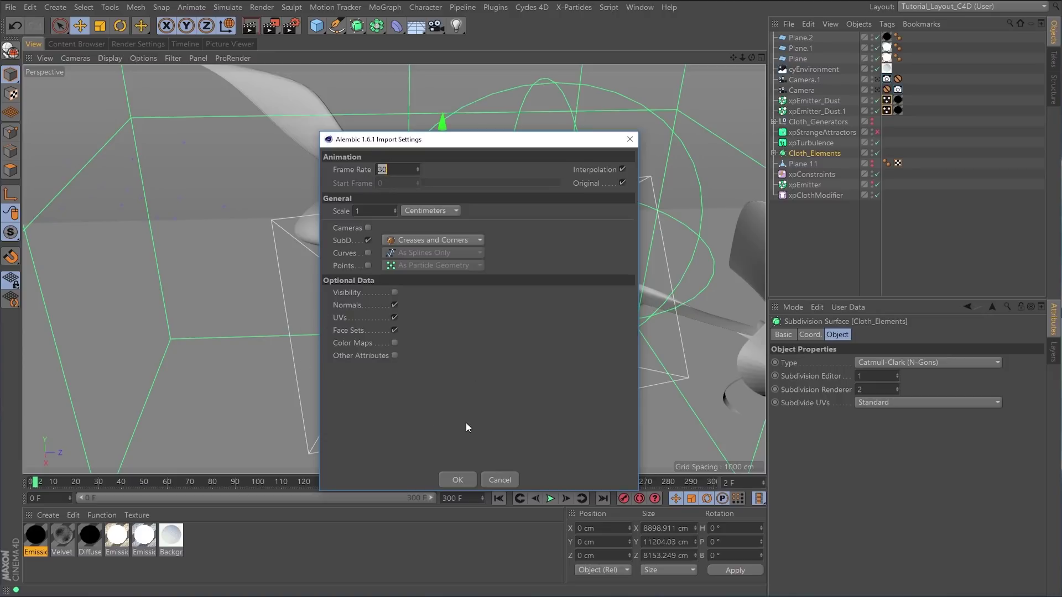
left_click(457, 480)
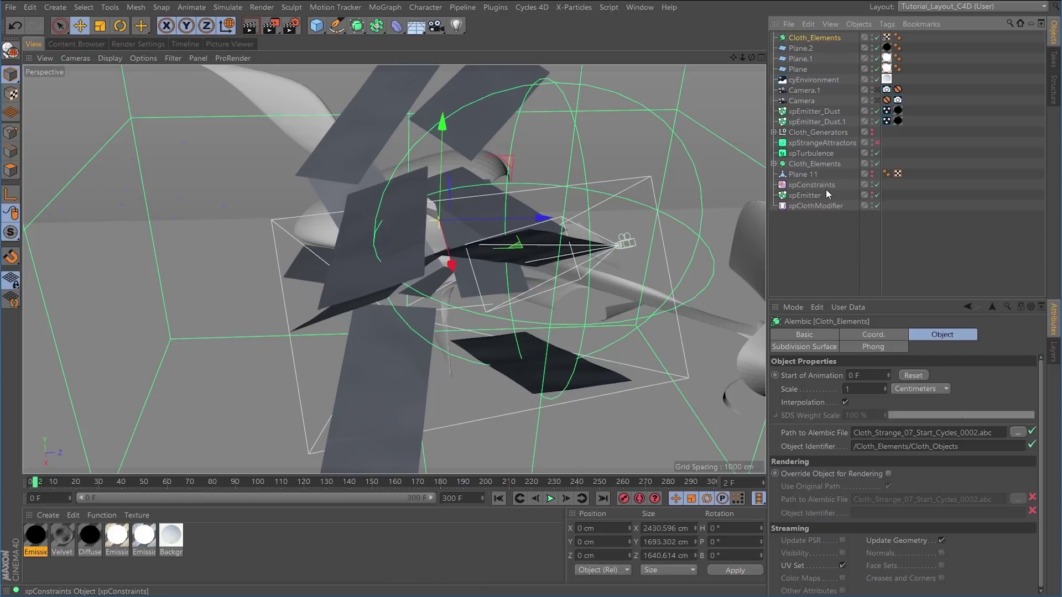
Hide the original Cloth_Elements subdivision surface and play the opening frames to check the imported Alembic cloth with the dust
left_click(774, 164)
left_click(774, 164)
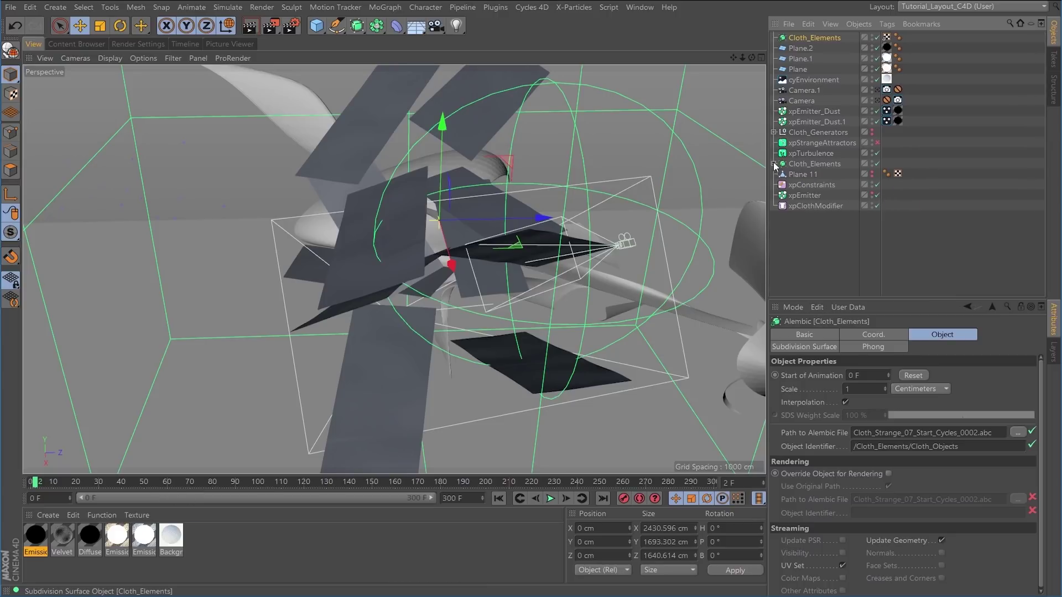
left_click(872, 163)
double_click(535, 498)
left_click(550, 499)
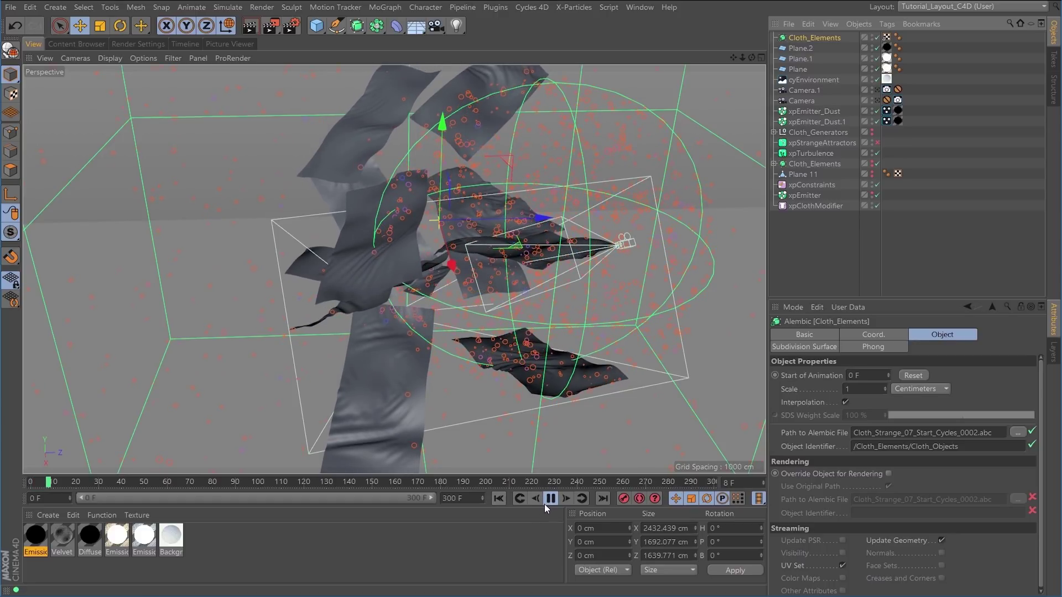
left_click(550, 500)
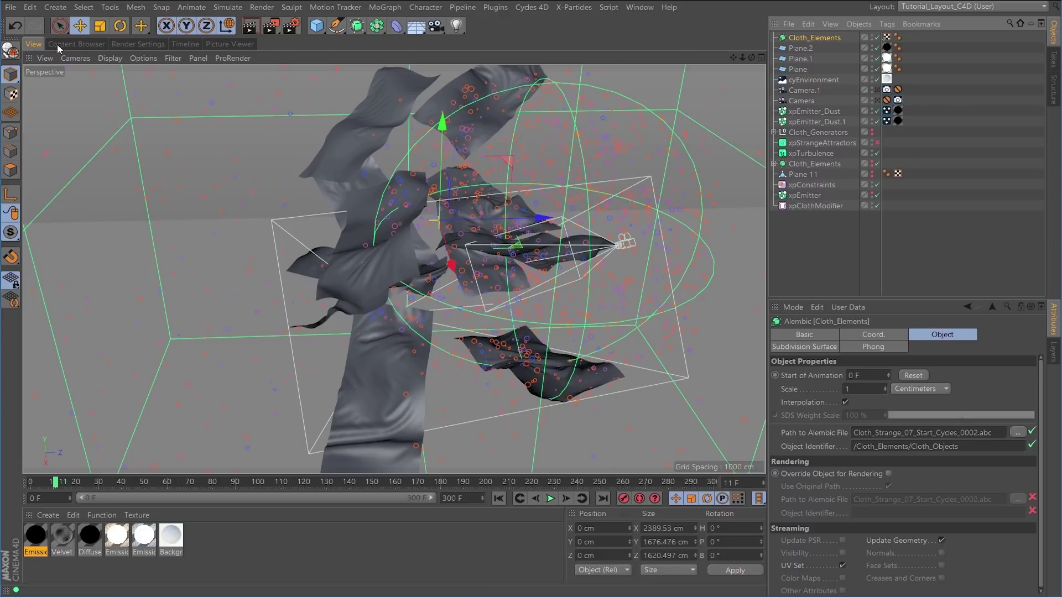
Save an incremental version of the project and delete the xpConstraints, xpEmitter and xpClothModifier objects
left_click(10, 7)
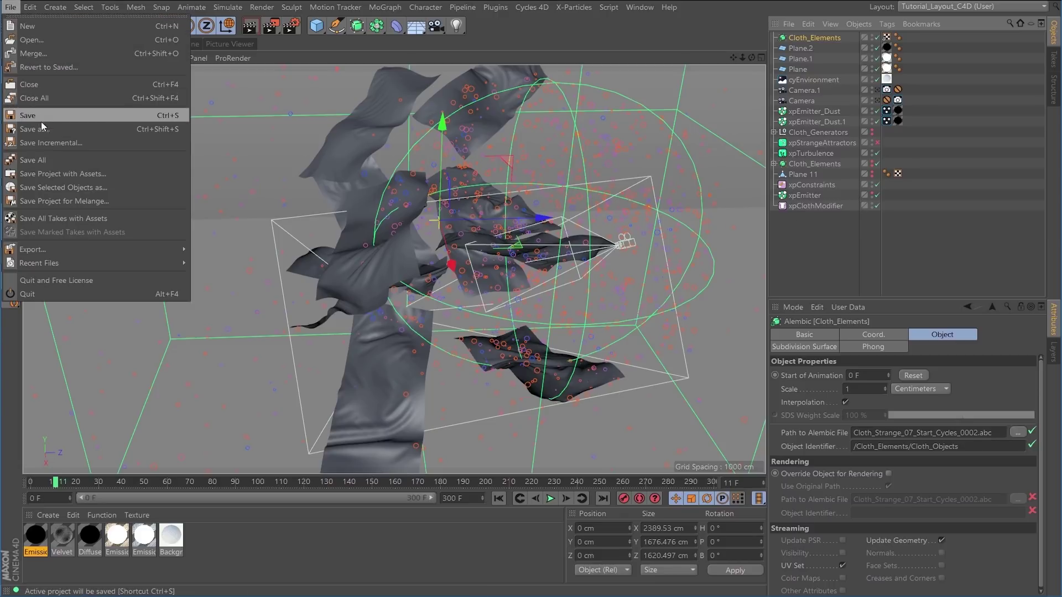
left_click(55, 143)
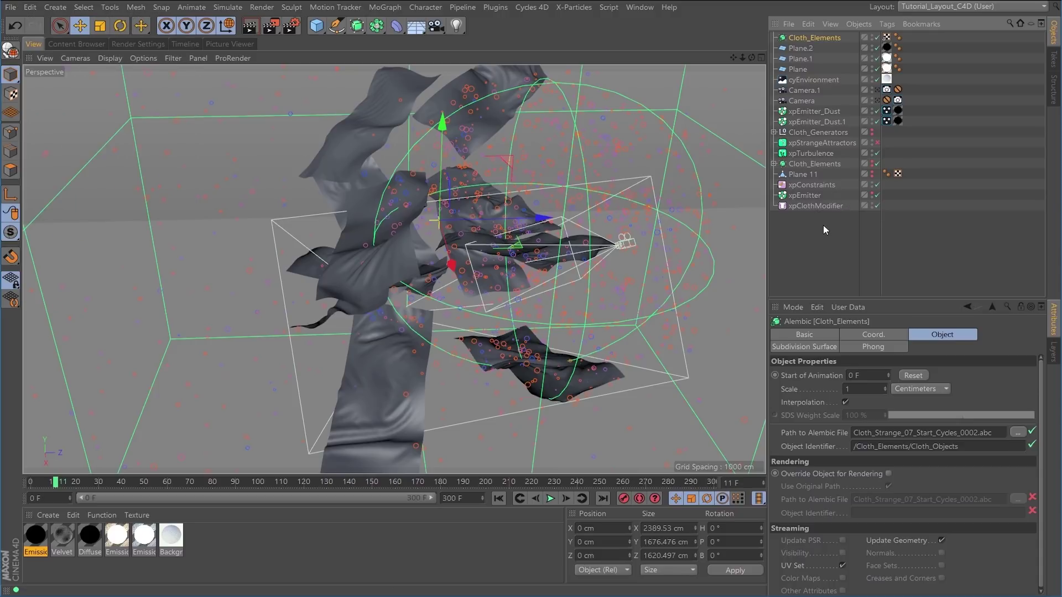
left_click(798, 213)
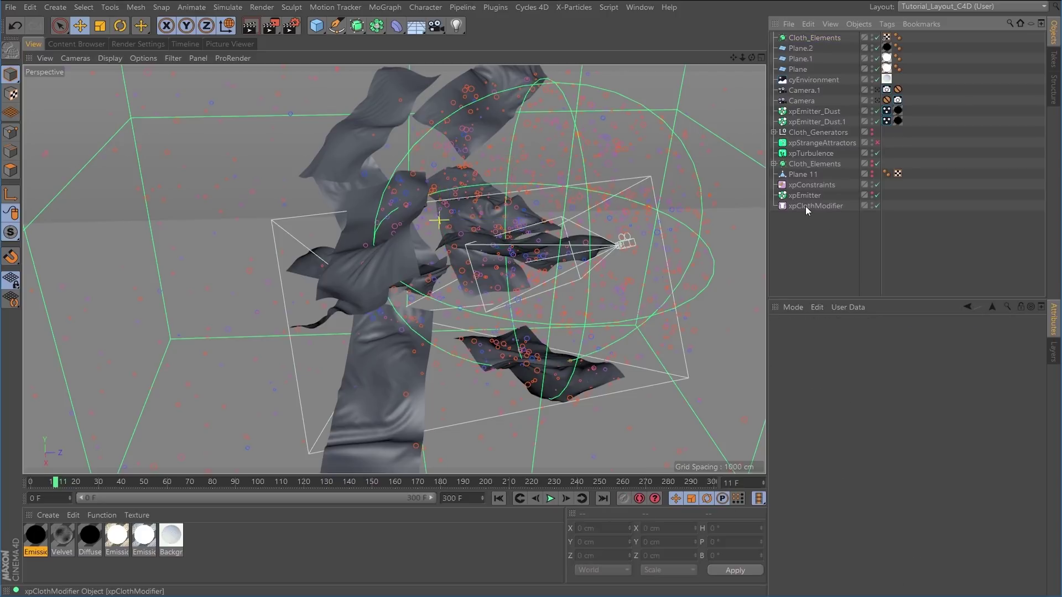
left_click_drag(817, 217, 798, 191)
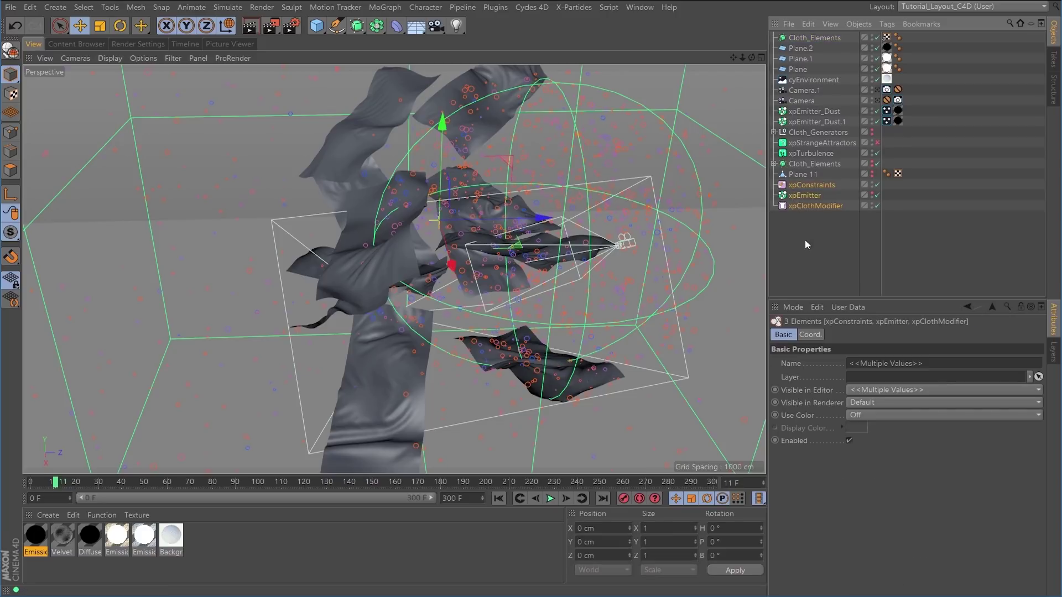
key("Delete")
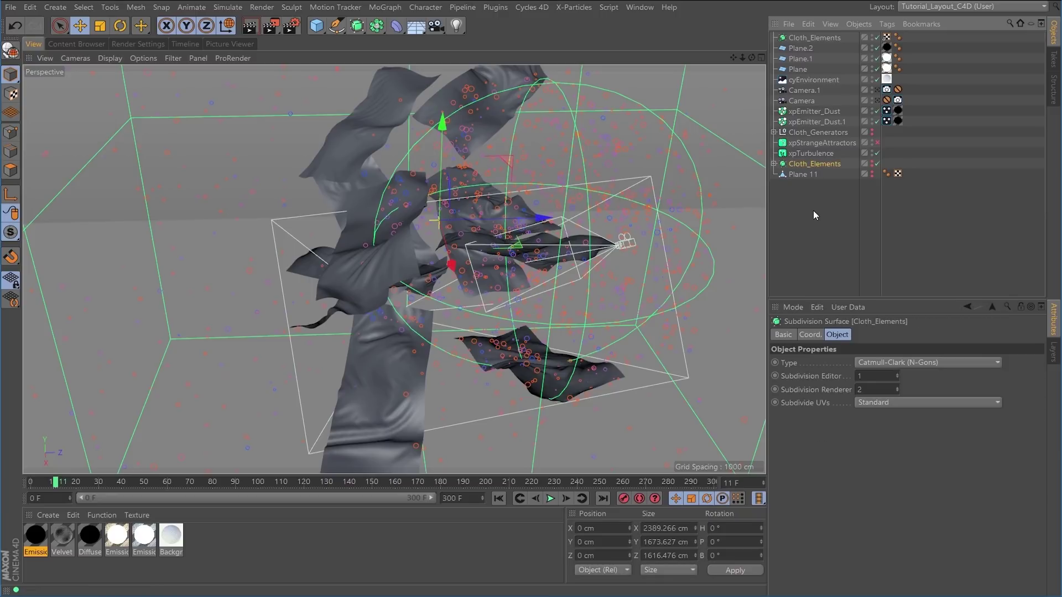
Delete the original Cloth_Elements subdivision surface and the Cloth_Generators null
key("Delete")
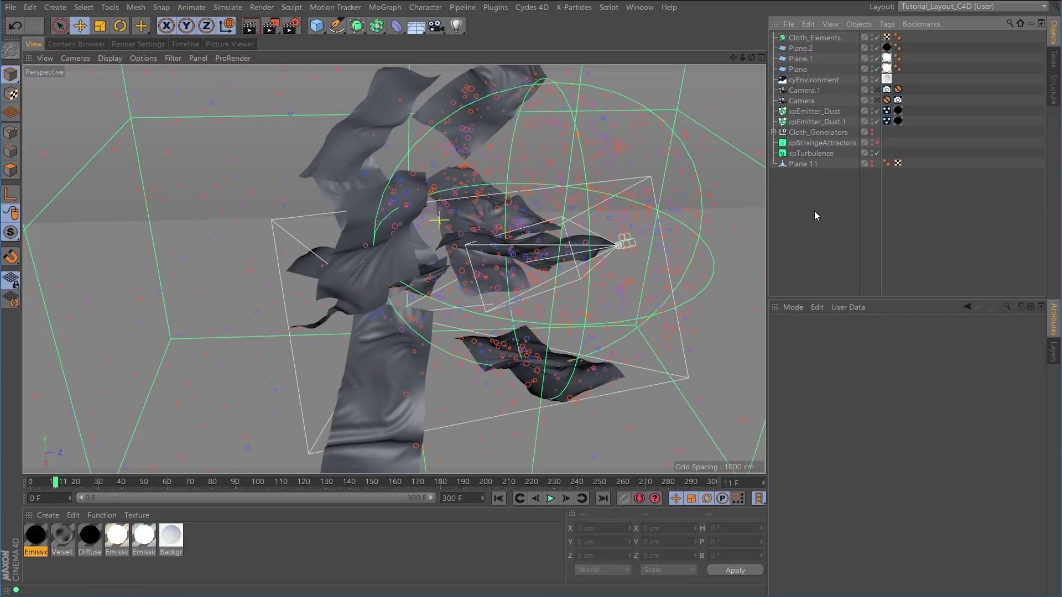
left_click(812, 132)
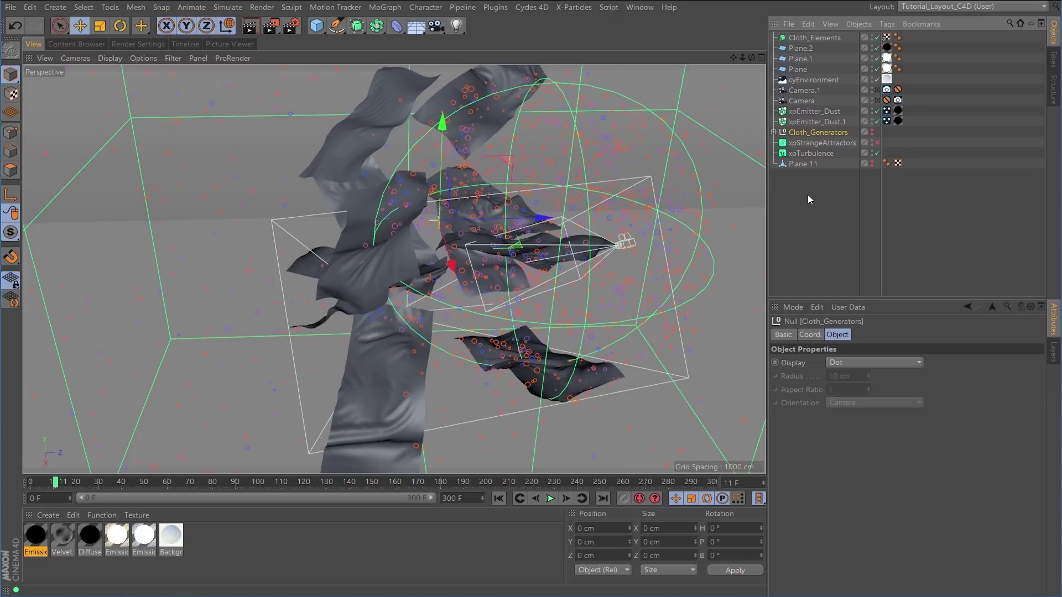
key("Delete")
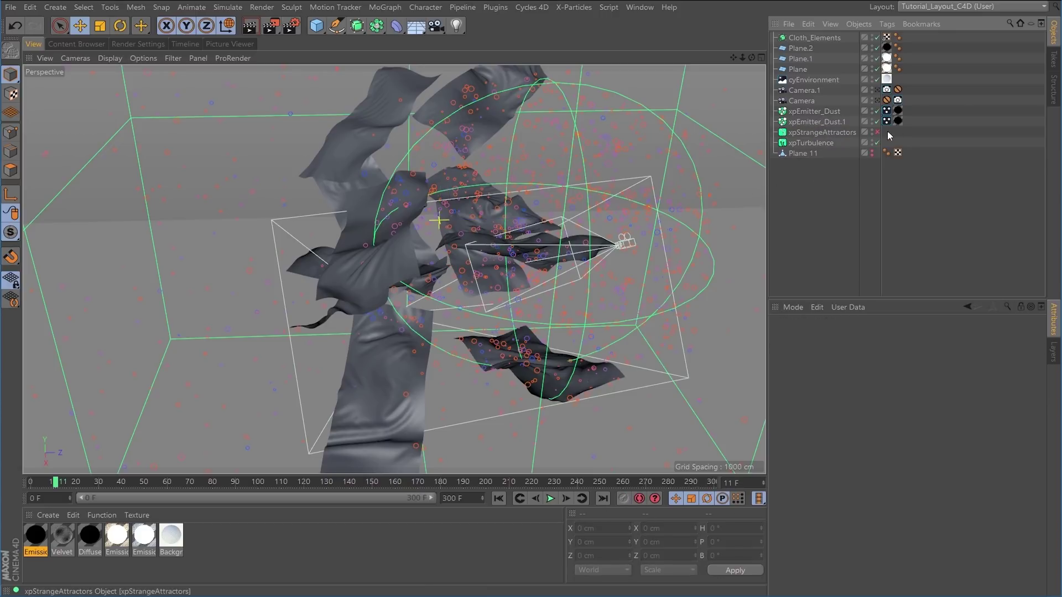
Disable xpEmitter_Dust and xpEmitter_Dust.1, and scrub the Alembic cloth in the free view and through Camera, stopping at frame 53
left_click(877, 112)
left_click(877, 121)
mouse_move(58, 484)
left_mouse_down()
mouse_move(326, 496)
mouse_move(39, 485)
left_mouse_up()
left_click(813, 38)
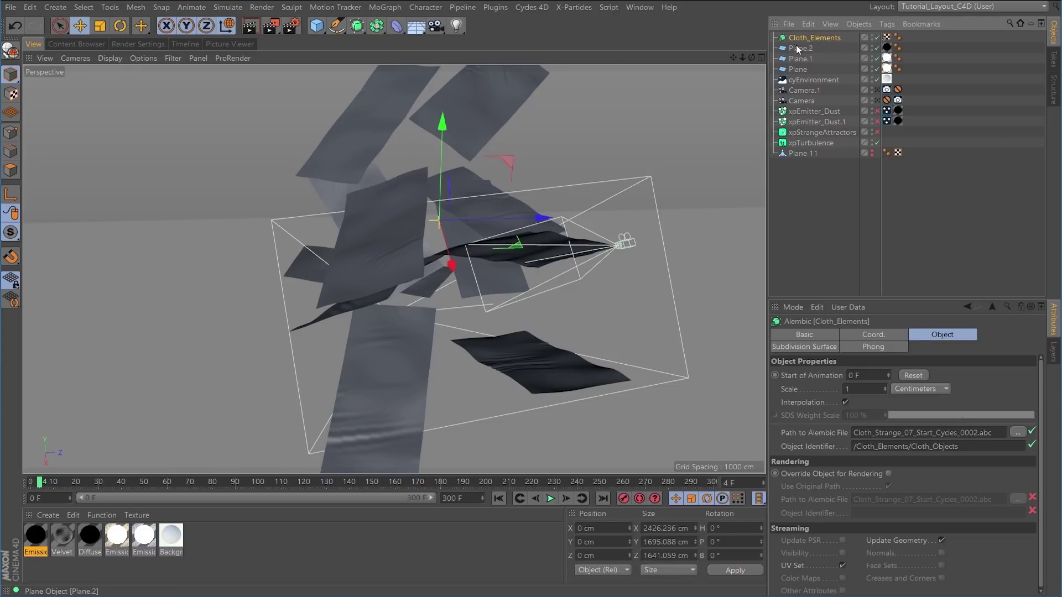
left_click_drag(39, 488, 116, 482)
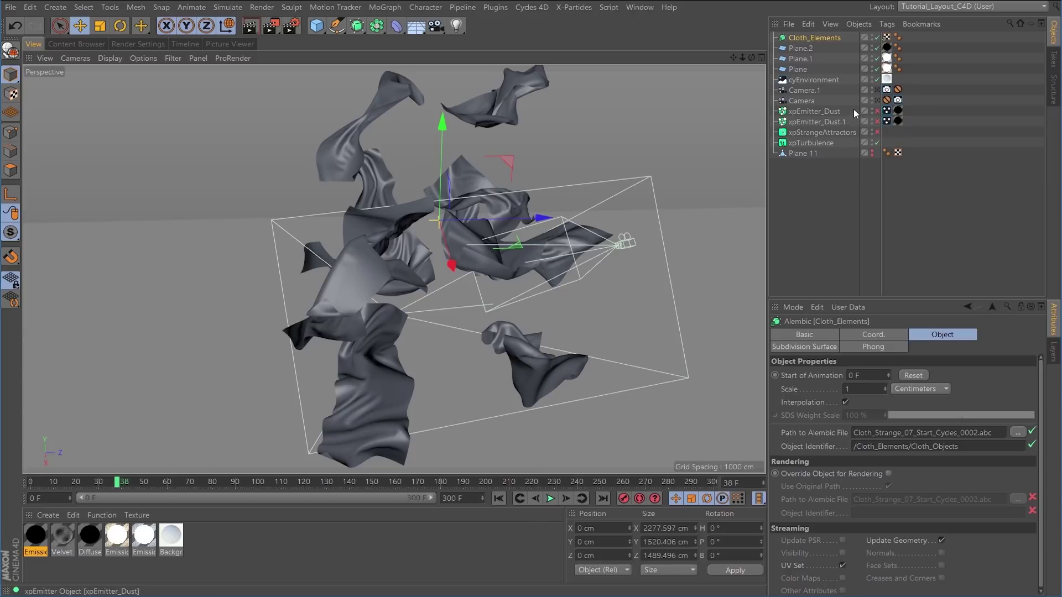
left_click(877, 100)
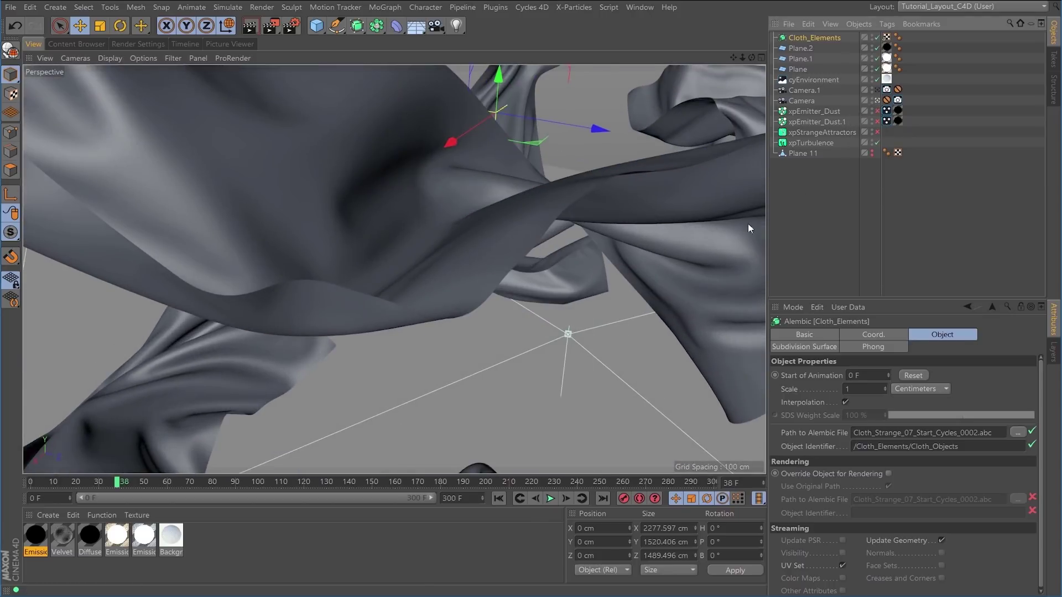
left_click_drag(118, 482, 154, 526)
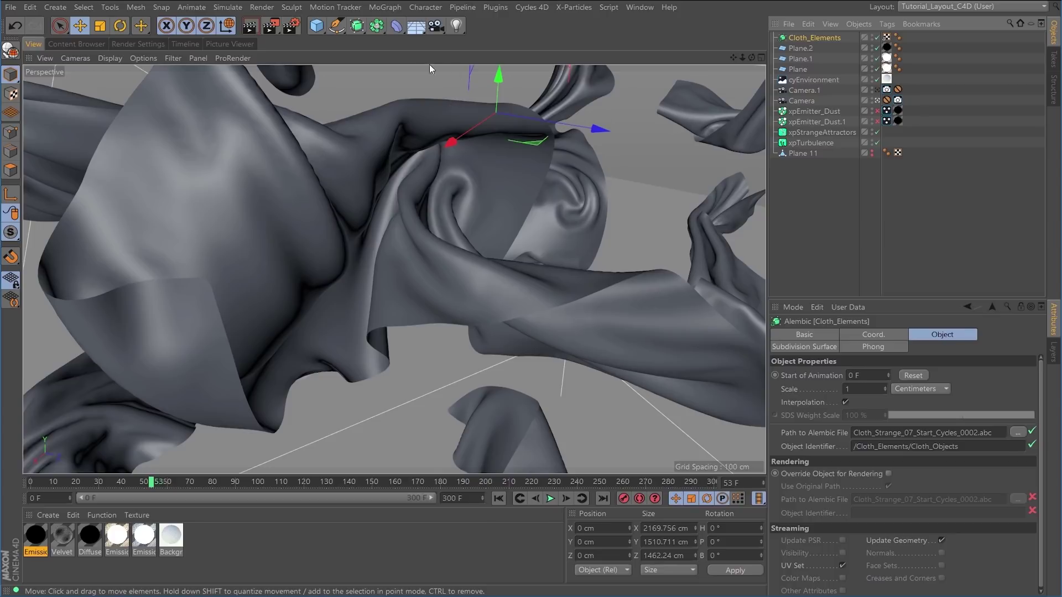
Add a Subdivision Surface, make the Alembic Cloth_Elements its child, and scrub the animation to check the smoothed cloth
left_click(357, 25)
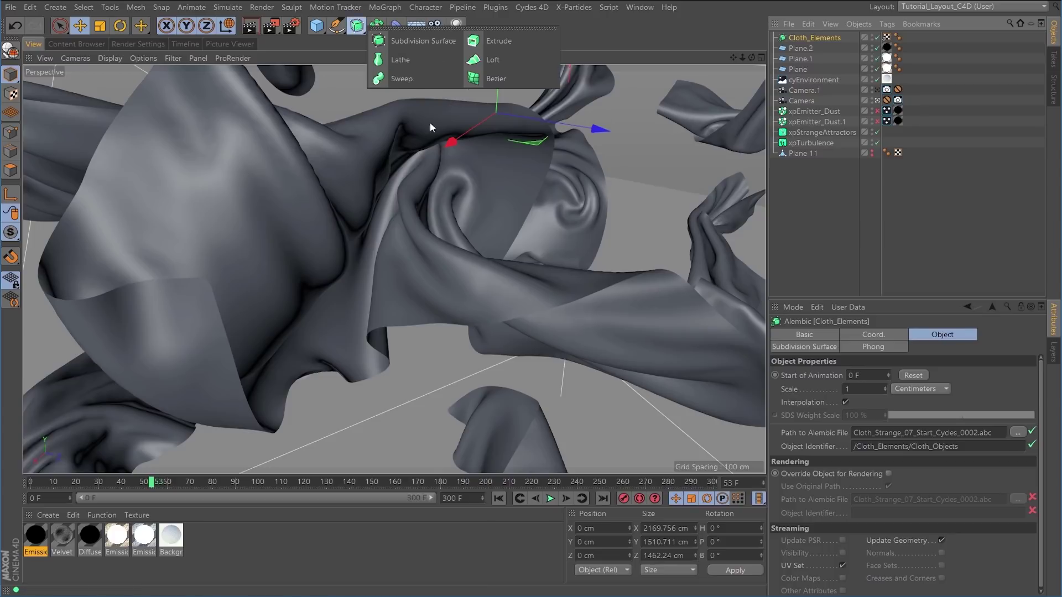
left_click(403, 43)
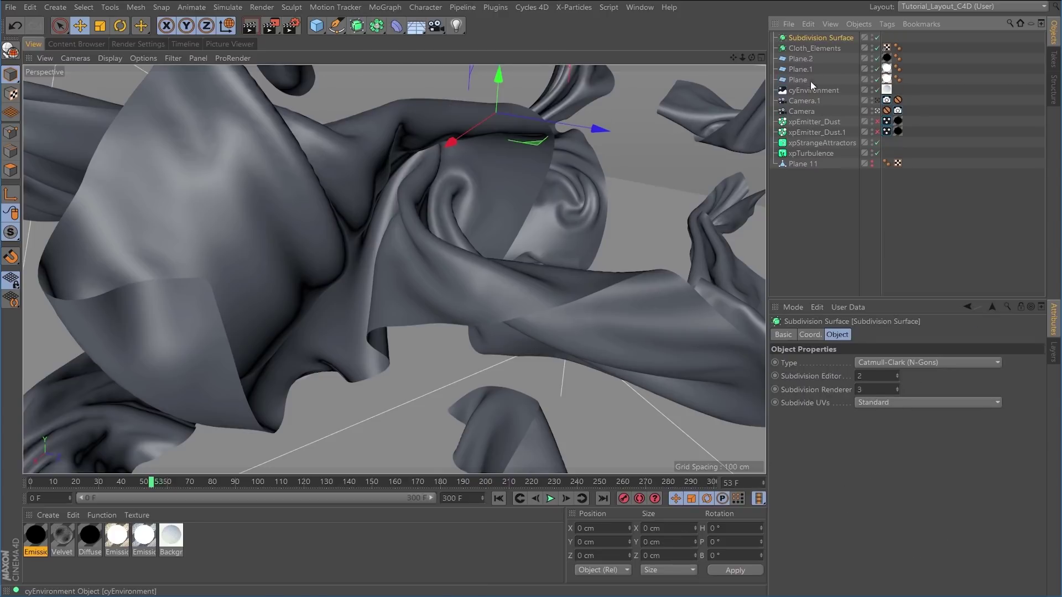
left_click_drag(808, 37, 808, 37)
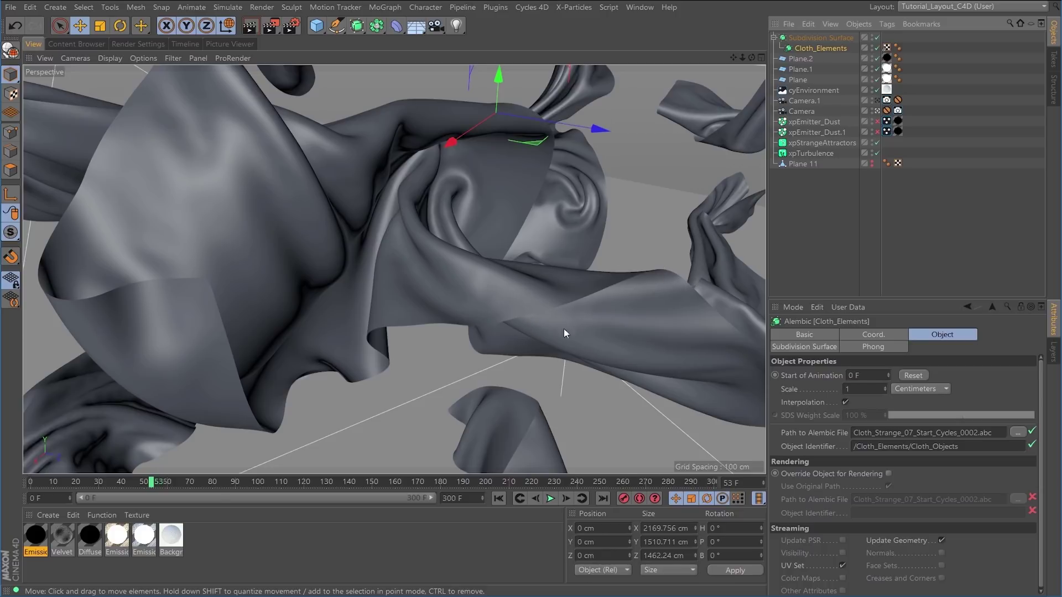
left_click_drag(155, 487, 364, 484)
left_click_drag(224, 486, 196, 485)
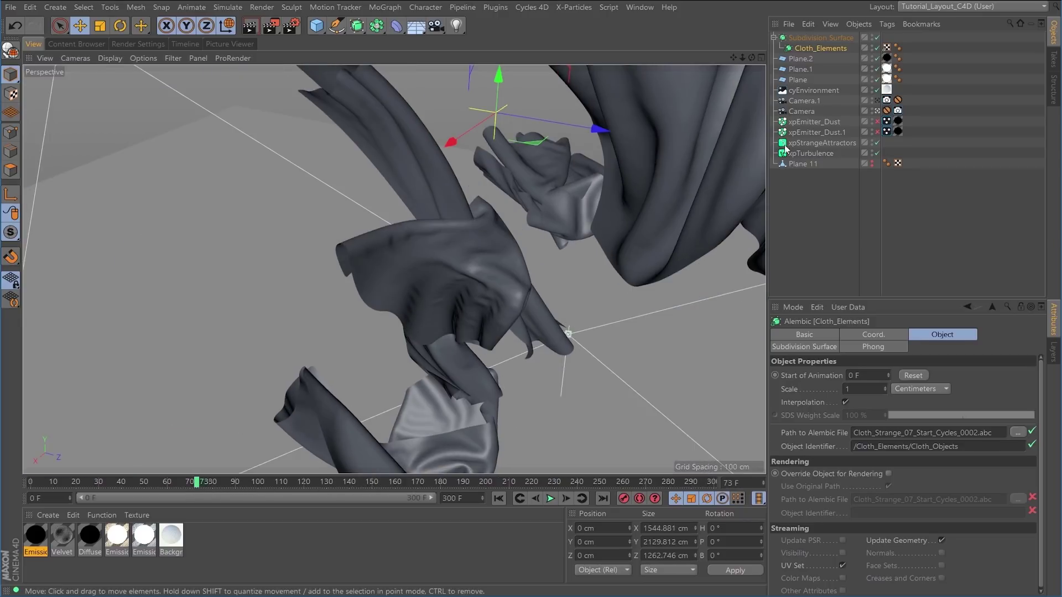
Set the Subdivision Surface to 0 in the editor and 2 in the renderer, and apply the Velvet BSDF material to Cloth_Elements at frame 53
left_click(811, 38)
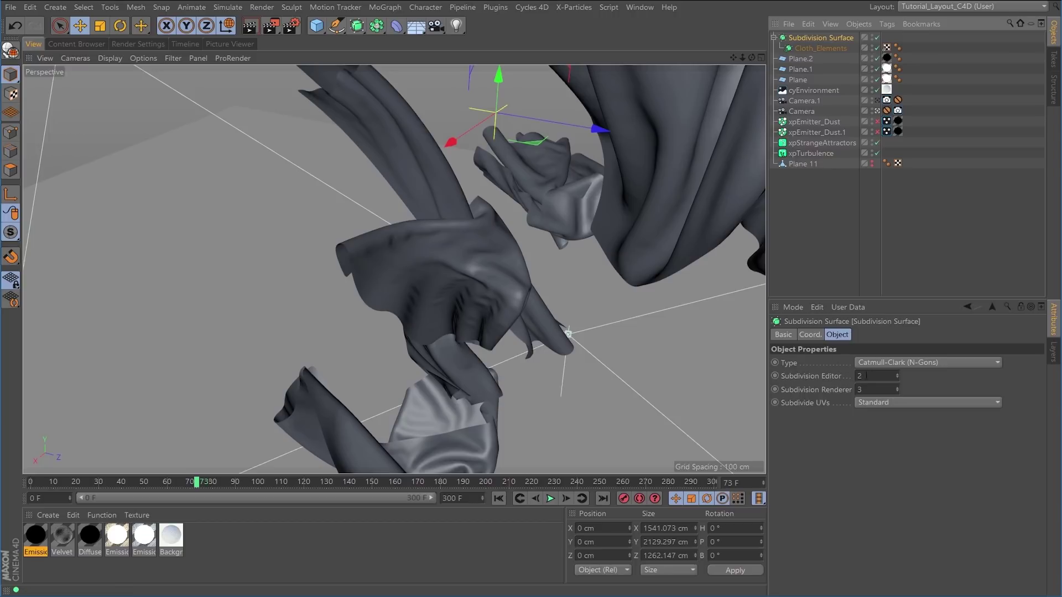
left_click(871, 376)
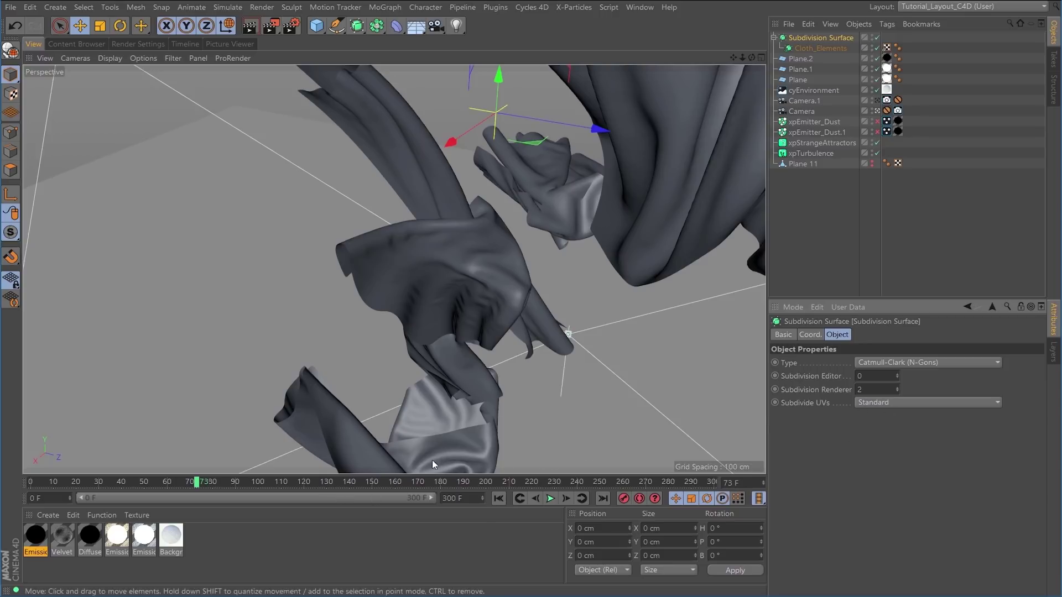
mouse_move(169, 485)
left_mouse_down()
mouse_move(260, 484)
mouse_move(142, 483)
mouse_move(171, 483)
mouse_move(151, 483)
left_mouse_up()
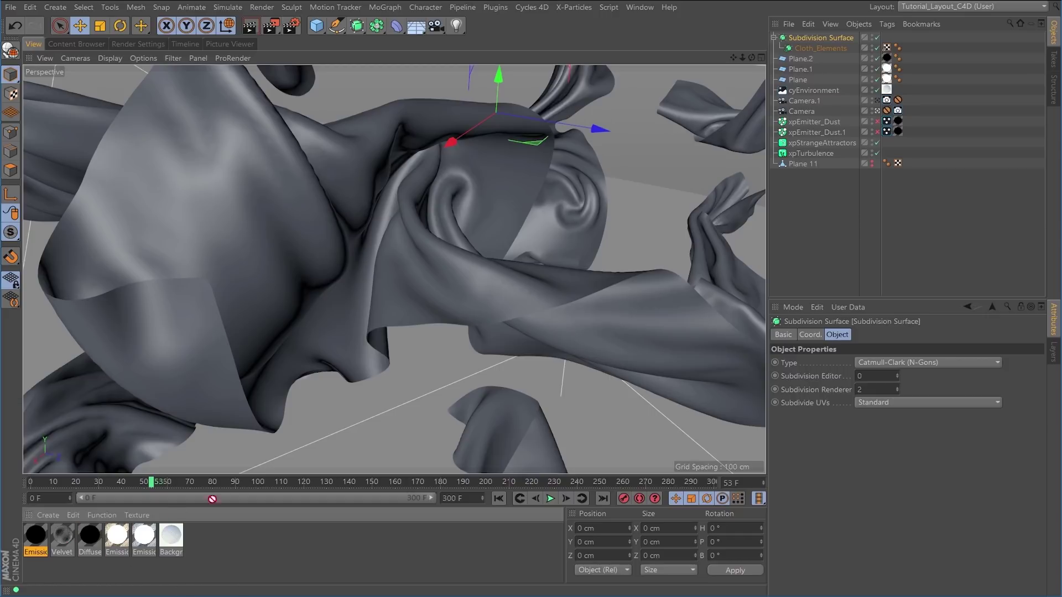
left_click_drag(791, 103, 824, 48)
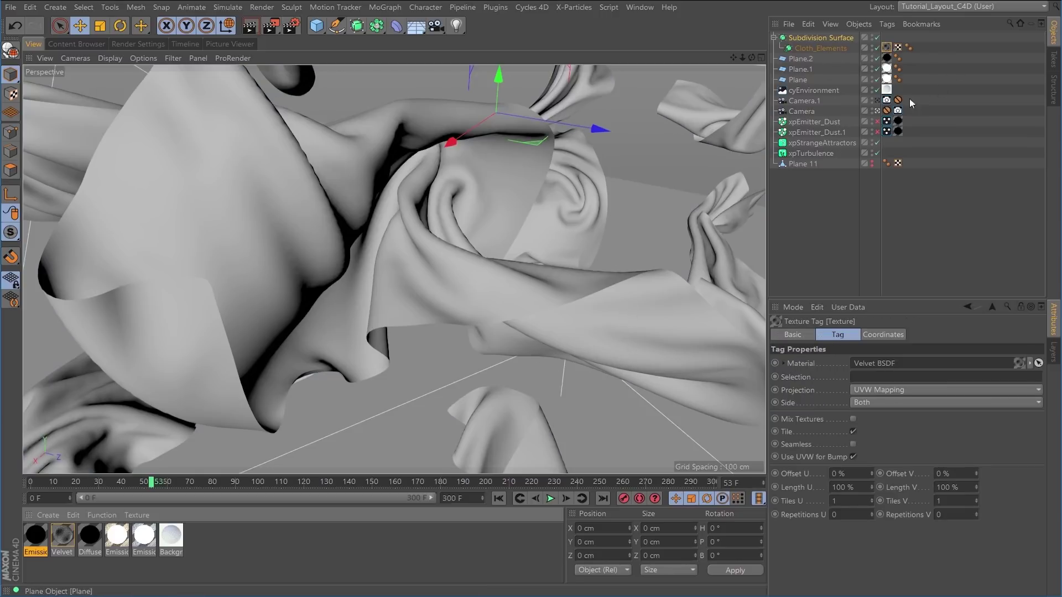
Switch to the Tutorial_Layout_Cycles4D layout and start the Cycles 4D real-time preview
left_click(971, 5)
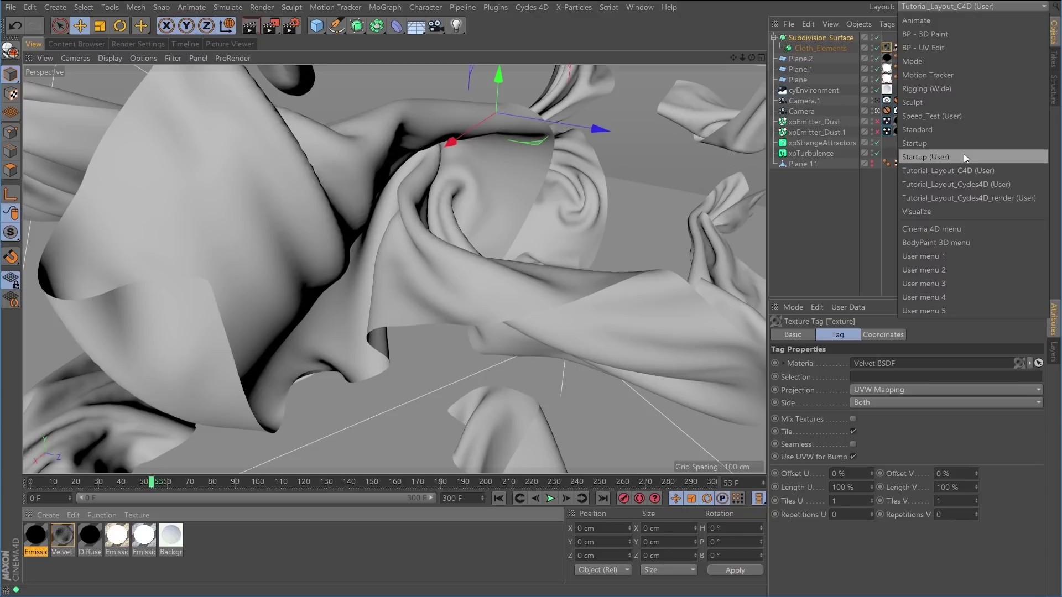
left_click(952, 184)
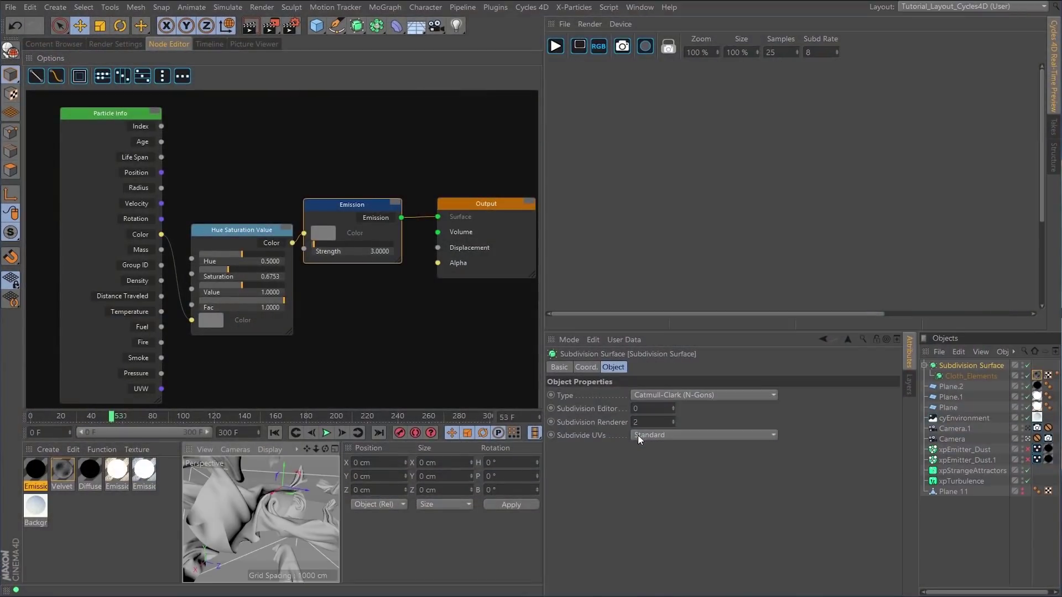
left_click(555, 46)
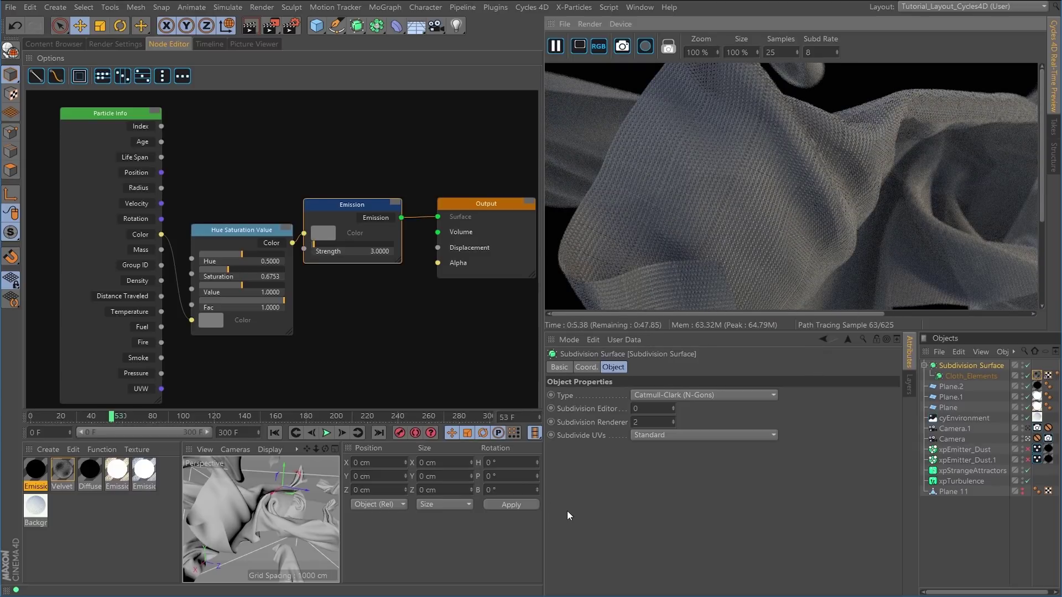
Check the rendered cloth at frames 80, 56 and 48 in the real-time preview
left_click_drag(115, 418, 155, 420)
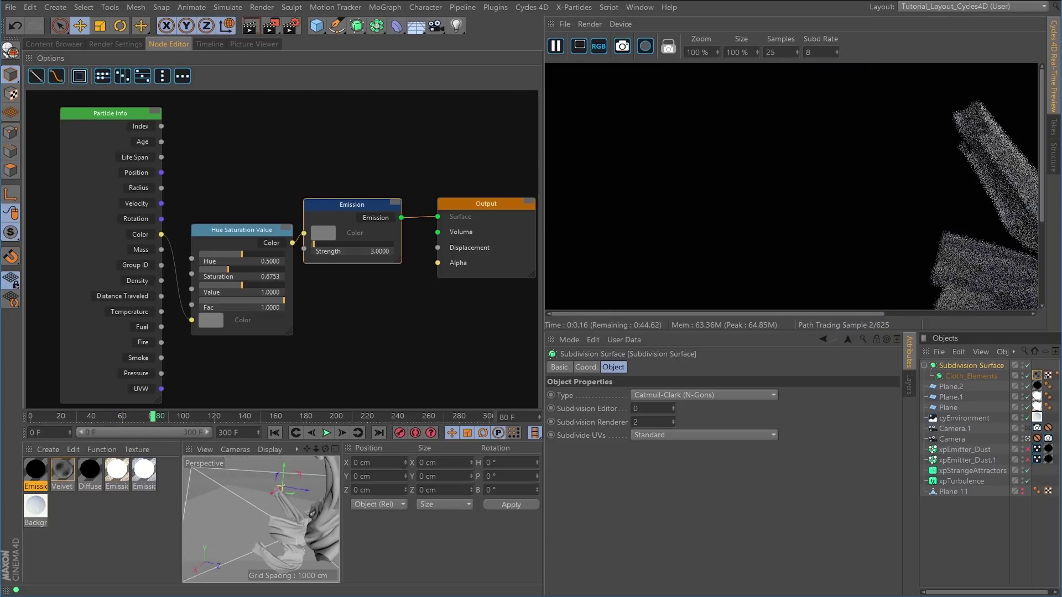
left_click(129, 418)
left_click_drag(127, 421, 118, 419)
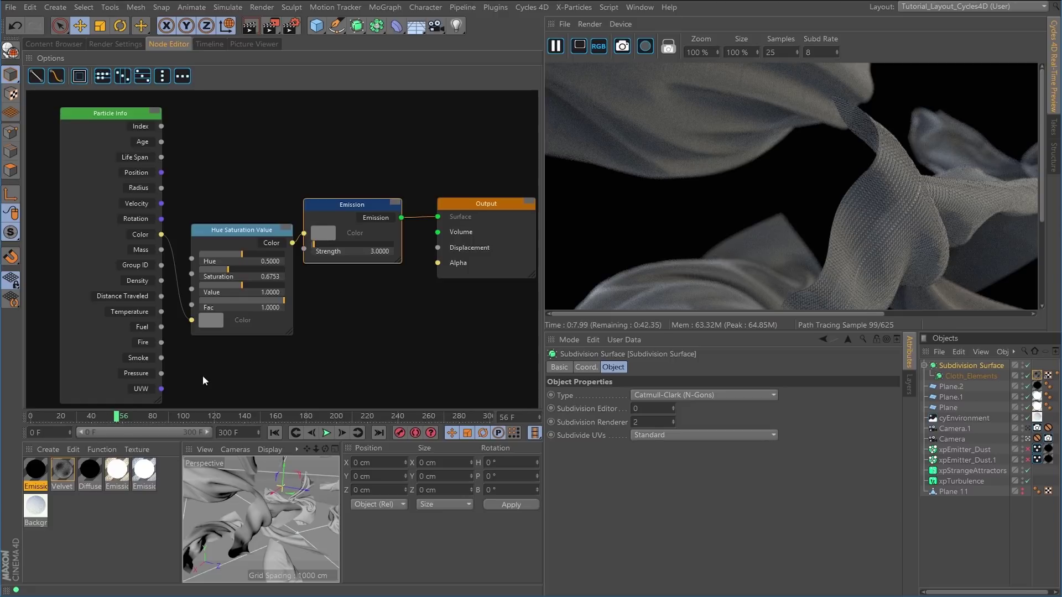
left_click(105, 415)
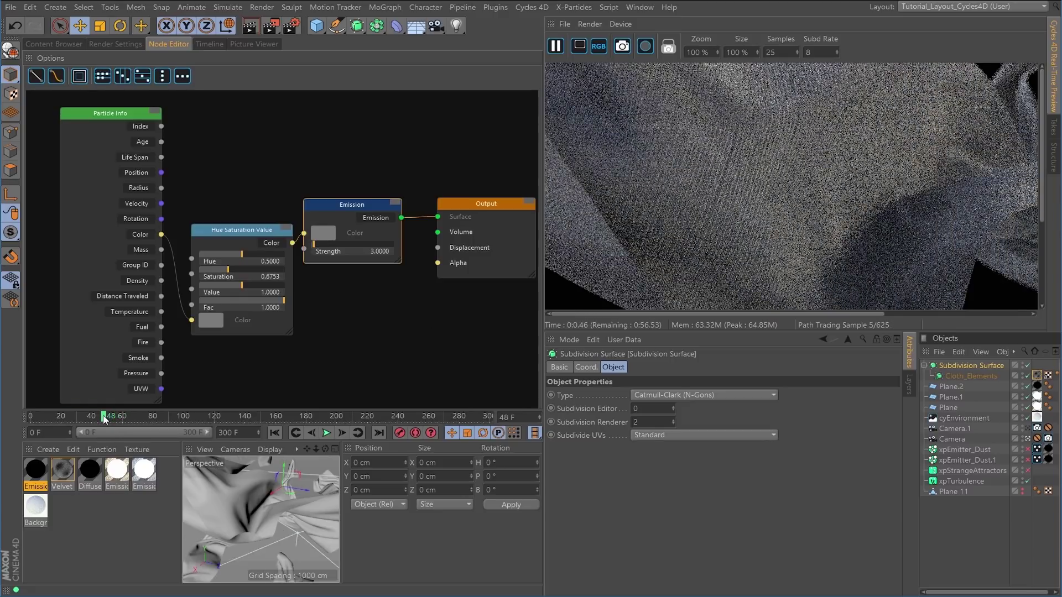
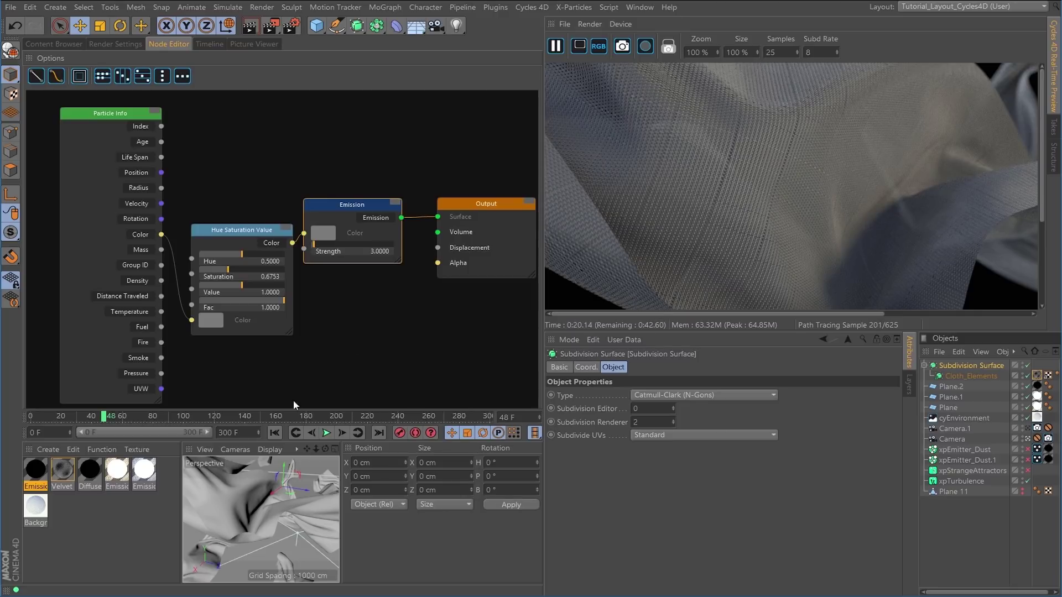
Raise the Background material's strength to 6 and then to 11 to brighten the lighting on the cloth
left_click(37, 510)
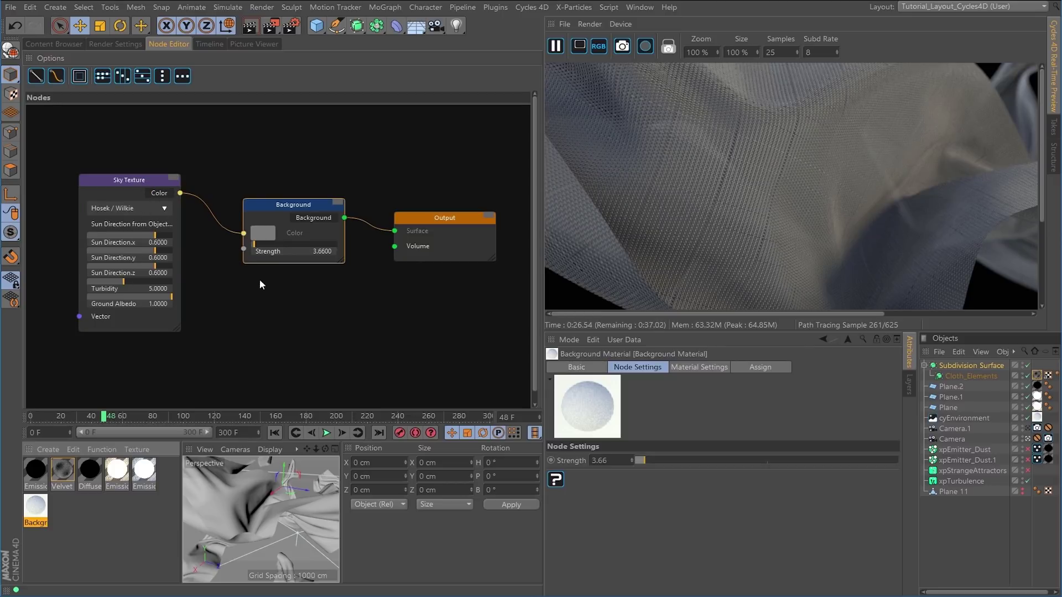
left_click(608, 462)
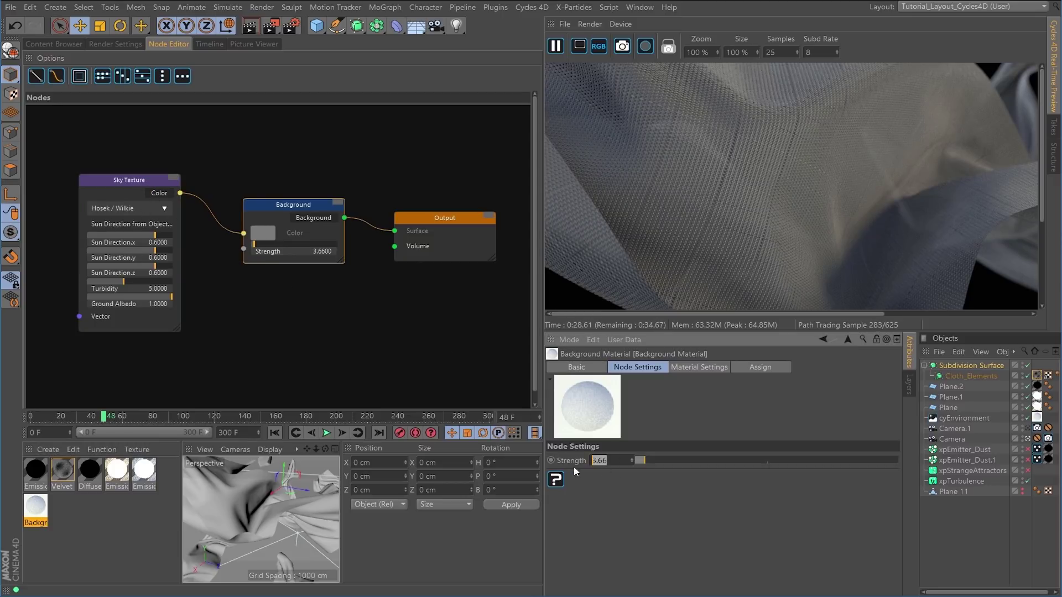
type("6")
key("Return")
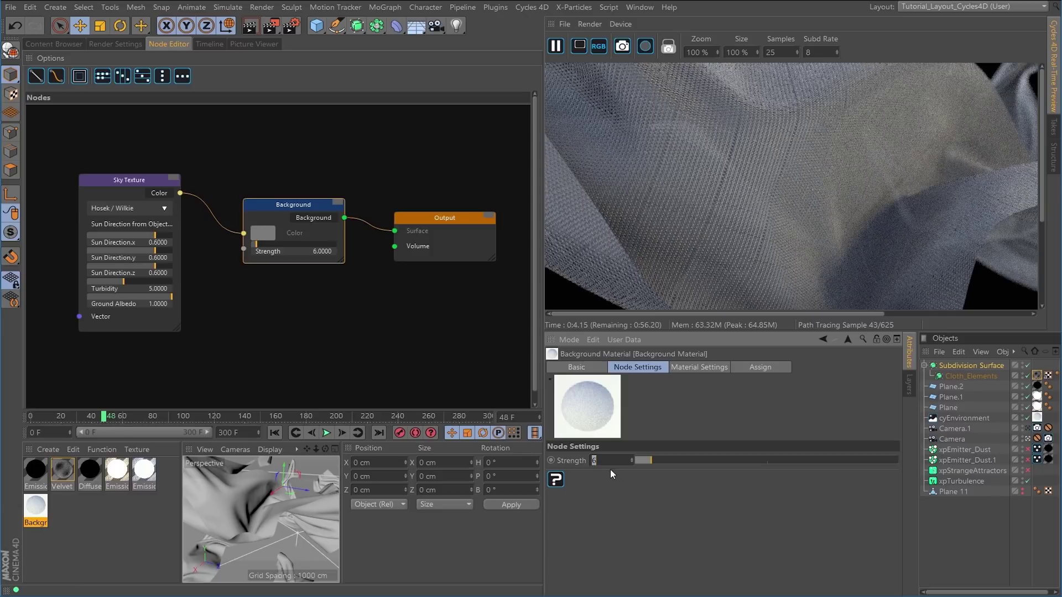
type("11")
key("Return")
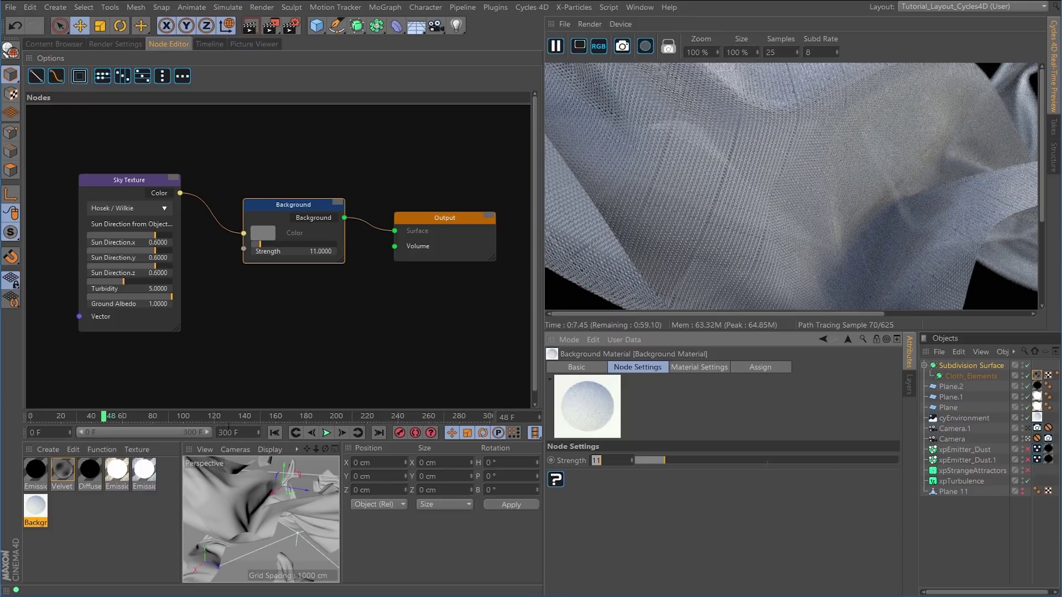
Set the real-time preview size to 60% and compare the cloth at nearby frames, stopping at frame 56
left_click(111, 418)
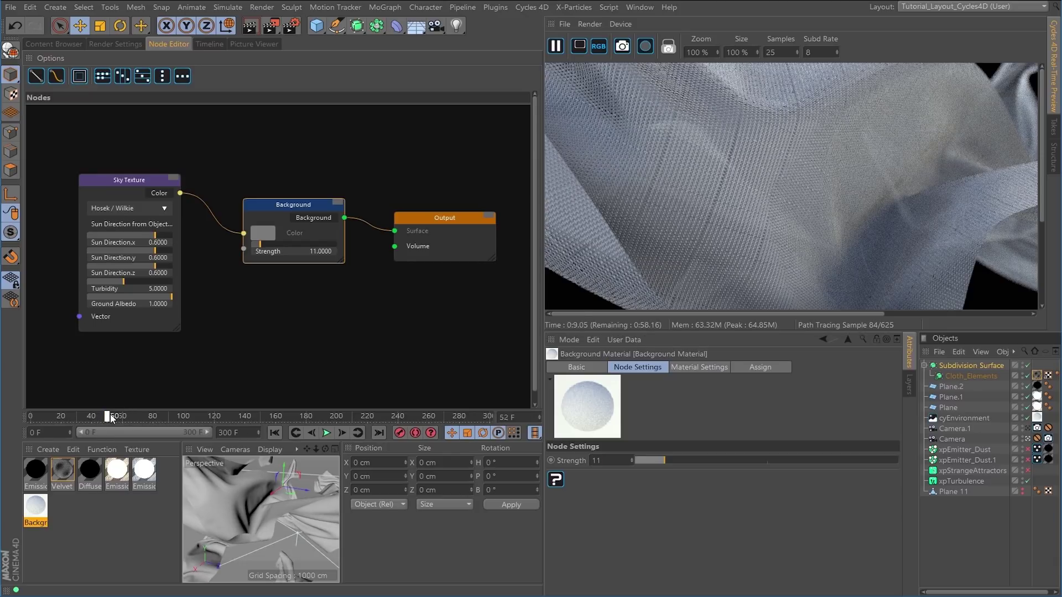
mouse_move(114, 419)
left_mouse_down()
mouse_move(122, 422)
mouse_move(108, 414)
left_mouse_up()
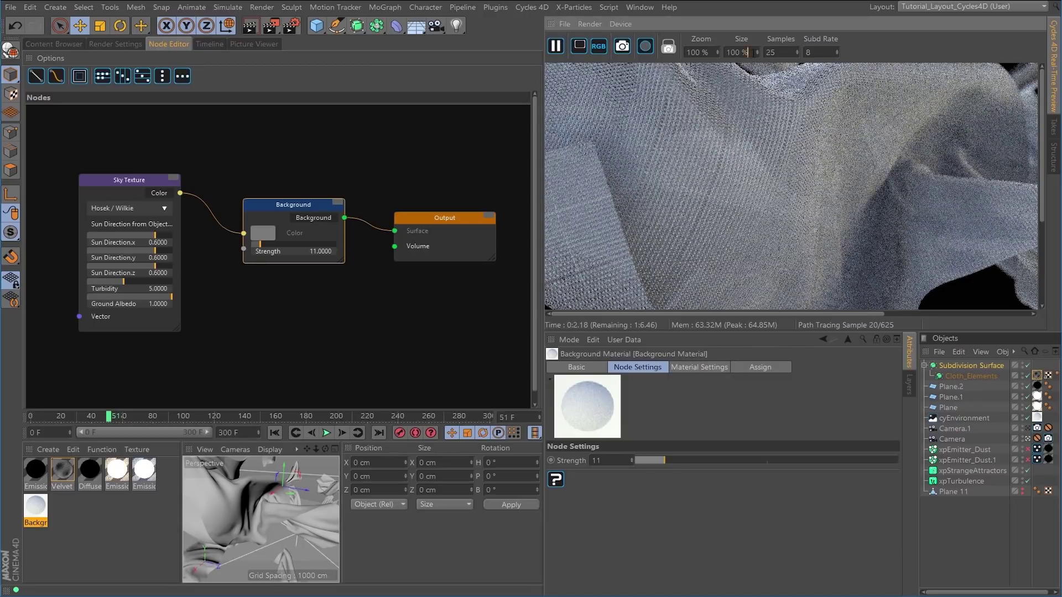
type("60")
key("Return")
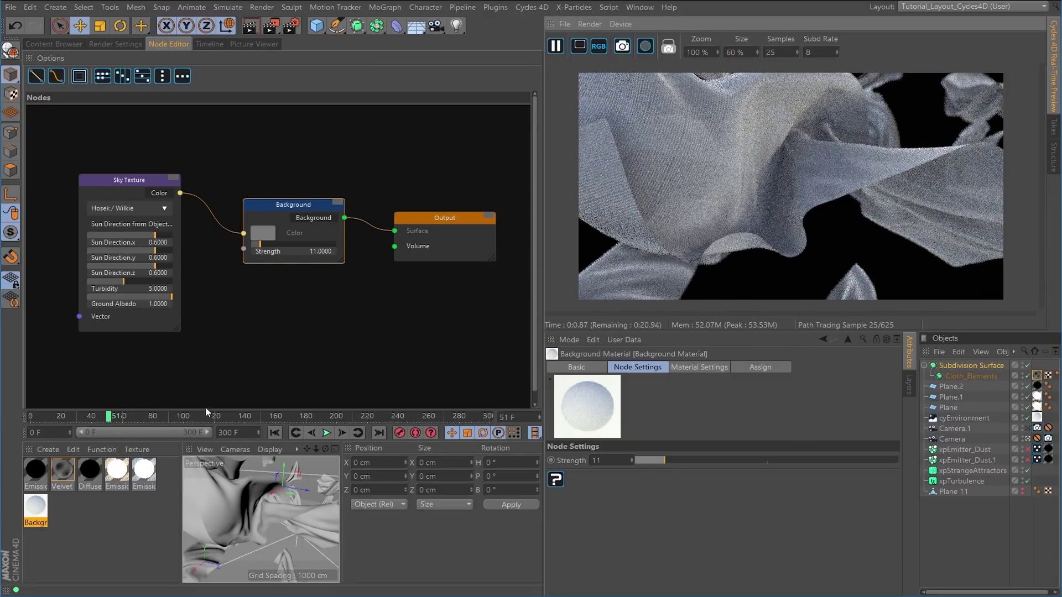
mouse_move(109, 415)
left_mouse_down()
mouse_move(120, 417)
mouse_move(106, 417)
left_mouse_up()
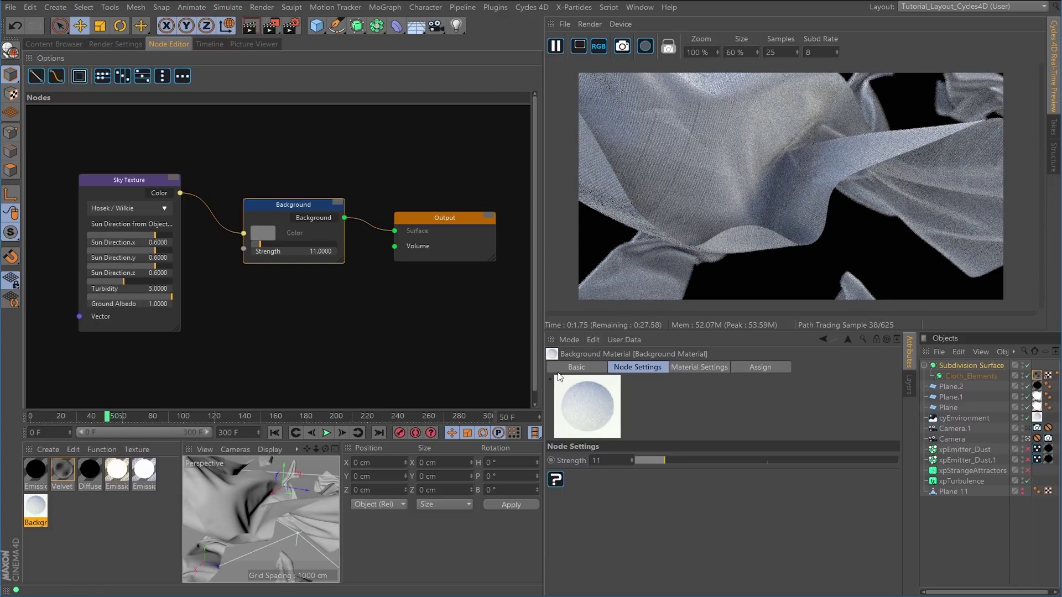
left_click_drag(107, 418, 117, 419)
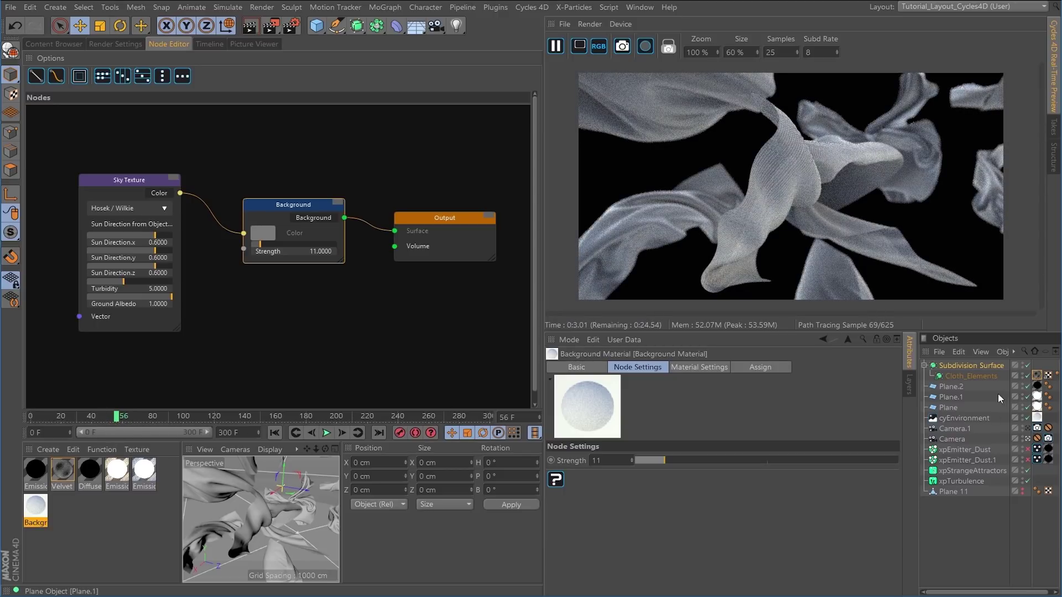
Set the depth of field aperture size on Camera's cyCamera tag to 0.05 and restart the real-time preview
left_click(1048, 438)
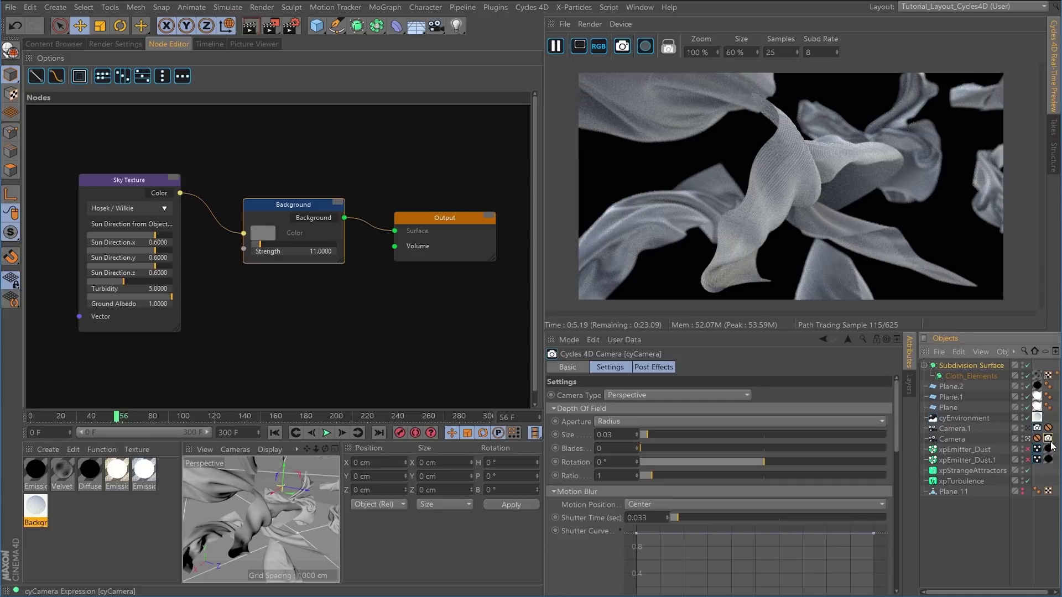
left_click(636, 431)
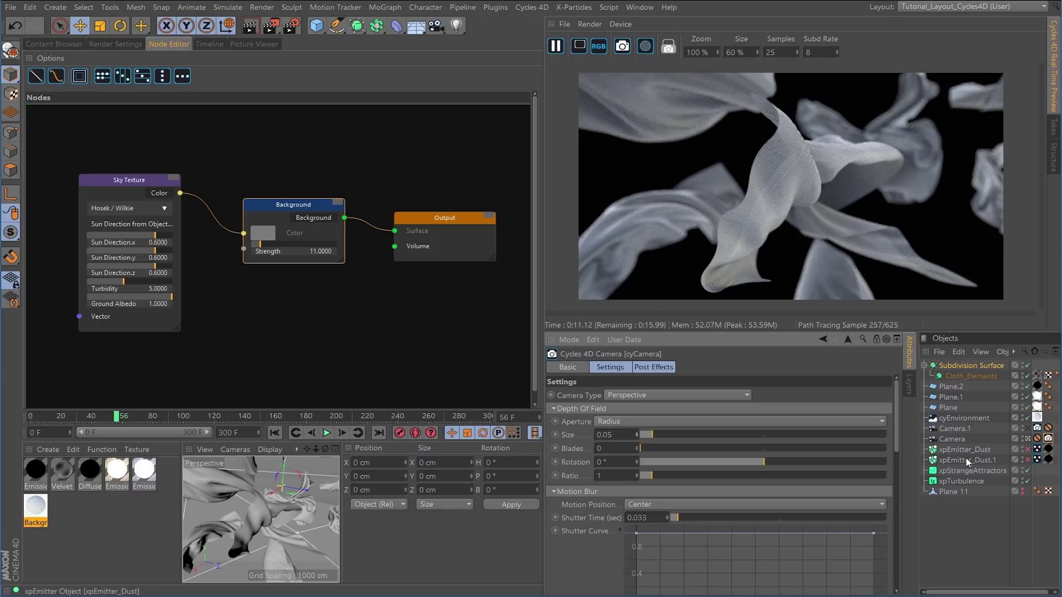
left_click(555, 47)
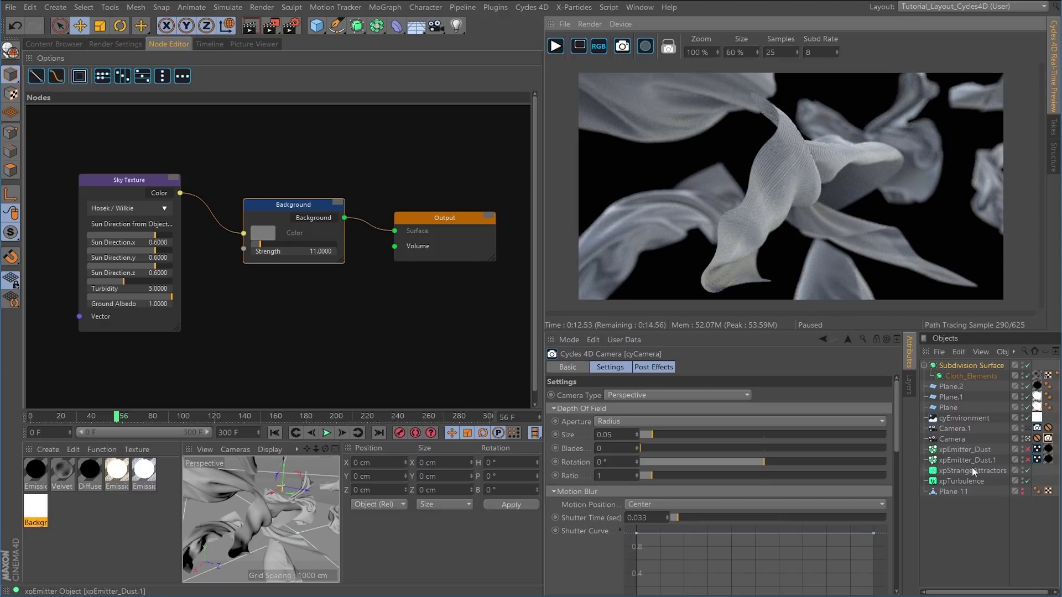
left_click(555, 46)
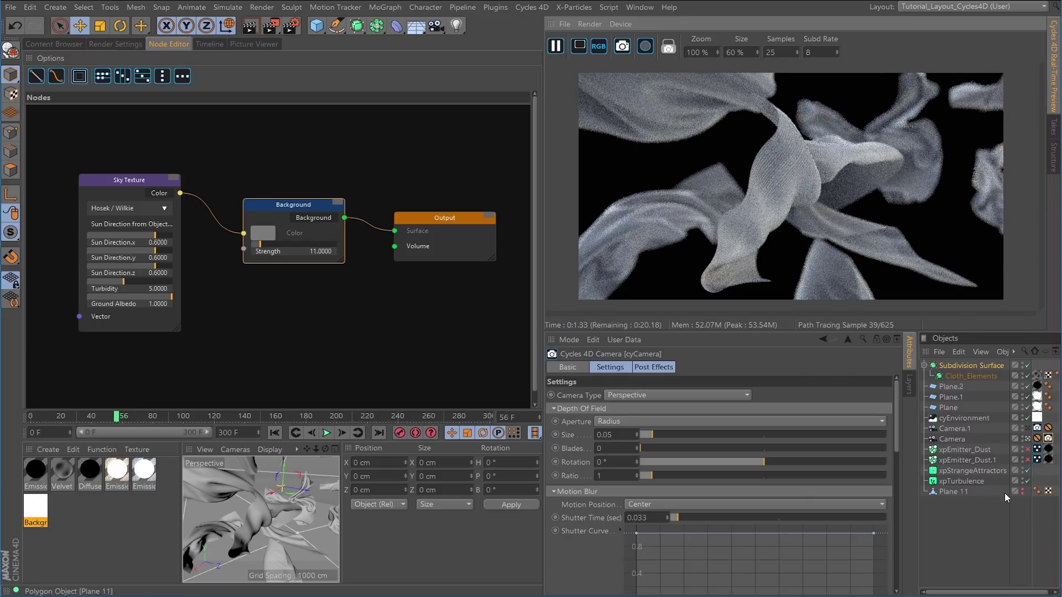
Enable the xpEmitter_Dust and xpEmitter_Dust.1 emitters, pause the real-time preview and disable xpStrangeAttractors
left_click(1027, 449)
left_click(1027, 460)
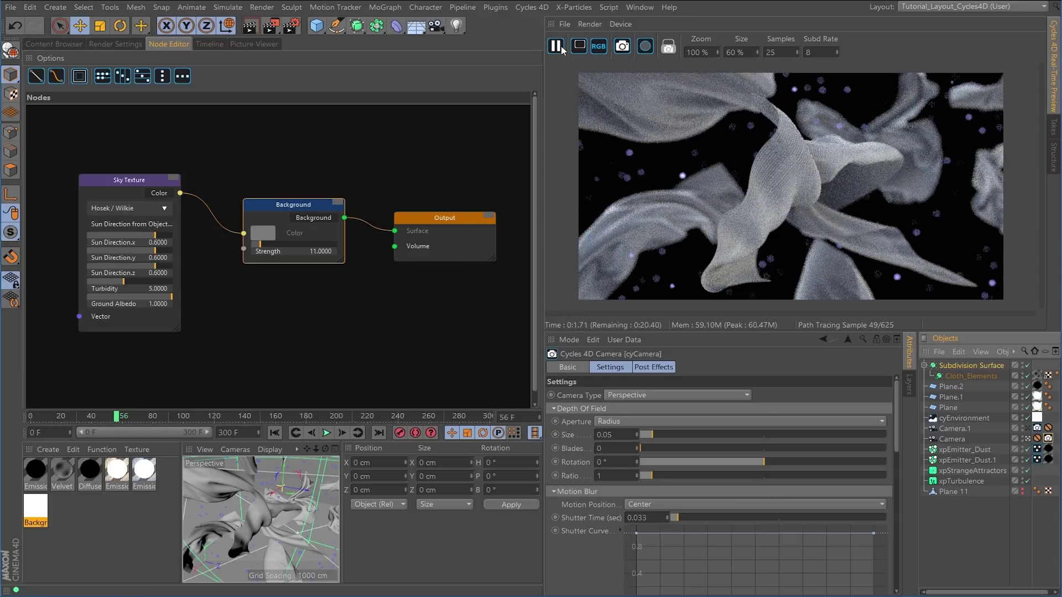
left_click(555, 46)
left_click(1027, 471)
Play the dust animation from the start, stop at frame 43 and restart the real-time preview there
left_click(275, 433)
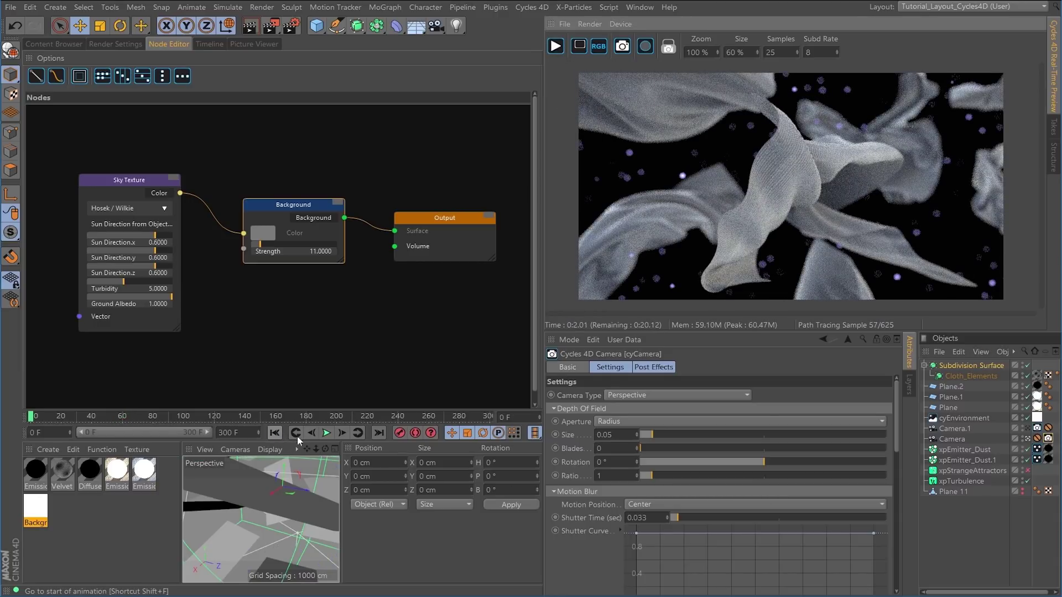
left_click(327, 433)
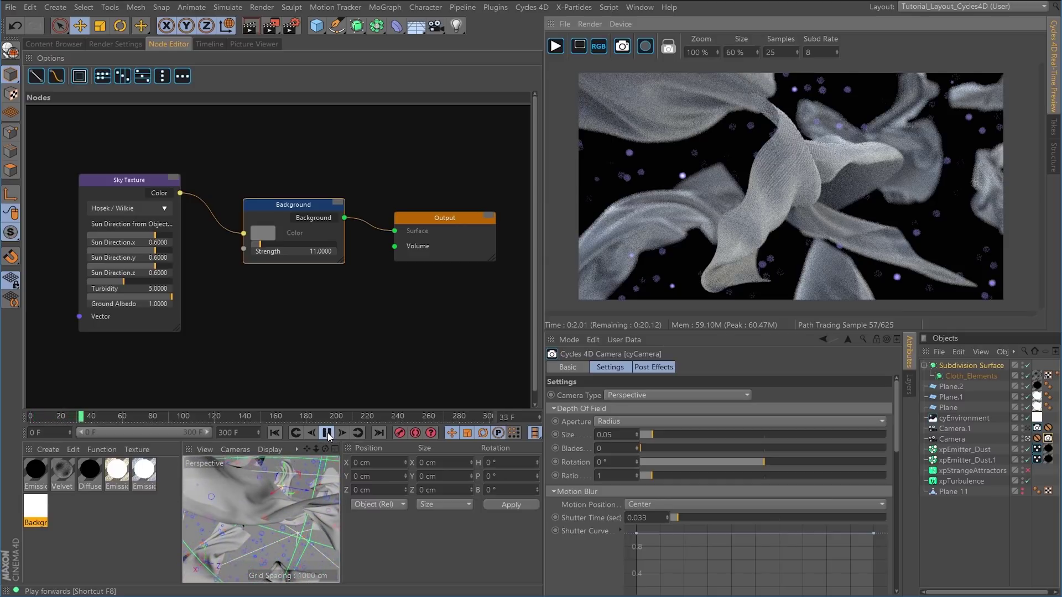
left_click(327, 433)
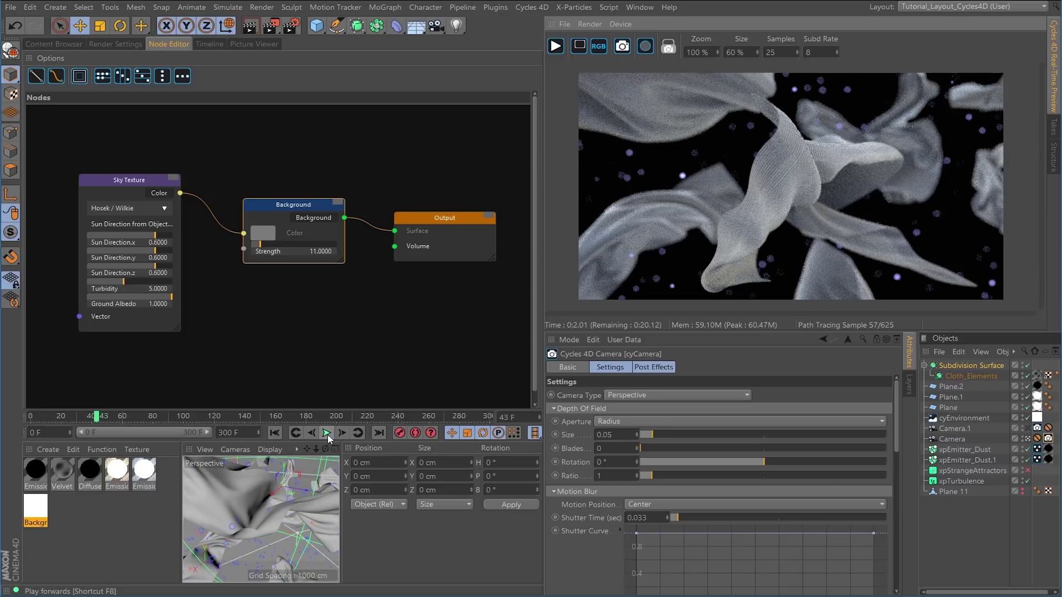
left_click(556, 49)
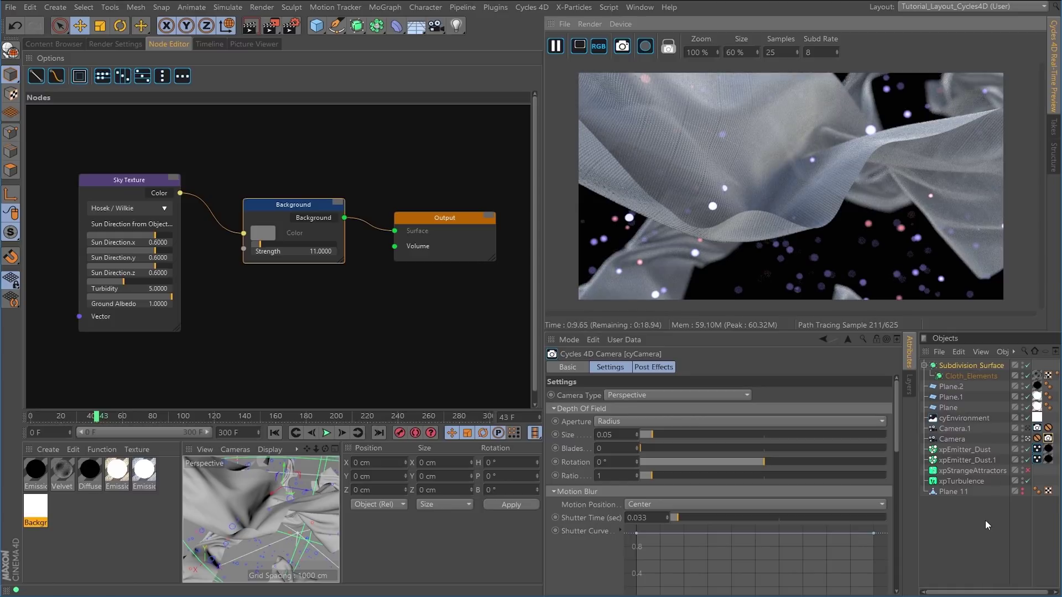
On xpEmitter_Dust.1's cyInstance tag, set the size variation to 10% and the size multiplier to 20%, reducing the multiplier further to 10%
left_click(1037, 450)
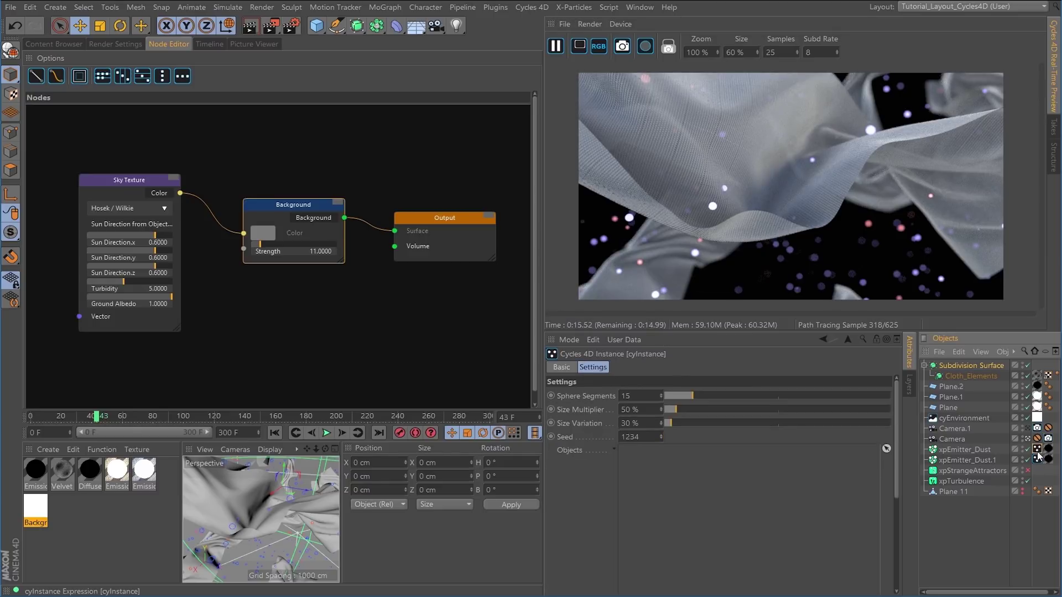
left_click(1038, 460)
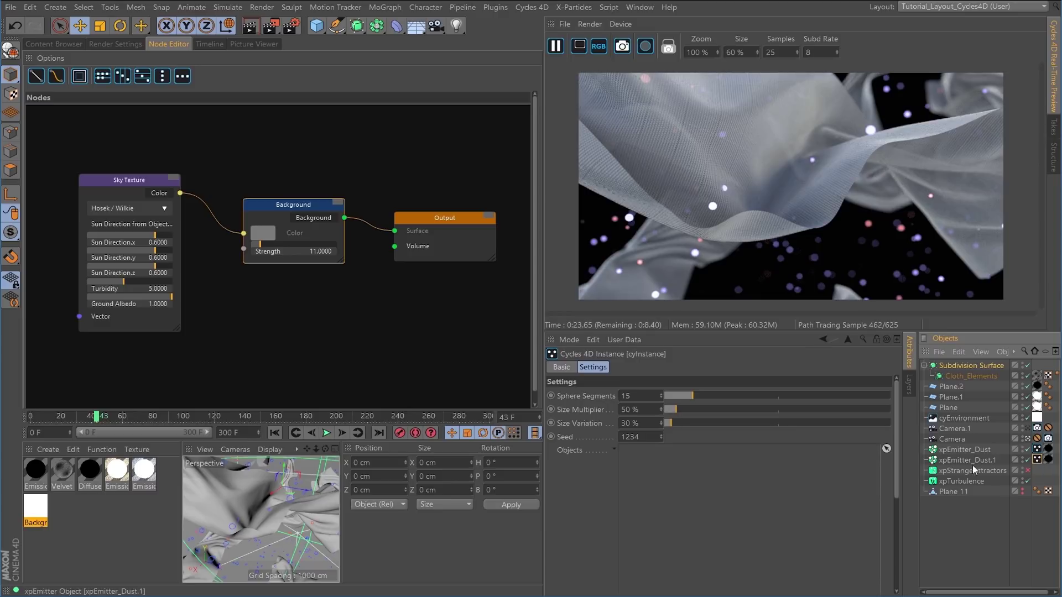
double_click(642, 409)
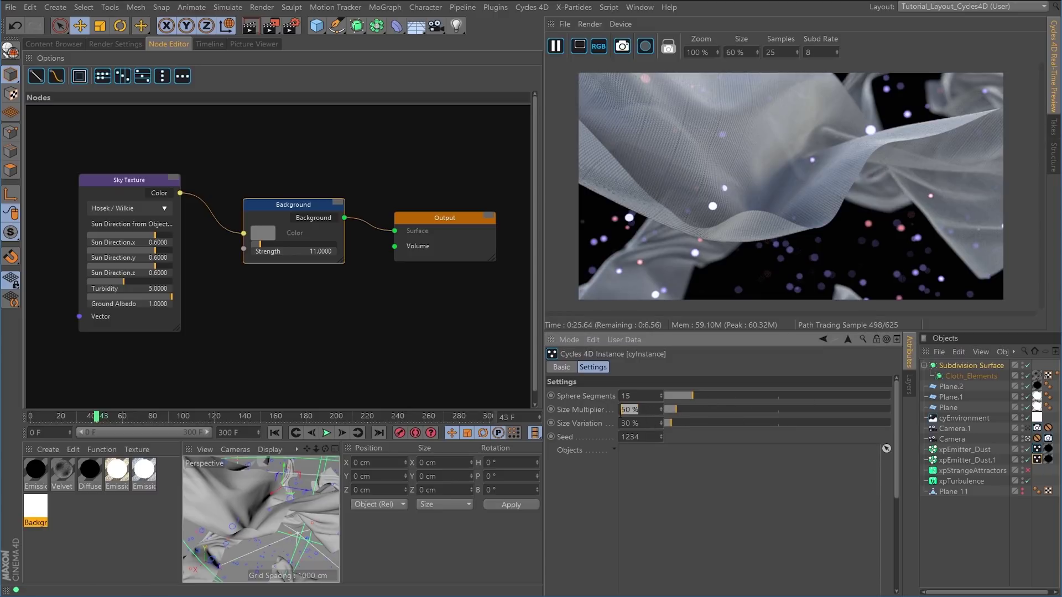
type("20")
key("Return")
double_click(630, 423)
type("10")
key("Return")
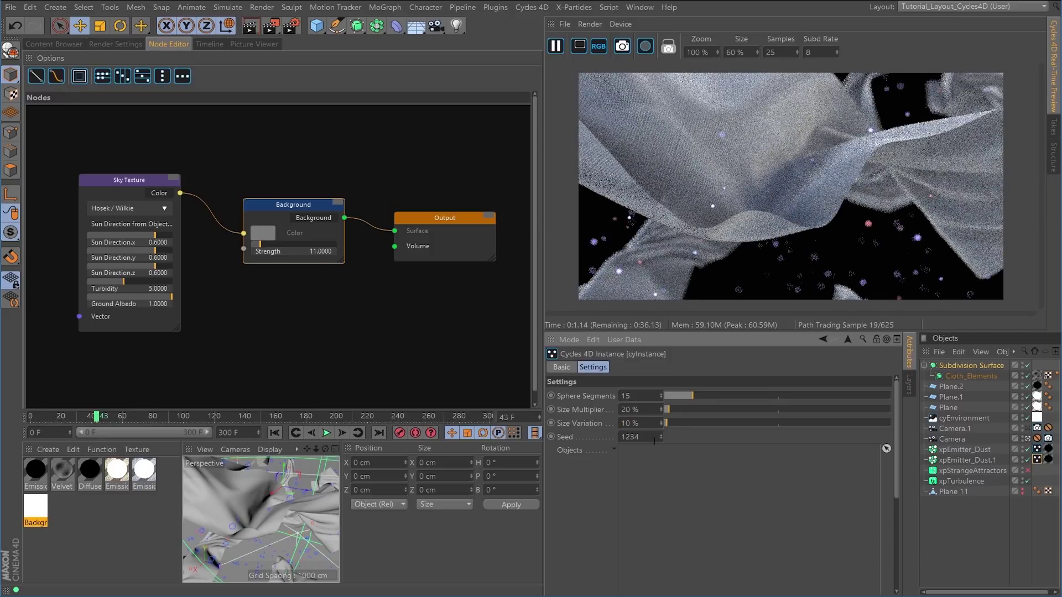
double_click(643, 410)
type("10")
key("Return")
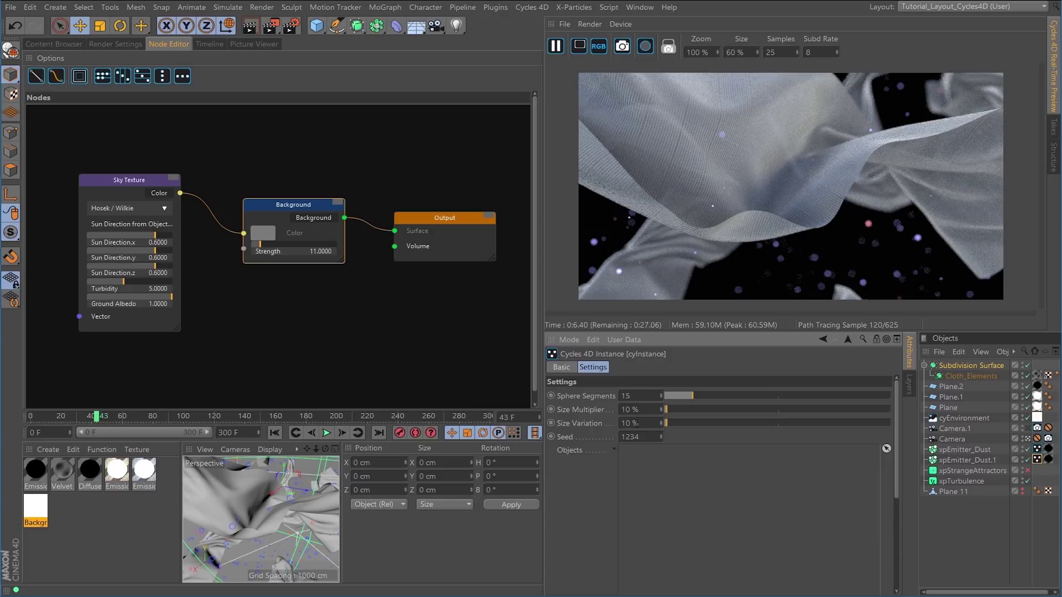
Set the size multiplier and size variation to 10% on xpEmitter_Dust's cyInstance tag, and check that both dust emitters match
left_click(1038, 451)
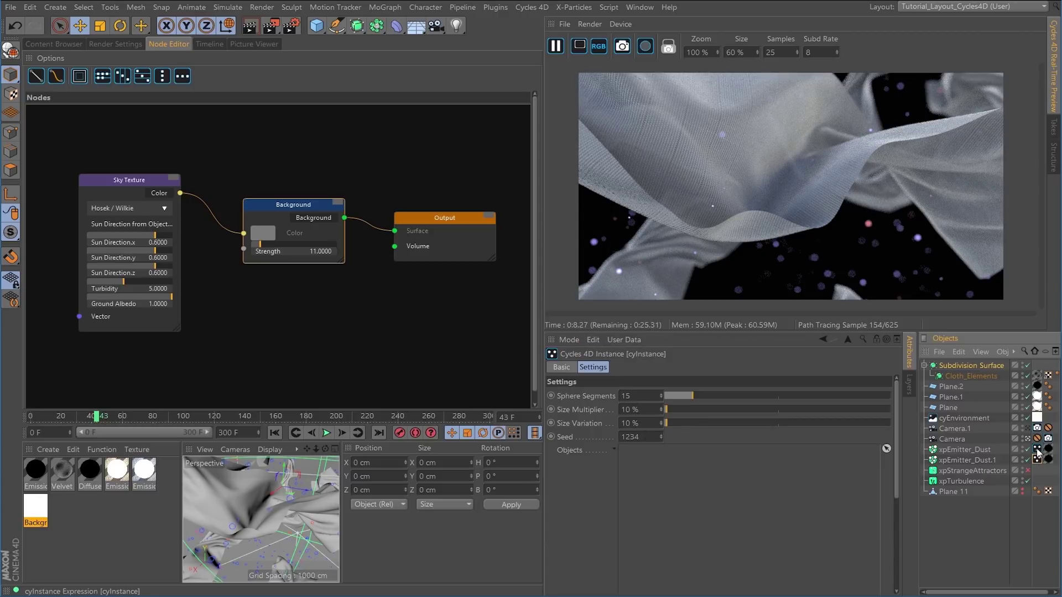
left_click(645, 410)
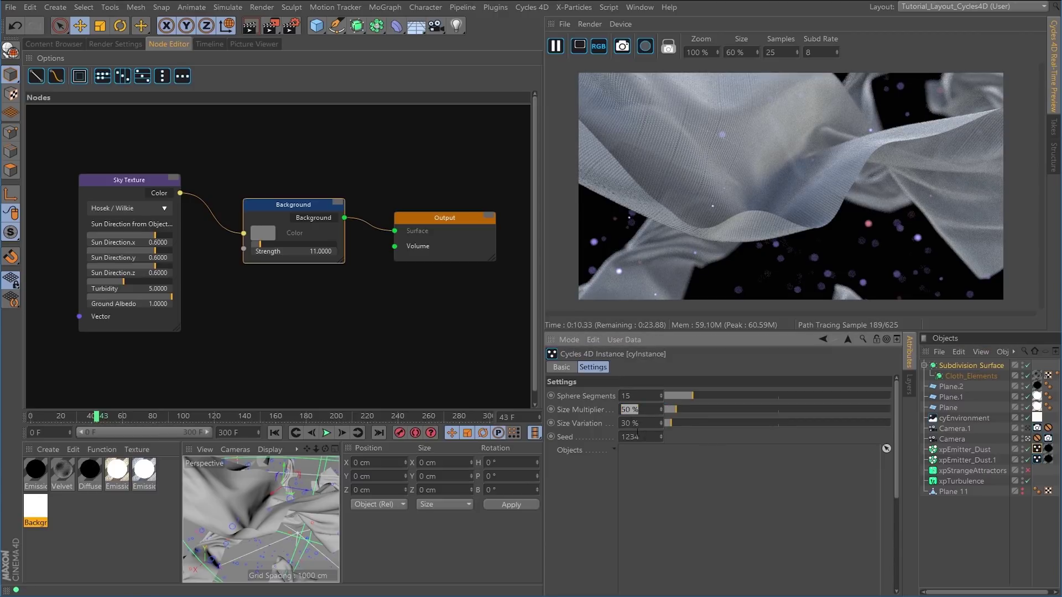
type("10")
key("Tab")
type("10")
left_click(1039, 453)
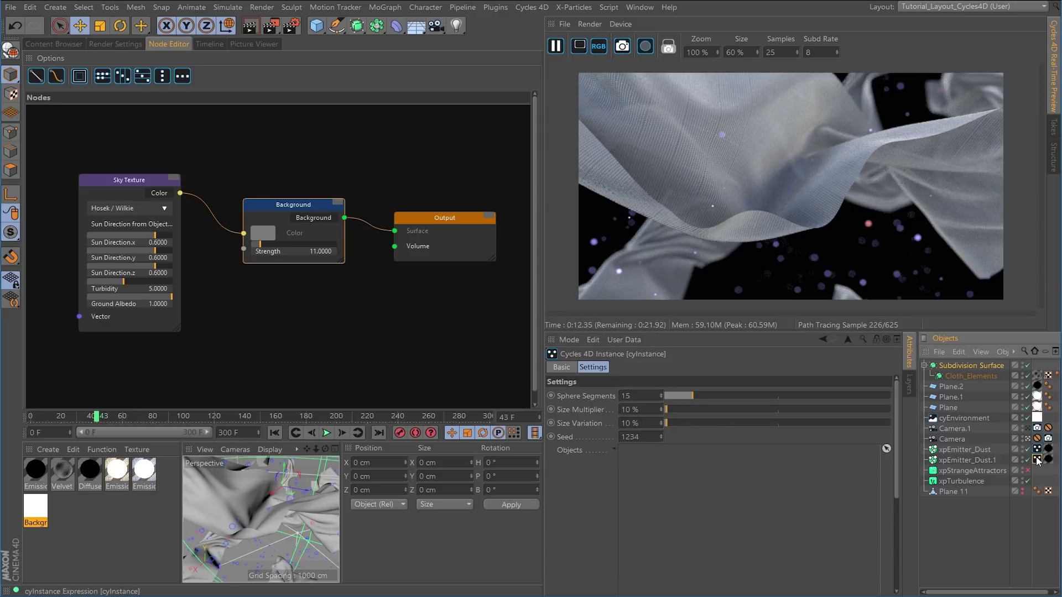
left_click(636, 423)
type("30")
left_click_drag(628, 425, 617, 429)
type("10")
key("Return")
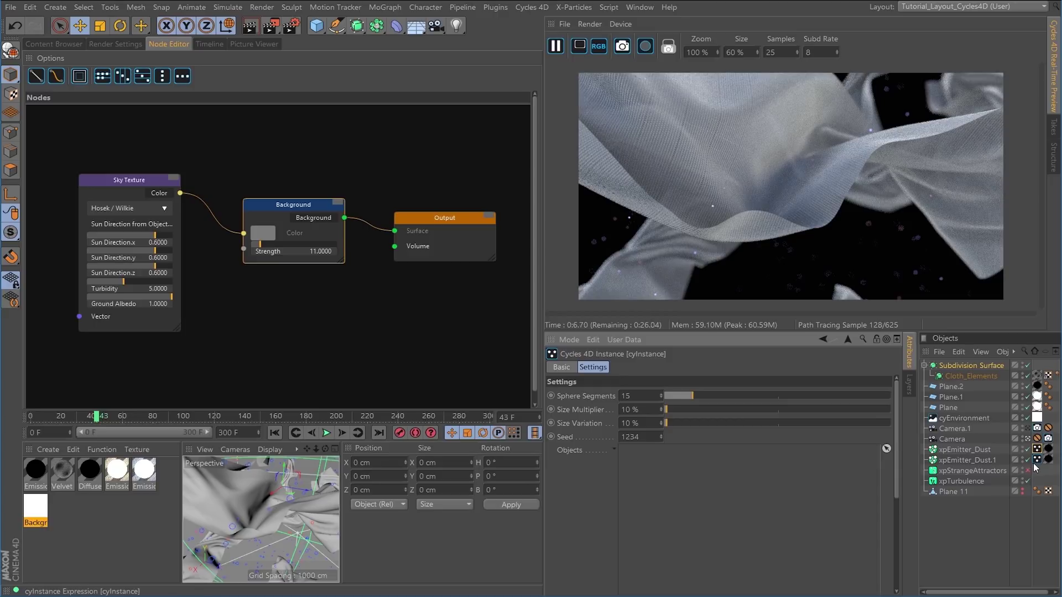
Look through Camera.1, compare the rendered cloth between frames 92 and 101, and pause the real-time preview at frame 97
left_click(1027, 428)
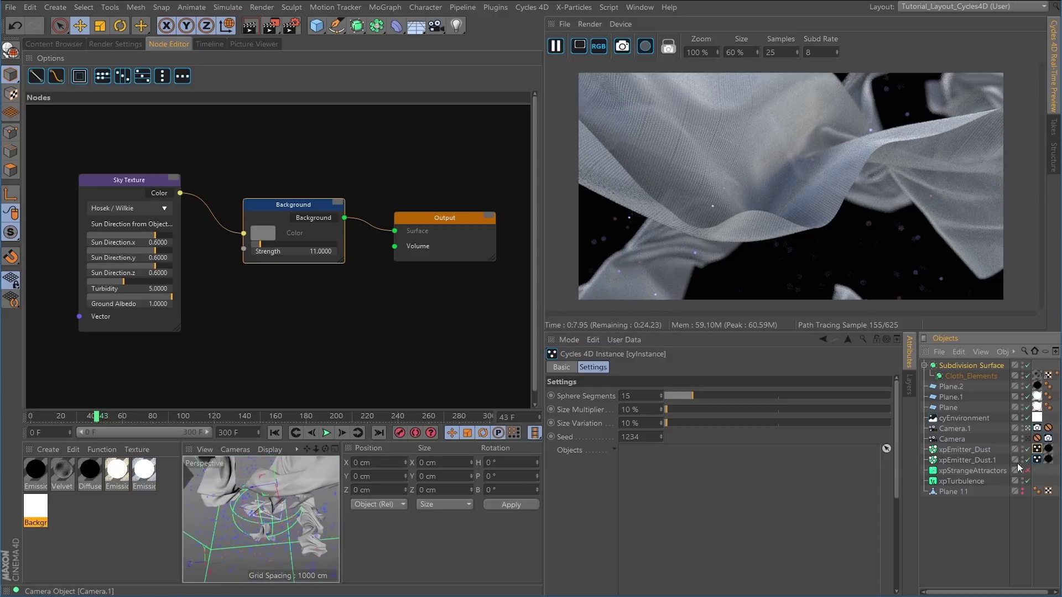
left_click(173, 419)
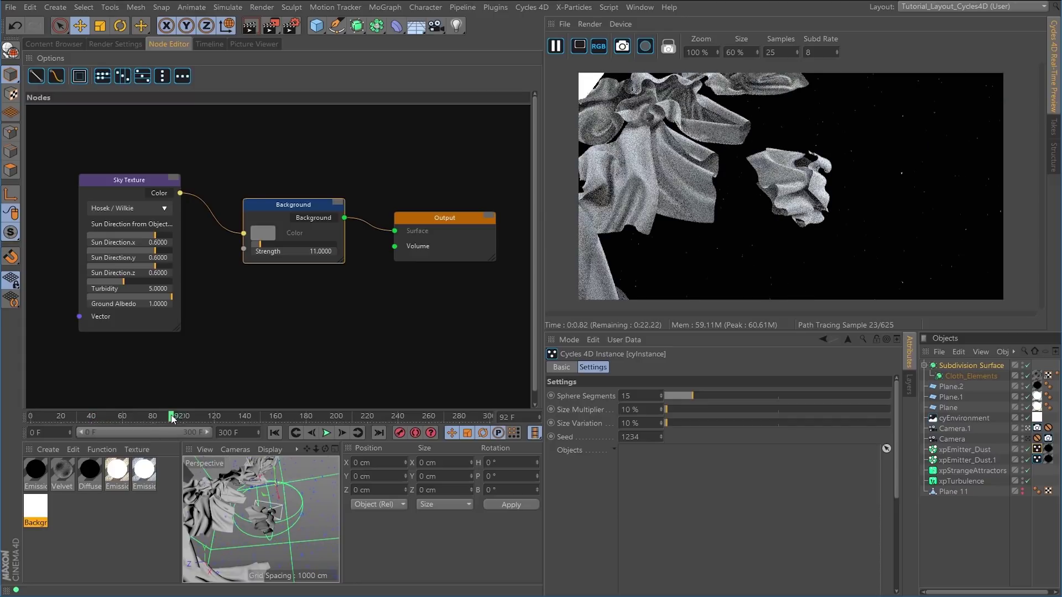
left_click_drag(173, 419, 187, 419)
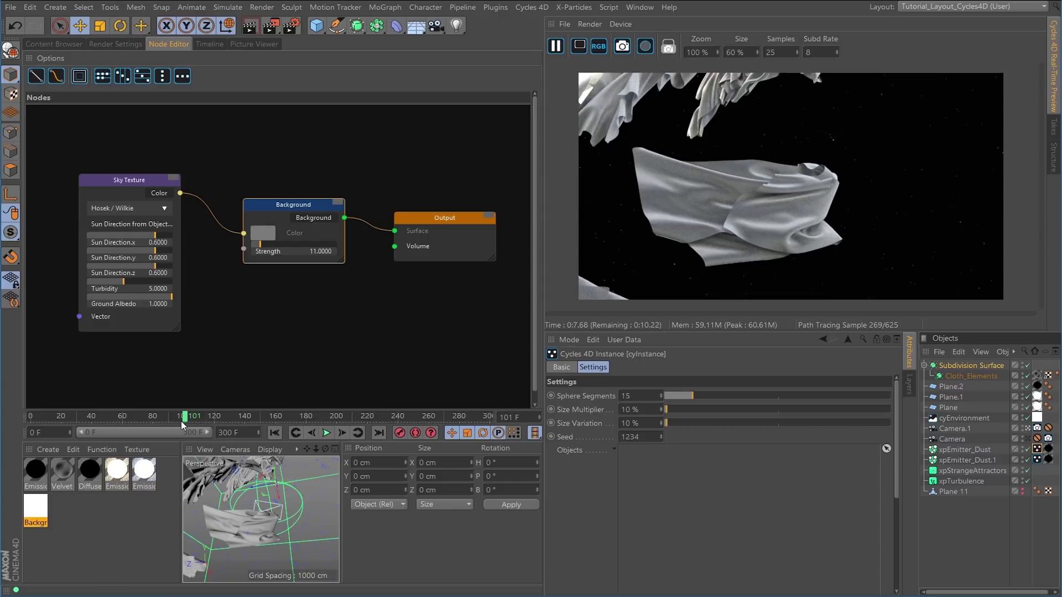
left_click_drag(182, 419, 177, 418)
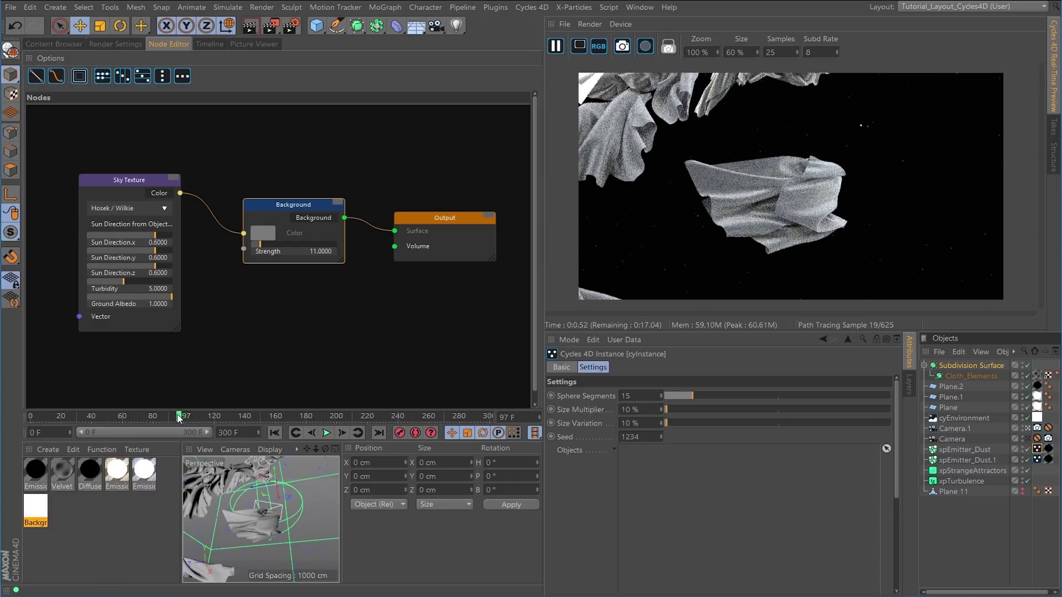
left_click(172, 414)
left_click(180, 415)
left_click(551, 49)
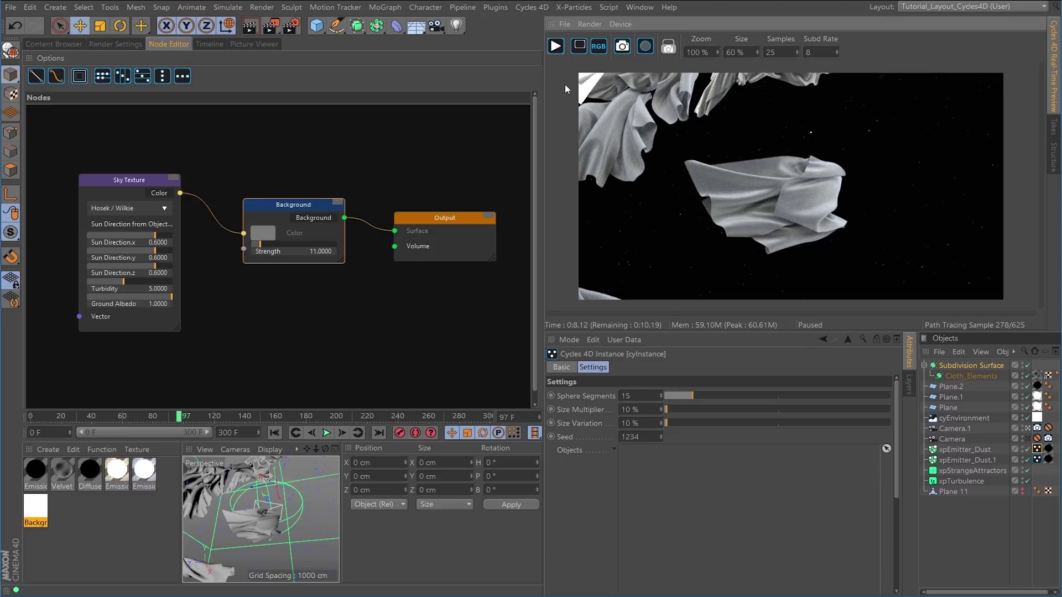
Switch to the Tutorial_Layout_C4D layout and delete the protection tag from Camera.1
left_click(939, 8)
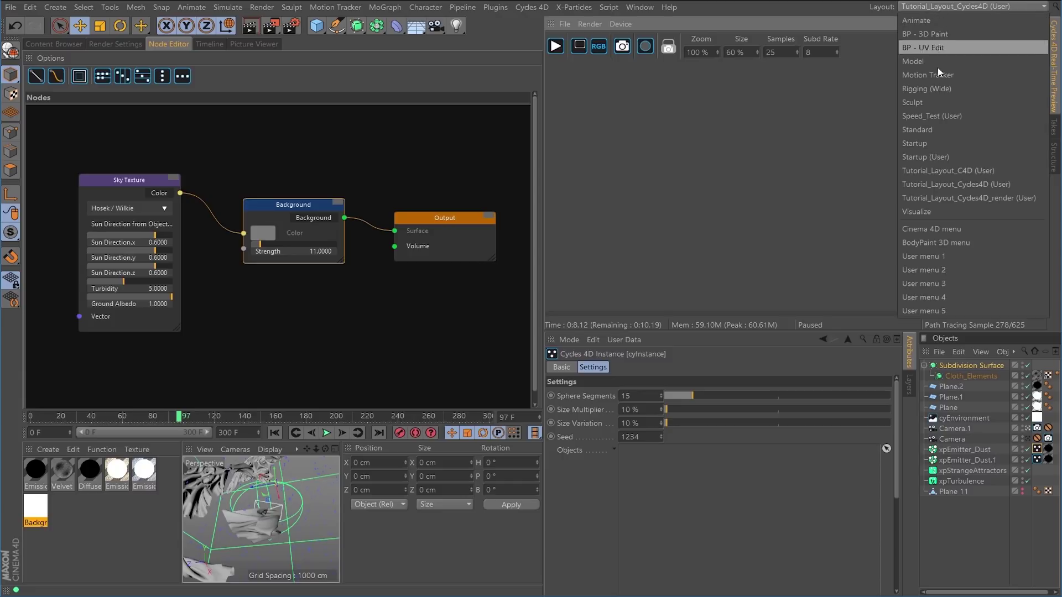
left_click(940, 171)
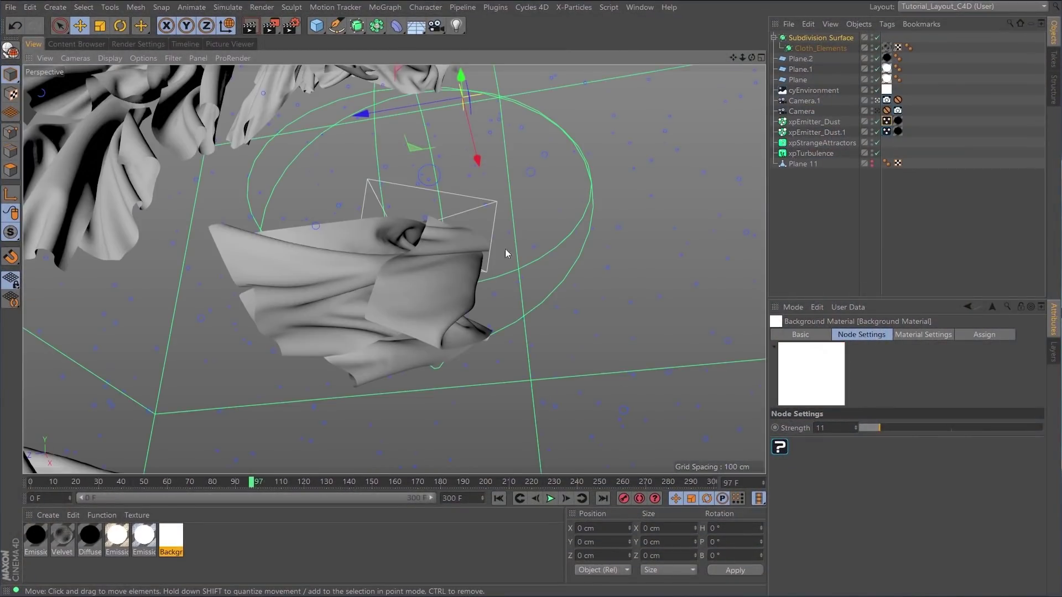
left_click(899, 104)
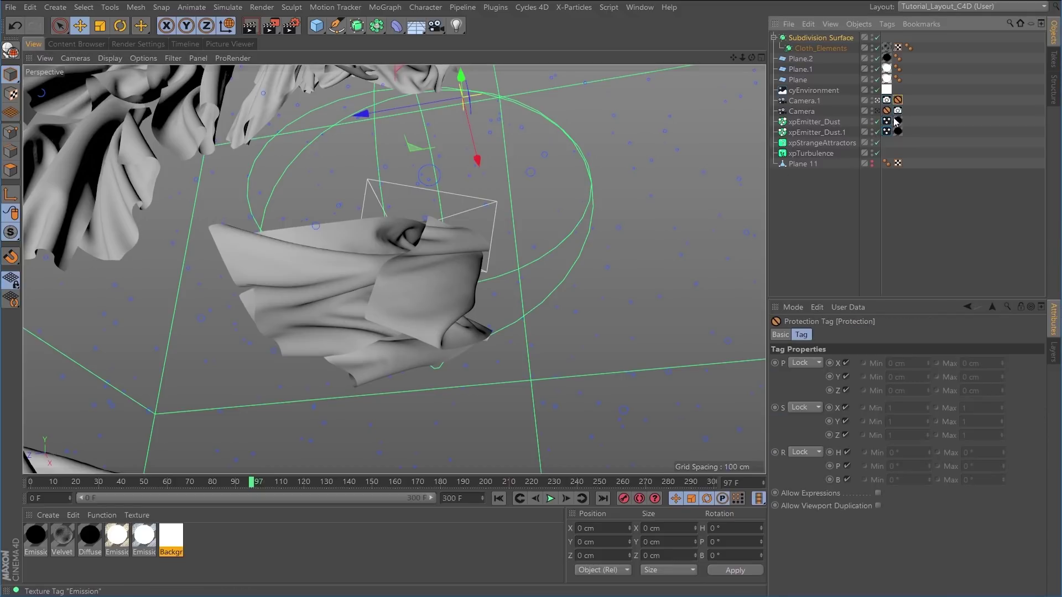
key("Delete")
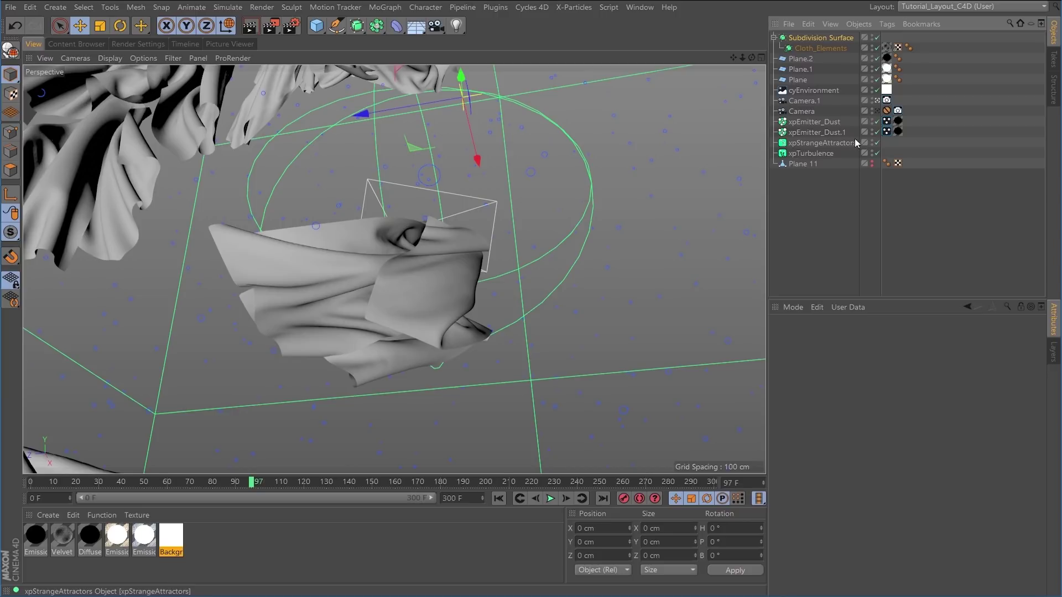
Disable both dust emitters and reframe Camera.1 closer on the hanging cloth around frame 91
left_click_drag(877, 122, 877, 133)
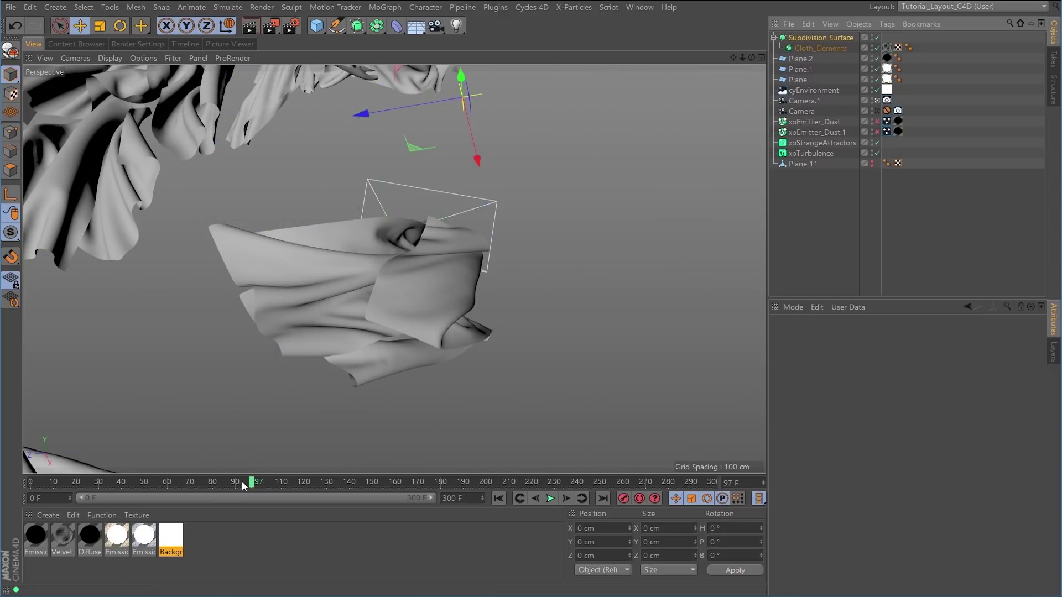
mouse_move(249, 485)
left_mouse_down()
mouse_move(230, 490)
mouse_move(278, 485)
mouse_move(227, 489)
mouse_move(280, 483)
mouse_move(239, 485)
left_mouse_up()
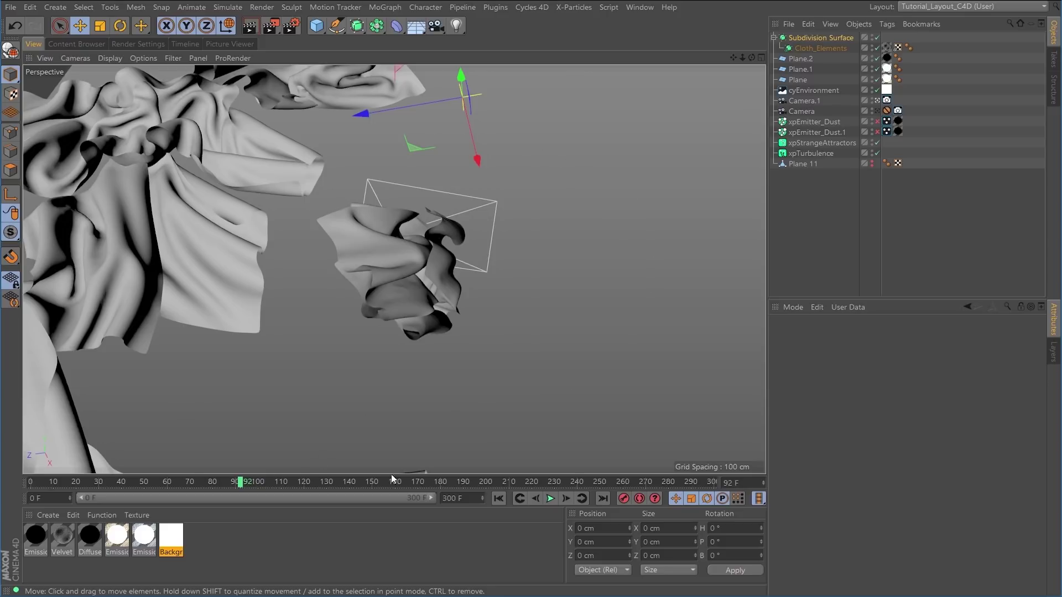
mouse_move(403, 265)
left_mouse_down("alt")
mouse_move(436, 293)
mouse_move(412, 273)
mouse_move(420, 268)
left_mouse_up("alt")
middle_click_drag(420, 268, 533, 292, "alt")
right_click_drag(496, 284, 550, 288, "alt")
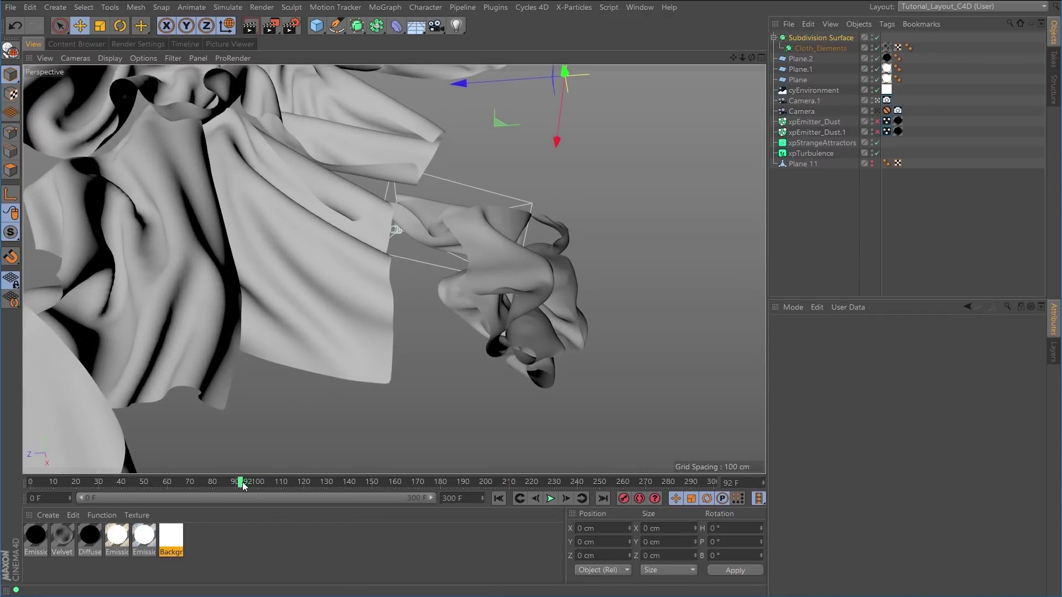
mouse_move(253, 483)
left_mouse_down()
mouse_move(296, 486)
mouse_move(228, 482)
mouse_move(238, 481)
left_mouse_up()
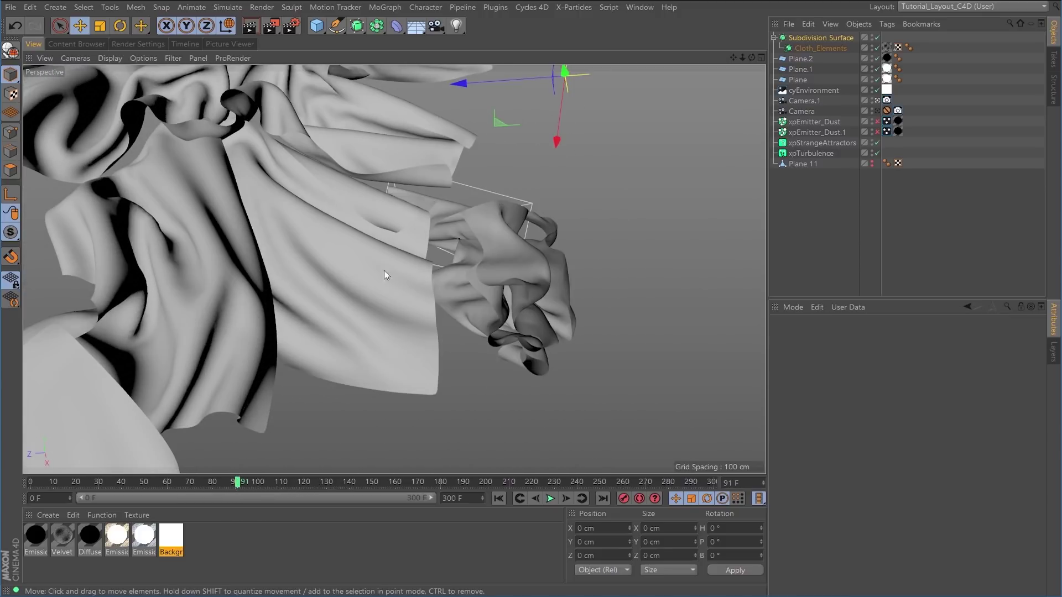
left_click_drag(475, 290, 536, 312, "alt")
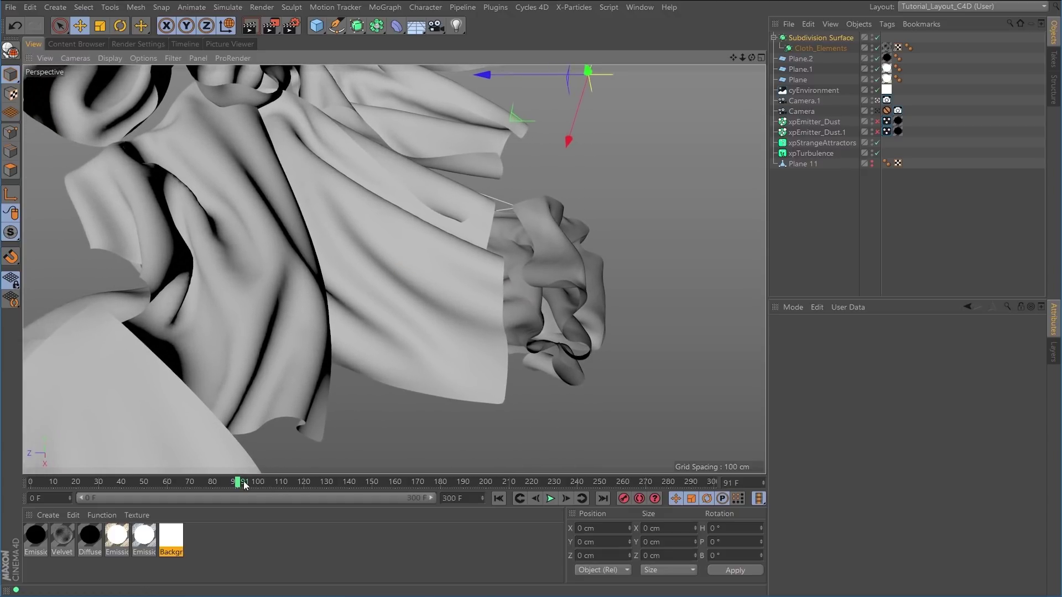
Refine Camera.1's framing into a close-up of the cloth folds while checking nearby frames, stopping at frame 103
mouse_move(246, 481)
left_mouse_down()
mouse_move(290, 489)
mouse_move(247, 486)
left_mouse_up()
mouse_move(487, 335)
left_mouse_down("alt")
mouse_move(504, 326)
mouse_move(507, 336)
left_mouse_up("alt")
mouse_move(258, 478)
left_mouse_down()
mouse_move(214, 485)
mouse_move(296, 487)
mouse_move(245, 486)
left_mouse_up()
right_click_drag(513, 286, 544, 288, "alt")
mouse_move(241, 483)
left_mouse_down()
mouse_move(277, 488)
mouse_move(258, 486)
left_mouse_up()
left_click_drag(436, 390, 452, 332, "alt")
mouse_move(254, 483)
left_mouse_down()
mouse_move(237, 481)
mouse_move(291, 484)
mouse_move(228, 486)
mouse_move(287, 487)
mouse_move(264, 487)
left_mouse_up()
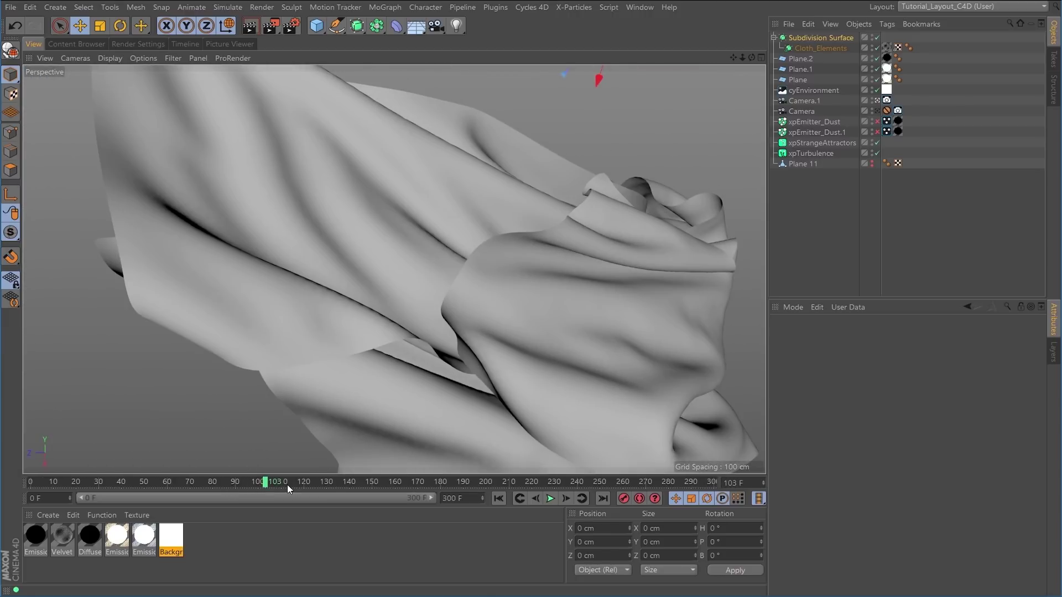
Copy the protection tag from Camera onto Camera.1 to lock its new framing
left_click(888, 110)
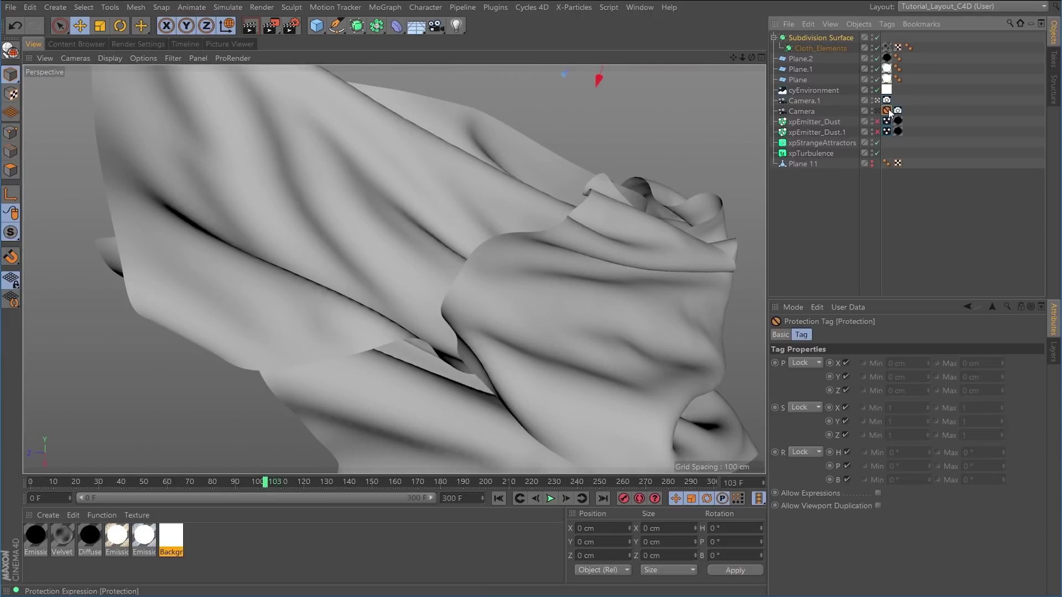
left_click_drag(896, 109, 897, 100, "ctrl")
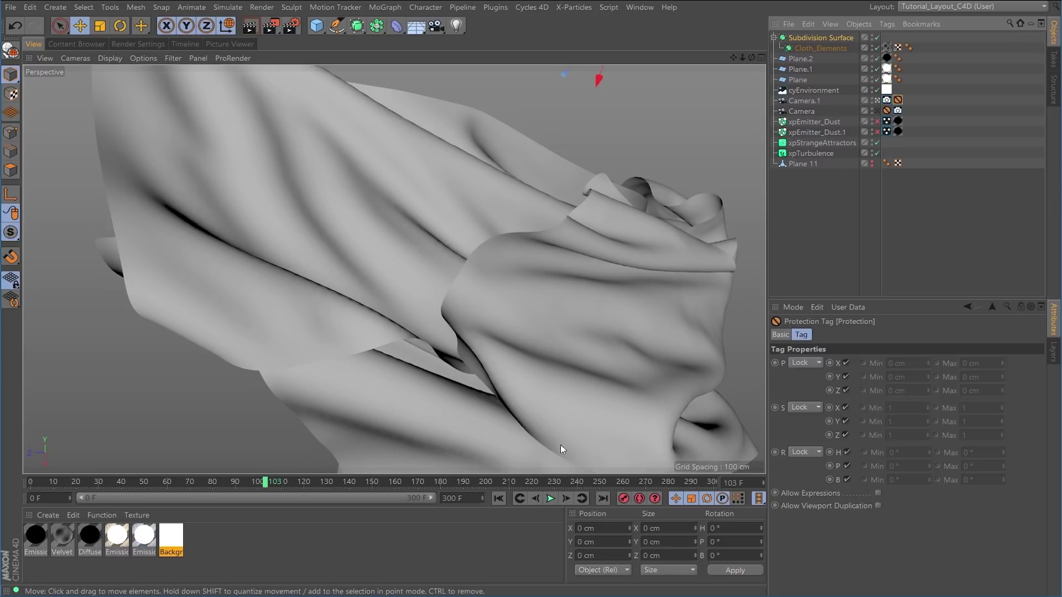
Switch to the Tutorial_Layout_Cycles4D layout and preview the cloth render through Camera.1 at frame 99
left_click(947, 6)
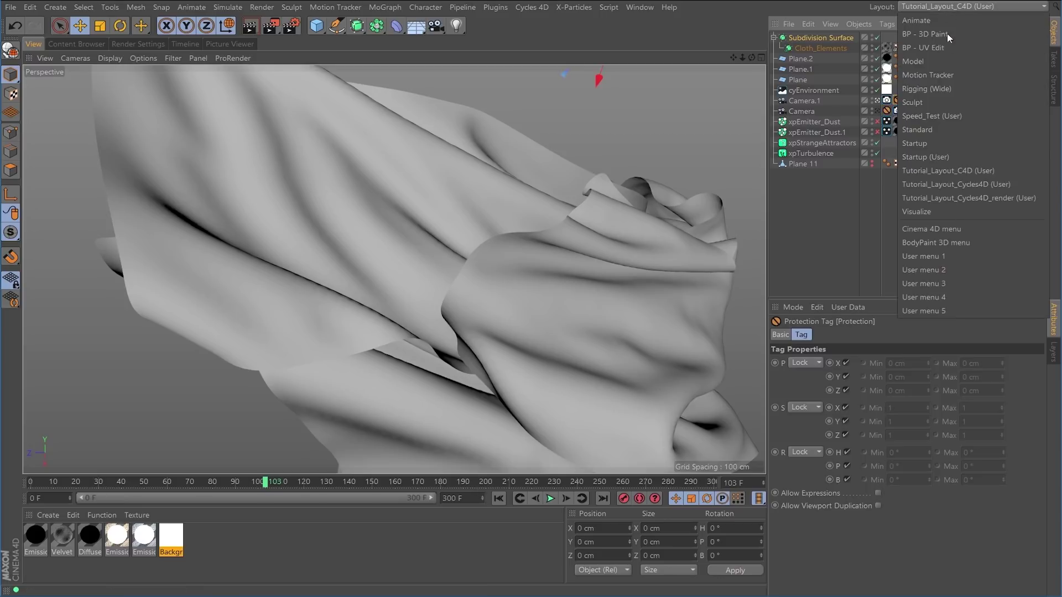
left_click(939, 185)
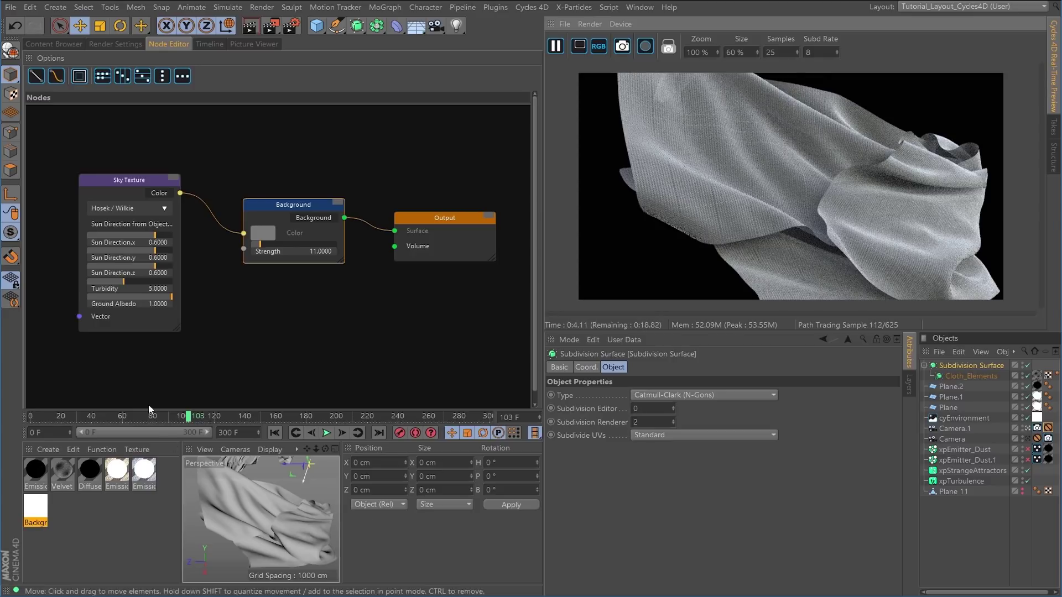
left_click(184, 418)
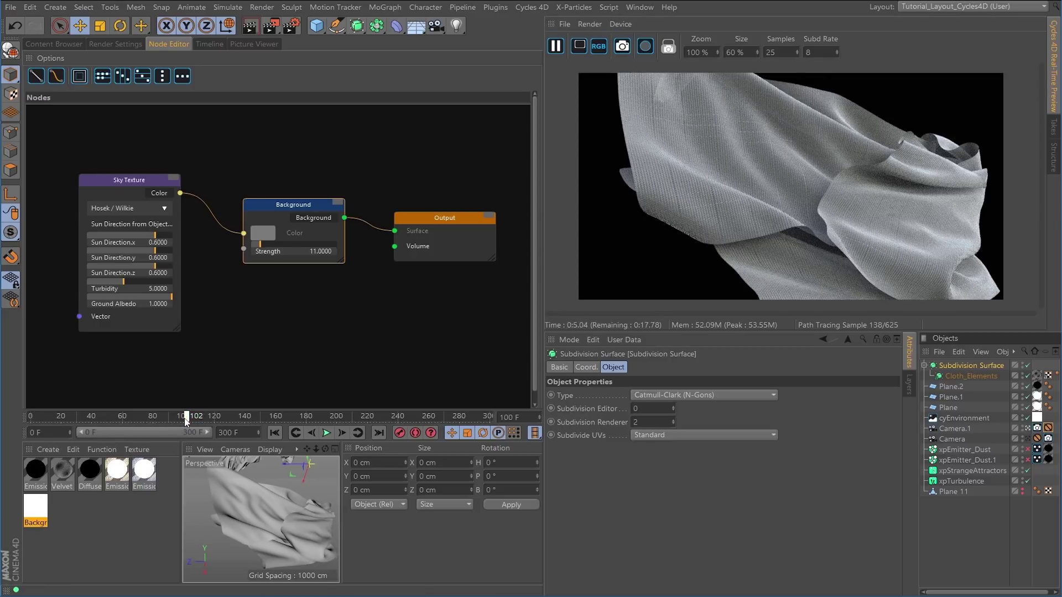
left_click(181, 419)
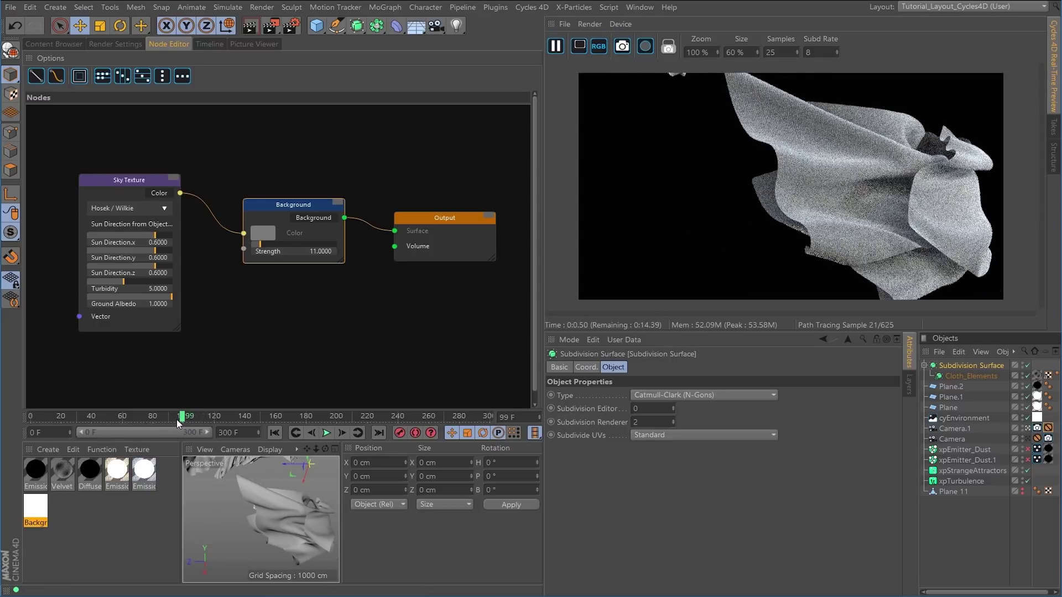
Pick Camera.1's focus distance on the cloth folds at frame 99
left_click(166, 420)
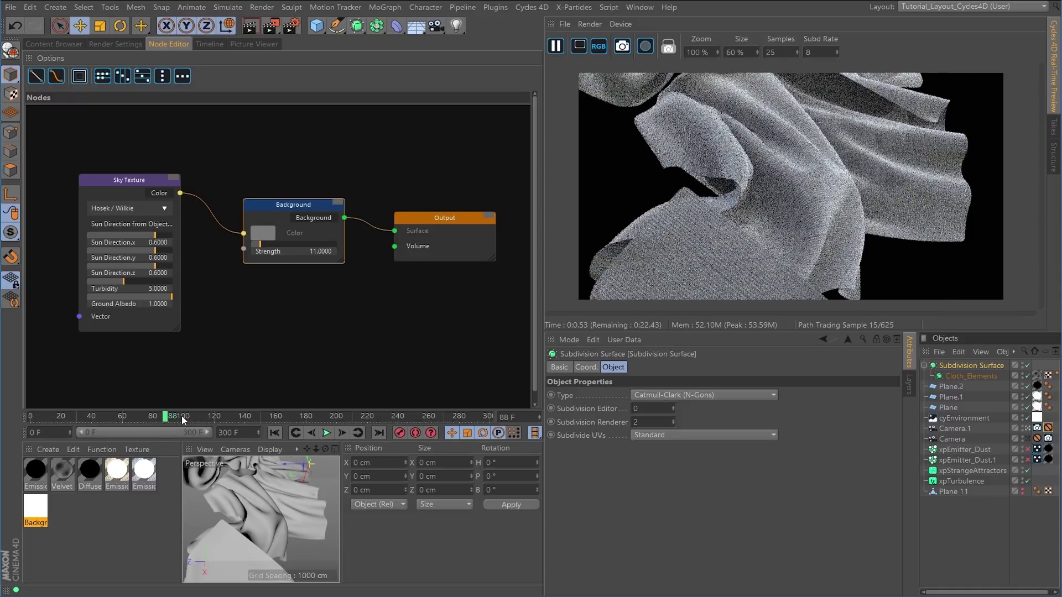
left_click(182, 418)
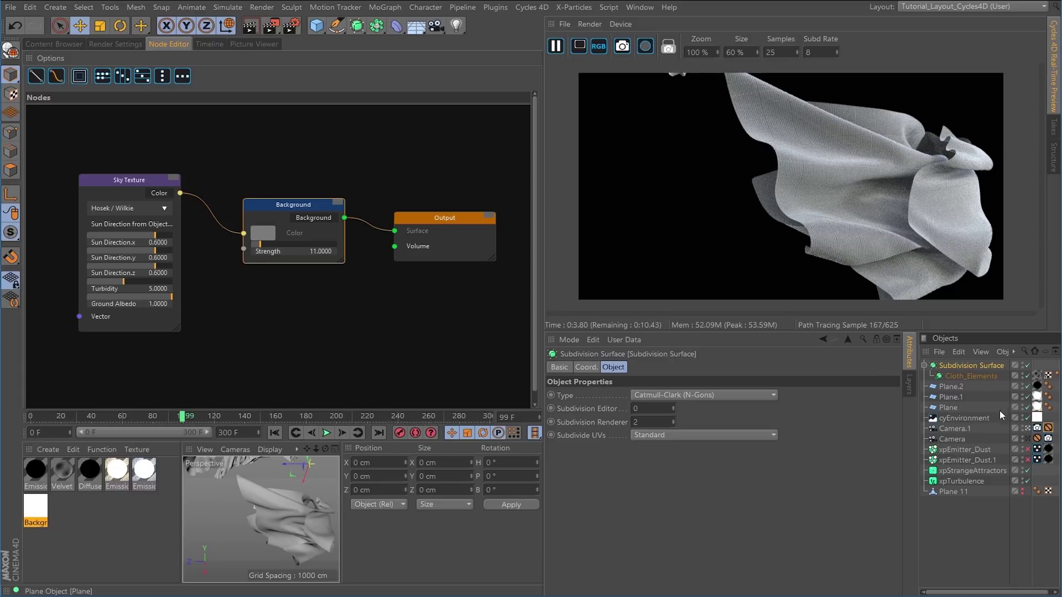
left_click(1036, 430)
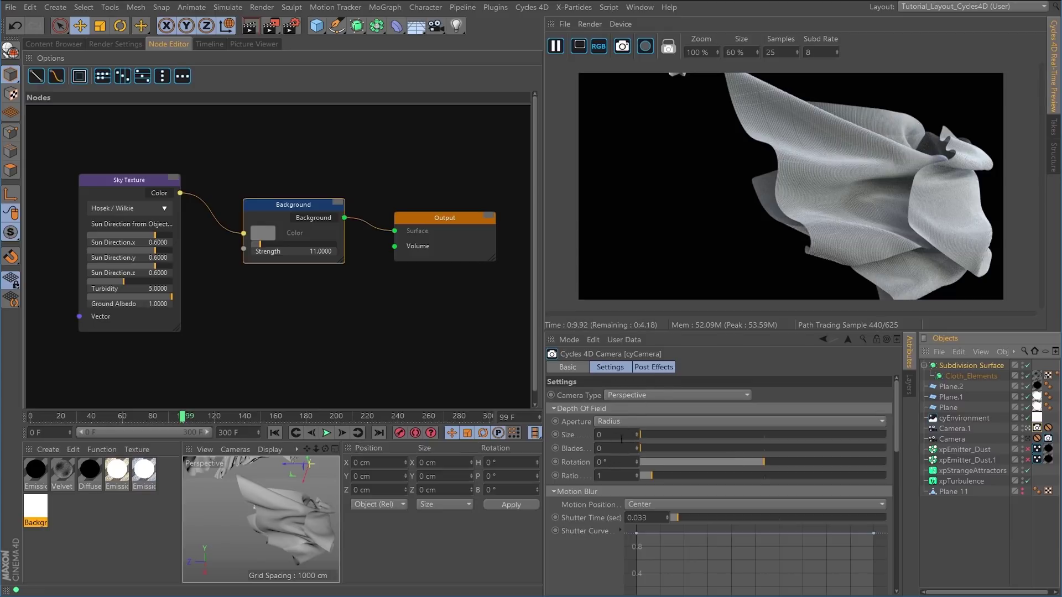
left_click(950, 429)
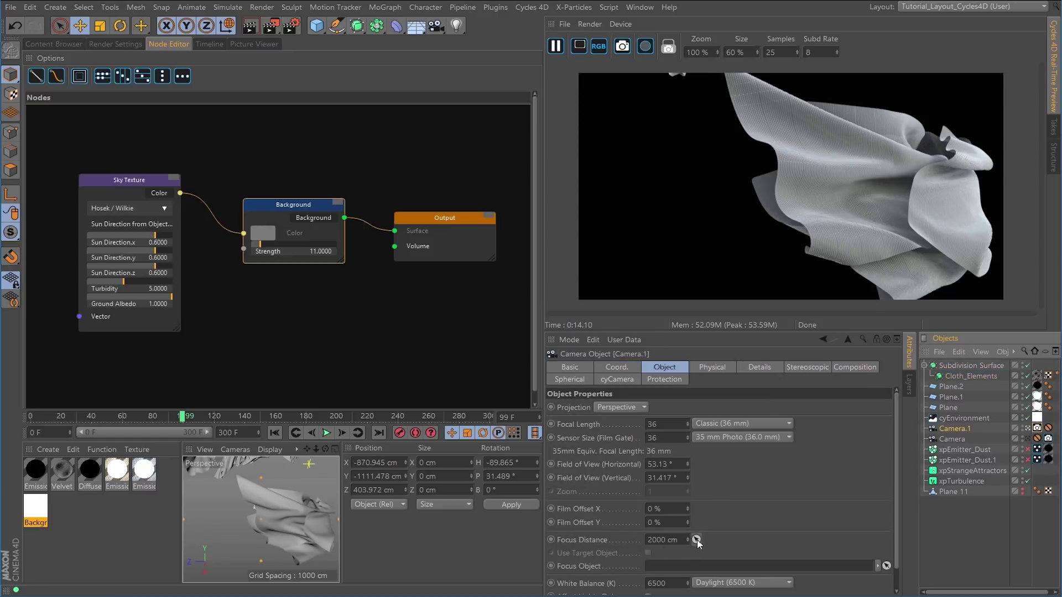
left_click(308, 523)
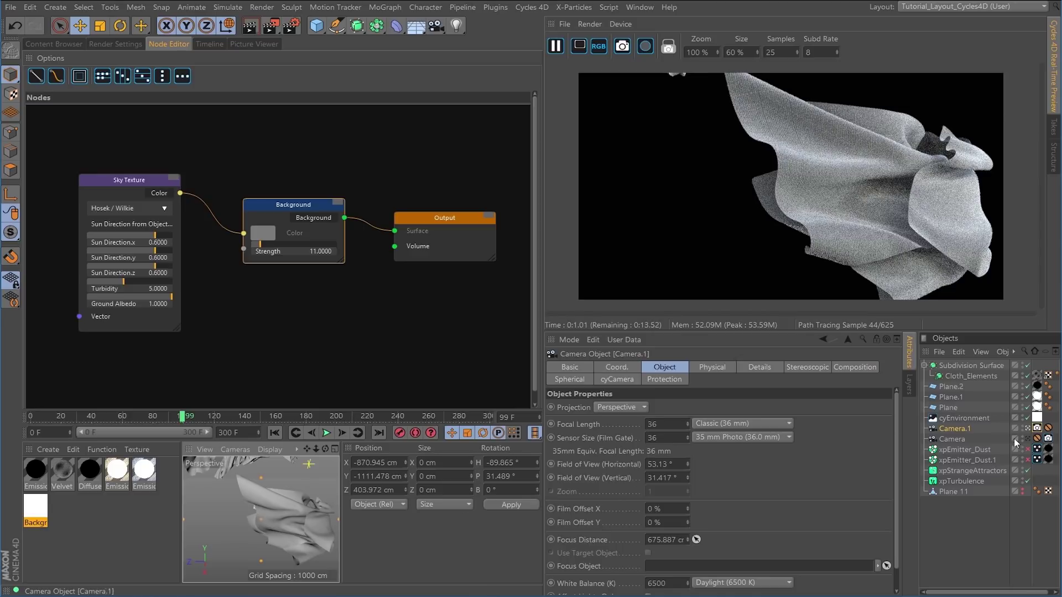
Set Camera.1's depth of field aperture size to 0.06 and check the blur on frames up to 124, stopping at frame 97
left_click(1037, 429)
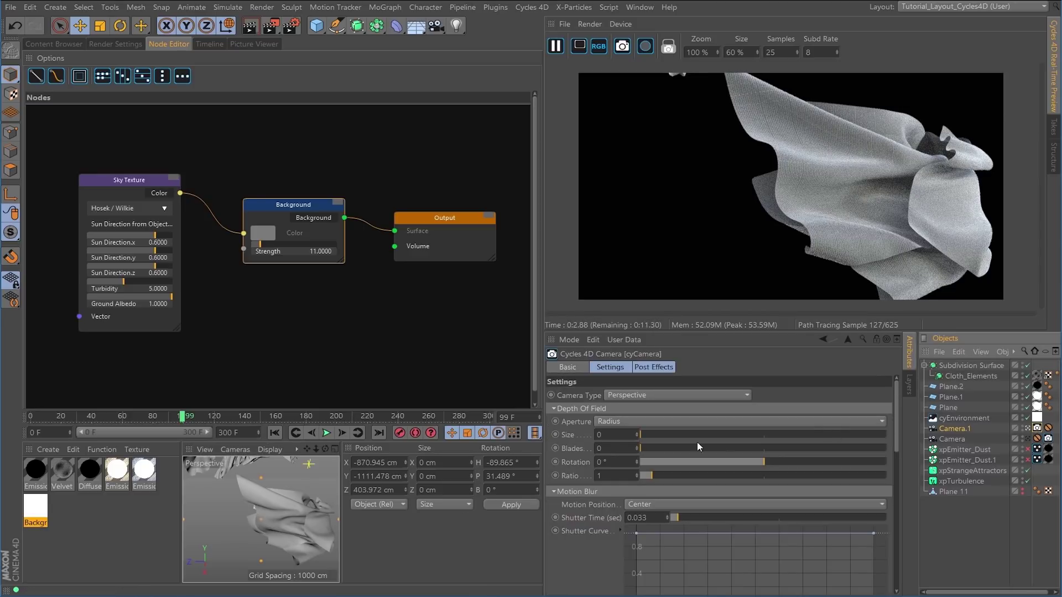
left_click(644, 436)
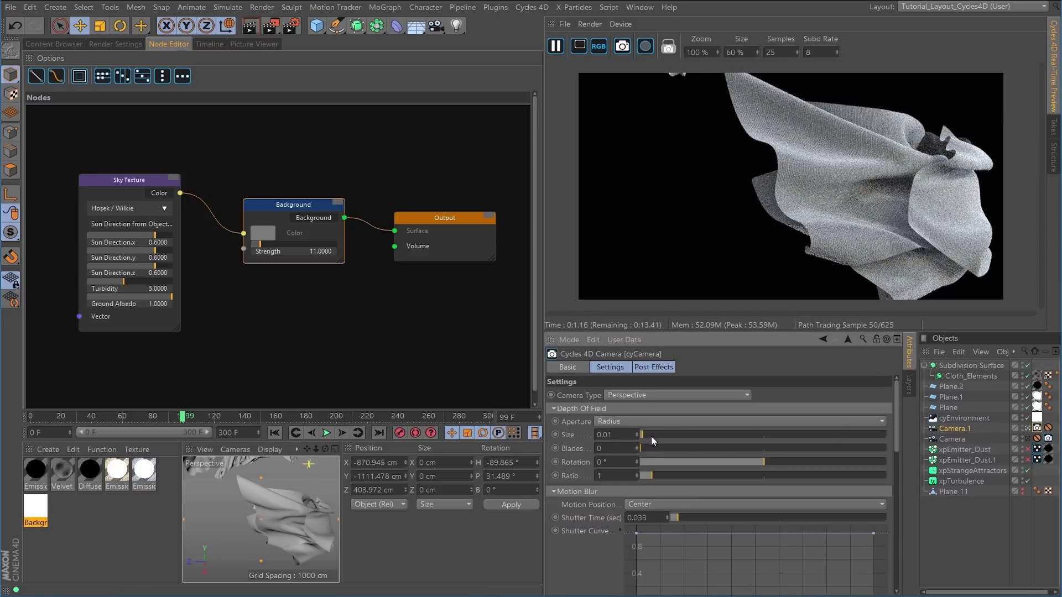
left_click_drag(647, 434, 656, 434)
left_click(200, 416)
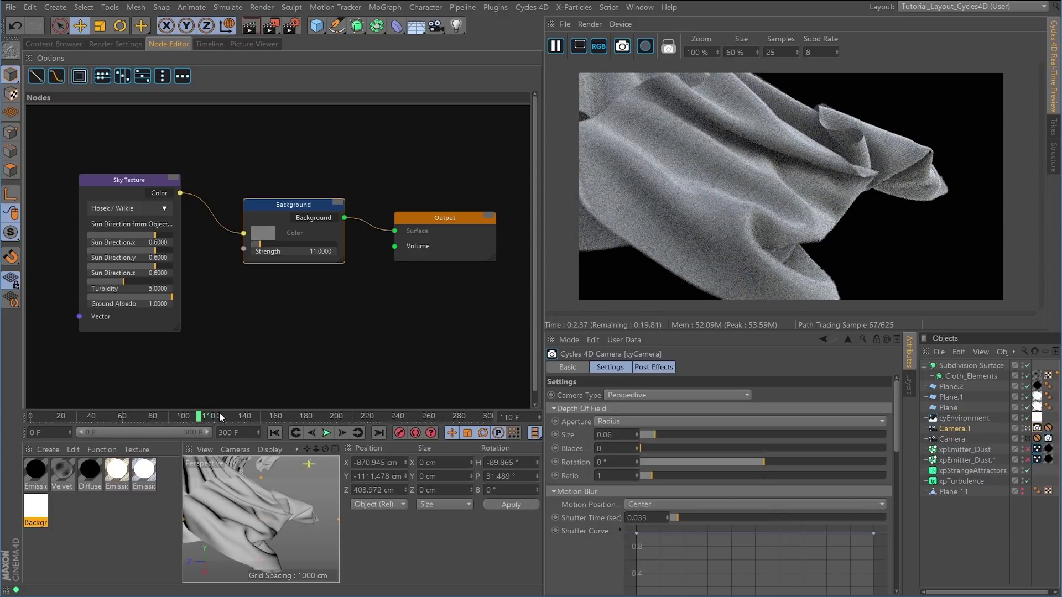
left_click(223, 415)
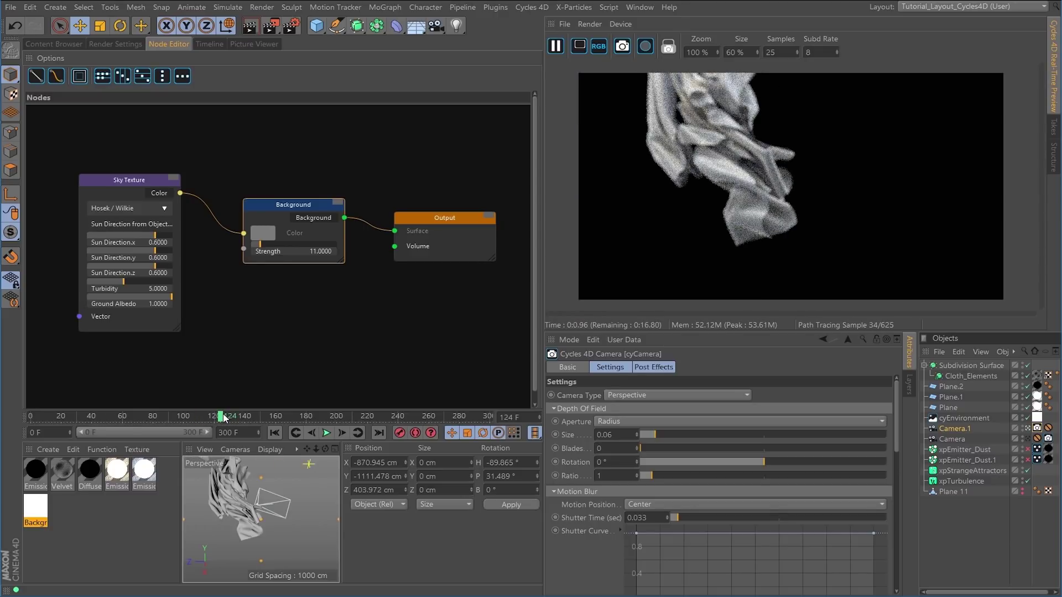
left_click(190, 420)
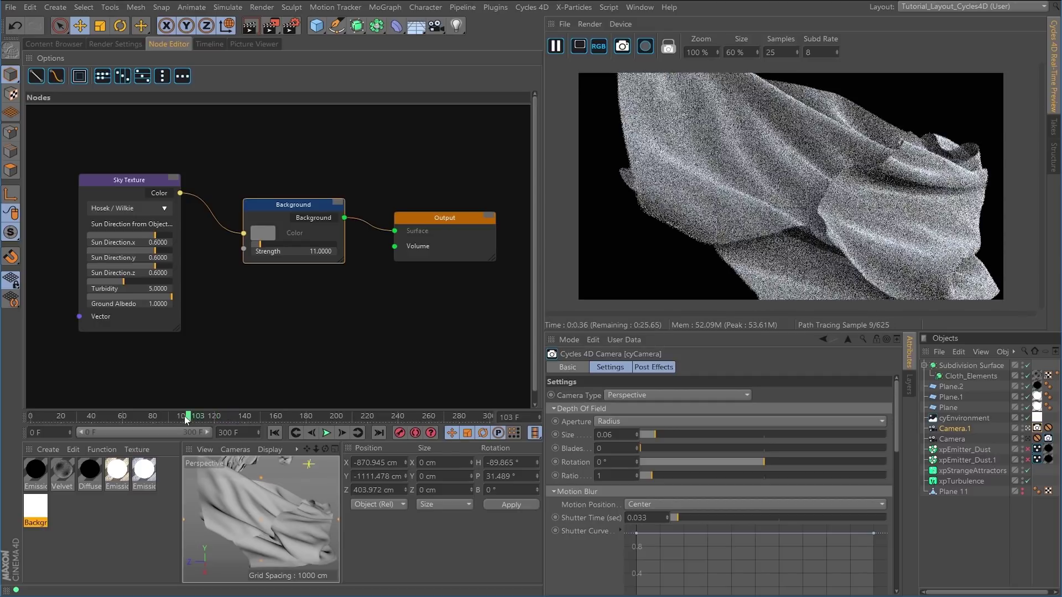
left_click(180, 420)
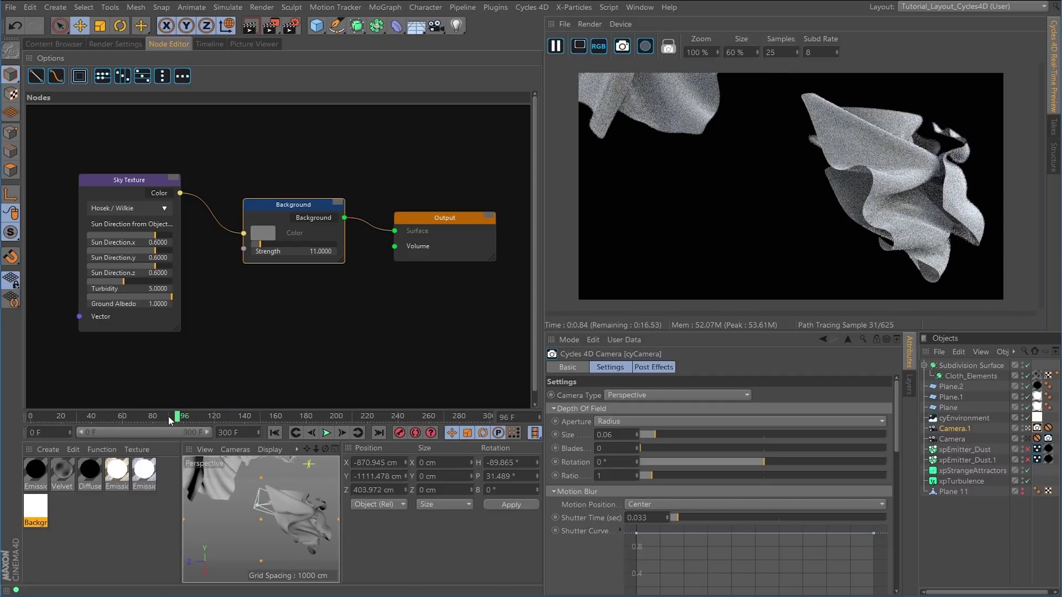
left_click(167, 418)
left_click(180, 419)
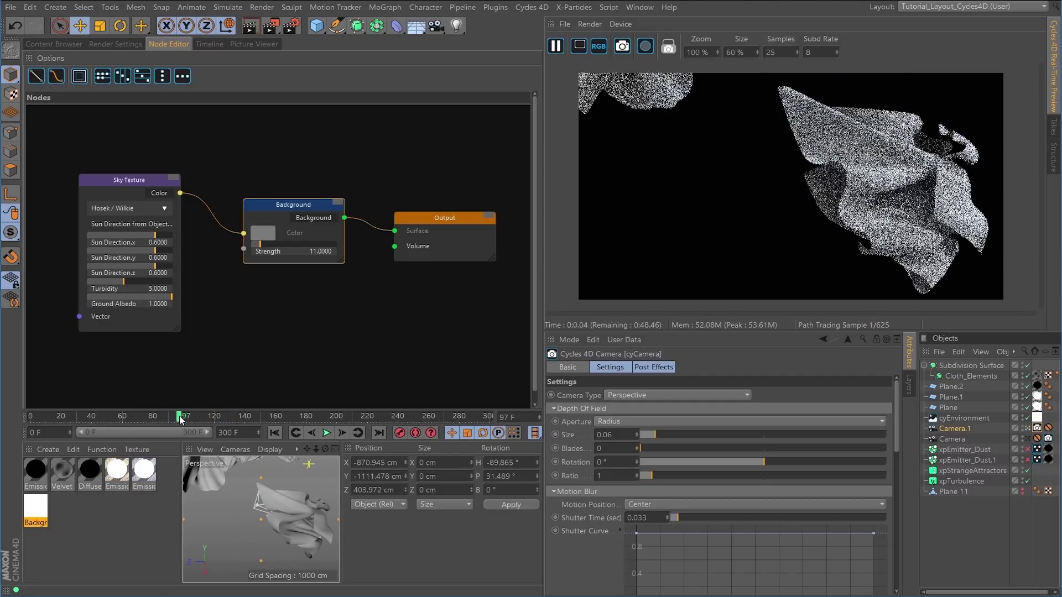
Raise Camera.1's aperture size to 0.19 and repick its focus distance on the cloth at frame 103
left_click_drag(653, 435, 672, 434)
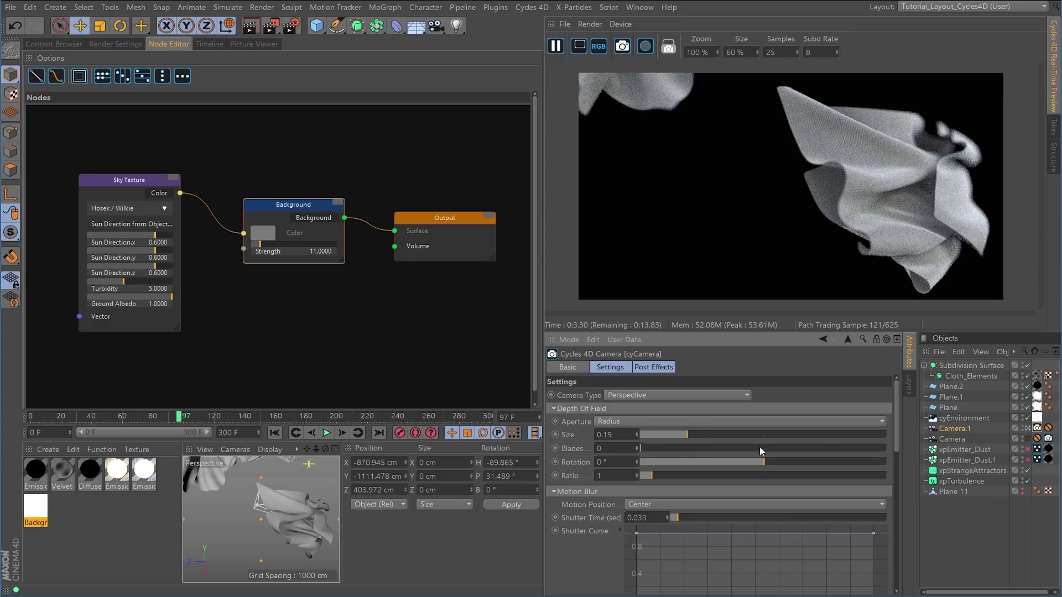
left_click(193, 420)
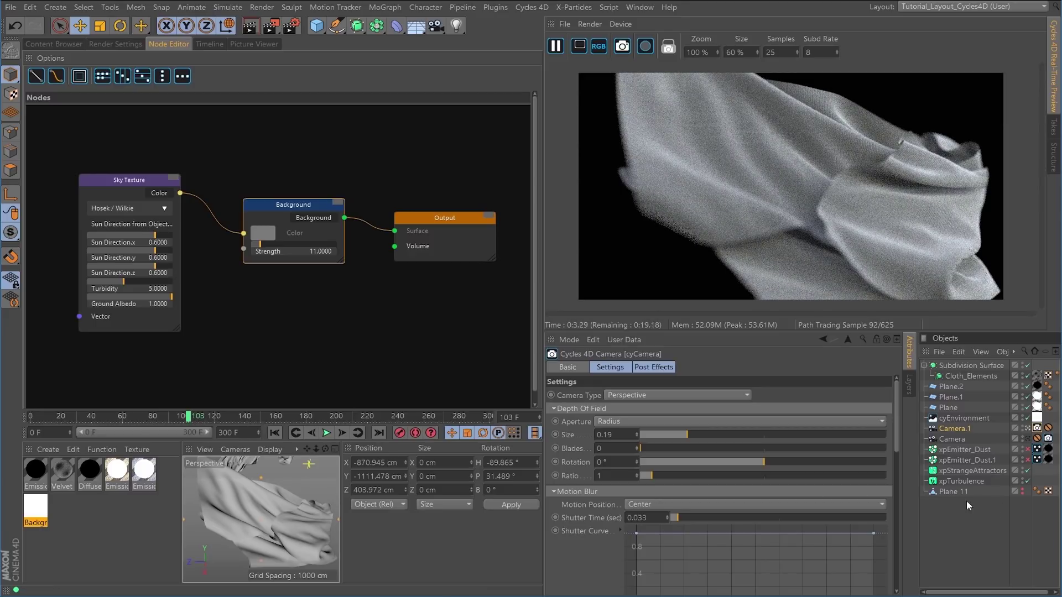
left_click(955, 429)
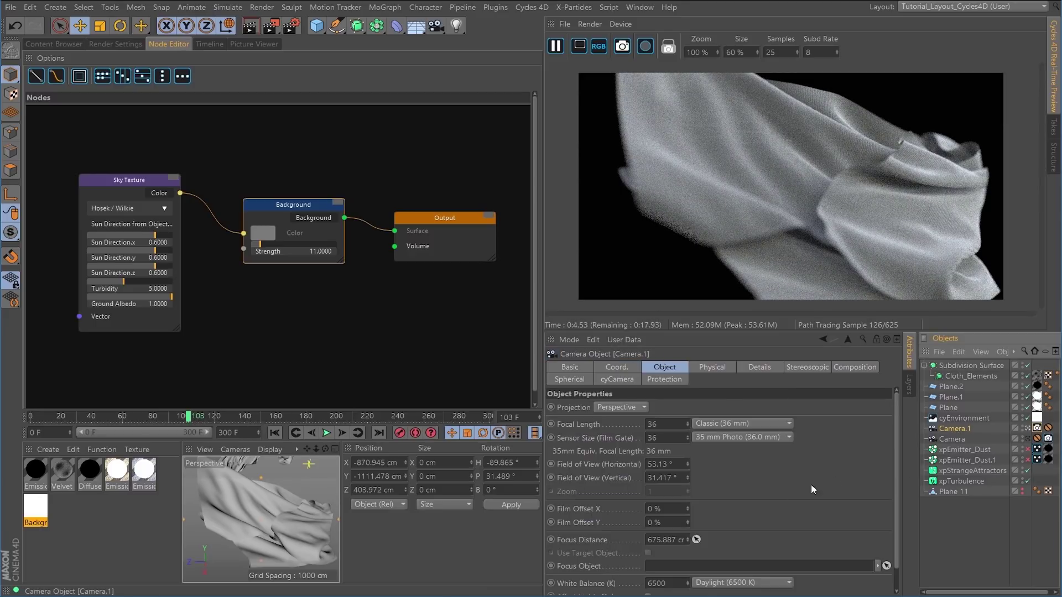
left_click(695, 540)
left_click(253, 513)
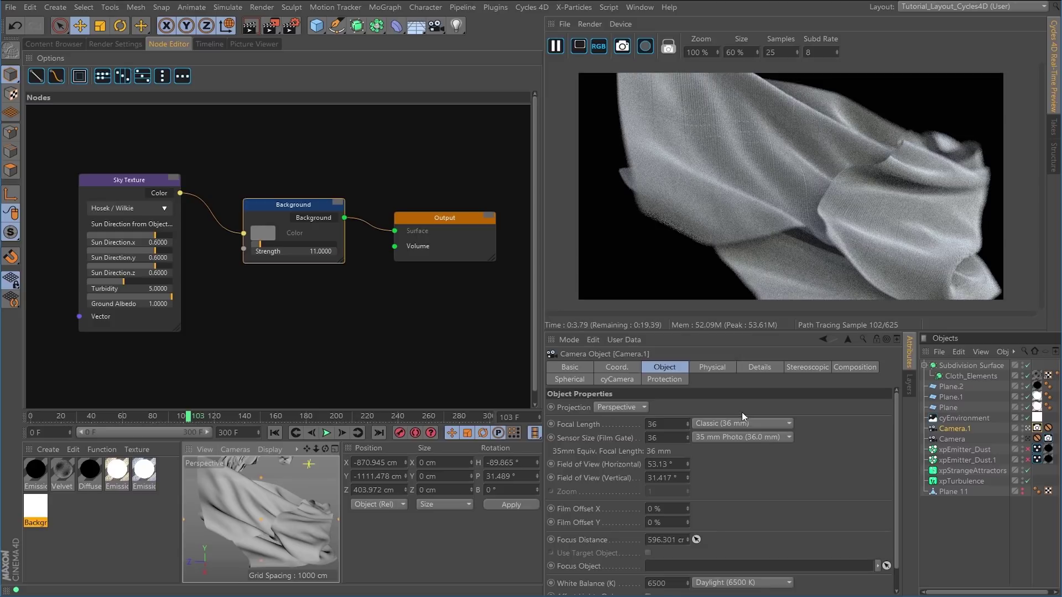
Reduce Camera.1's aperture size to 0.13 and preview the blur on nearby frames, stopping at frame 98
left_click(200, 417)
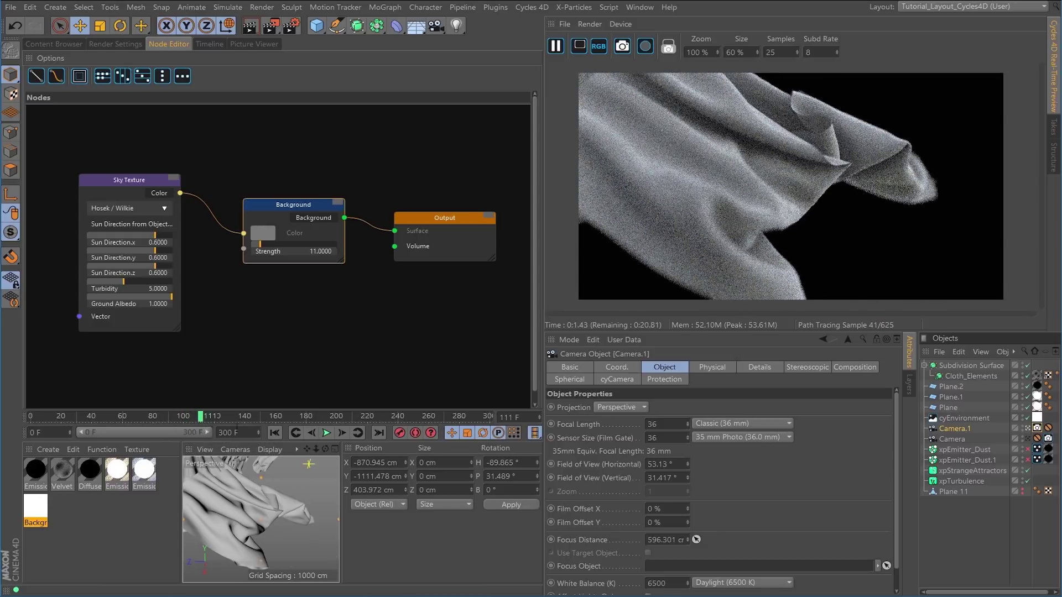
left_click(1037, 429)
left_click(672, 435)
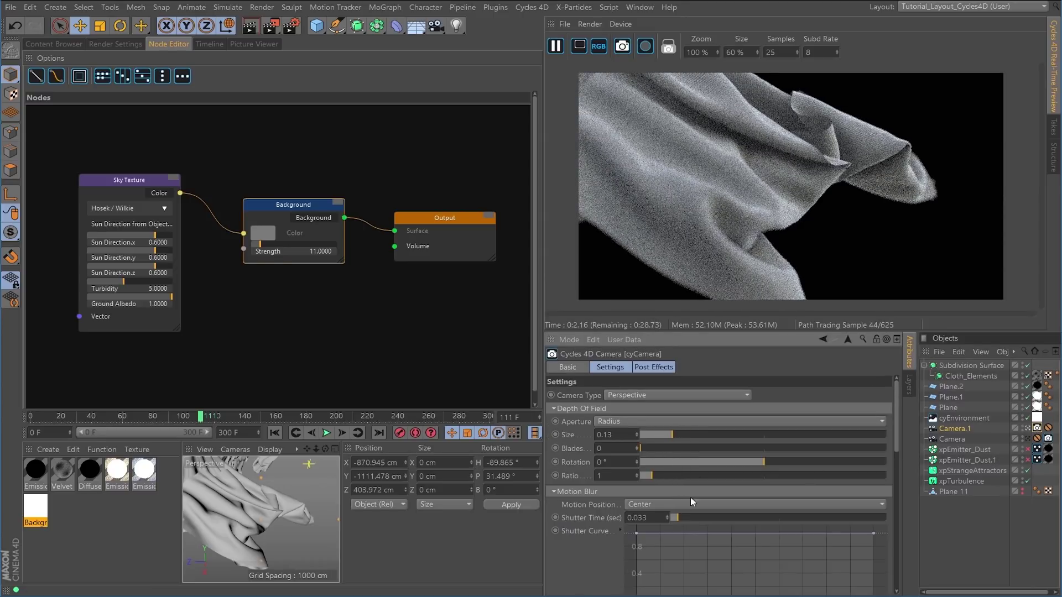
left_click(173, 416)
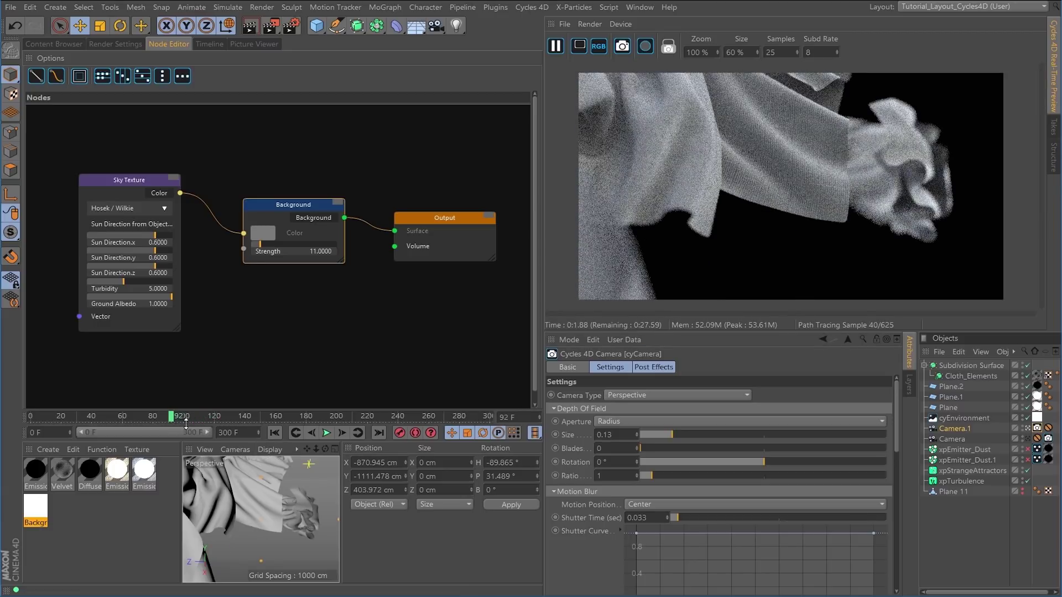
left_click(186, 418)
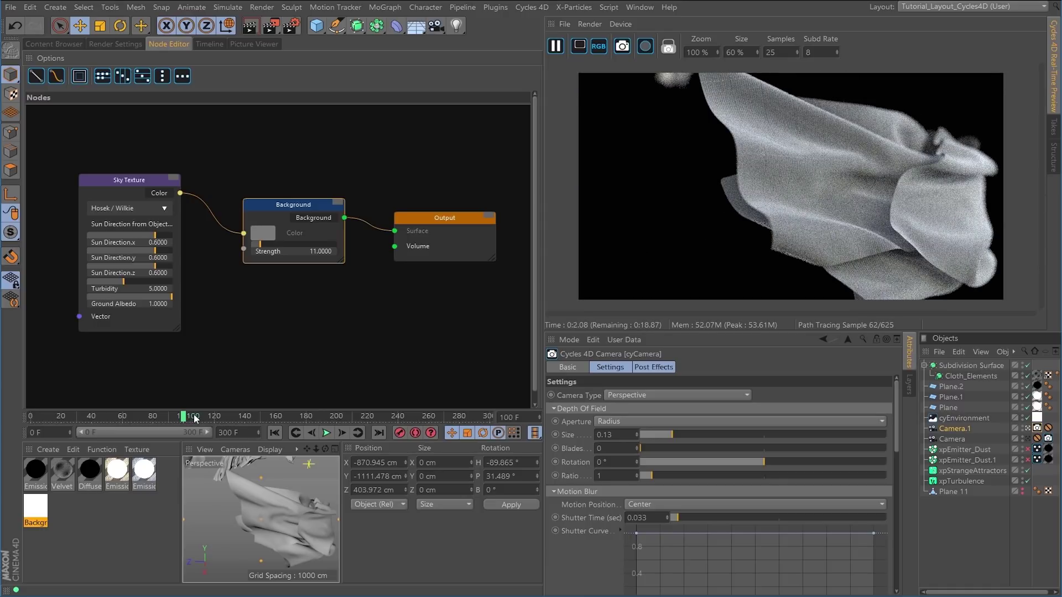
left_click(199, 419)
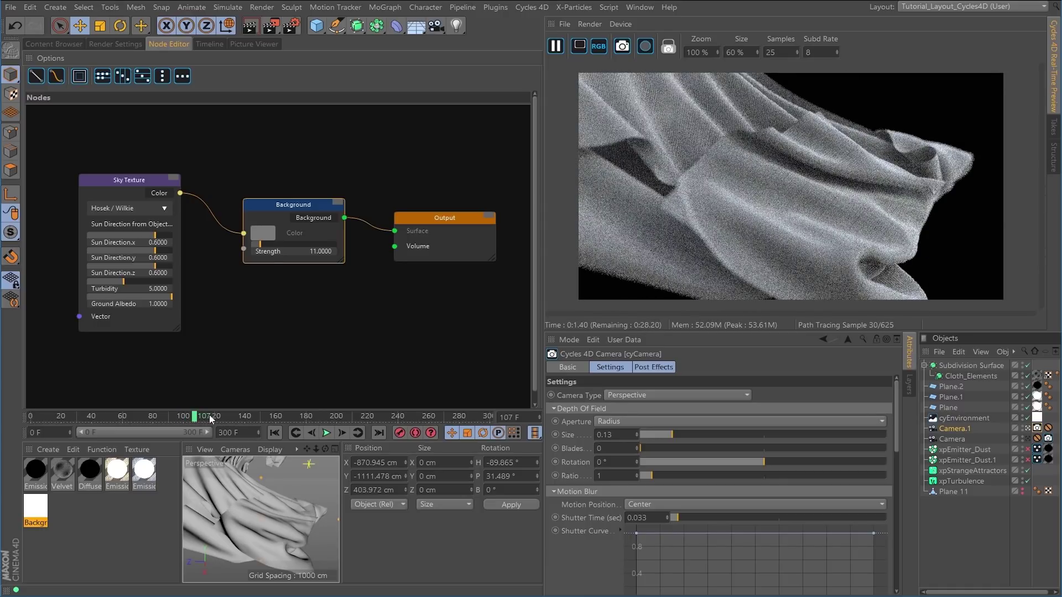
left_click(210, 419)
left_click(198, 418)
left_click(180, 419)
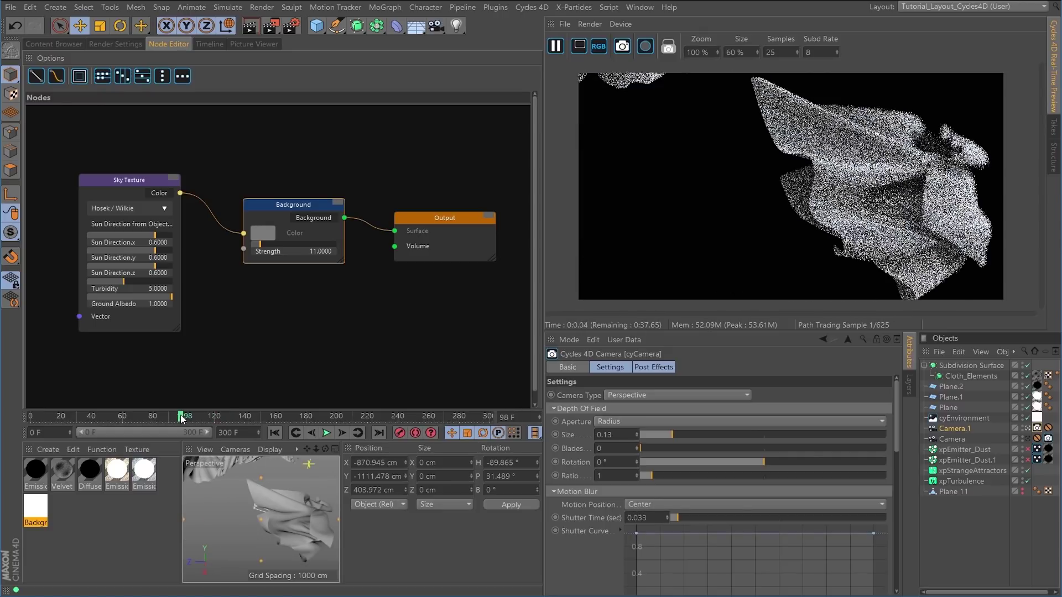
Pause the real-time preview while switching to the Tutorial_Layout_C4D layout, and re-enable both dust emitters
left_click(555, 42)
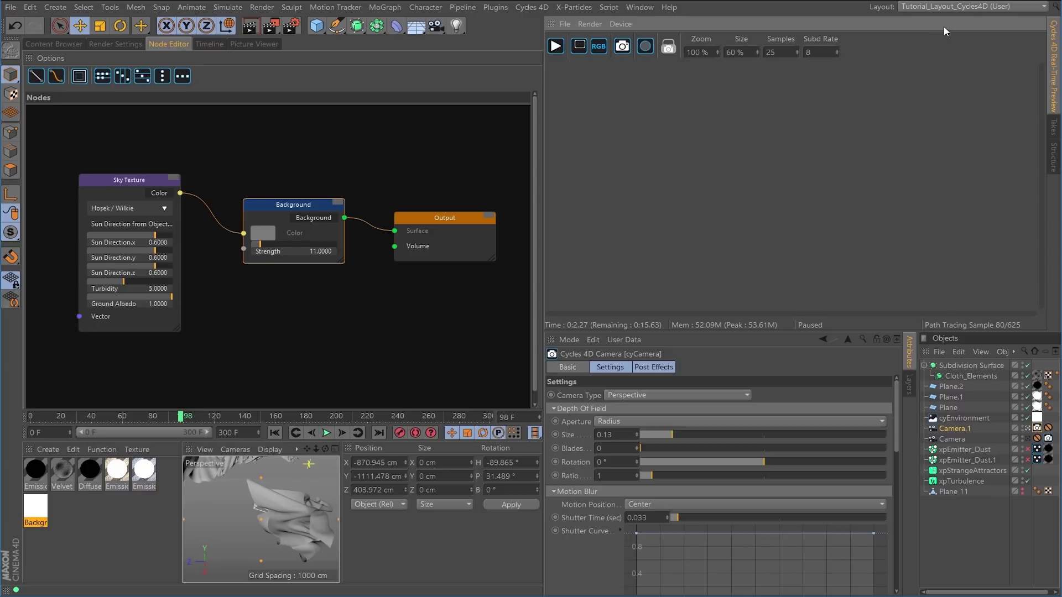
left_click(947, 8)
left_click(950, 171)
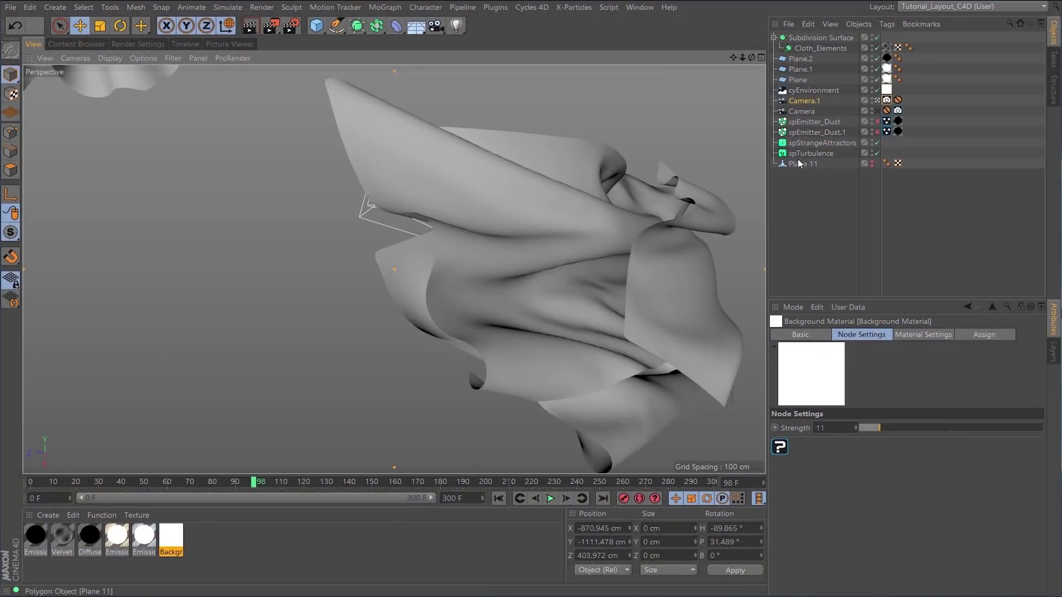
left_click(877, 121)
left_click(877, 132)
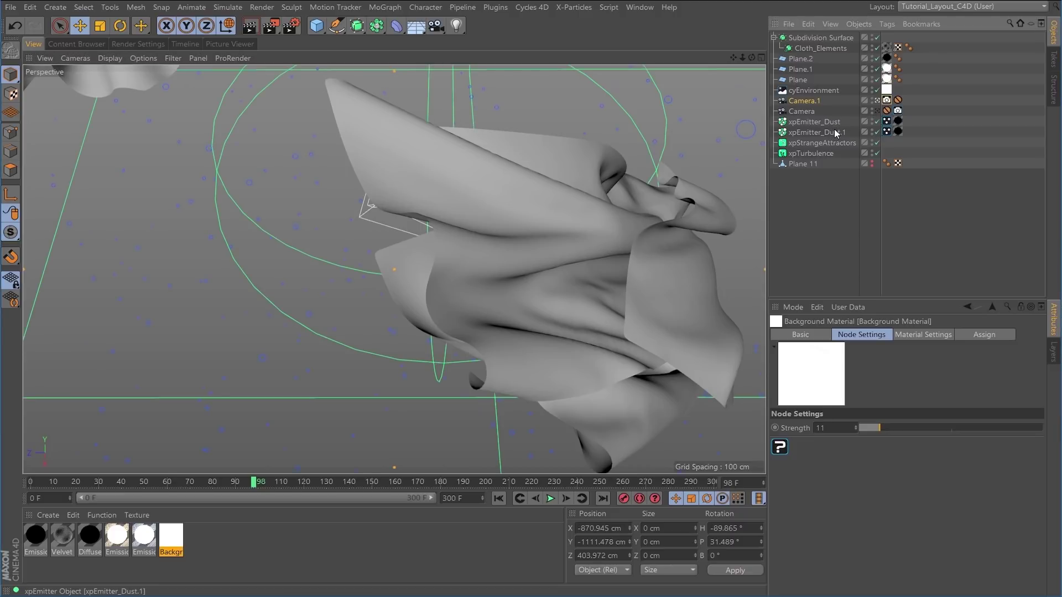
Add an xpCache object and set its inclusion mode to Include with xpEmitter_Dust.1 and xpEmitter_Dust
left_click(562, 9)
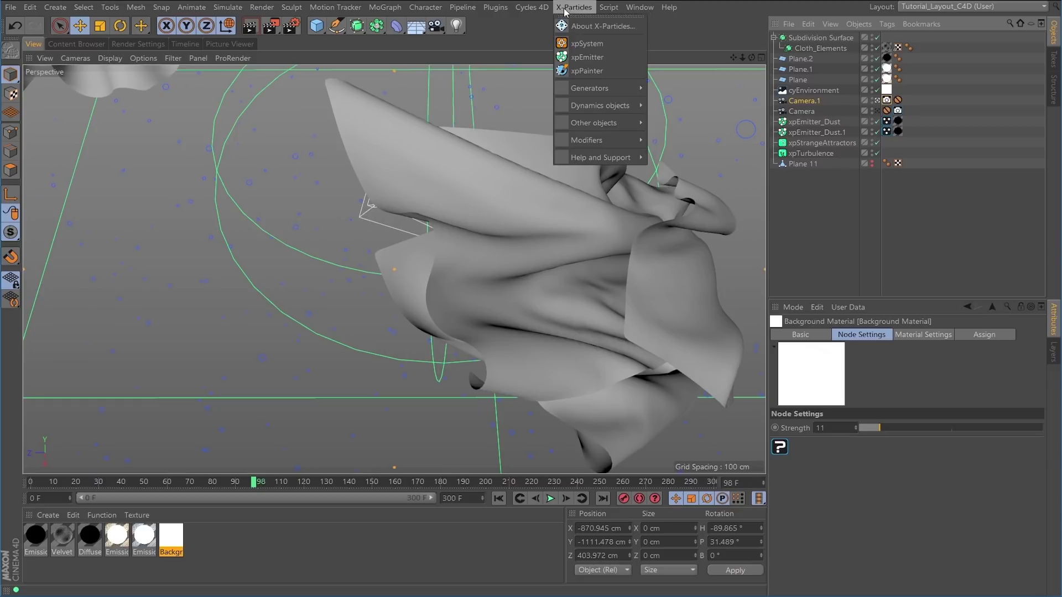
mouse_move(594, 123)
left_click(674, 140)
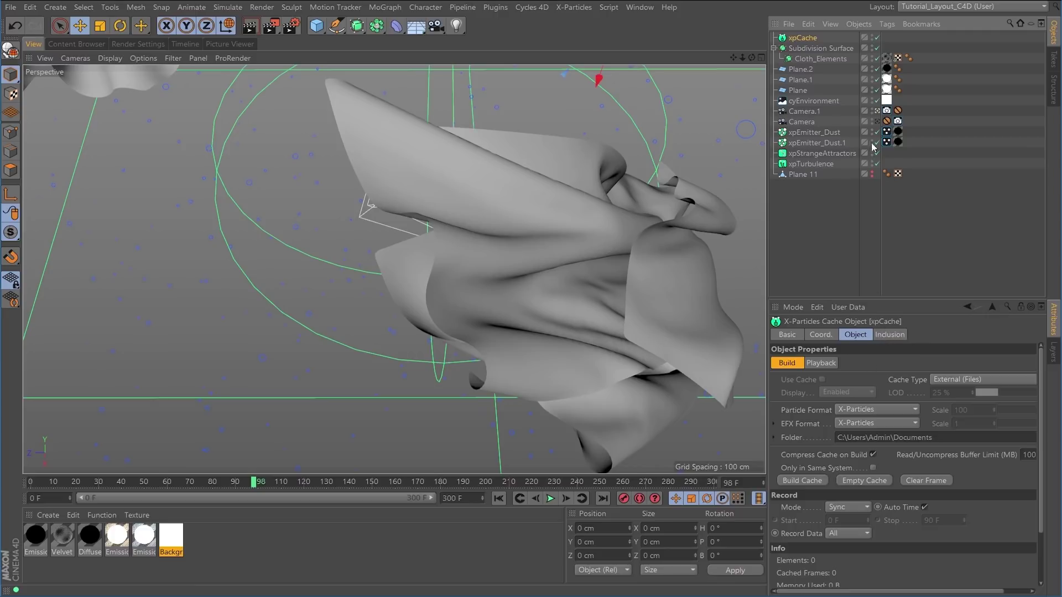
left_click(881, 336)
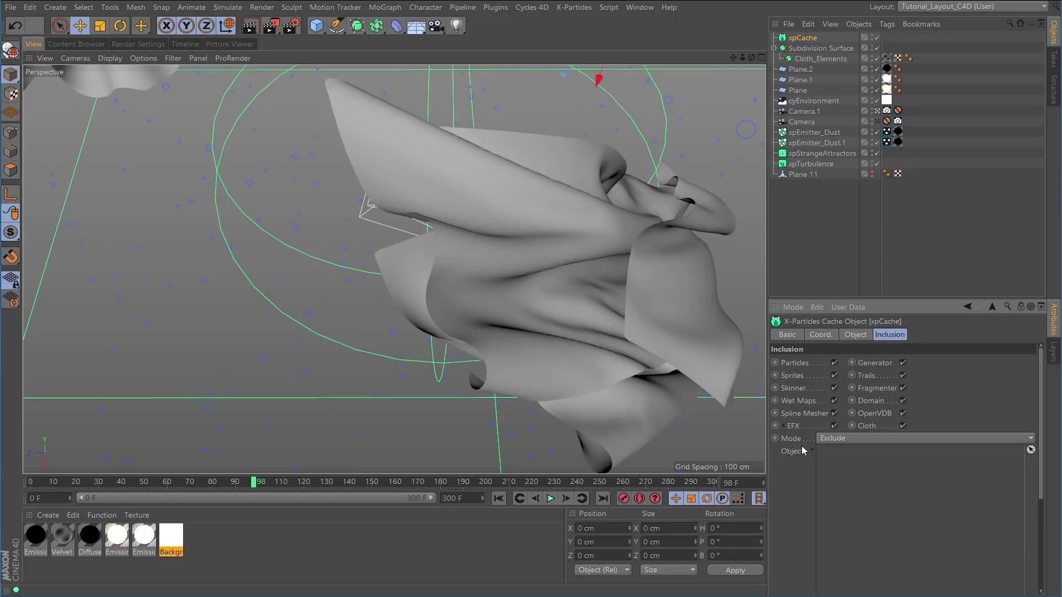
left_click(842, 439)
left_click(844, 442)
left_click_drag(814, 143, 861, 470)
left_click_drag(829, 133, 862, 470)
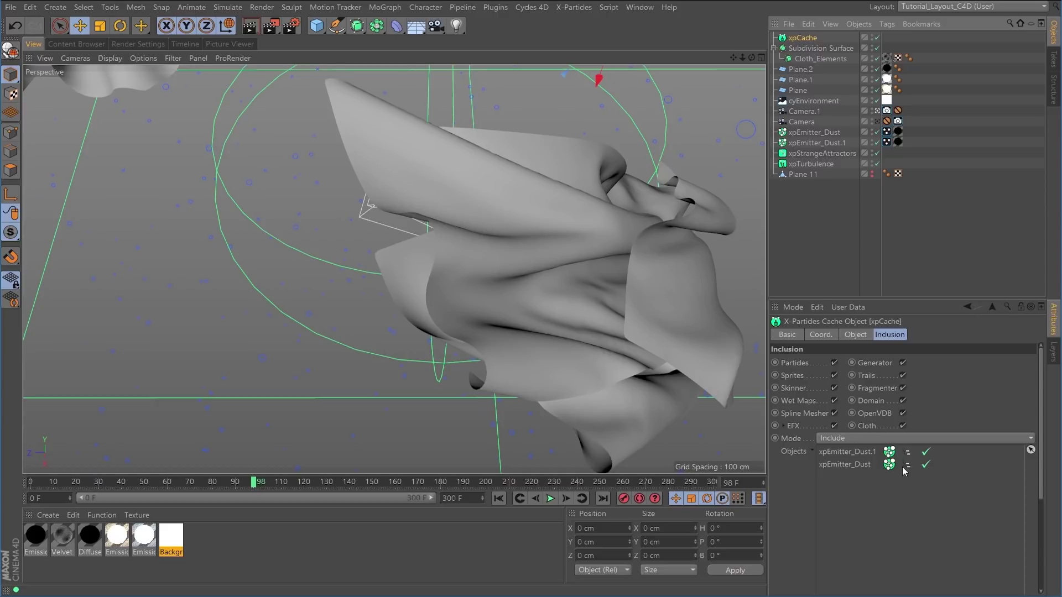
Set the cache type to Internal (Memory) and build the dust cache from frame 0, stopping it just past frame 200
left_click(855, 335)
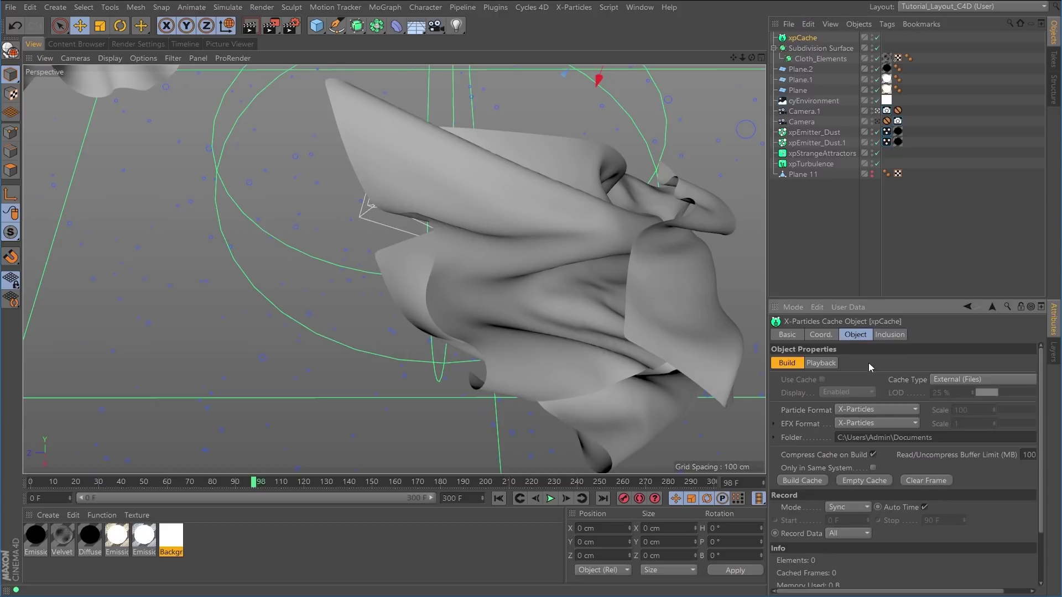
left_click(498, 499)
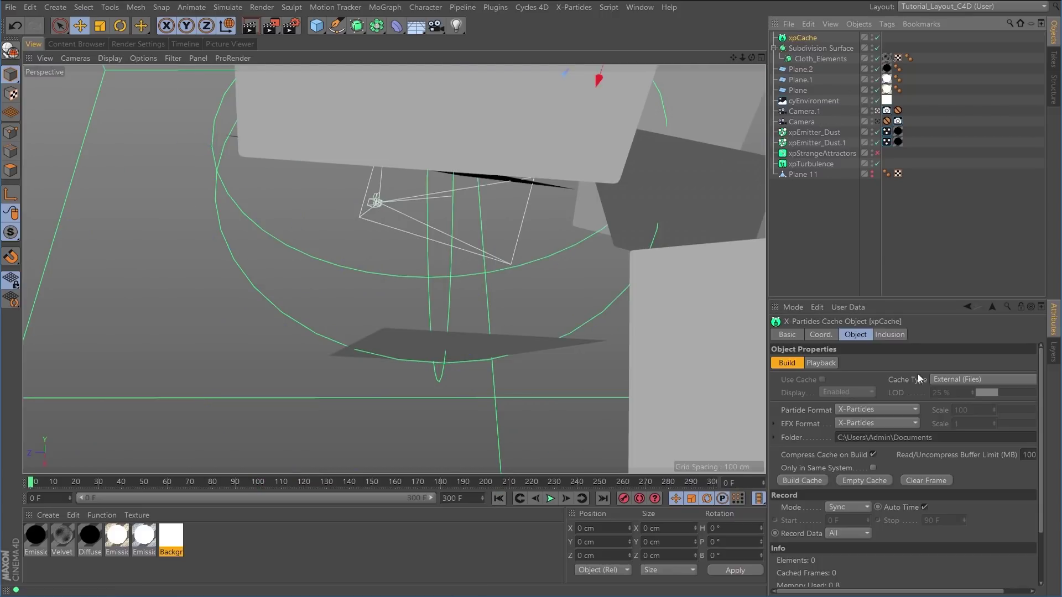
left_click(939, 381)
left_click(948, 406)
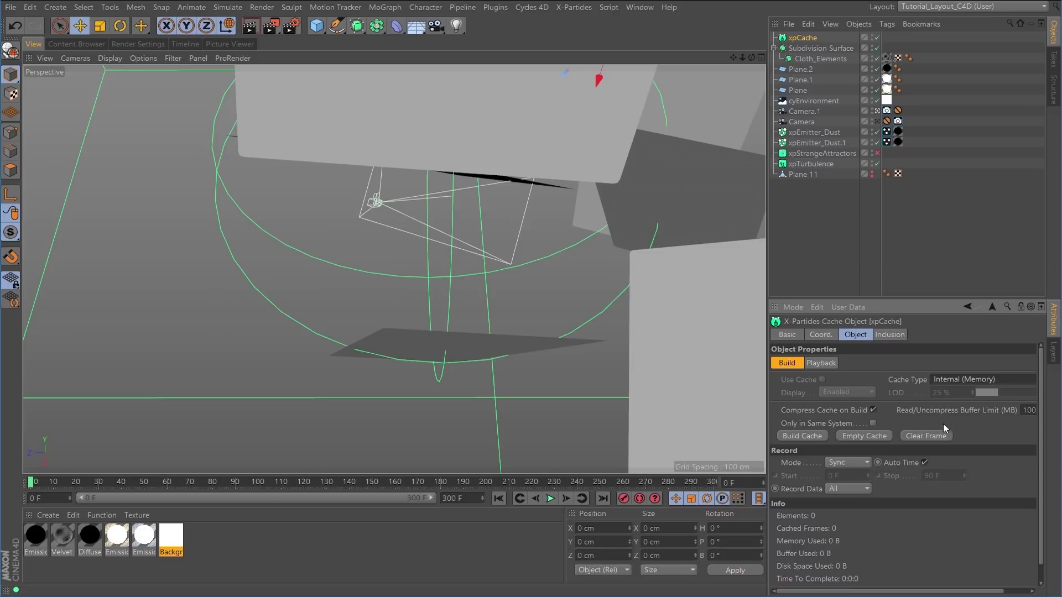
left_click(802, 436)
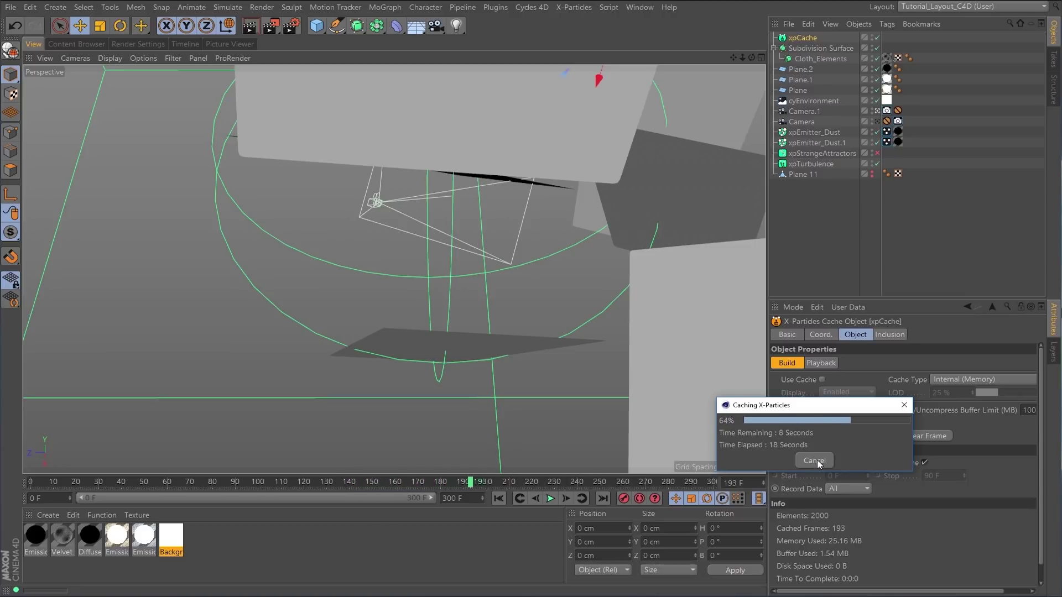
left_click(813, 461)
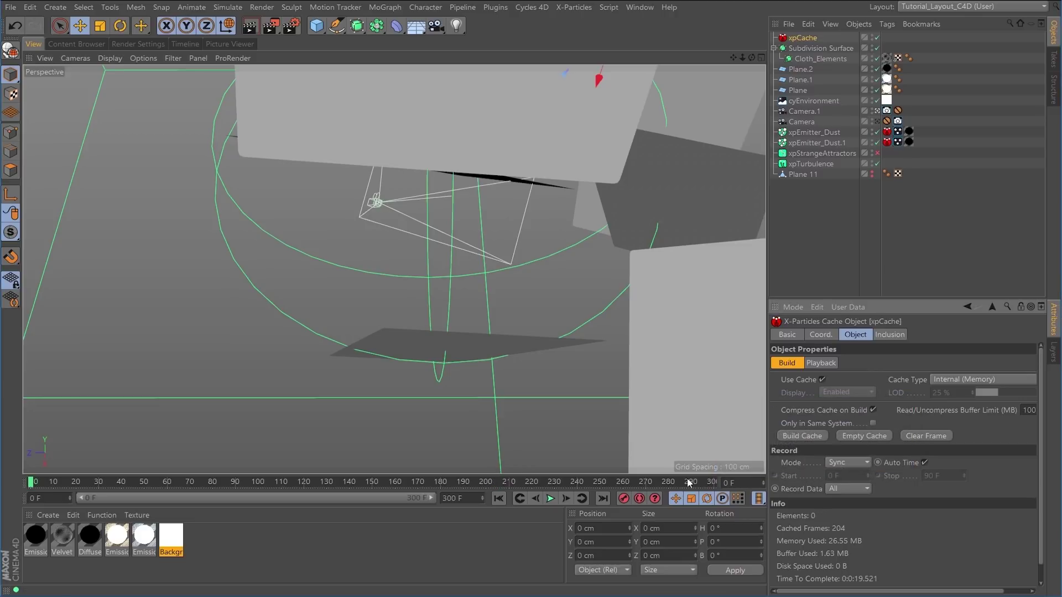
Shorten the timeline's end frame to 200
left_click(465, 499)
type("200")
key("Return")
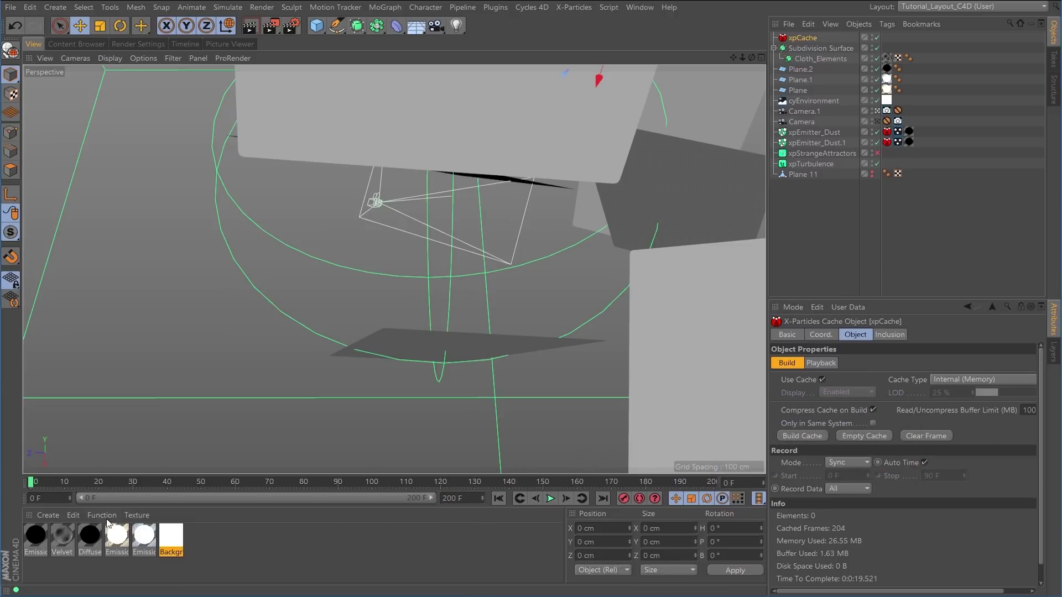
Go to frame 107, switch to the Tutorial_Layout_Cycles4D layout and start the real-time preview
left_click_drag(54, 481, 396, 501)
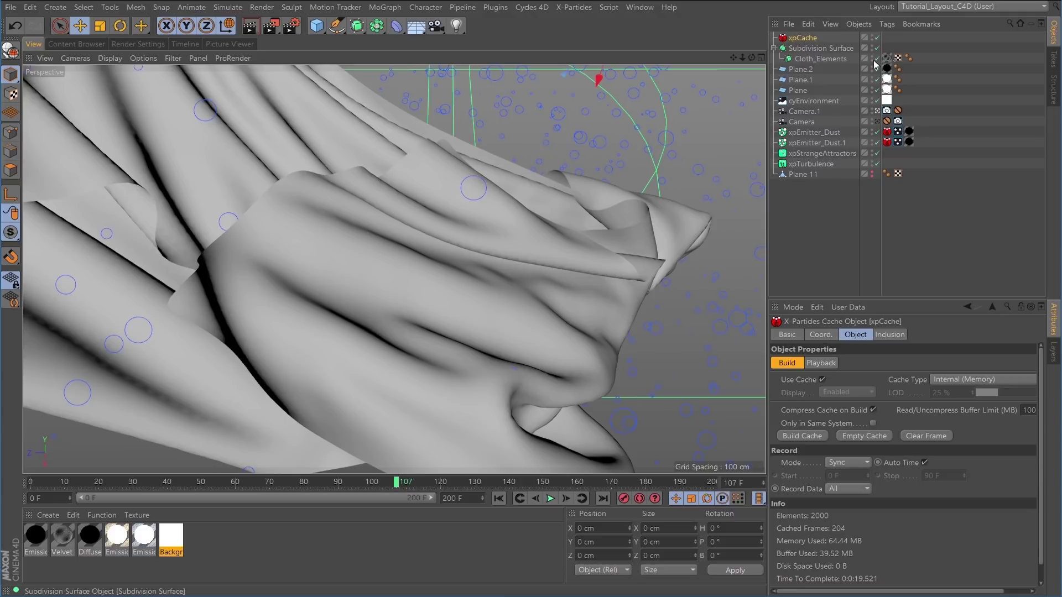
left_click(971, 6)
left_click(951, 183)
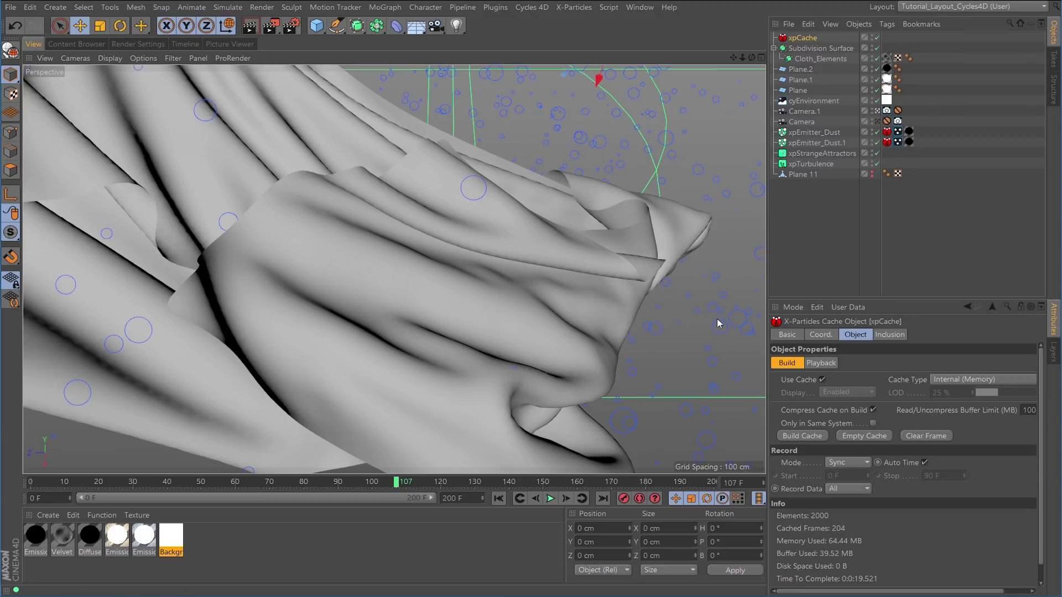
left_click(555, 46)
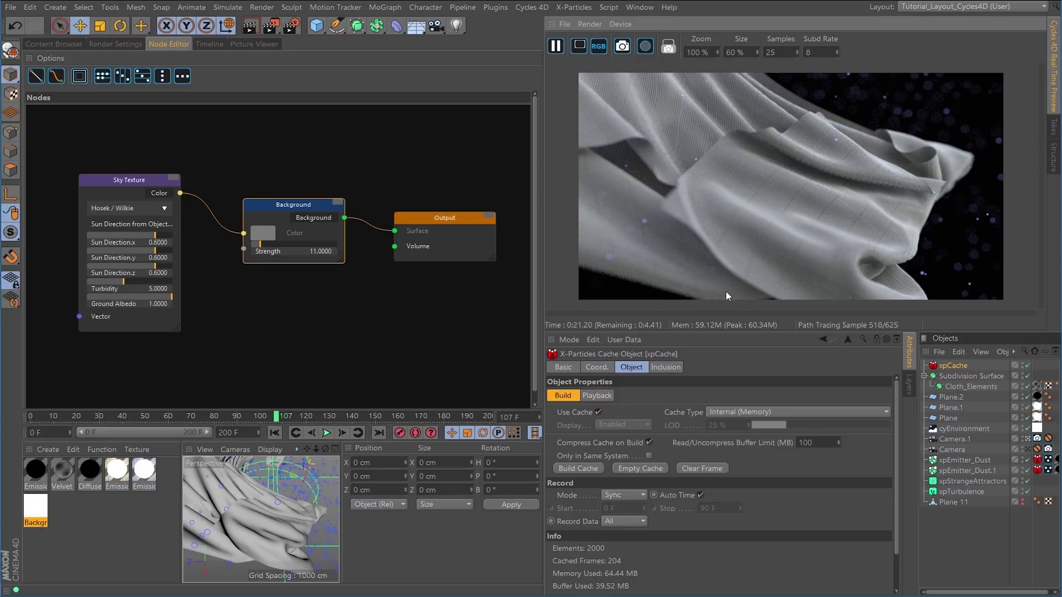
Set the Subdivision Surface's editor and renderer subdivisions to 1 and restart the real-time preview
left_click(962, 376)
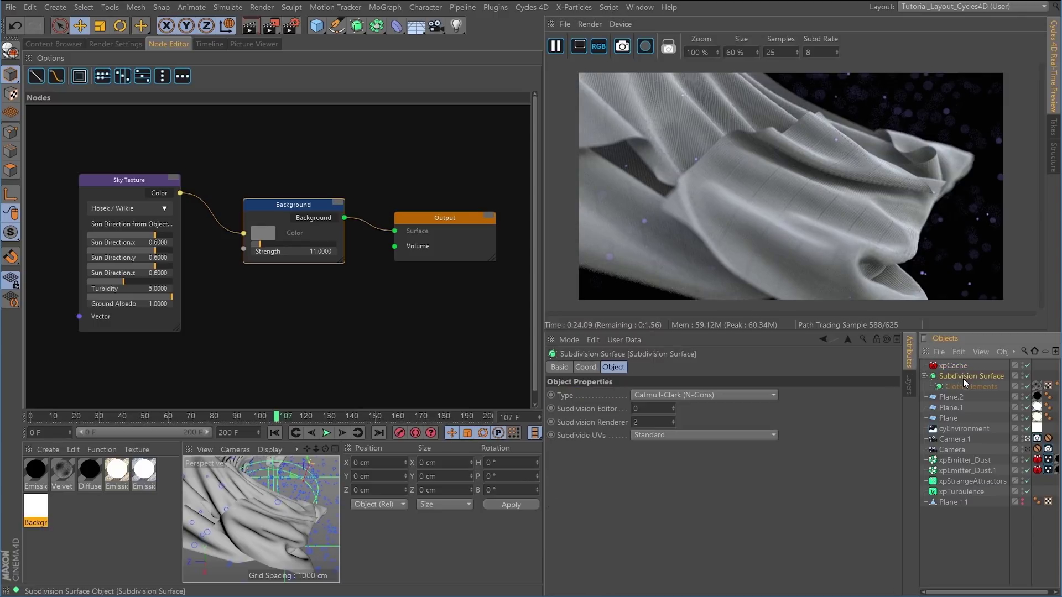
left_click(674, 407)
left_click(673, 407)
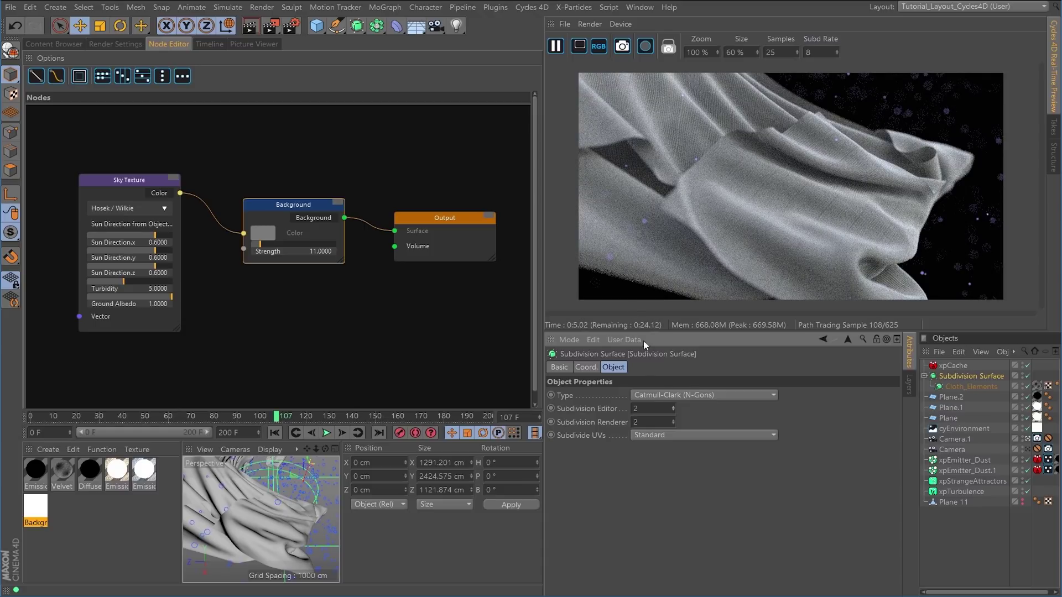
left_click(555, 46)
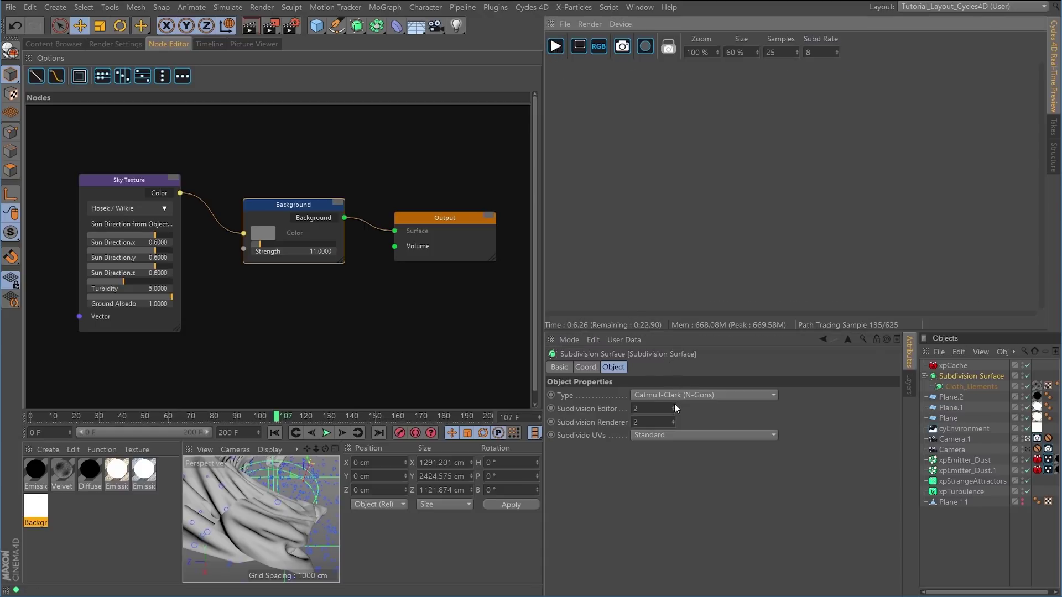
left_click(674, 411)
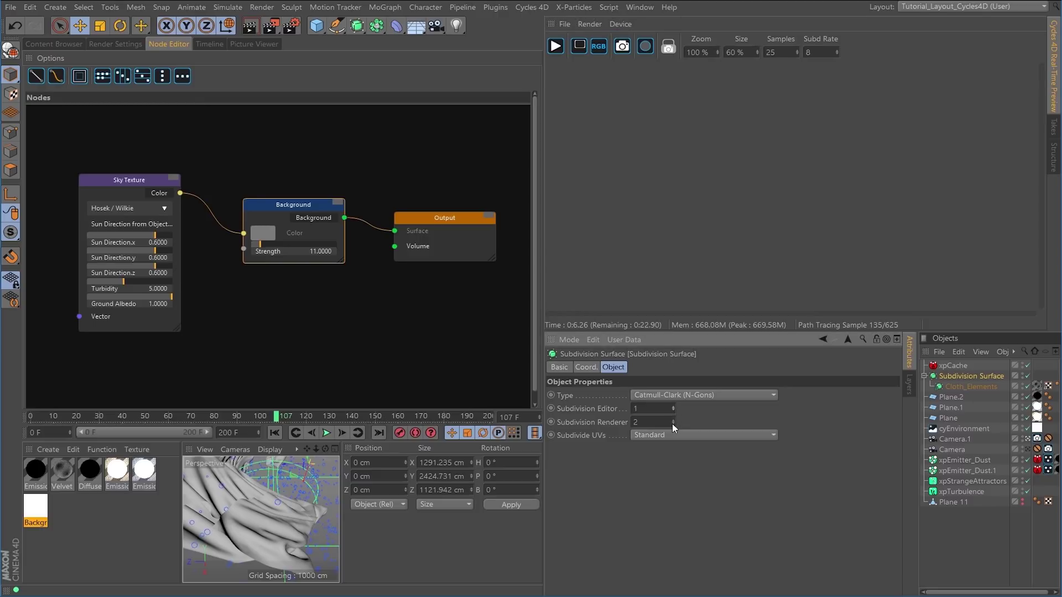
left_click(556, 46)
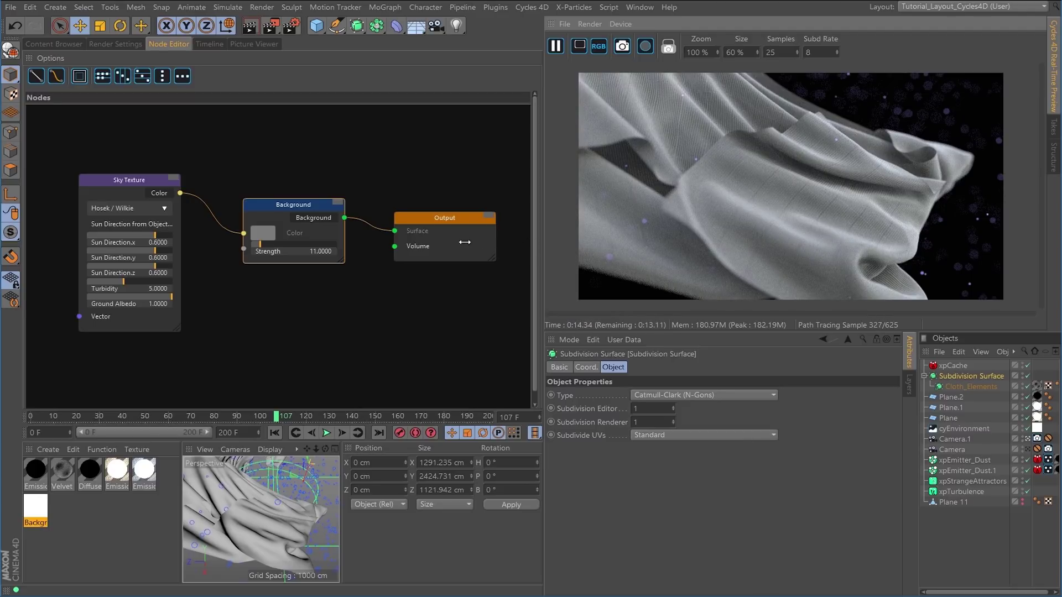
Enlarge the real-time preview area, set its render size to 100 % and run the preview again
left_click_drag(434, 243, 431, 243)
left_click_drag(543, 245, 434, 246)
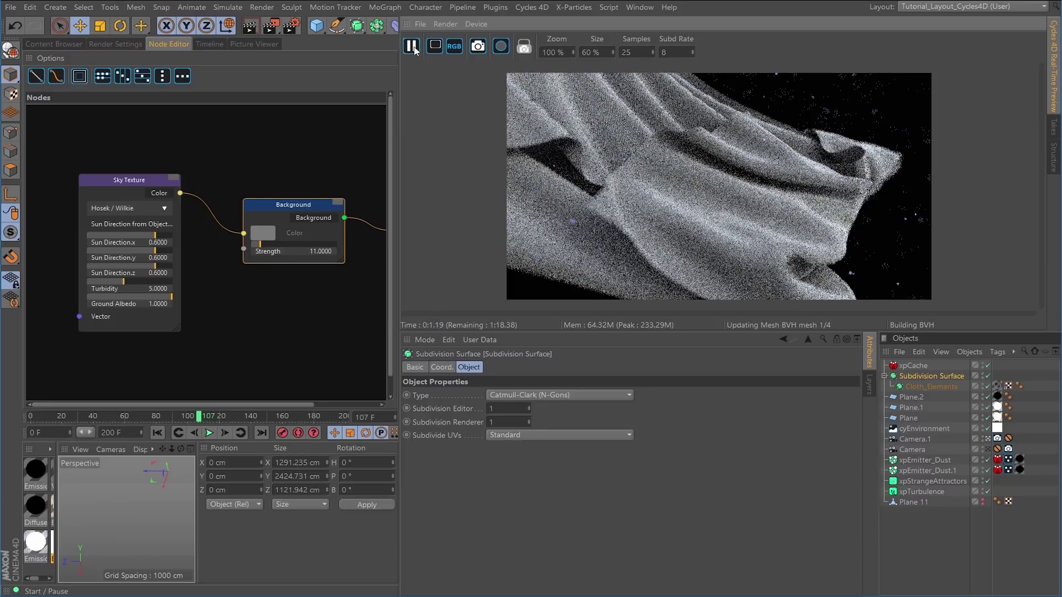
left_click_drag(642, 331, 640, 475)
left_click_drag(602, 53, 580, 69)
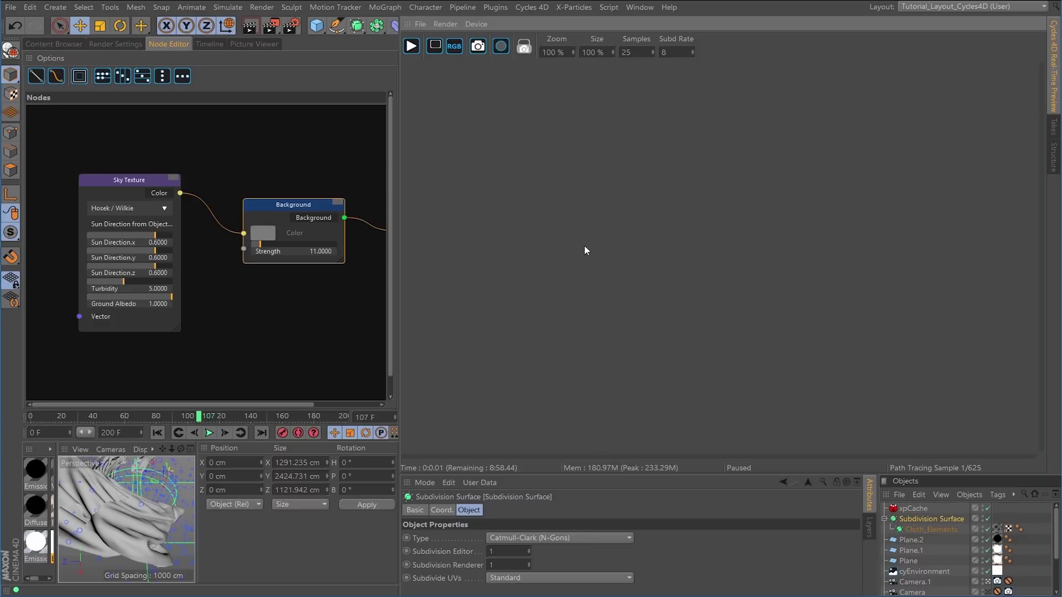
left_click(411, 46)
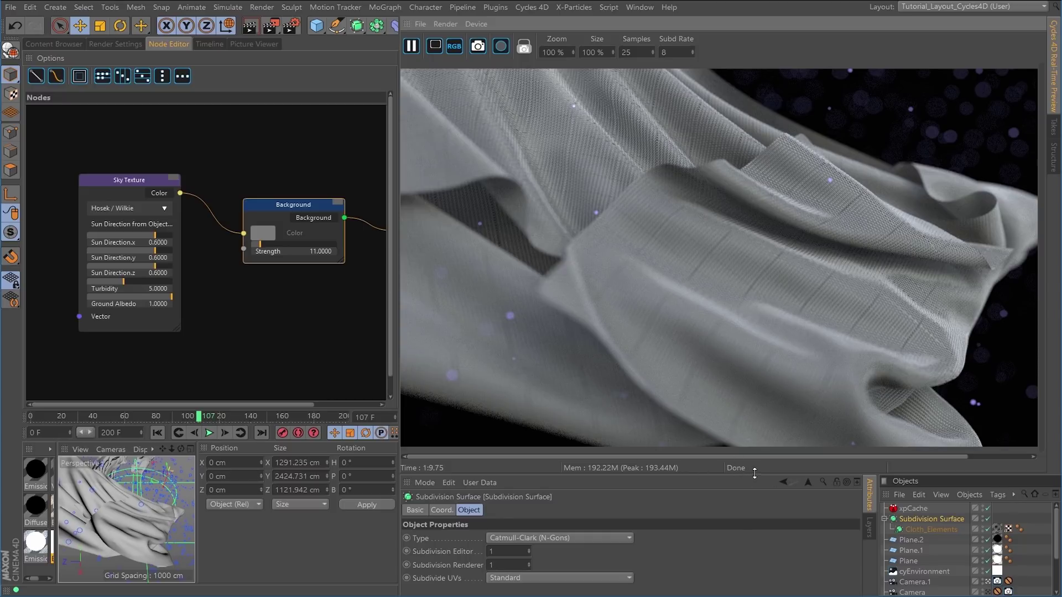
left_click_drag(752, 472, 726, 466)
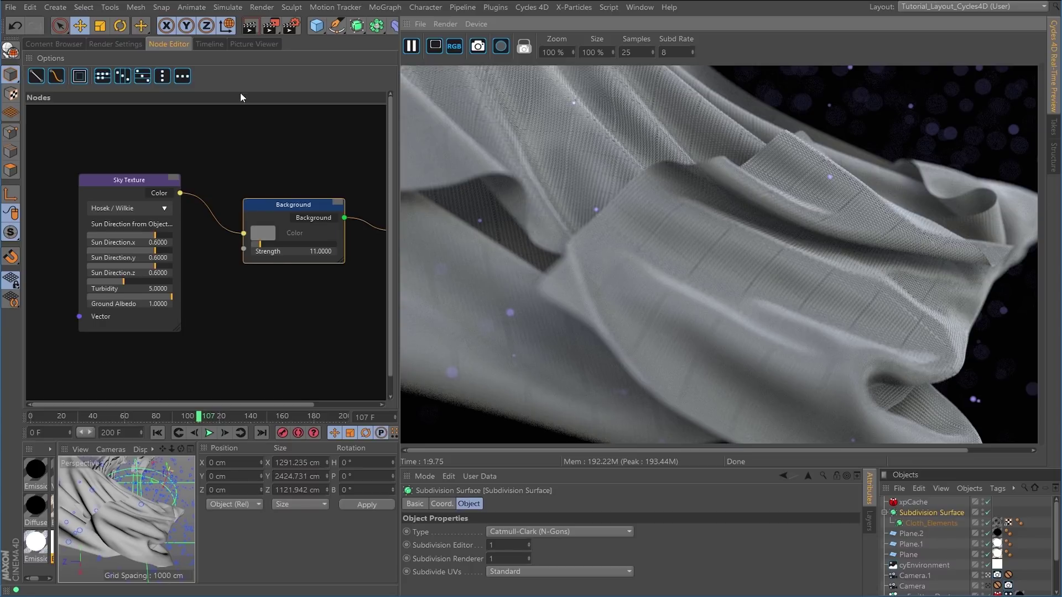
Change the scene's renderer to Cycles 4D, widen its settings area and set the render device to CUDA
left_click(116, 43)
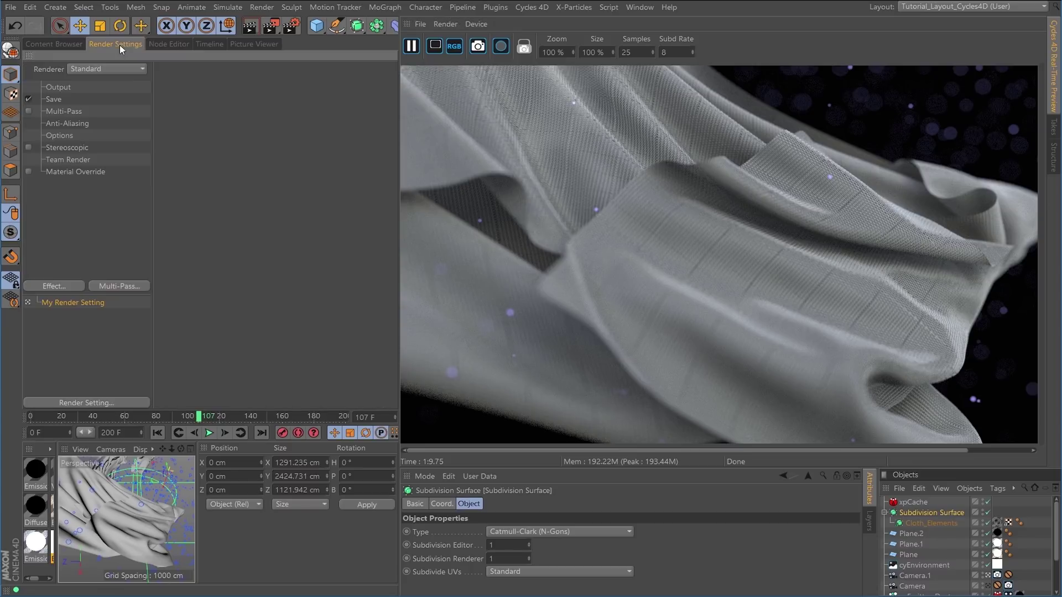
left_click(95, 68)
left_click(86, 160)
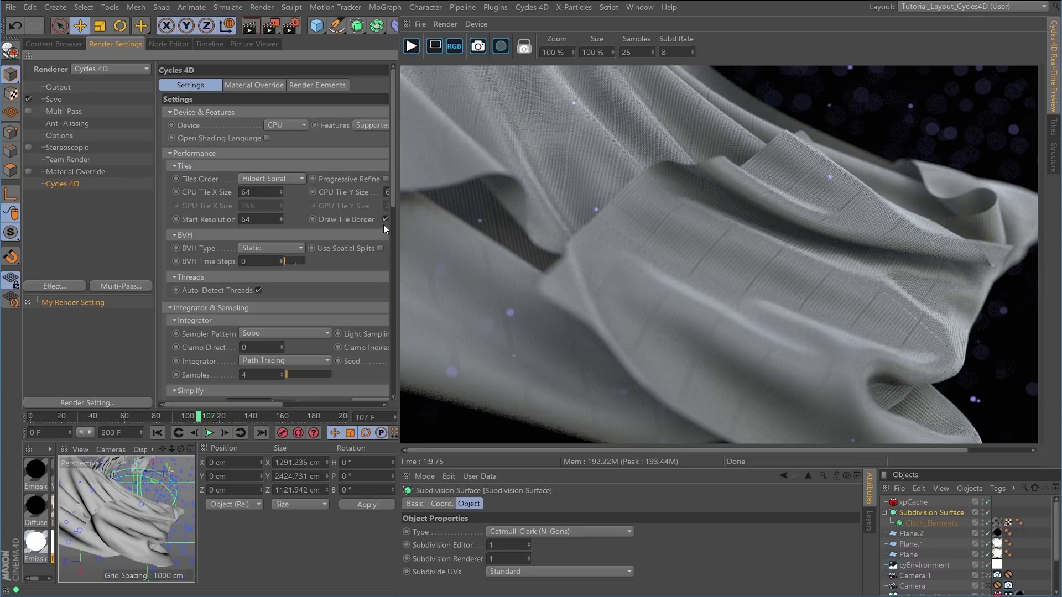
left_click_drag(396, 227, 574, 238)
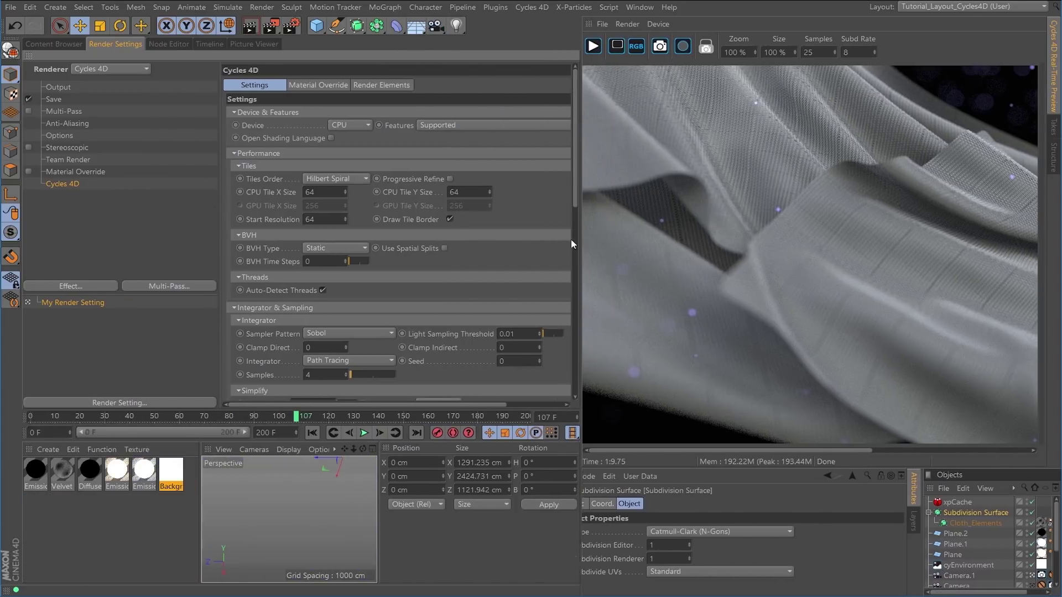
left_click_drag(219, 239, 138, 239)
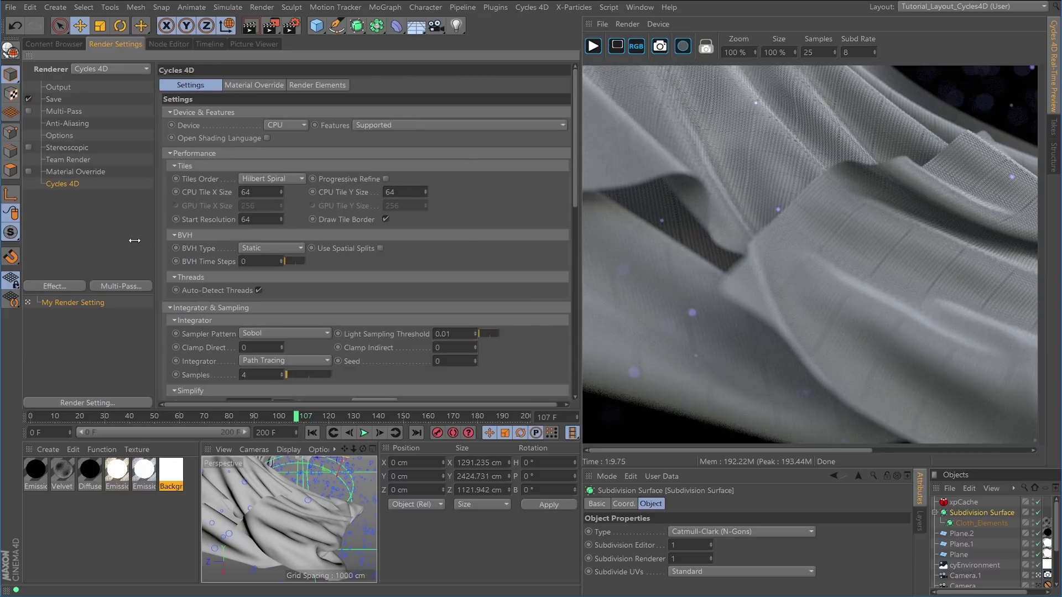
left_click(275, 126)
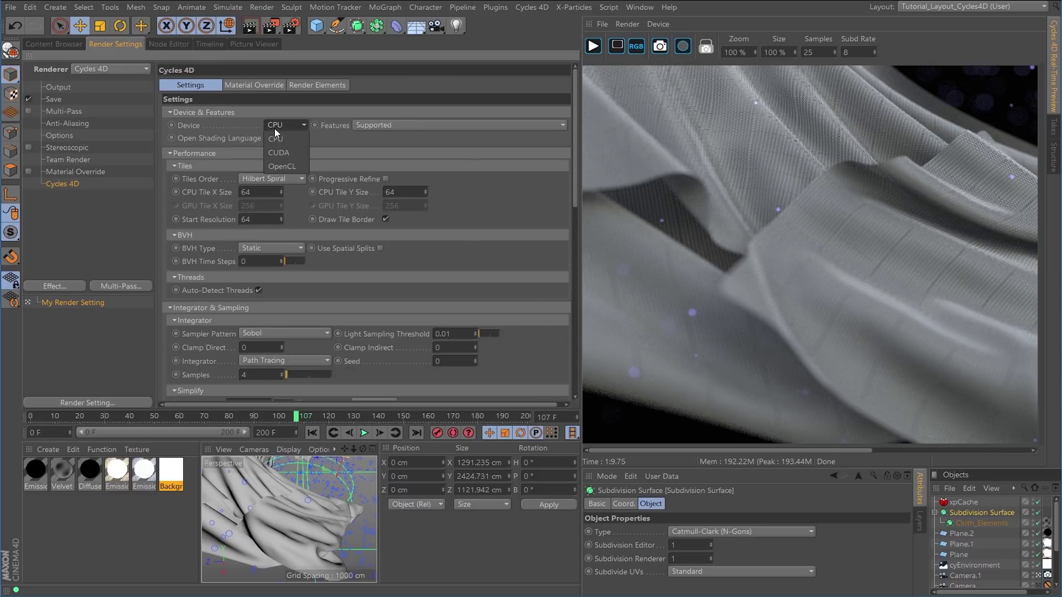
left_click(279, 153)
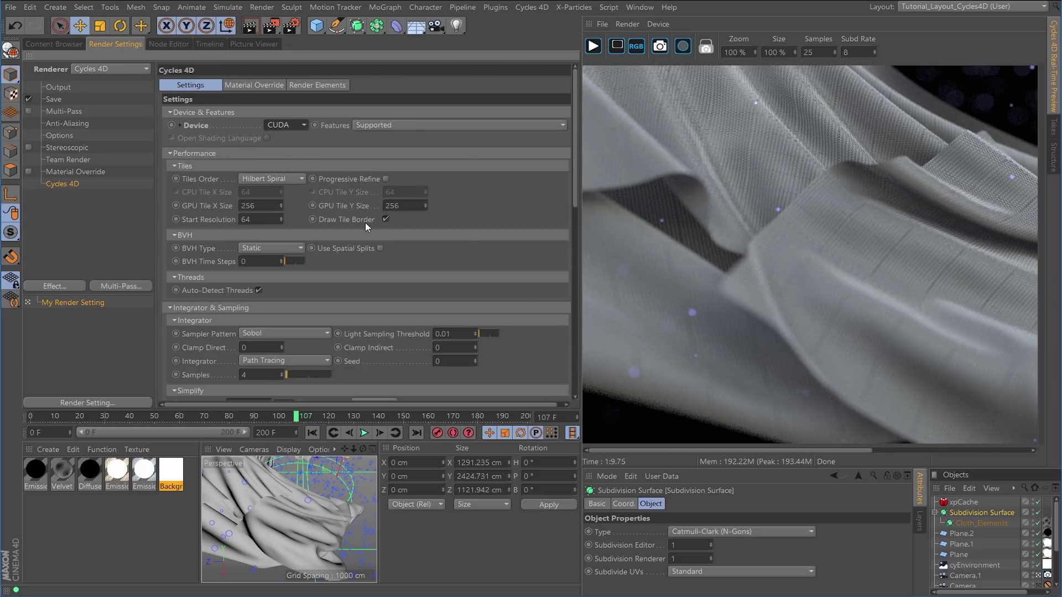
Set the Cycles 4D integrator samples to 25 and raise the maximum ray bounces
left_click(171, 154)
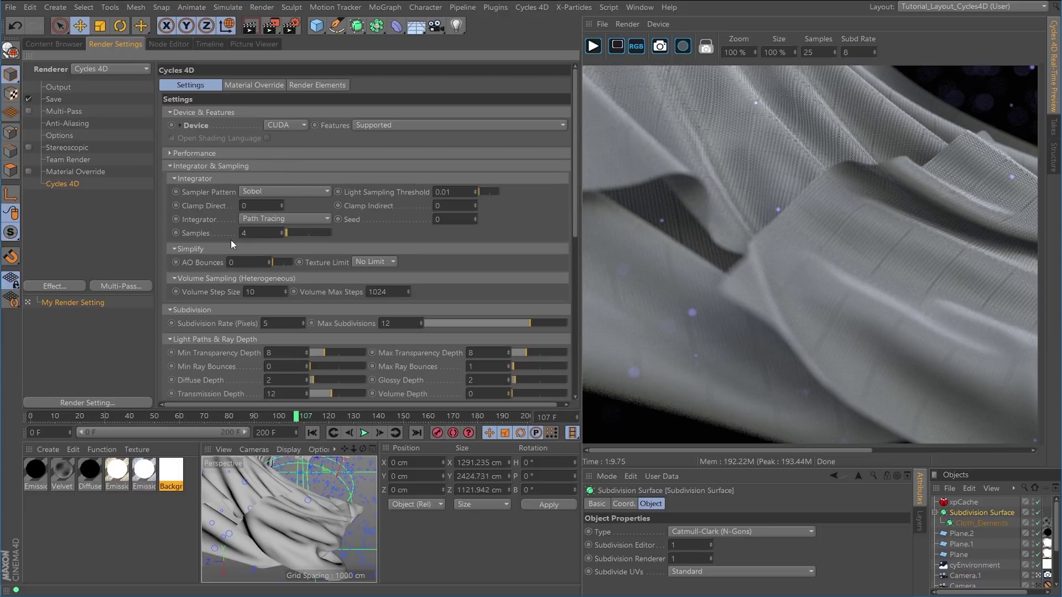
left_click(245, 233)
type("25")
key("Return")
left_click_drag(573, 222, 577, 301)
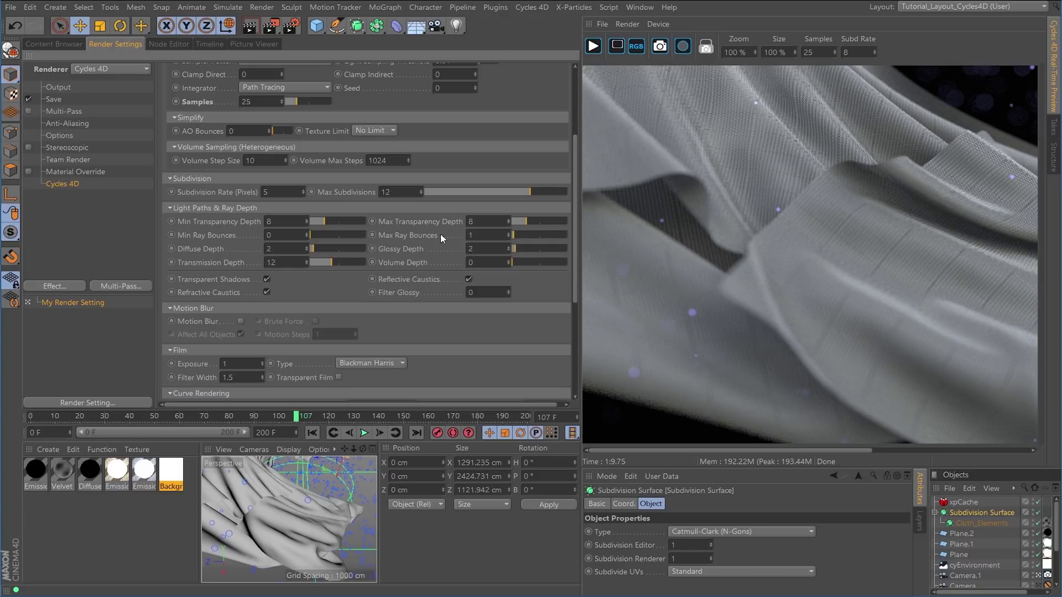
left_click(507, 233)
Enable denoising for the Cycles 4D render with a strength of 0.1
left_click_drag(576, 274, 583, 374)
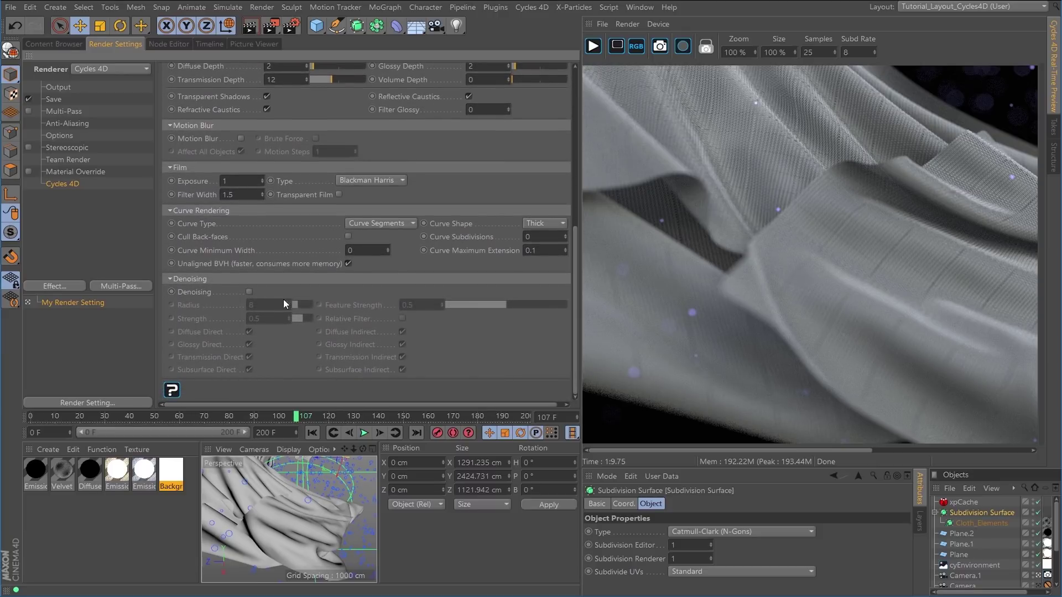
left_click(249, 292)
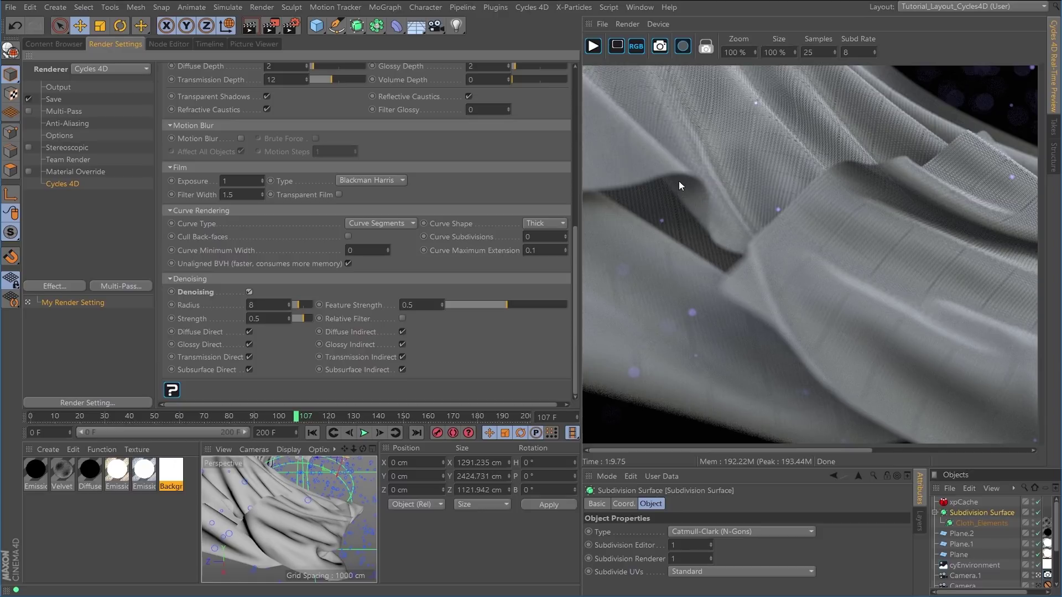
double_click(256, 319)
type(".1")
key("Return")
Turn off render saving and set the output size to 1920 x 1080 pixels with the ratio locked
left_click(58, 87)
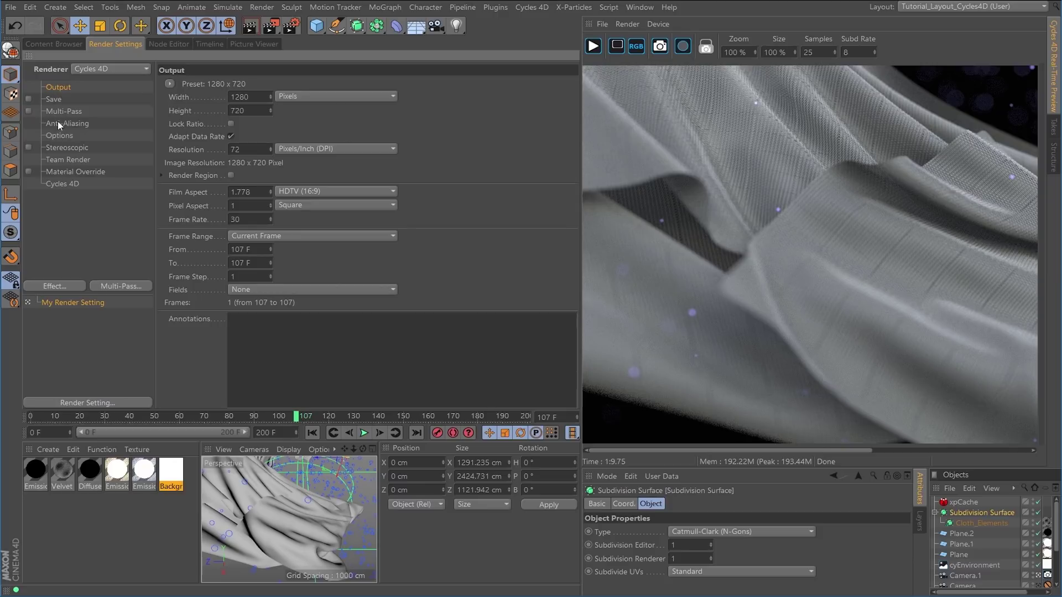
left_click(236, 111)
type("1080")
key("Return")
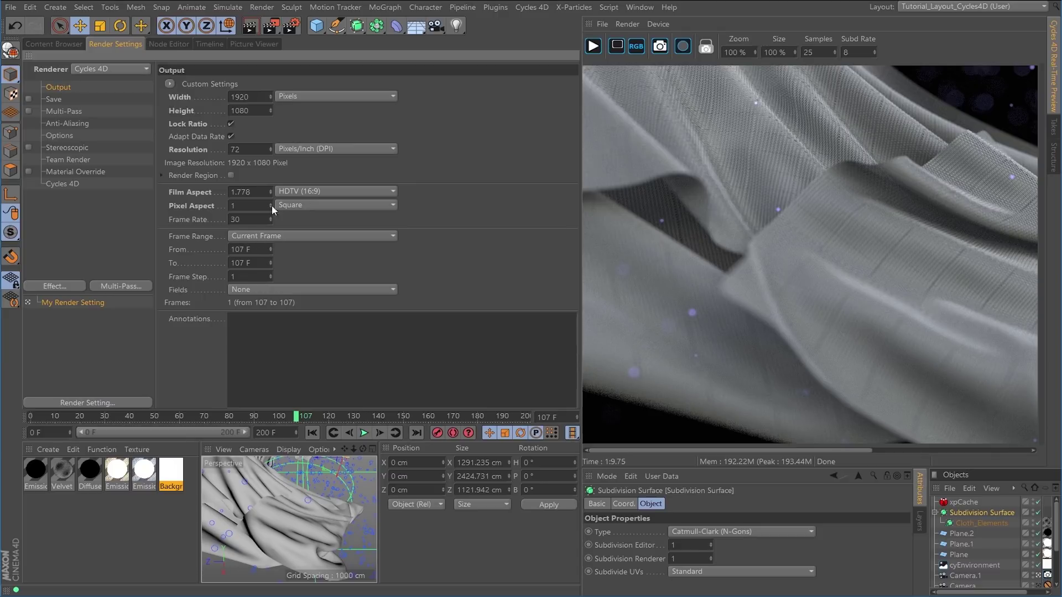
Render the current frame in the Picture Viewer and enlarge the viewer's area in the layout
left_click(272, 27)
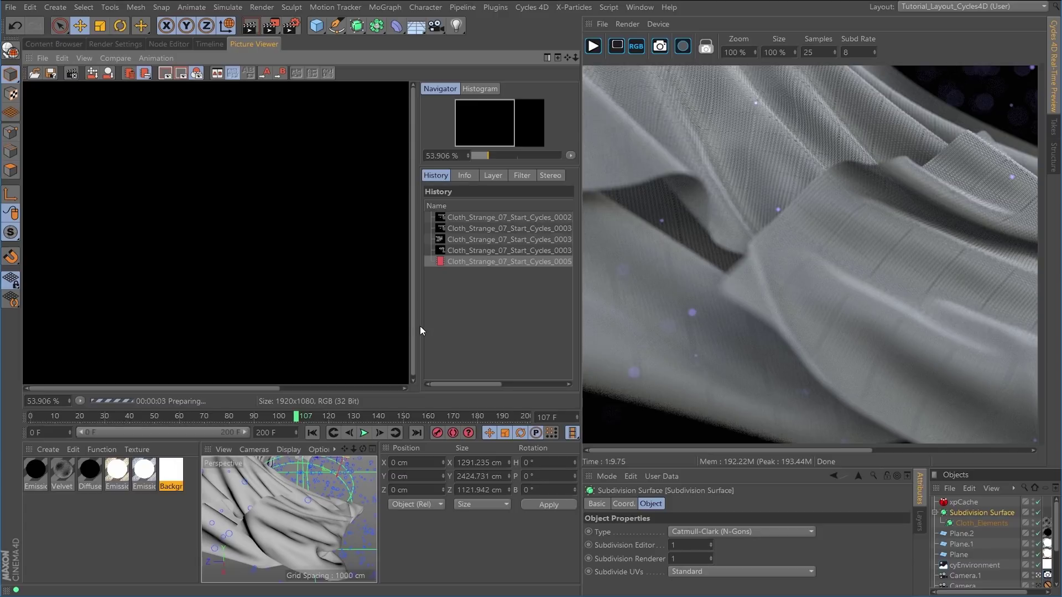
left_click_drag(581, 313, 747, 313)
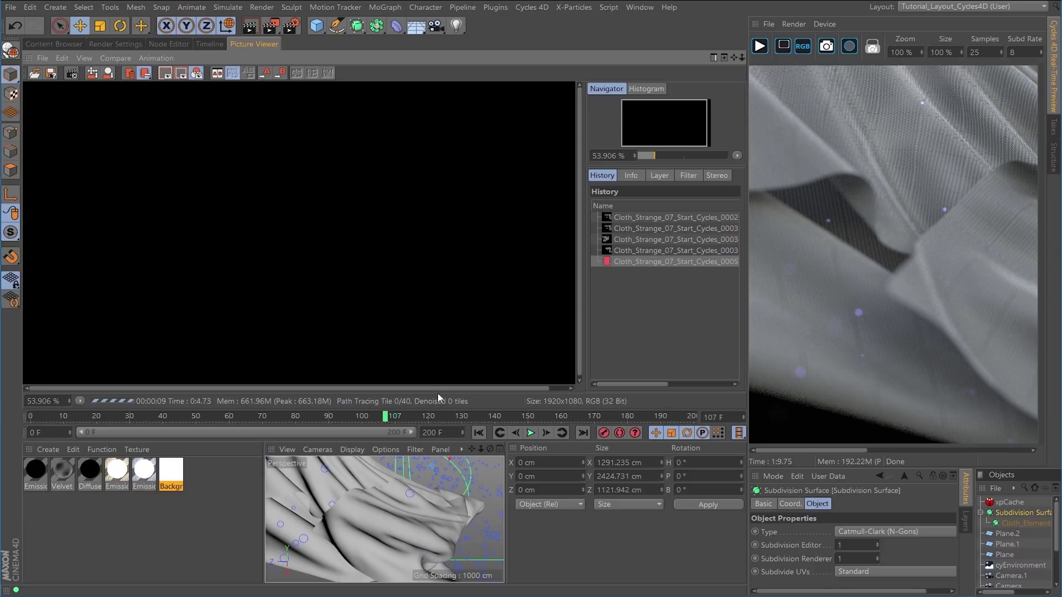
left_click_drag(432, 437, 443, 505)
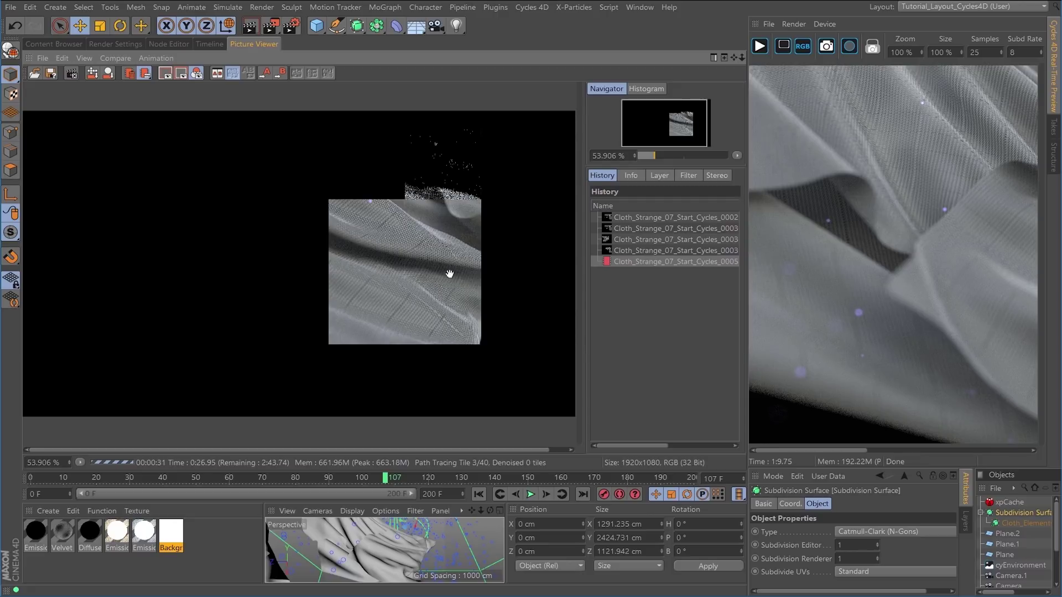
Examine the denoised render at 100 % for fabric weave detail, depth of field and dust particles across the whole image
scroll(441, 308, "up", 2)
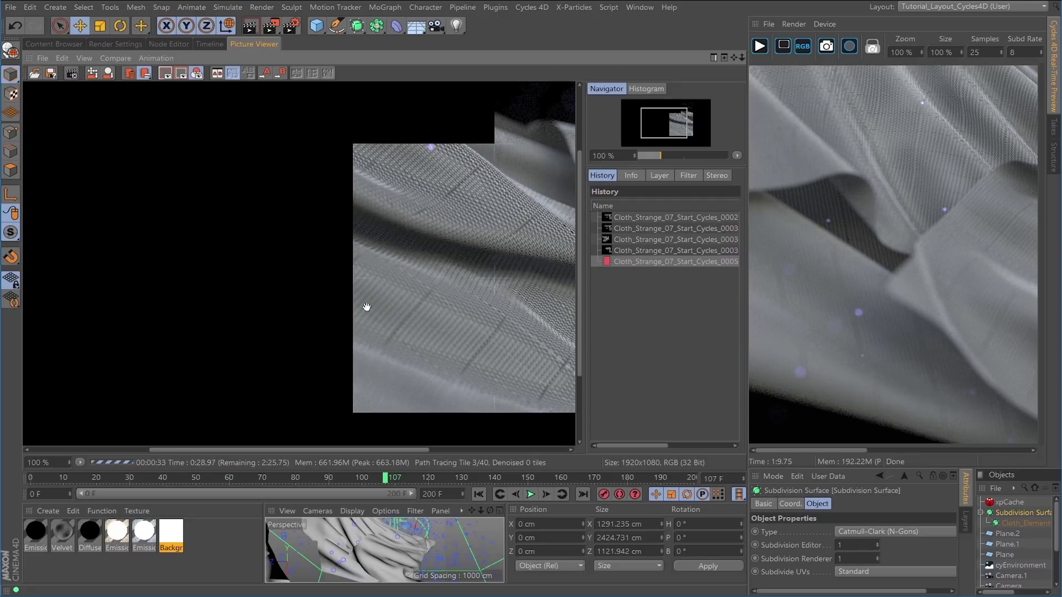
left_click_drag(425, 269, 334, 282)
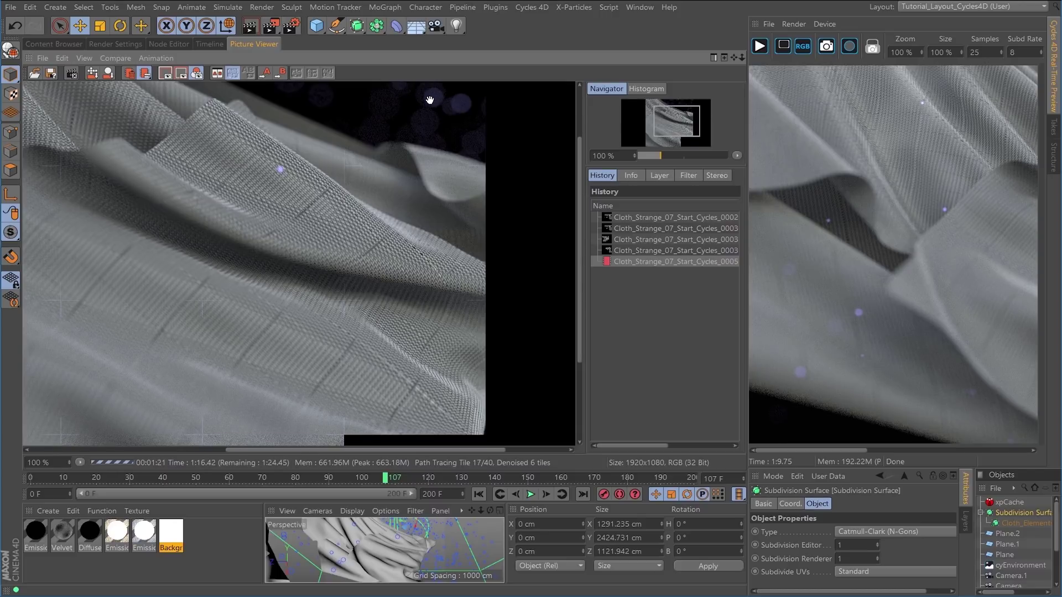
left_click_drag(443, 109, 468, 223)
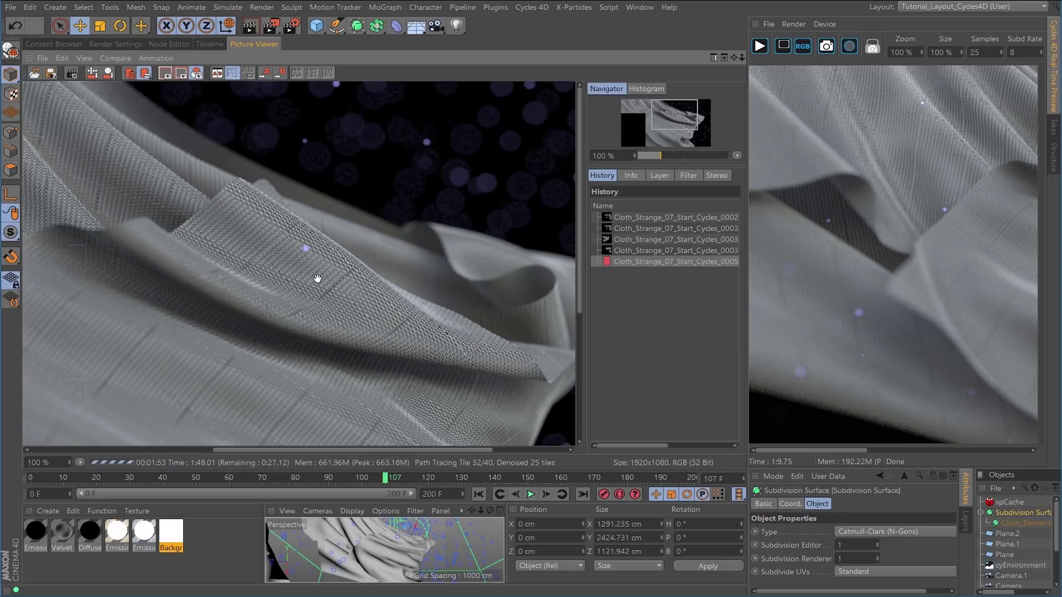
scroll(318, 279, "down", 3)
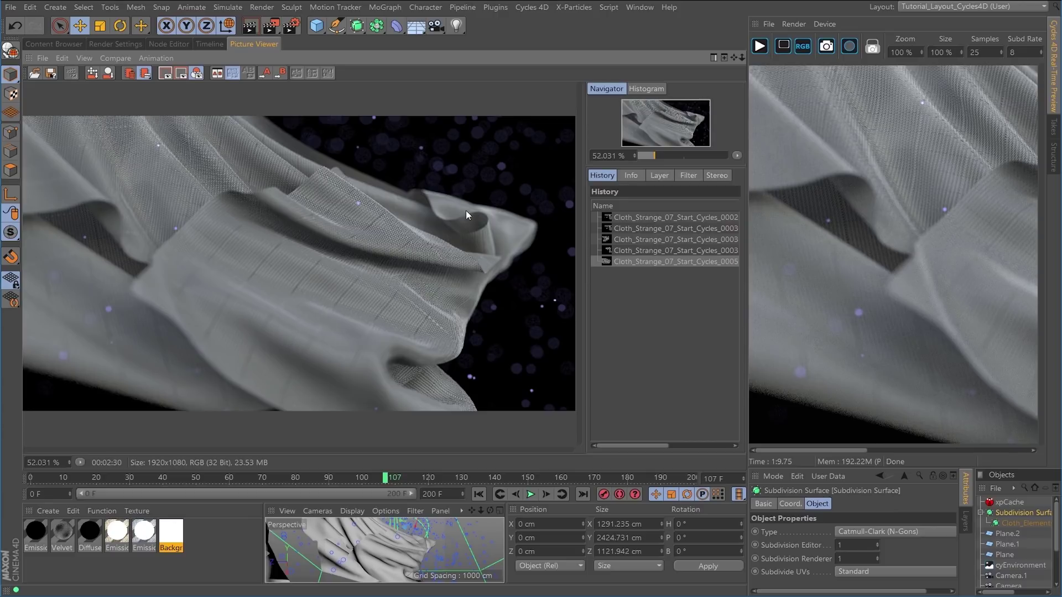
scroll(479, 178, "up", 2)
left_click_drag(502, 173, 216, 330)
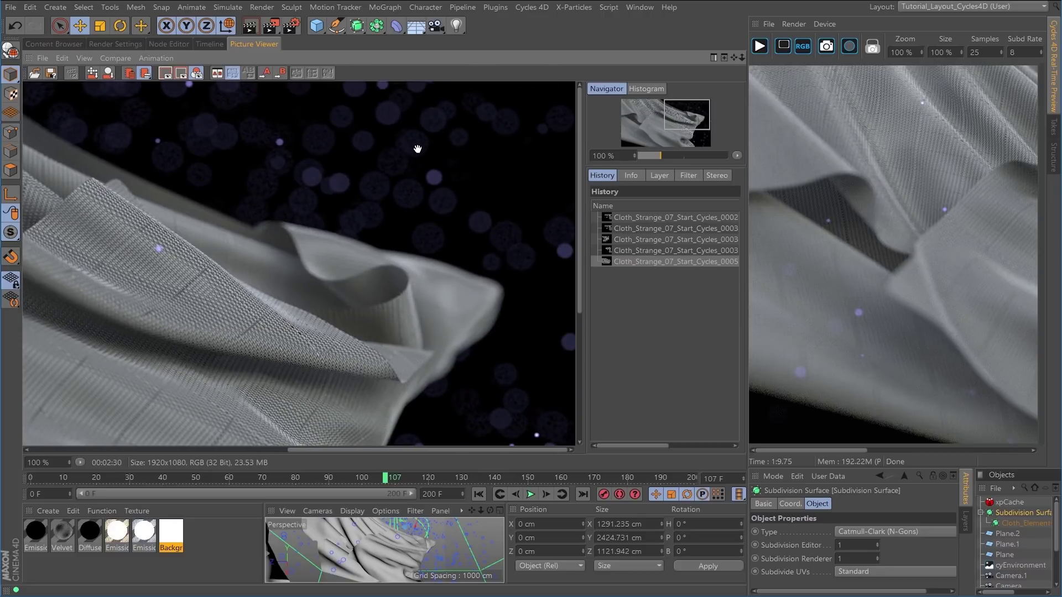
left_click_drag(425, 227, 580, 218)
left_click_drag(302, 278, 476, 259)
left_click_drag(338, 309, 421, 216)
left_click_drag(302, 246, 450, 275)
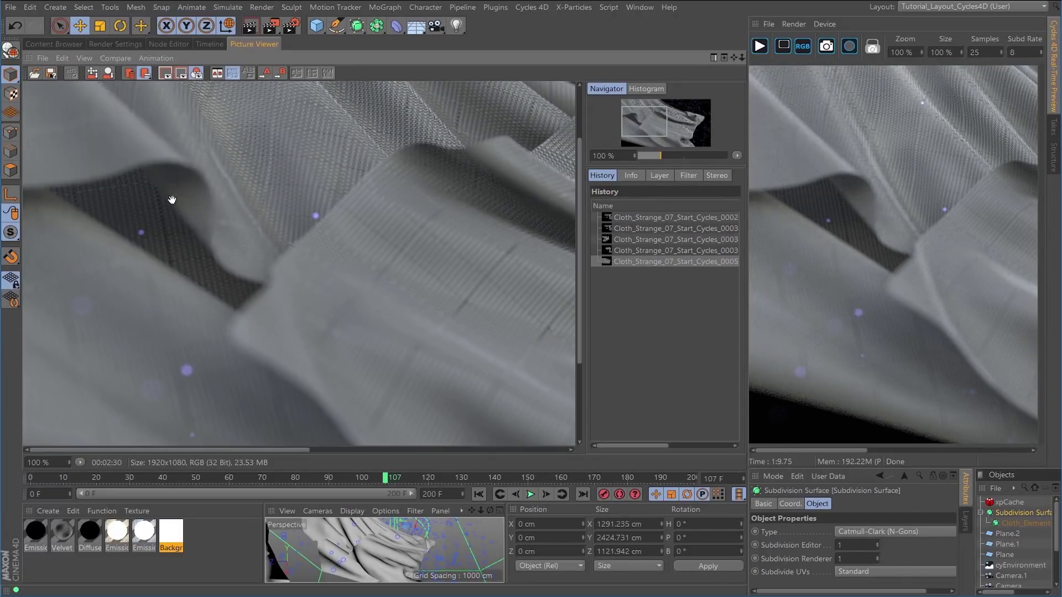
left_click_drag(177, 304, 299, 304)
left_click_drag(448, 229, 264, 212)
left_click_drag(383, 245, 243, 235)
left_click_drag(335, 285, 312, 233)
left_click_drag(398, 277, 354, 221)
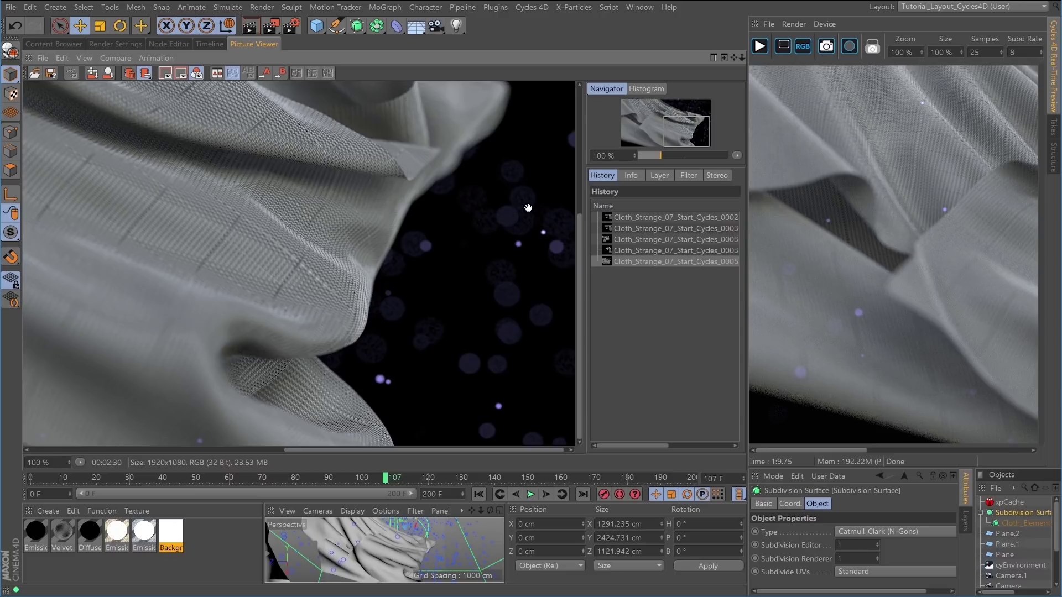
left_click_drag(297, 227, 438, 257)
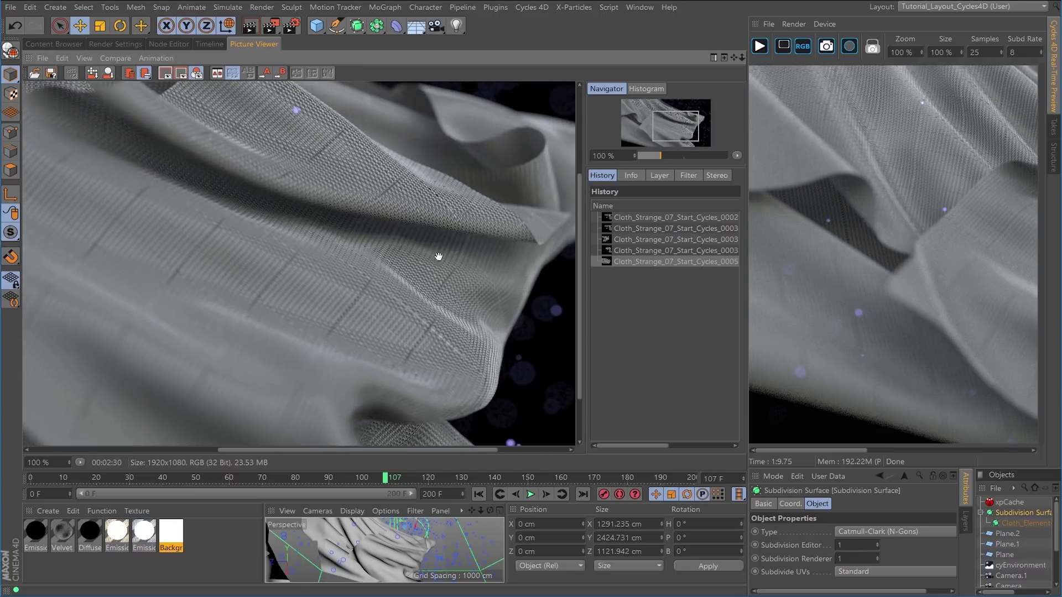
Review the whole render fitted to the view and the Cycles 4D render settings behind it
double_click(379, 255)
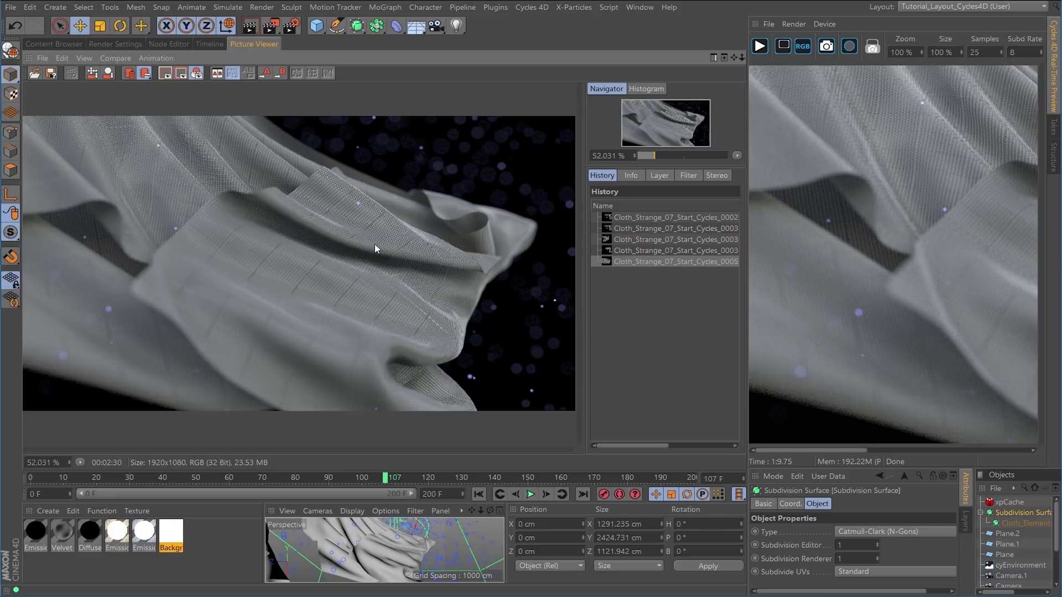
left_click(119, 44)
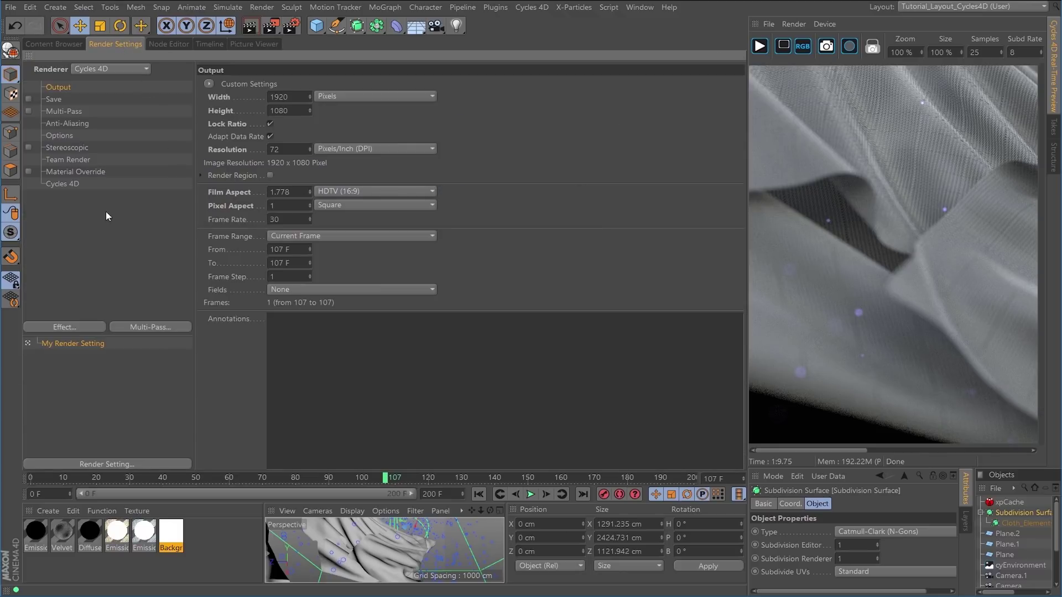
left_click(60, 184)
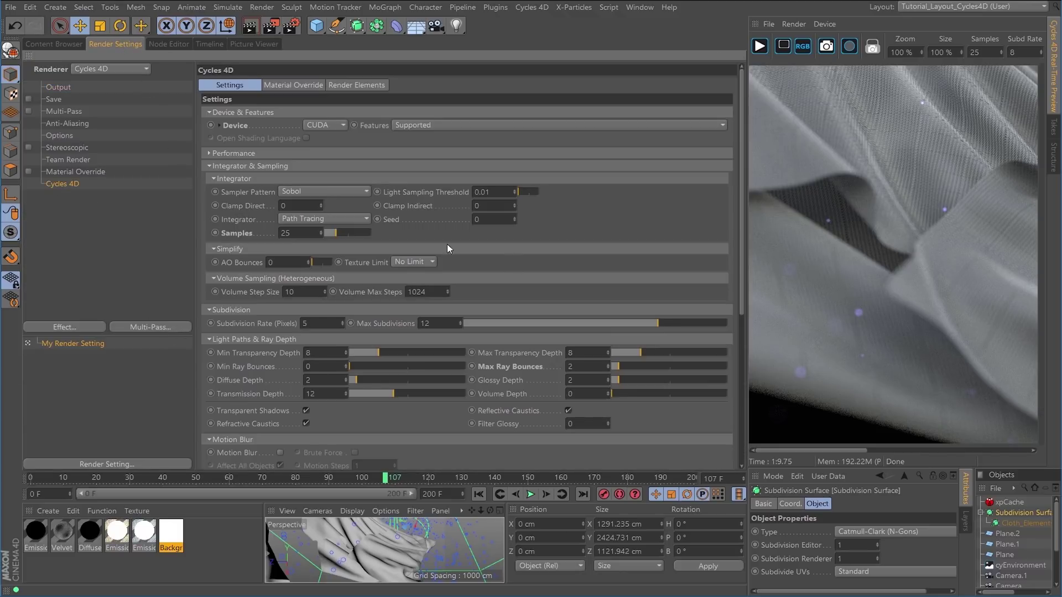
mouse_move(740, 218)
left_mouse_down()
mouse_move(743, 245)
mouse_move(743, 217)
left_mouse_up()
type("1")
key("Return")
type("2")
left_click(250, 44)
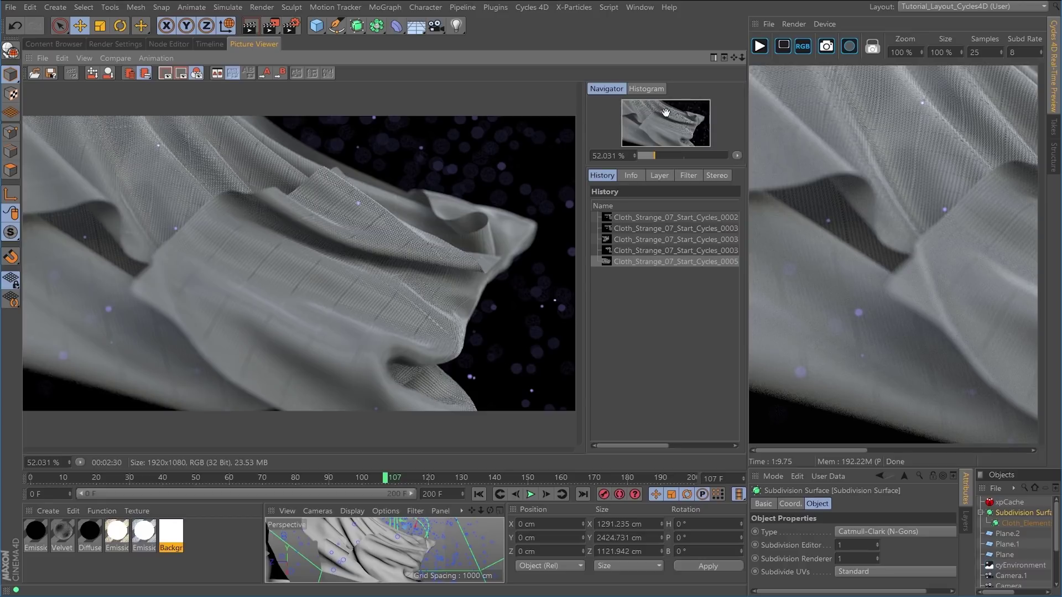
Switch to the Tutorial_Layout_Cycles4D_render layout and scrub the animation through the original camera to judge its usable frames
left_click(922, 9)
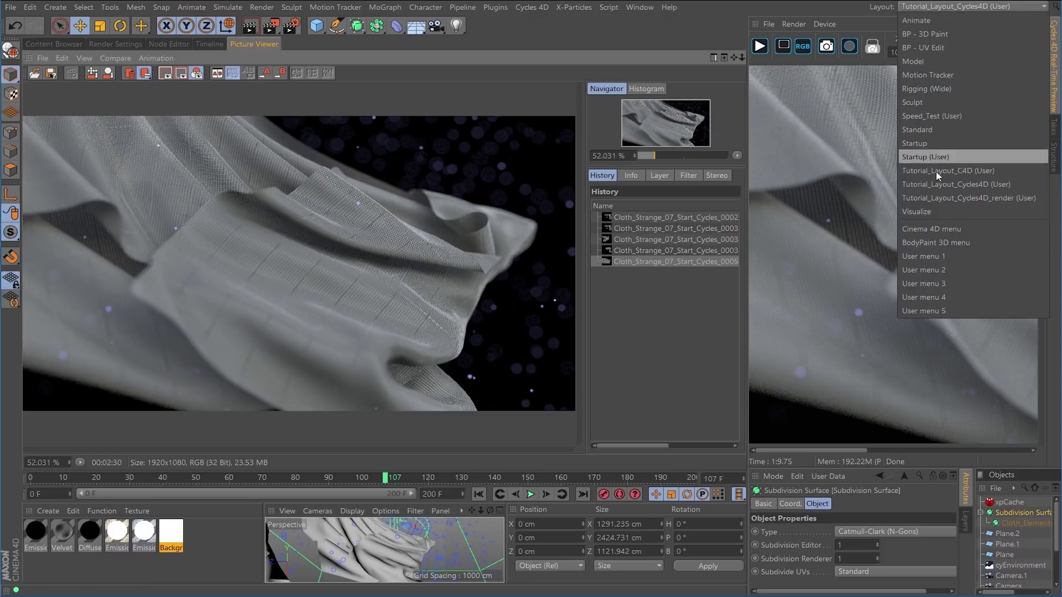
left_click(938, 198)
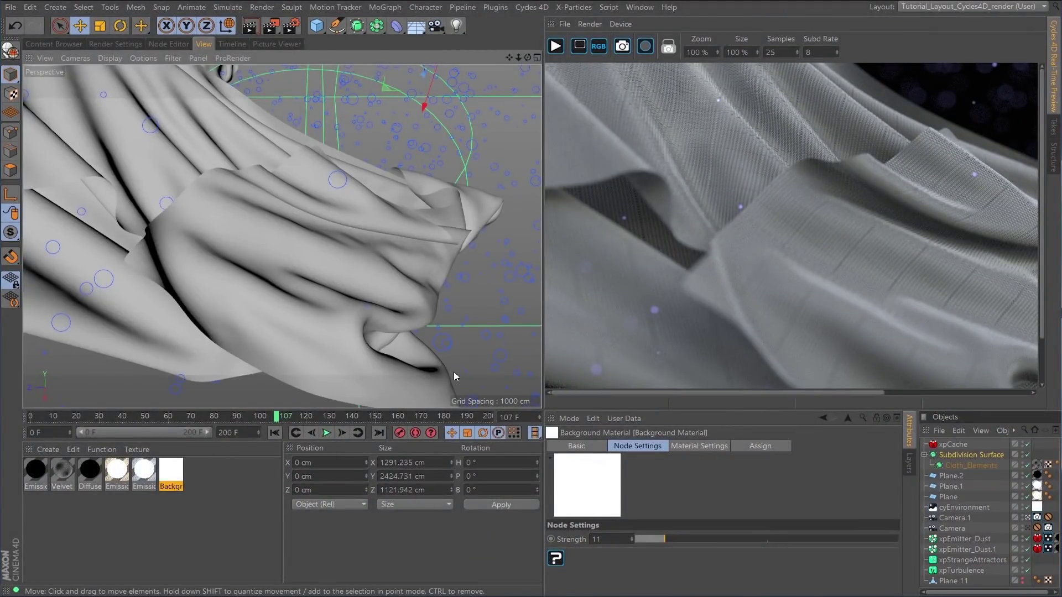
left_click_drag(217, 419, 168, 417)
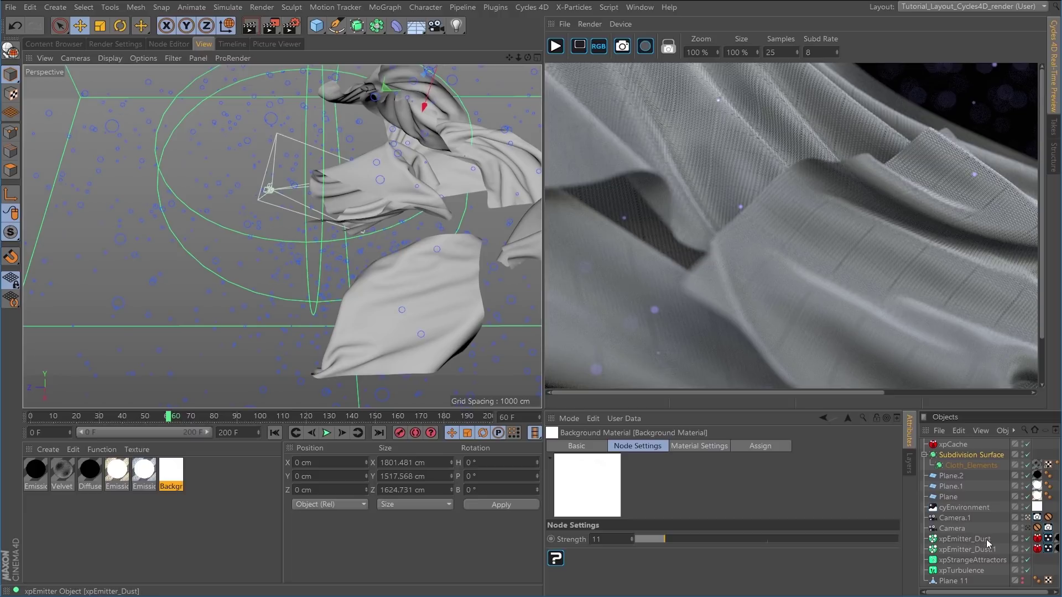
left_click(1027, 529)
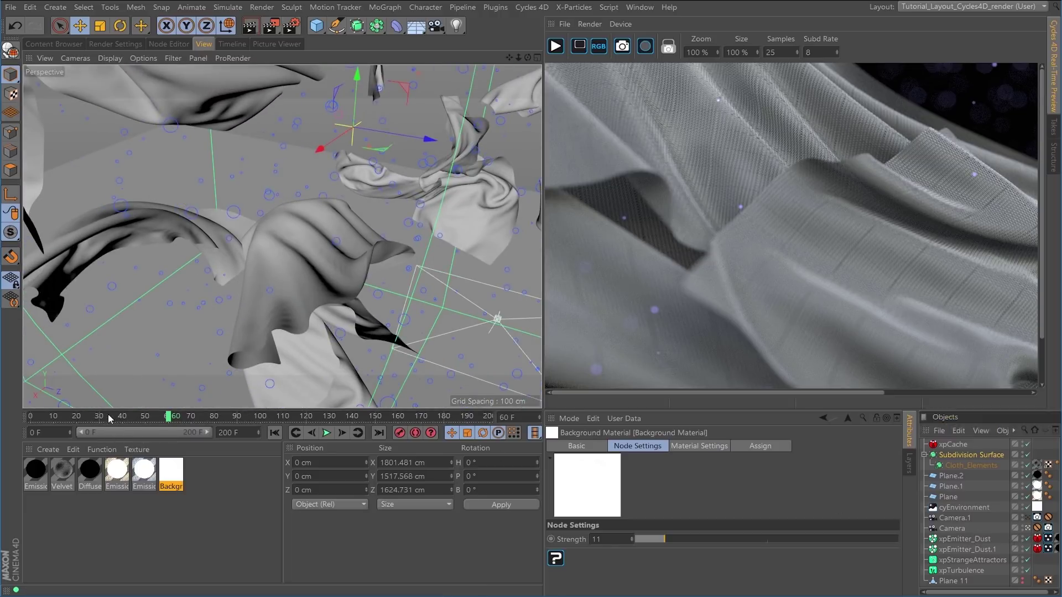
left_click_drag(112, 419, 212, 439)
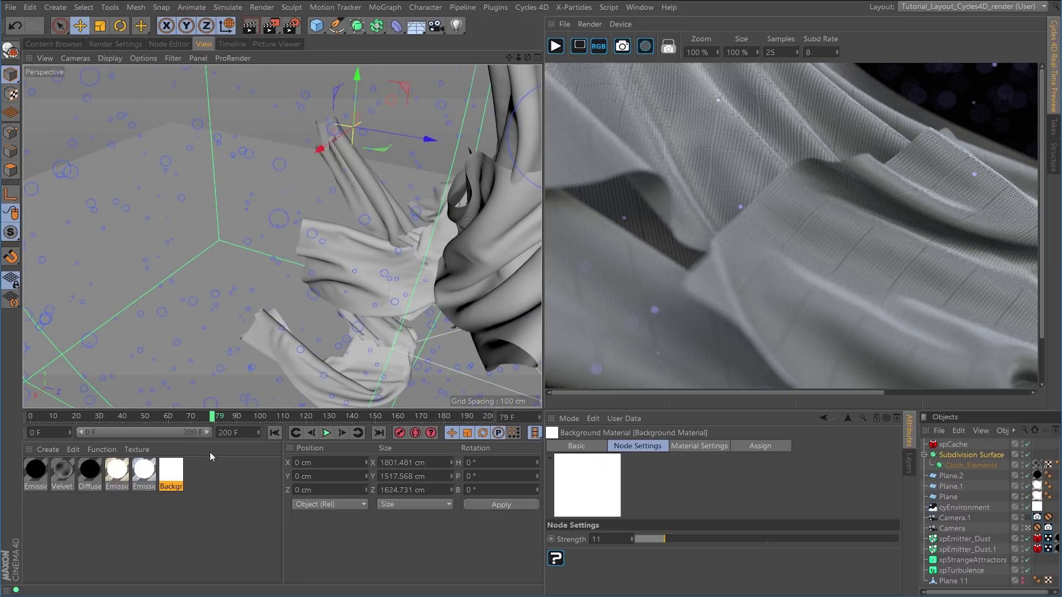
Set the render output to frames 19 to 80 at 1920 x 1080 pixels
left_click(120, 44)
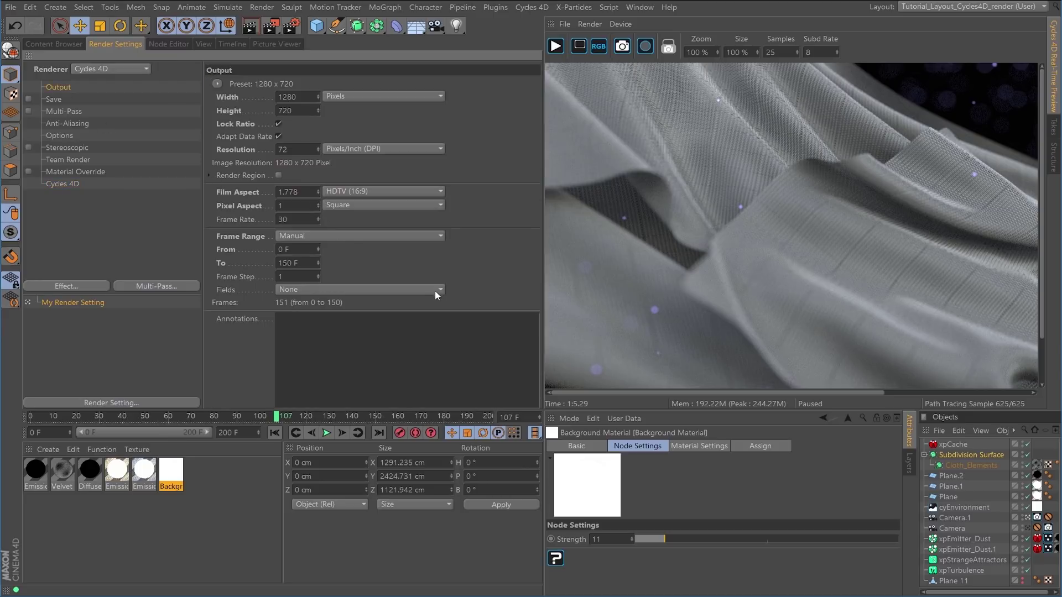
double_click(301, 250)
type("19")
double_click(308, 262)
type("80")
key("Return")
double_click(285, 111)
key("Return")
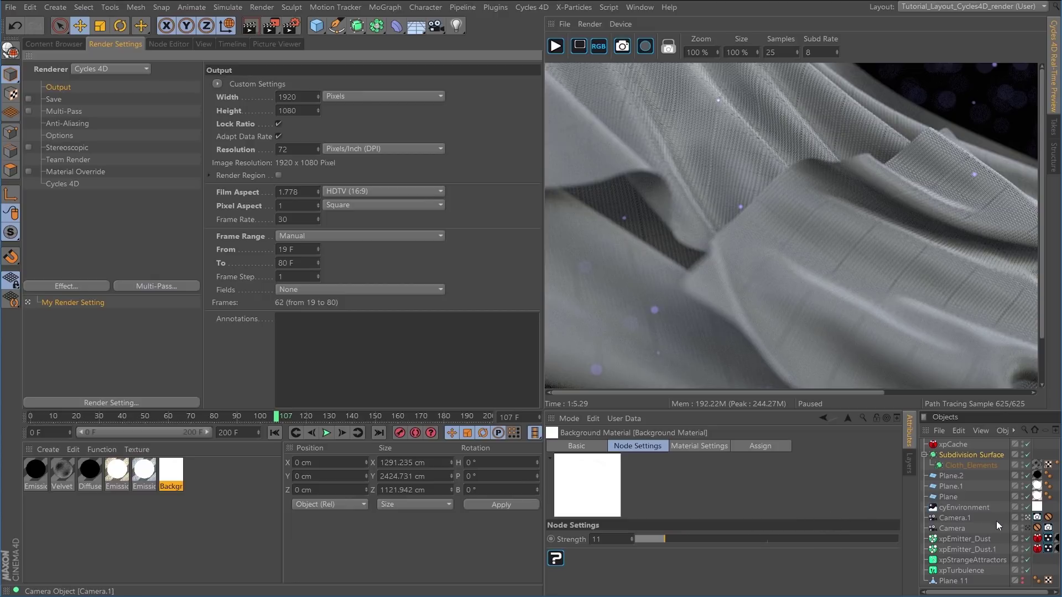
Rename the original Camera object as Camera_01
left_click(955, 529)
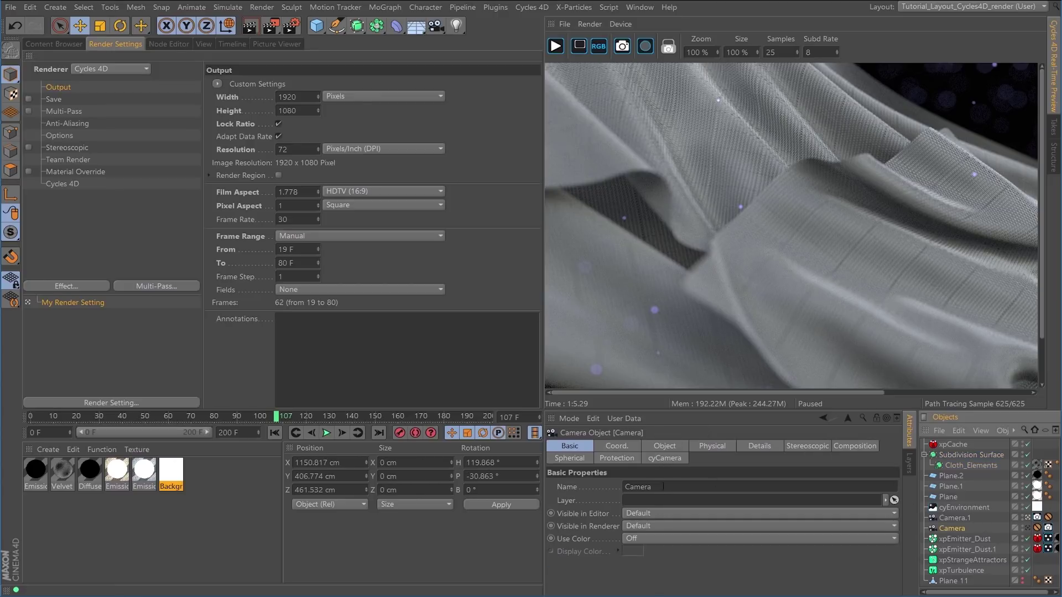
left_click(662, 487)
type("_01")
key("Return")
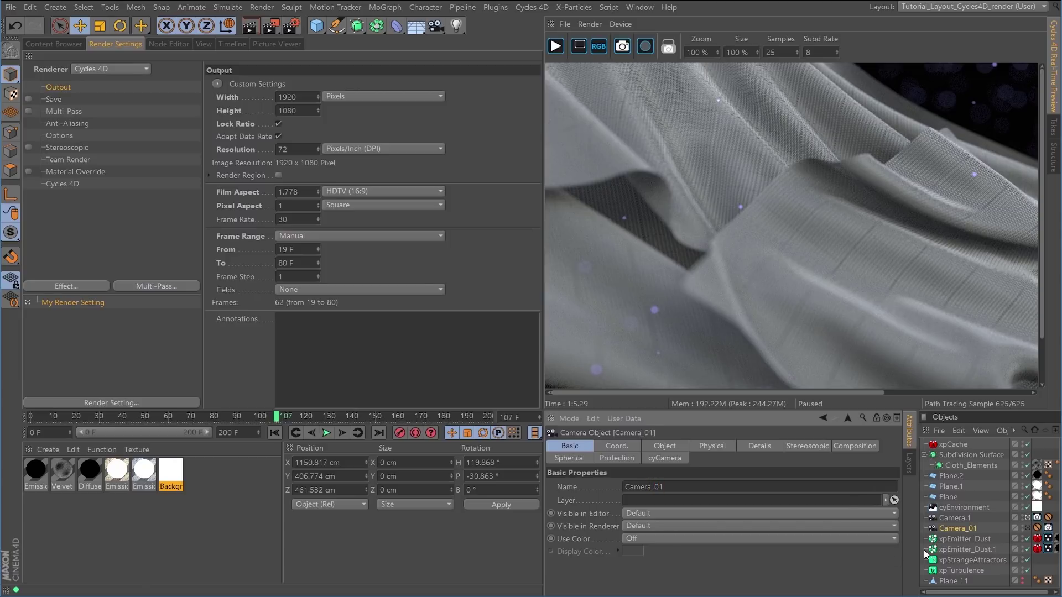
Rename the Camera.1 object as Camera_02 and make Camera_01 the active scene camera
left_click(965, 519)
left_click(671, 489)
key("BackSpace")
key("BackSpace")
type("_02")
key("Return")
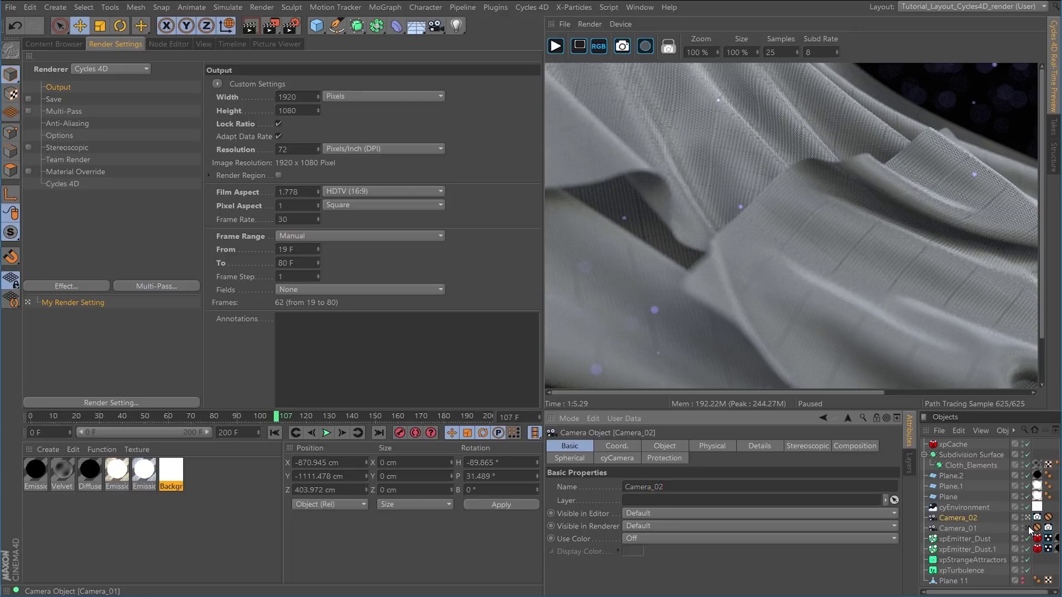
left_click(1028, 527)
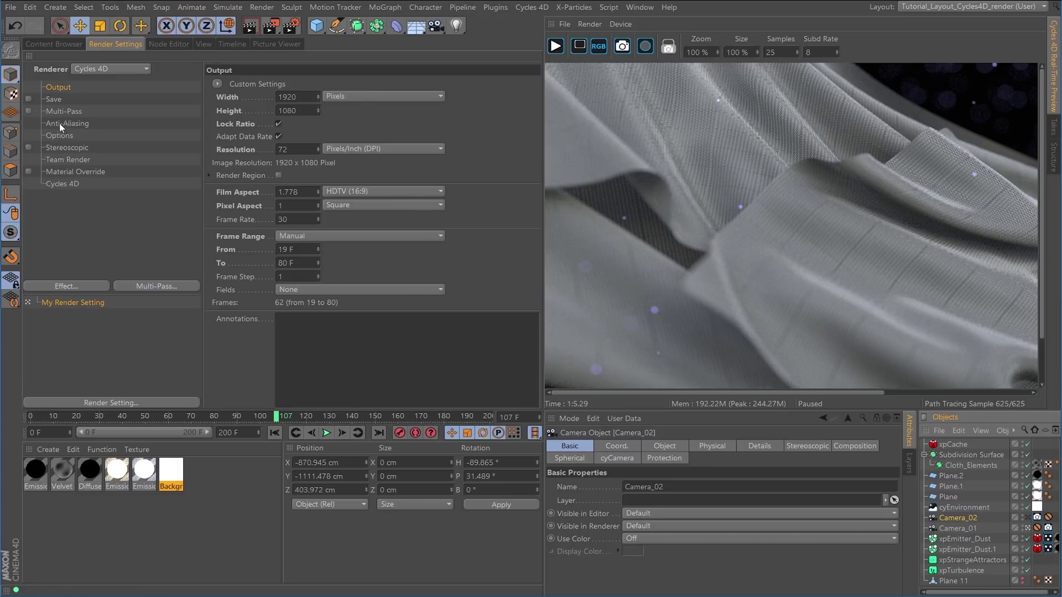
Enable saving of the regular image and create a Render_Scenes folder inside Cloth_Strange for its output
left_click(51, 98)
left_click(28, 99)
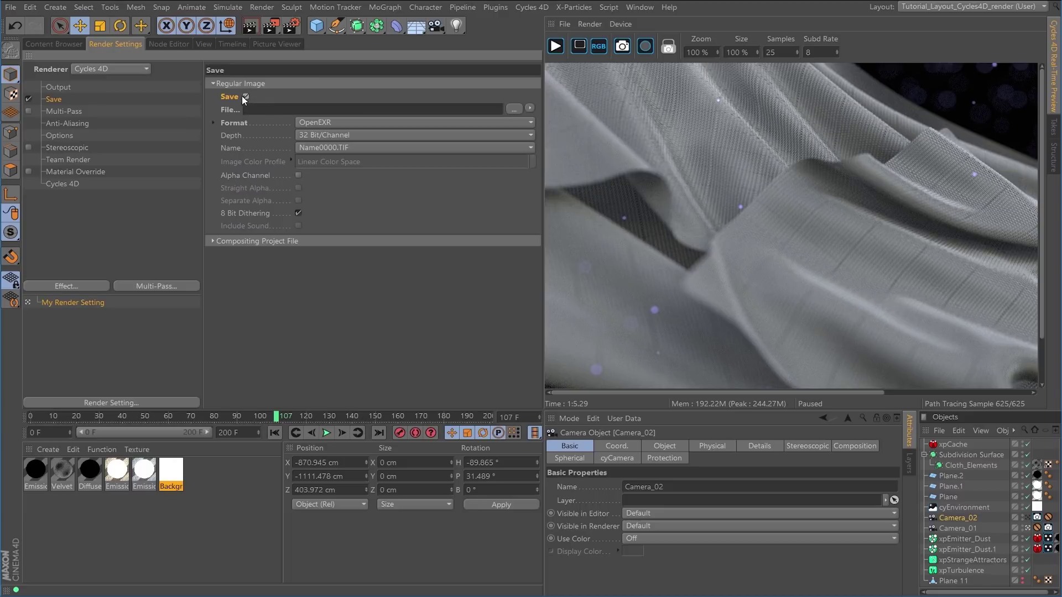
left_click(513, 110)
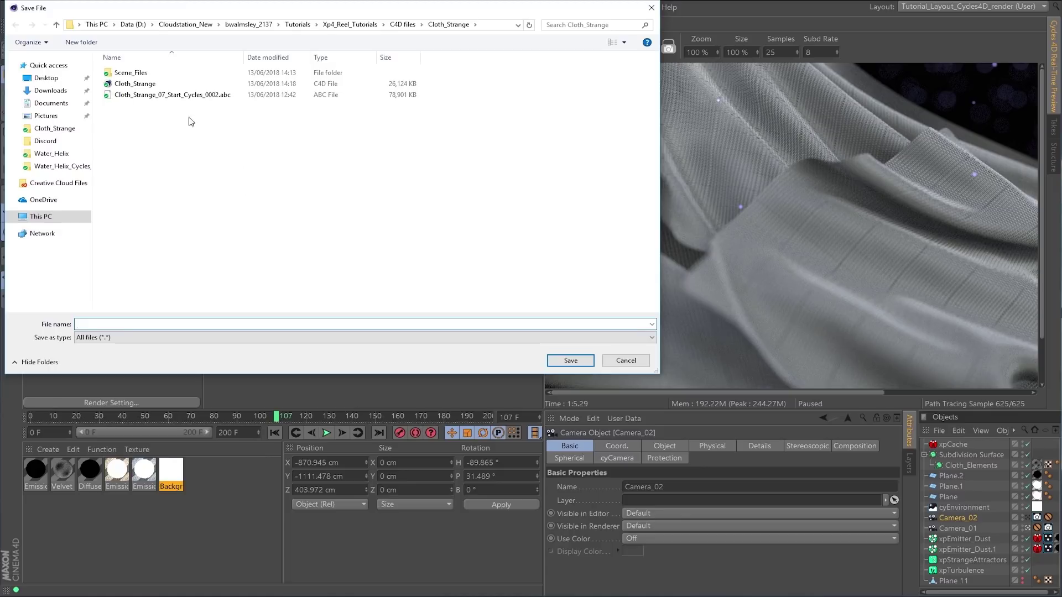
left_click(88, 43)
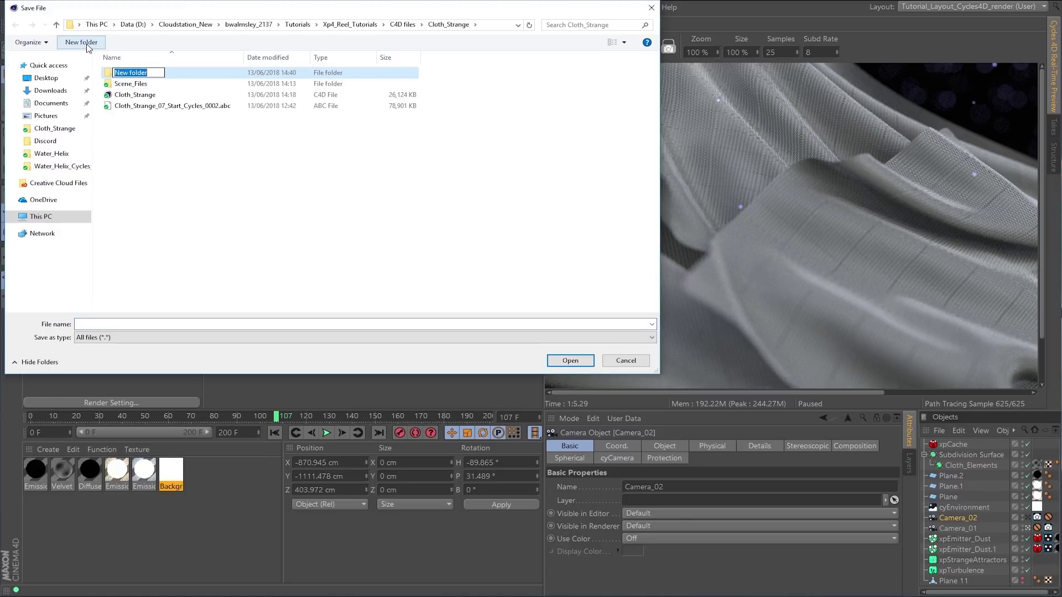
type("Render_Scenes")
key("Return")
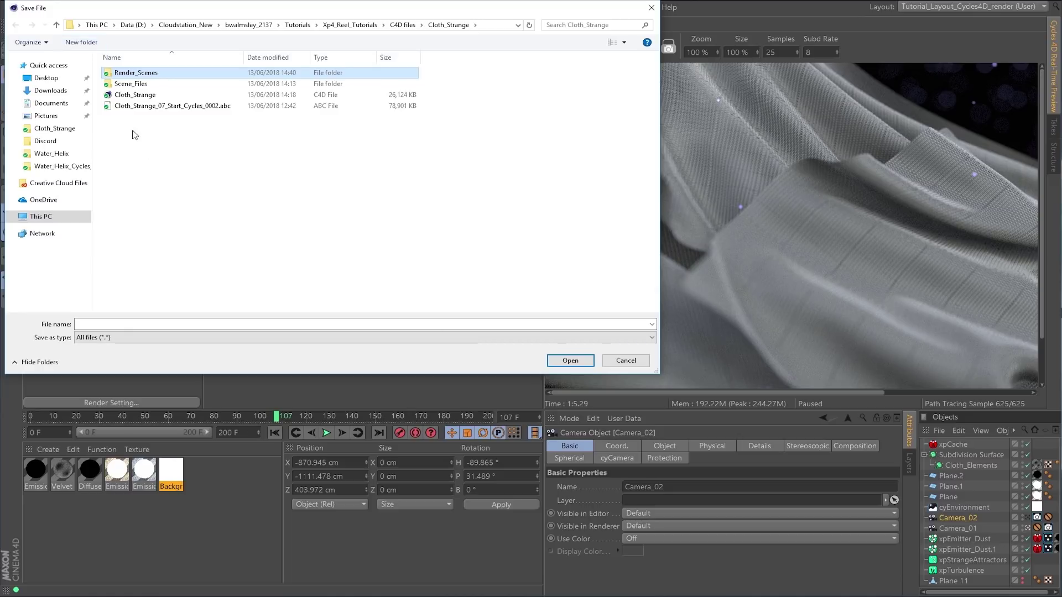
Create a Render_Cam_01 subfolder inside the Render_Scenes folder
double_click(137, 73)
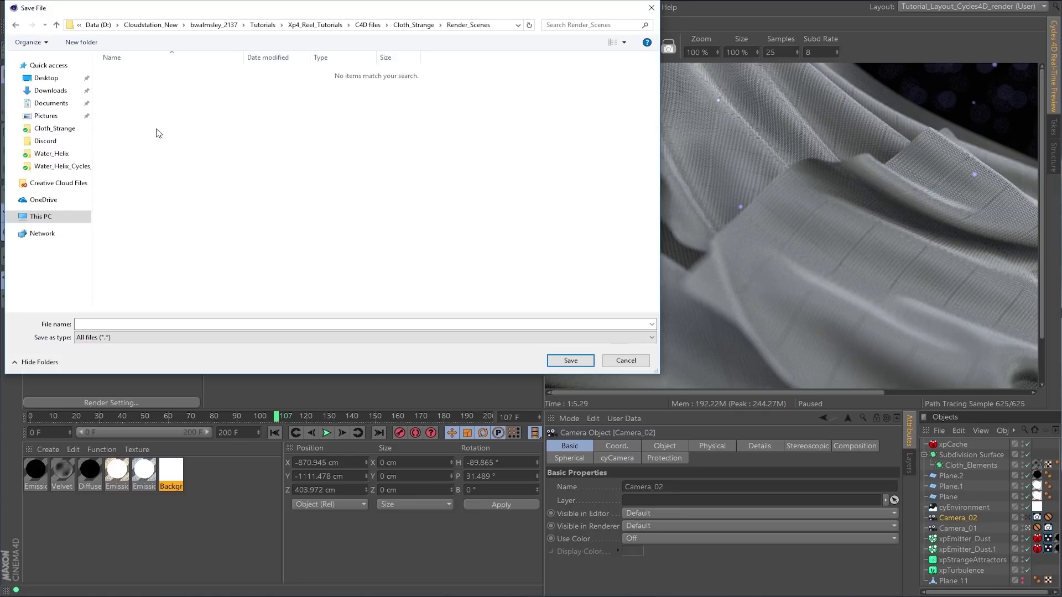
left_click(93, 43)
type("Render_")
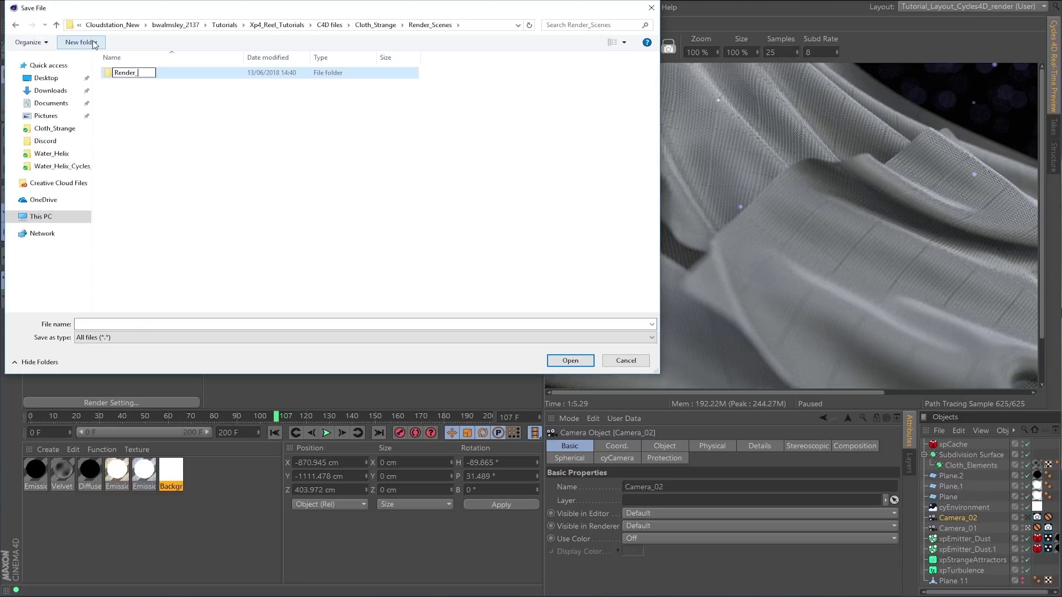
type("Cam_01")
key("Return")
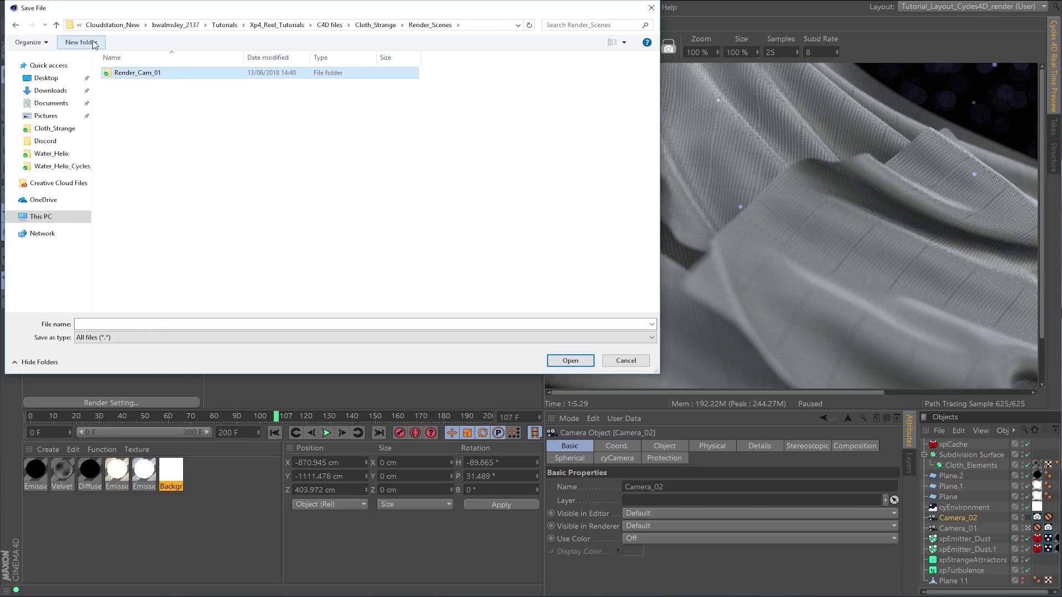
Set the render output file to Cloth_Render_Cam_01 inside the Render_Cam_01 folder
double_click(139, 75)
left_click(88, 324)
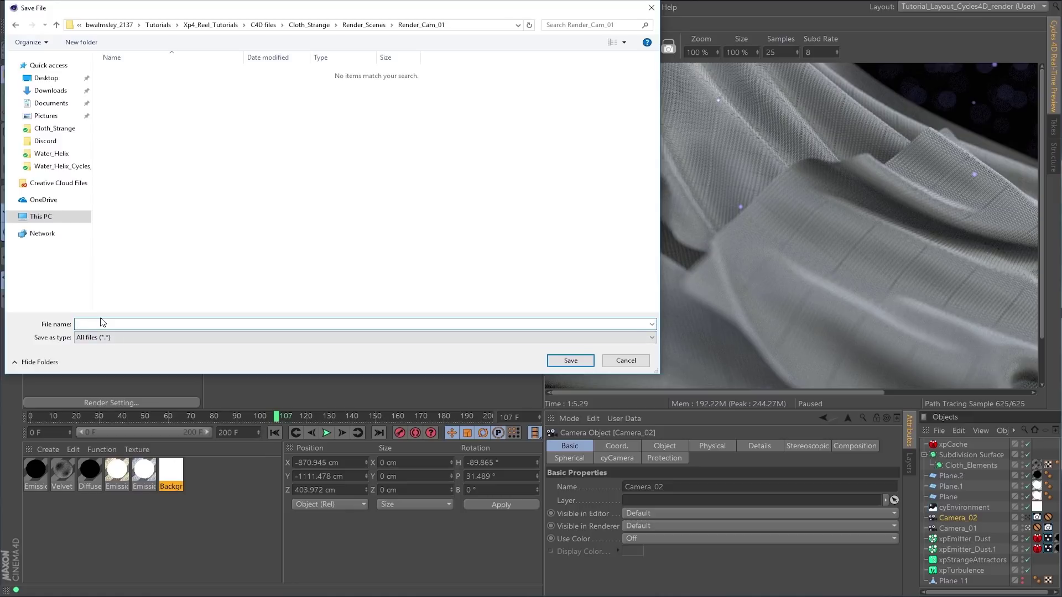
type("Cloth_Render_Cam_01")
left_click(581, 360)
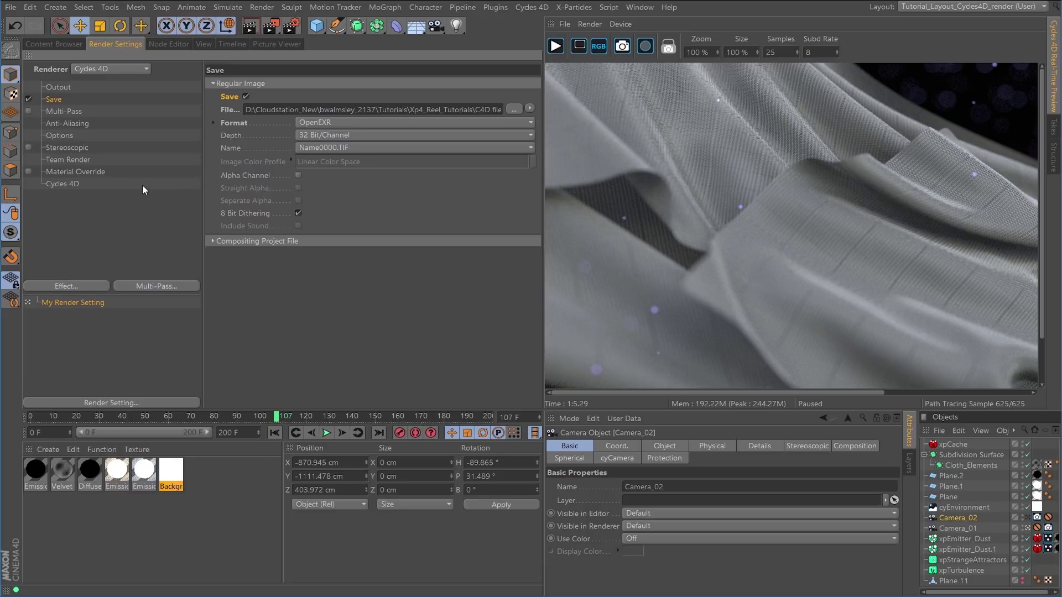
Save the project as a new scene file named Cloth_Render_Cam_01 in the Render_Scenes folder
left_click(15, 10)
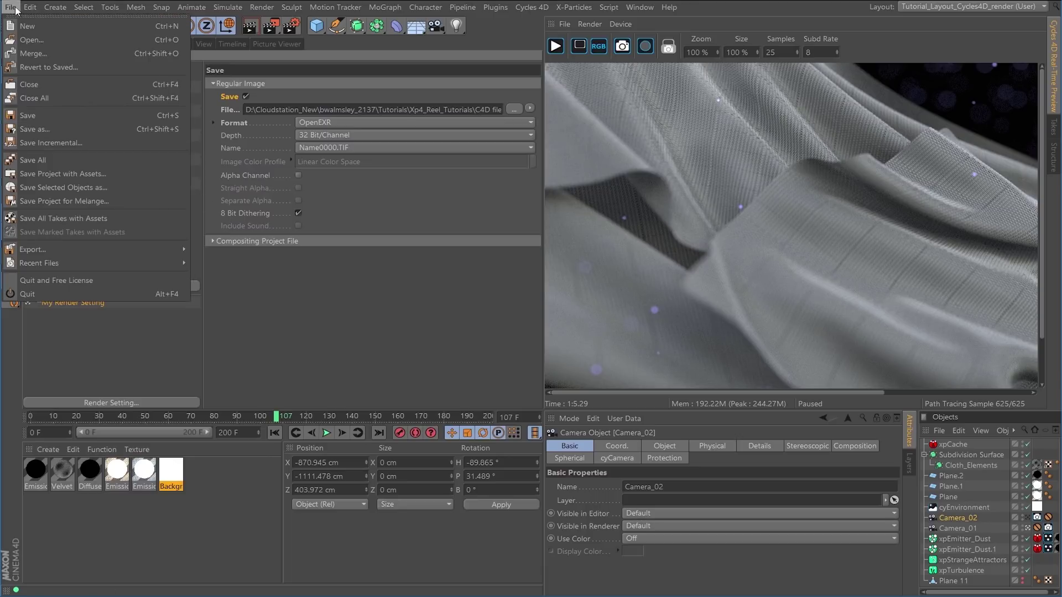
left_click(55, 129)
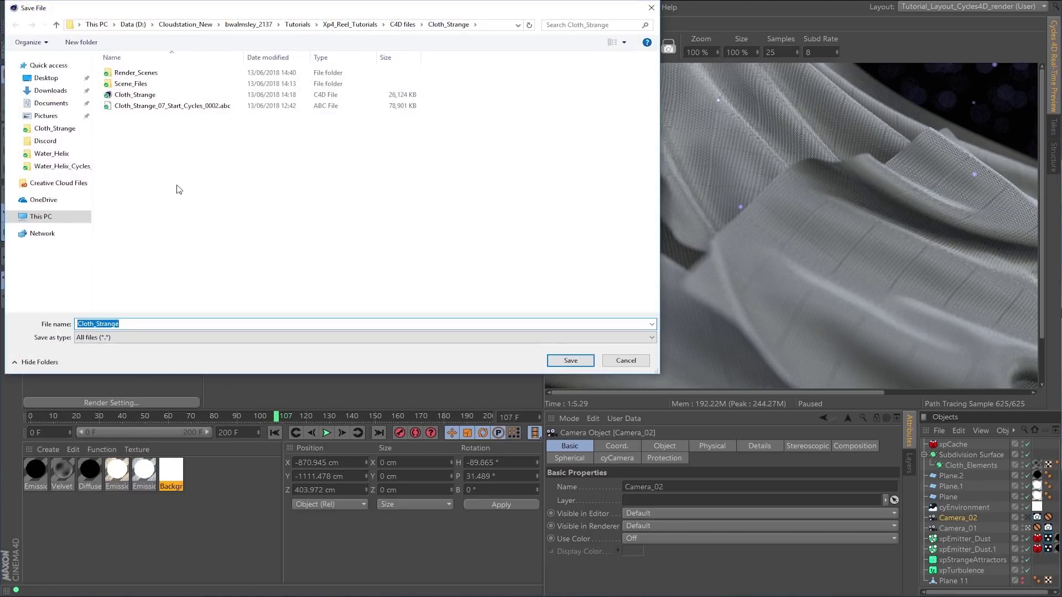
double_click(131, 74)
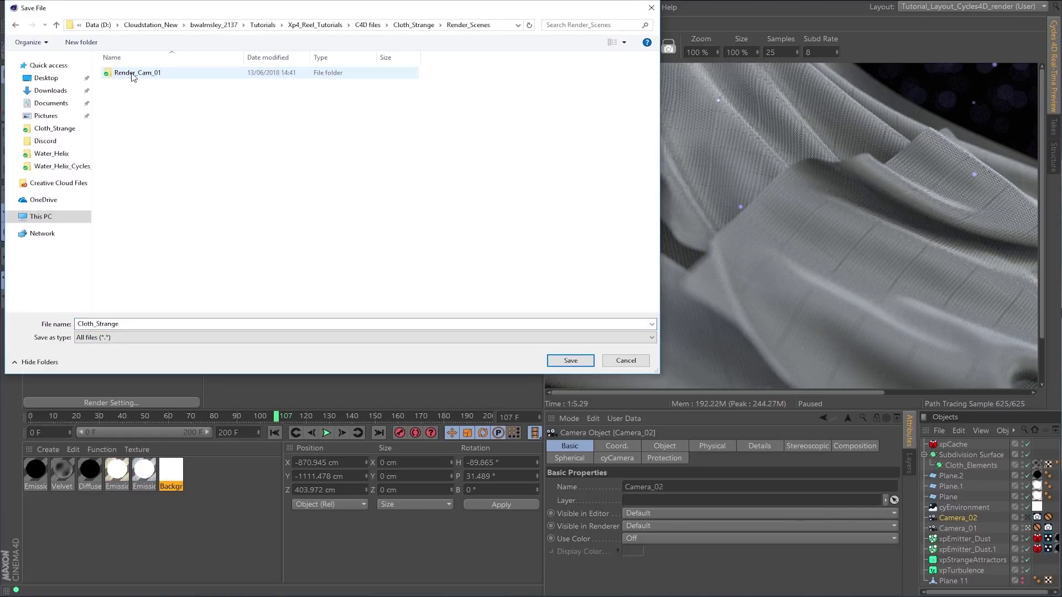
left_click_drag(126, 325, 48, 332)
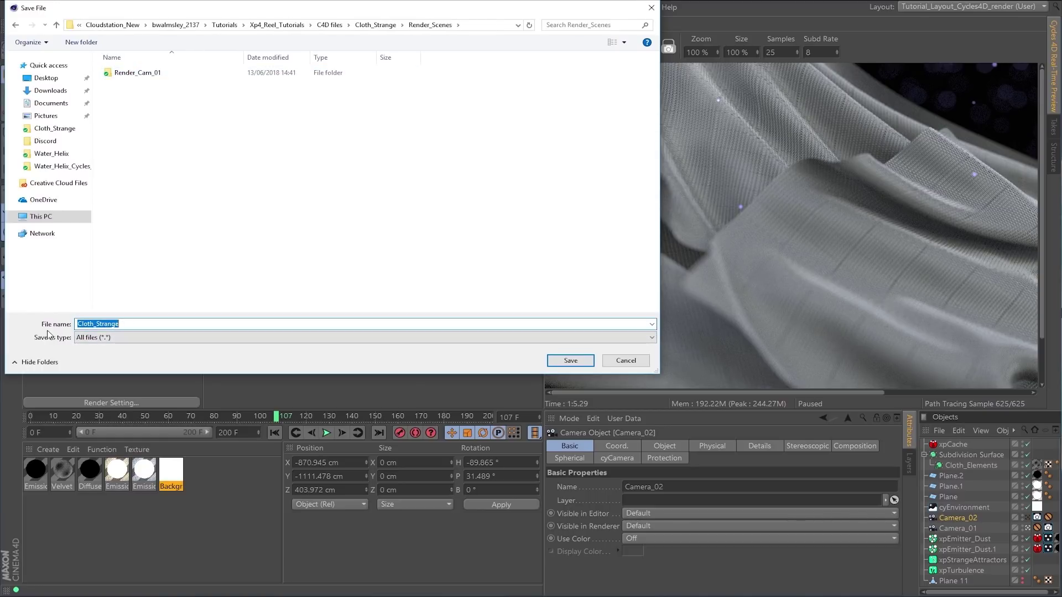
type("C")
key("BackSpace")
type("Cloth_Render_Cam_01")
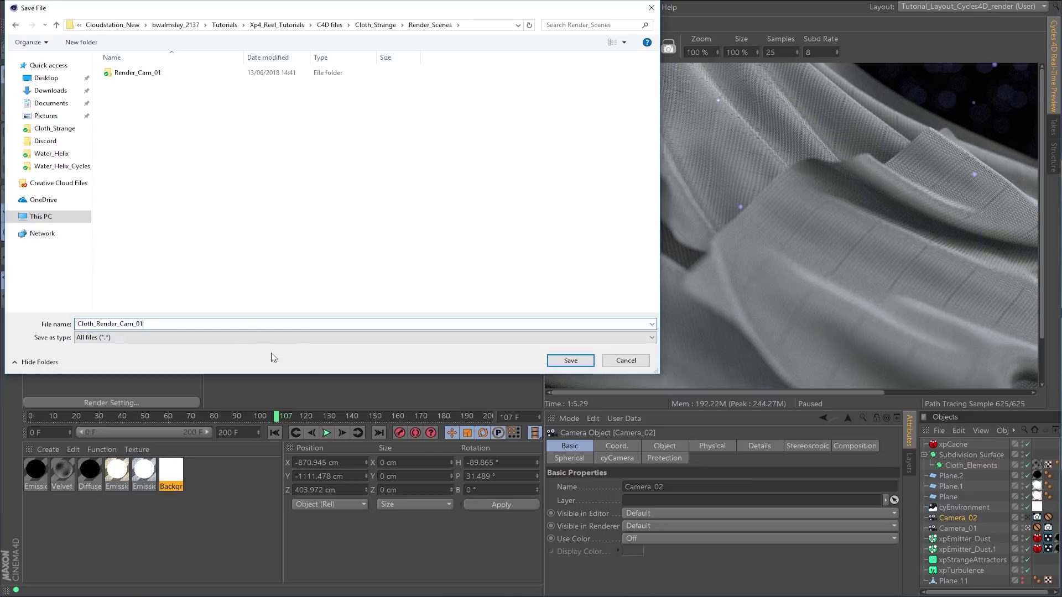
left_click(570, 360)
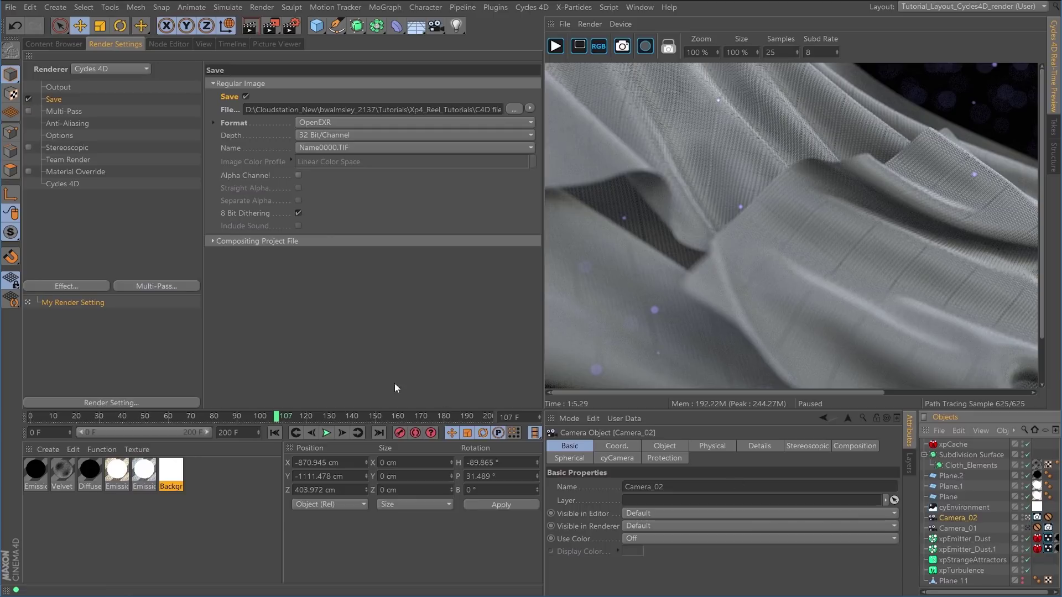
Set the output frame range for the second camera's render to 90 through 200
left_click(58, 86)
left_click(285, 250)
type("90")
key("Tab")
type("200")
key("Return")
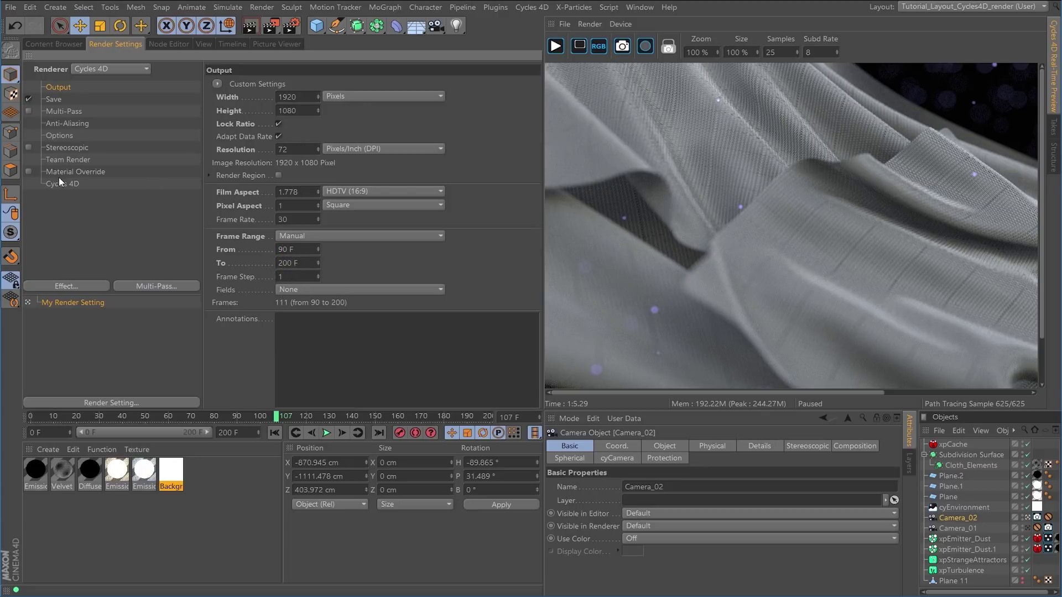
Create a Render_Cam_02 subfolder inside the Render_Scenes folder while choosing the render output file
left_click(54, 99)
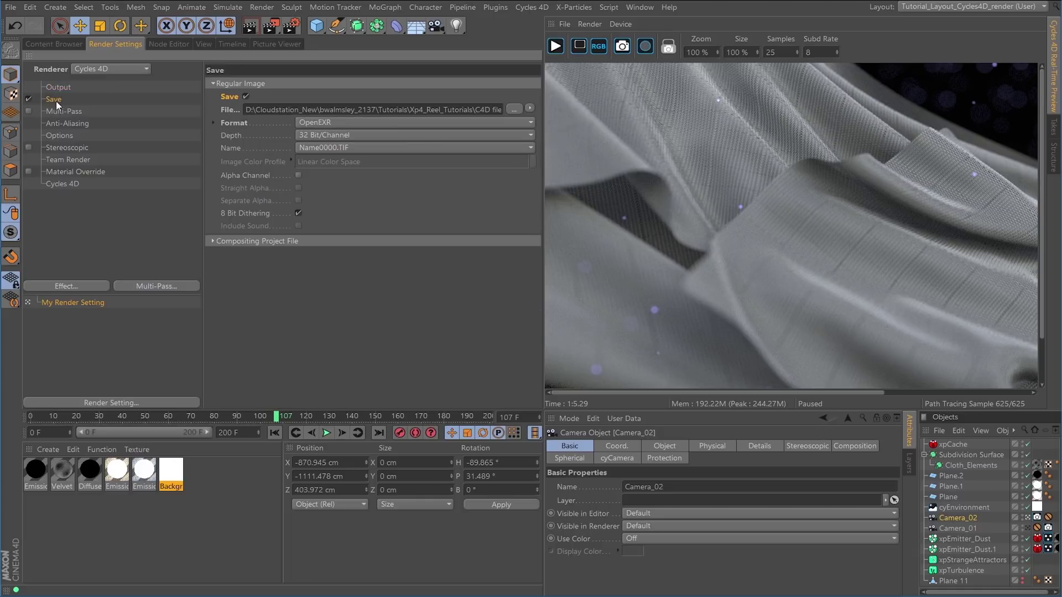
left_click(514, 110)
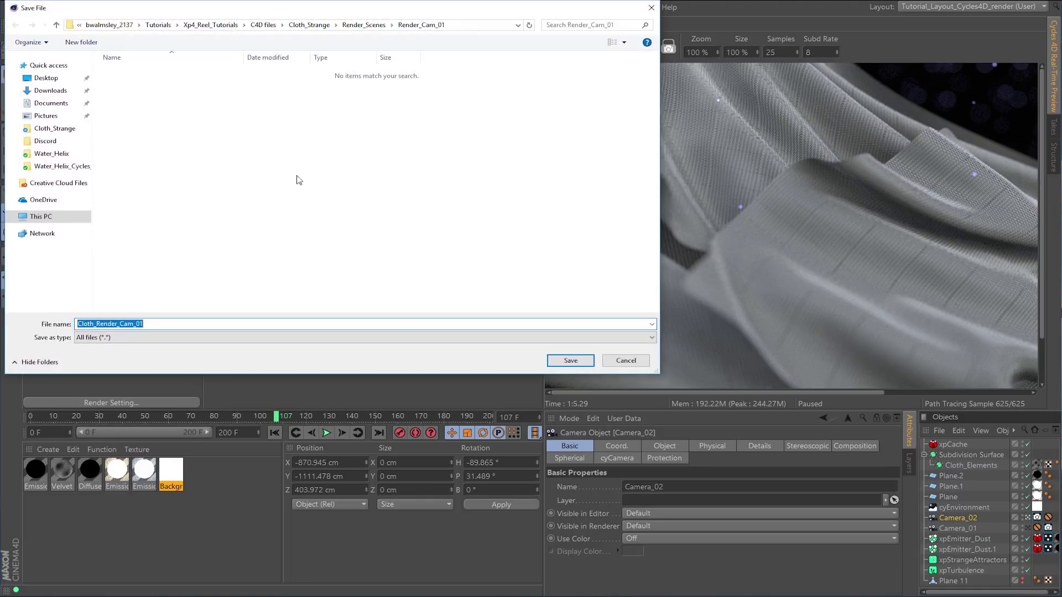
left_click(354, 25)
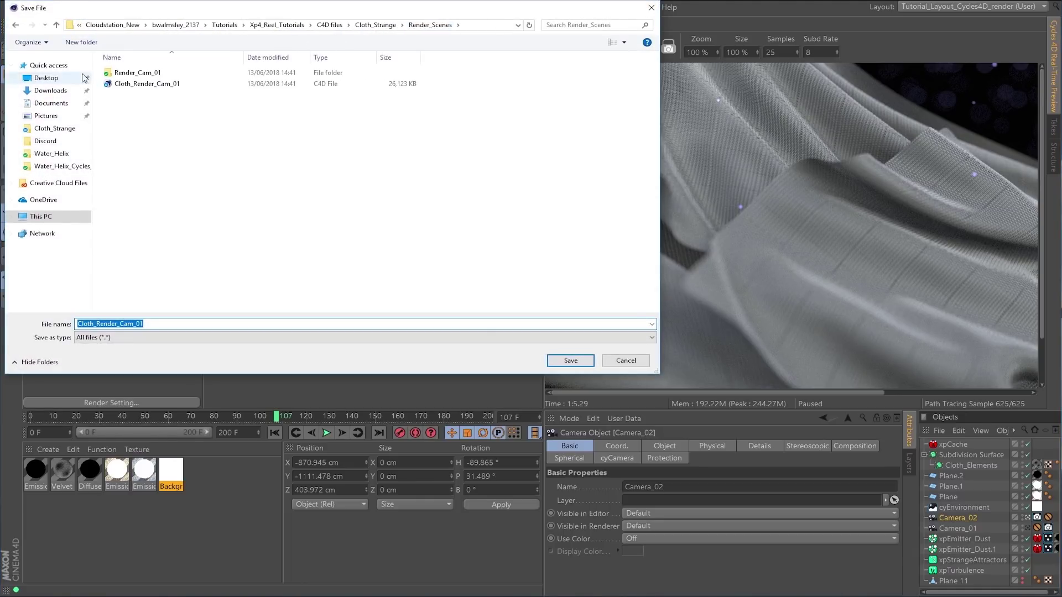
left_click(82, 42)
type("Render_Cam_02")
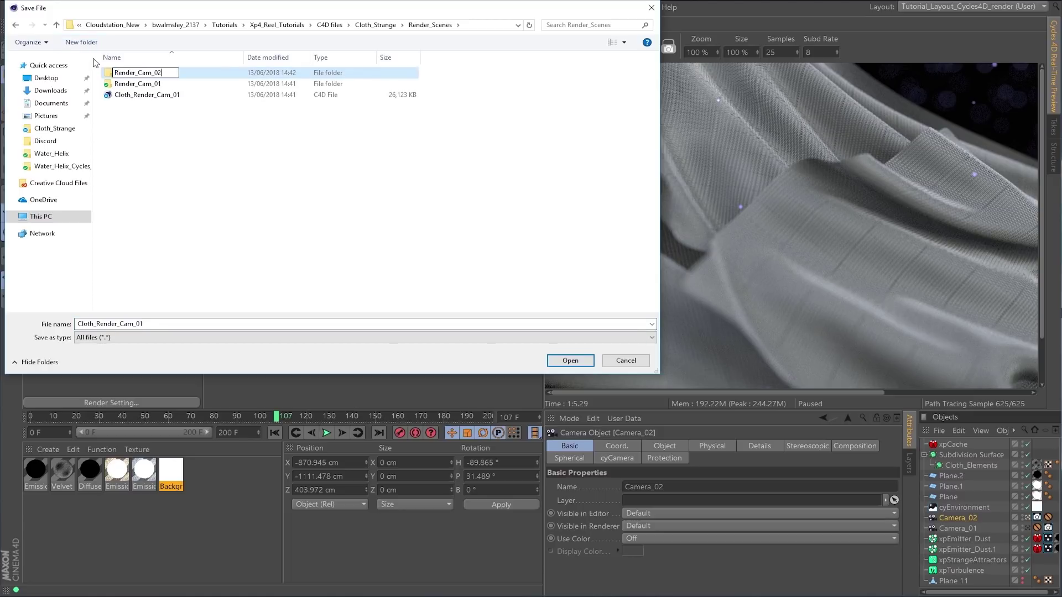
left_click(169, 198)
Set the render output file to Cloth_Render_Cam_02 inside the Render_Cam_02 folder
left_click(139, 88)
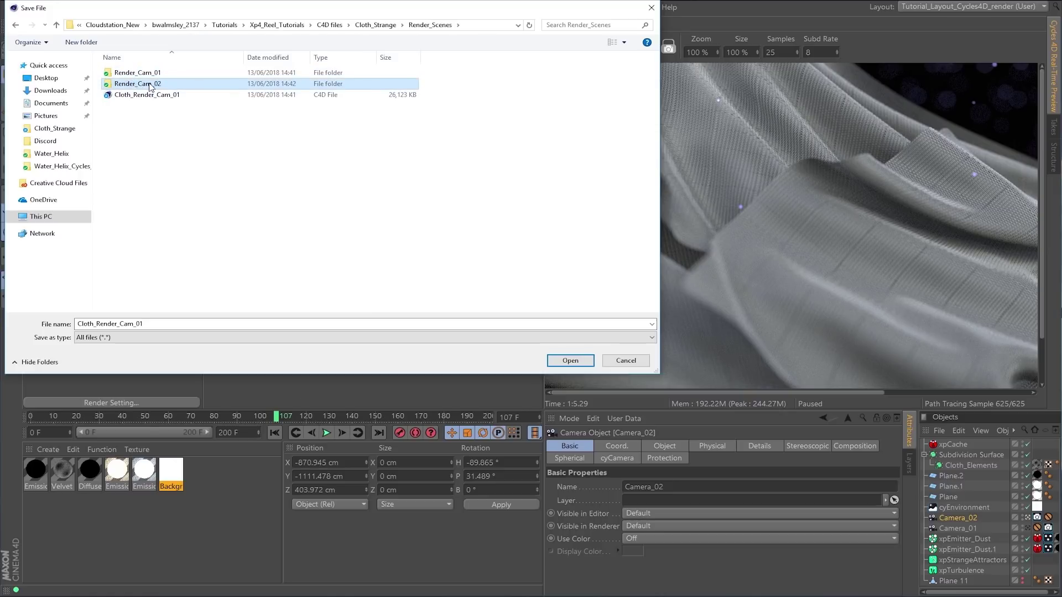
double_click(149, 87)
double_click(149, 325)
left_click(153, 325)
key("BackSpace")
type("2")
left_click(567, 362)
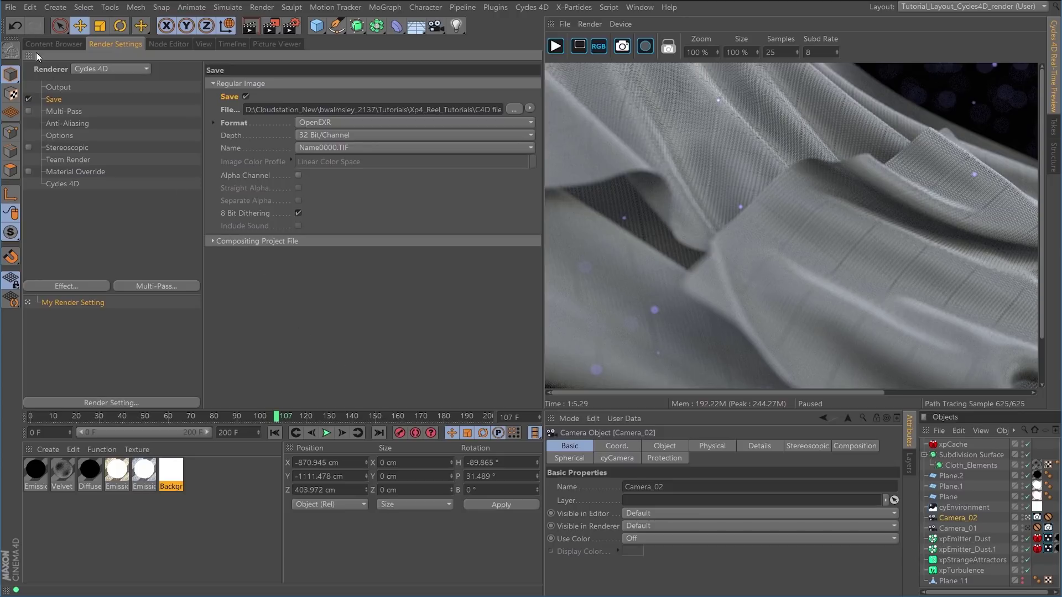
Save the project as a new scene file named Cloth_Render_Cam_02 in the Render_Scenes folder
left_click(11, 7)
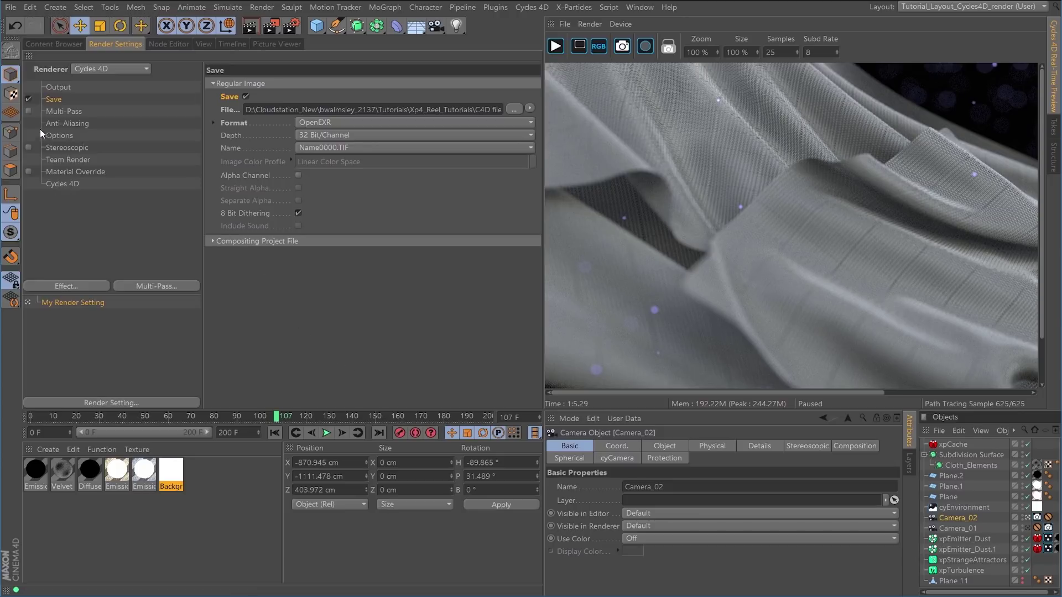
left_click(36, 128)
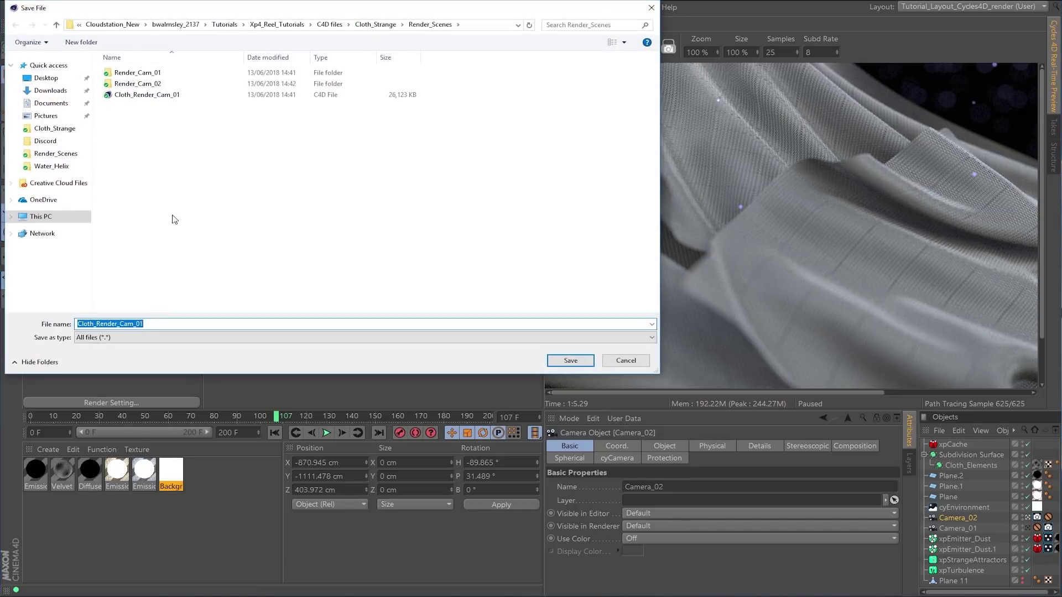
left_click(140, 97)
left_click(144, 322)
left_click(153, 325)
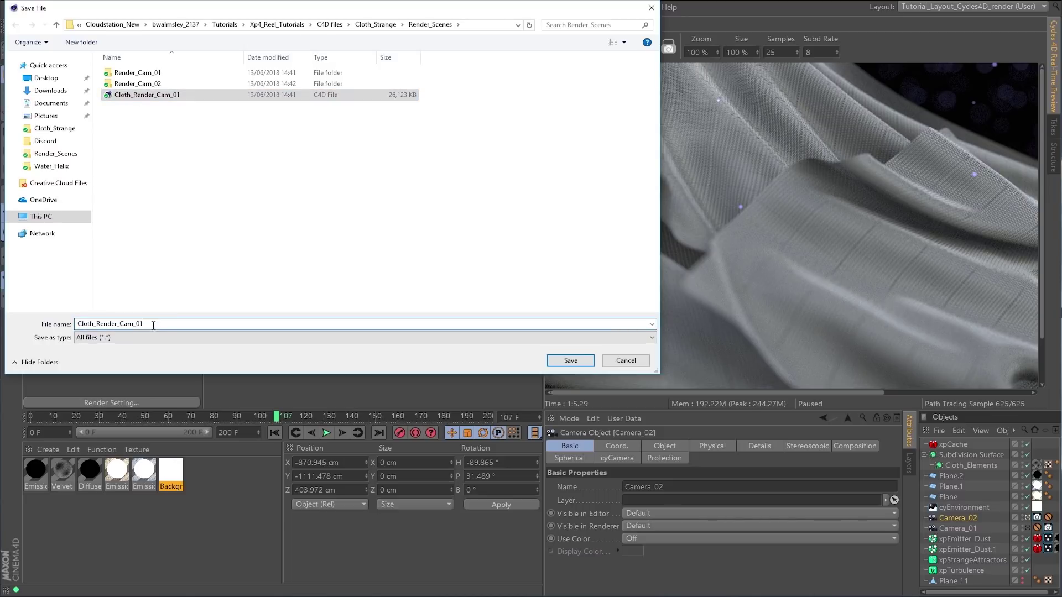
key("BackSpace")
type("2")
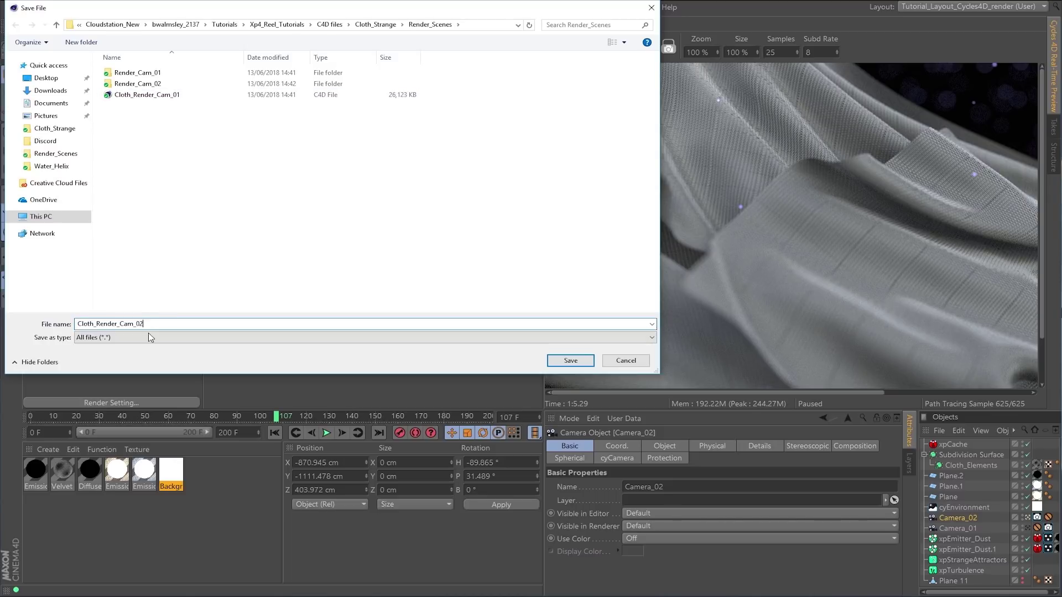
left_click(555, 362)
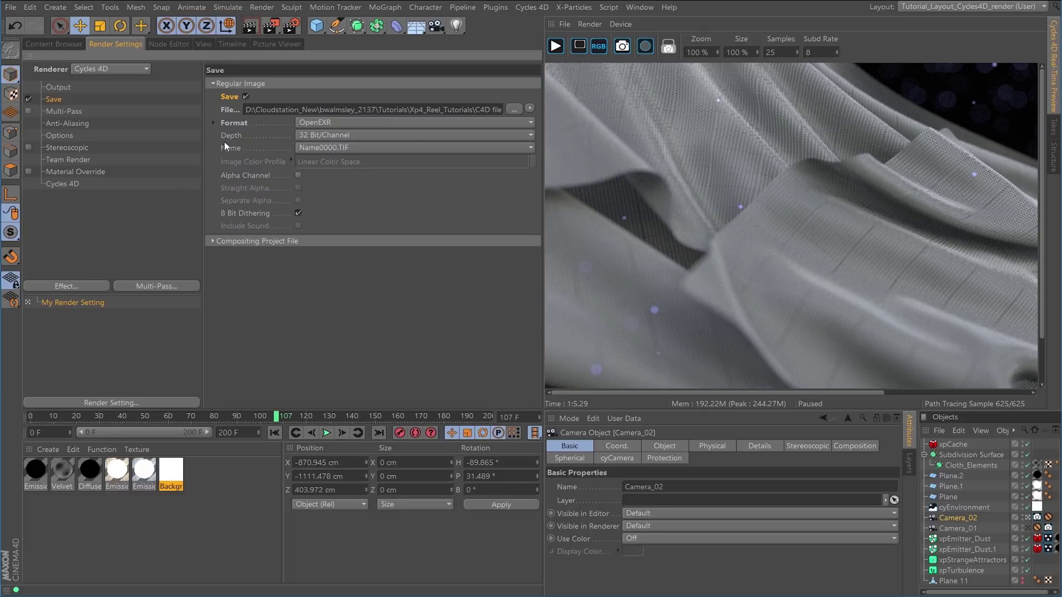
Open the render queue and delete all jobs already listed in it
left_click(261, 7)
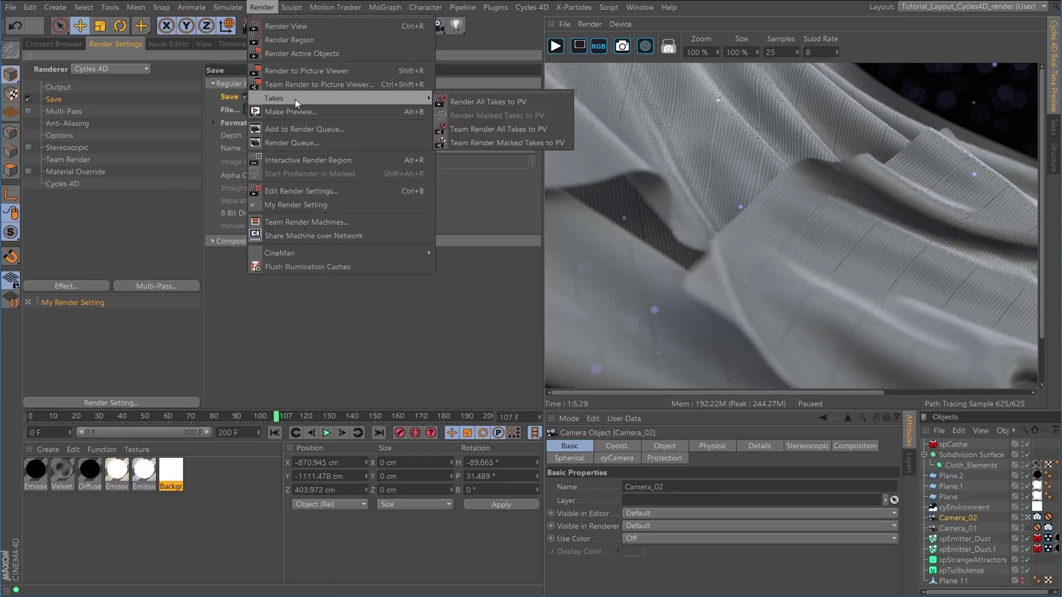
left_click(289, 143)
left_click_drag(265, 109, 244, 78)
key("Delete")
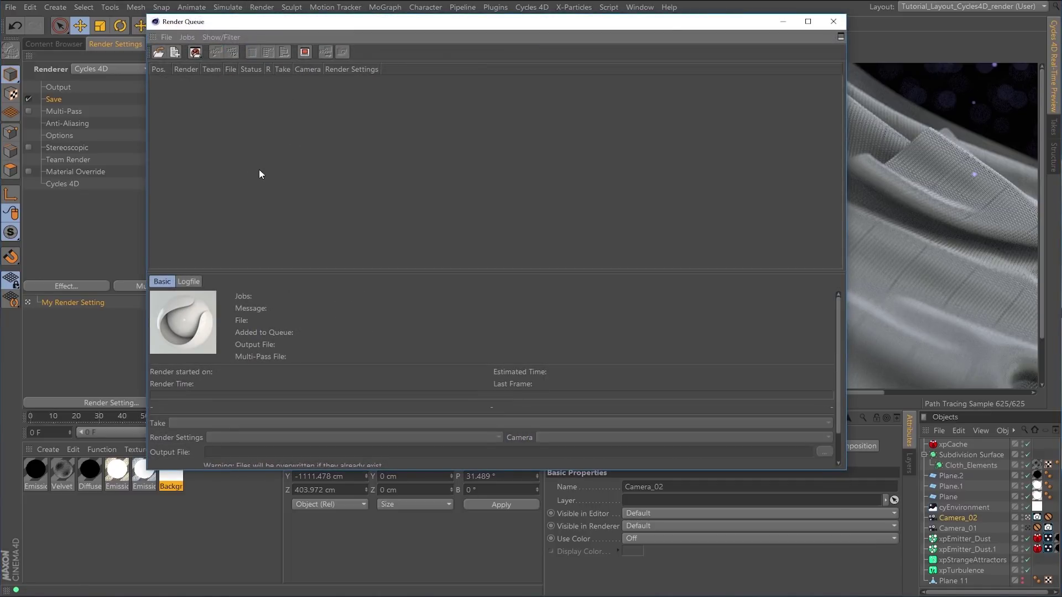
Add the Cloth_Render_Cam_01 and Cloth_Render_Cam_02 scene files from the Render_Scenes folder to the render queue
left_click(165, 38)
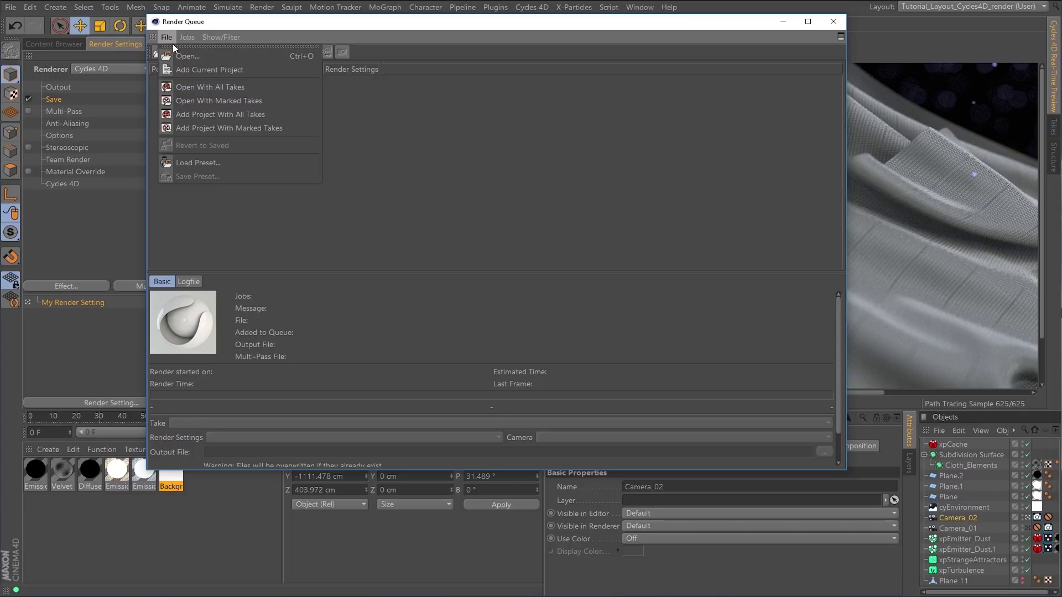
left_click(185, 56)
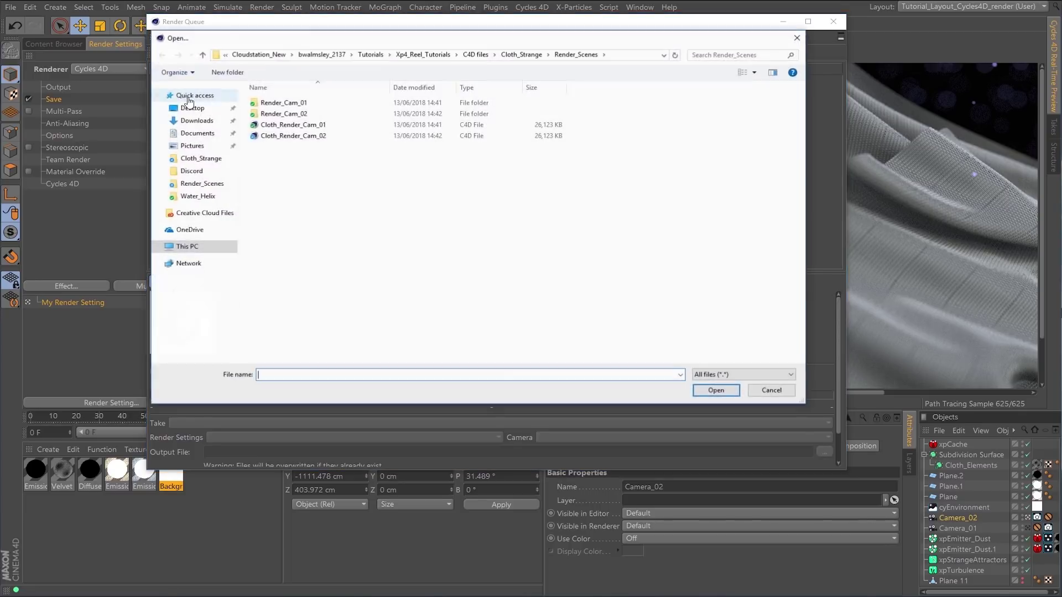
left_click(292, 126)
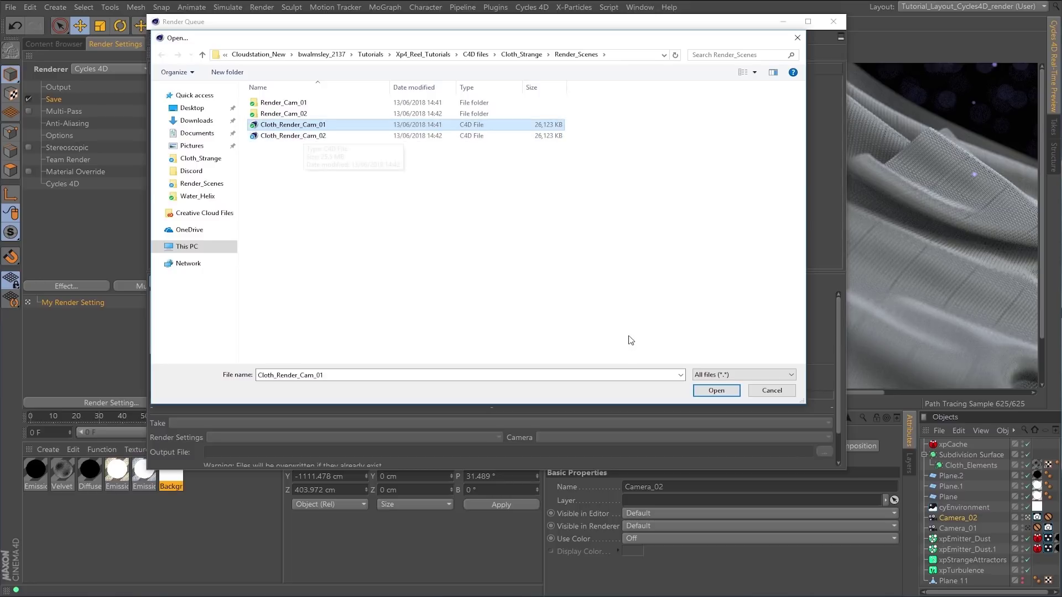
left_click(697, 391)
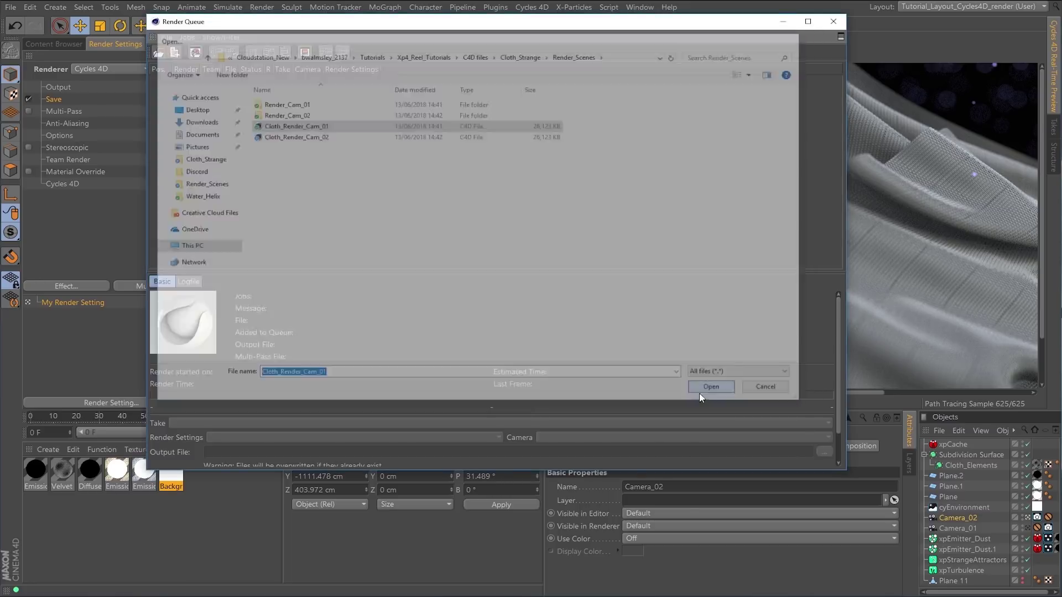
left_click(159, 53)
left_click(288, 136)
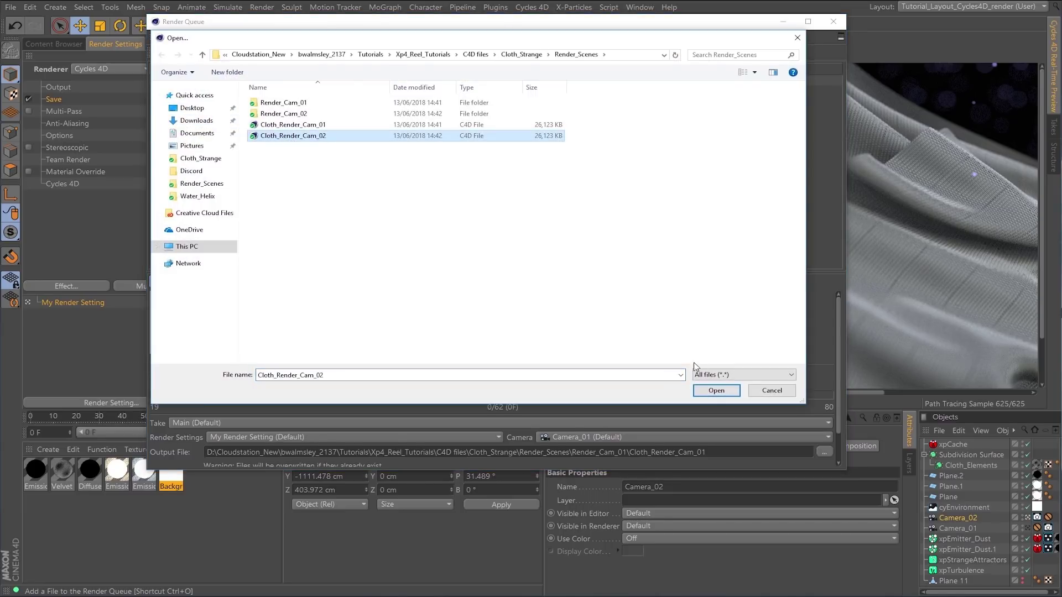
left_click(713, 390)
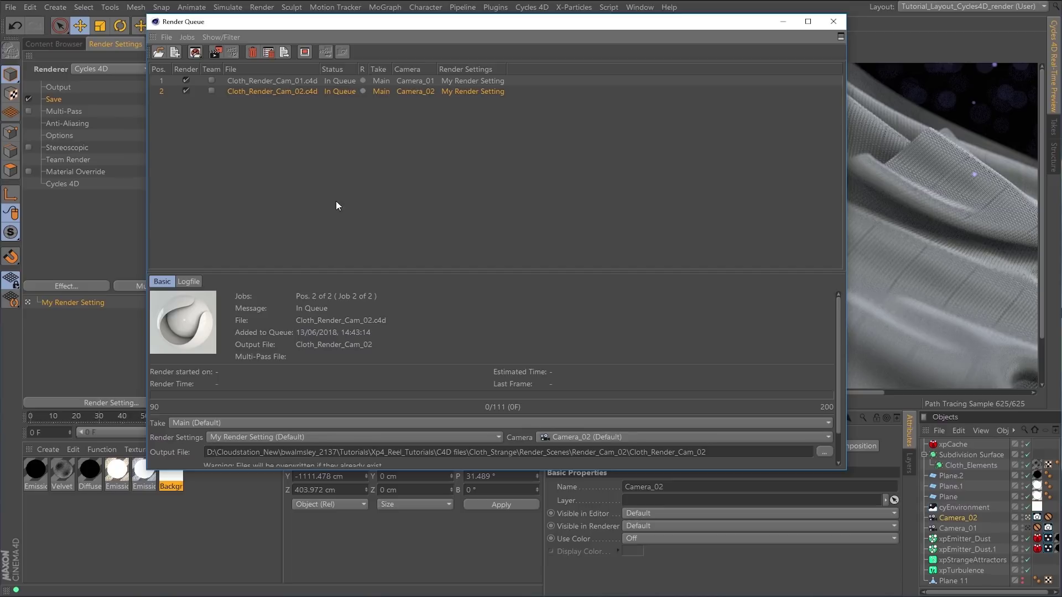
left_click(217, 51)
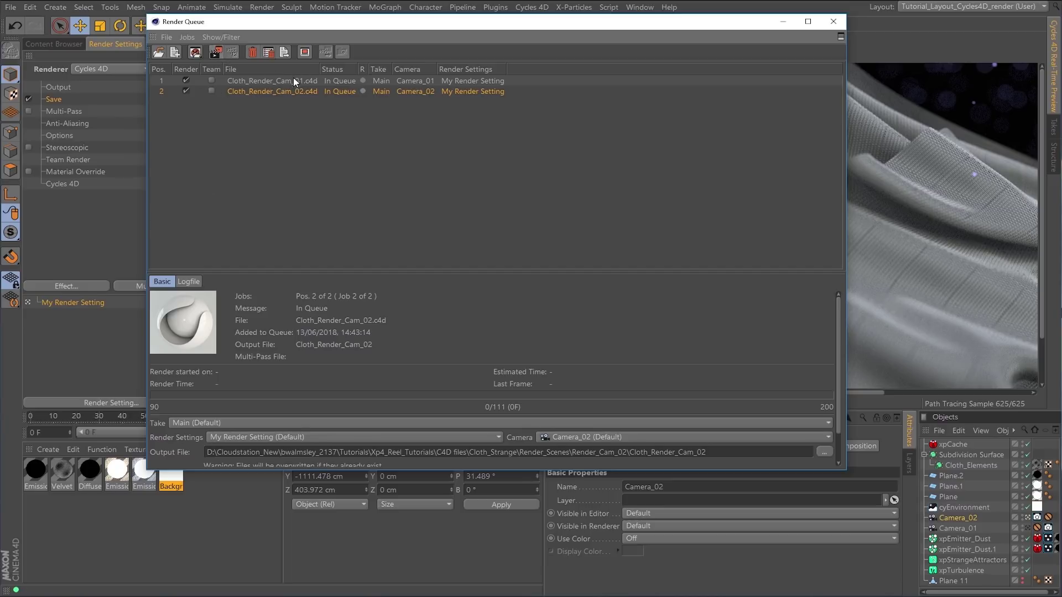
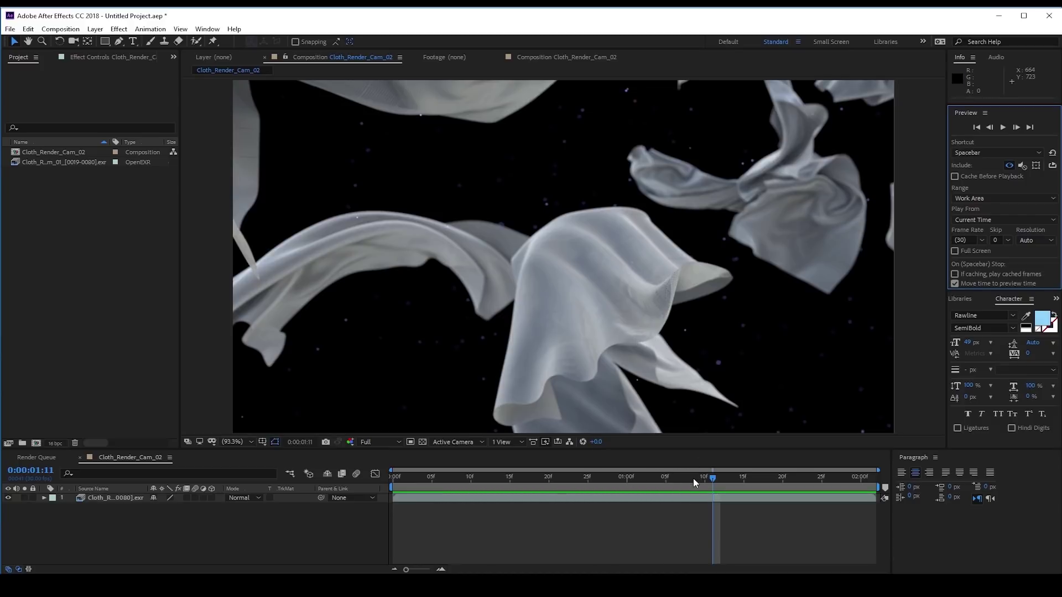
In After Effects, scrub and play the Cloth_Render_Cam_02 composition to review the rendered cloth frames, finishing at the first frame
left_click_drag(493, 476, 448, 482)
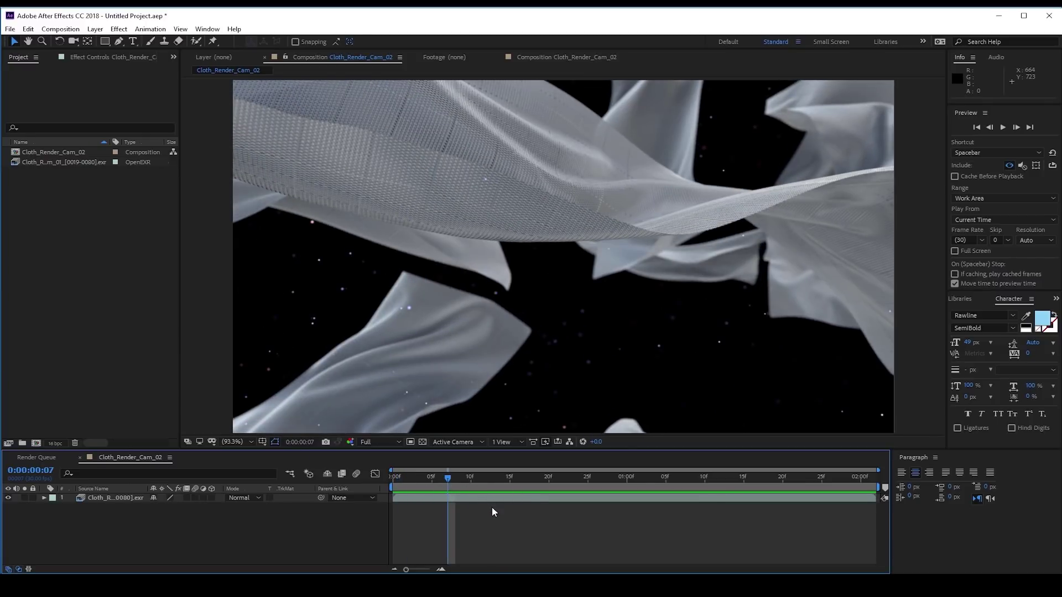
left_click_drag(460, 477, 564, 477)
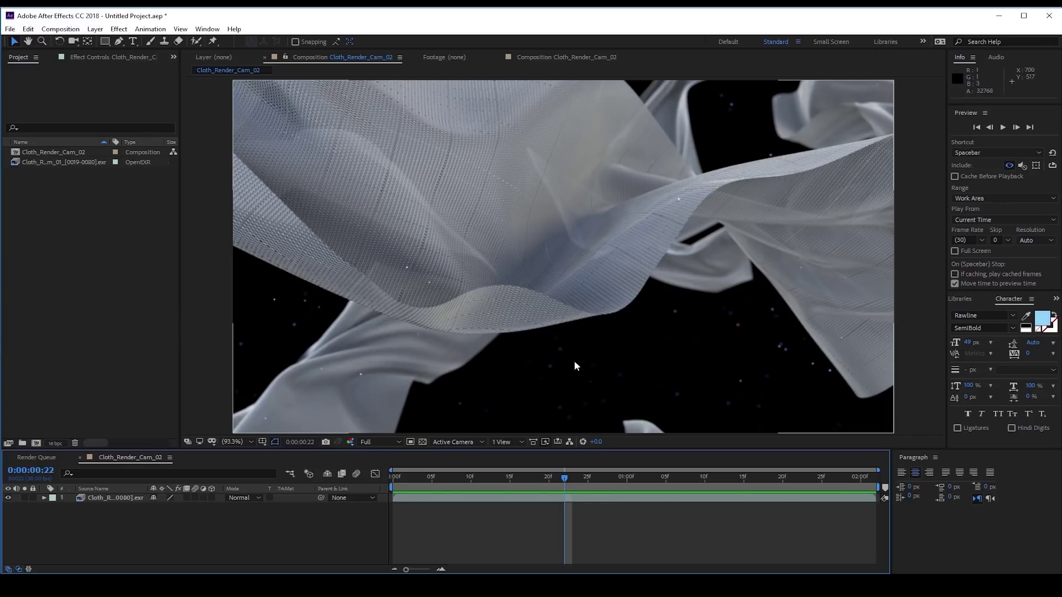
left_click_drag(565, 479, 423, 496)
left_click(1003, 127)
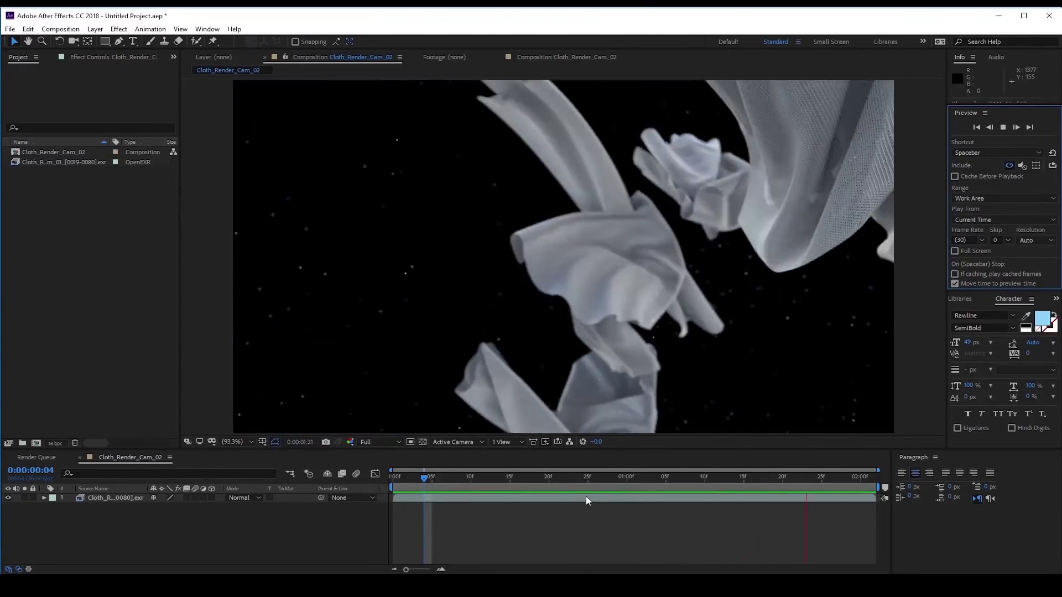
left_click(1003, 127)
left_click_drag(845, 482, 773, 466)
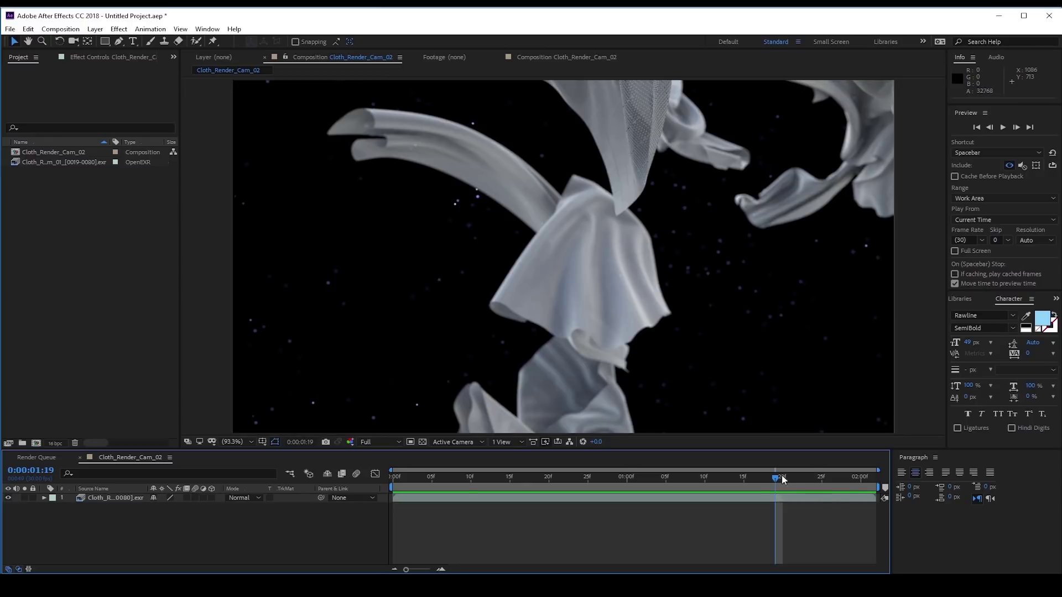
left_click_drag(775, 482, 390, 487)
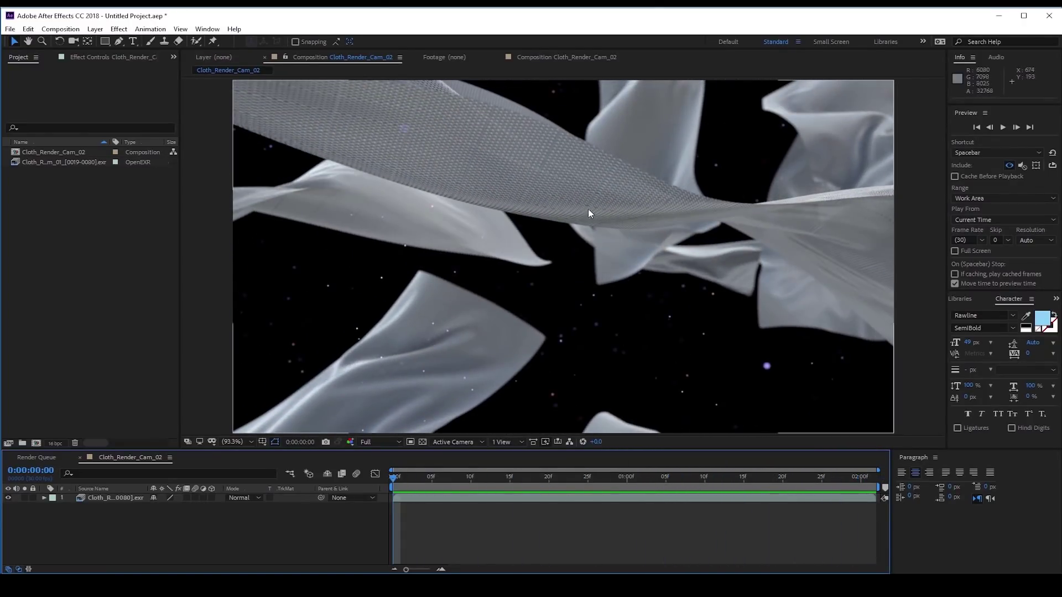
Return to Cinema 4D and disable the Subdivision Surface and Cloth_Elements objects, leaving xpCache enabled
left_click(999, 17)
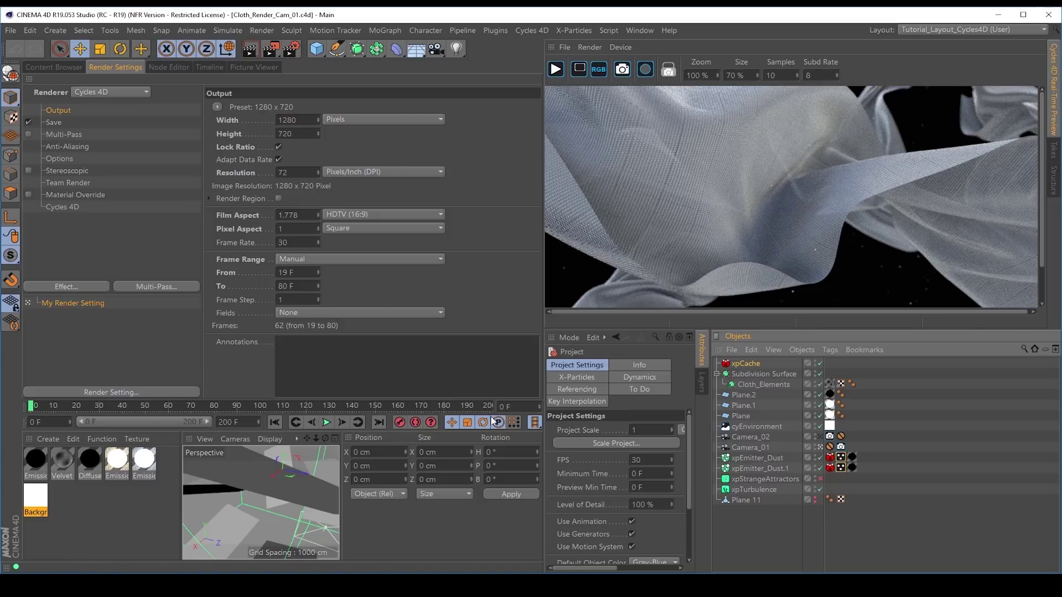
left_click(819, 362)
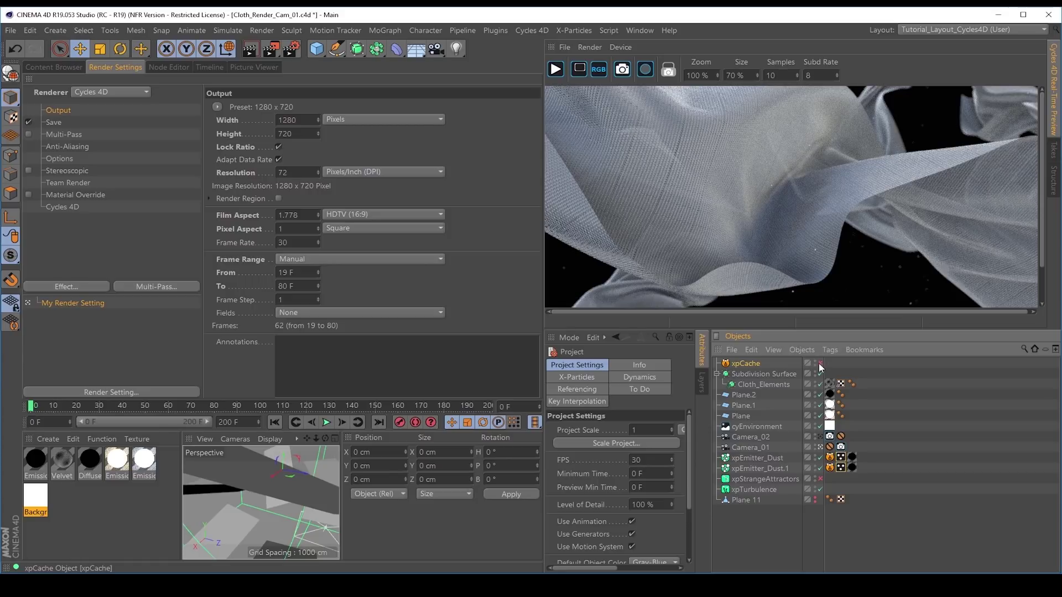
left_click(819, 383)
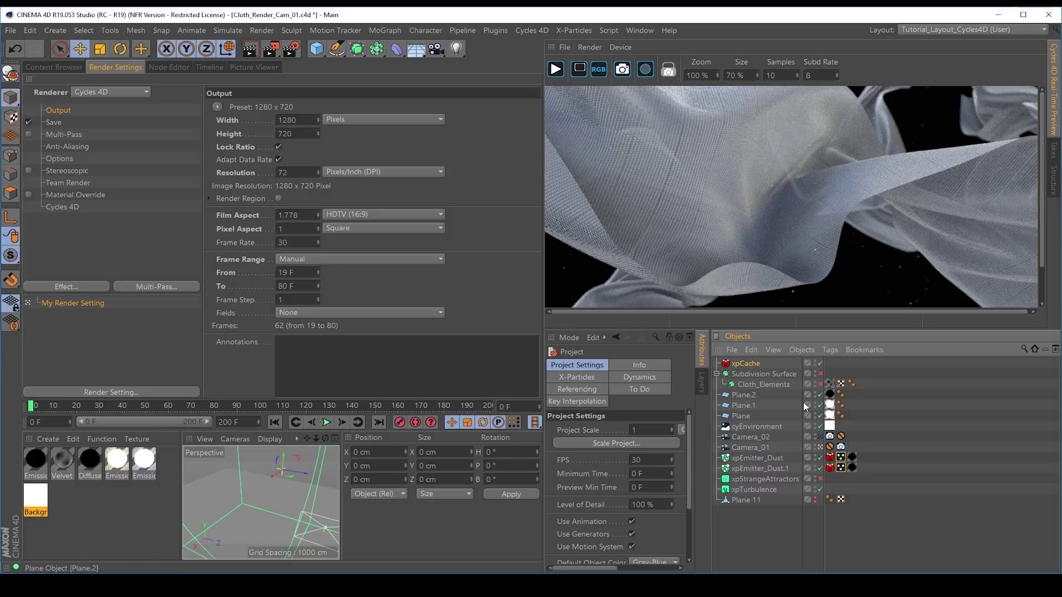
Start the Cycles 4D real-time preview and play the dust particle simulation forward to frame 18
left_click(555, 68)
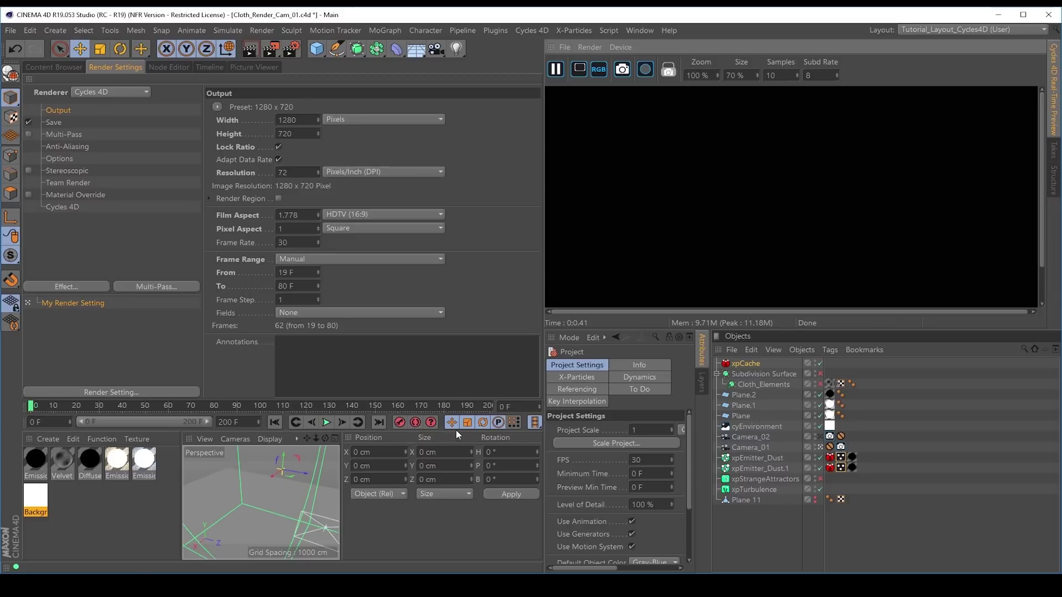
left_click(326, 422)
left_click(326, 422)
Enable Motion Blur in the Cycles 4D render settings and turn off Affect All Objects
left_click(62, 207)
left_click_drag(537, 191, 549, 273)
scroll(391, 308, "down", 2)
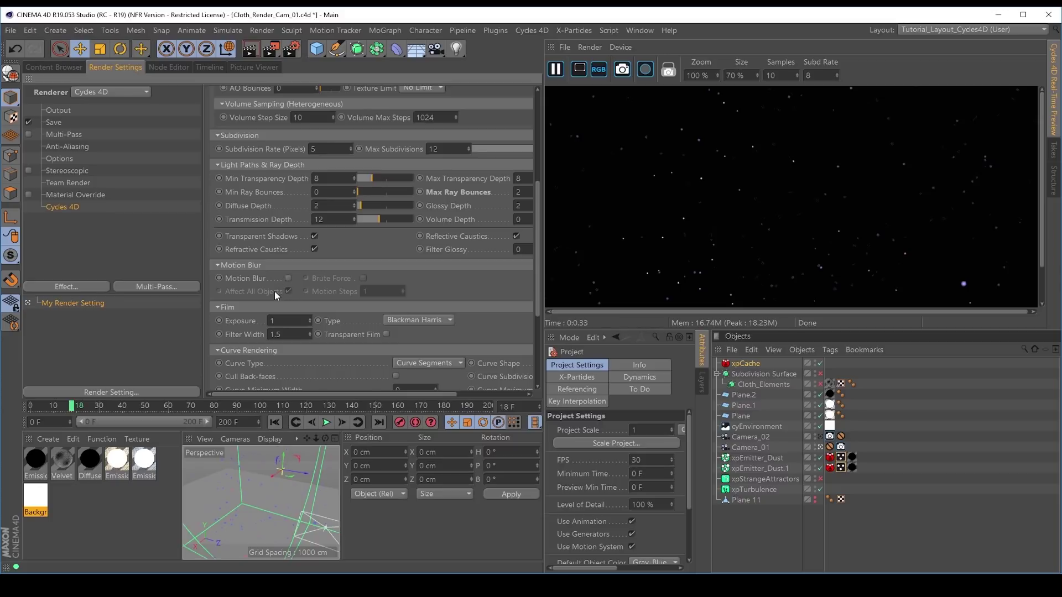
left_click(288, 277)
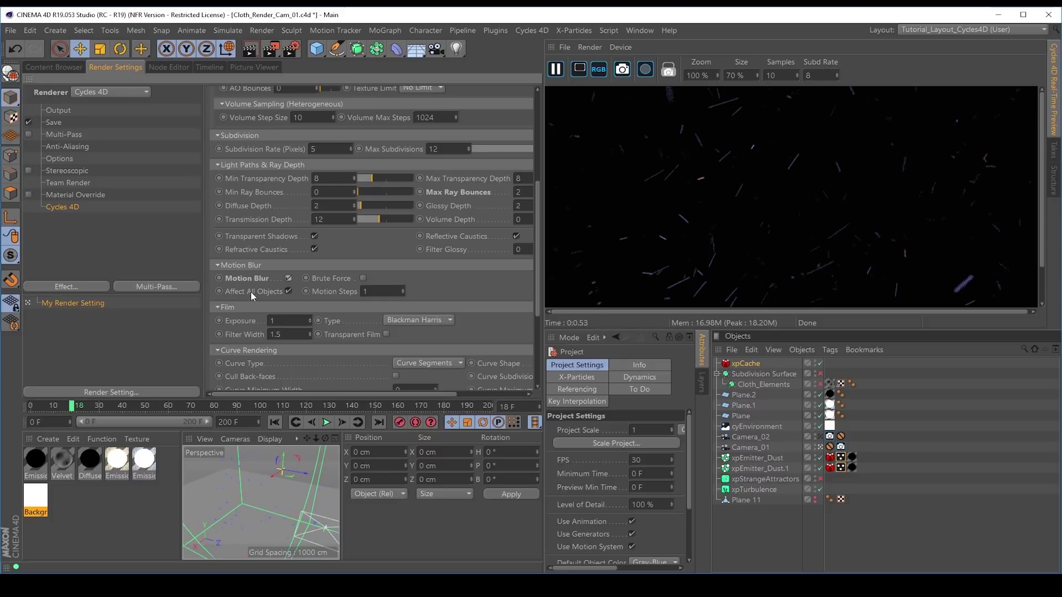
left_click(288, 291)
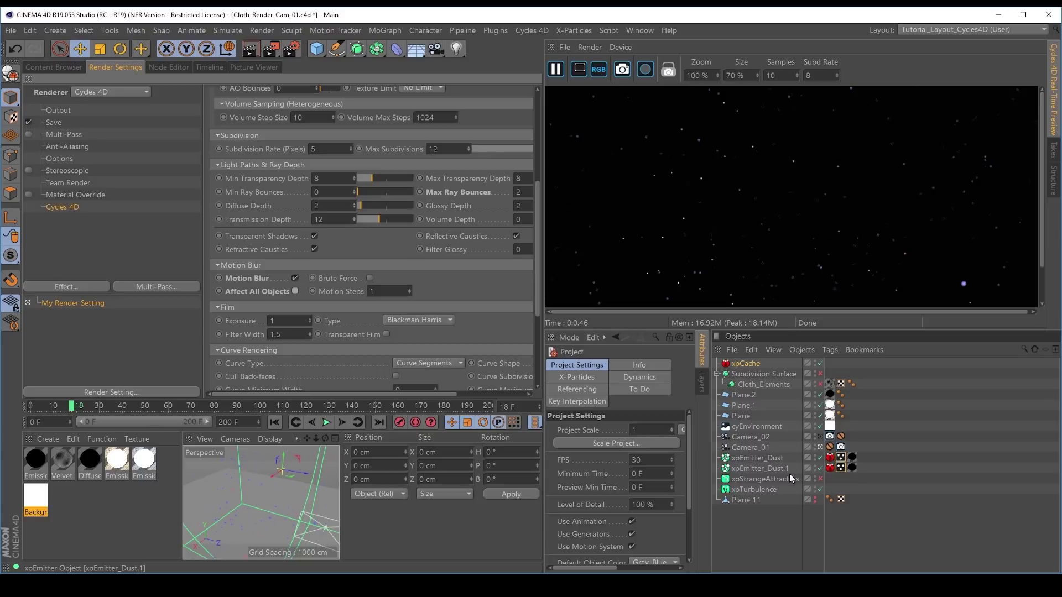
Add Cycles 4D cyObject tags to xpEmitter_Dust and xpEmitter_Dust.1 and enable Motion Blur in both tags
left_click(762, 458)
left_click(766, 469, "shift")
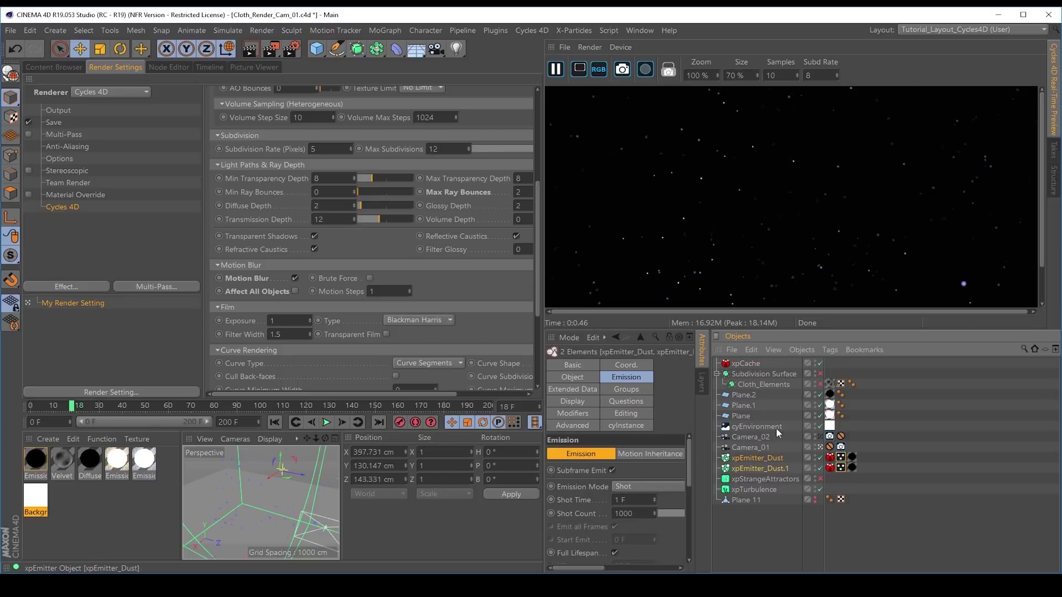
left_click(832, 350)
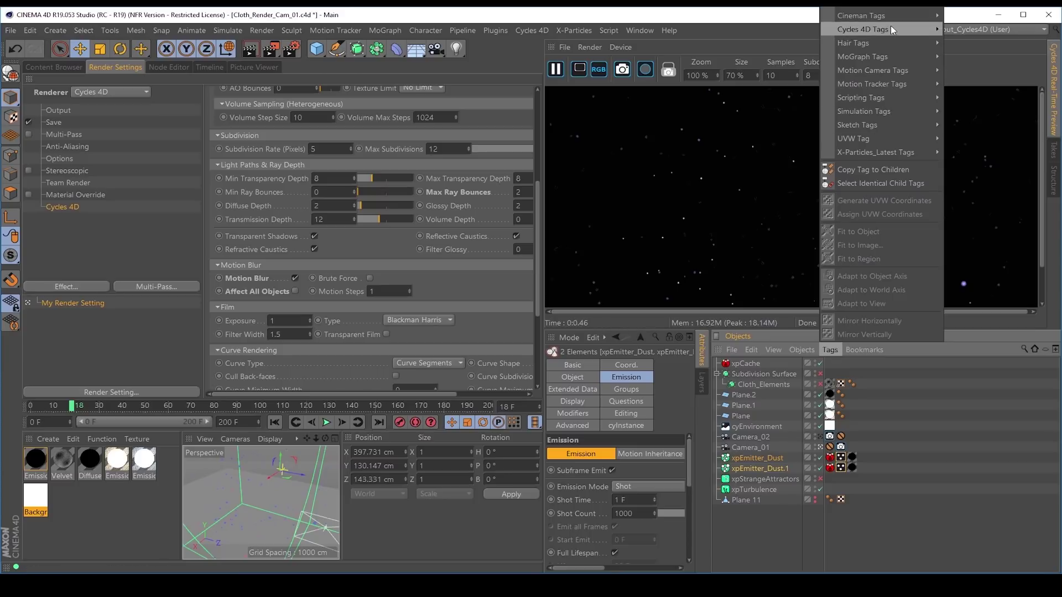
mouse_move(892, 31)
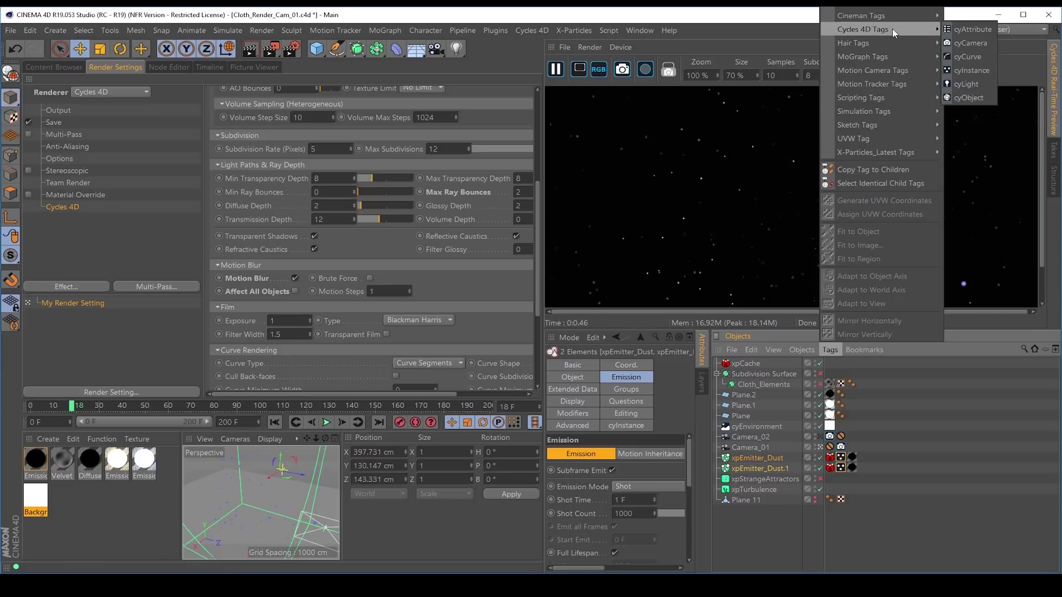
left_click(969, 97)
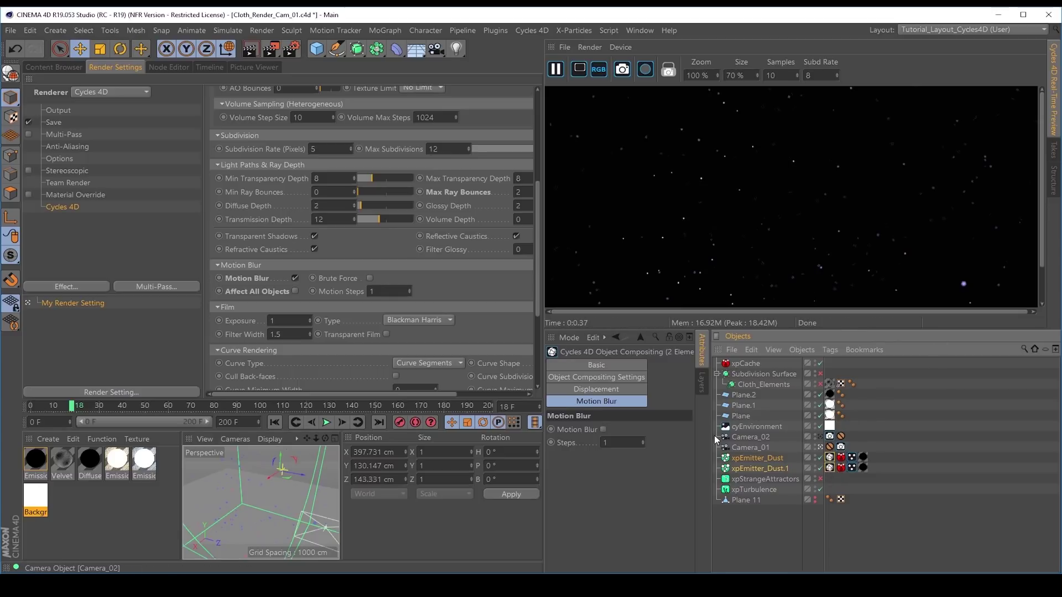
left_click_drag(710, 437, 836, 438)
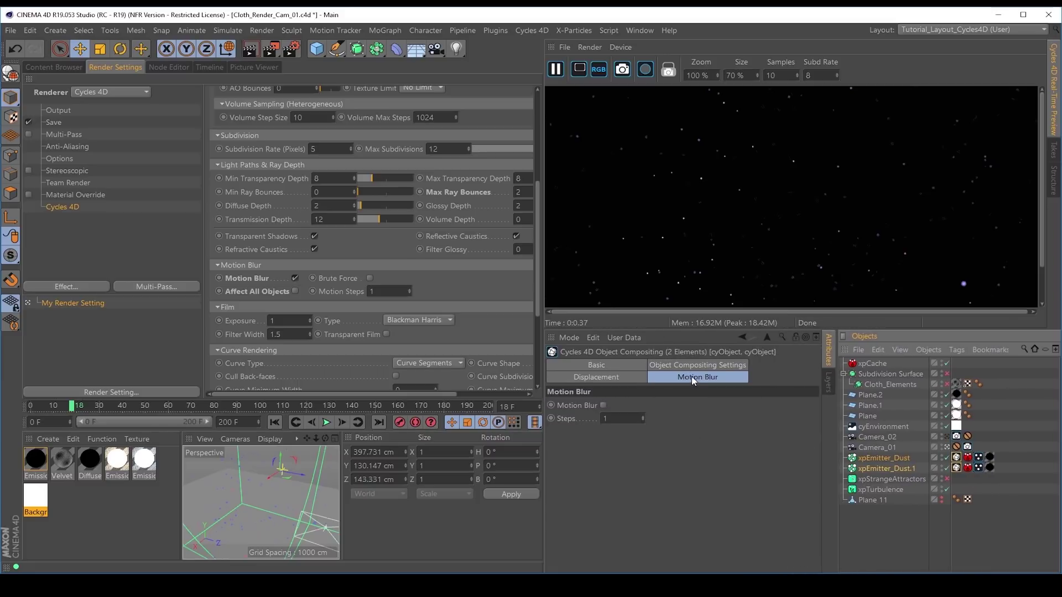
left_click(602, 405)
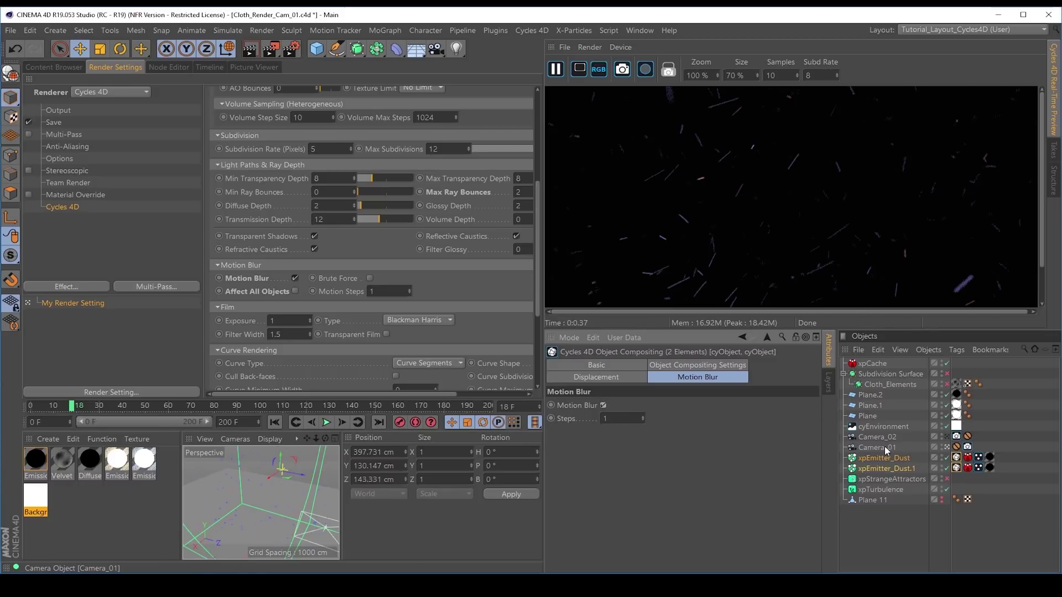
Try a Shutter Time of 0.008 seconds in Camera_01's cyCamera tag and settle on 0.009
left_click(967, 447)
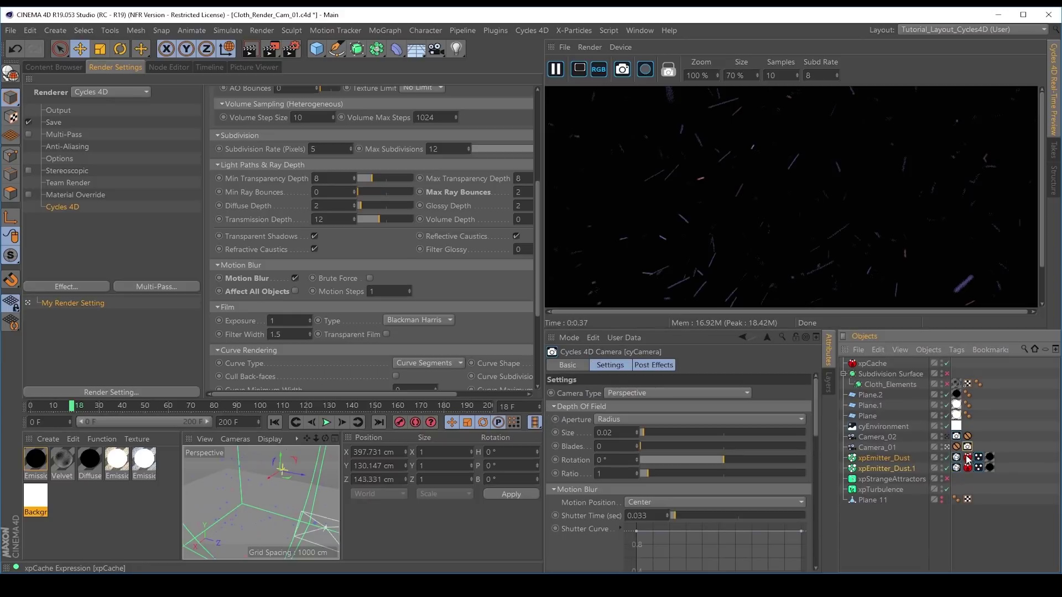
left_click_drag(815, 429, 817, 465)
left_click(653, 402)
type(".008")
key("Return")
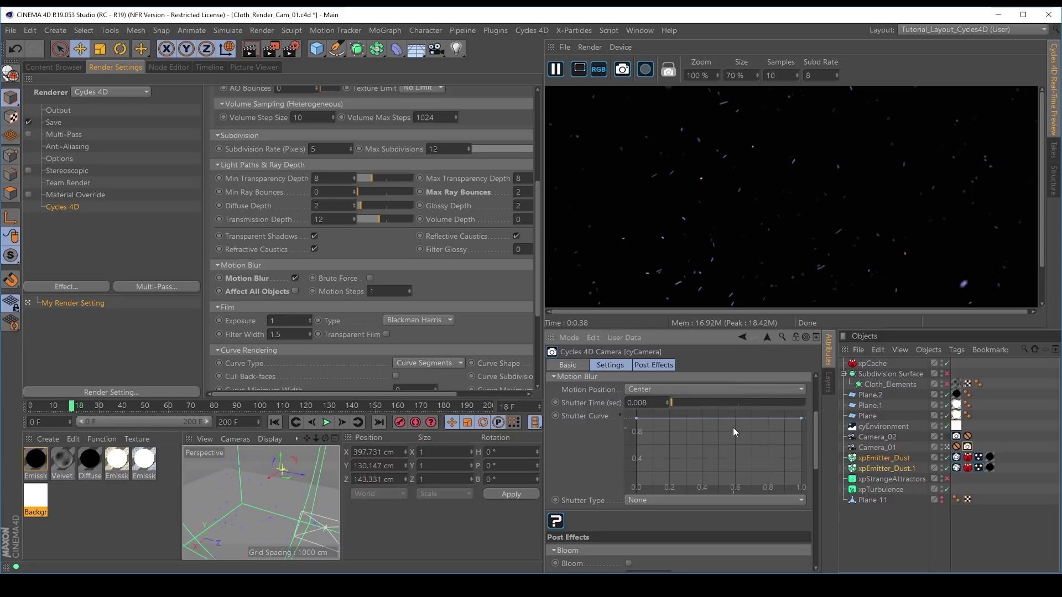
left_click(643, 402)
type(".009")
key("Return")
Set the end of the output frame range to 90 F in the render settings
left_click(60, 112)
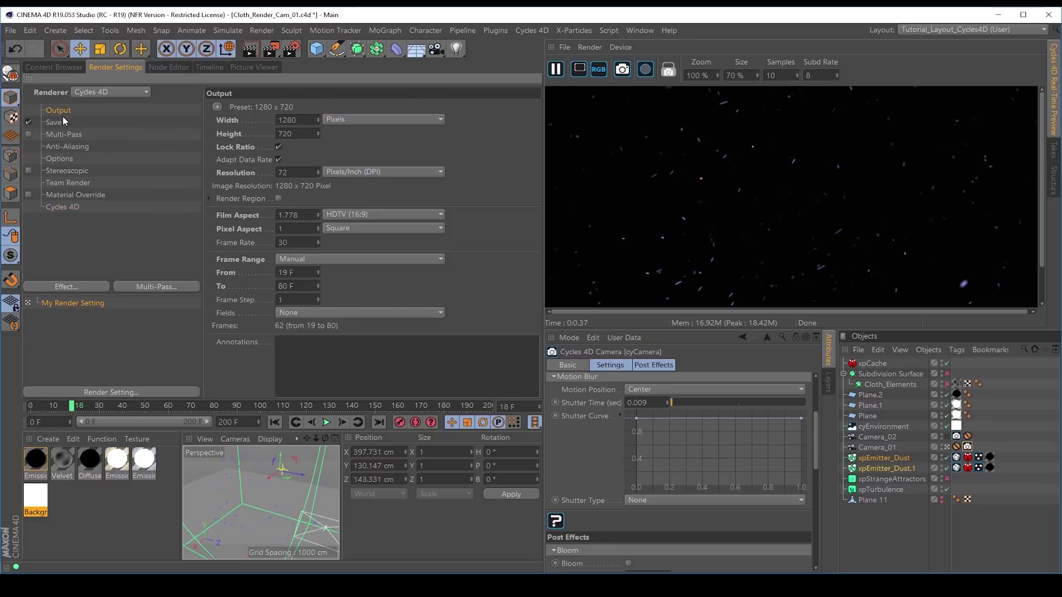
left_click(298, 285)
type("90")
key("Return")
With the real-time preview paused, re-enable the Subdivision Surface and Cloth_Elements objects and save the Cloth_Render_Cam_01 scene
left_click(556, 68)
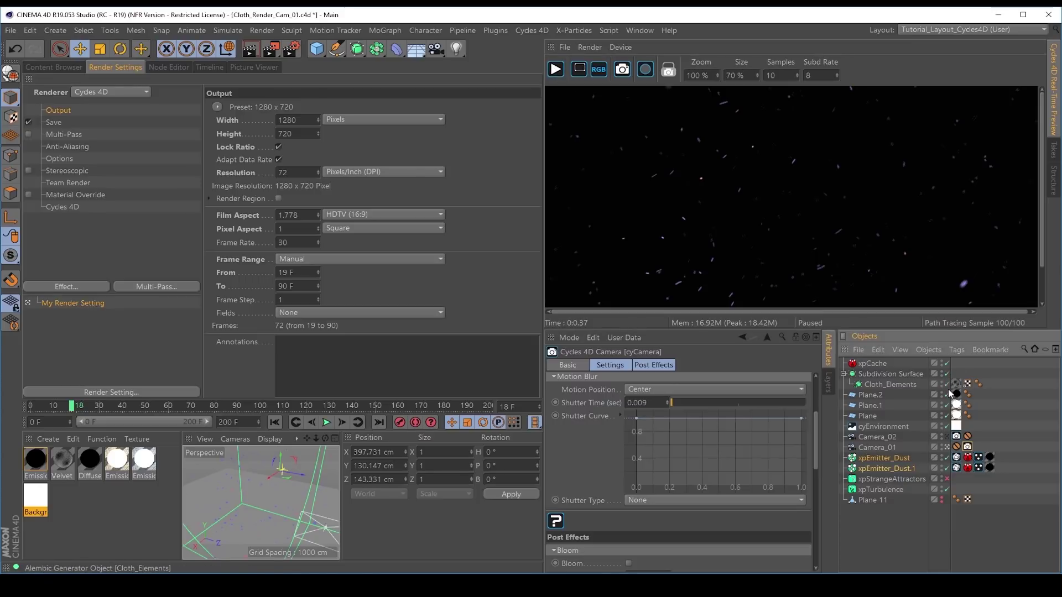
left_click(947, 386)
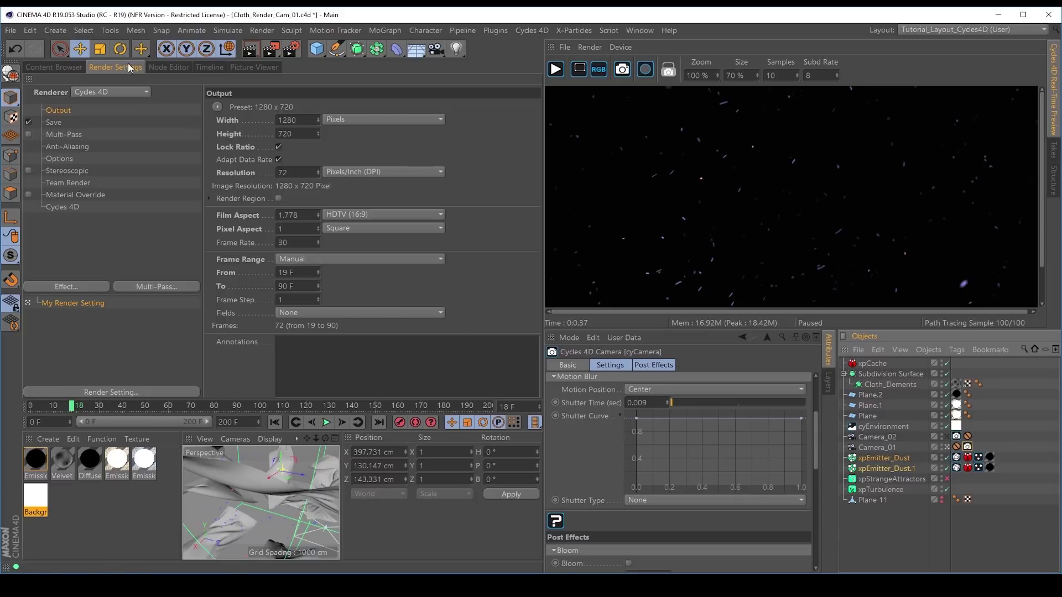
left_click(10, 31)
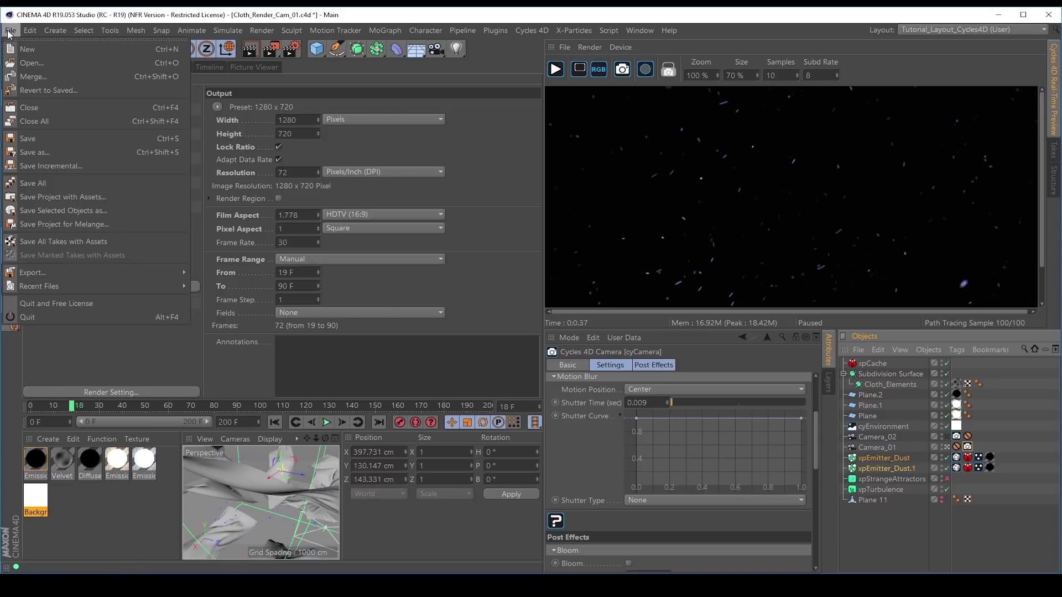
left_click(31, 137)
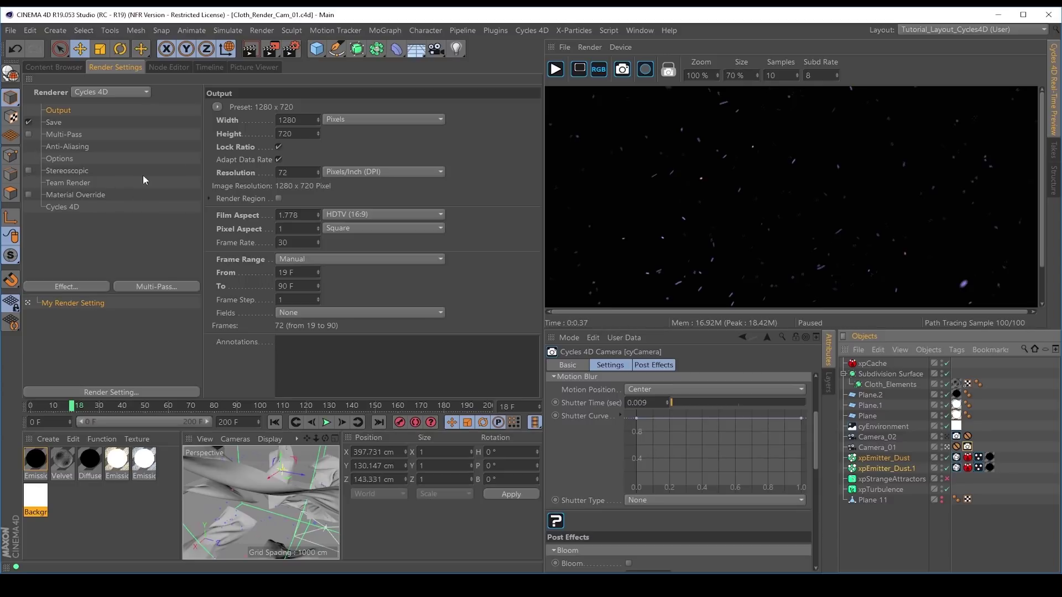
Switch to the Cloth_Render_Cam_02.c4d scene and run the real-time preview with Subdivision Surface and Cloth_Elements disabled
left_click(640, 31)
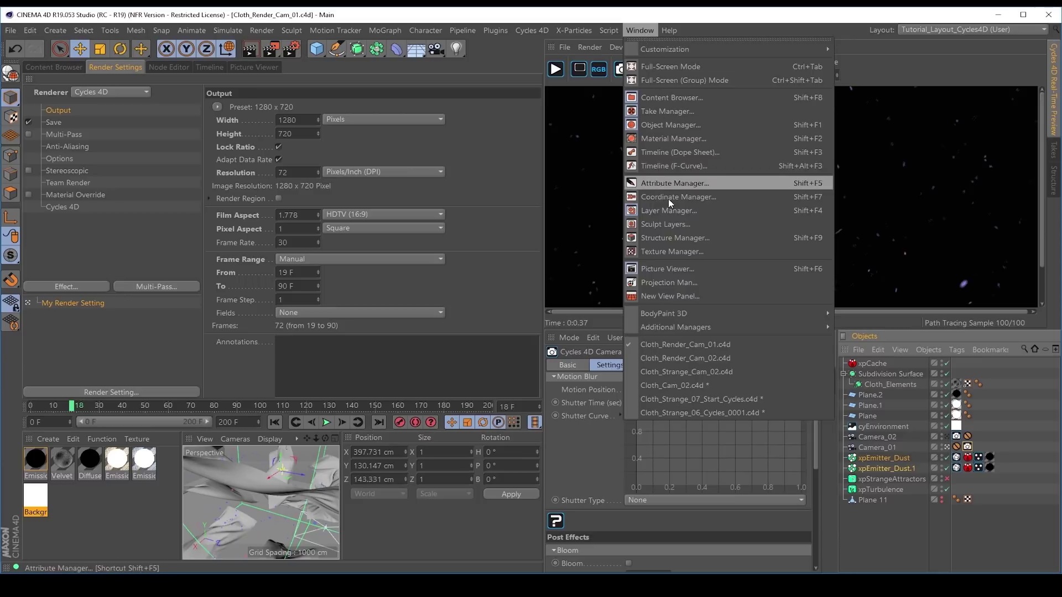
left_click(686, 358)
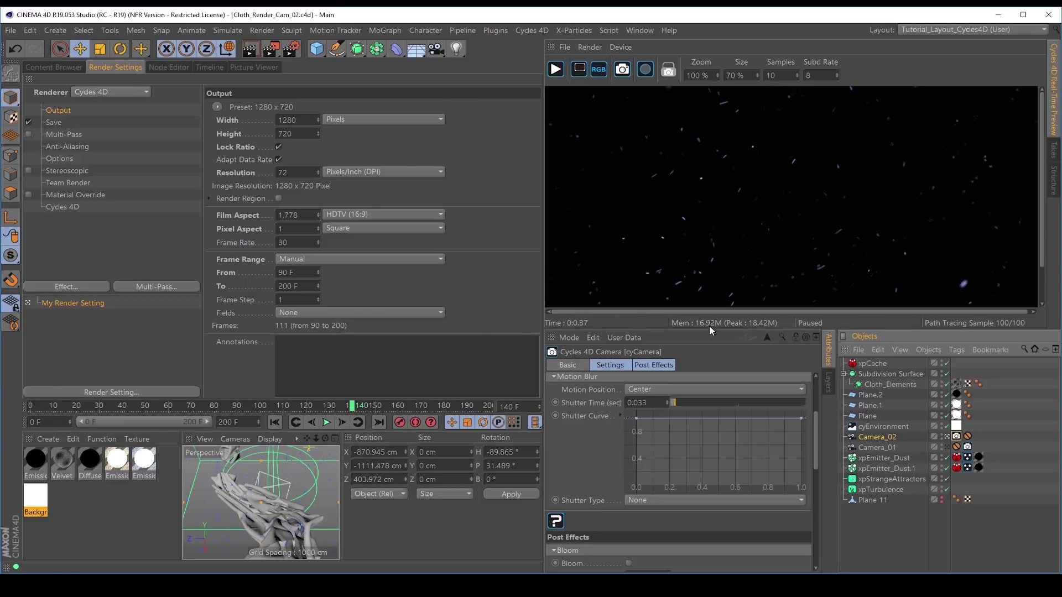
left_click(946, 374)
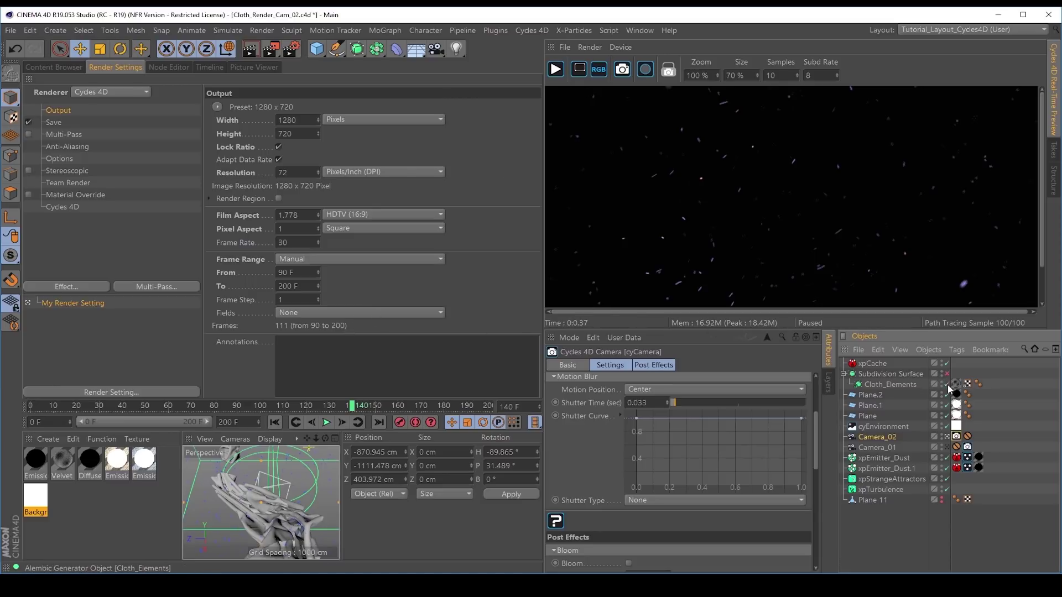
left_click(556, 73)
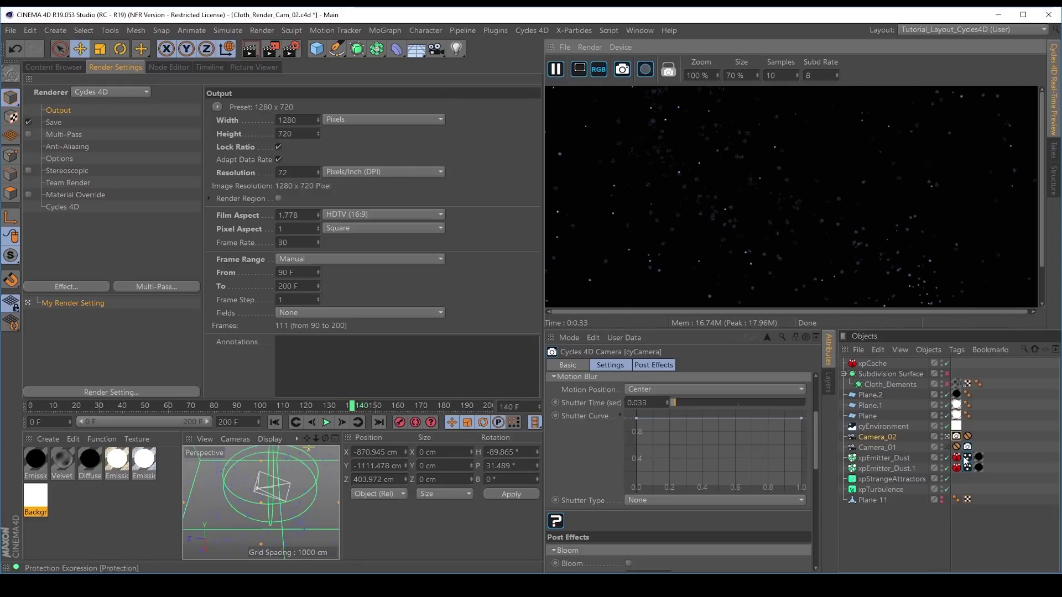
In the Cloth_Render_Cam_02 scene, give both dust emitters cyObject tags with Motion Blur enabled
left_click(878, 459)
left_click(881, 470, "ctrl")
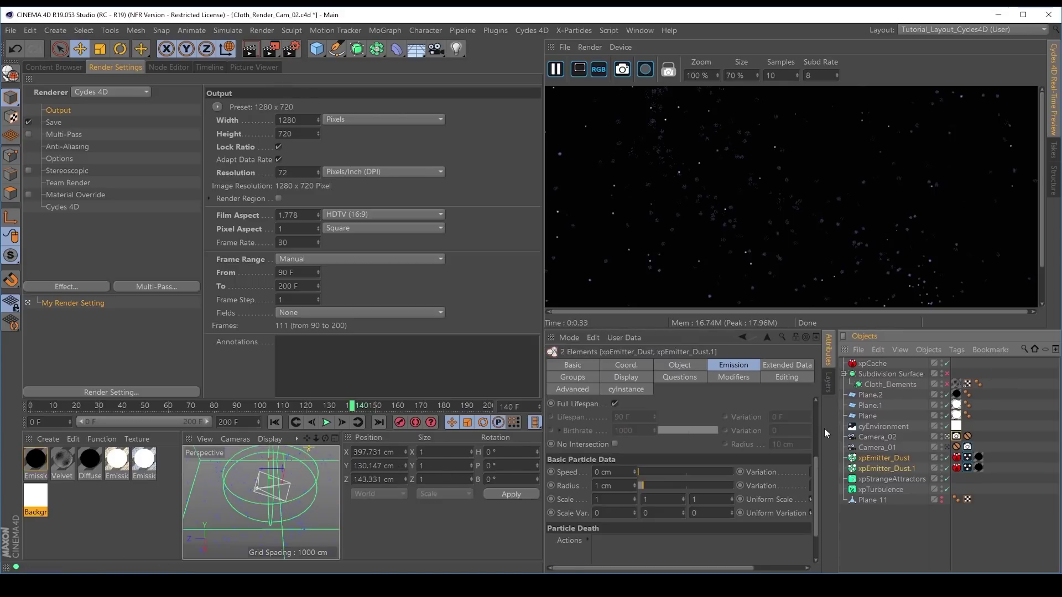
left_click_drag(837, 426, 684, 431)
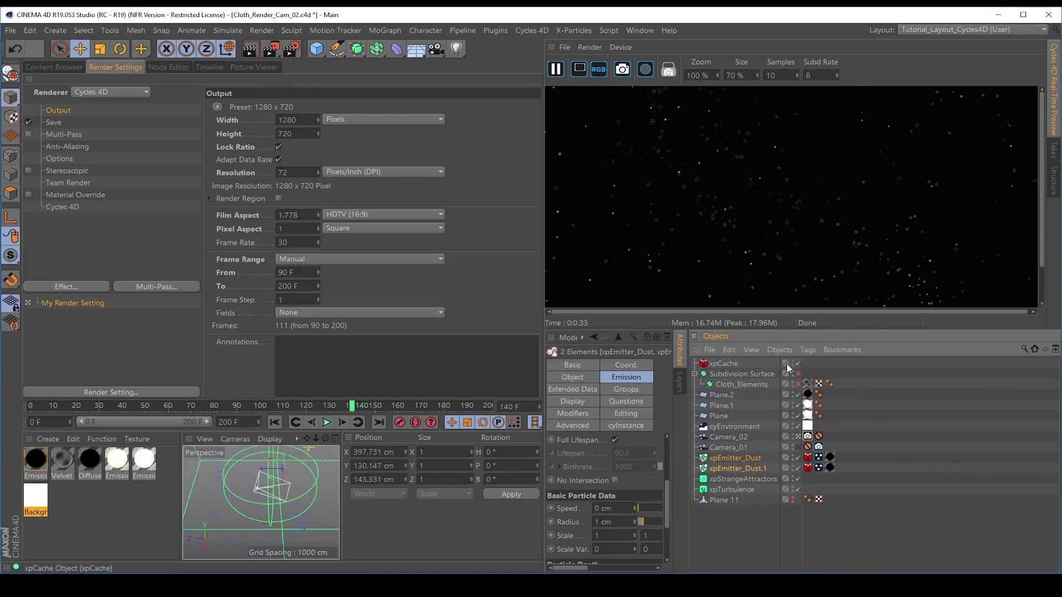
left_click(808, 351)
mouse_move(863, 27)
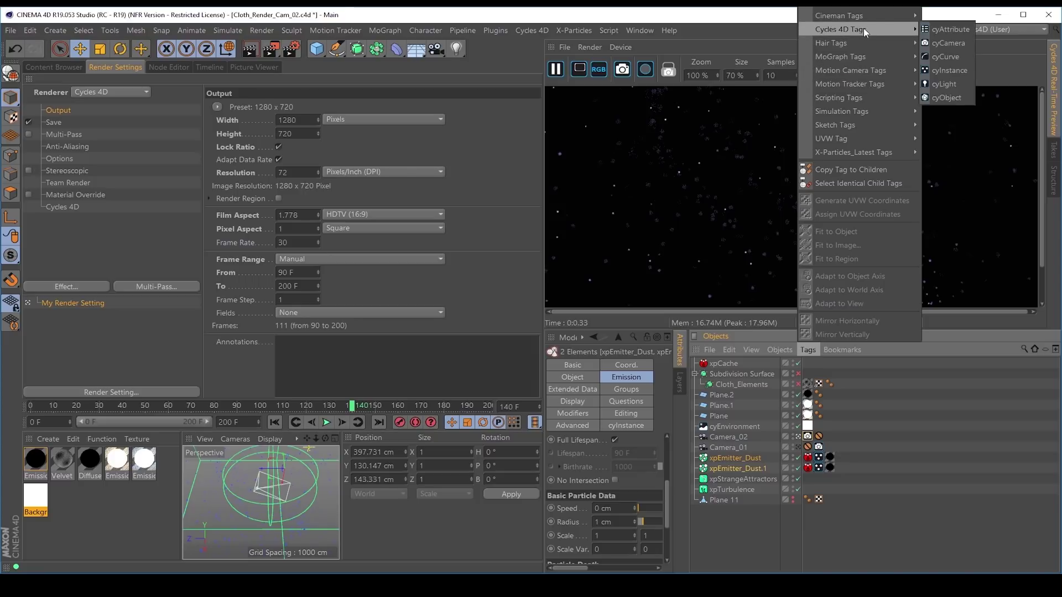
left_click(945, 97)
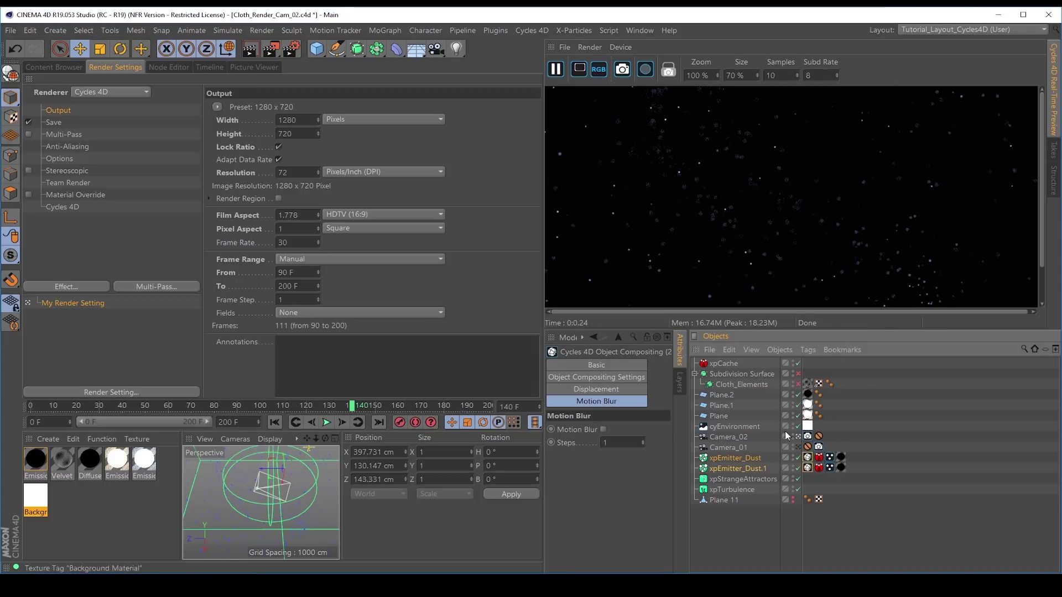
left_click(604, 430)
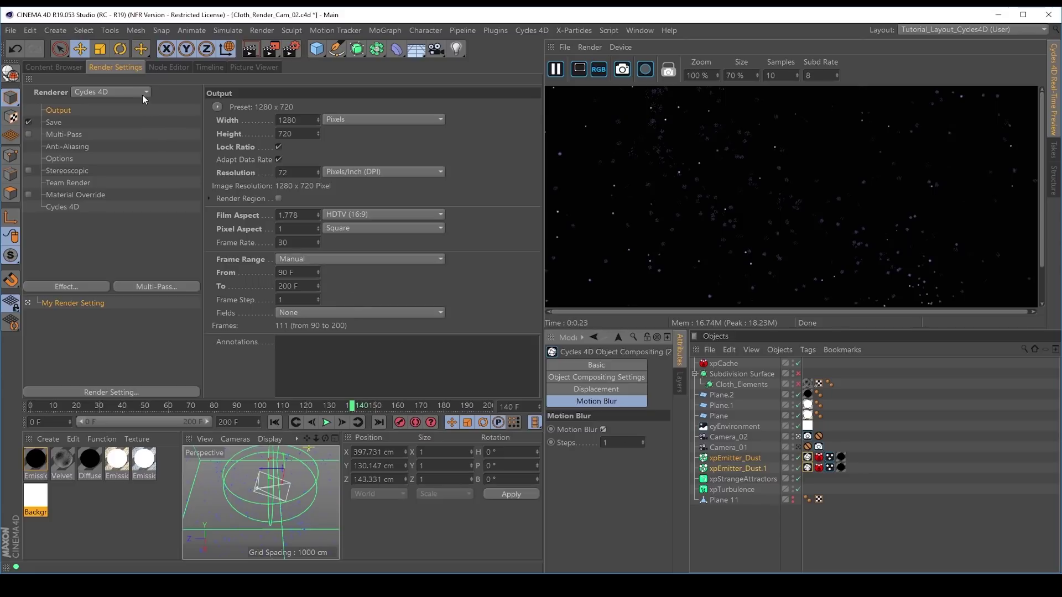
Enable Motion Blur in this scene's Cycles 4D render settings and turn off Affect All Objects
left_click(117, 67)
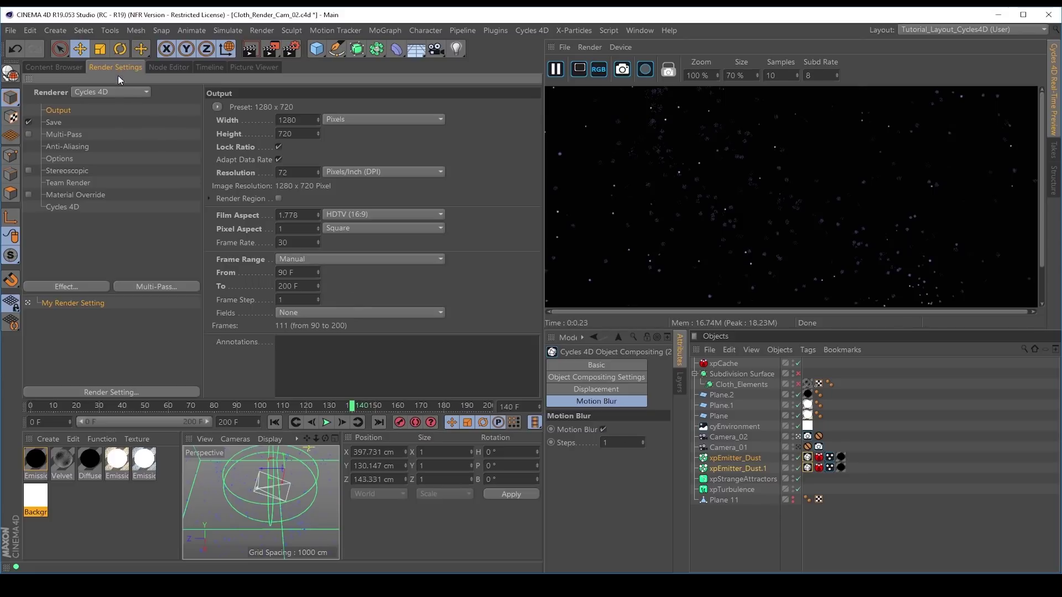
left_click(73, 208)
left_click_drag(534, 217, 542, 292)
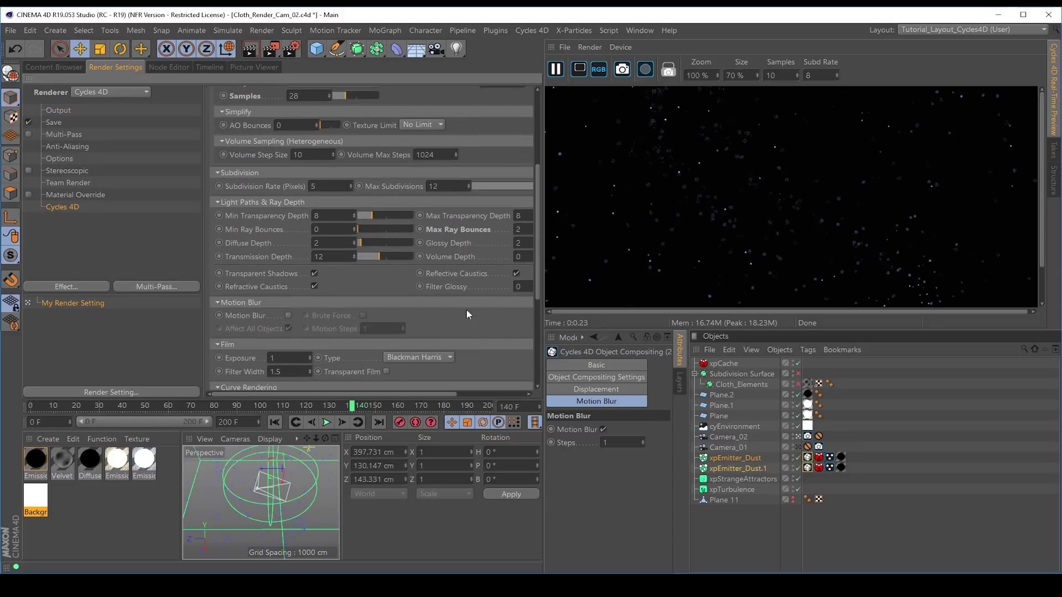
left_click(287, 316)
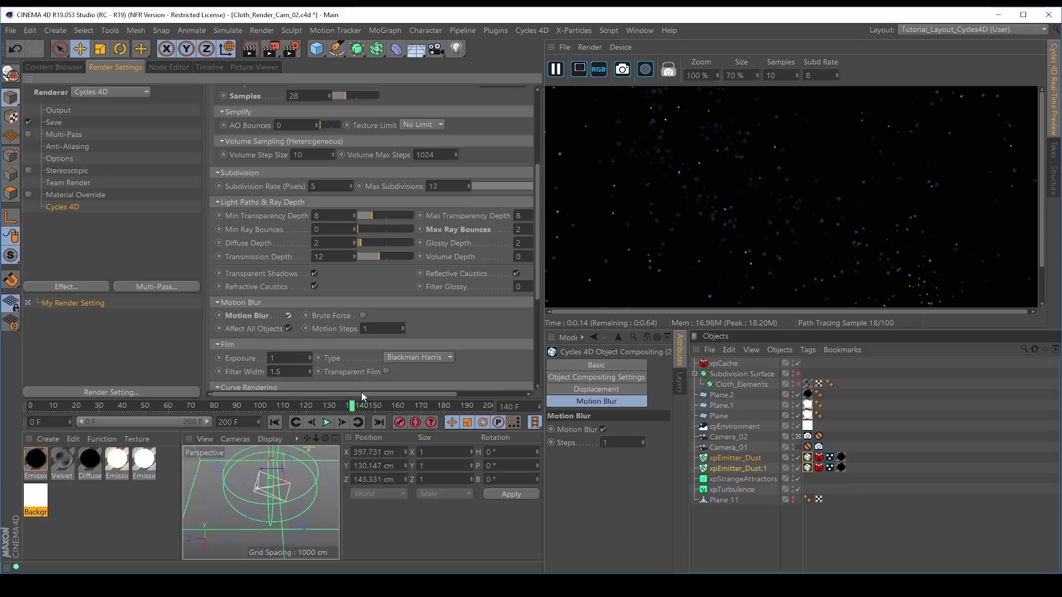
left_click(288, 329)
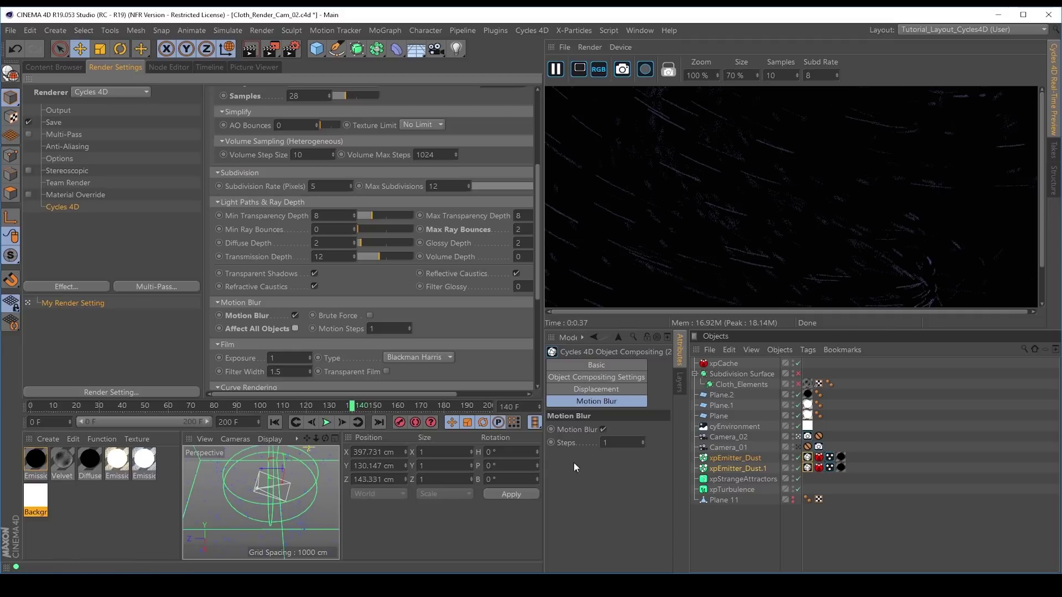
Try a Shutter Time of 0.009 seconds in Camera_02's cyCamera tag and settle on 0.008
left_click(808, 438)
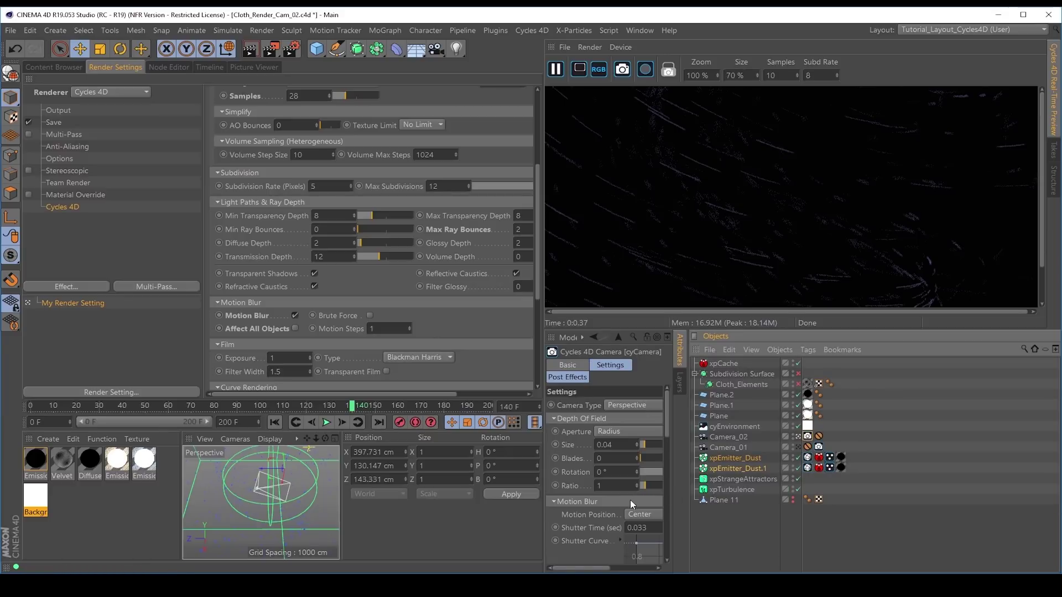
scroll(666, 435, "down", 5)
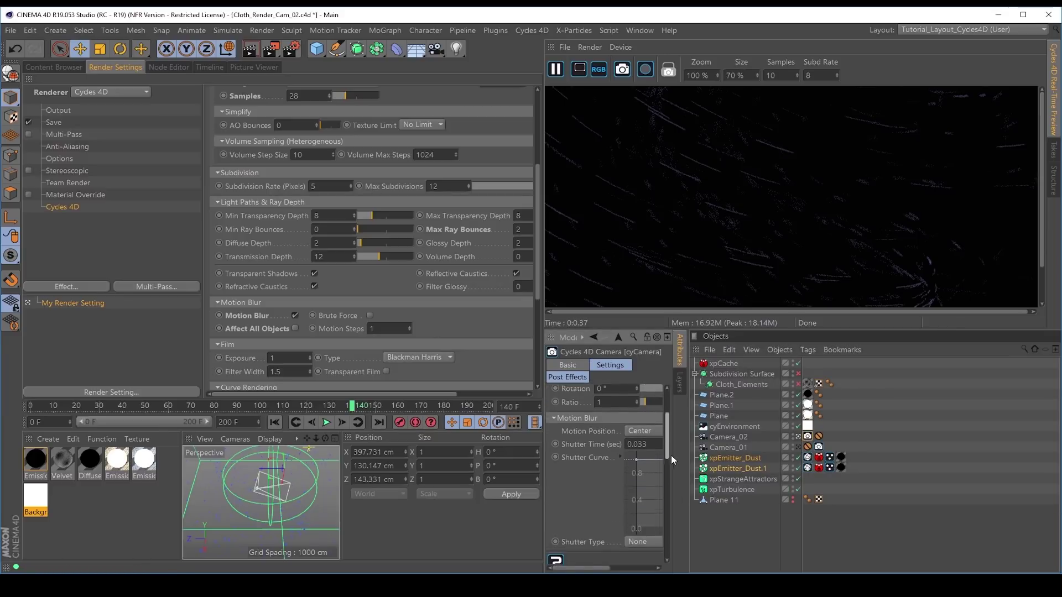
key("Return")
type(".009")
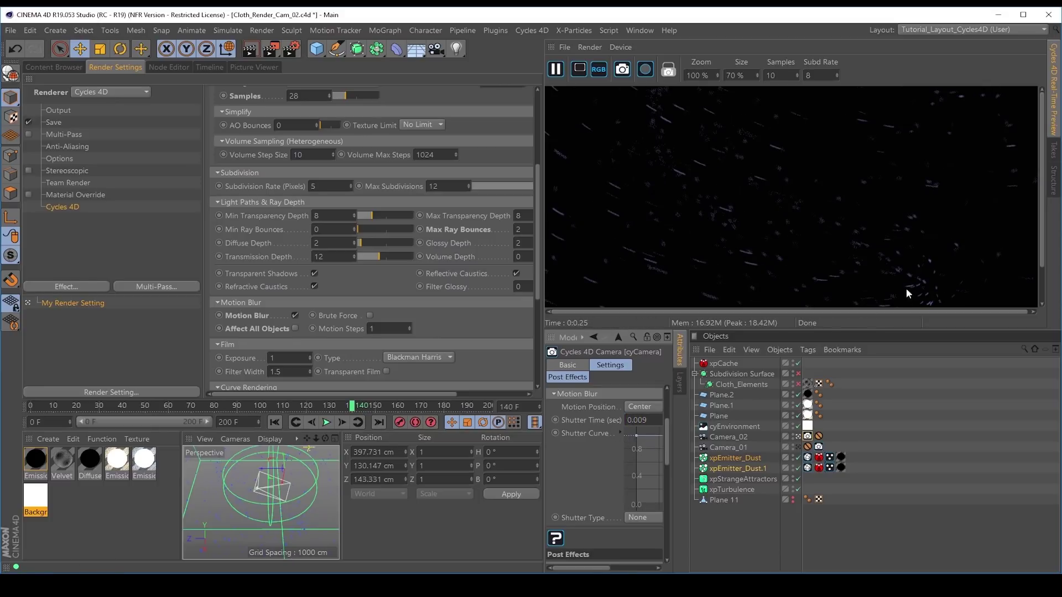
left_click_drag(647, 420, 637, 420)
type(".00")
Re-enable the Subdivision Surface and Cloth_Elements objects with the preview paused, and save the Cloth_Render_Cam_02 scene
left_click(798, 373)
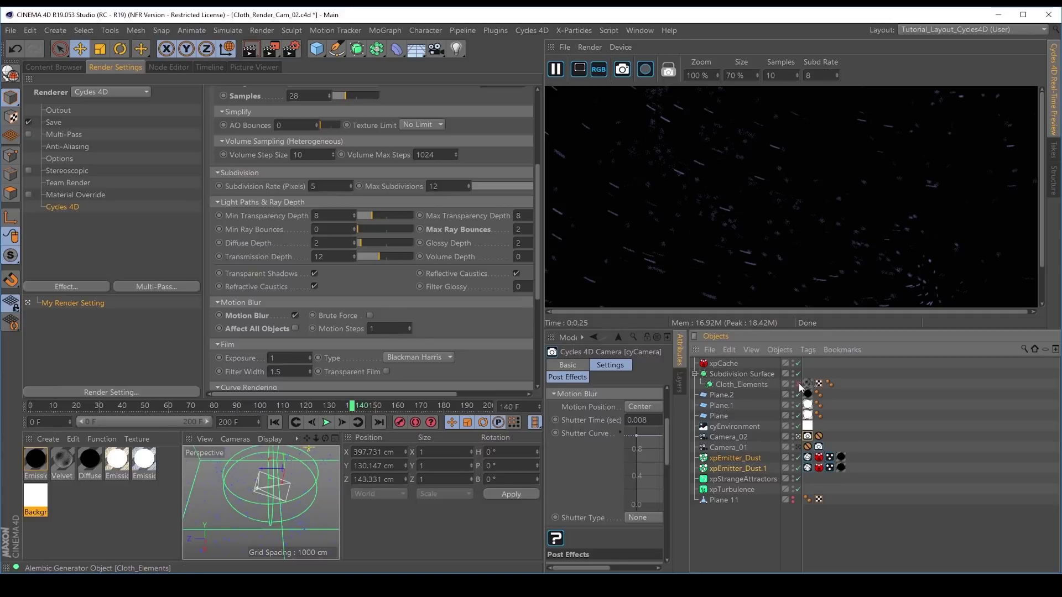
left_click(556, 69)
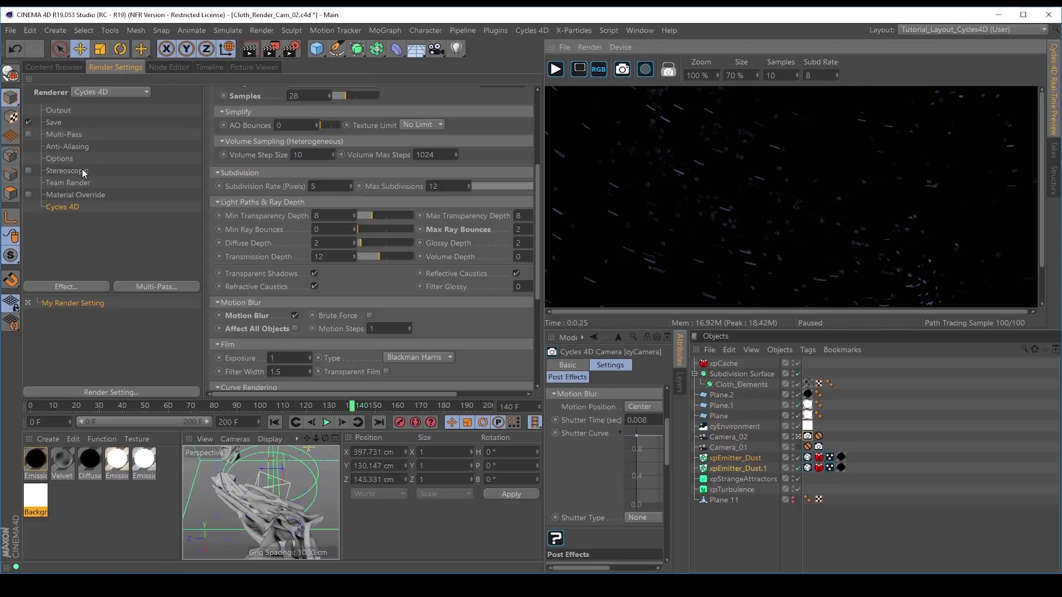
left_click(11, 31)
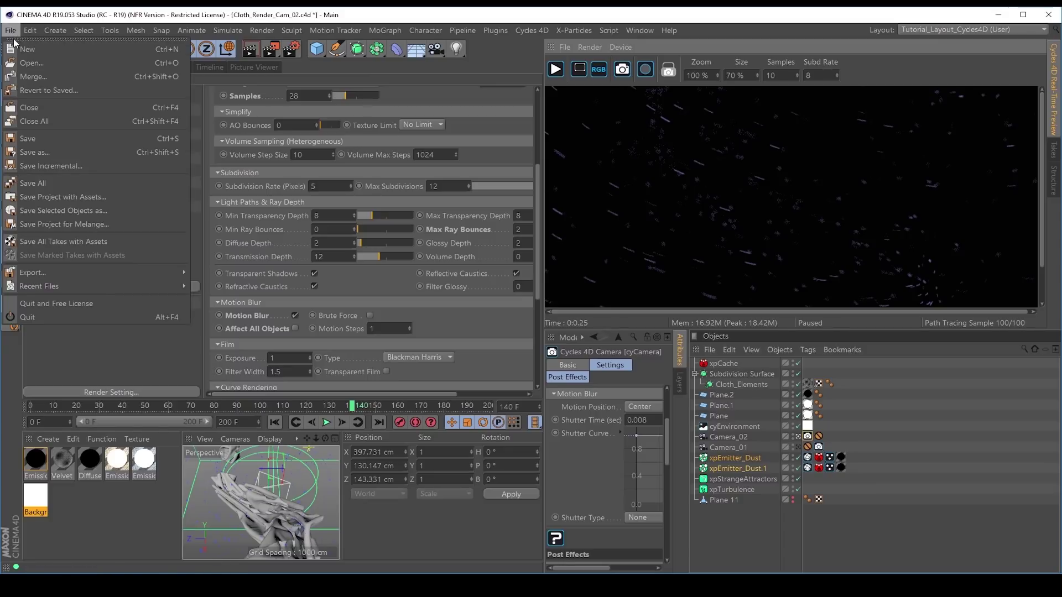
left_click(36, 135)
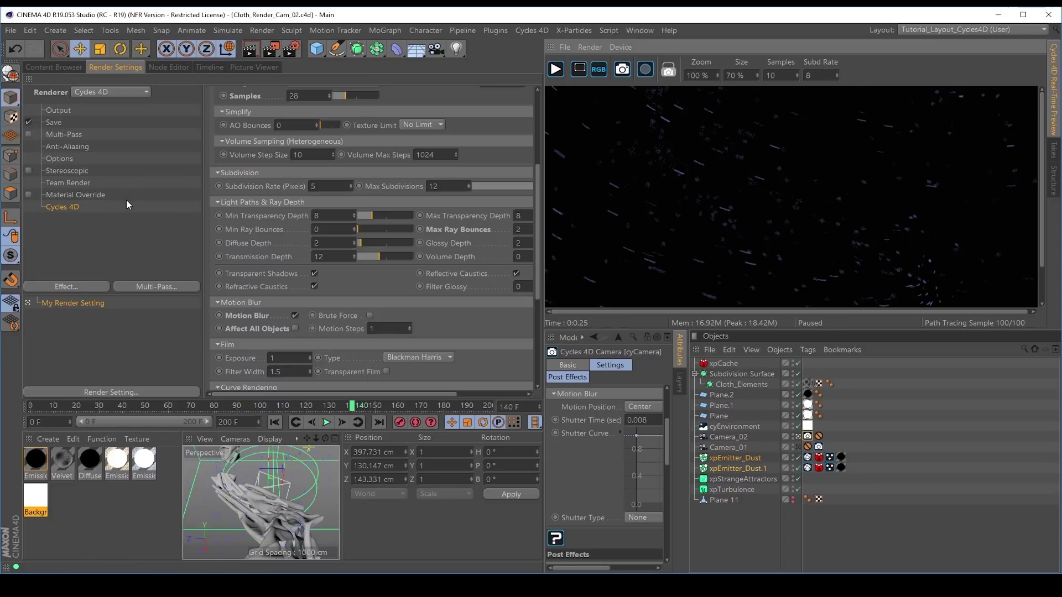
Switch to the Cloth_Render_Cam_01 scene and bring up the Save options in its render settings
left_click(65, 68)
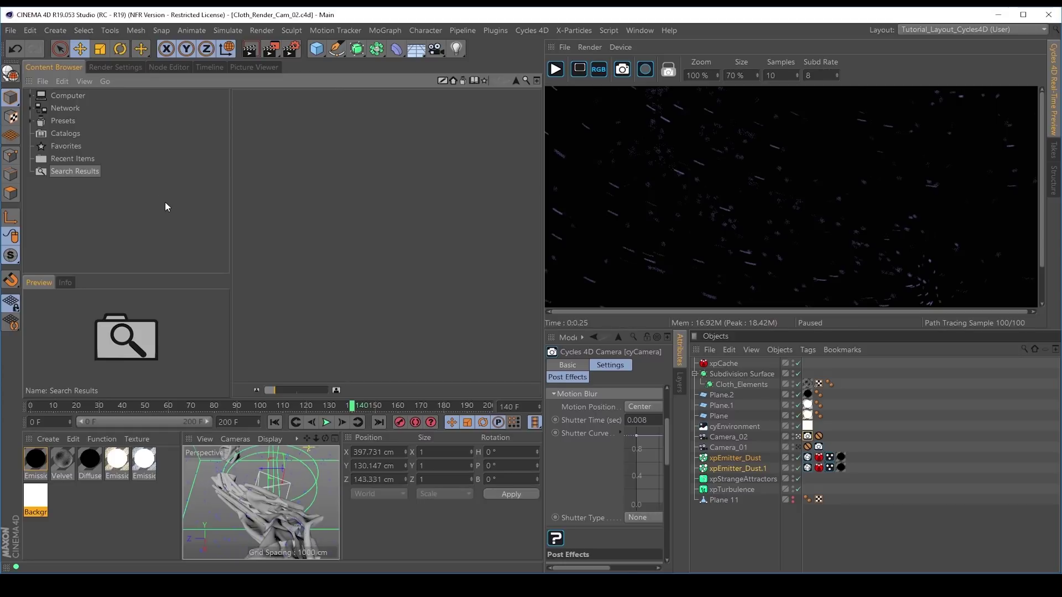
left_click(636, 31)
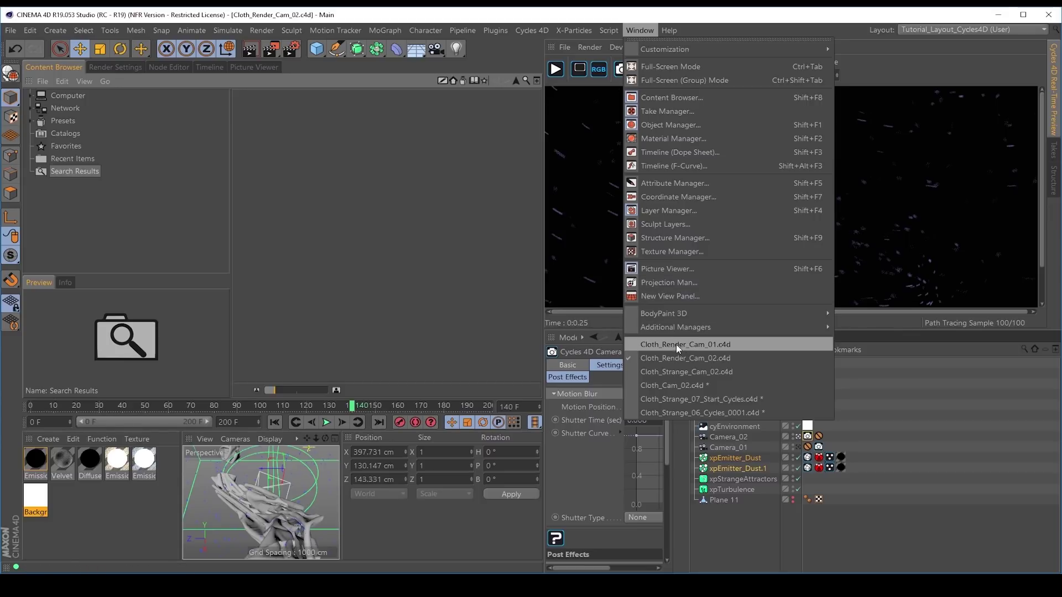
left_click(691, 343)
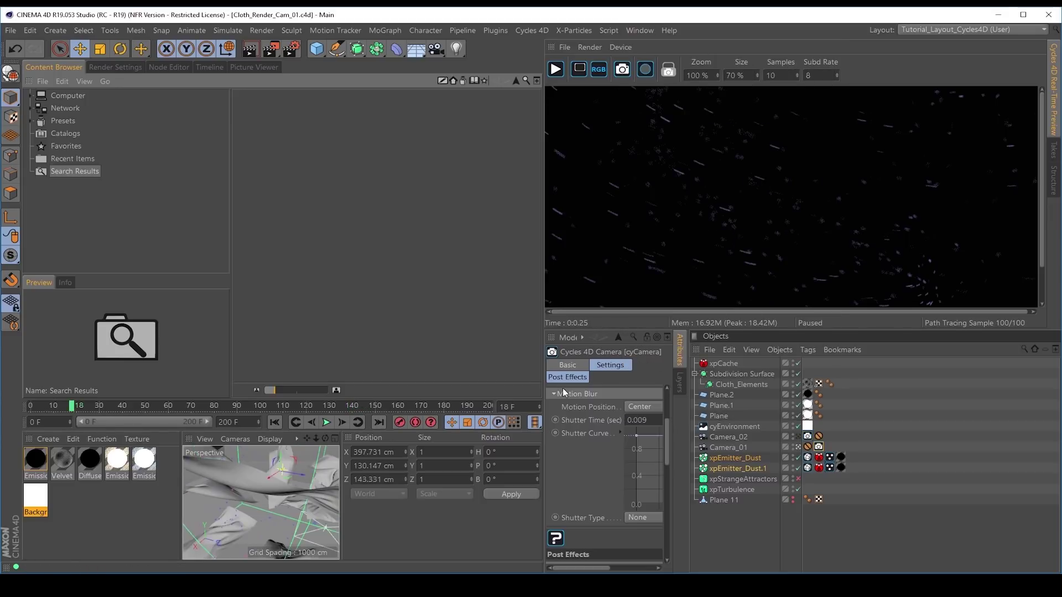
left_click(120, 67)
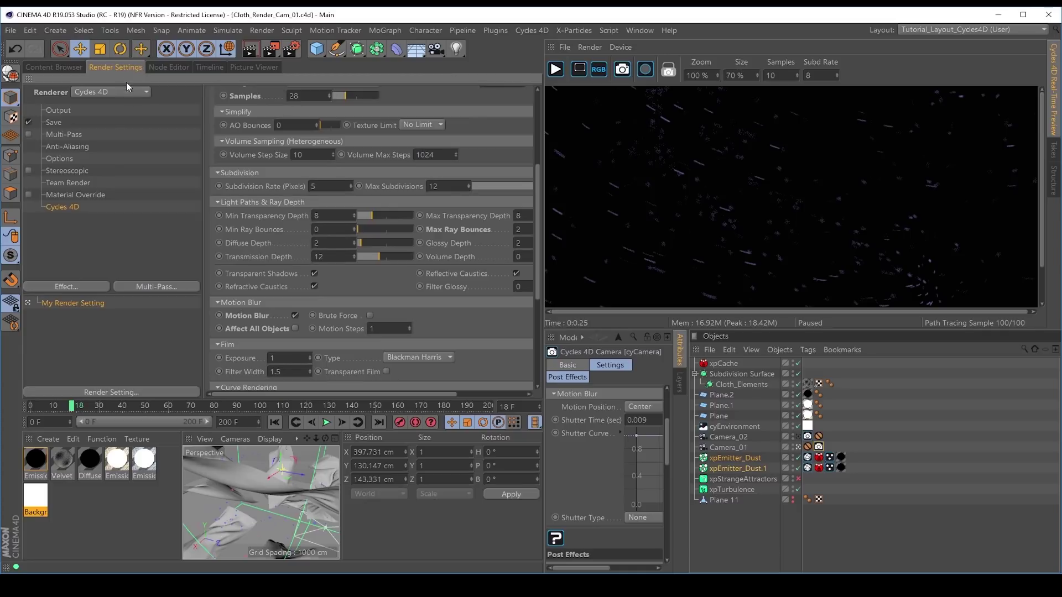
left_click(56, 122)
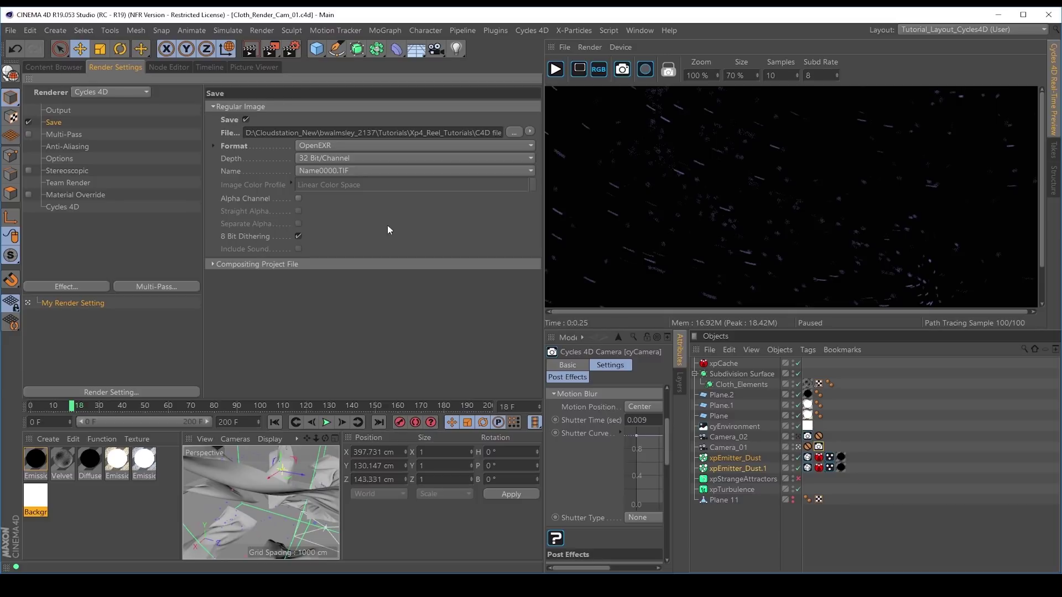
Browse for the render output location and create a new folder named Render_02 inside Render_Cam_01
left_click(515, 132)
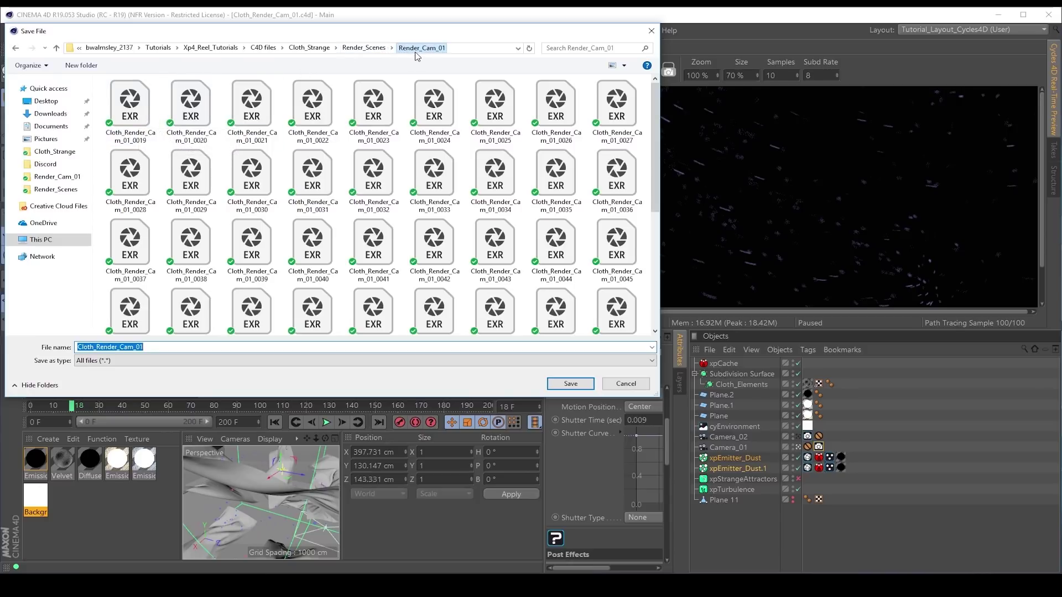
left_click(81, 65)
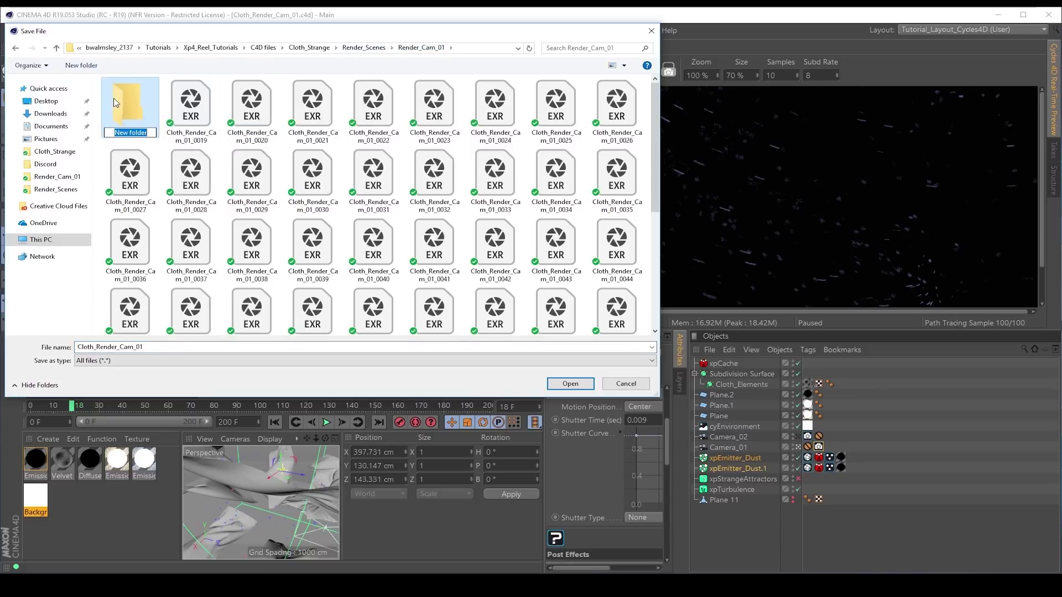
type("Render_02")
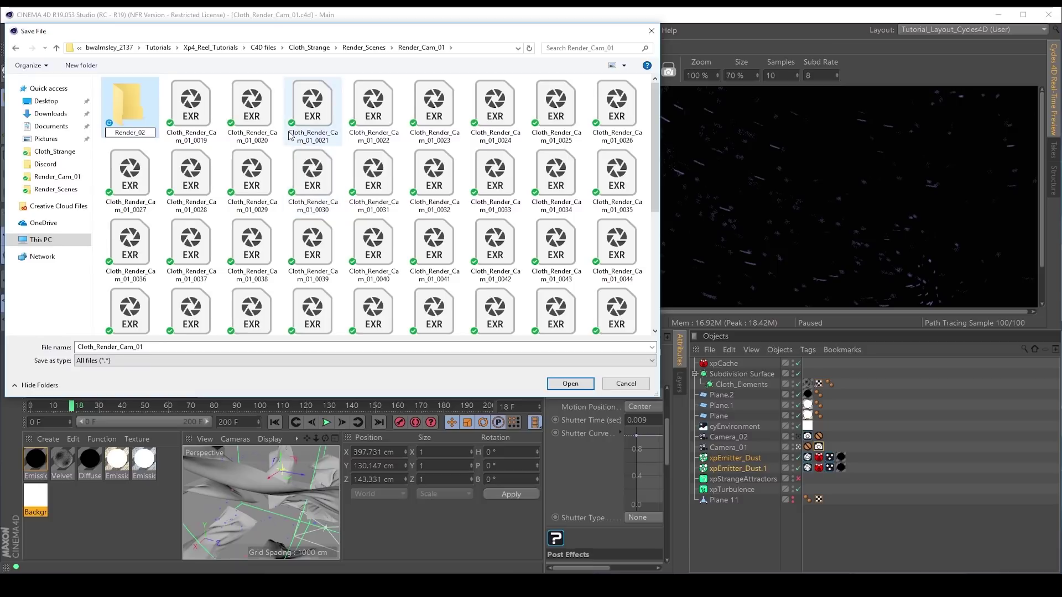
key("Return")
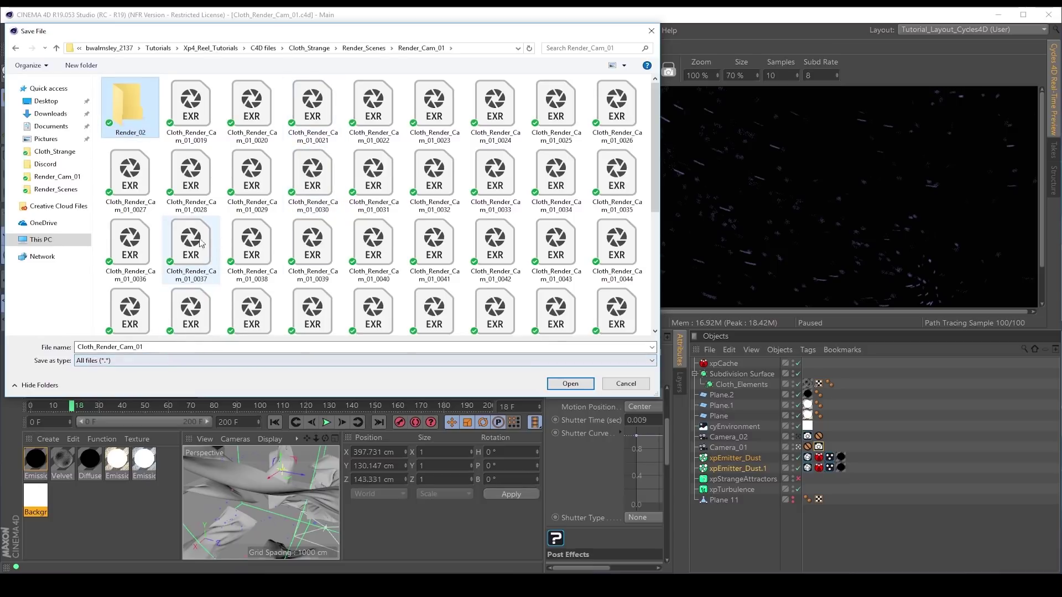
Set the output file to Cloth_Render_Cam_01_v2 inside the Render_02 folder and save the scene
double_click(98, 347)
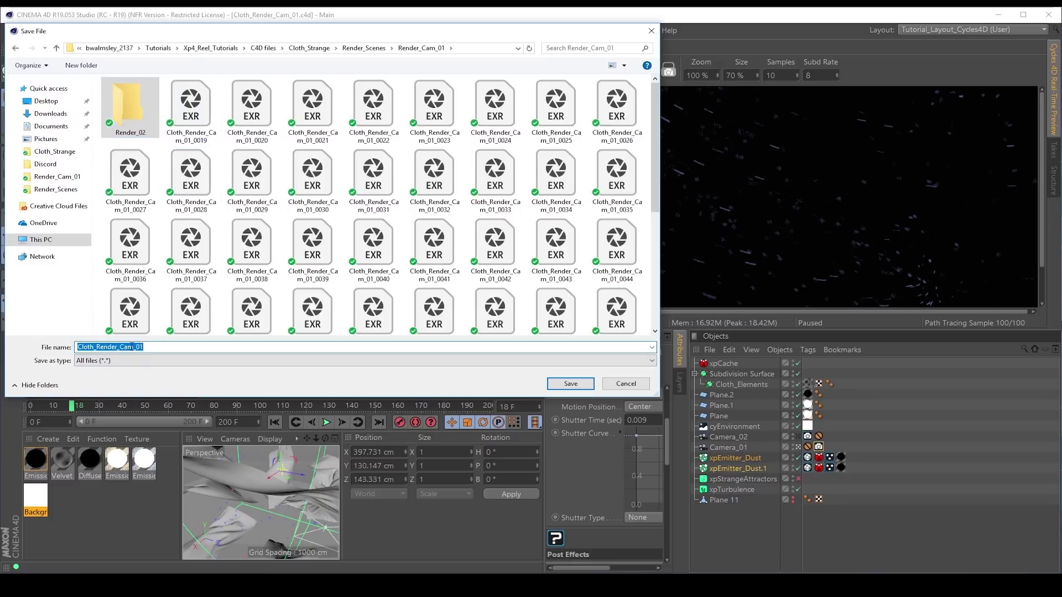
double_click(128, 105)
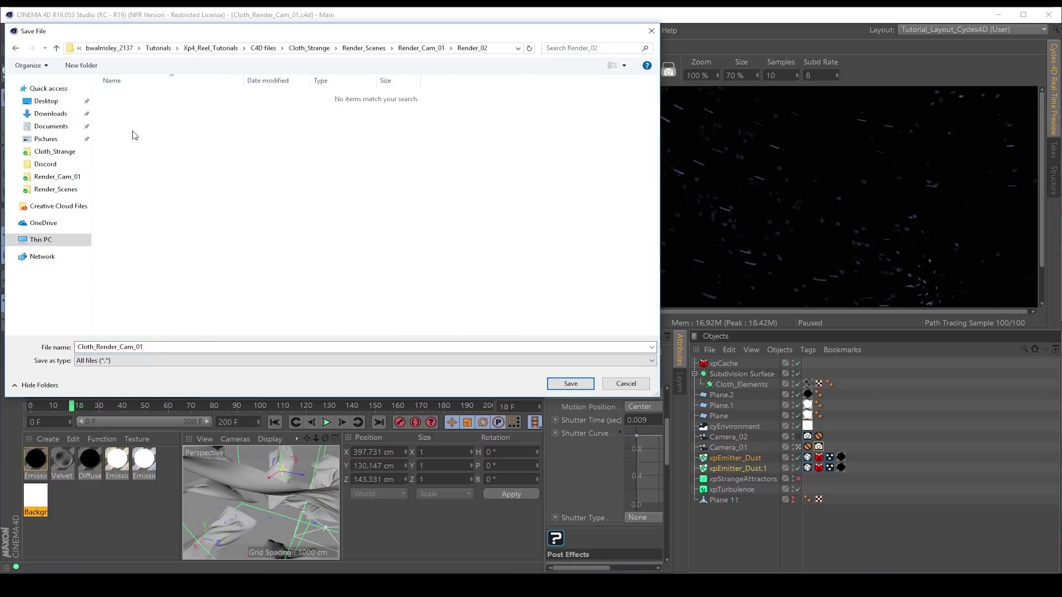
double_click(154, 348)
left_click(151, 348)
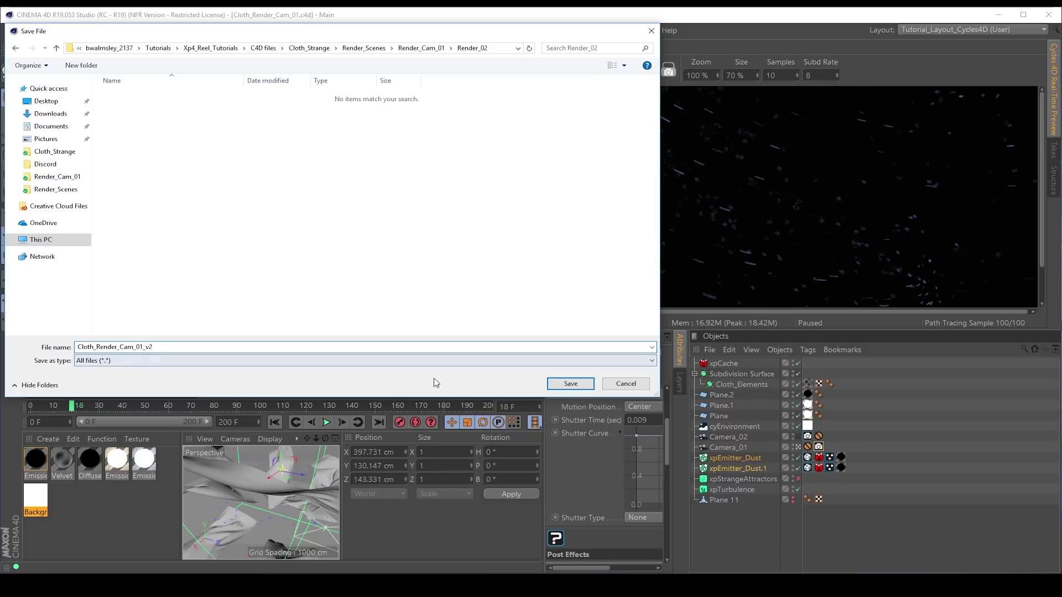
left_click(570, 383)
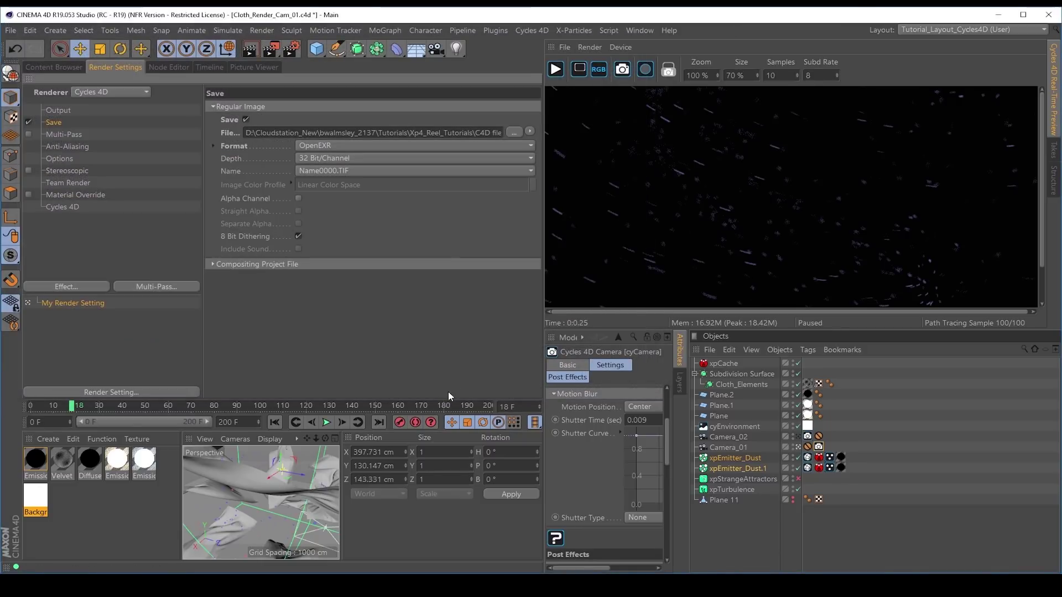
left_click(10, 30)
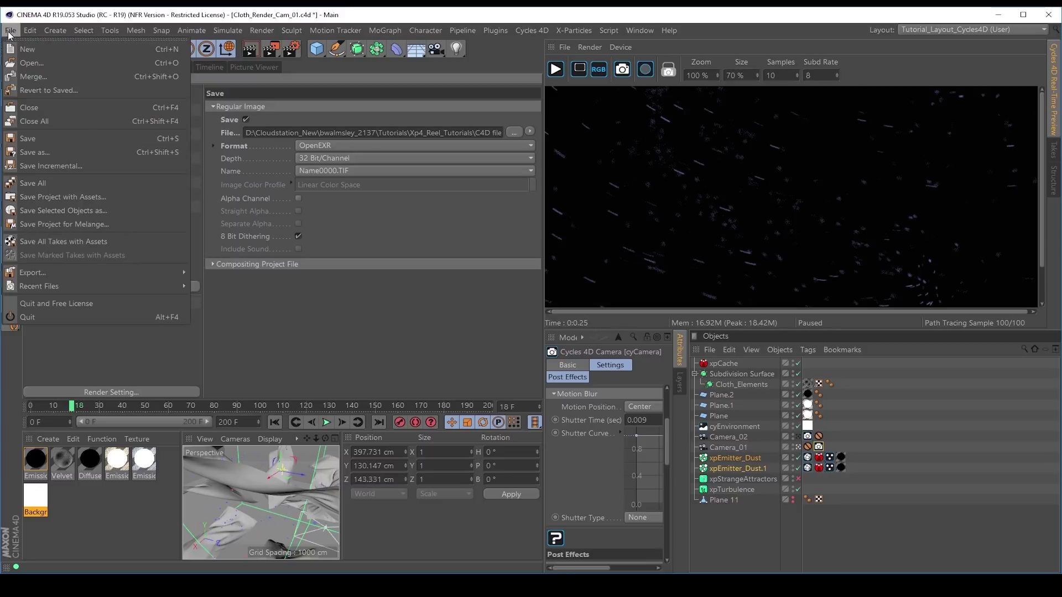
left_click(42, 137)
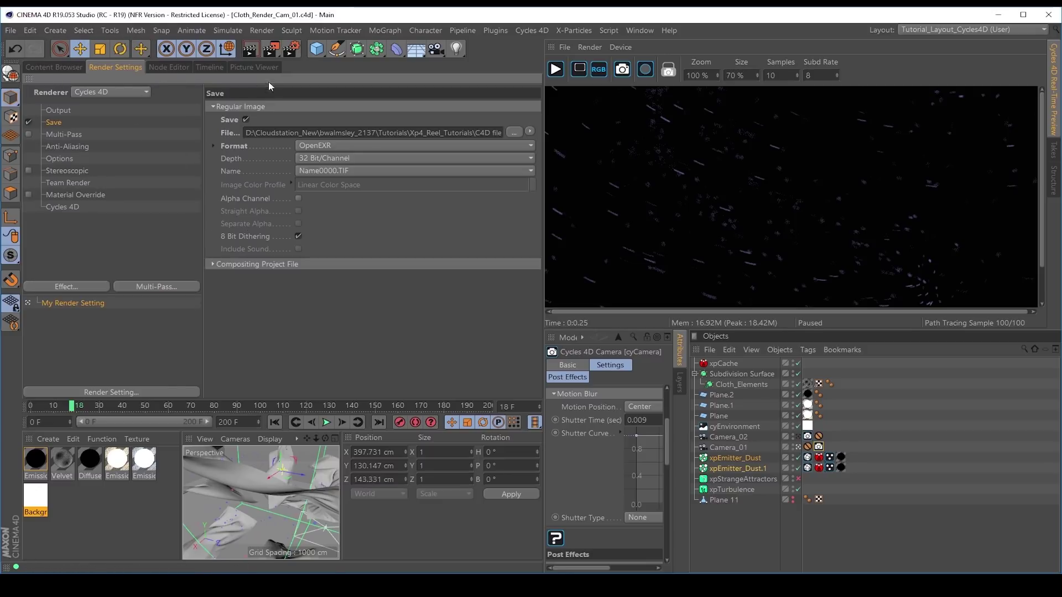
Open the Render Queue, enlarge its window and delete the old Cloth_Render_Cam_01.c4d job
left_click(262, 31)
left_click(289, 166)
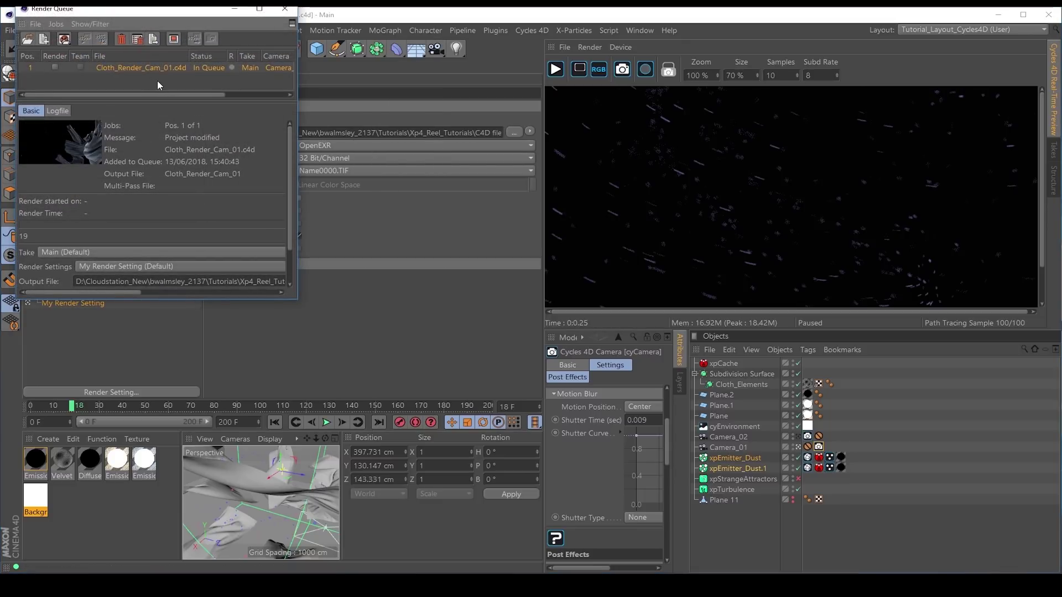
left_click_drag(301, 303, 599, 463)
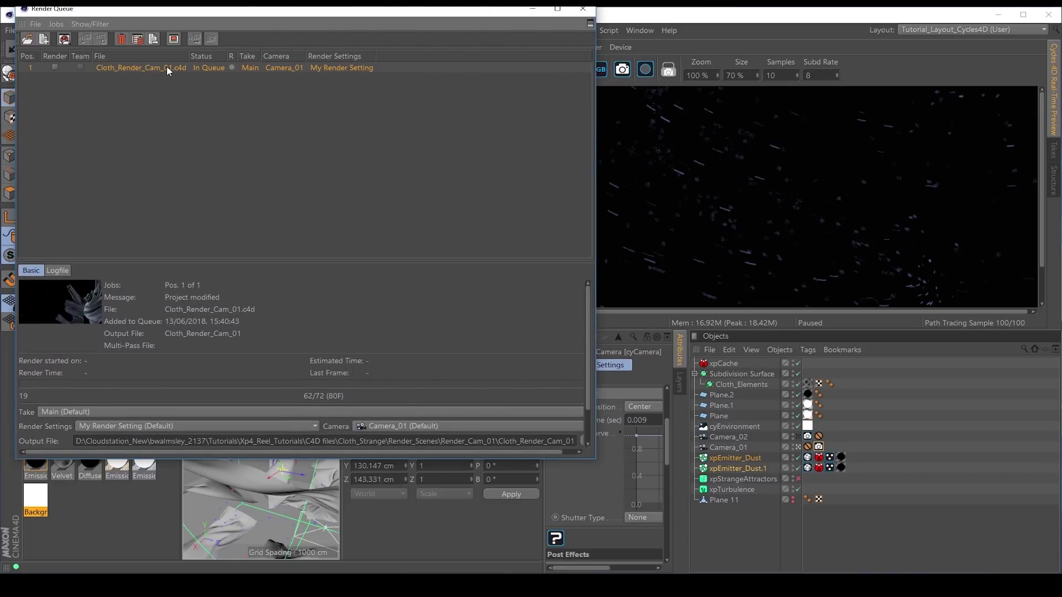
key("Delete")
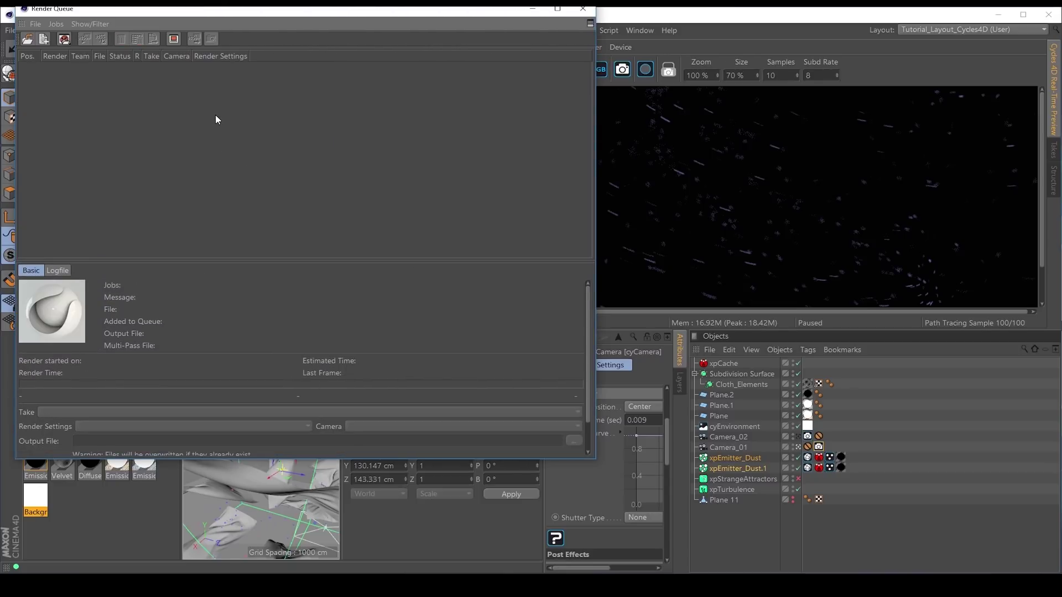
Add the updated Cloth_Render_Cam_01 scene file from Render_Scenes to the render queue
left_click(35, 24)
left_click(54, 43)
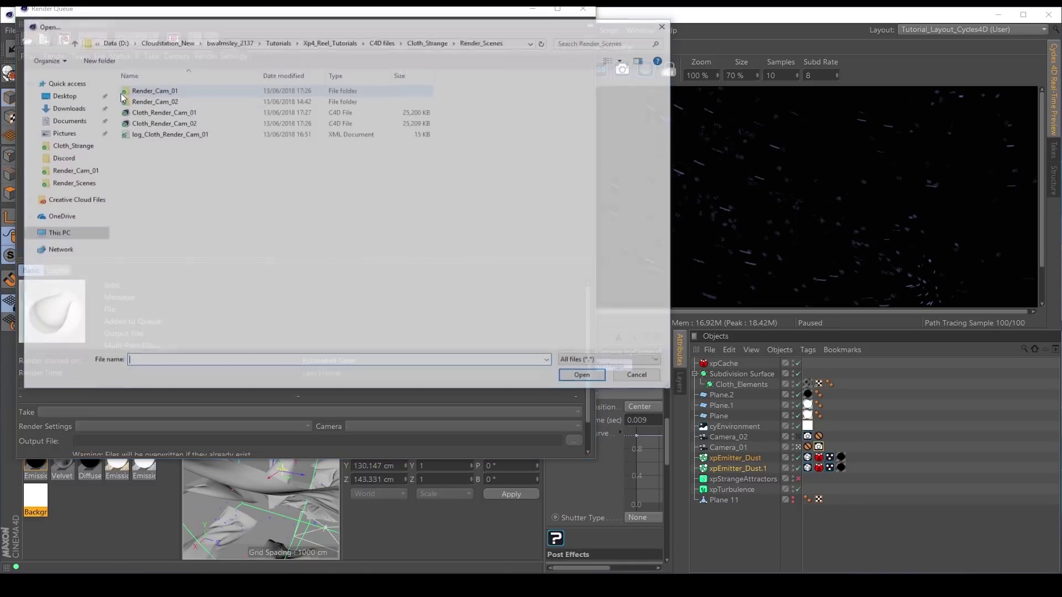
left_click(184, 113)
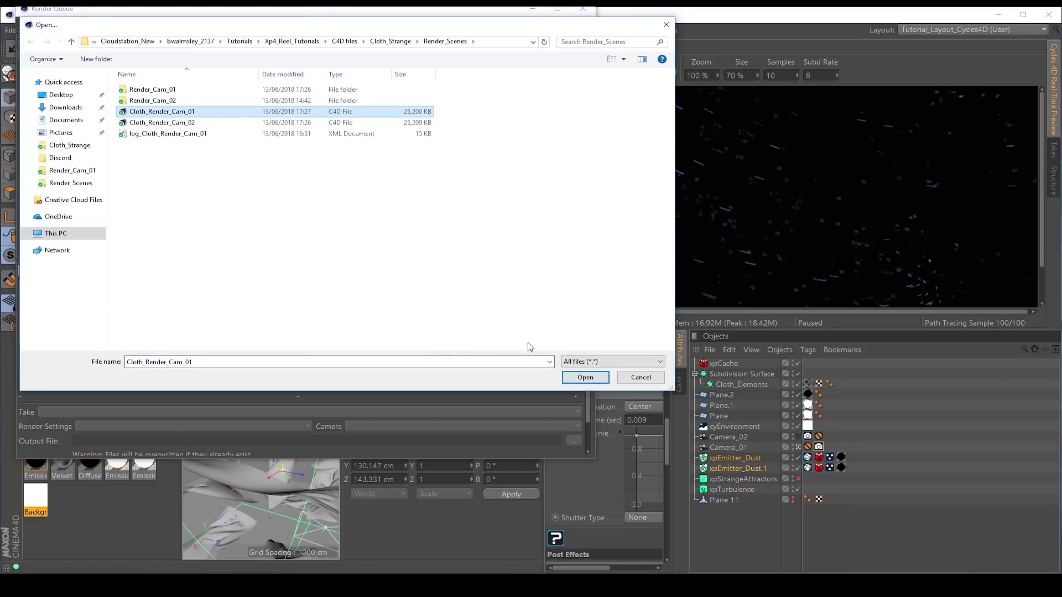
left_click(584, 376)
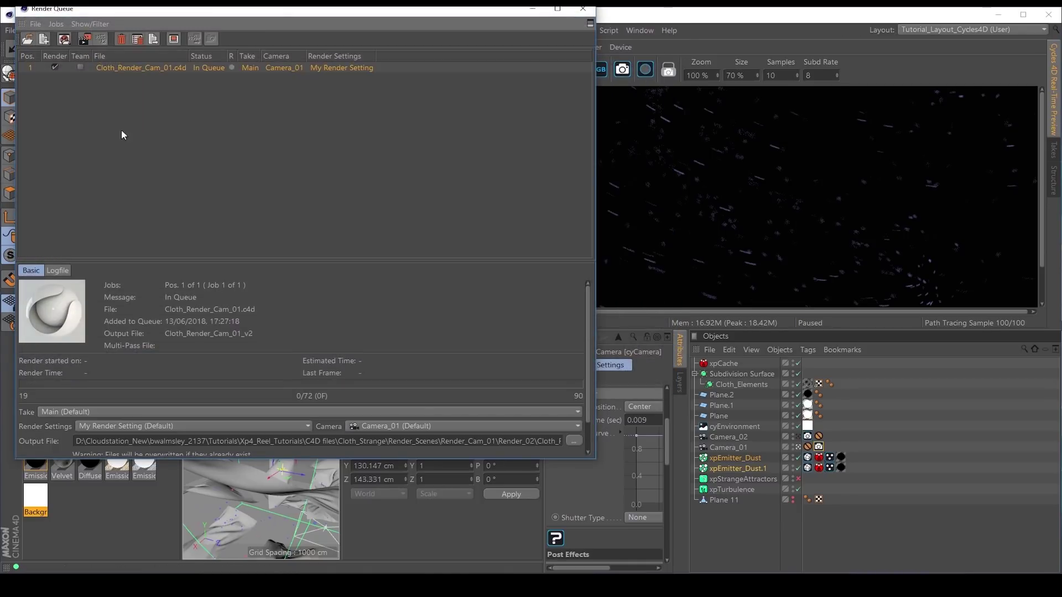
Add the Cloth_Render_Cam_02 scene file to the queue, start rendering and select the Cloth_Render_Cam_01.c4d job
left_click(27, 39)
left_click(164, 122)
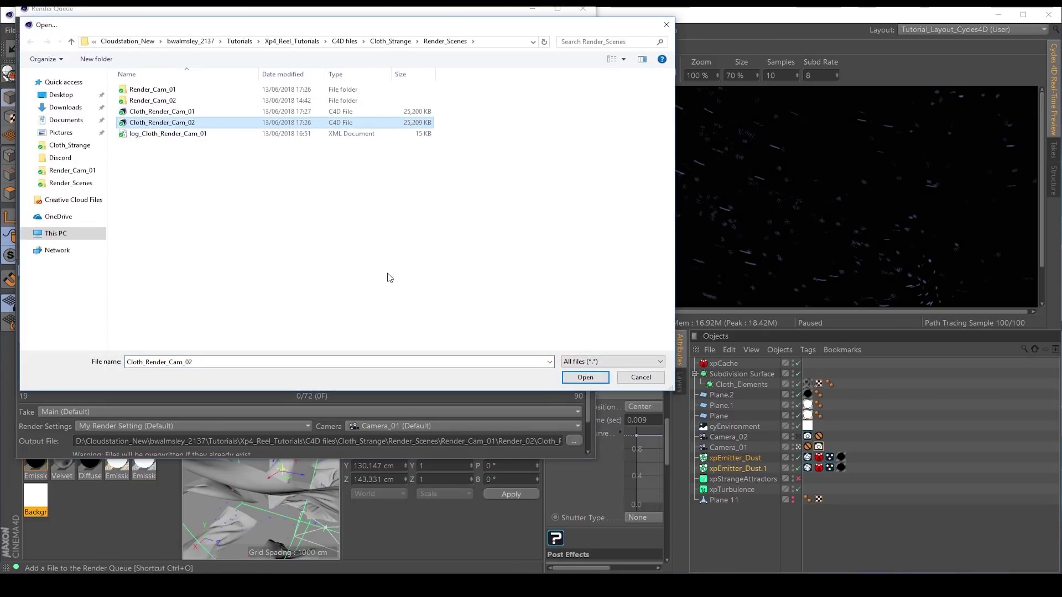
left_click(585, 377)
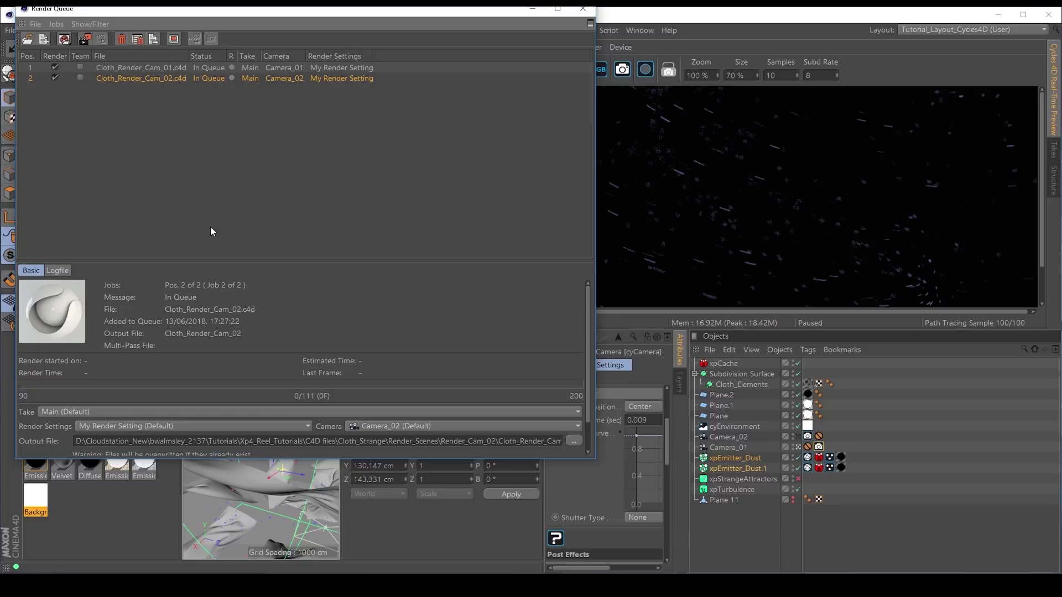
left_click(86, 38)
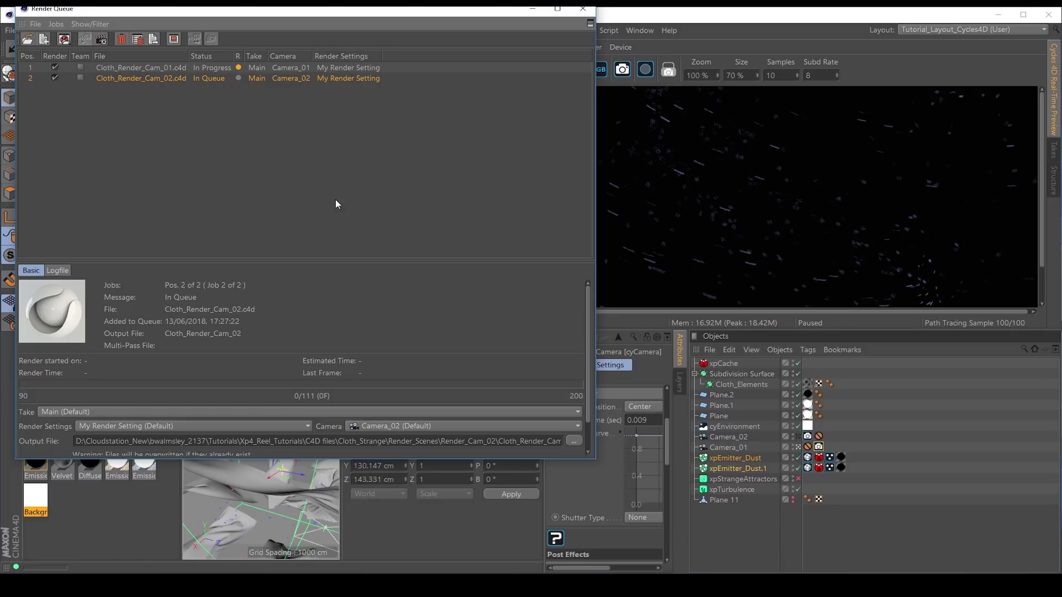
left_click(141, 67)
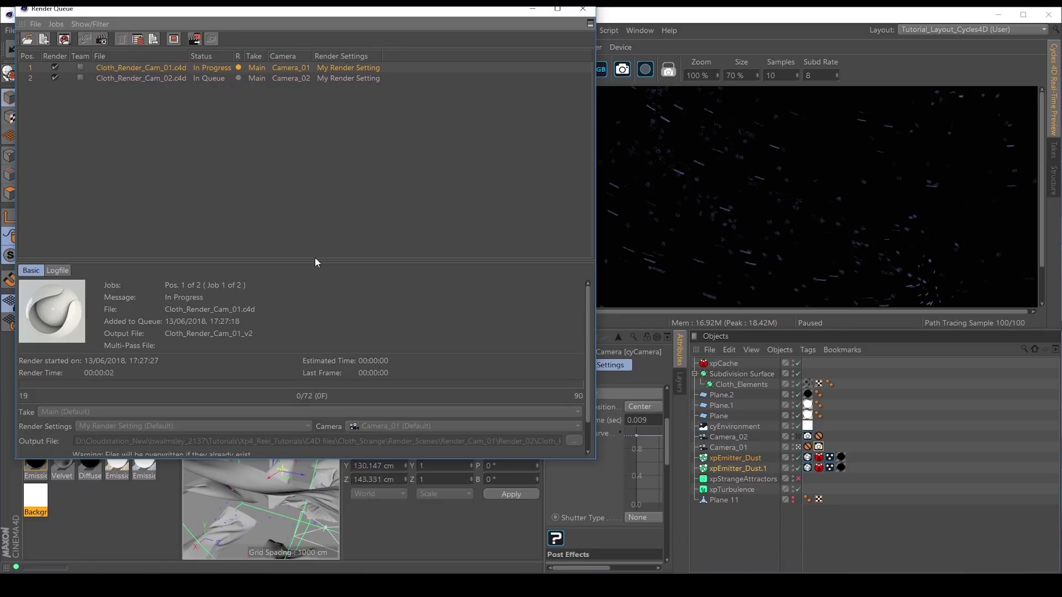